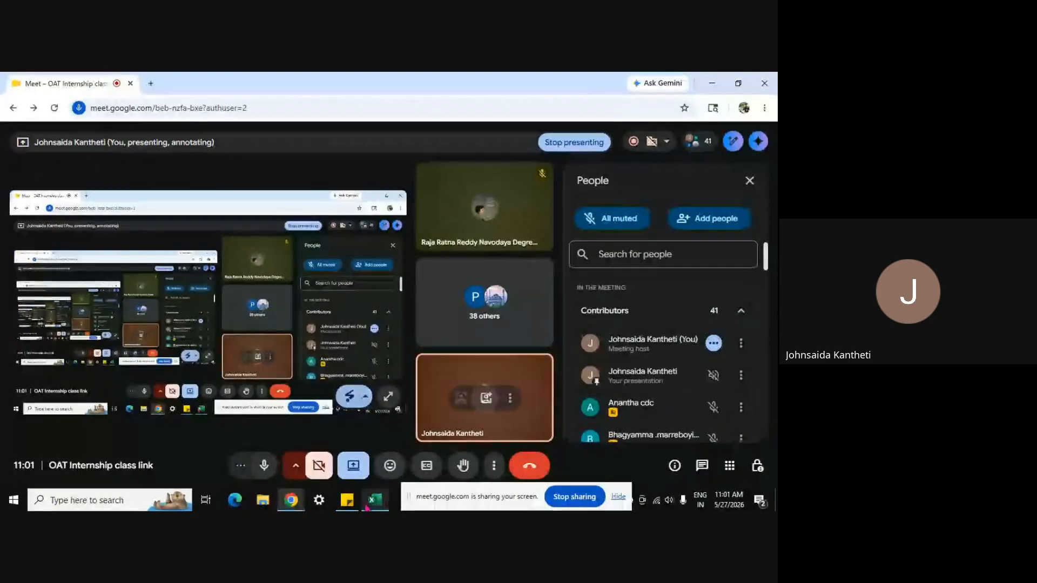
Step: Bring the Book1 Excel workbook to the front from the taskbar preview
mouse_move(375, 500)
click(383, 466)
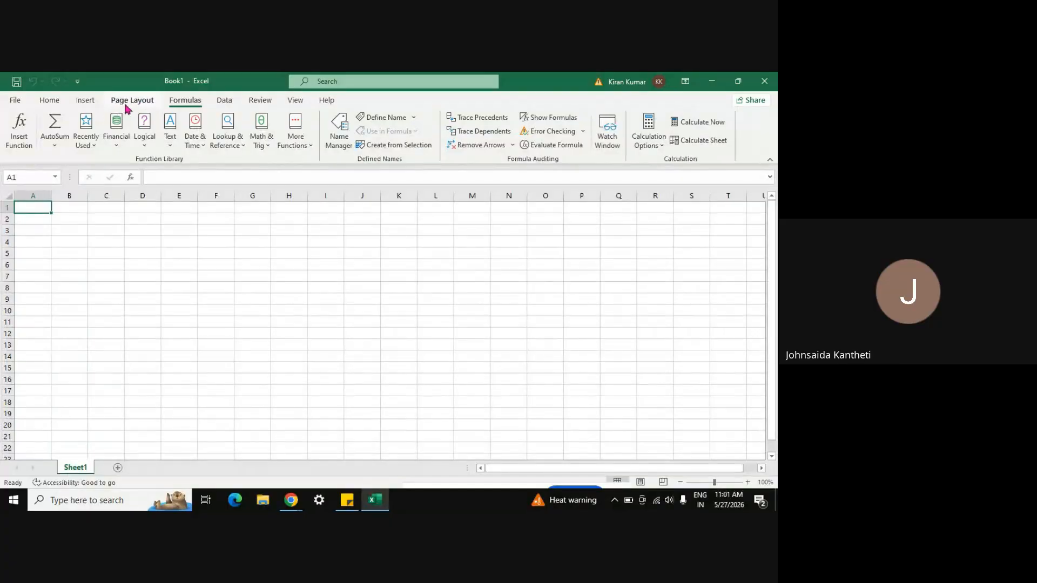
Step: Draw a rectangle shape over cells A3 to G13
click(85, 100)
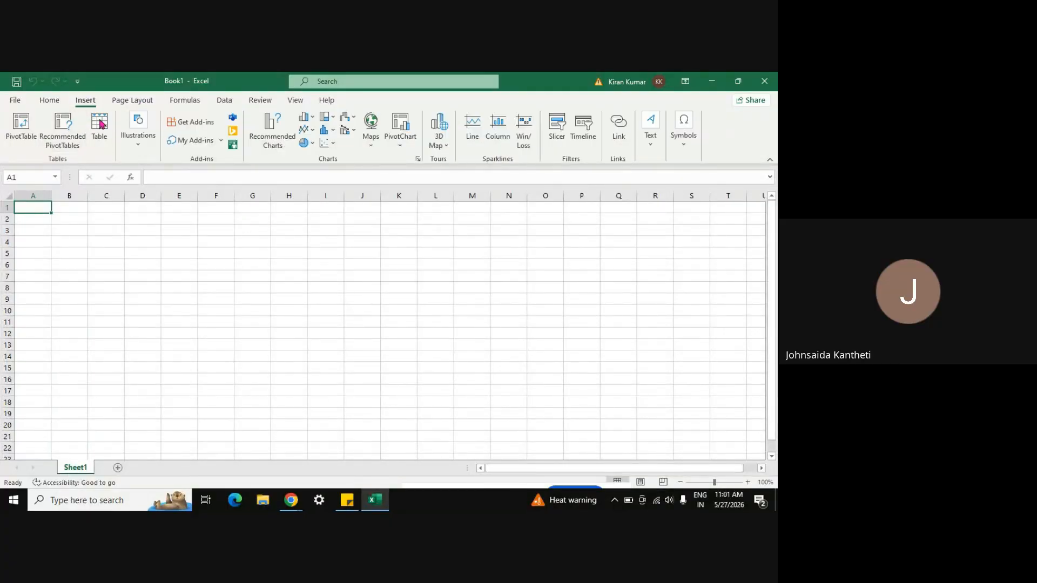
click(136, 138)
click(159, 186)
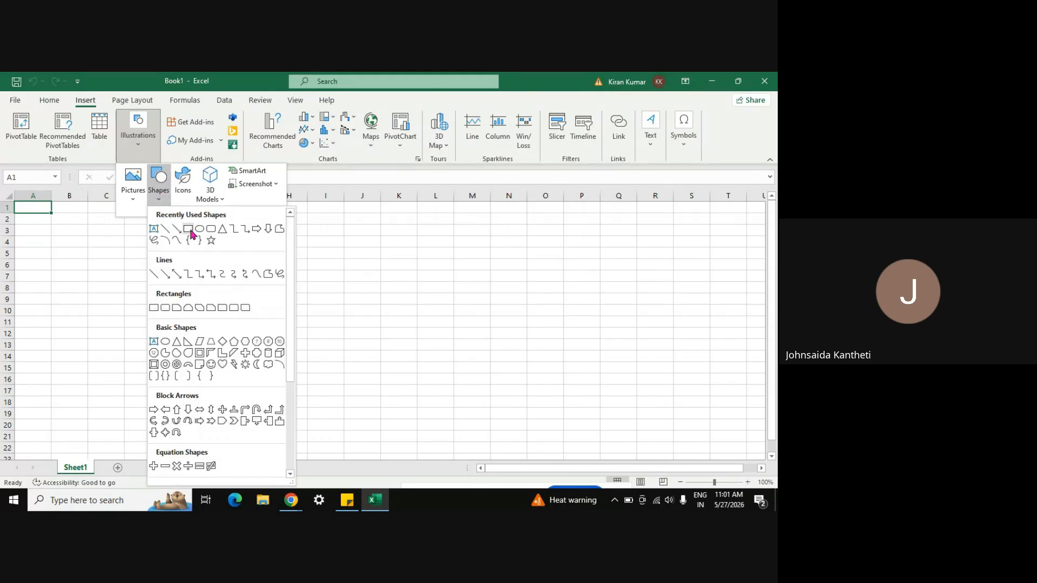
click(188, 229)
drag(37, 228, 247, 344)
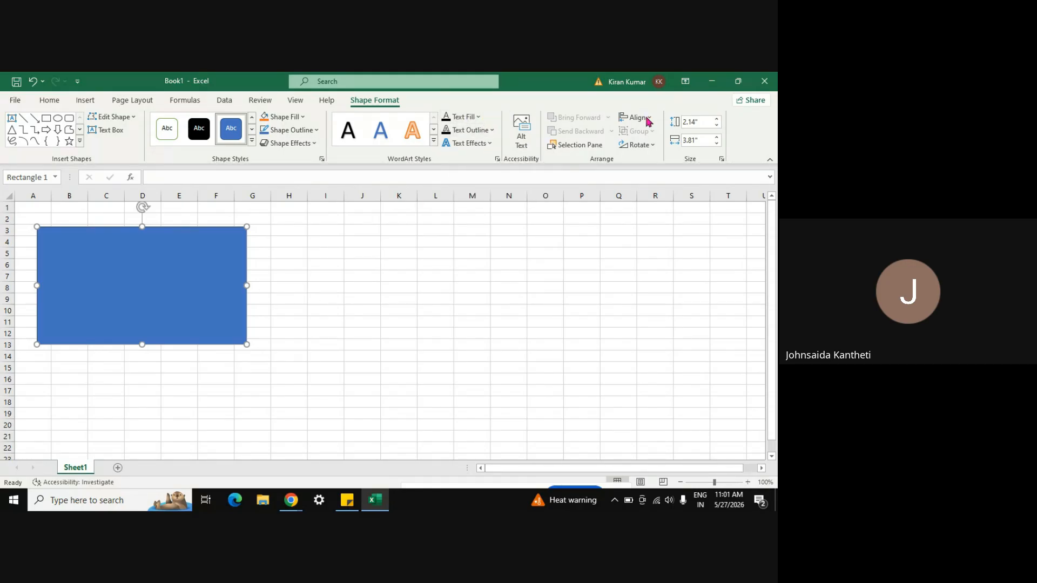
Step: Type several lines of sample text into the rectangle
click(86, 100)
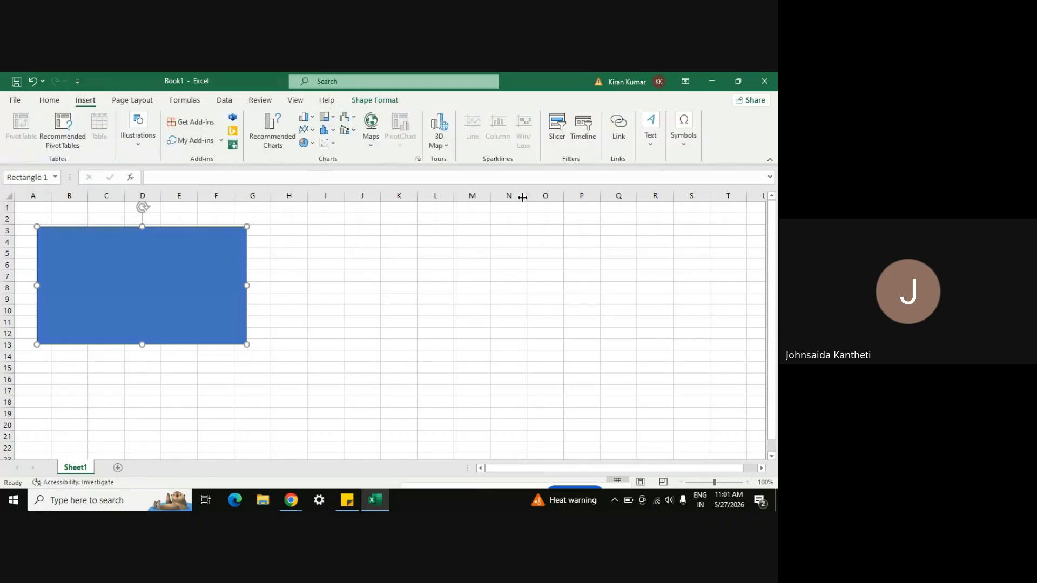
click(649, 138)
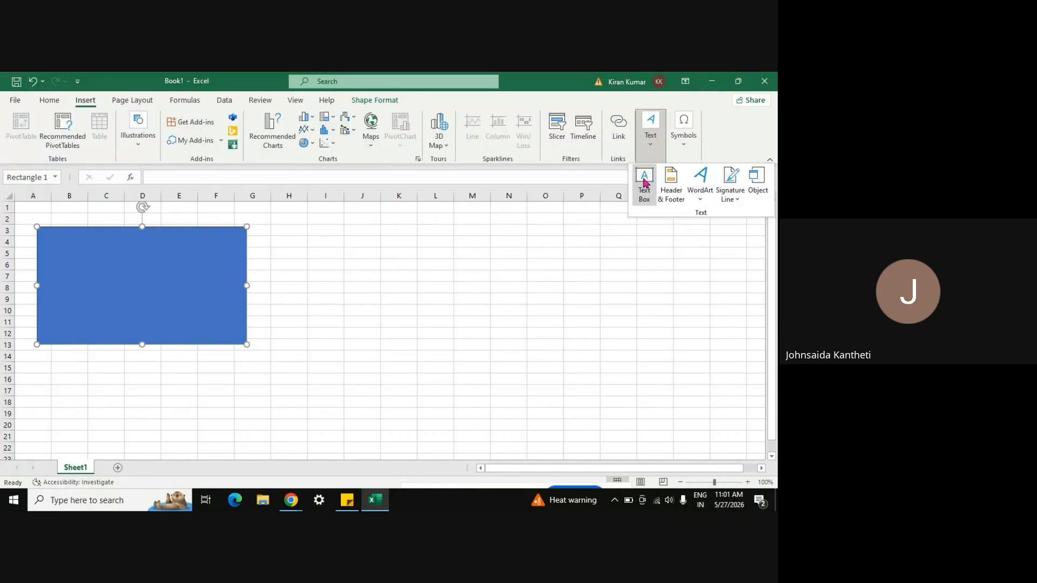
click(644, 187)
key(Escape)
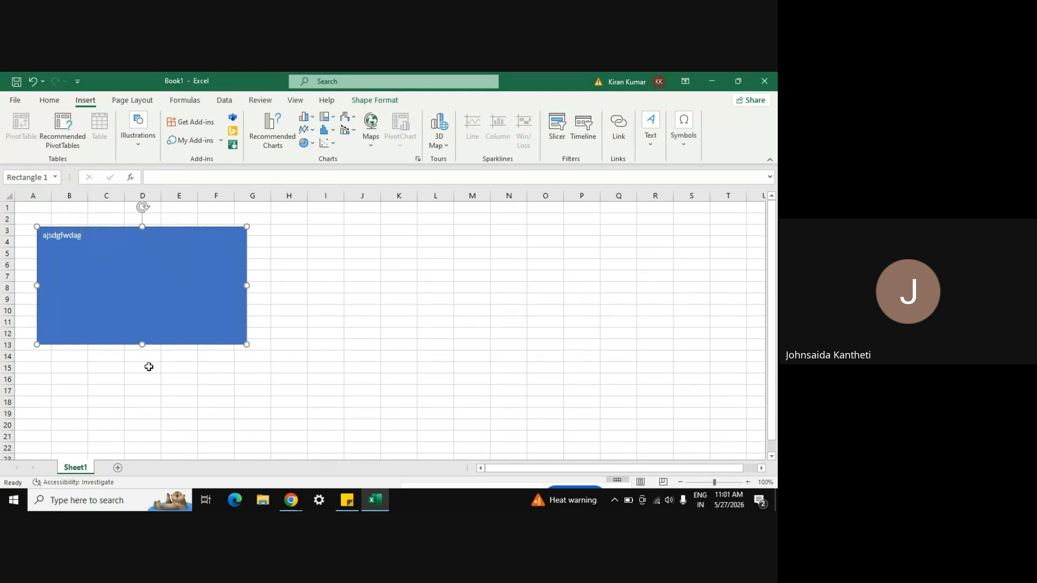
text(askdgakhsdhkhahd)
key(Return)
text(adkjgaghafiasc)
key(Return)
text(qwwdjav)
Step: Enlarge all of the rectangle's text to 24 pt
key(ctrl+a)
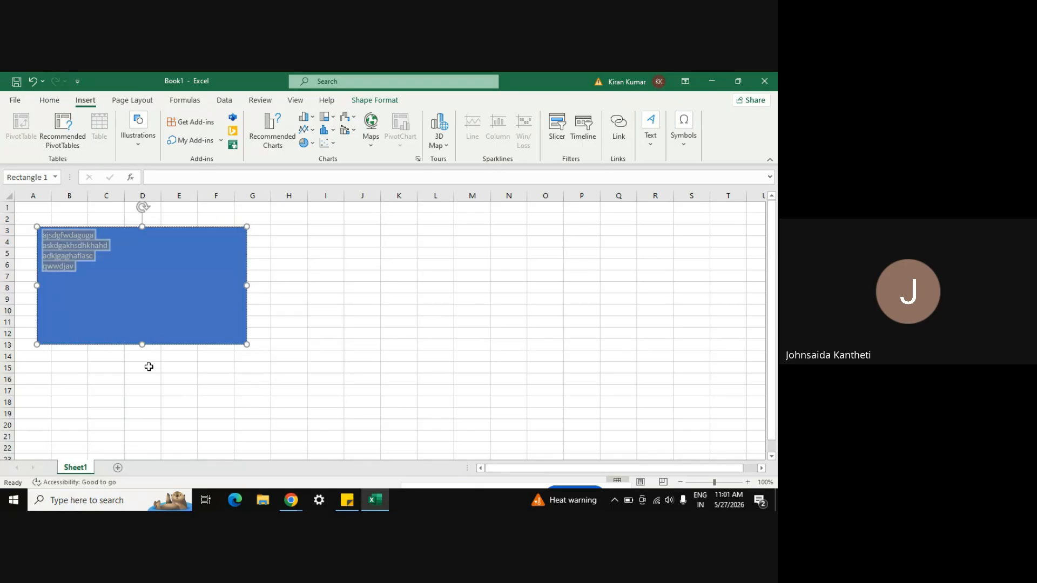
click(48, 101)
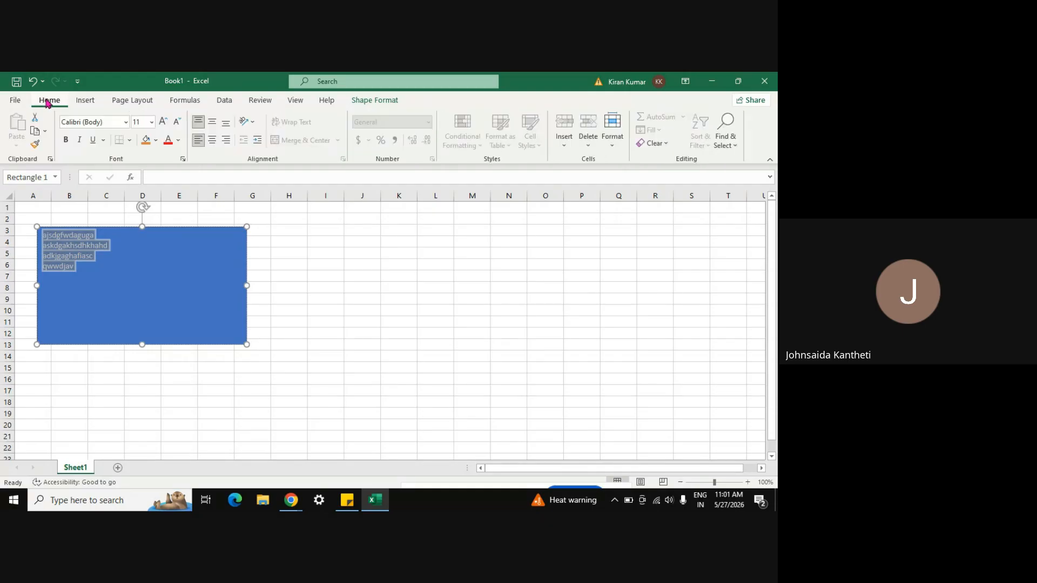
click(162, 123)
click(162, 123)
click(162, 123)
click(162, 123)
click(162, 123)
click(162, 123)
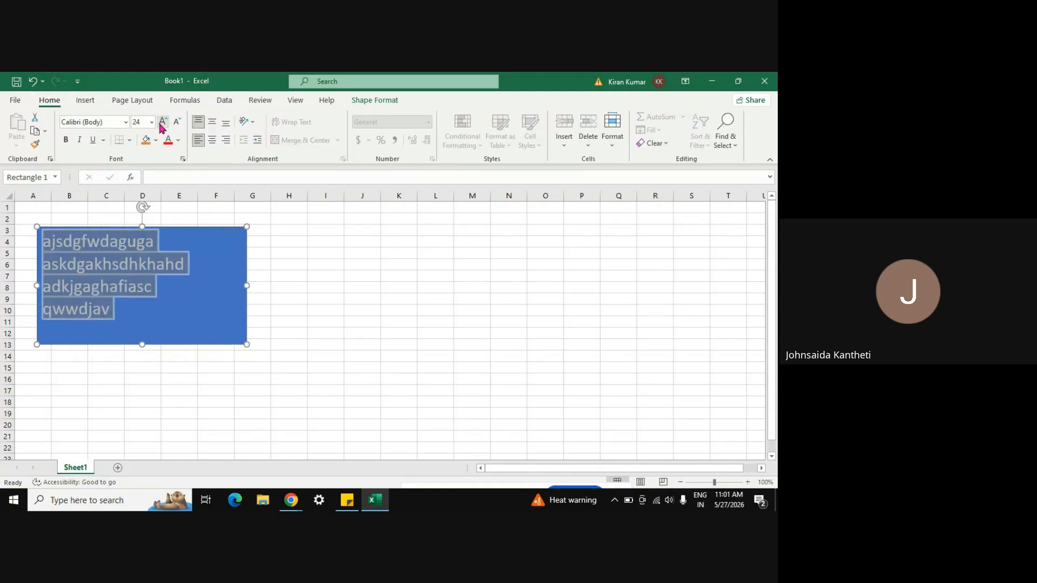
click(272, 283)
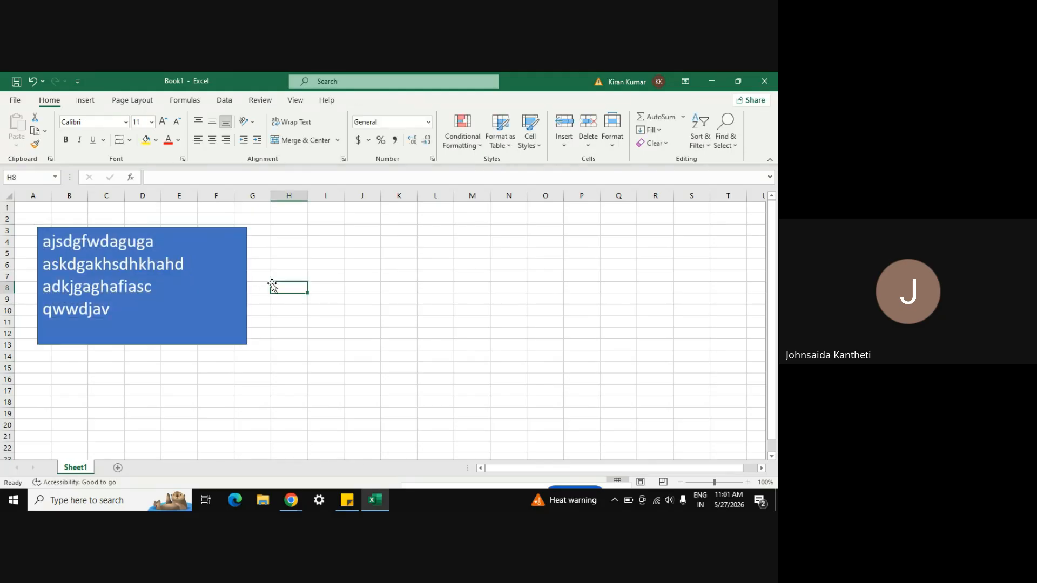
click(16, 103)
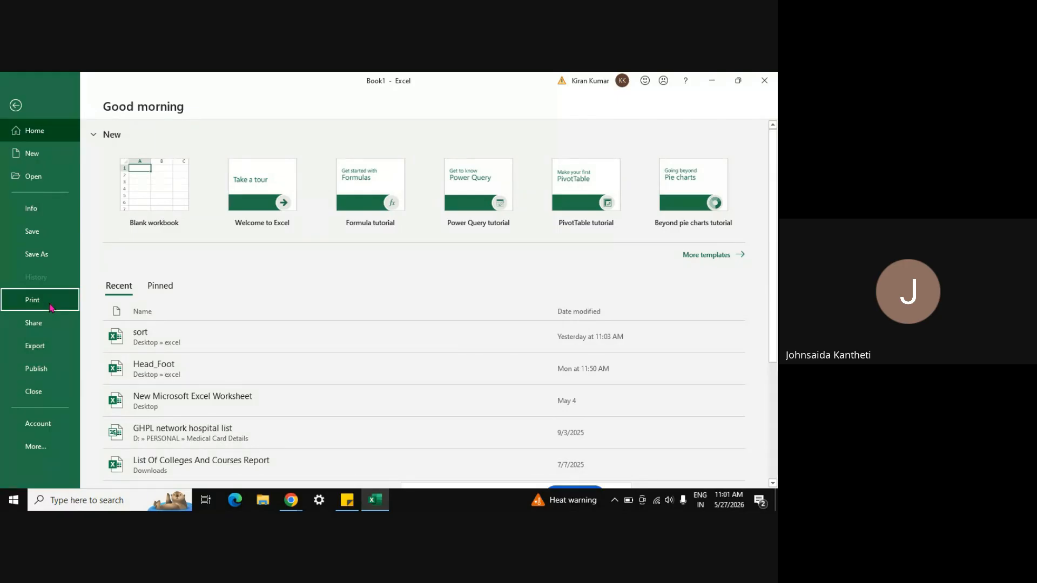
click(52, 308)
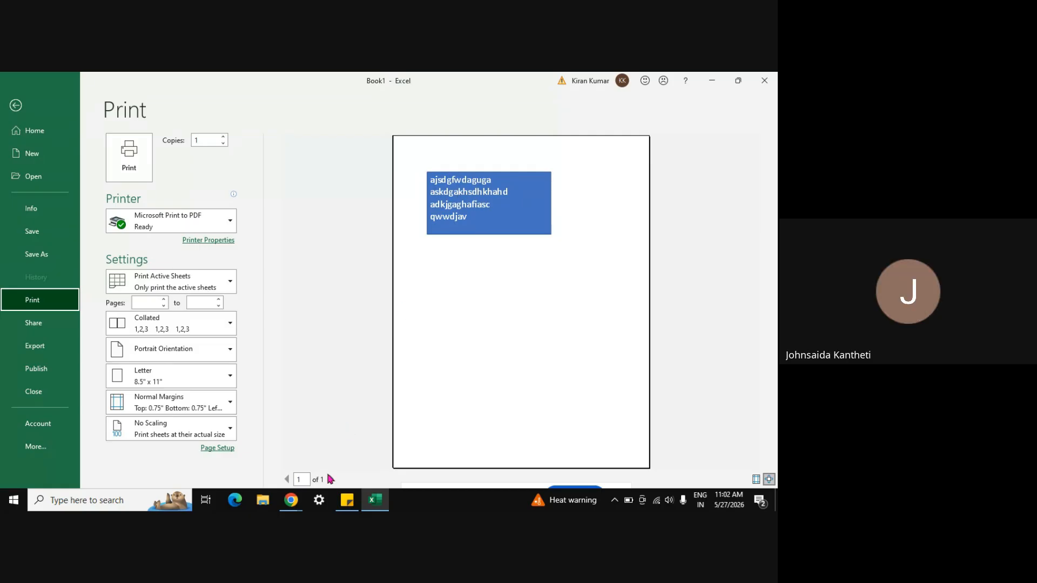
click(15, 106)
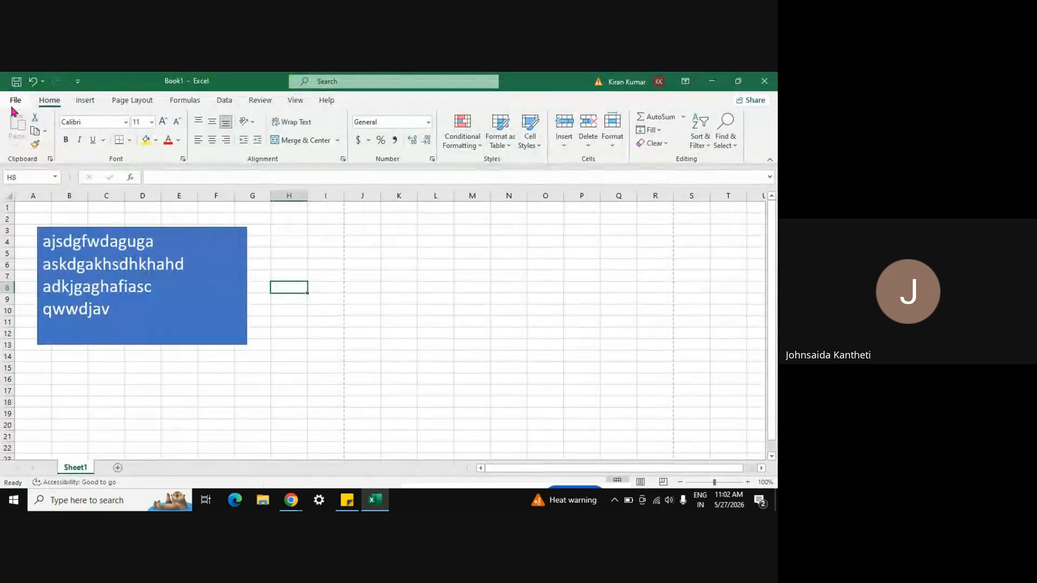
Step: Undo the text rectangle and draw a Scribble freeform shape across roughly B4 to I17
key(ctrl+z)
key(ctrl+z)
key(ctrl+z)
key(ctrl+z)
key(ctrl+z)
key(ctrl+z)
key(ctrl+z)
key(ctrl+z)
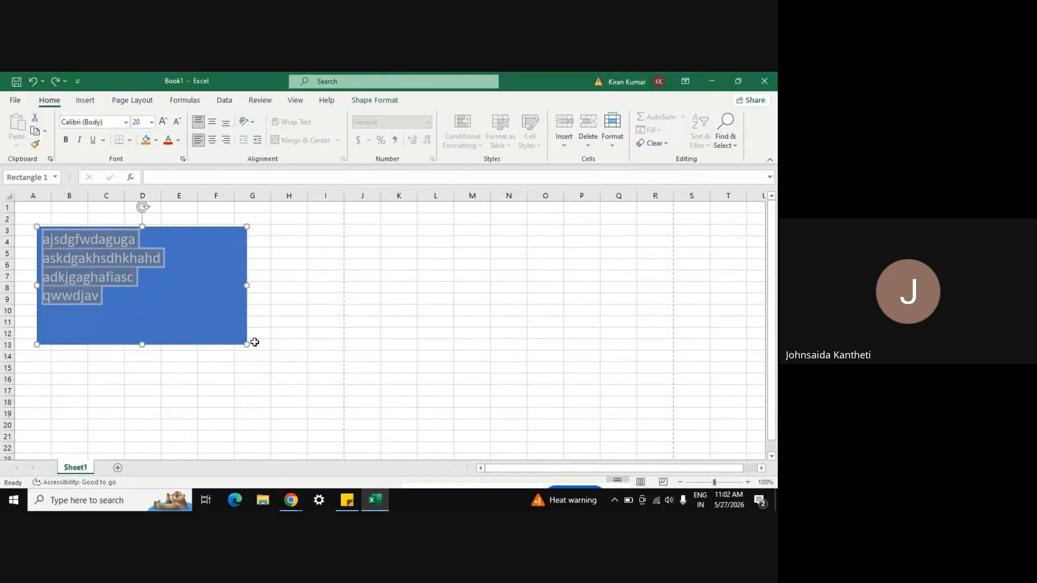
key(ctrl+z)
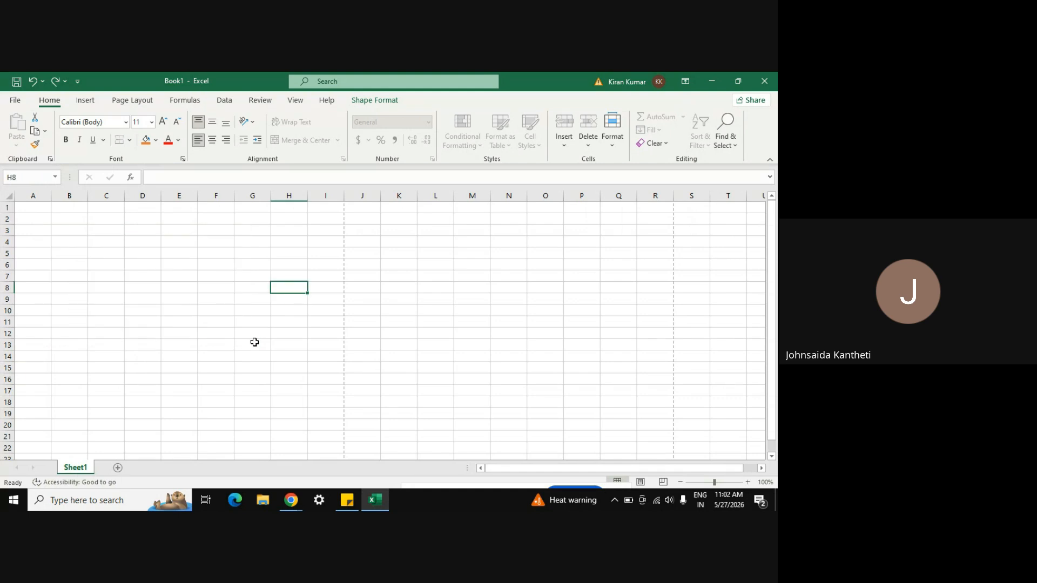
click(86, 100)
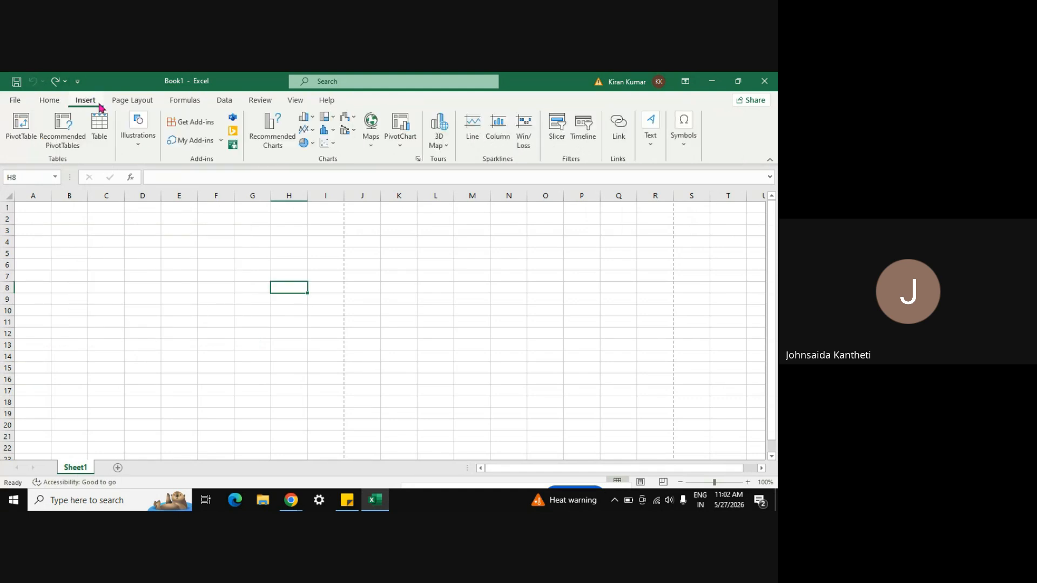
click(139, 147)
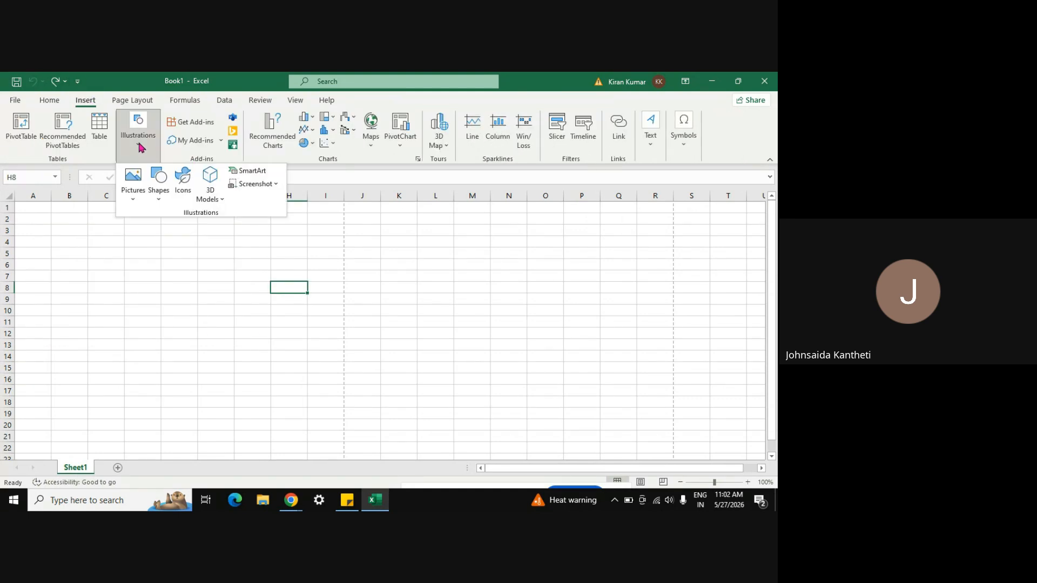
click(160, 202)
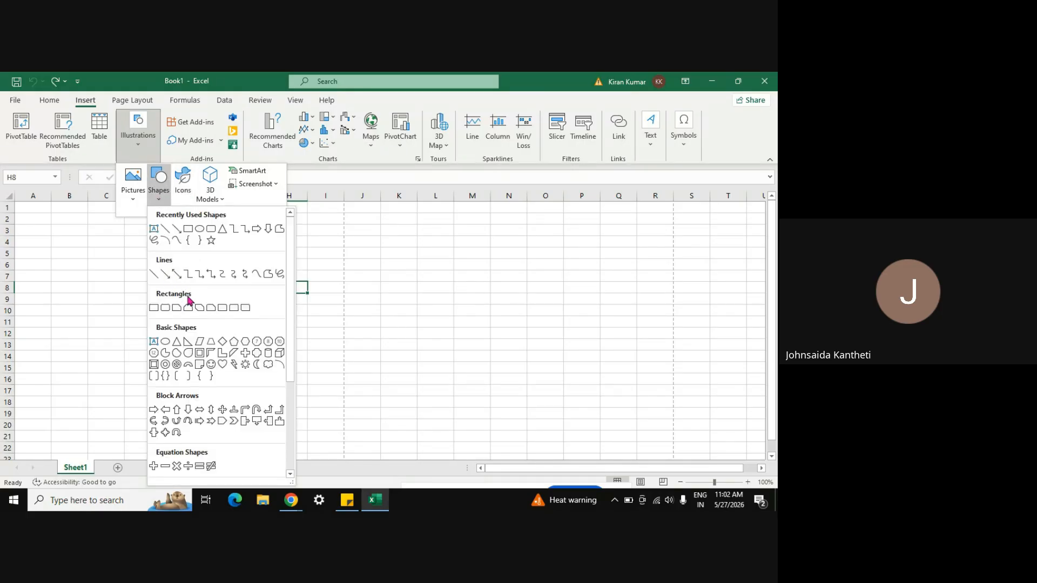
click(279, 231)
mouse_move(89, 270)
mouse_down()
mouse_move(287, 386)
mouse_move(313, 375)
mouse_move(173, 245)
mouse_move(89, 267)
mouse_up()
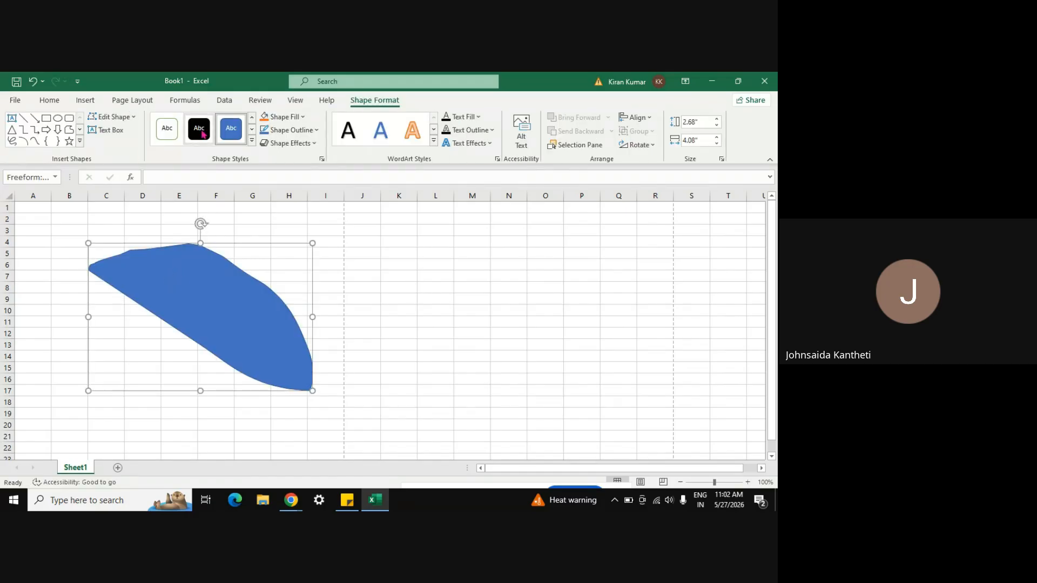
Step: Place a text box inside the freeform shape
click(85, 101)
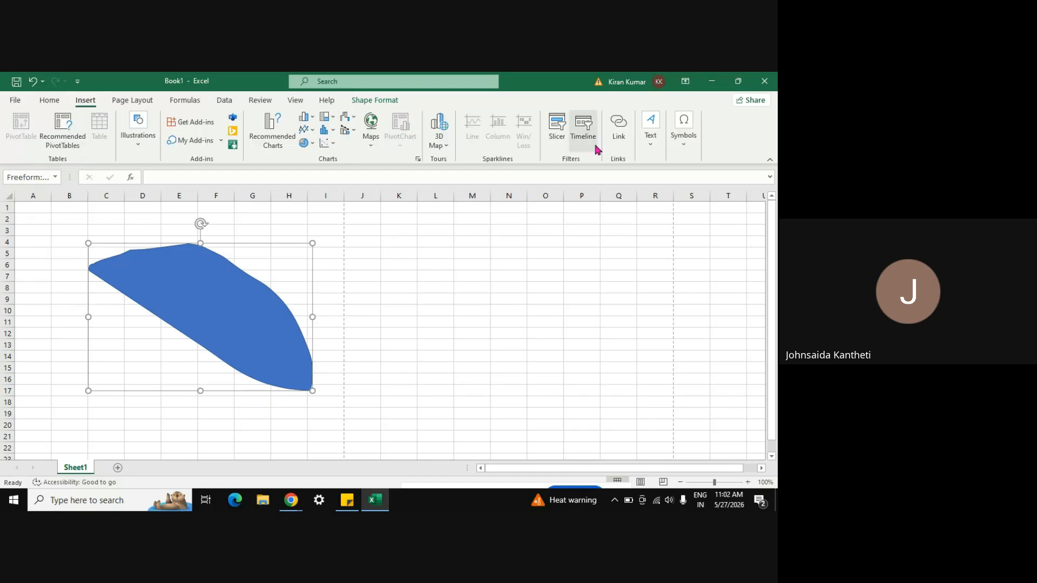
click(652, 130)
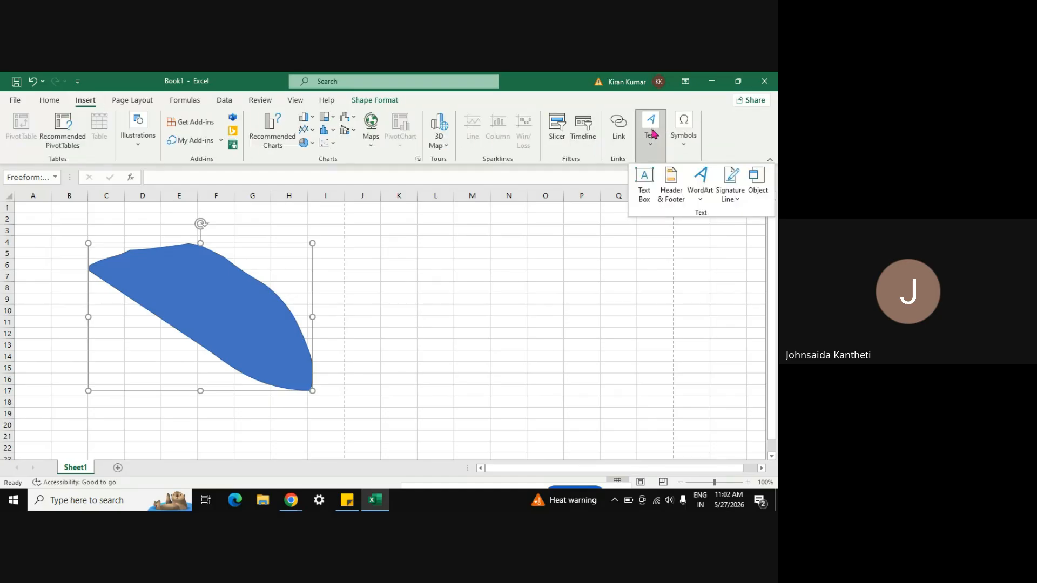
click(172, 278)
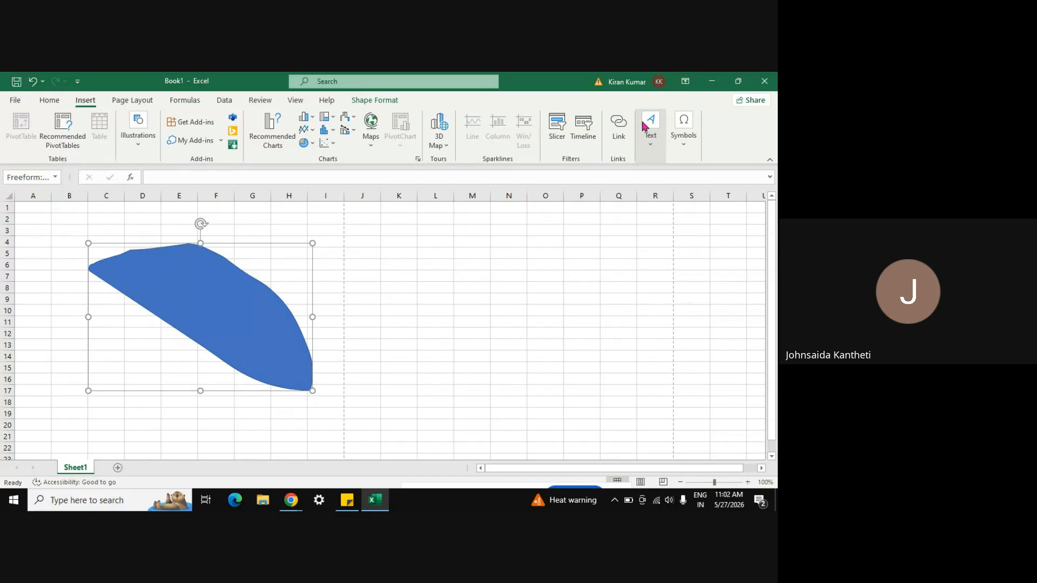
click(652, 138)
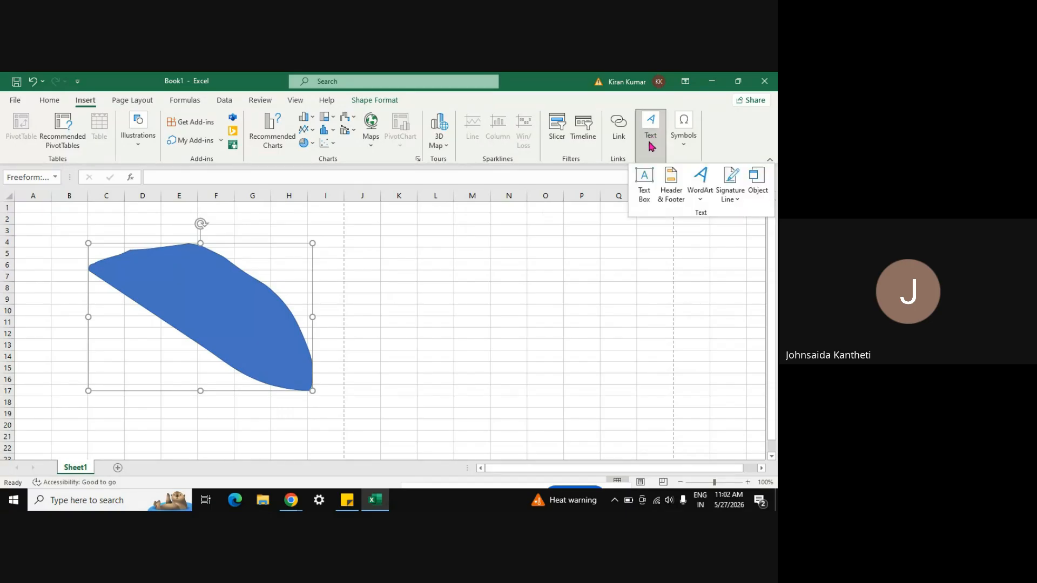
click(644, 178)
click(152, 286)
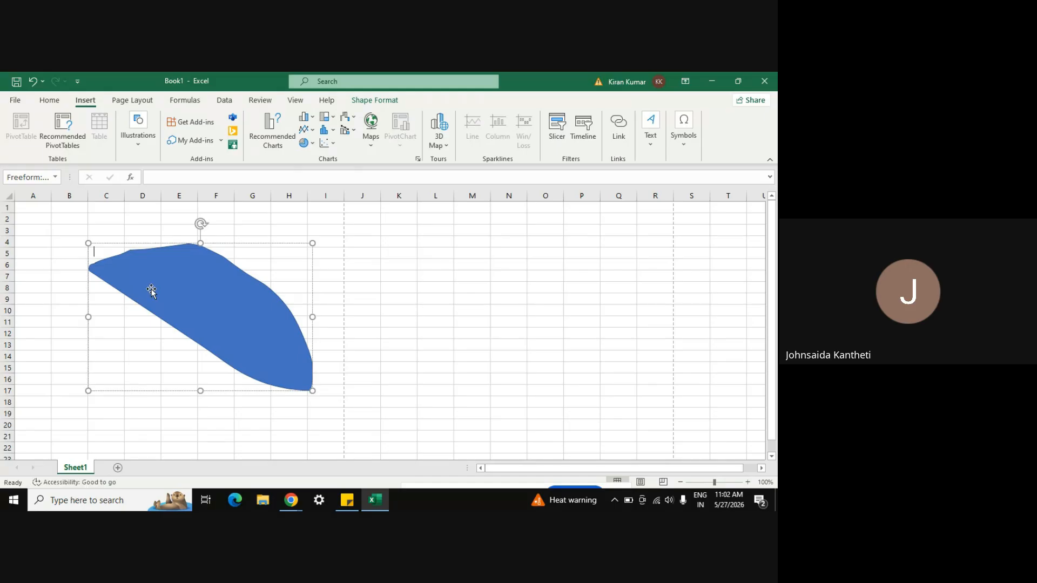
Step: Type 'dfsshfs' in the shape at 54 pt font size
click(50, 100)
click(164, 127)
click(164, 127)
click(164, 128)
click(164, 128)
click(164, 128)
click(164, 128)
text(dfsshfs)
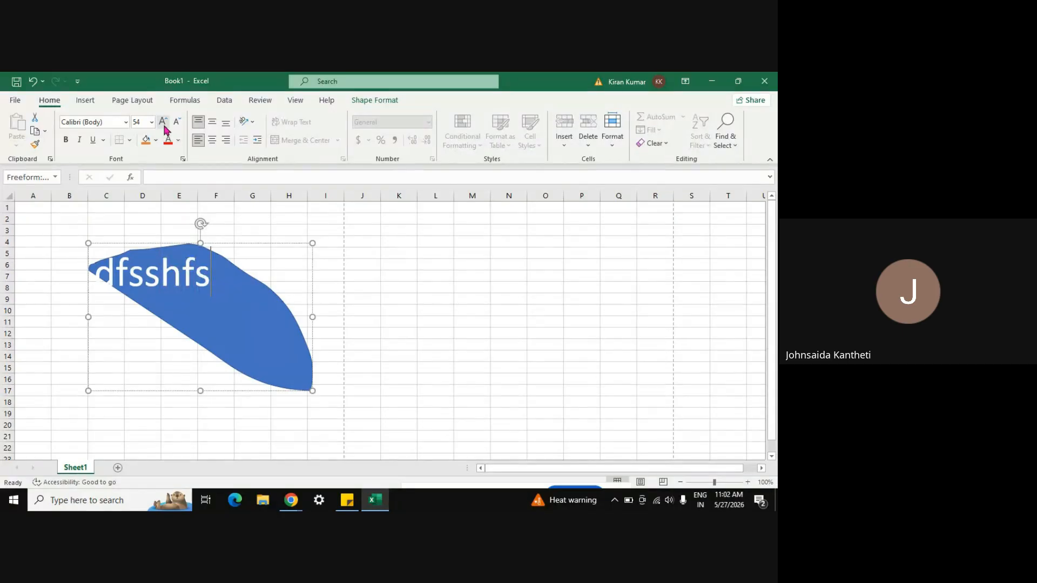
click(76, 240)
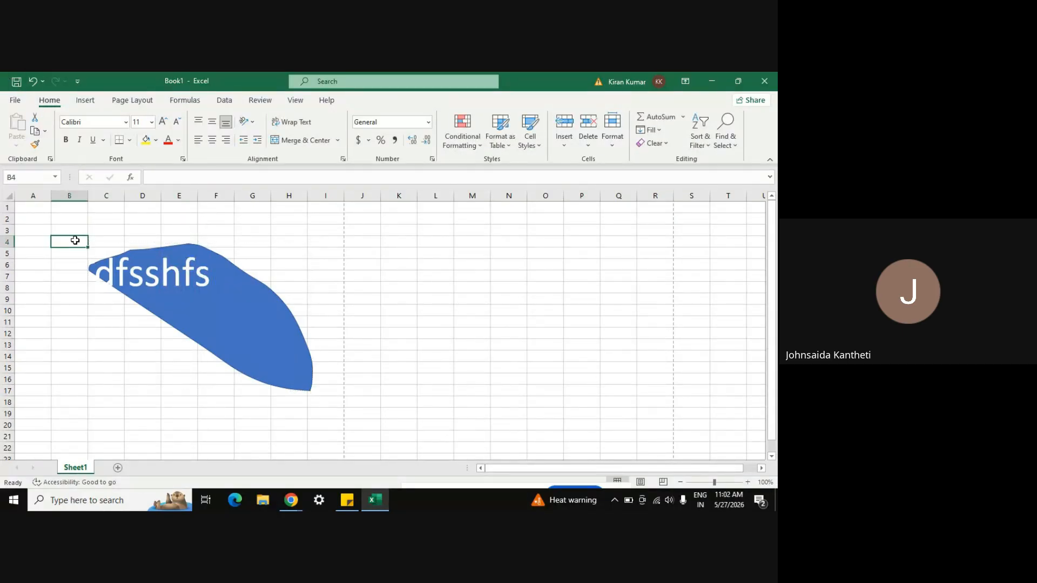
Step: Check the sheet with the text-filled freeform shape in print preview, then return to Sheet1
click(17, 104)
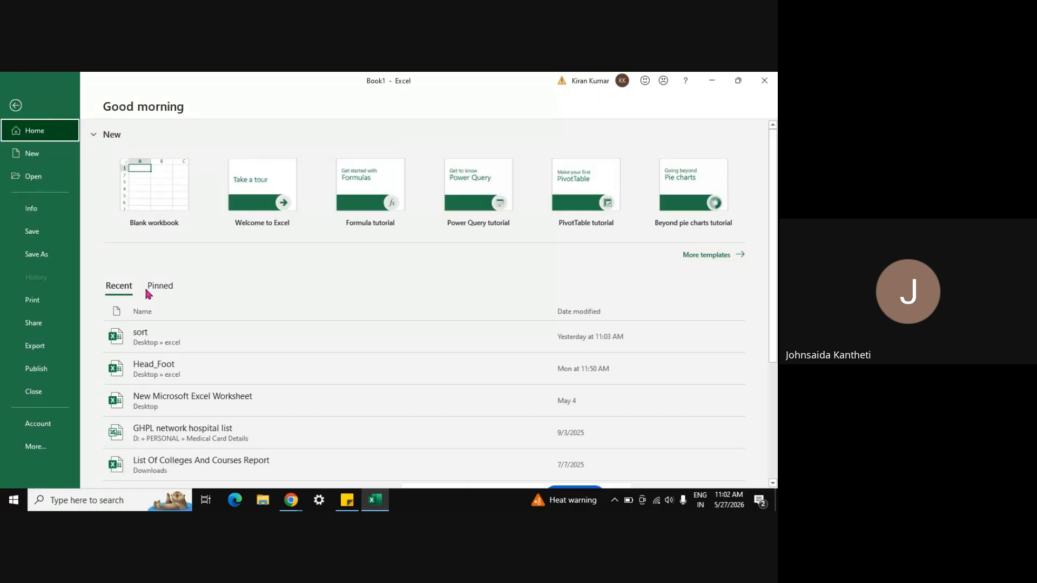
click(41, 301)
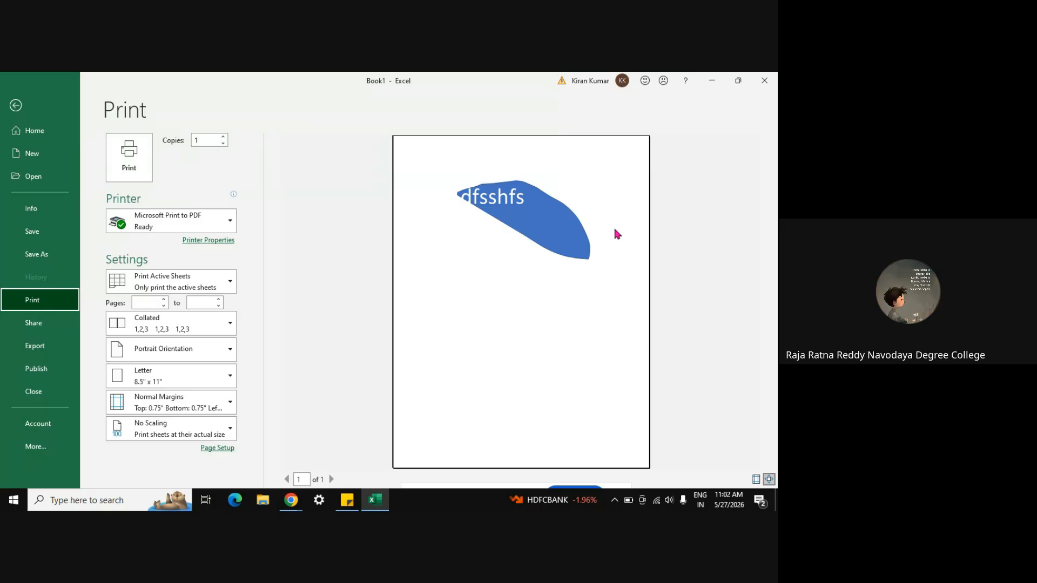
key(Escape)
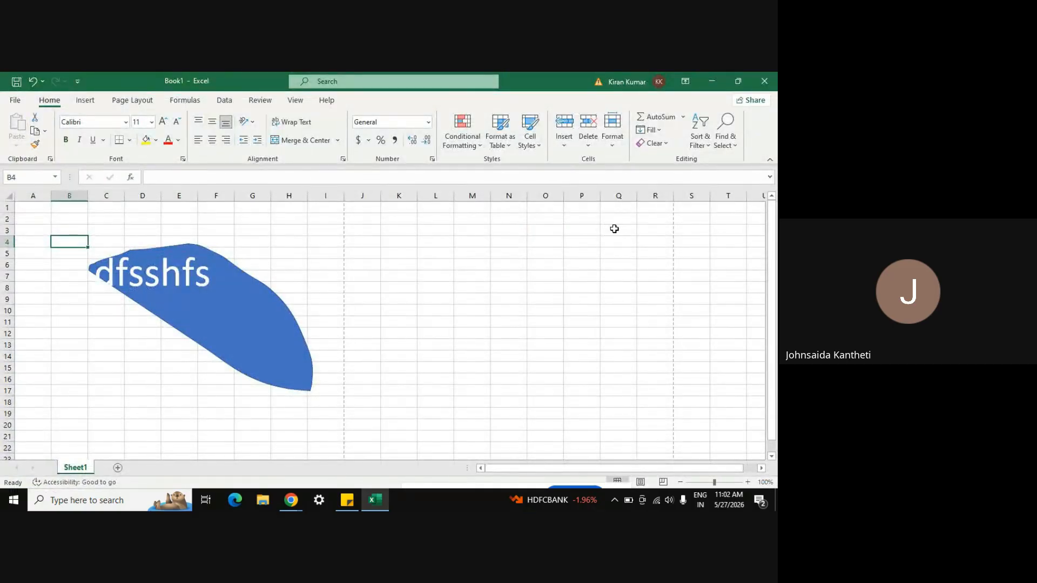
Step: Undo the shape and its text, then show the Formulas tab and select cell K15
key(ctrl+z)
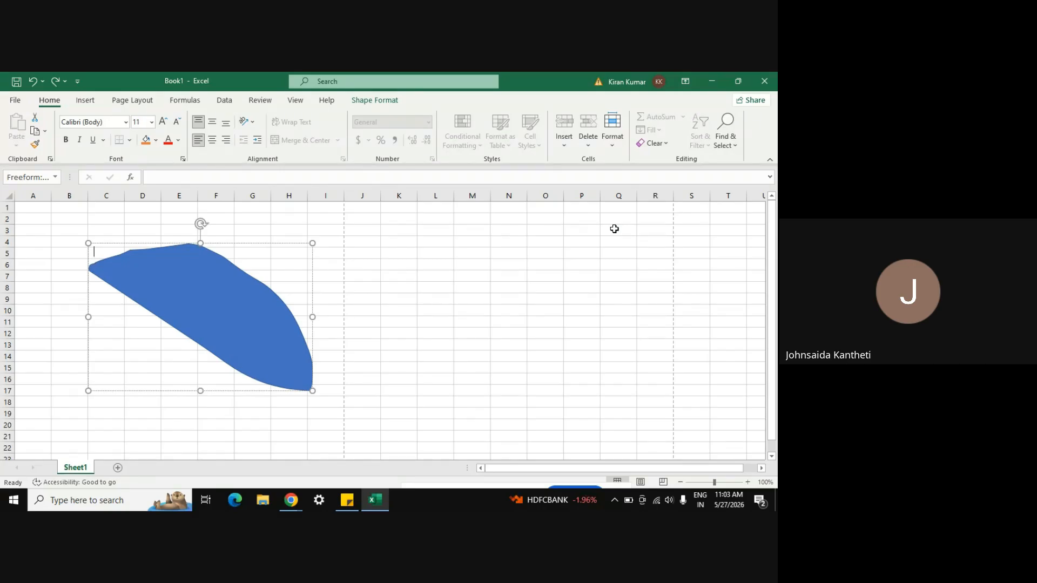
key(ctrl+z)
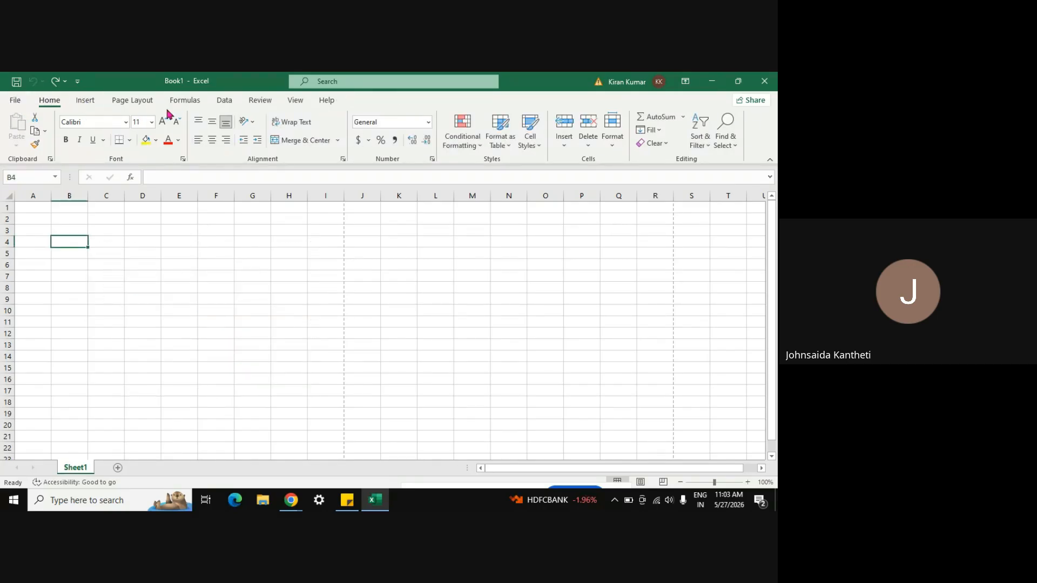
click(132, 102)
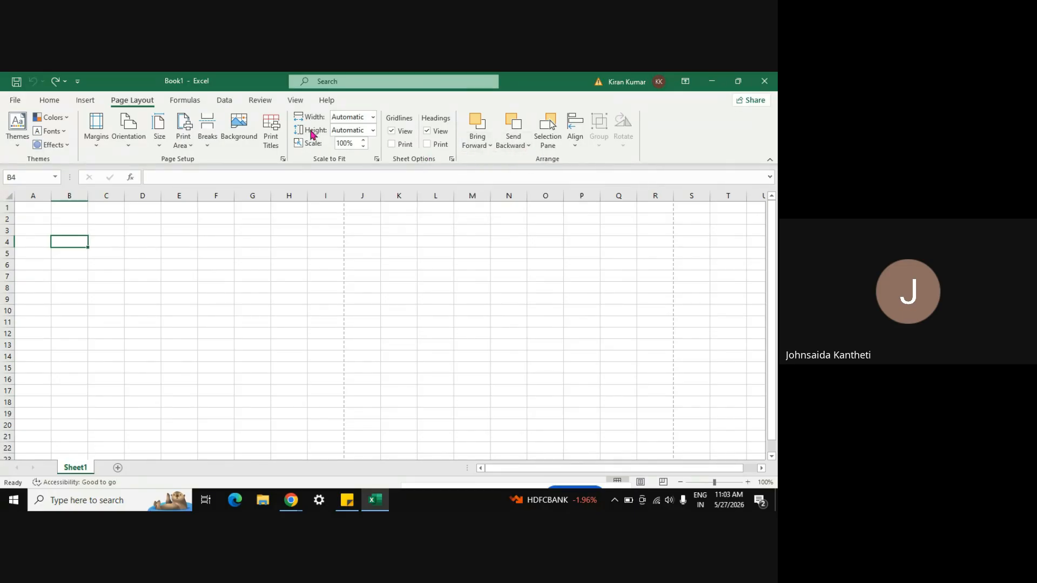
click(193, 104)
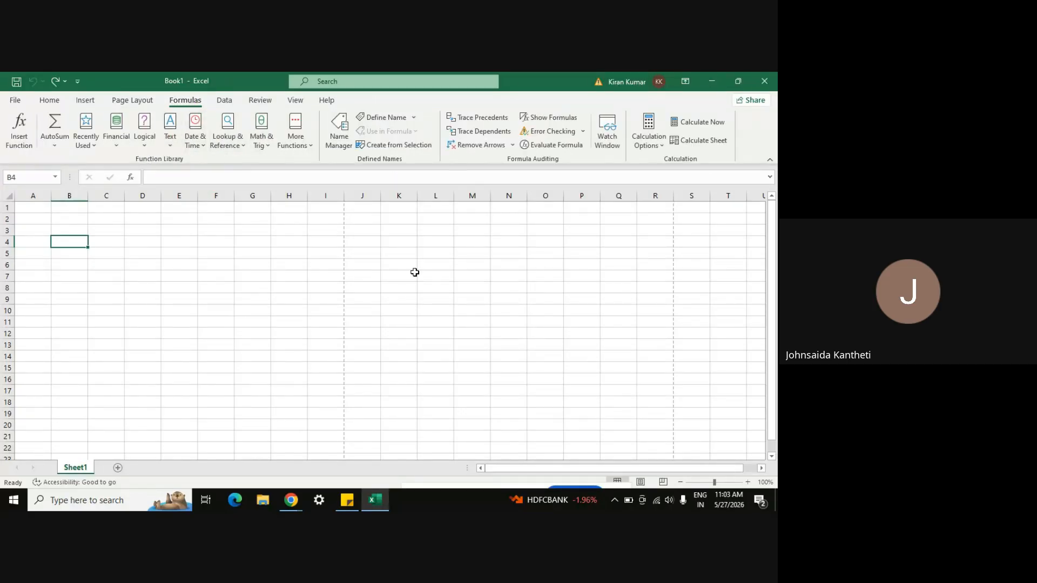
click(399, 363)
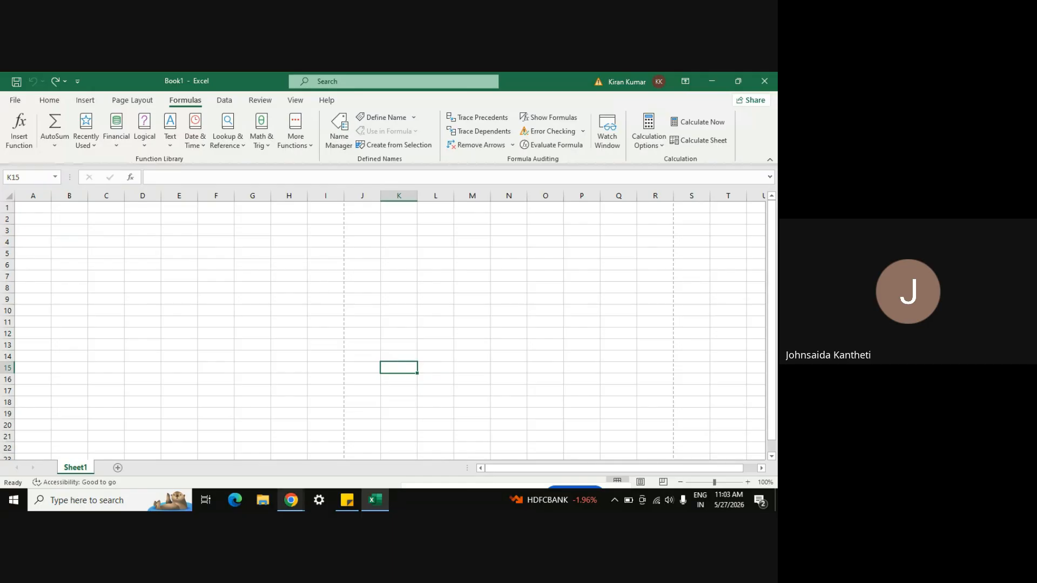
click(289, 503)
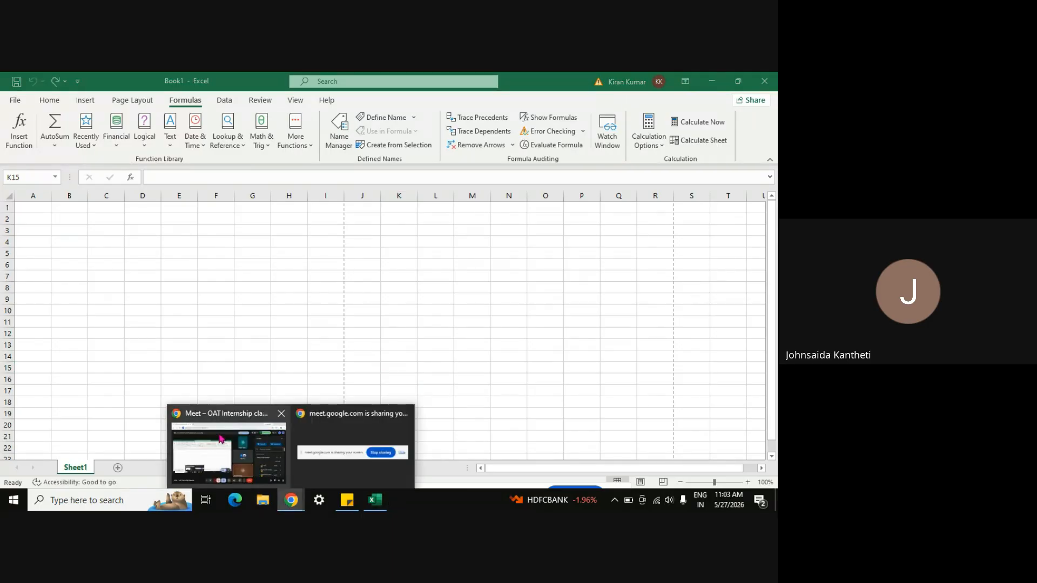
Step: Admit all six waiting guests into the Google Meet class
click(221, 439)
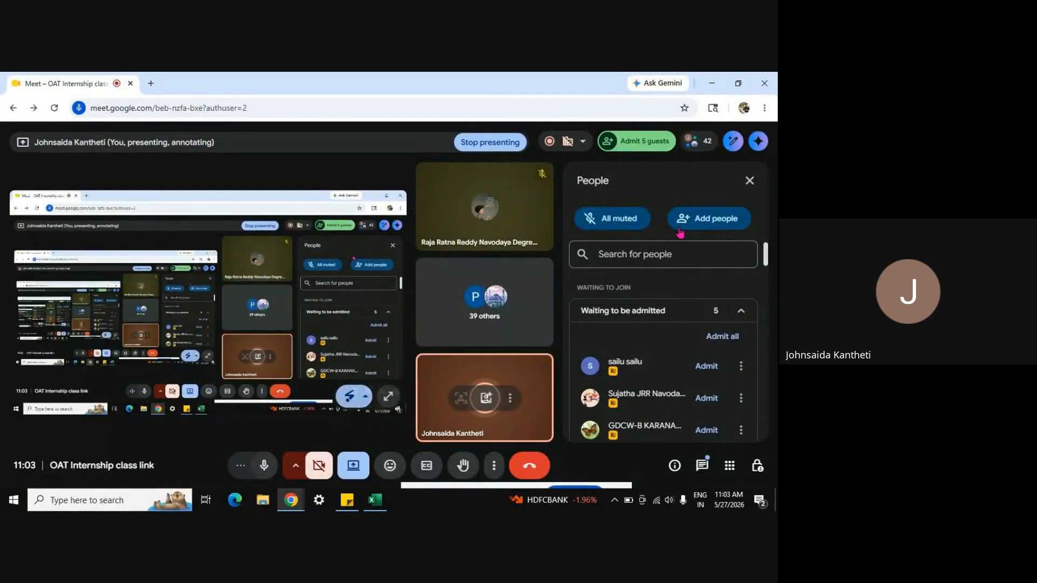
click(704, 368)
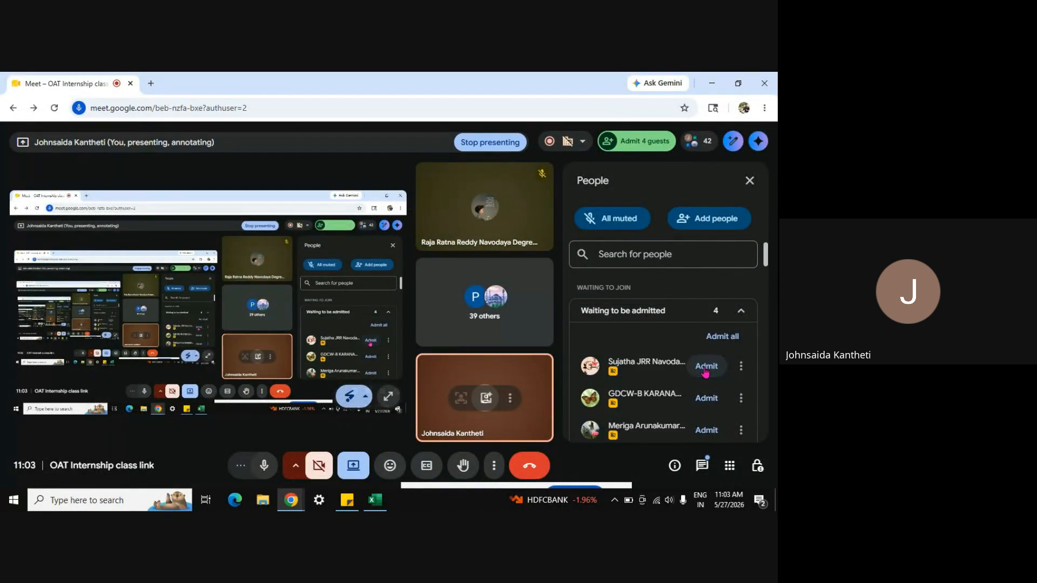
click(704, 367)
click(704, 367)
click(704, 368)
click(705, 367)
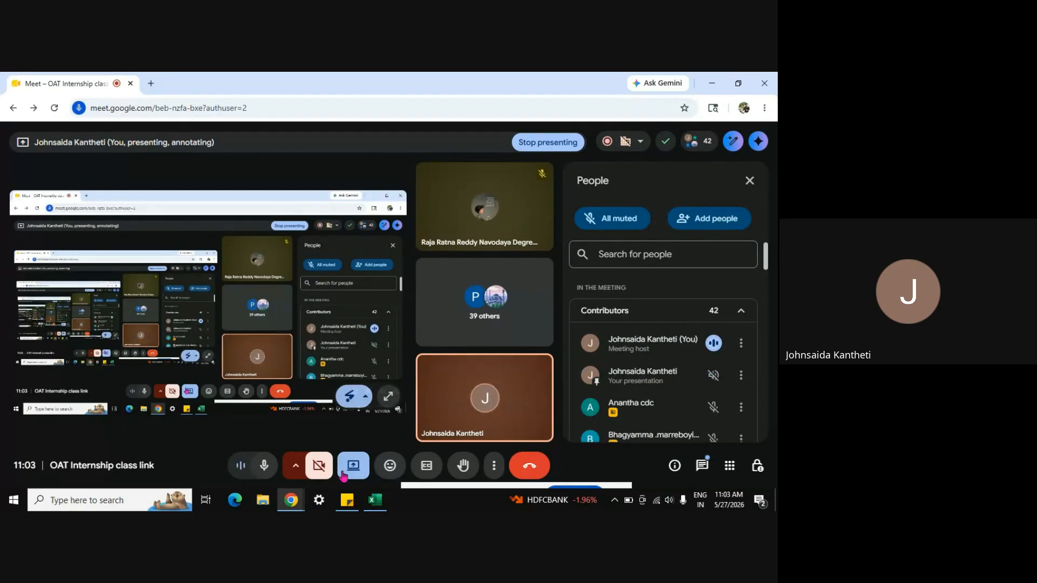
click(375, 500)
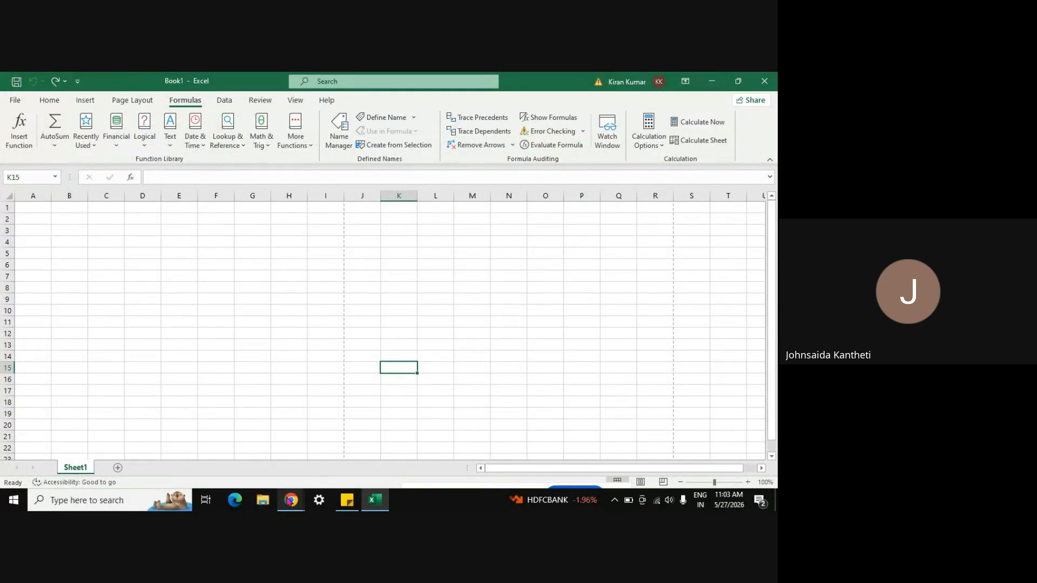
mouse_move(291, 500)
click(257, 467)
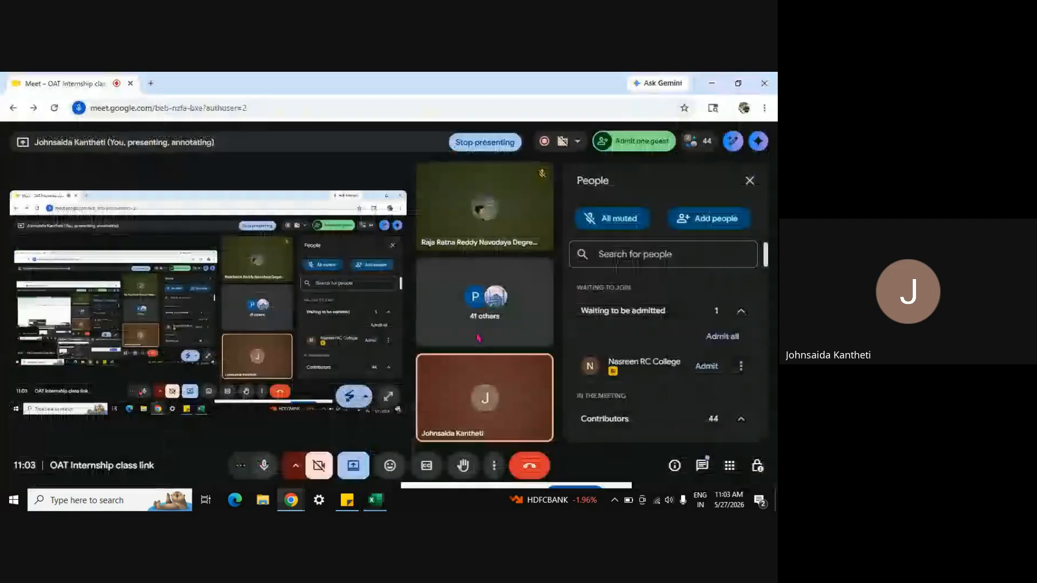
click(707, 366)
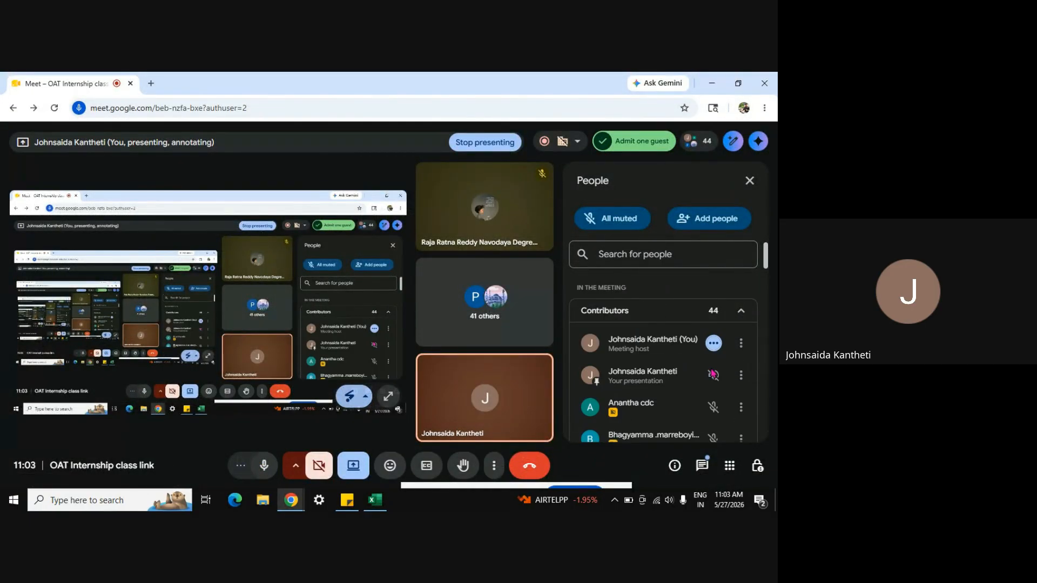
Step: Search the participant list for a guest's name, then return to the Book1 workbook
click(638, 253)
text(khur)
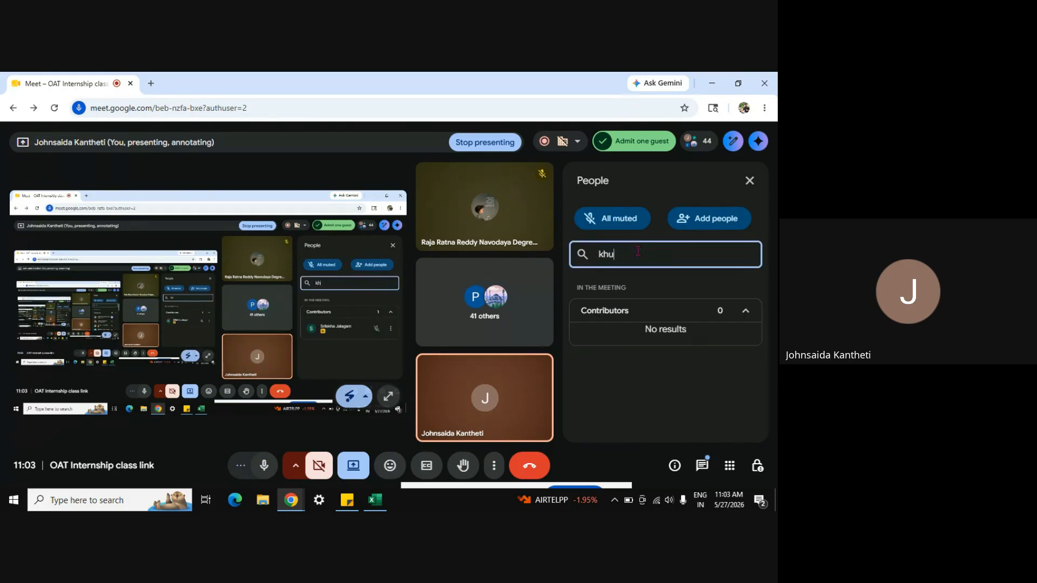
key(BackSpace)
key(BackSpace)
key(BackSpace)
key(BackSpace)
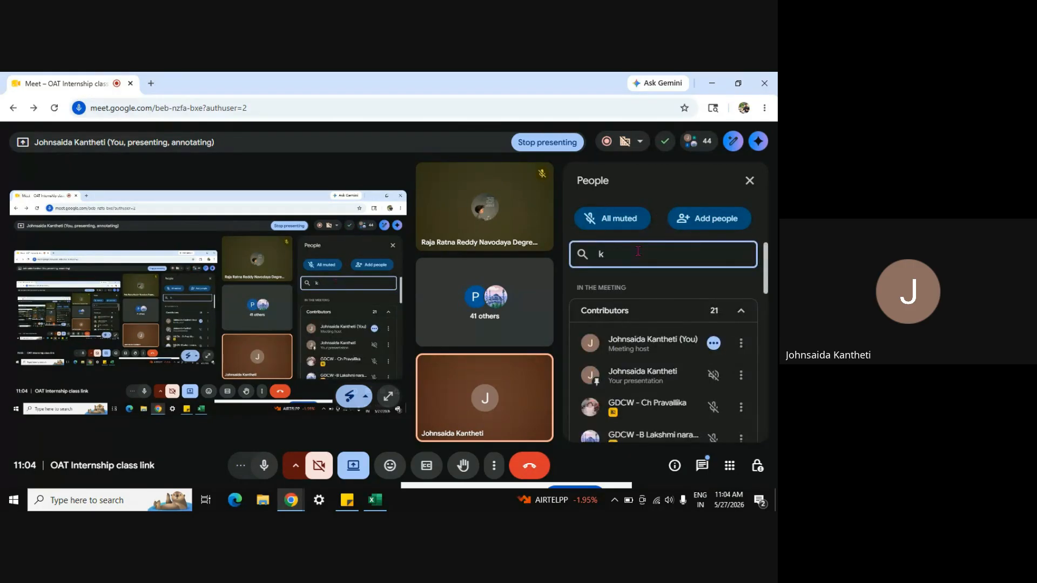
text(khu)
key(BackSpace)
key(BackSpace)
key(BackSpace)
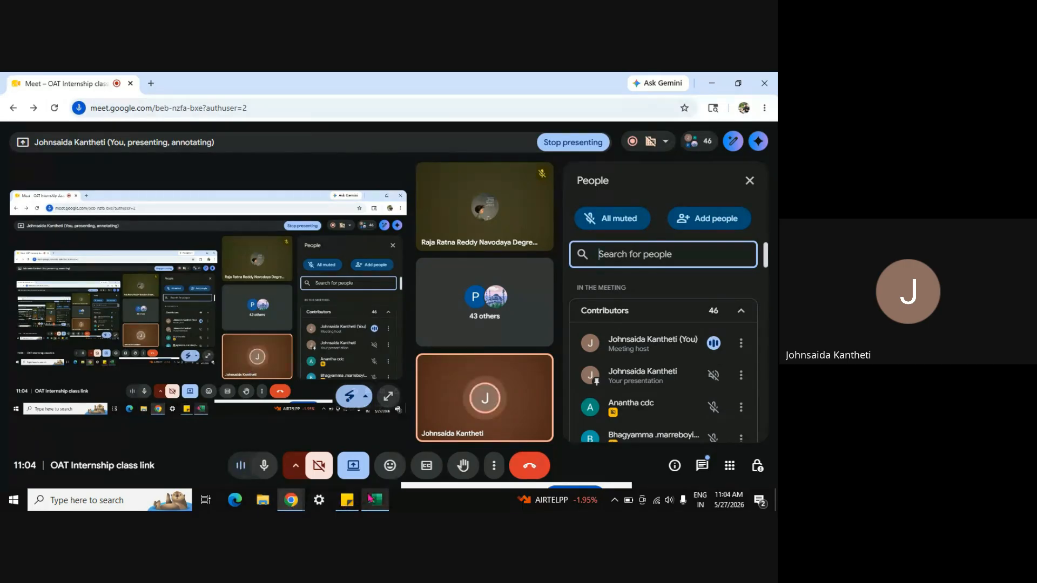
mouse_move(371, 498)
click(359, 459)
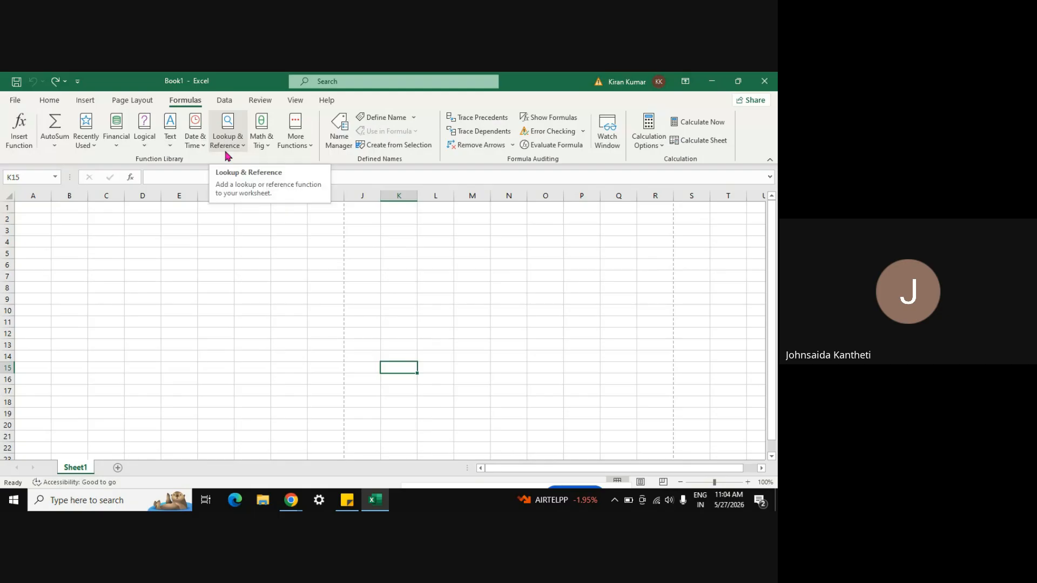
Step: Open the AutoSum list and glance at the Insert and Home tabs
click(57, 147)
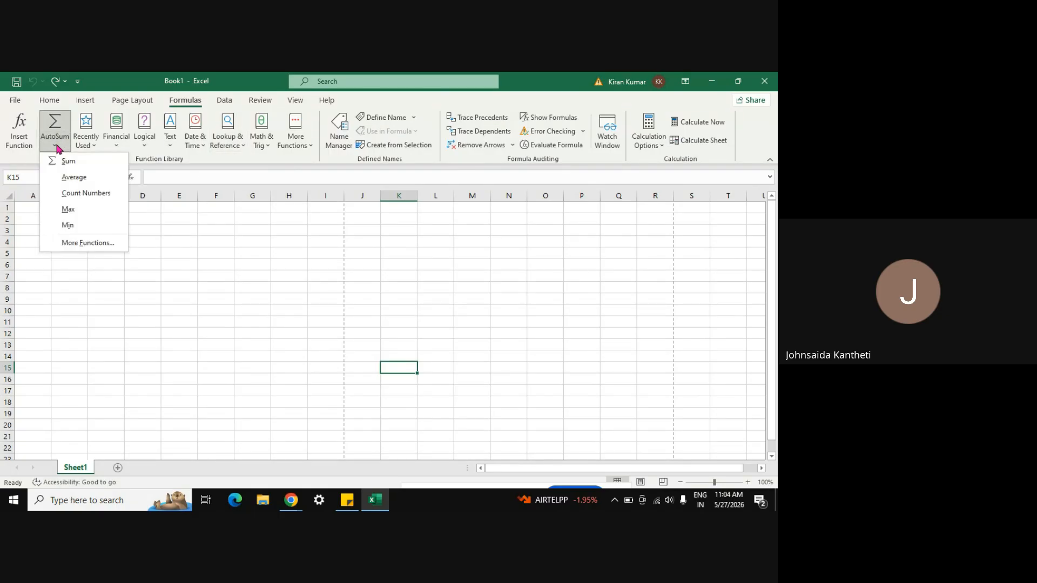
click(84, 103)
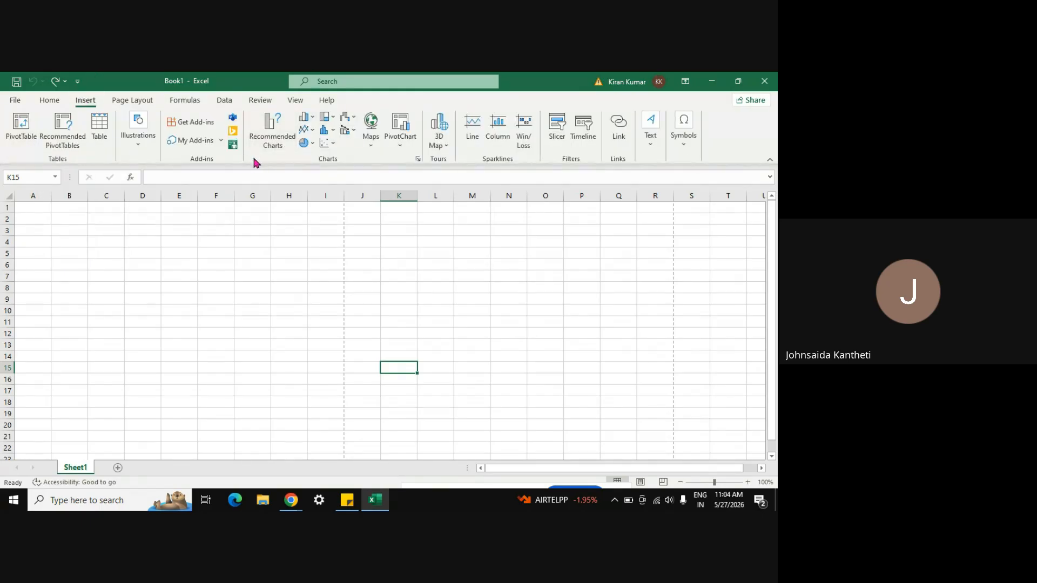
click(52, 102)
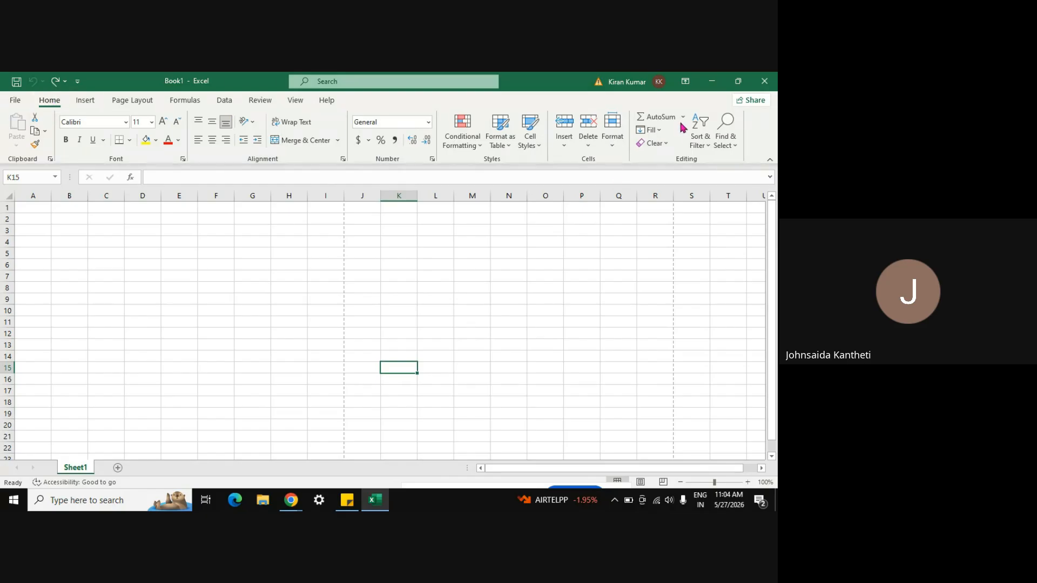
click(177, 100)
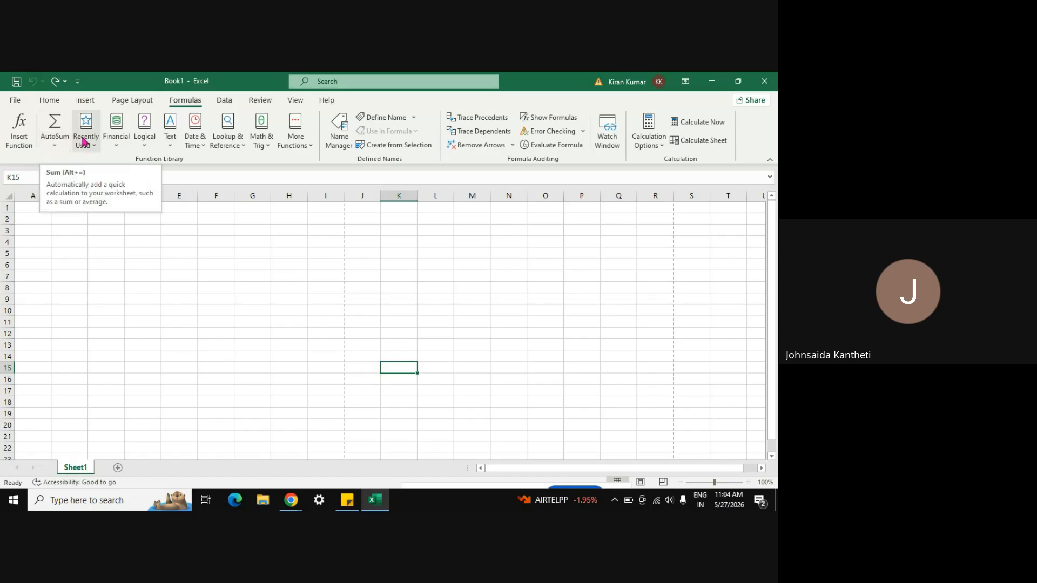
Step: Browse the Recently Used, Financial, Logical, Text, Date & Time and Lookup & Reference function lists
click(96, 147)
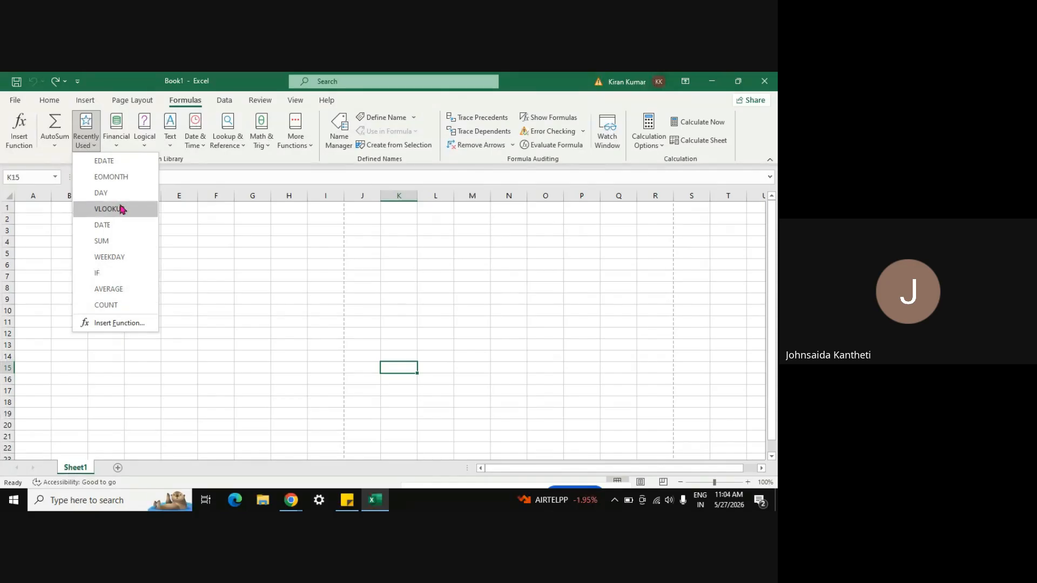
click(192, 278)
click(116, 147)
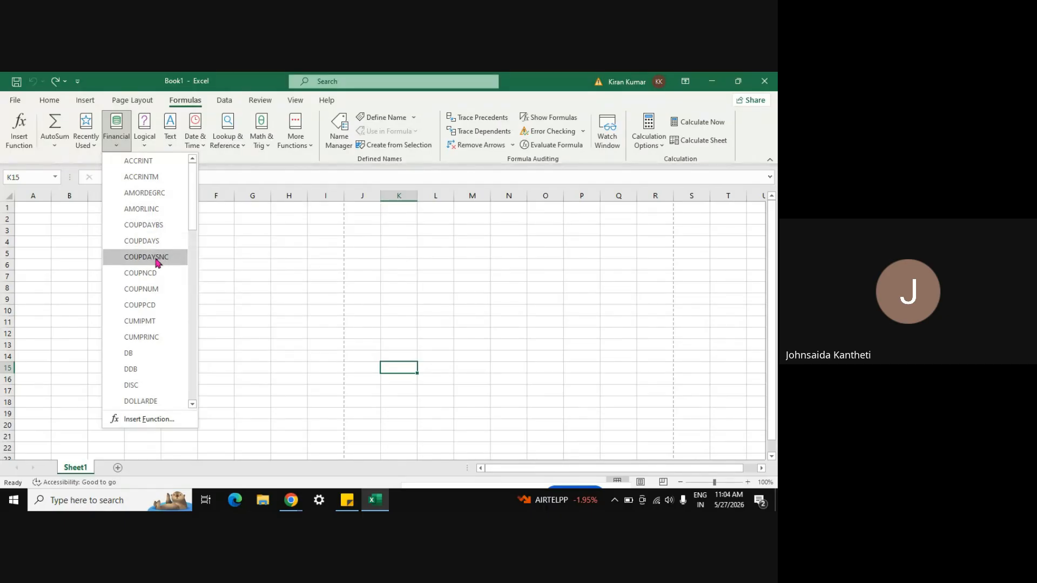
click(146, 145)
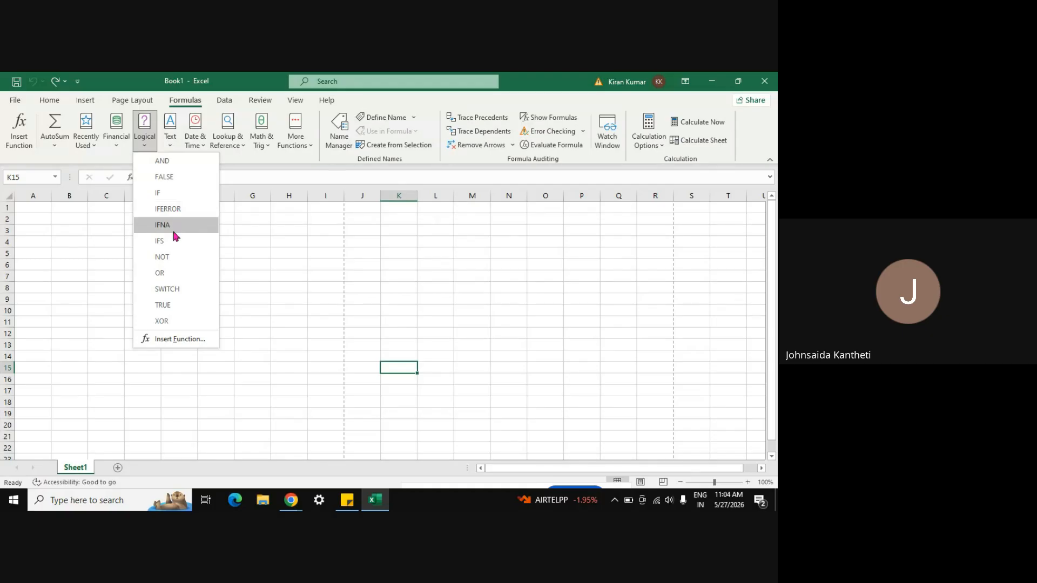
click(171, 143)
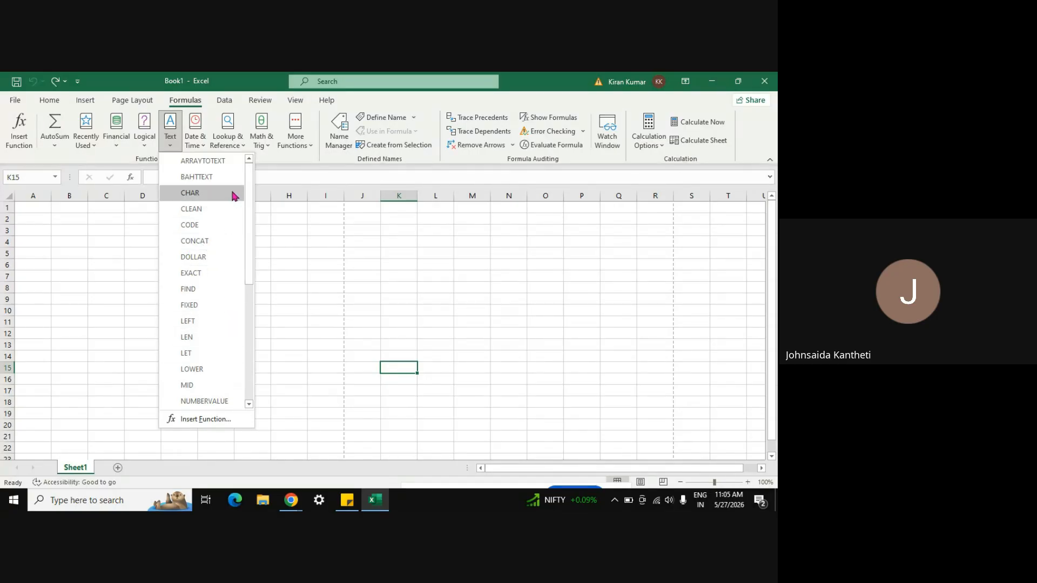
click(208, 145)
click(235, 145)
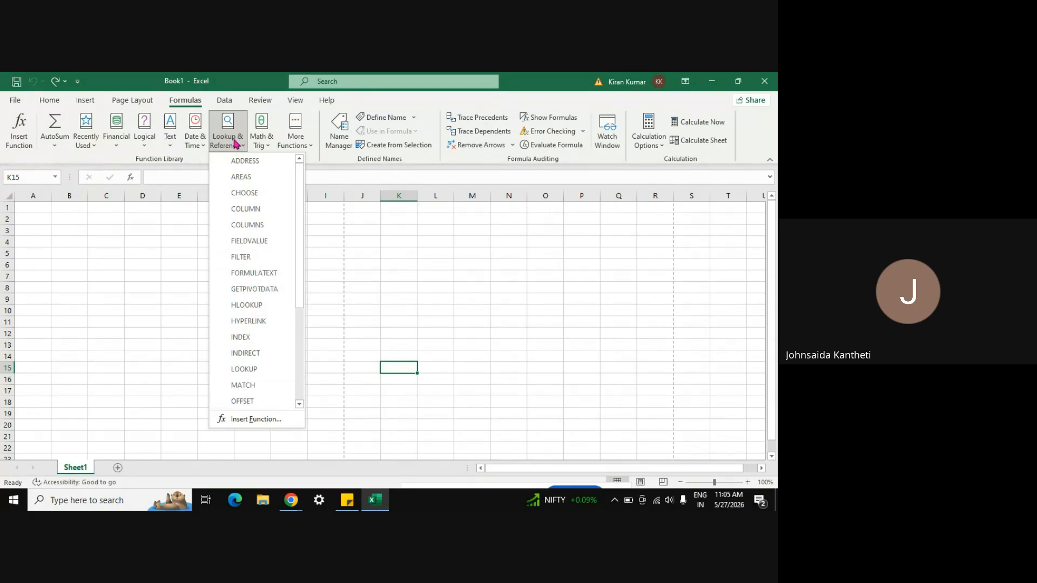
click(224, 100)
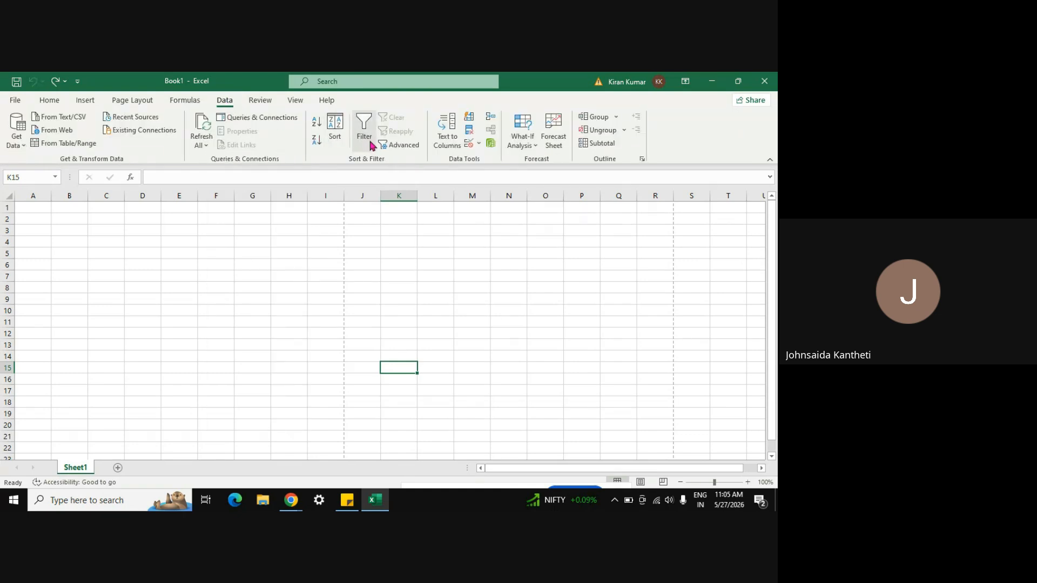
Step: Browse the Math & Trig and More Functions lists on the Formulas tab
click(191, 104)
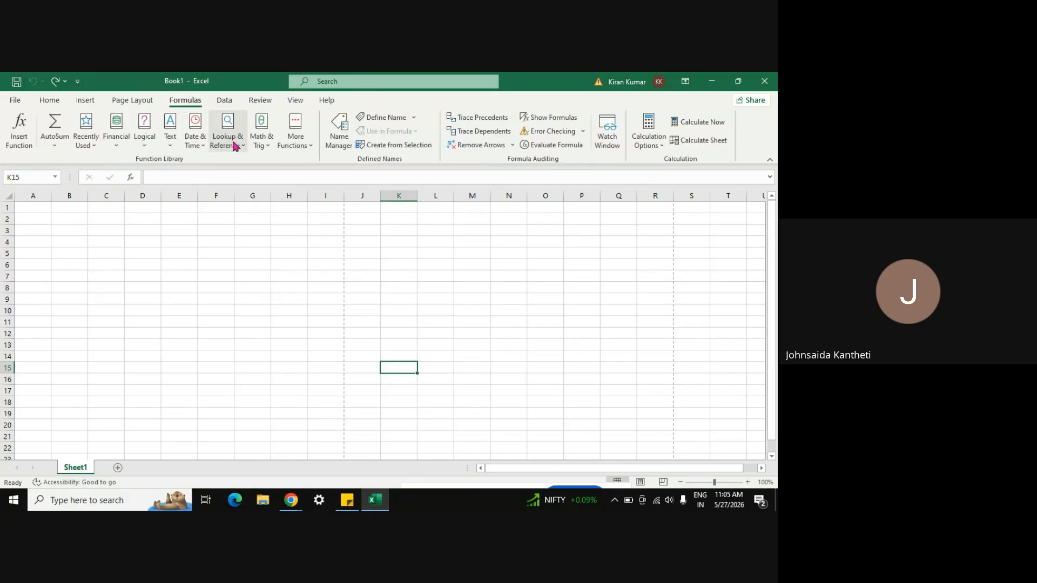
click(270, 147)
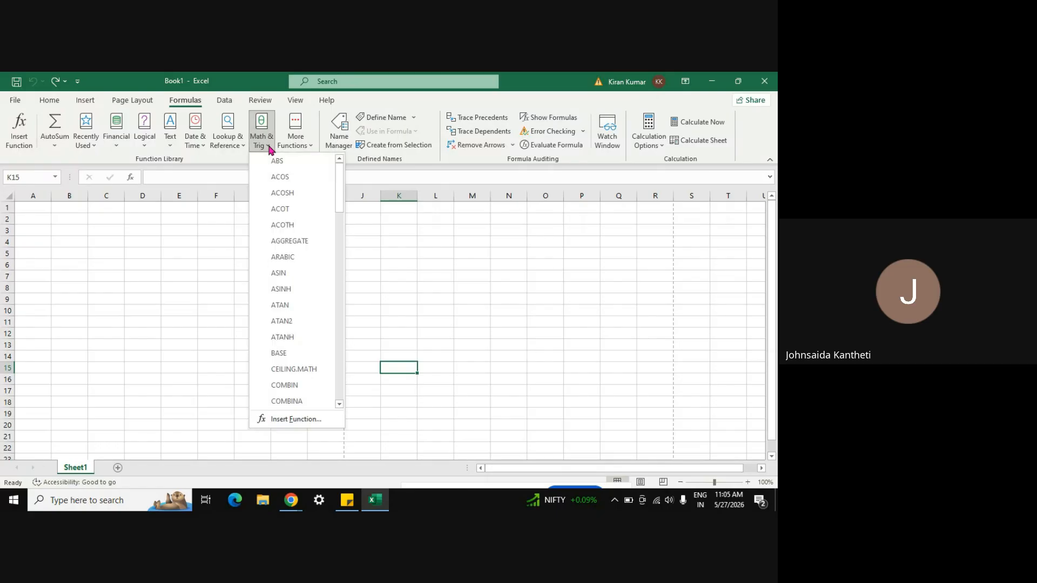
click(305, 151)
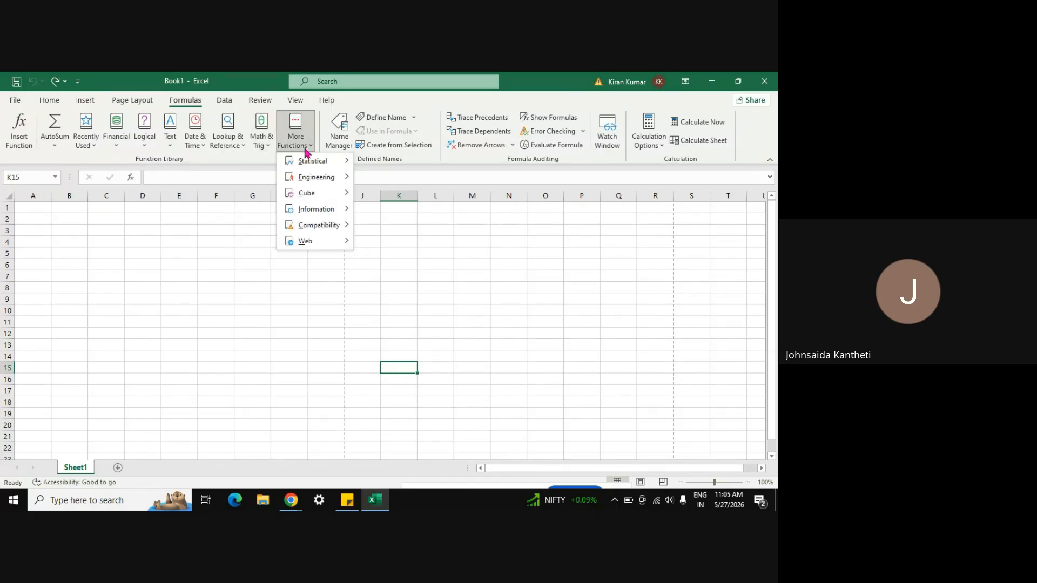
click(379, 252)
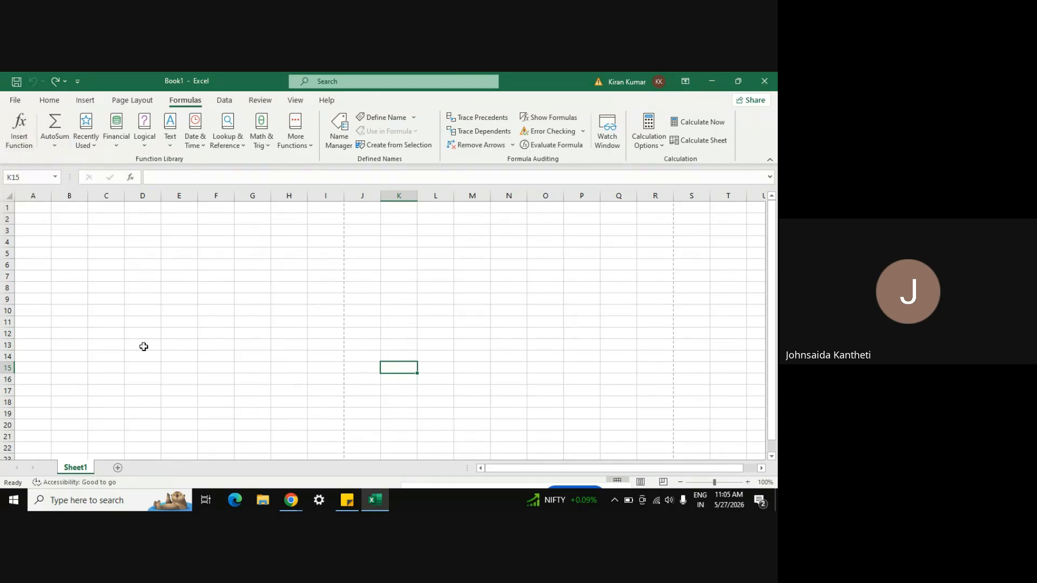
Step: Enter a short test entry in cell C7 after viewing its shortcut menu
click(123, 275)
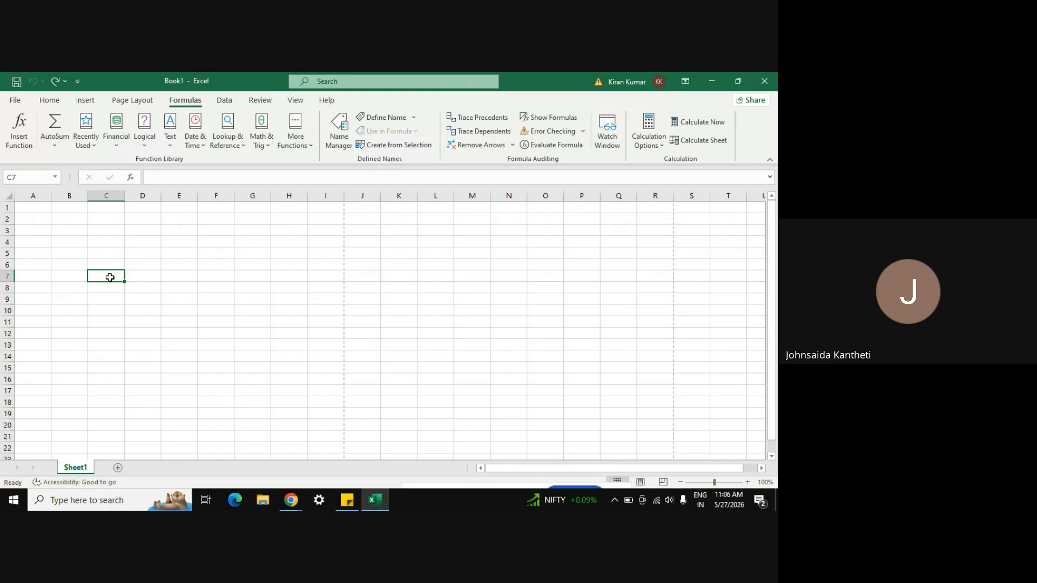
right_click(110, 277)
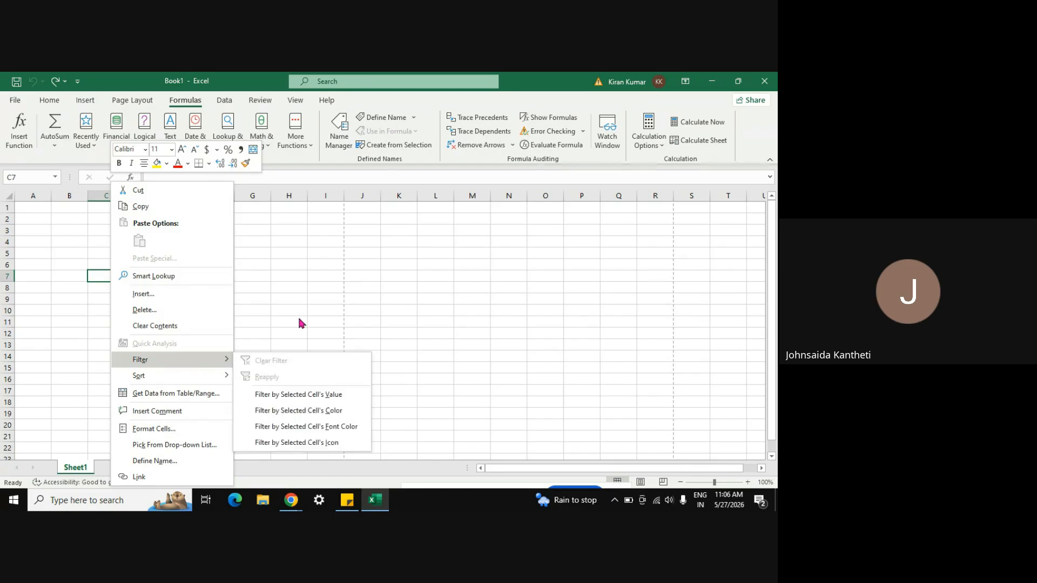
click(283, 303)
text(fdh)
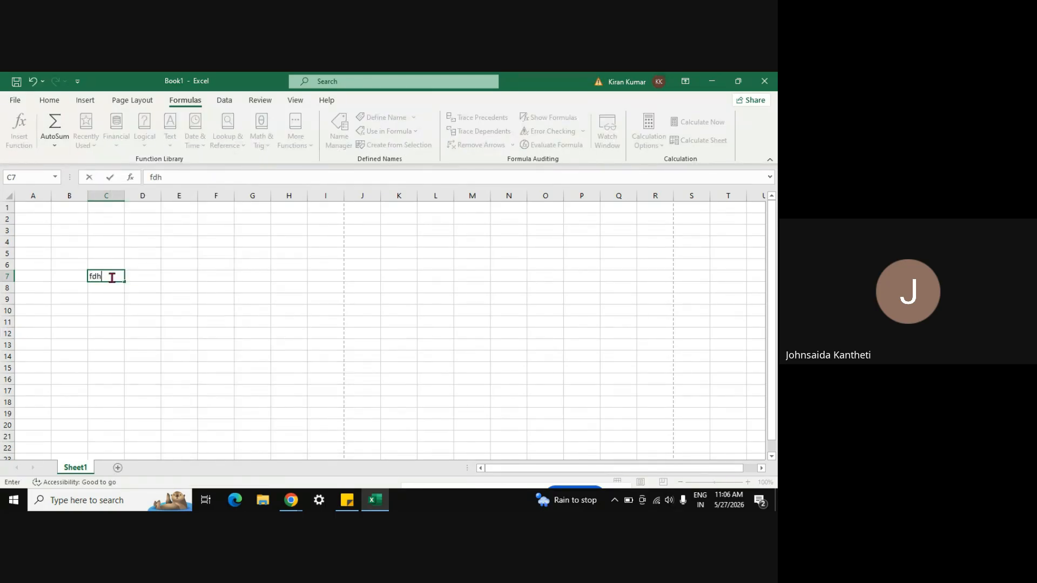
key(Return)
Step: View the shortcut menus for C7, the Sheet1 tab and D10, then select F4
click(112, 277)
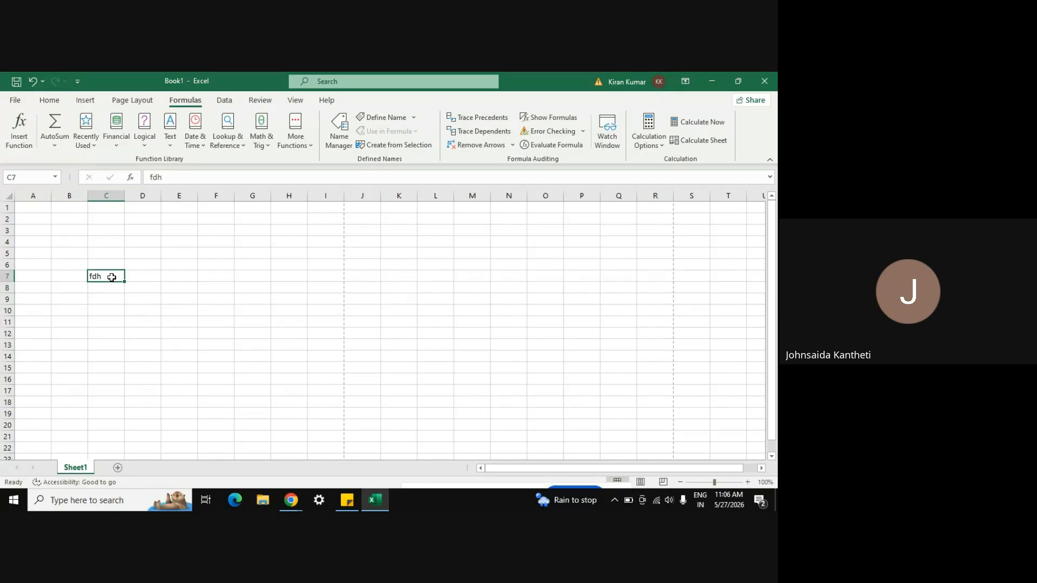
right_click(112, 278)
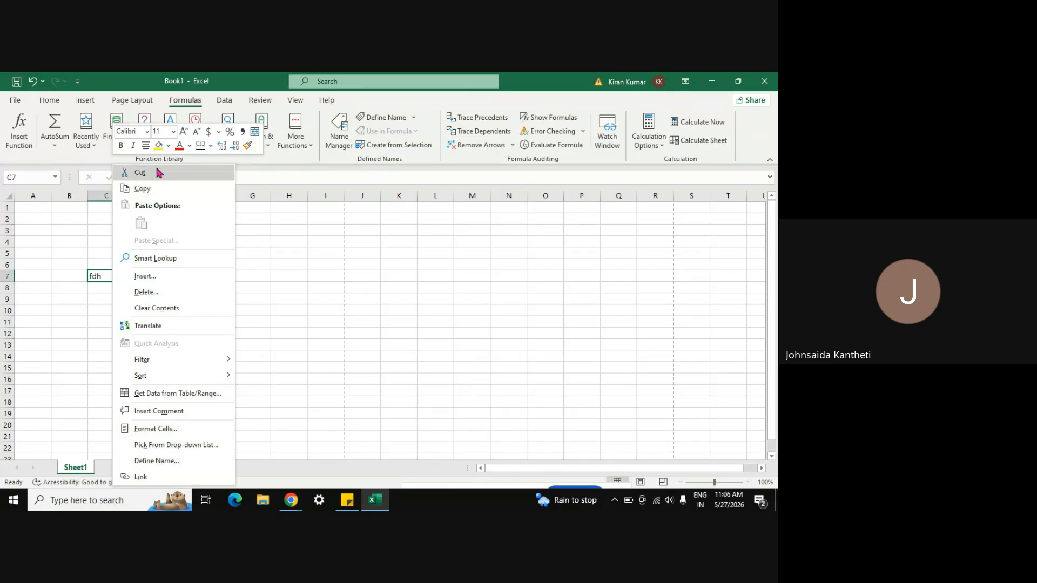
click(405, 365)
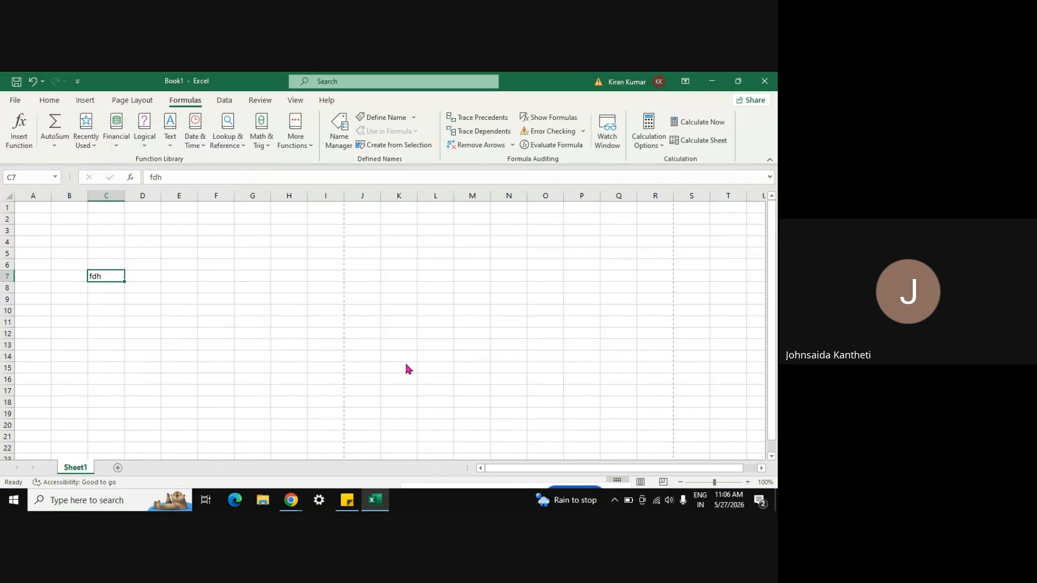
right_click(71, 472)
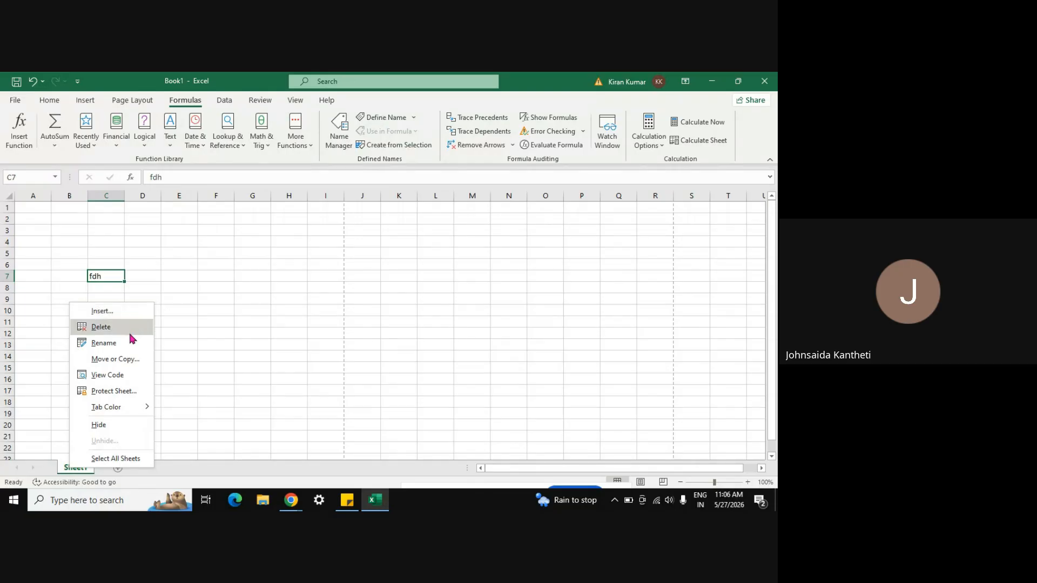
click(205, 339)
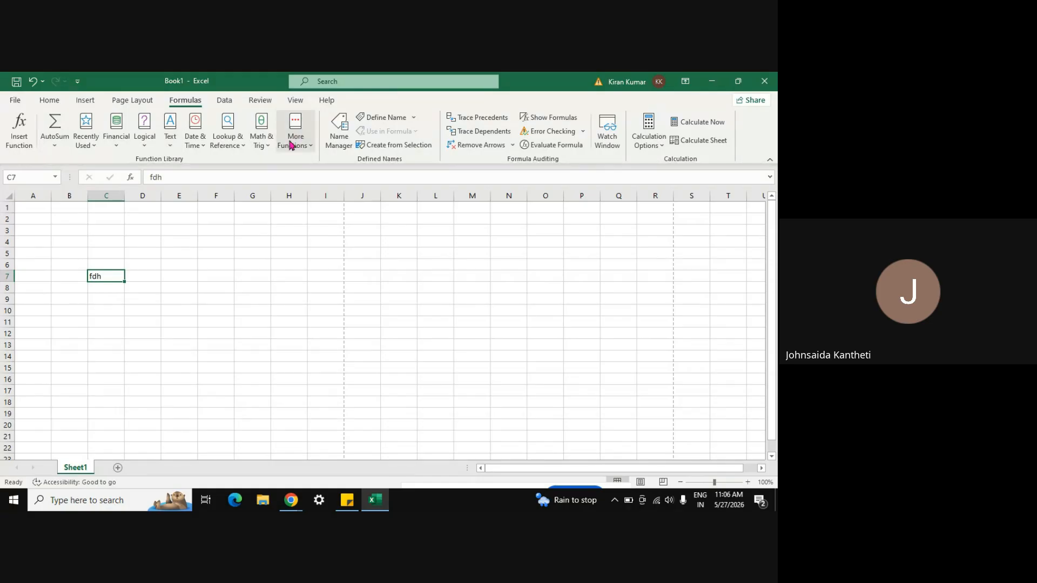
click(141, 308)
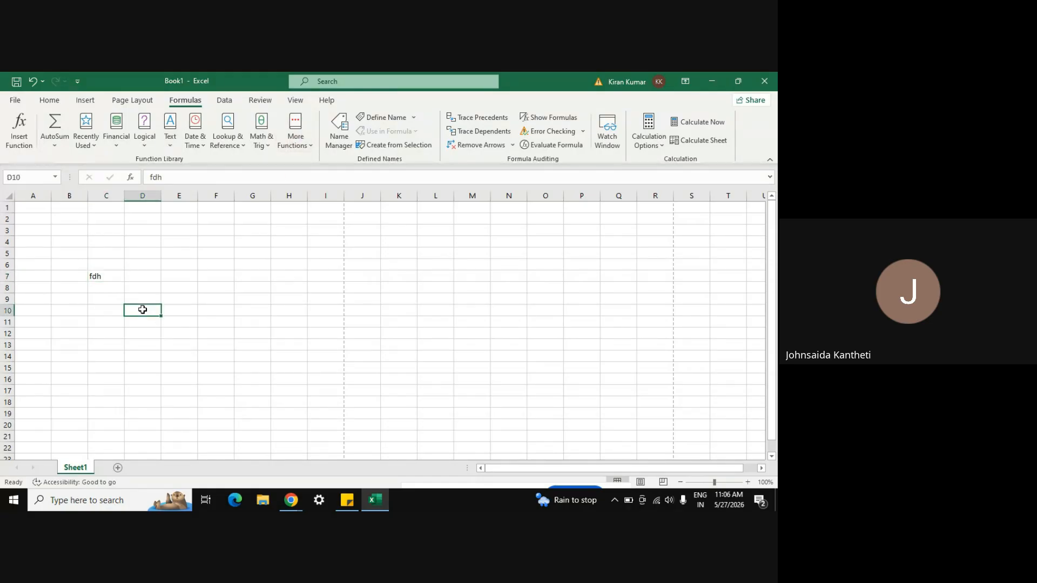
right_click(141, 308)
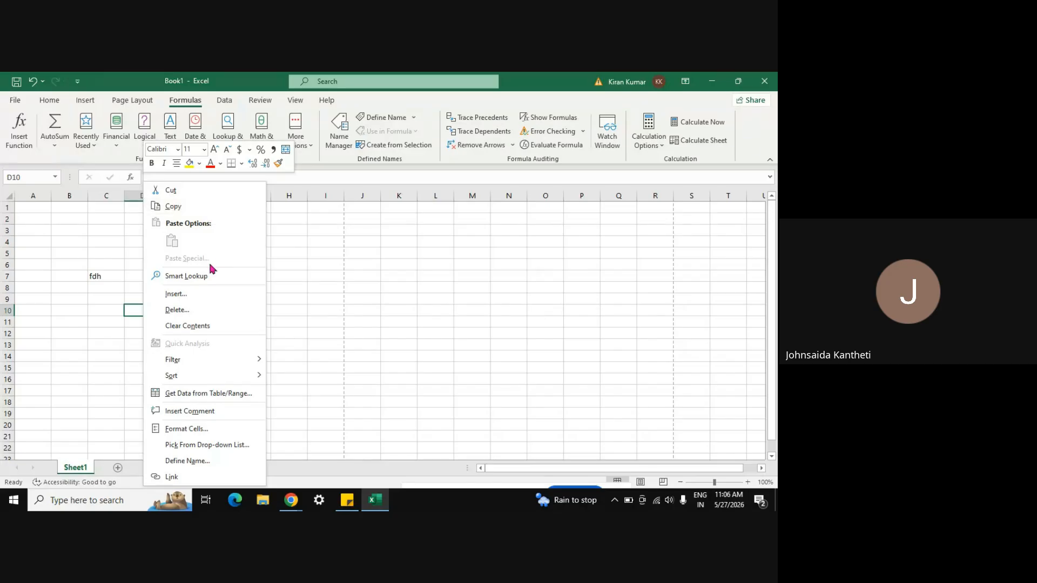
click(323, 266)
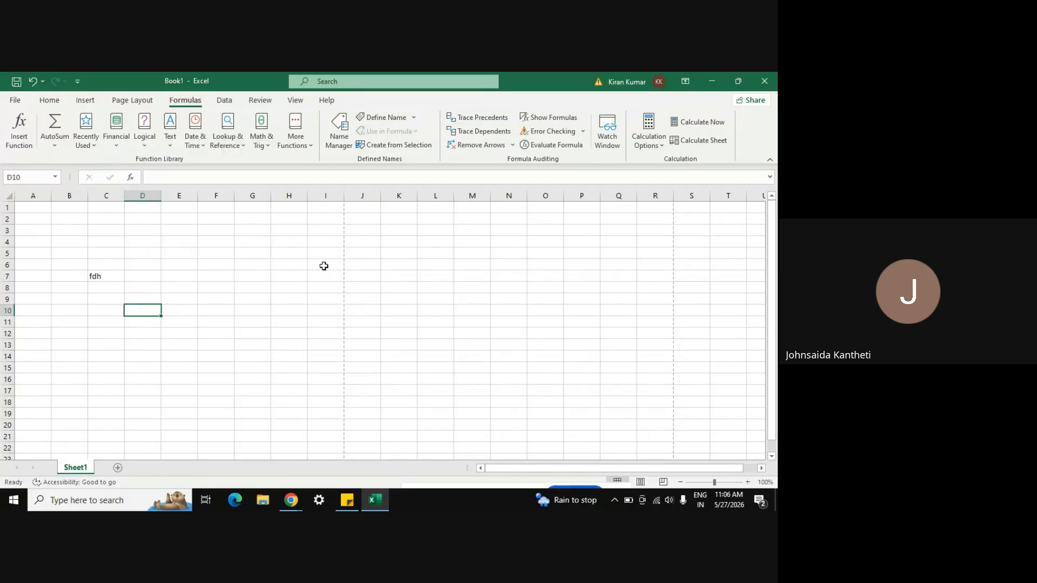
click(223, 245)
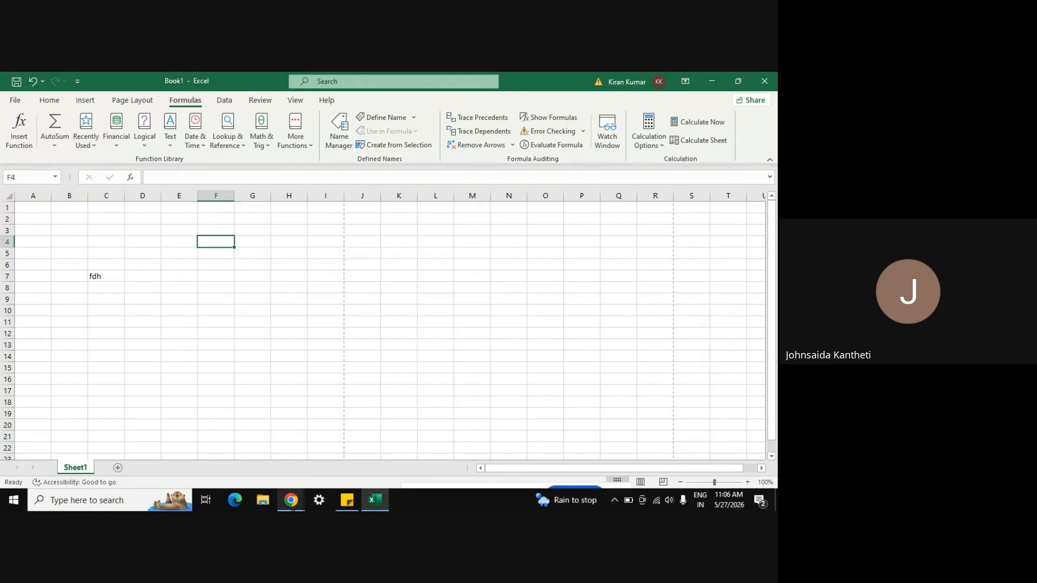
Step: Admit the four waiting Meet guests, reaching 47 participants, then return to Excel
mouse_move(291, 500)
click(227, 457)
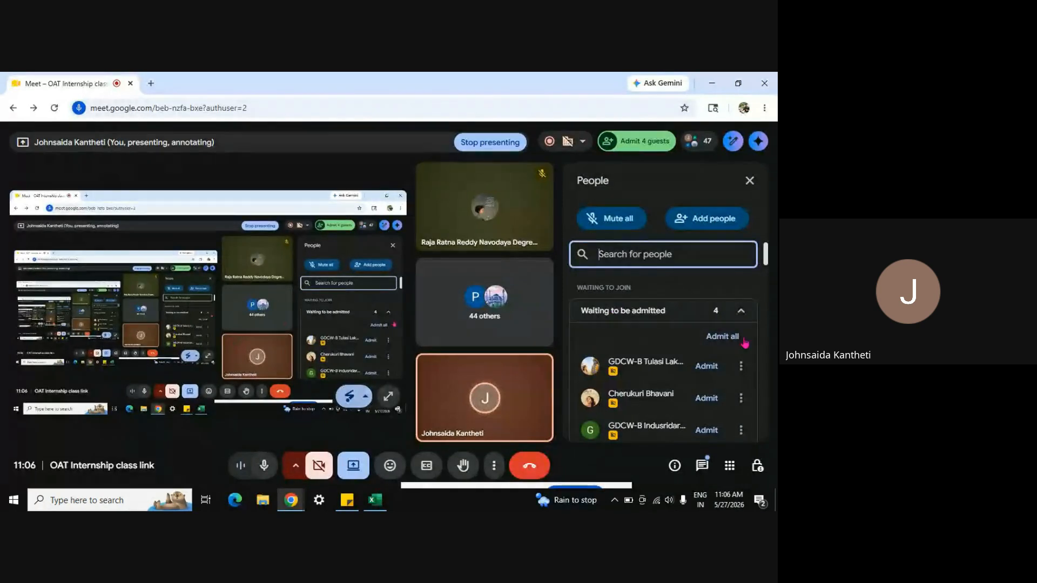
click(706, 367)
click(706, 366)
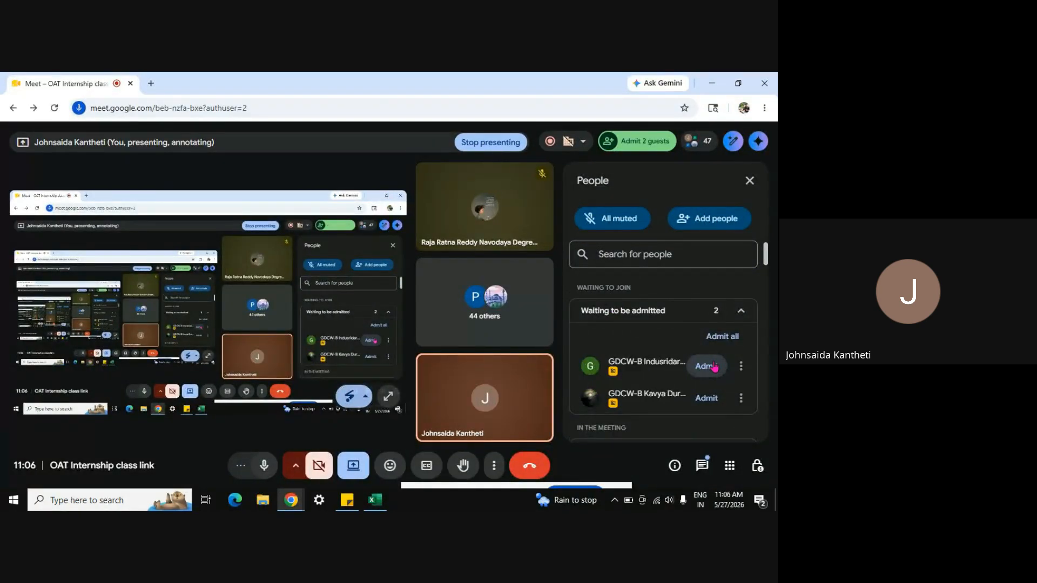
click(706, 366)
click(706, 366)
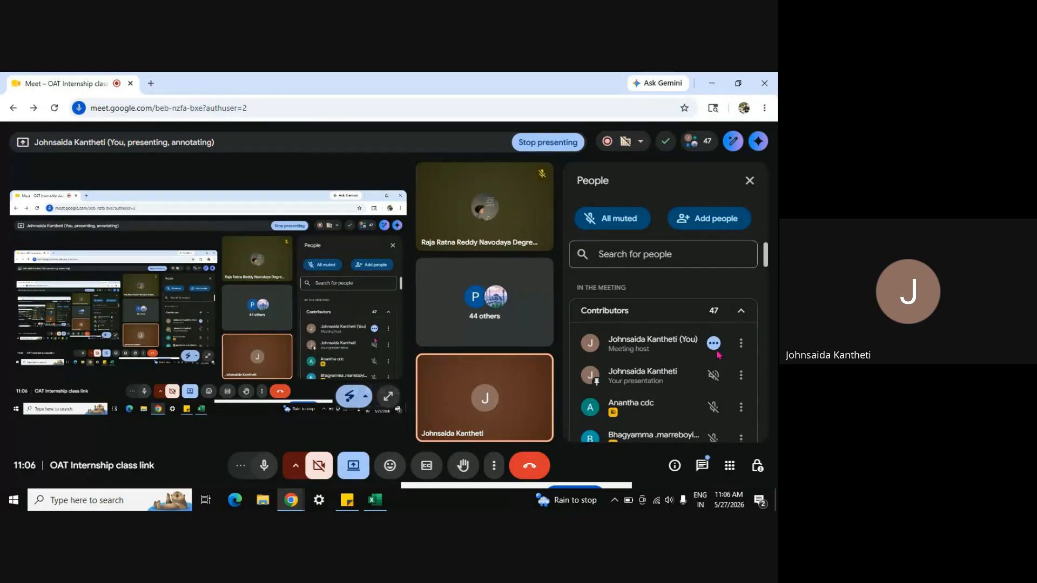
key(alt+Tab)
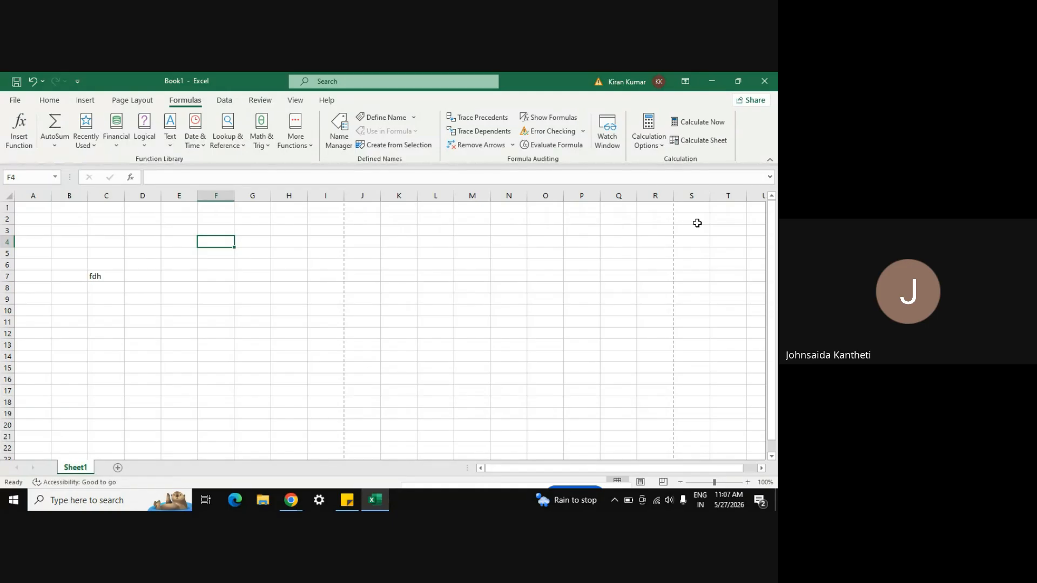
Step: Enter a NAME heading in cell A1, then return to A1
click(39, 210)
click(47, 227)
key(Down)
key(Down)
key(Up)
key(Up)
key(Up)
key(Up)
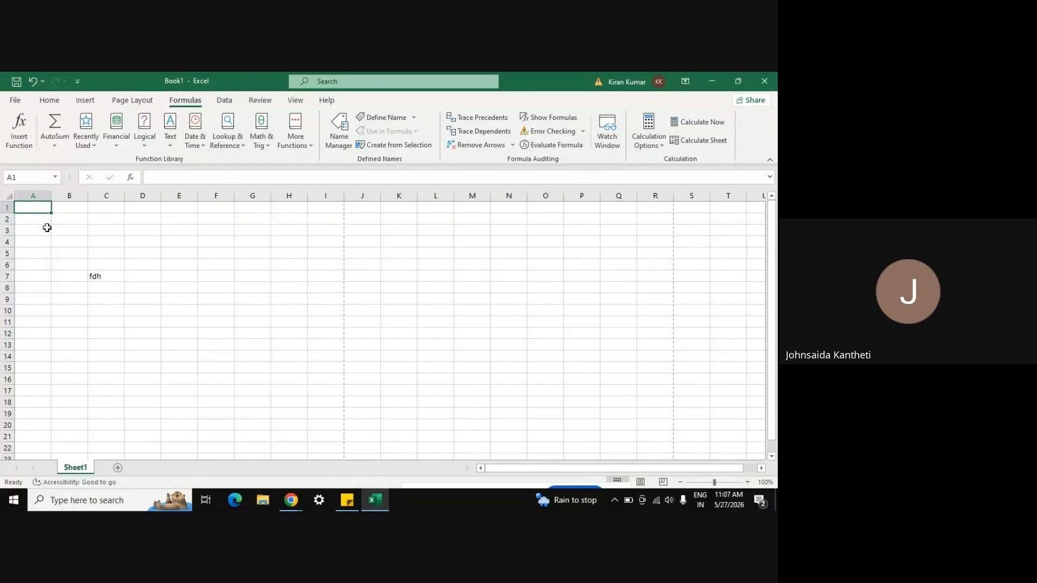
text(NAME)
key(Return)
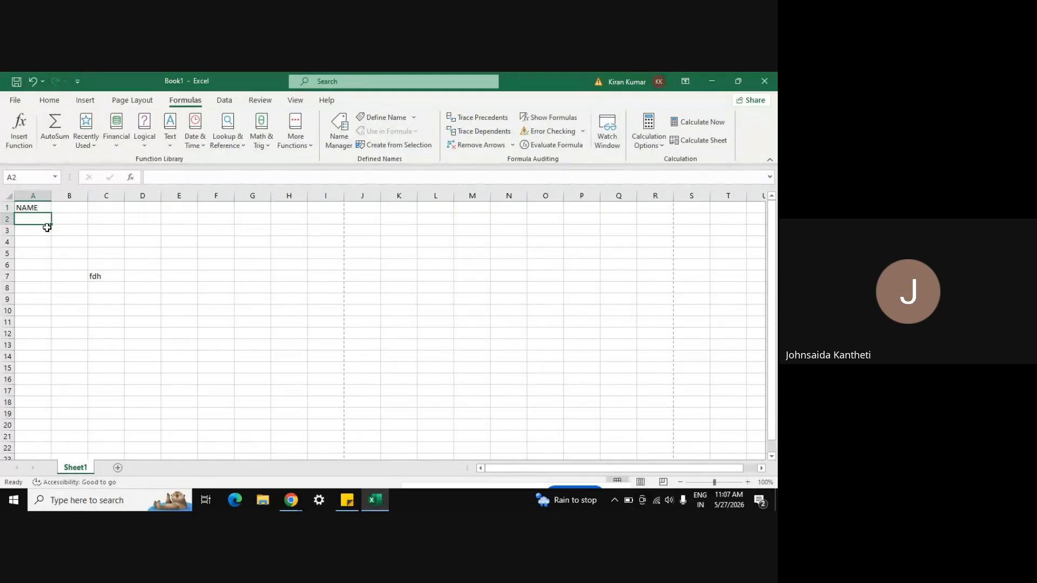
key(Up)
Step: Fill A1, A2 and A3 with text, number and symbol
text(te)
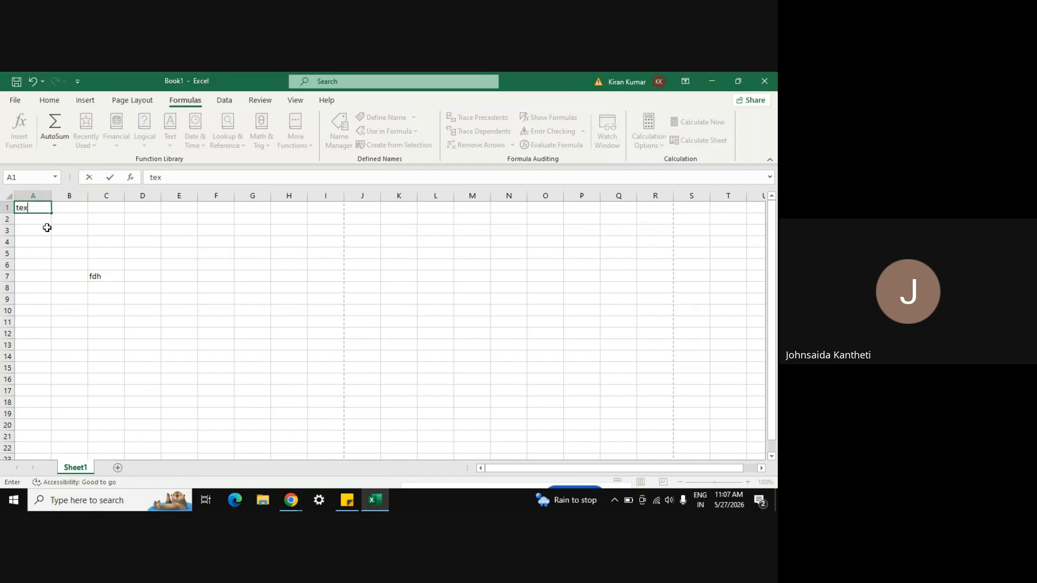
key(Return)
text(num)
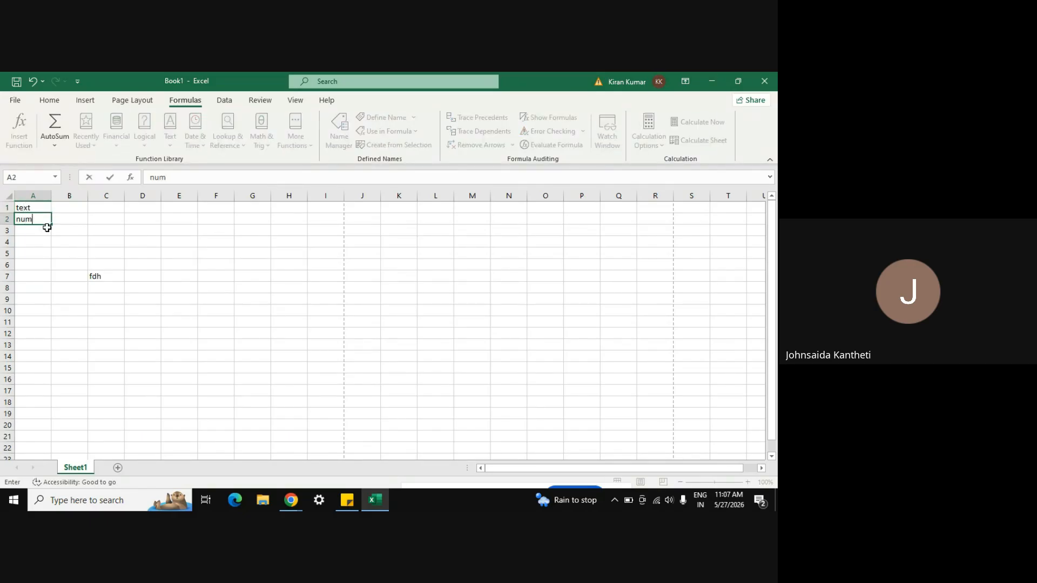
text(ber)
key(Return)
text(symbol)
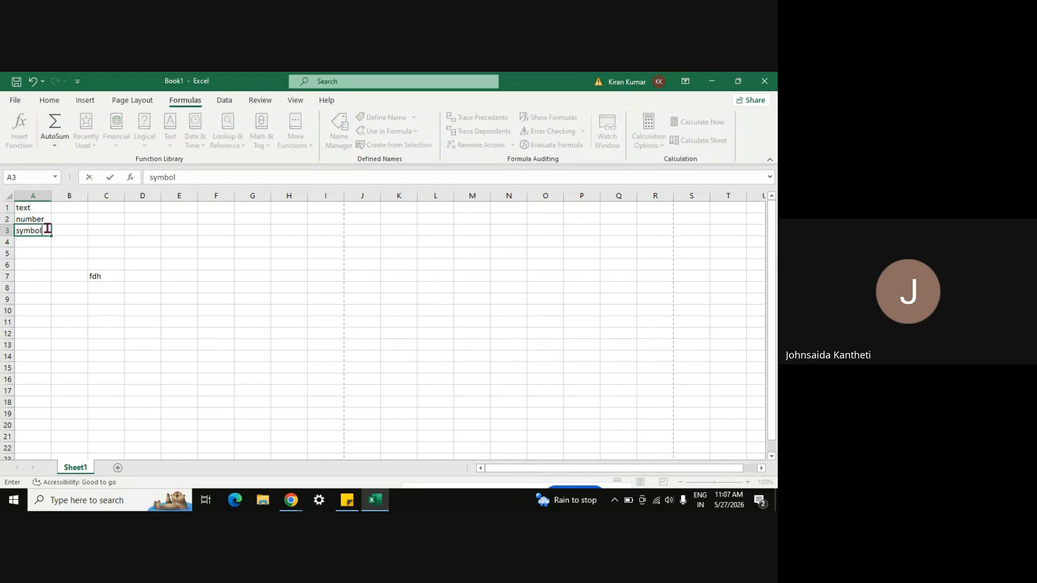
key(Return)
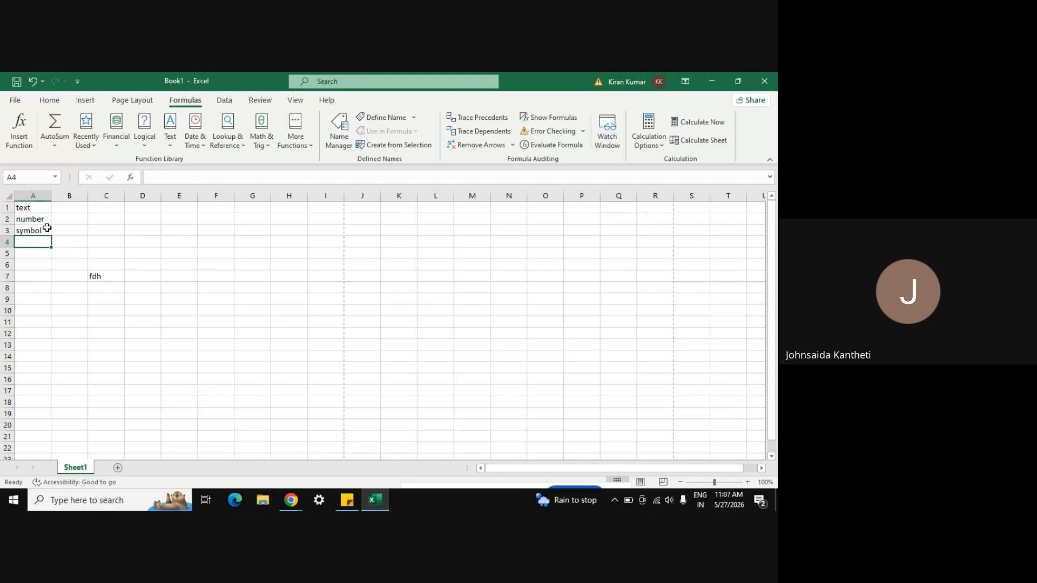
Step: Zoom the sheet to 220% and enter image in A4 and hyperlink in A5
click(747, 481)
click(747, 481)
click(747, 482)
click(748, 482)
click(748, 482)
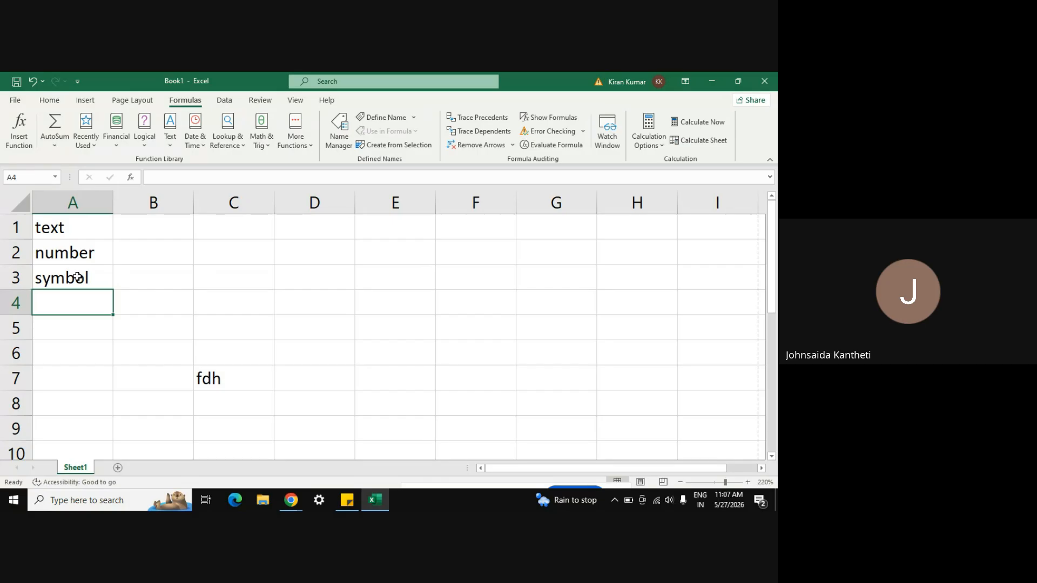
text(image)
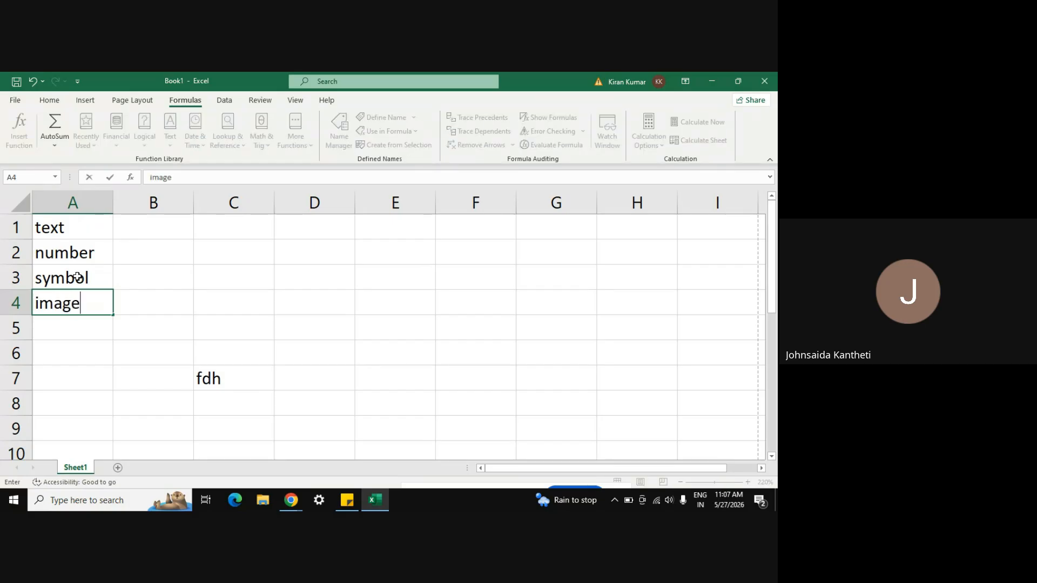
key(Return)
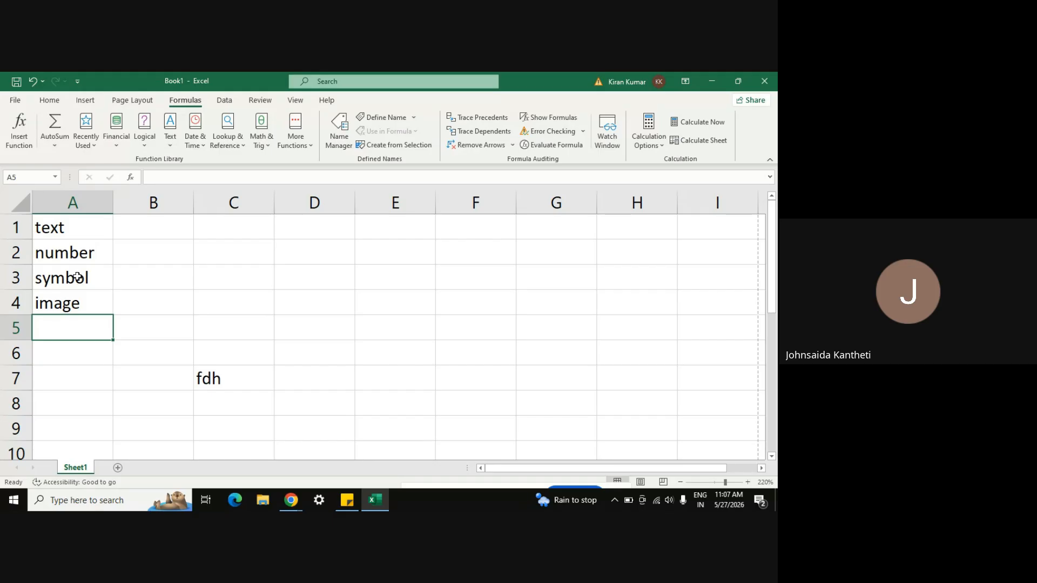
text(y)
key(BackSpace)
text(hyperlink)
key(Return)
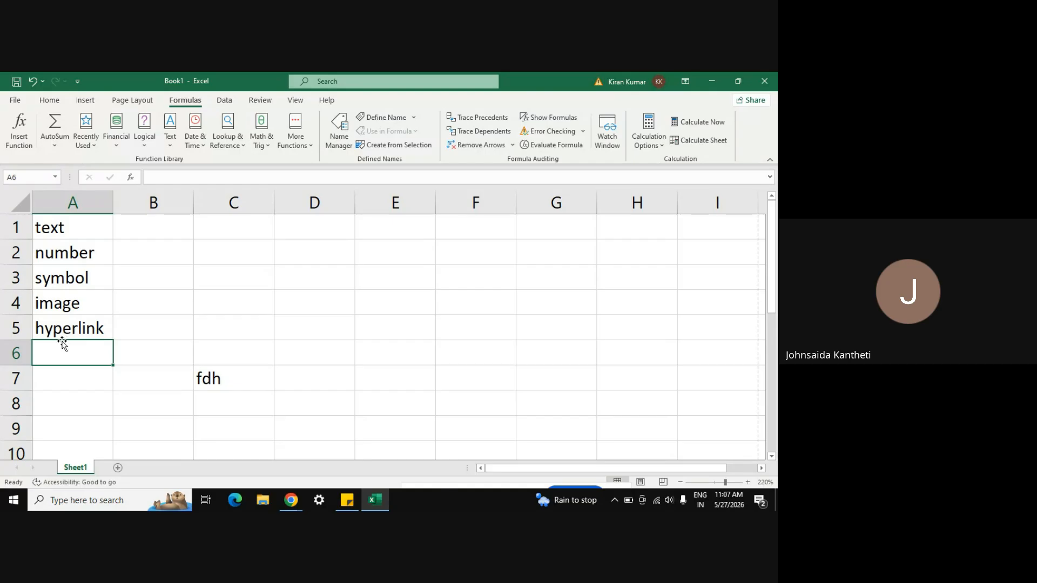
Step: Clear the fdh test entry from C7 and select A6
click(208, 376)
key(Delete)
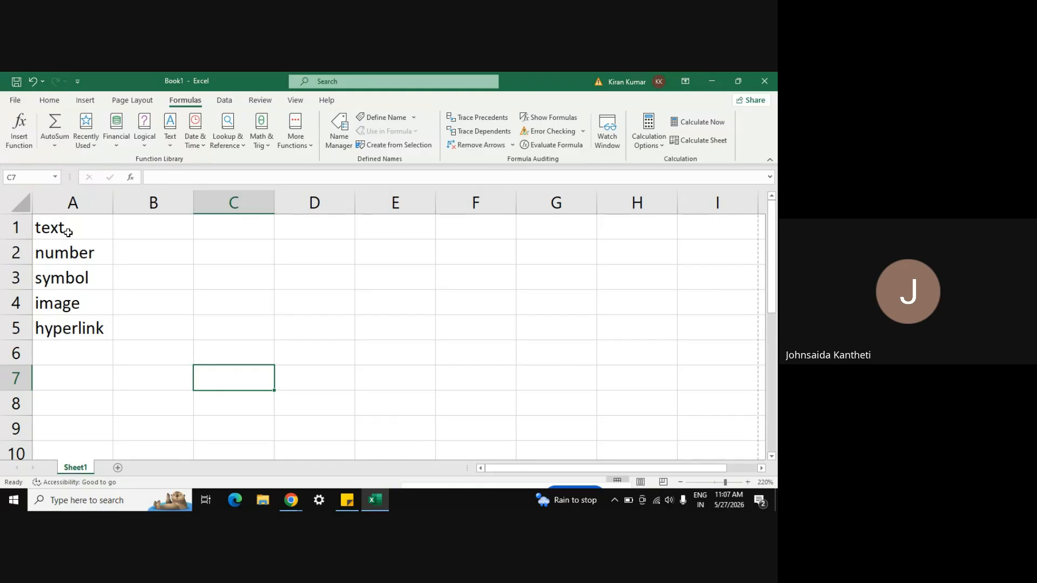
click(84, 350)
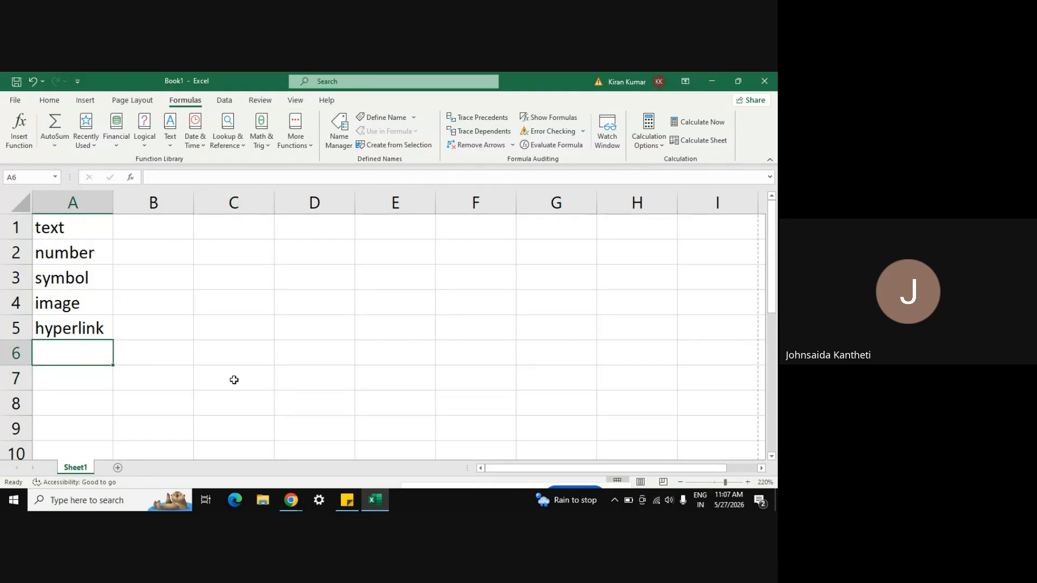
Step: Admit the three remaining Meet guests, check the class chat, and return to Excel
mouse_move(289, 507)
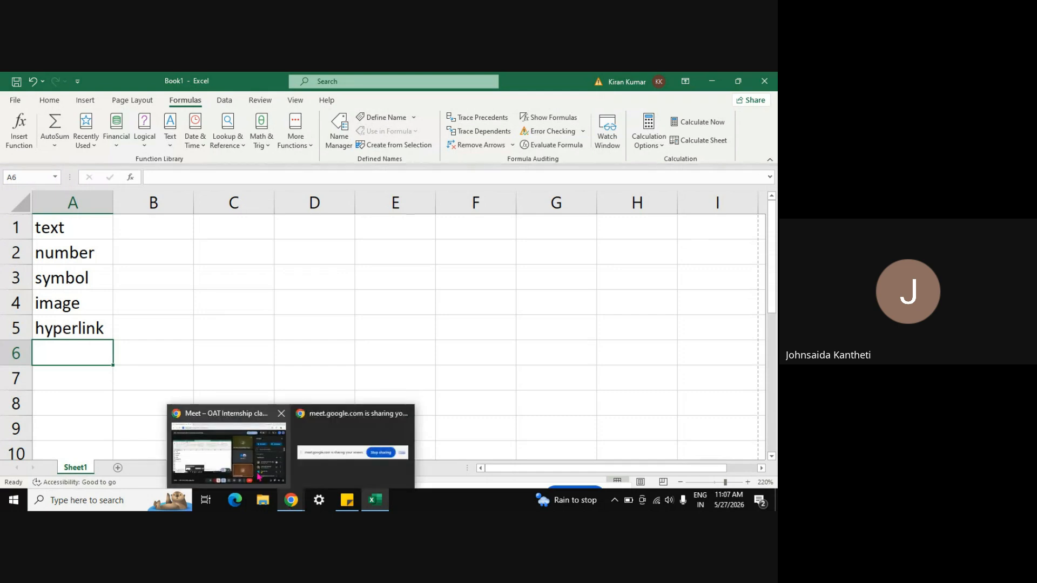
click(227, 447)
click(701, 366)
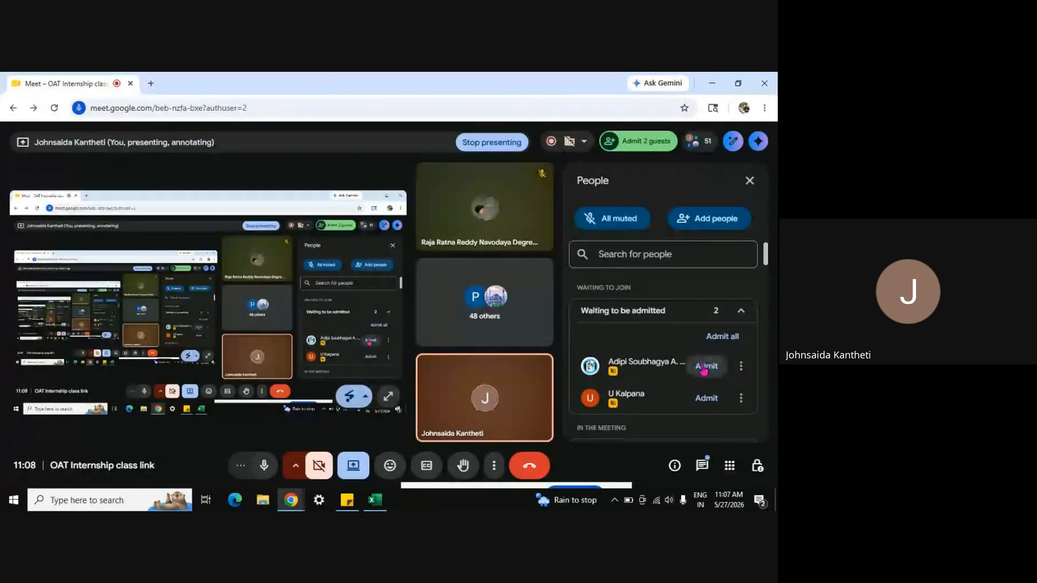
click(702, 366)
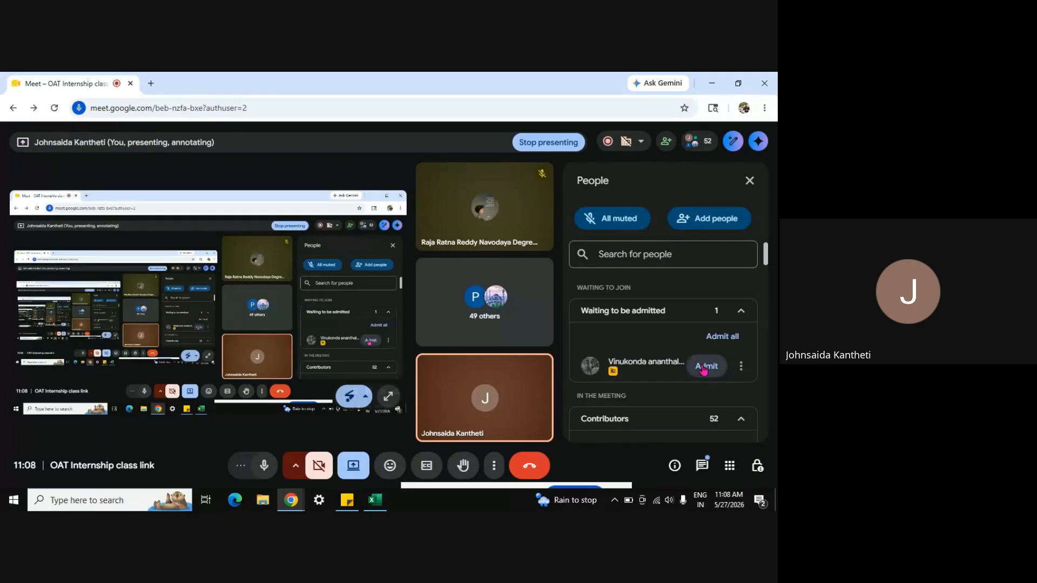
click(703, 368)
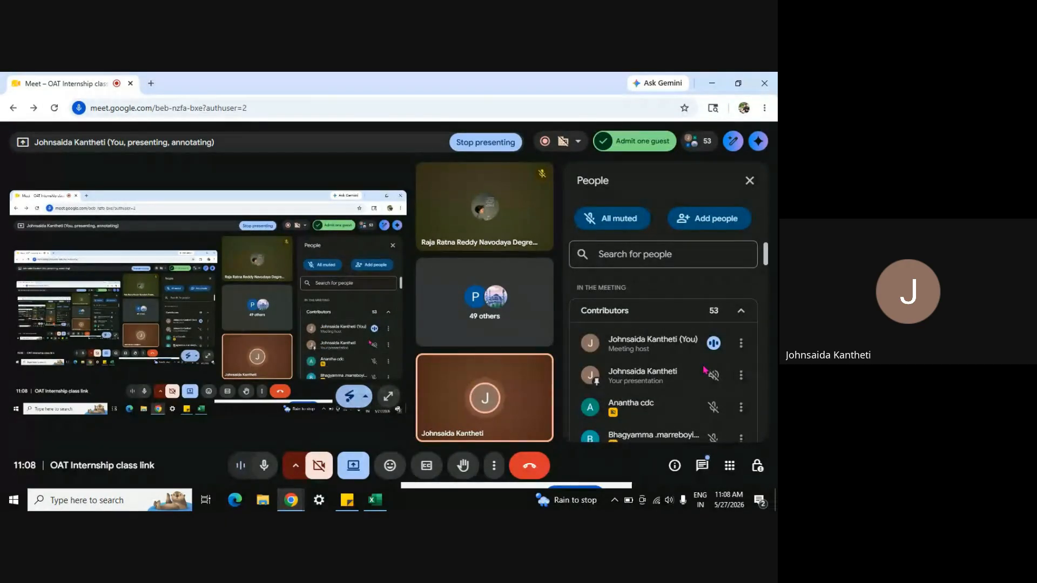
click(702, 468)
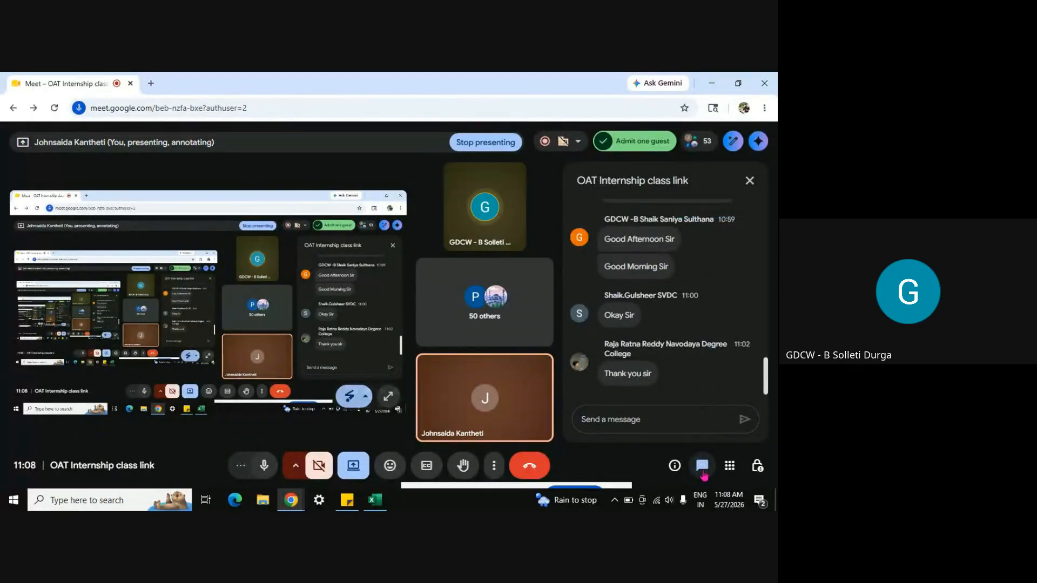
key(alt+Tab)
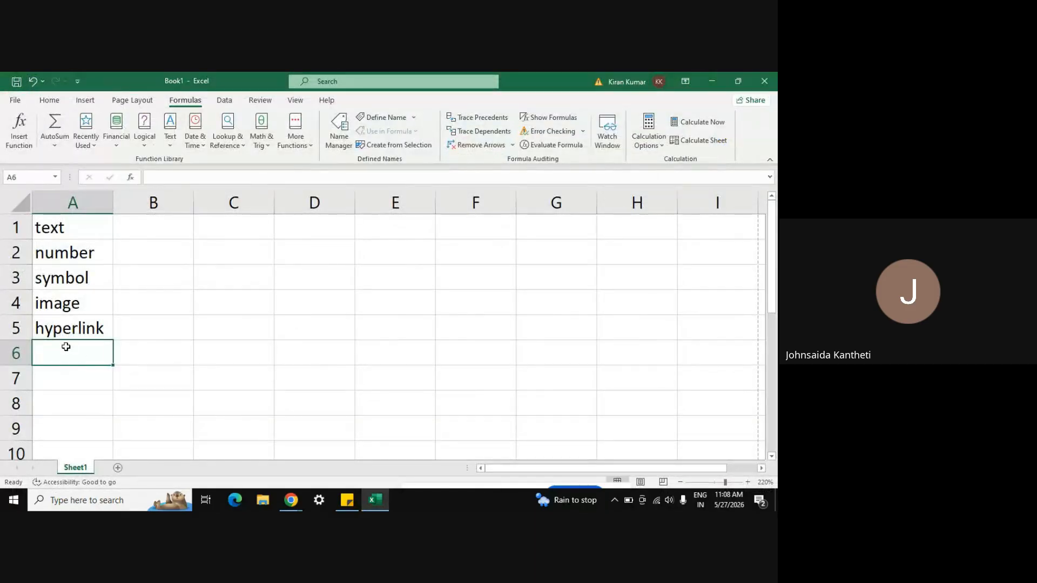
Step: Enter 'formulas' in A6, open and cancel Insert Function, then select B1
text(fo)
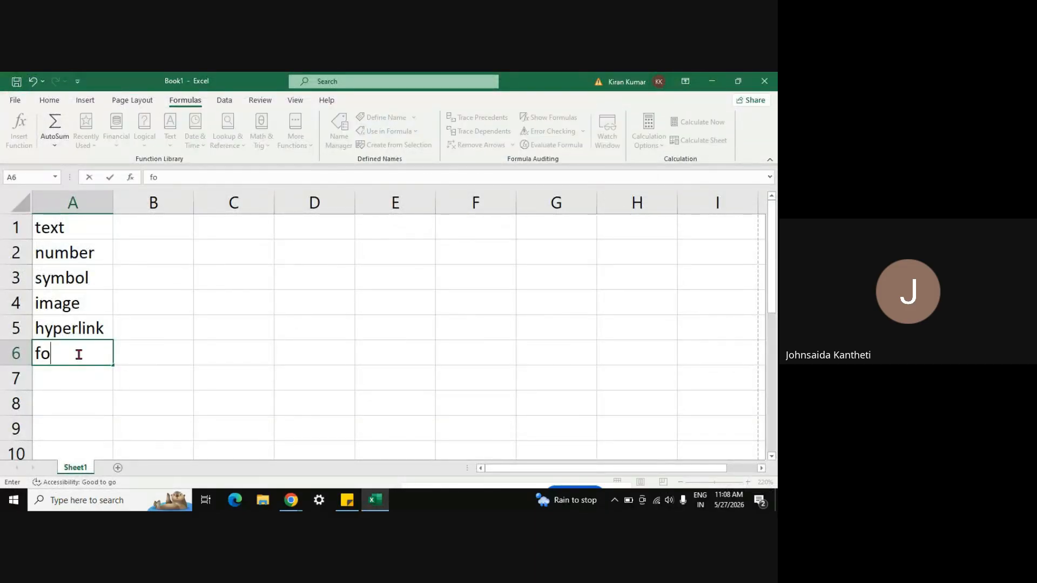
text(rmulas)
key(Return)
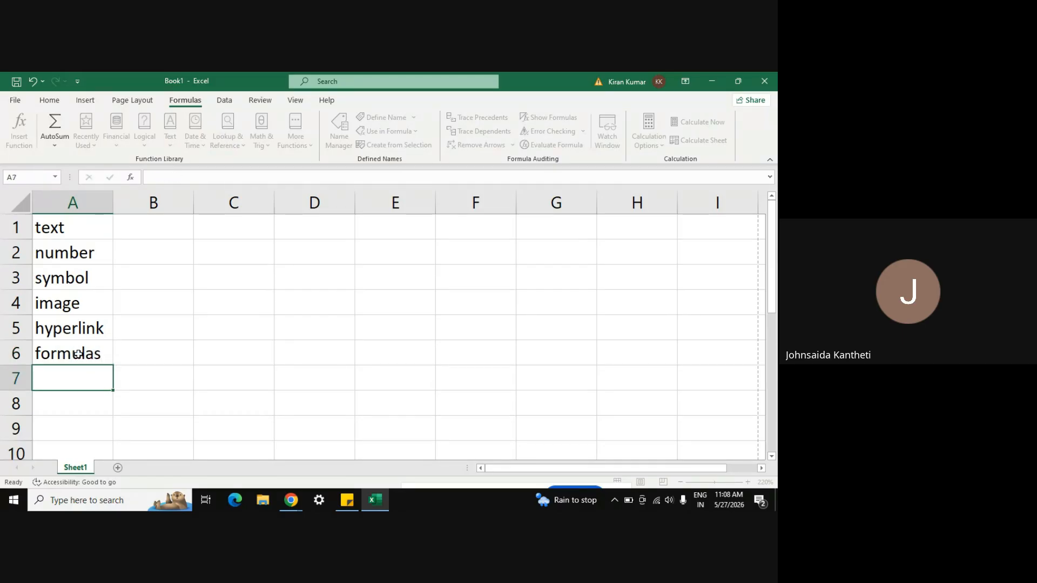
click(79, 354)
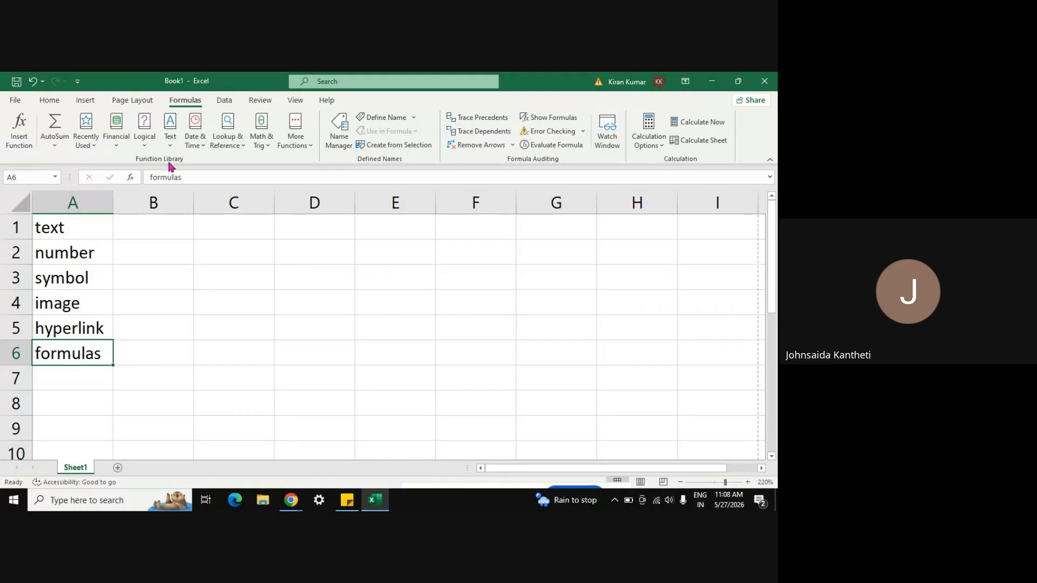
click(132, 177)
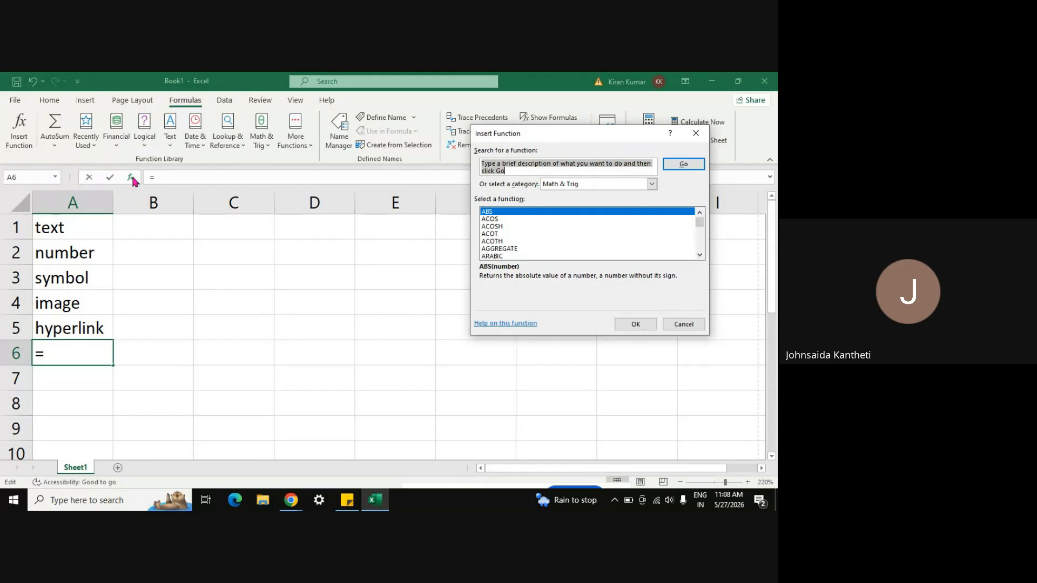
key(Escape)
click(232, 363)
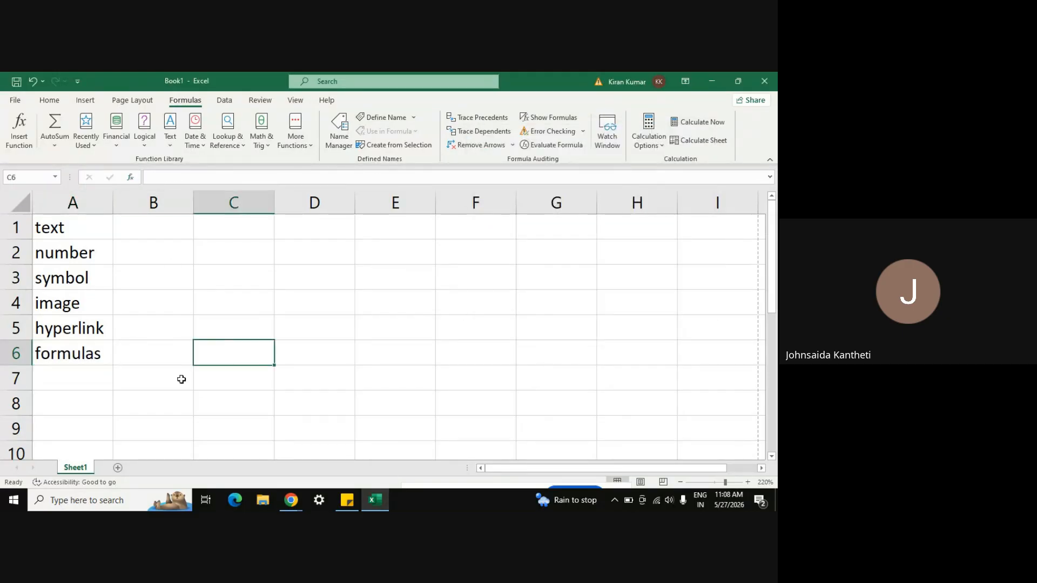
click(155, 229)
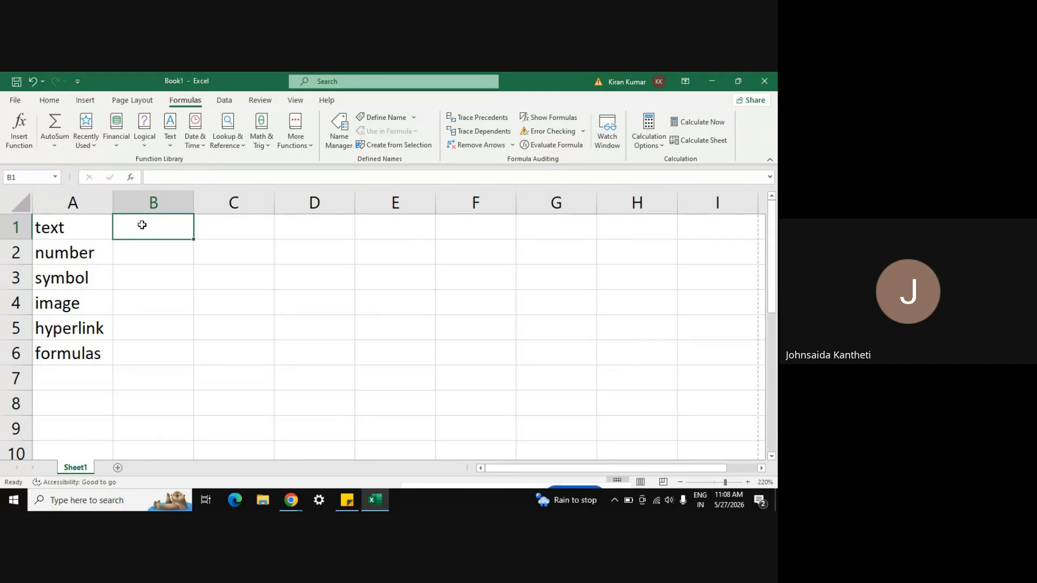
Step: Choose AGGREGATE from the Math & Trig category for cell B1
text(=)
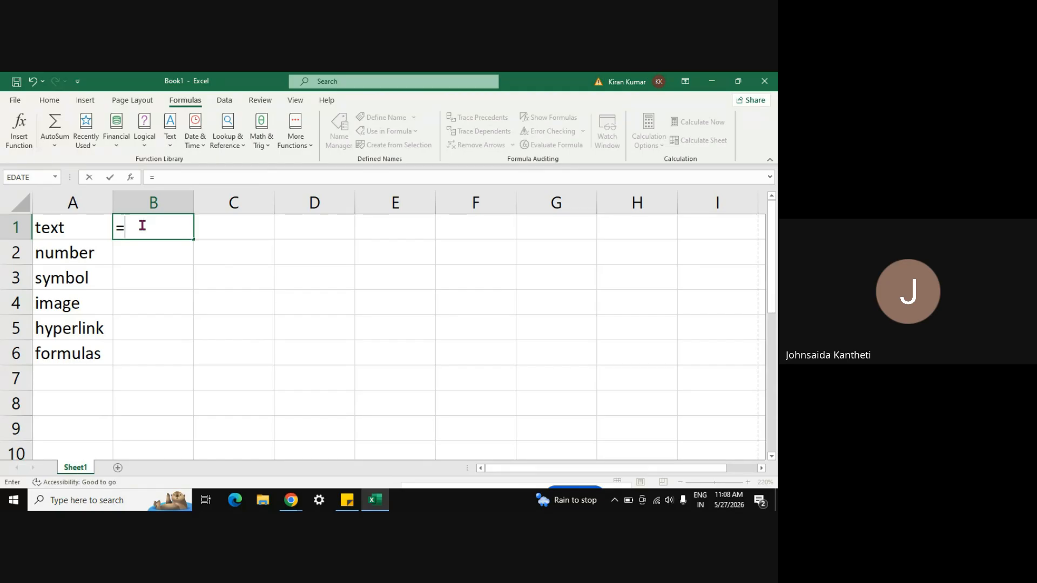
key(Escape)
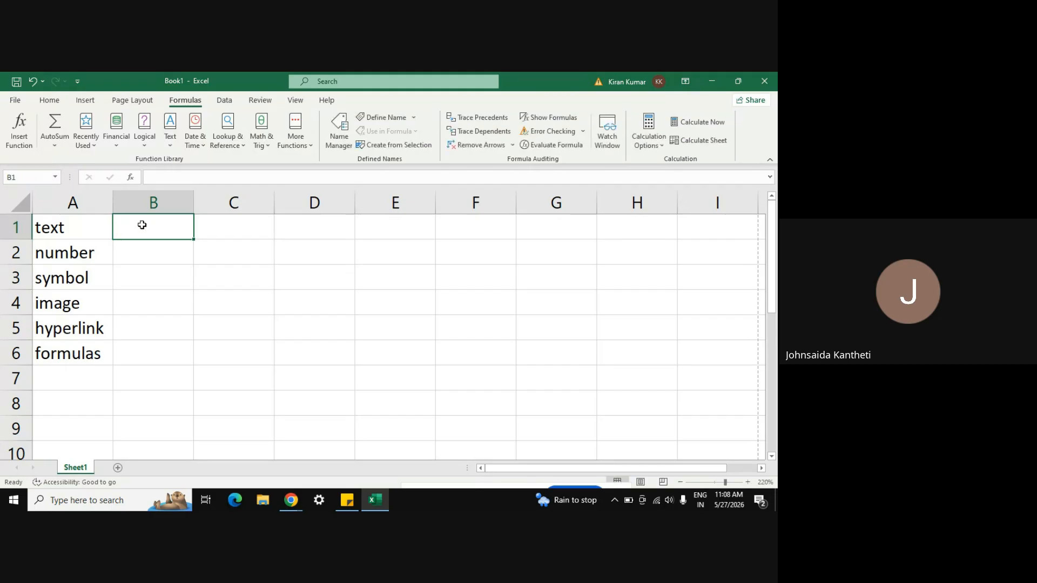
click(131, 179)
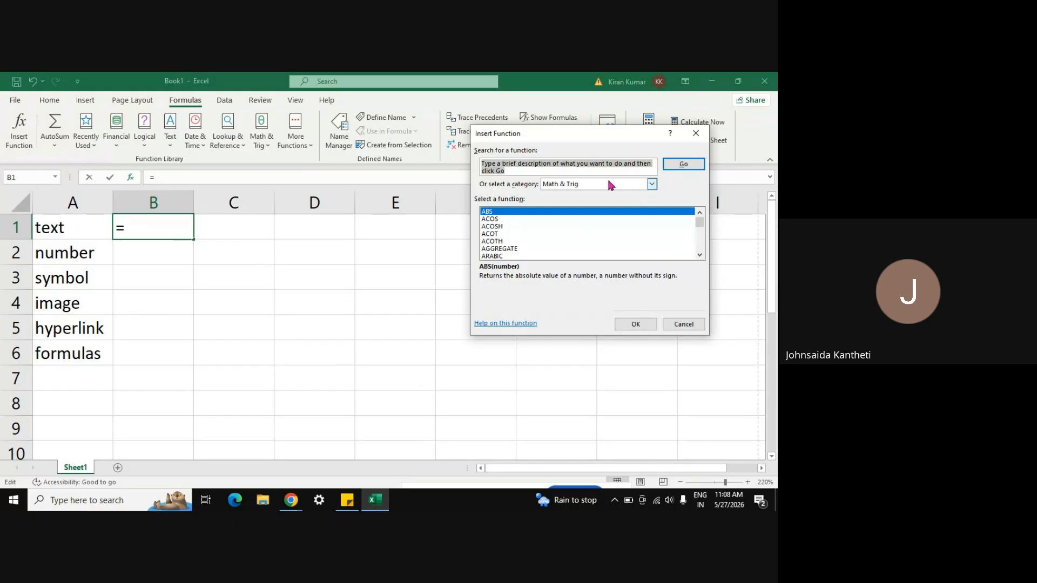
click(651, 185)
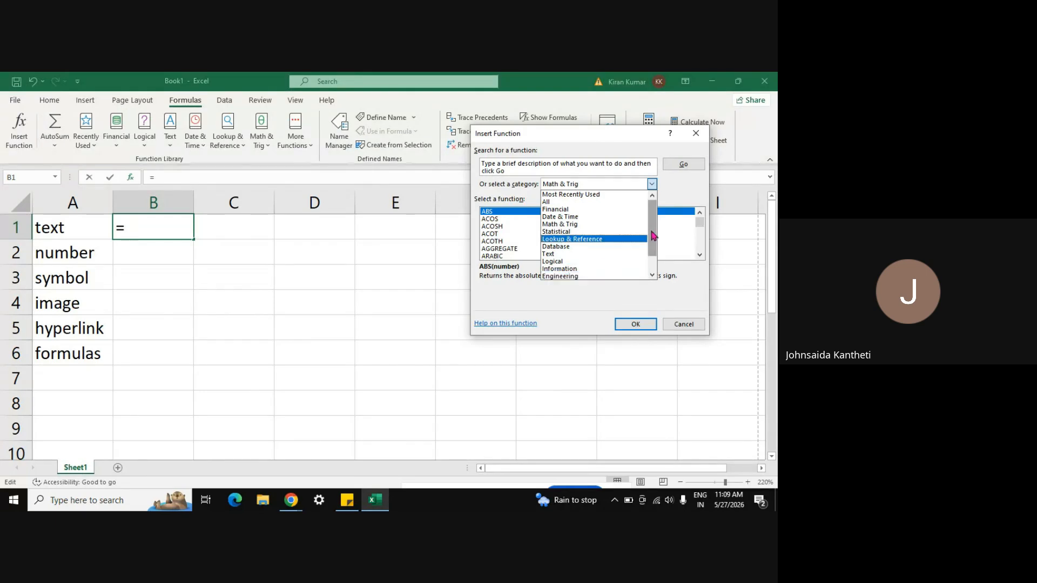
scroll(655, 231, down, 1)
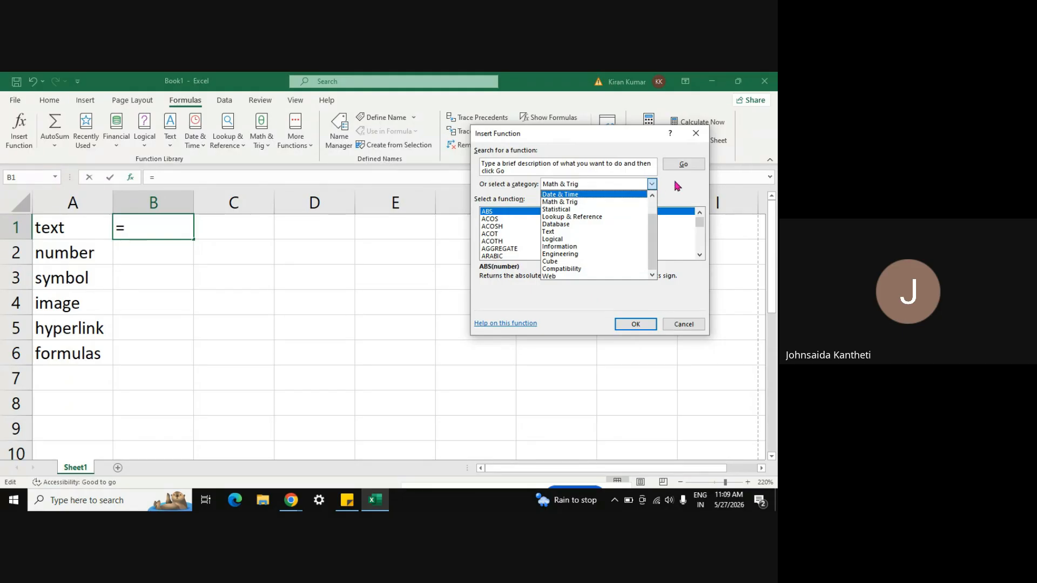
click(586, 205)
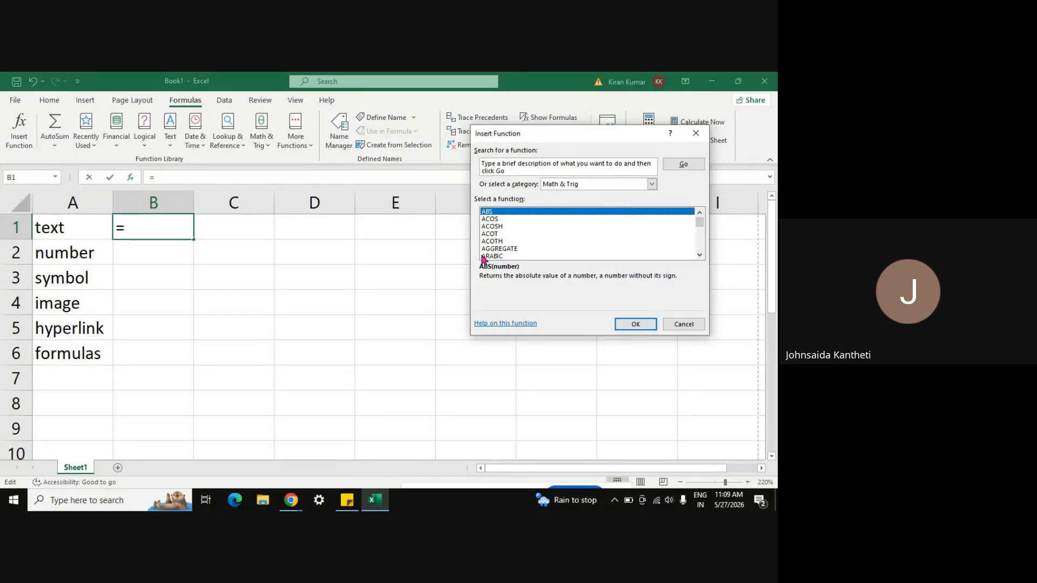
click(502, 249)
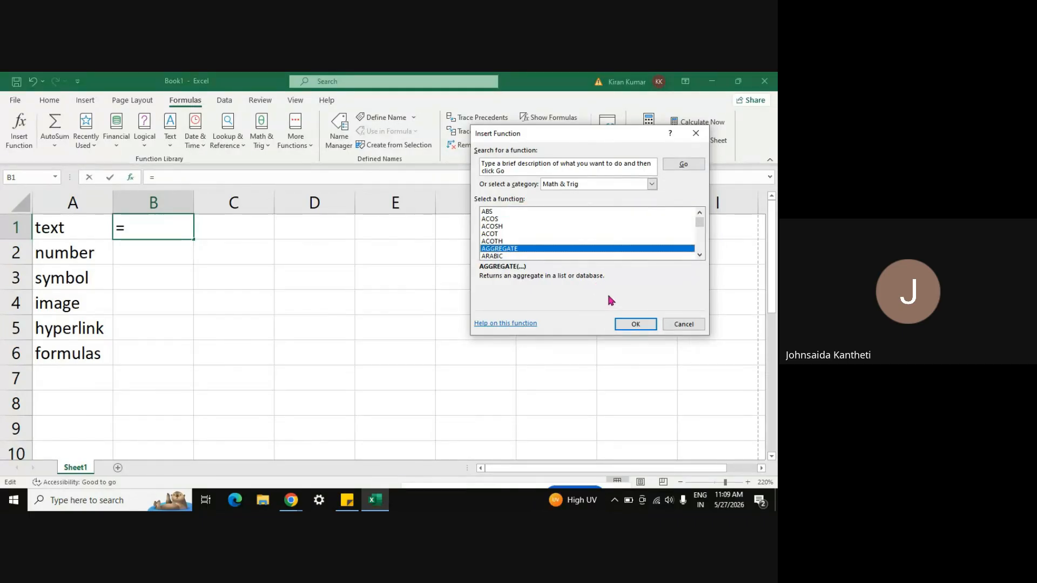
click(627, 325)
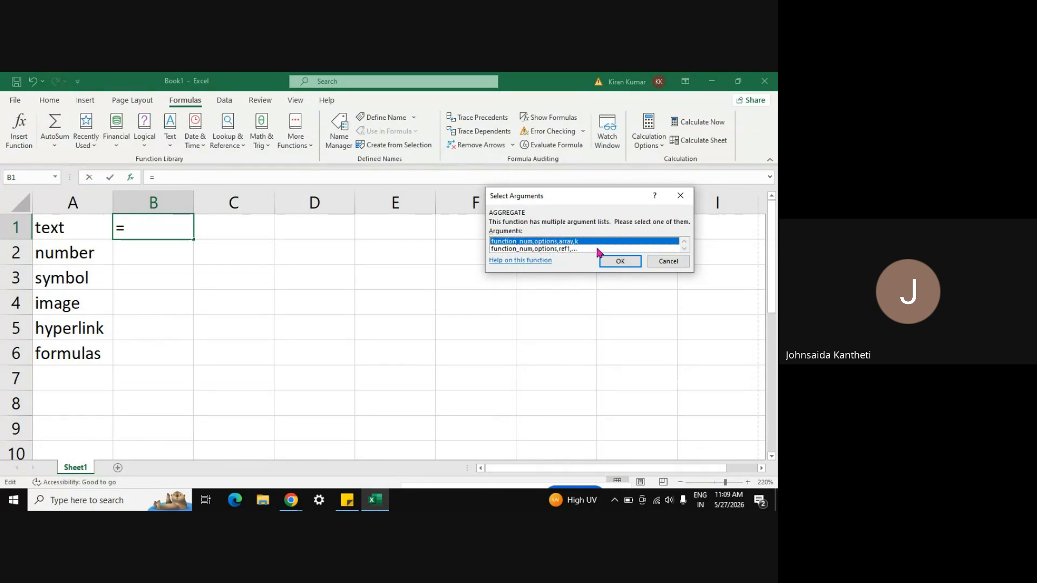
Step: Use AGGREGATE's first argument list with Function_num A1:A6 and Options A2
click(625, 261)
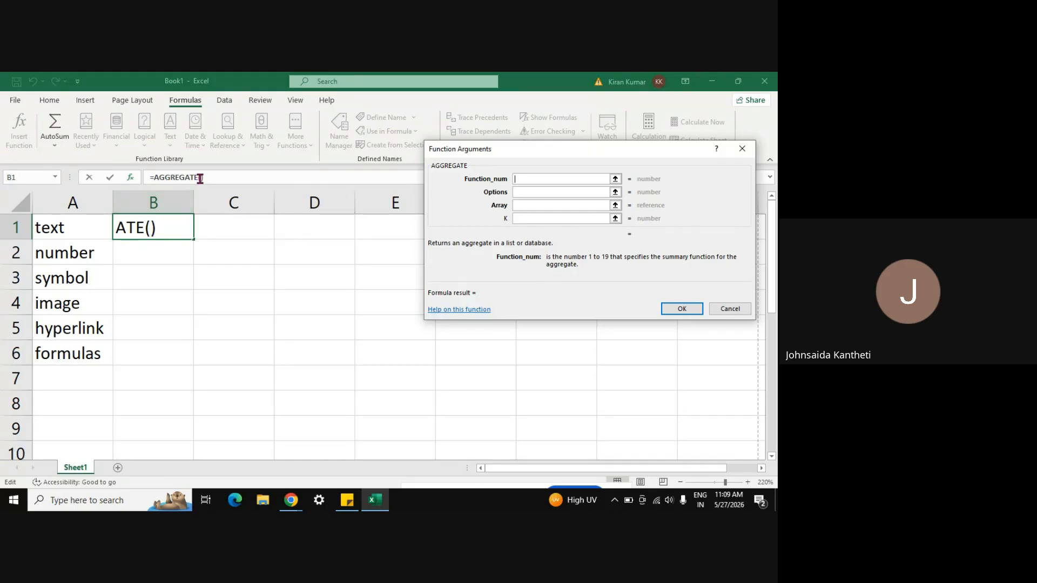
click(616, 180)
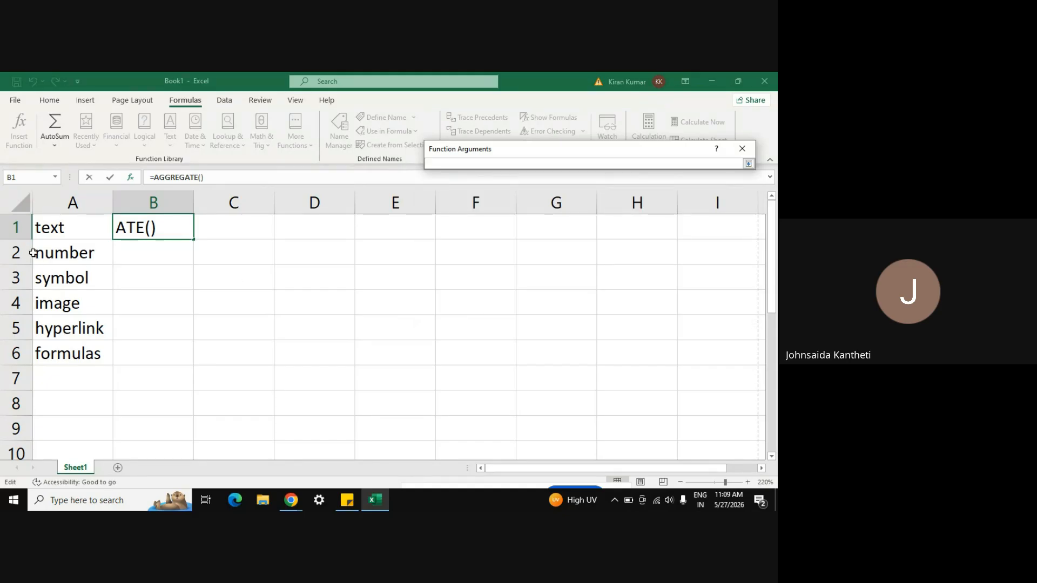
click(47, 228)
drag(48, 227, 66, 347)
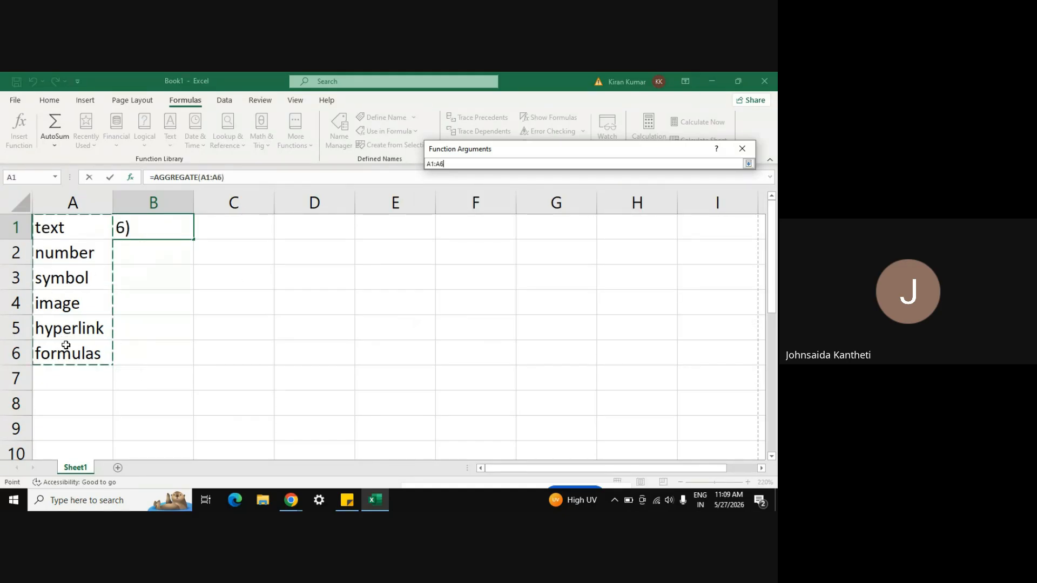
key(Return)
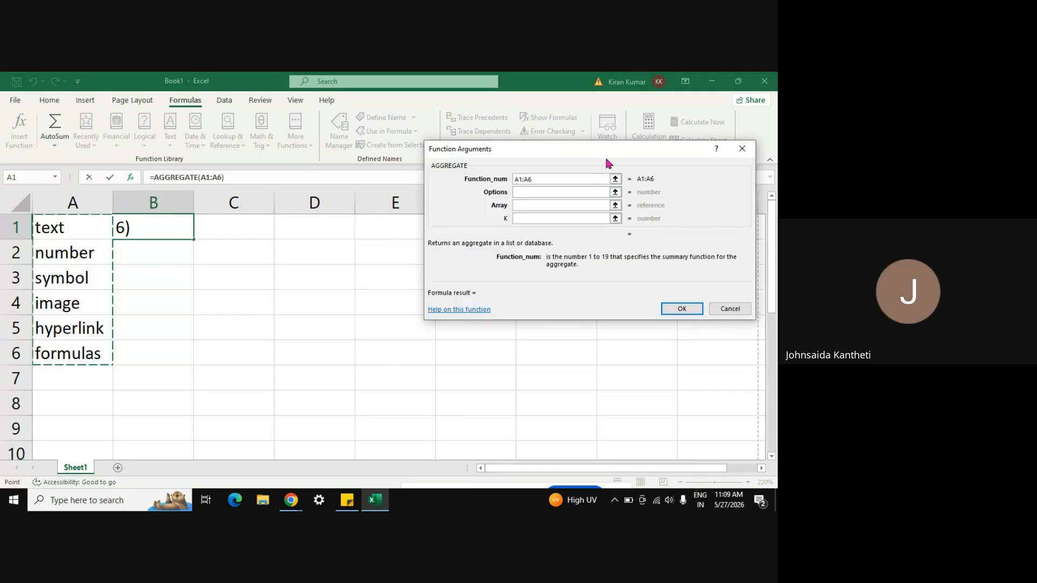
click(616, 193)
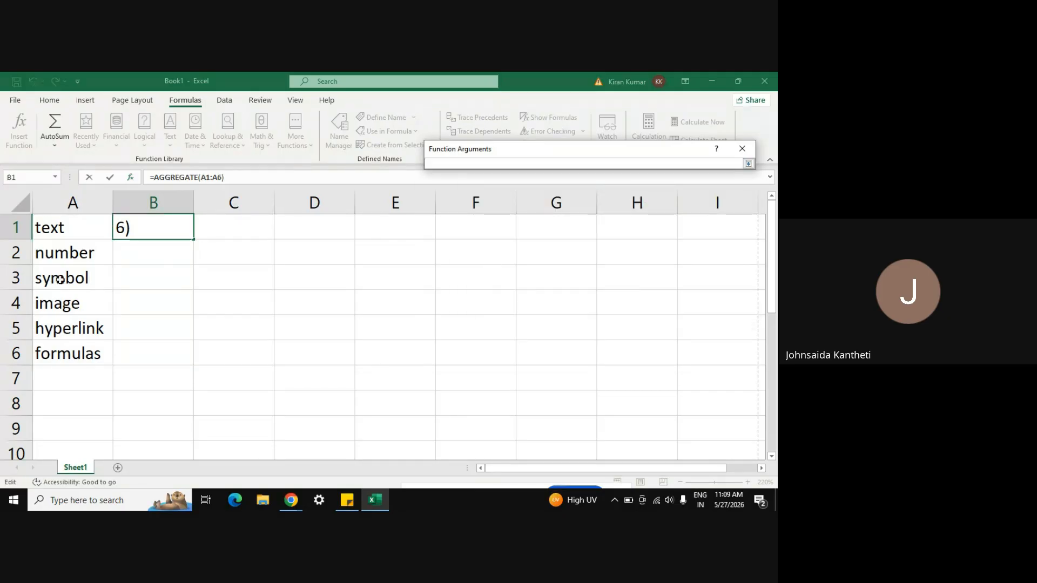
click(50, 251)
key(Return)
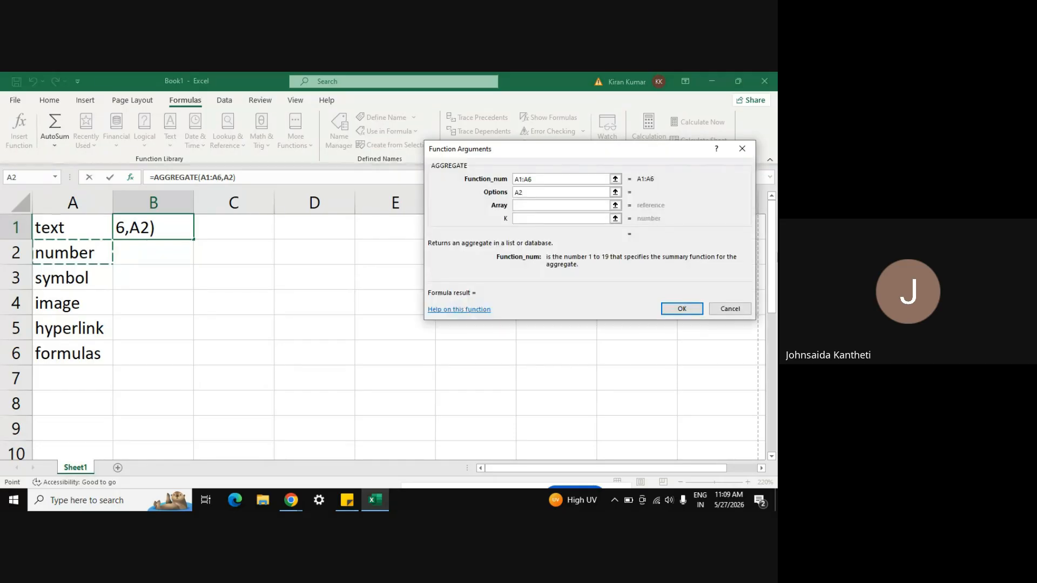
Step: Set Array to A1:A6 and K to A7, then enter the AGGREGATE formula
click(615, 206)
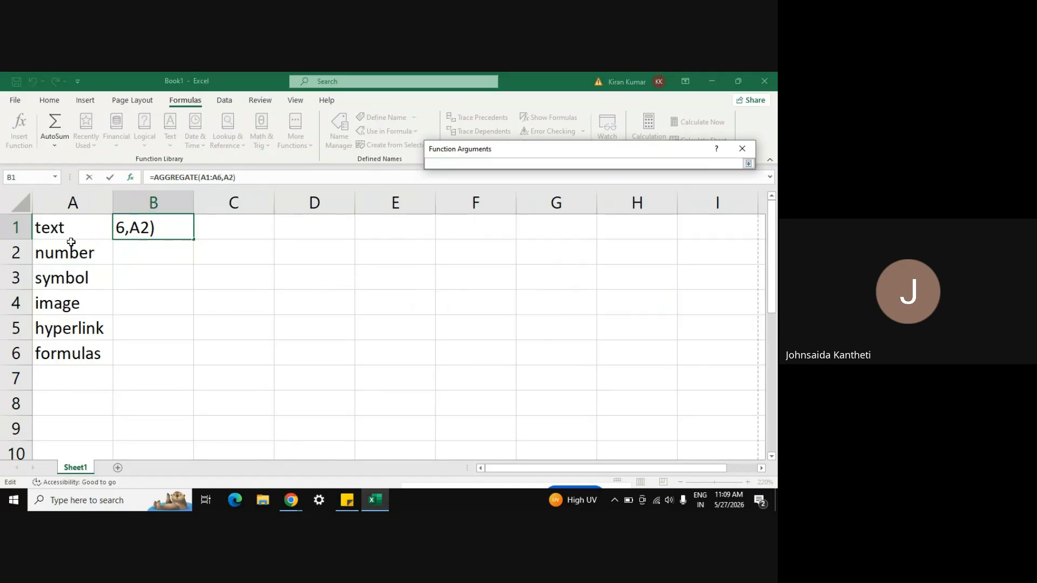
click(57, 228)
drag(56, 227, 76, 344)
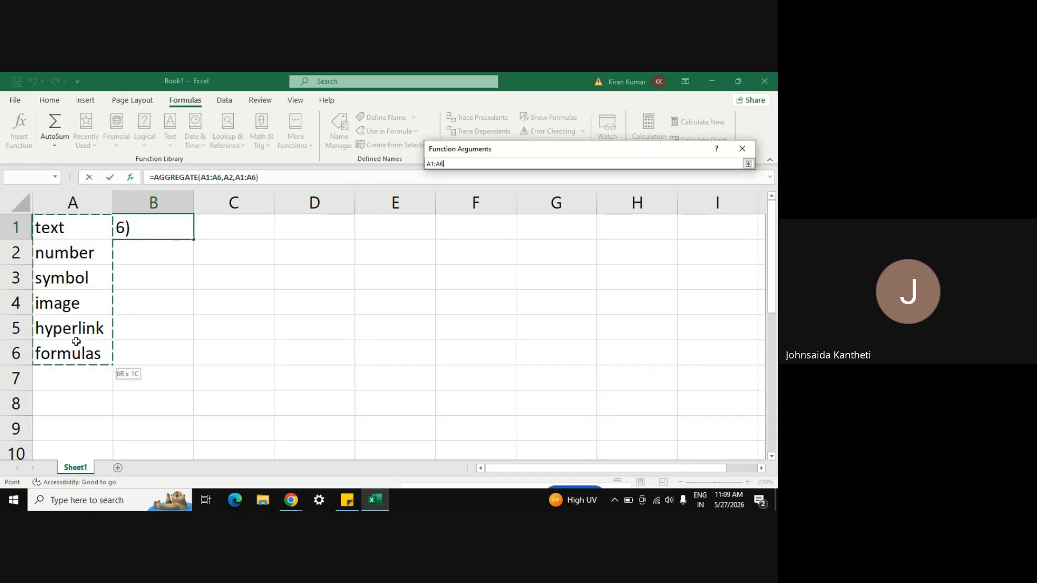
key(Return)
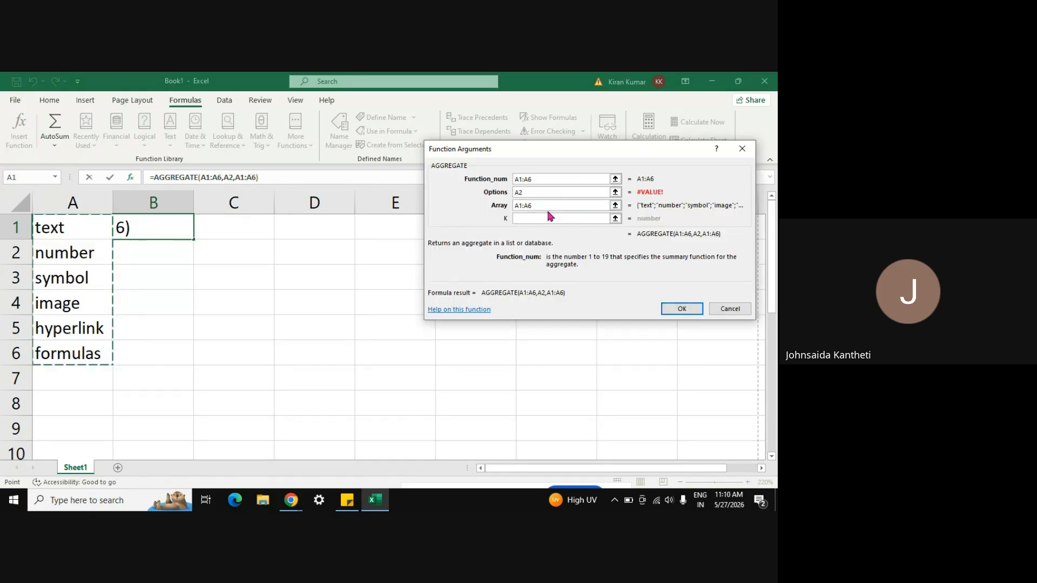
click(616, 218)
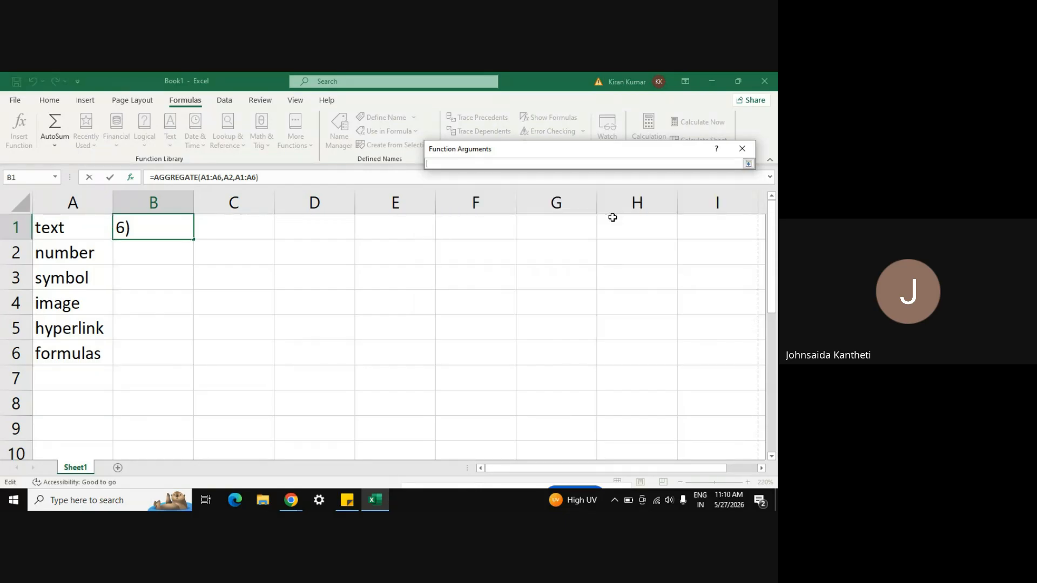
click(96, 273)
key(Return)
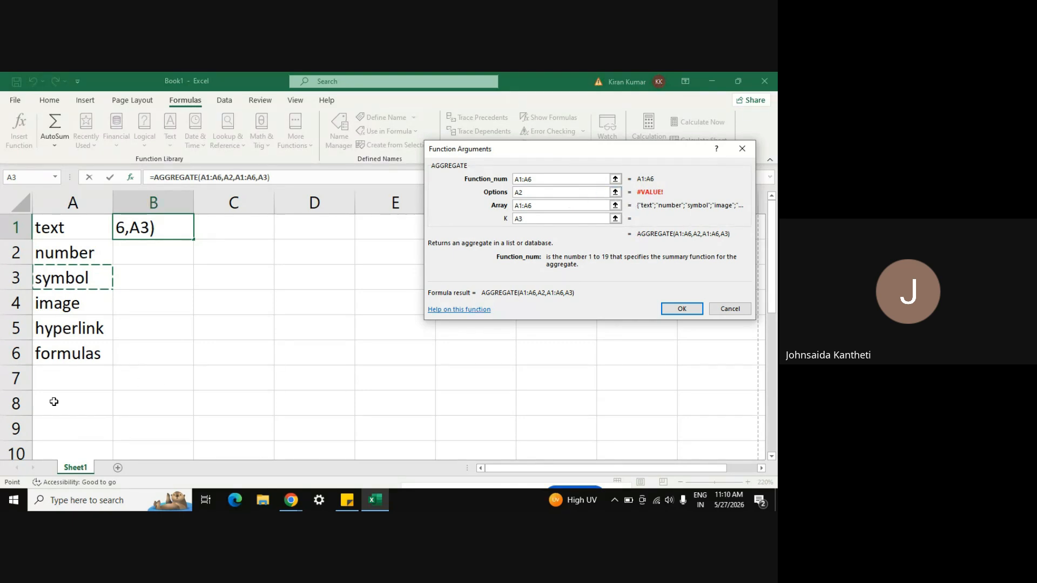
click(59, 374)
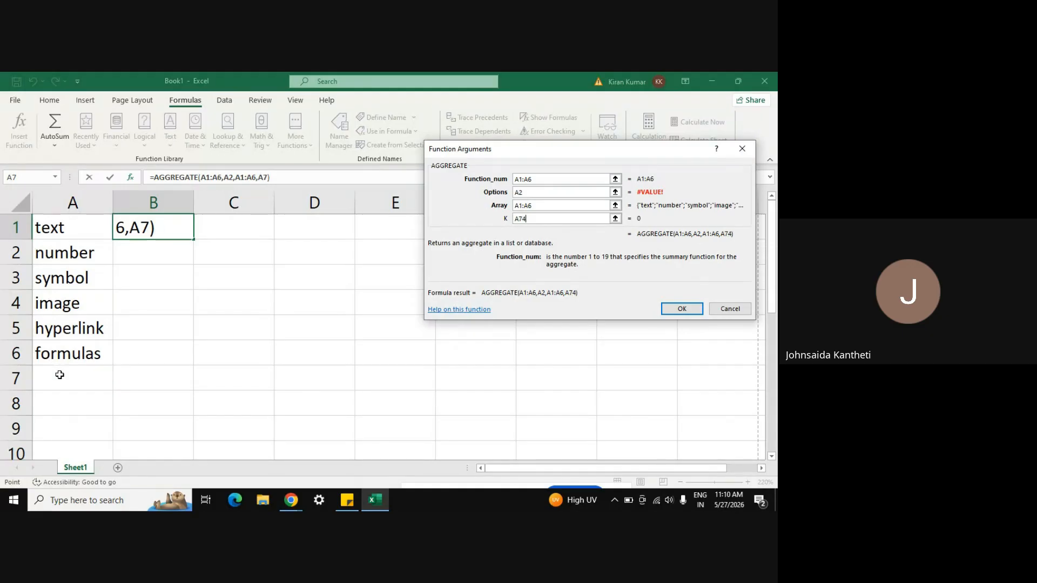
text(4545)
key(BackSpace)
key(BackSpace)
key(BackSpace)
key(BackSpace)
key(Return)
Step: Check B1's formula, then replace A1's text with 123
click(241, 325)
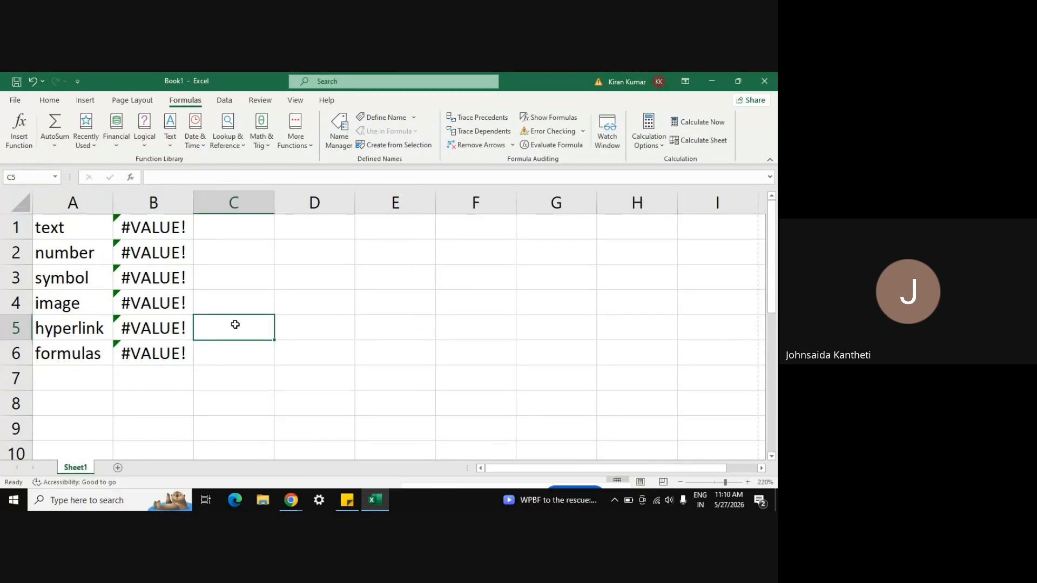
click(152, 227)
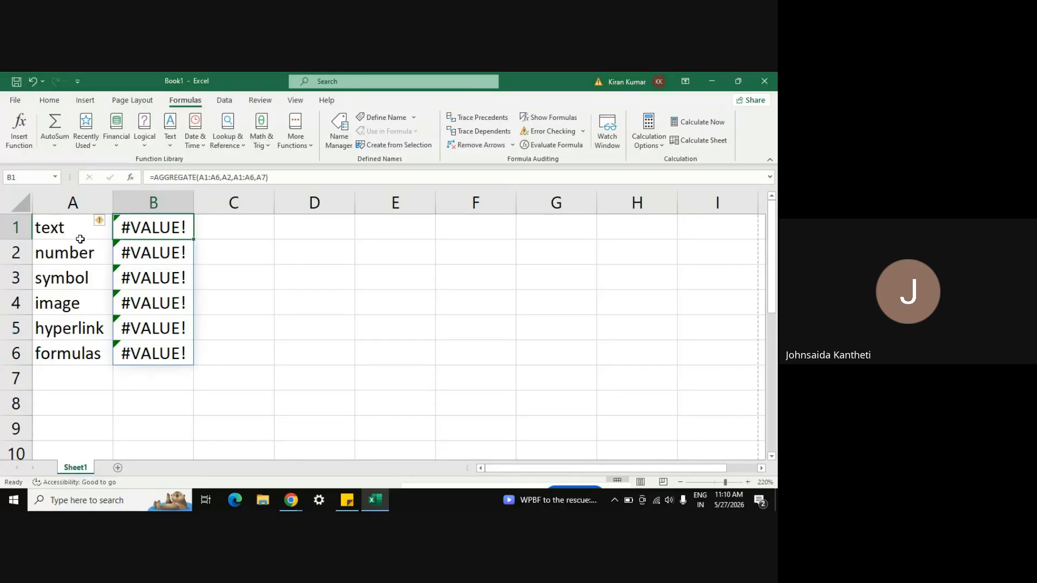
click(71, 230)
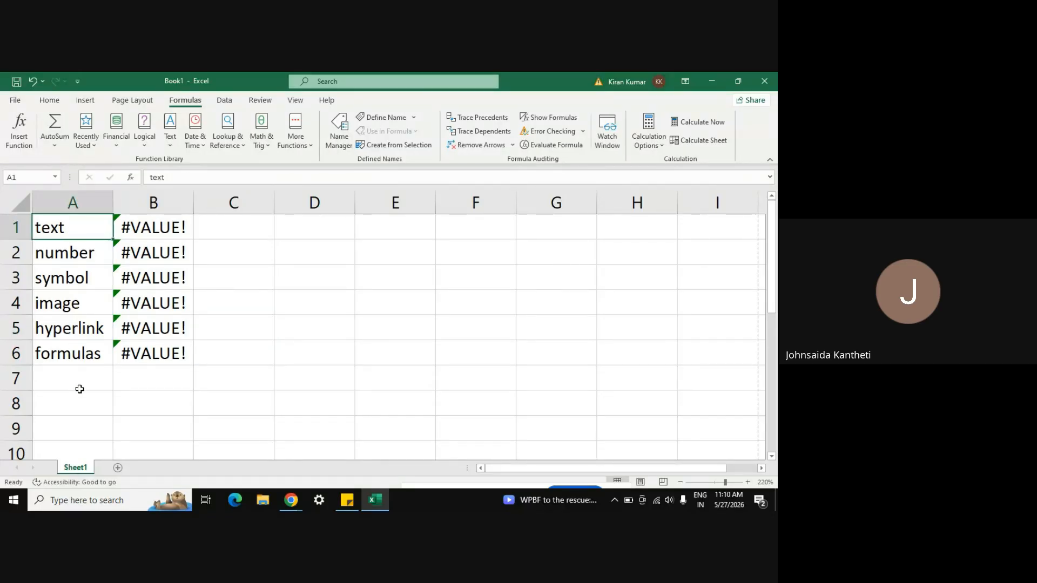
text(123)
key(Return)
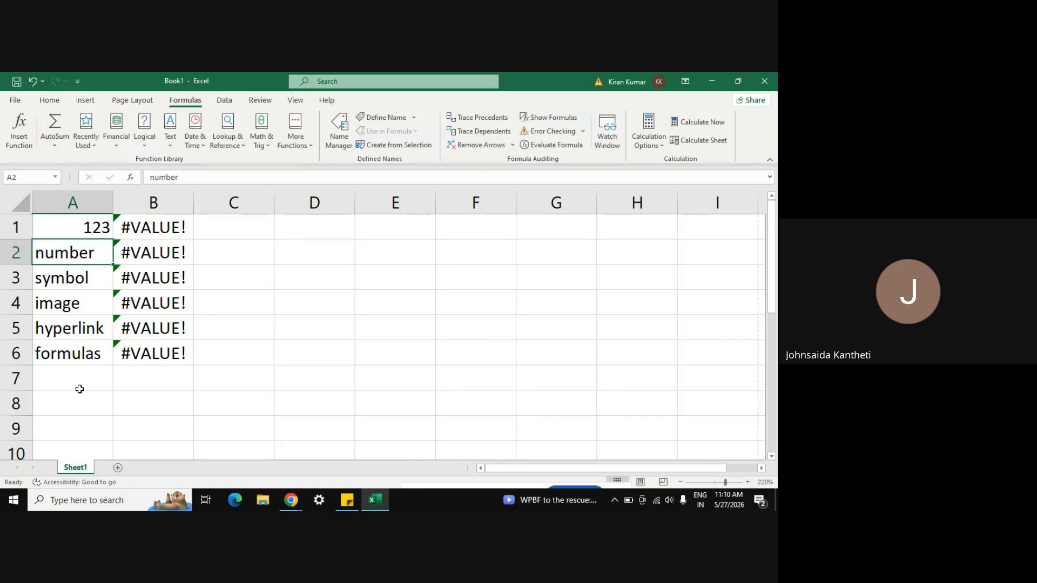
key(Up)
key(shift+Down)
key(shift+Down)
key(shift+Down)
key(shift+Down)
key(shift+Down)
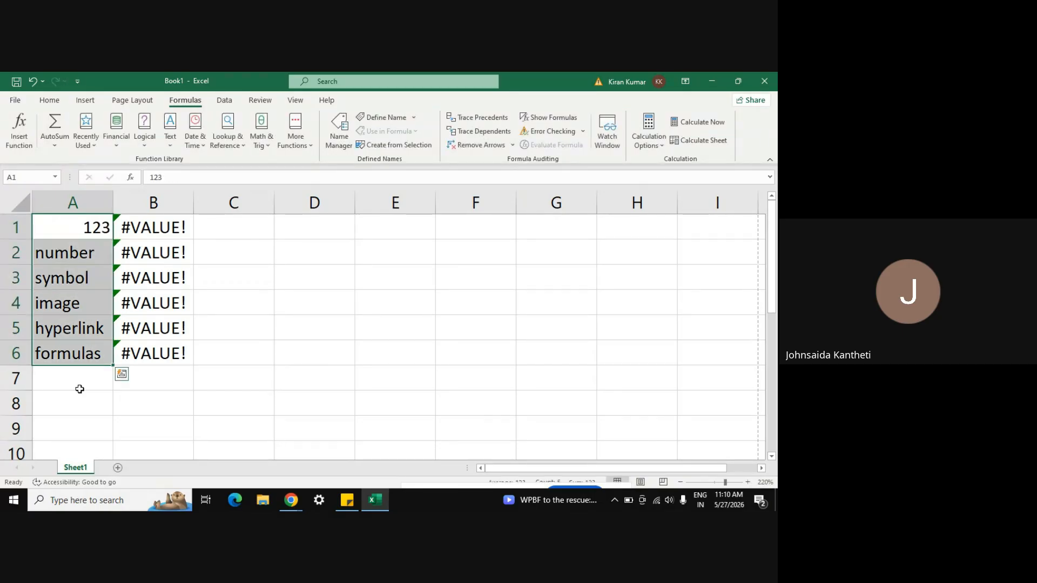
Step: Enter 124 and 125 in A2:A3 and extend the series to 128 in A6
click(101, 251)
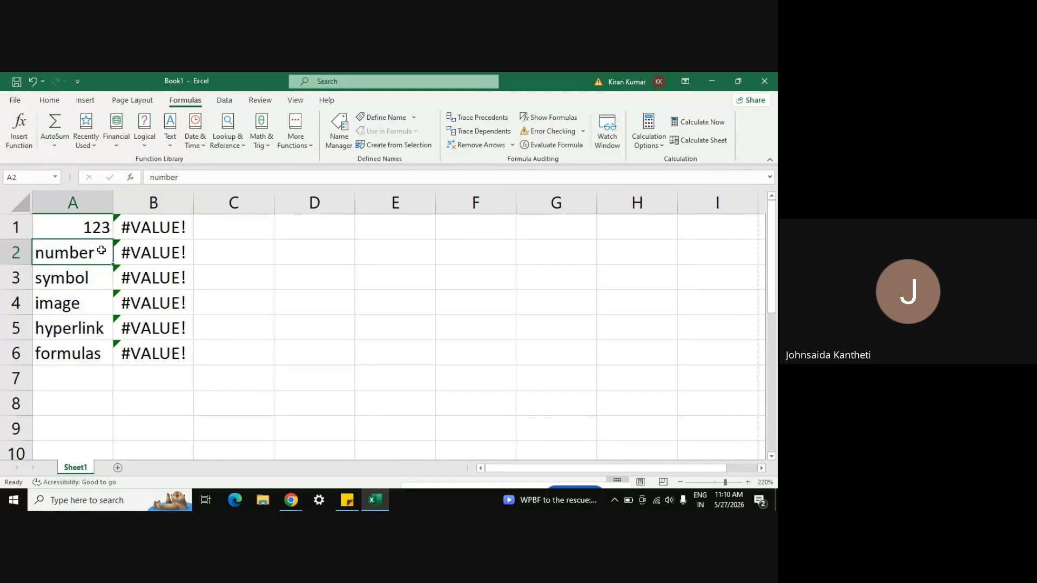
text(124)
key(Return)
text(125)
key(Return)
key(Up)
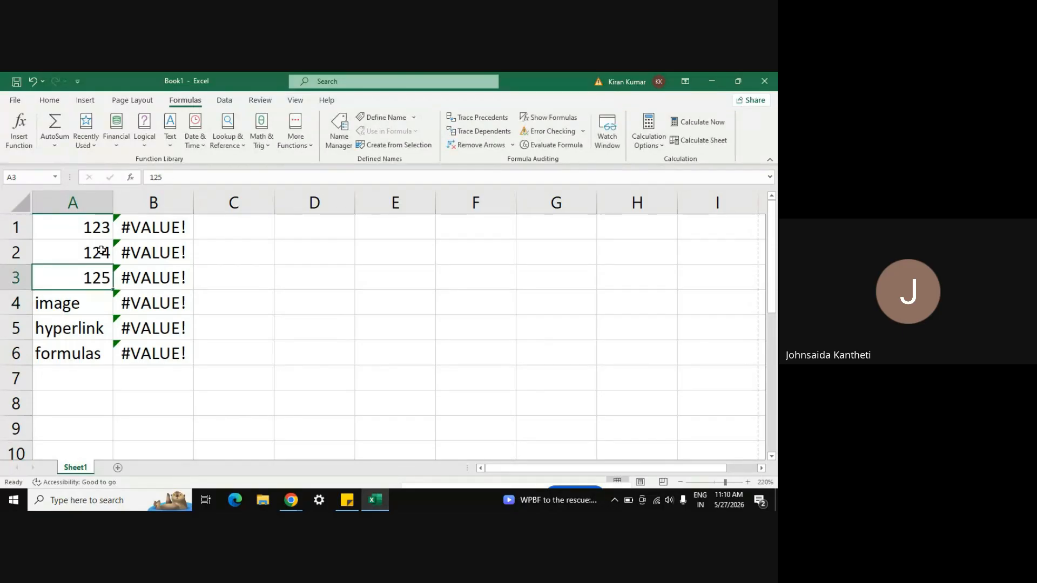
drag(97, 227, 114, 366)
click(92, 242)
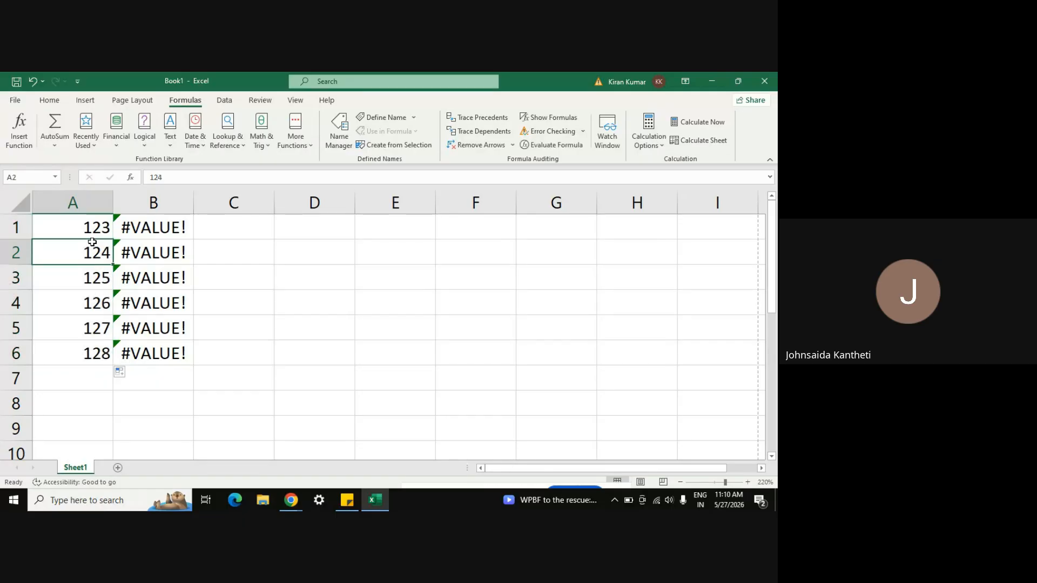
click(149, 230)
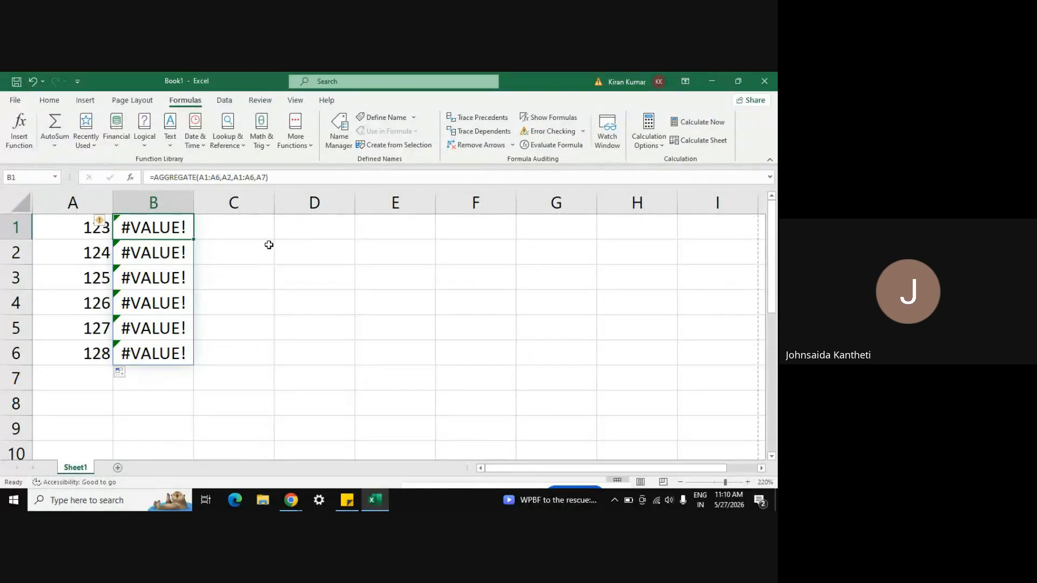
Step: Enter =SUM(A1:A6) in B1 to get 753, then select B2
text(=sum())
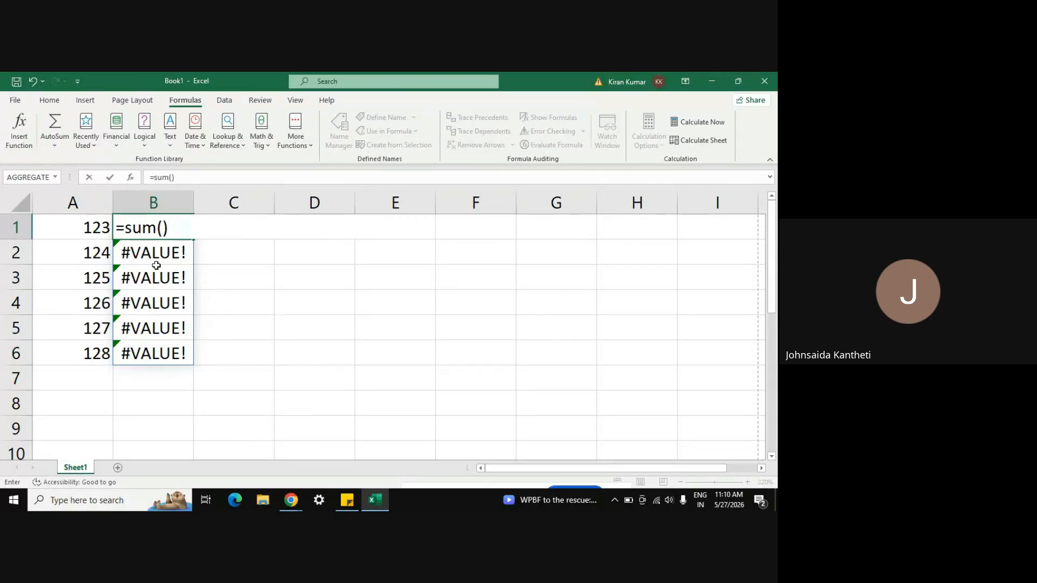
click(163, 228)
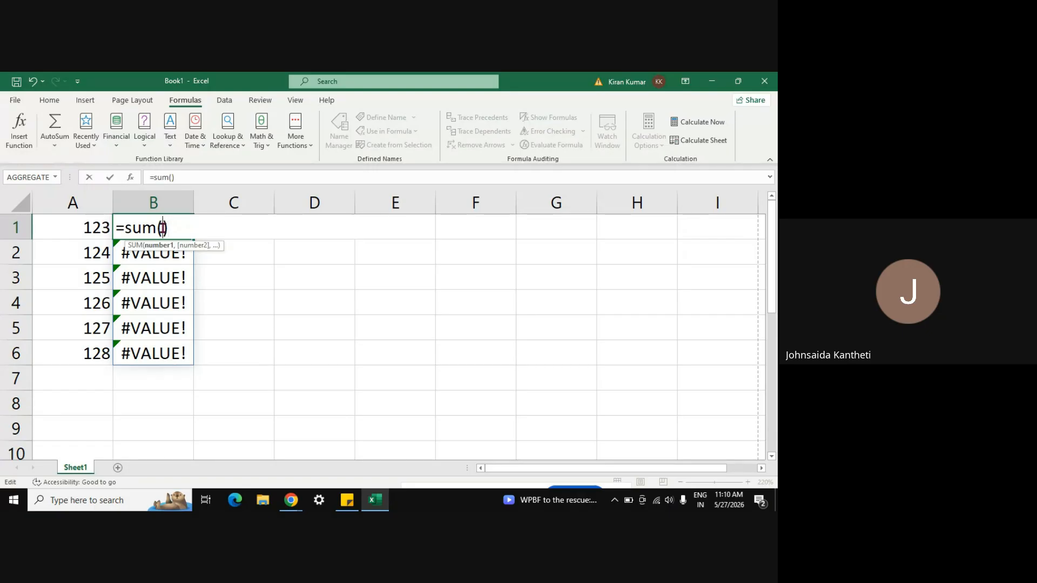
click(172, 177)
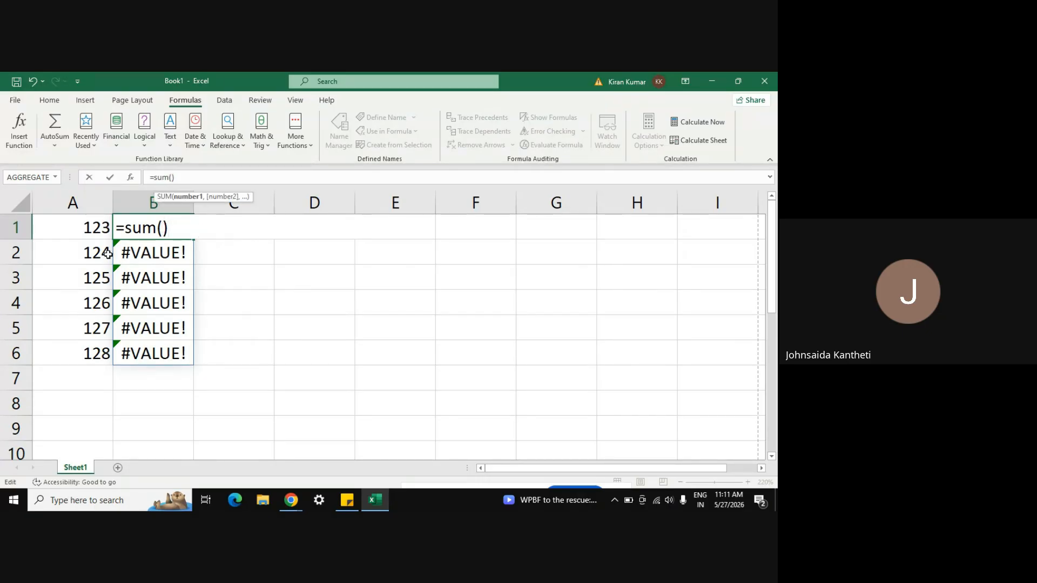
drag(99, 226, 101, 347)
key(Return)
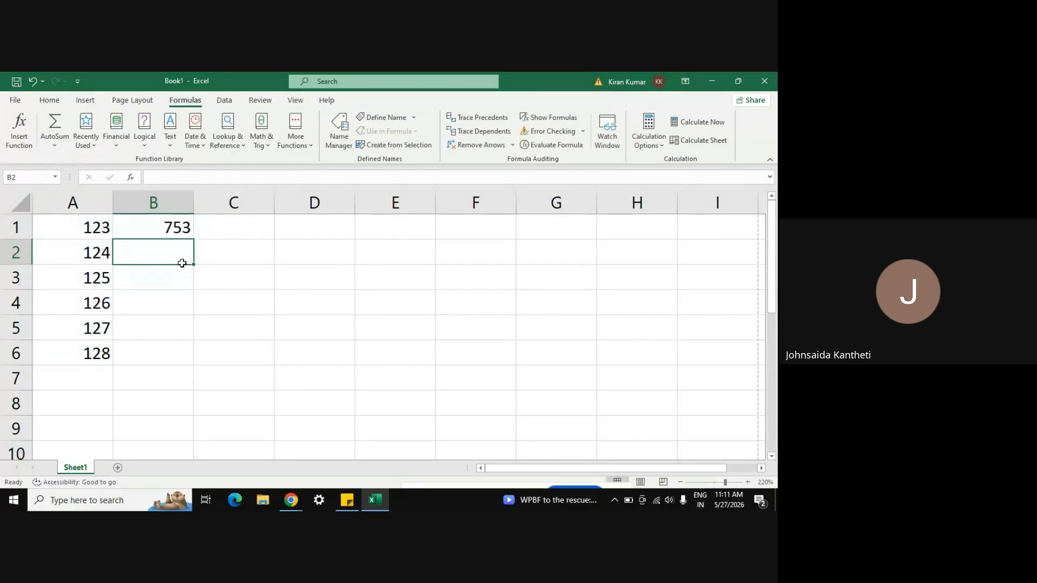
click(169, 227)
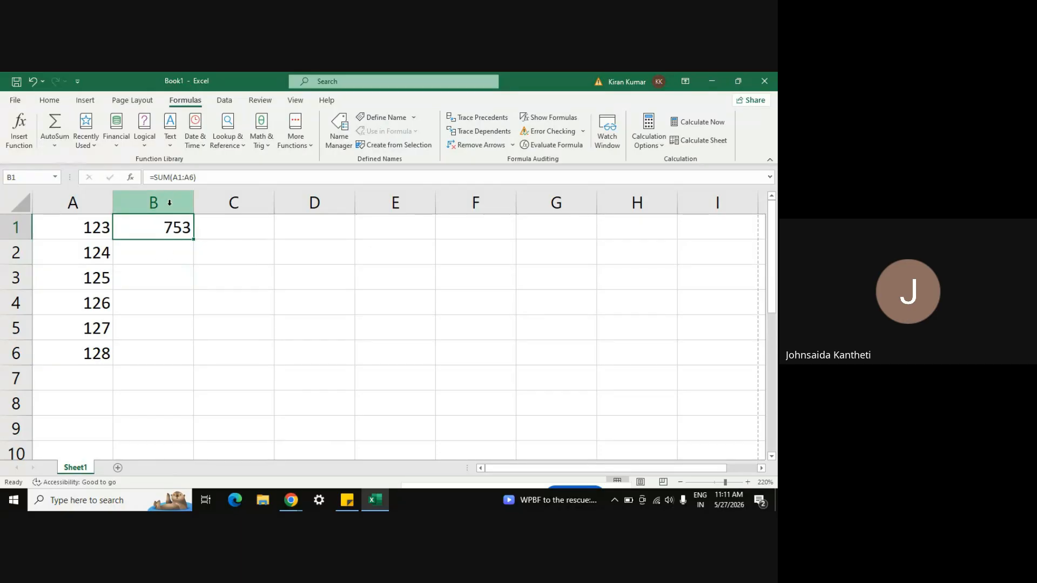
click(168, 253)
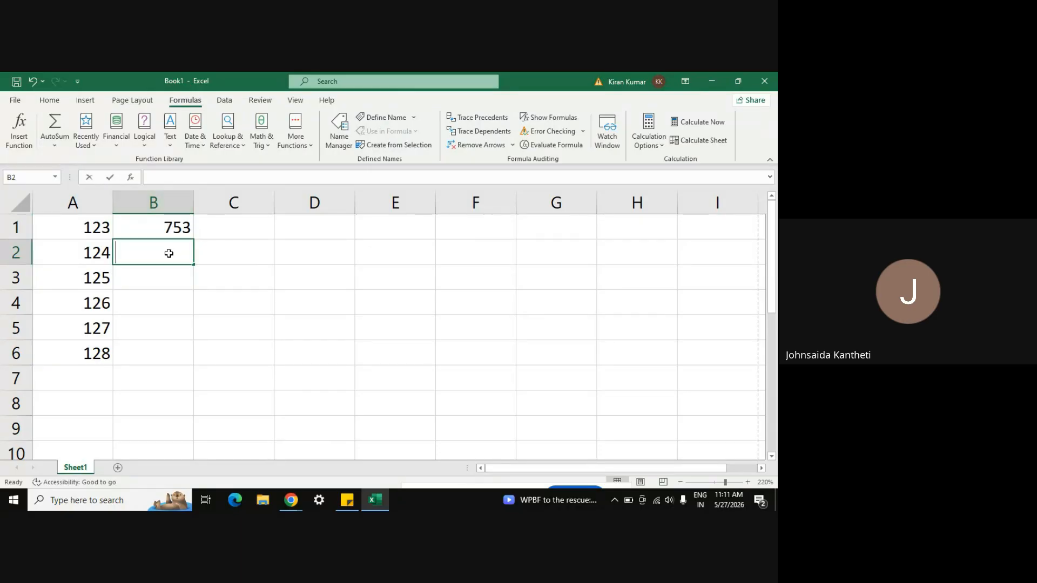
Step: Try a MIN formula in B2 via autocomplete, which produces a #NAME? error
text(=sub)
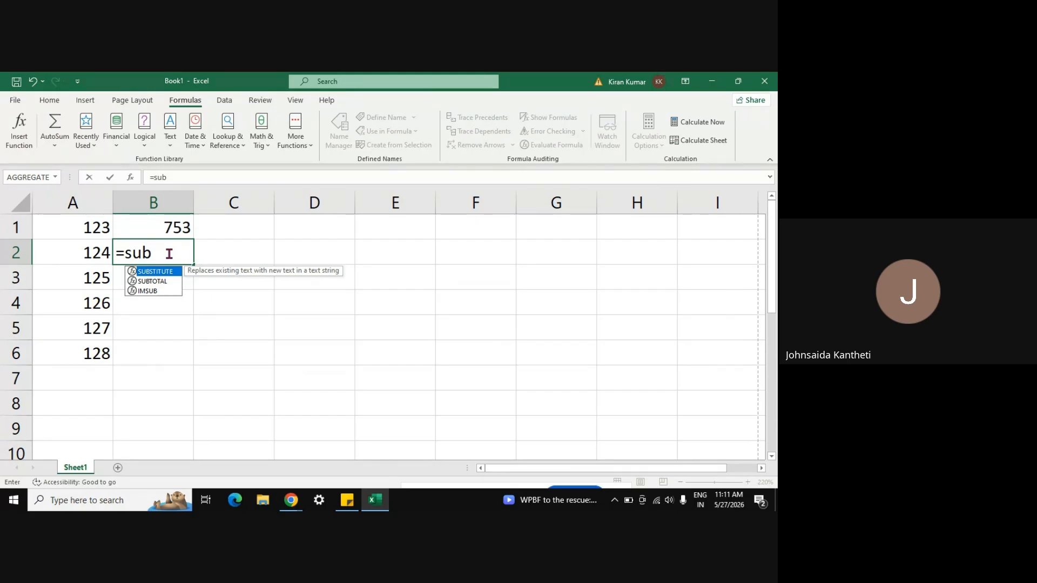
key(BackSpace)
key(BackSpace)
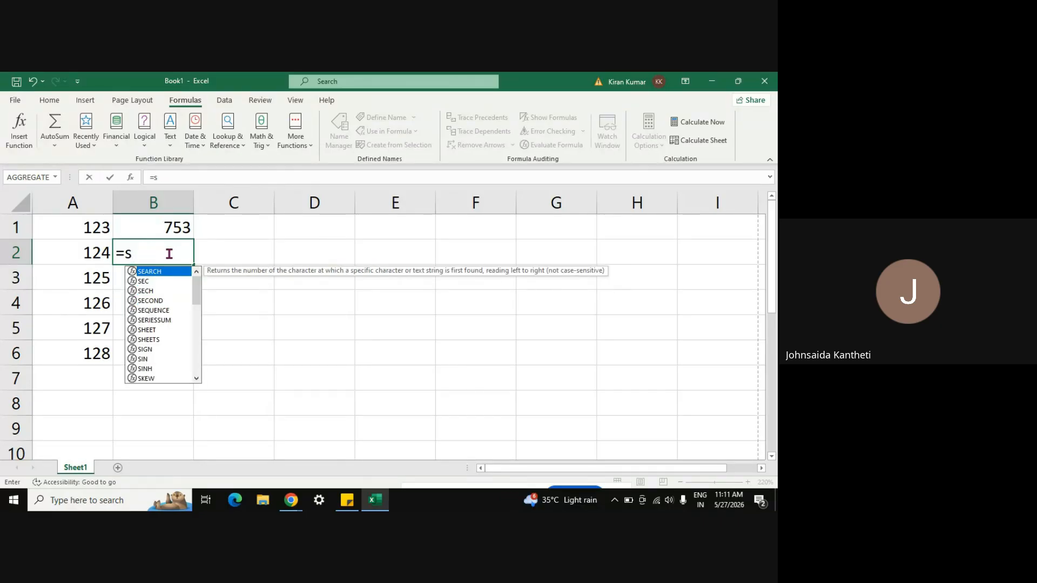
key(BackSpace)
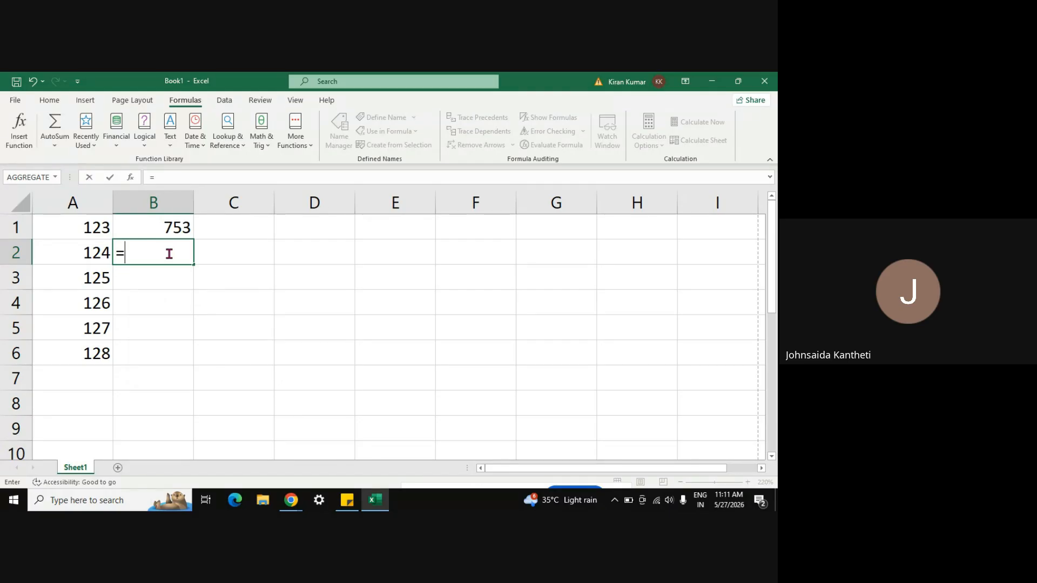
text(mi)
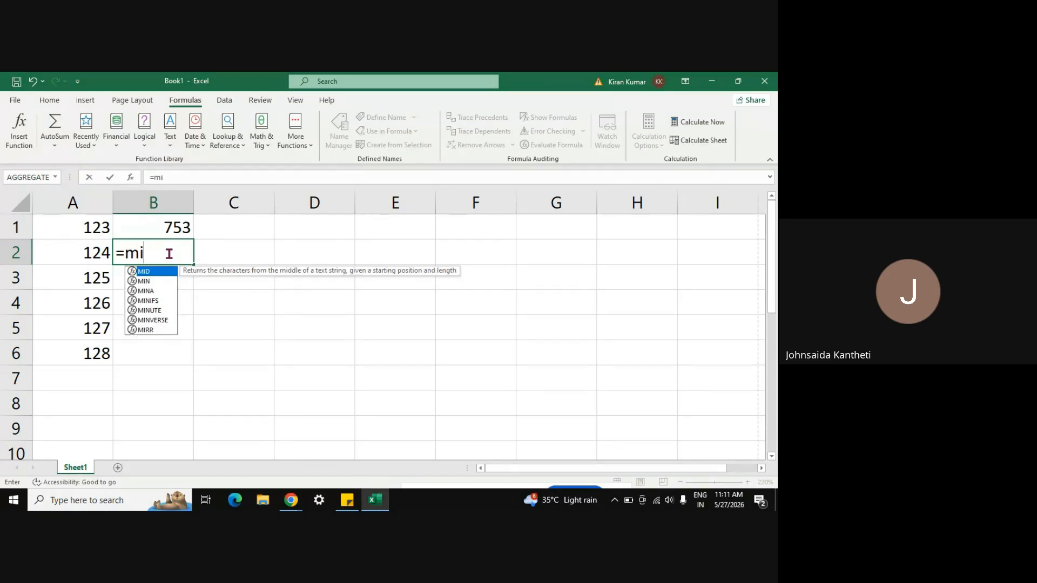
key(Down)
key(Return)
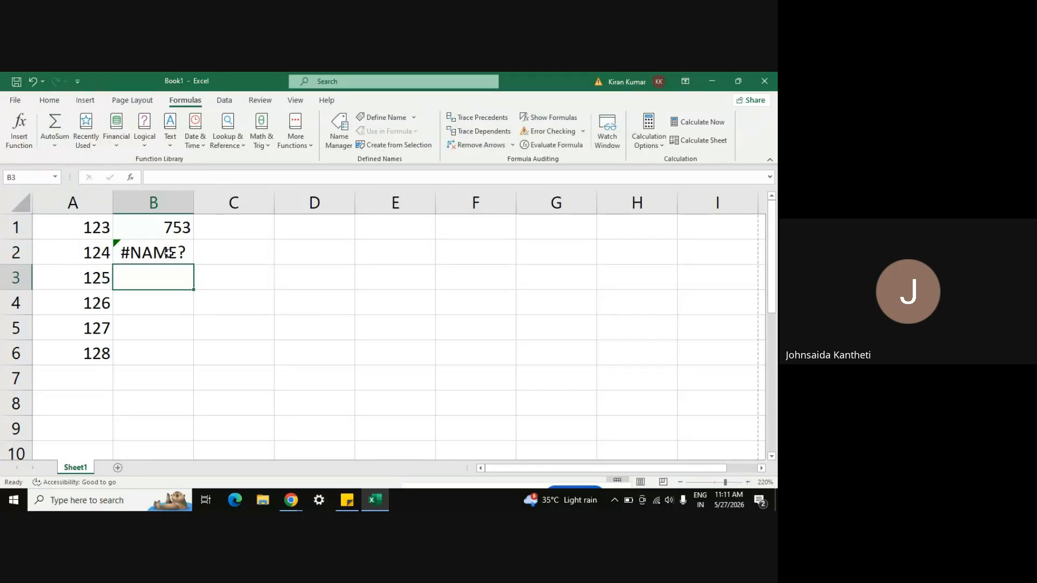
click(148, 247)
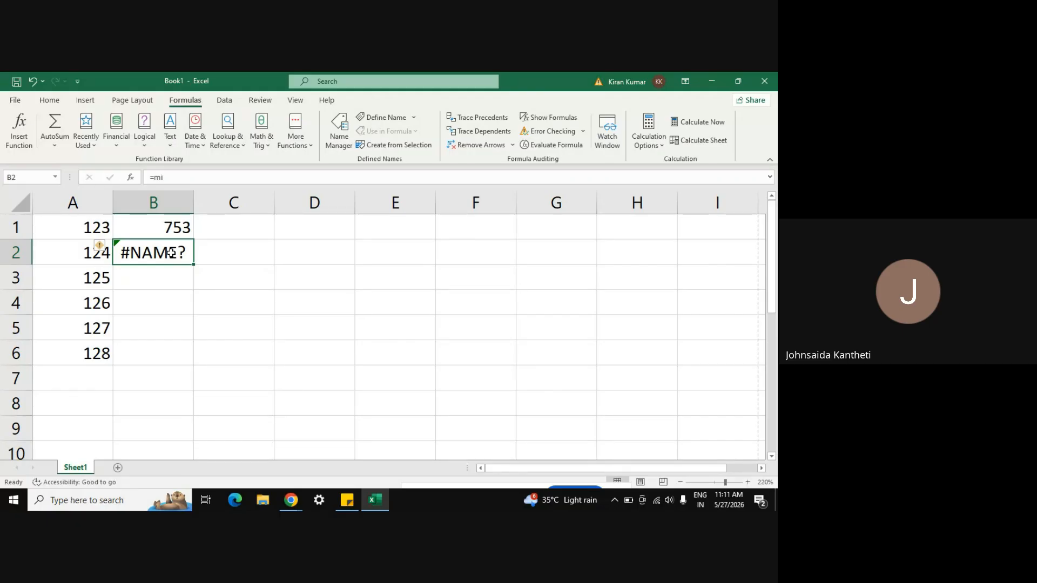
Step: Re-enter B2 as =MIN(A1:A6), returning 123, and open its formula for editing
text(=min)
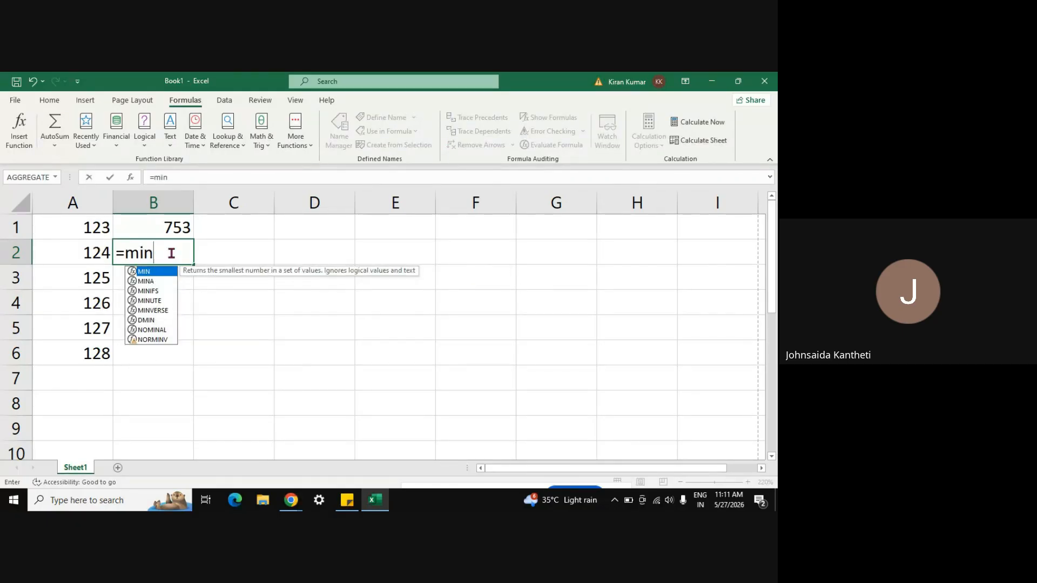
text(())
key(Return)
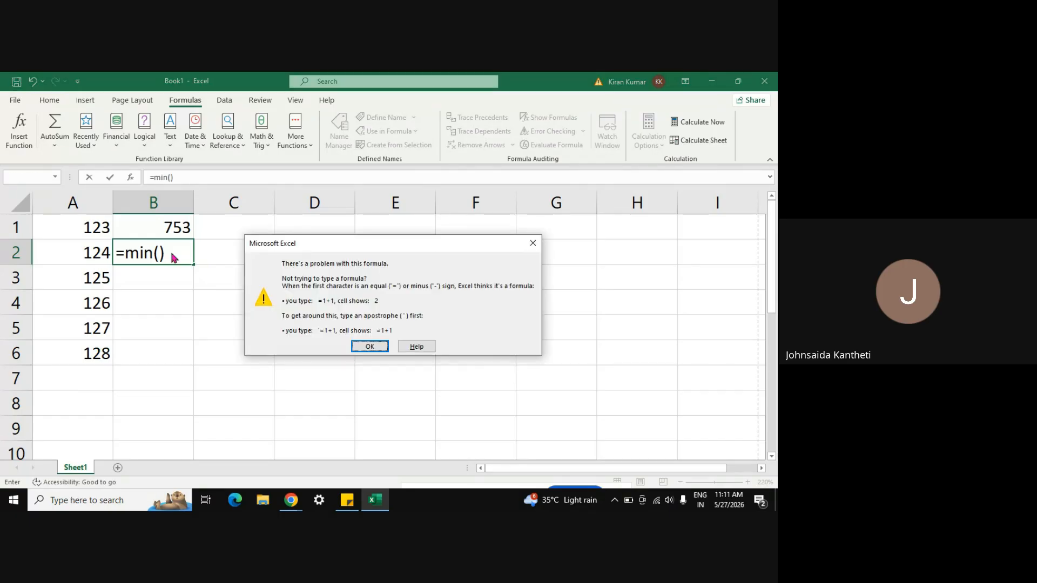
key(Return)
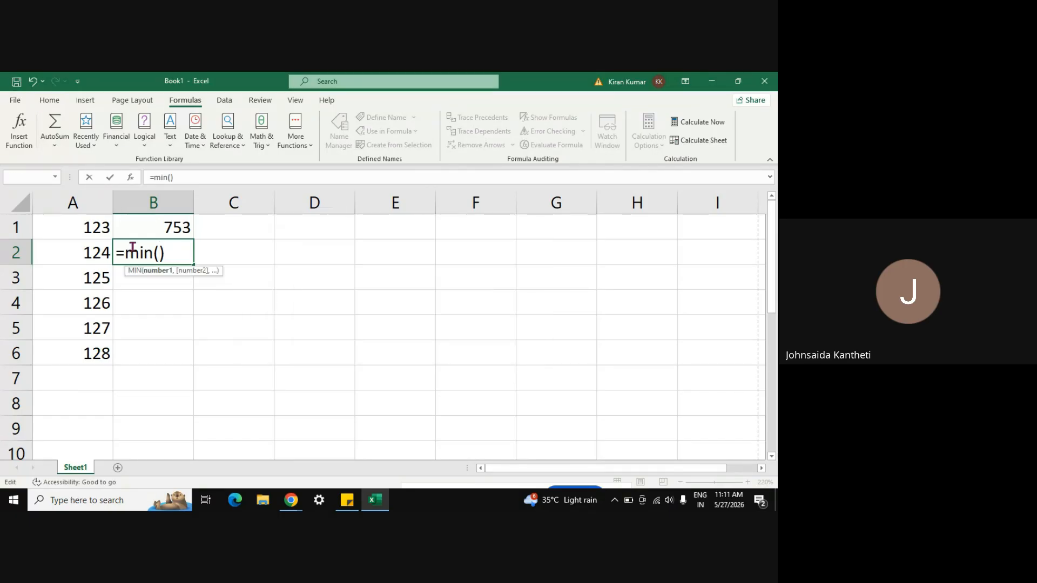
click(96, 228)
drag(96, 228, 104, 352)
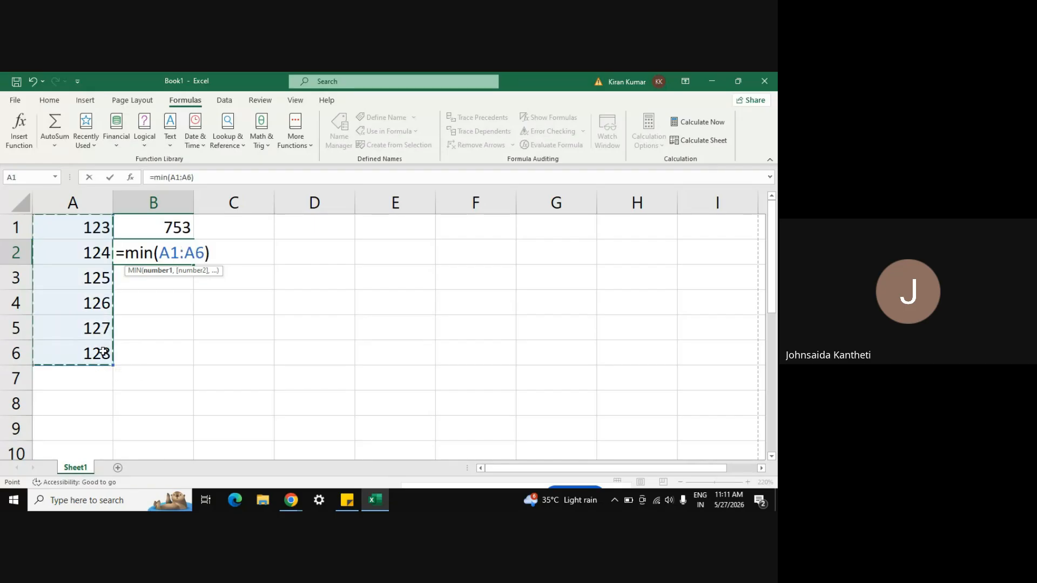
key(Return)
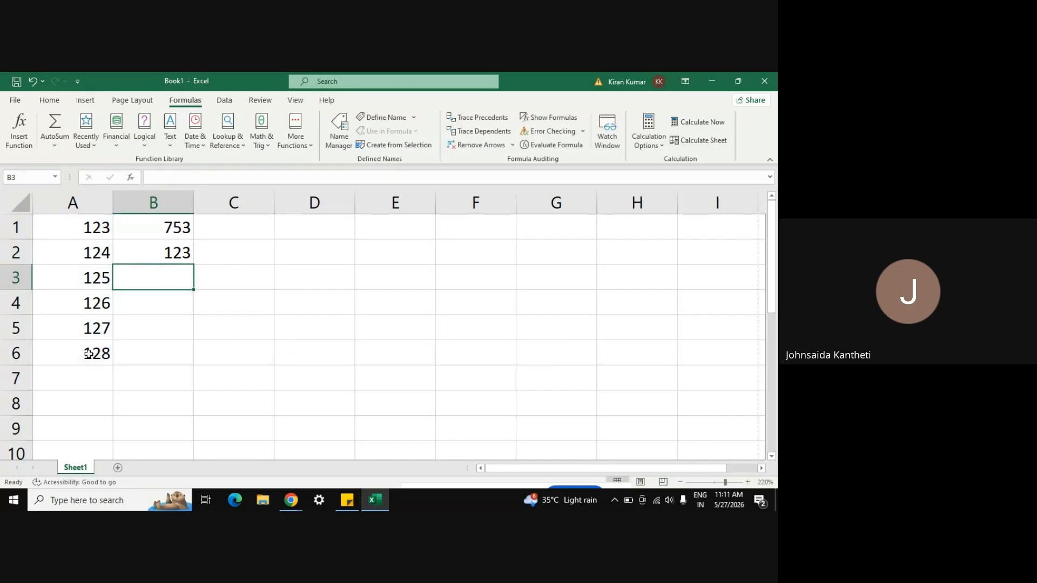
click(169, 257)
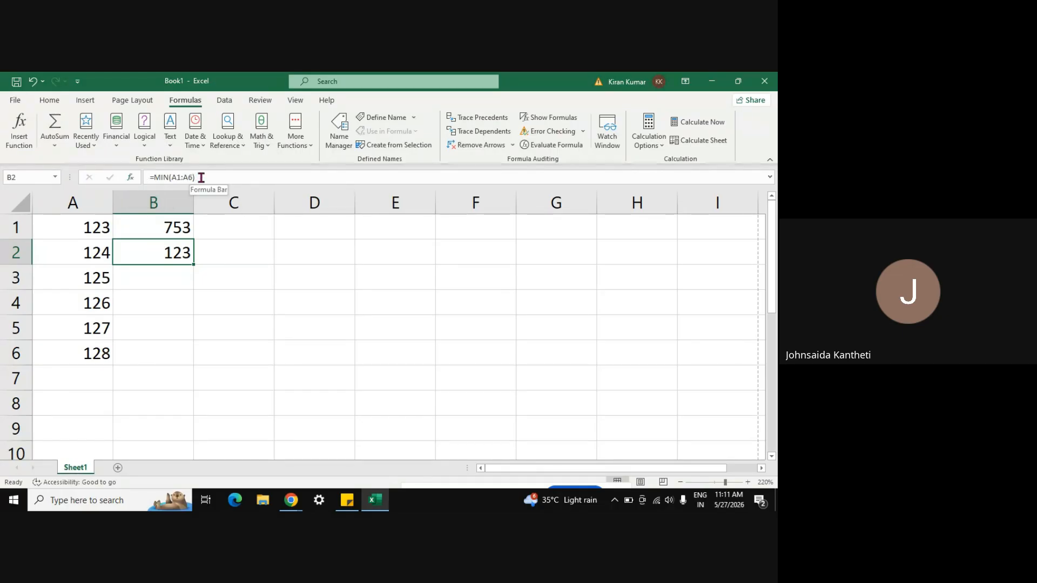
click(199, 178)
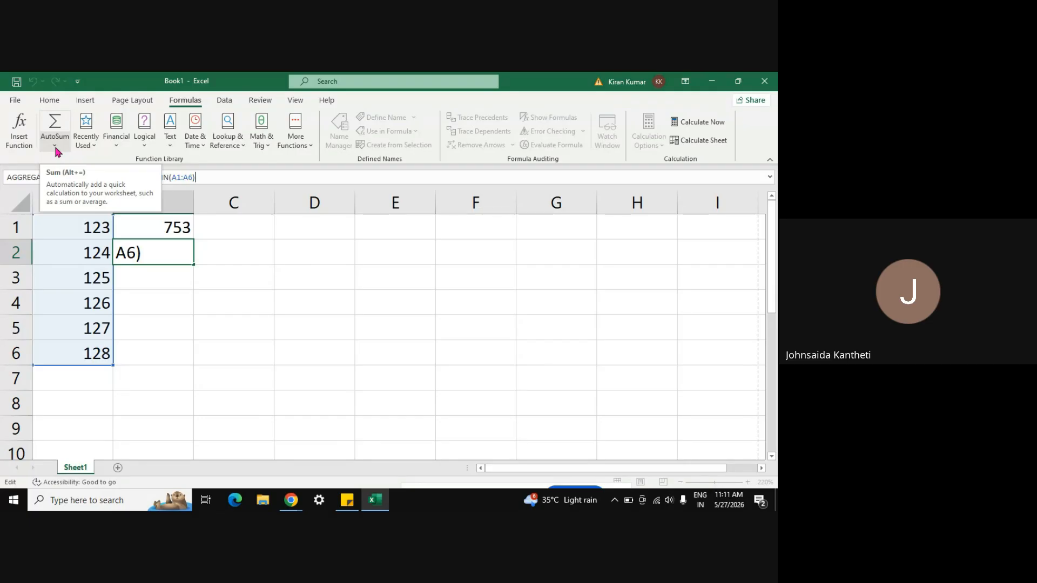
Step: Add DAY from Recently Used to the B2 MIN formula, dismissing the errors and pointing it at B3
click(95, 147)
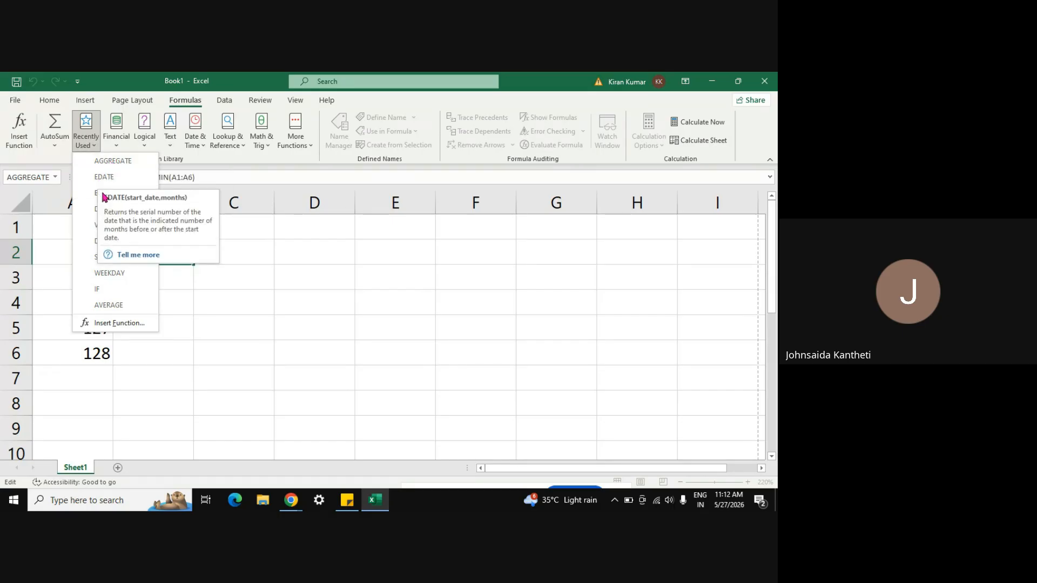
click(219, 367)
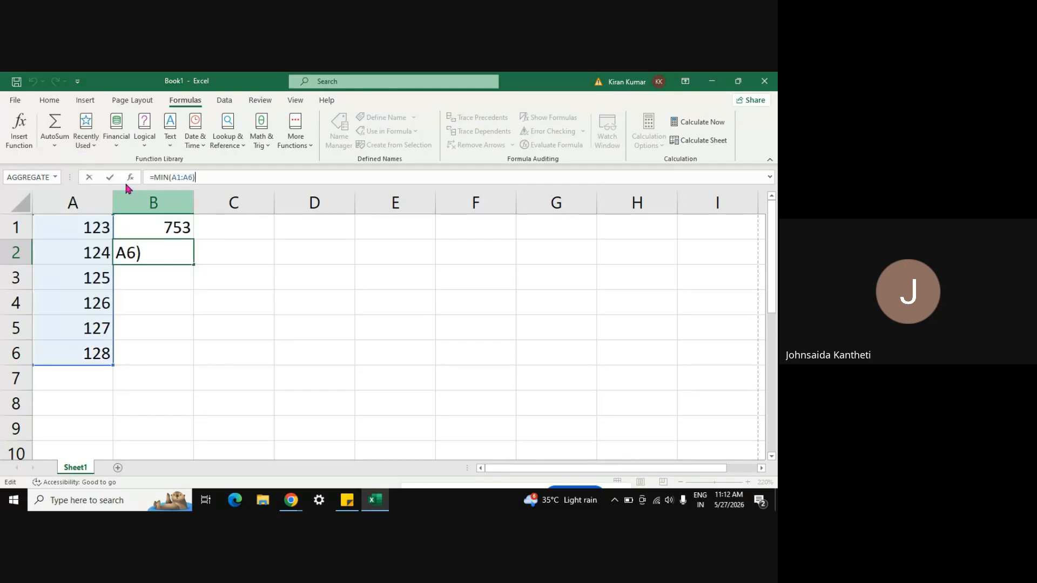
click(93, 149)
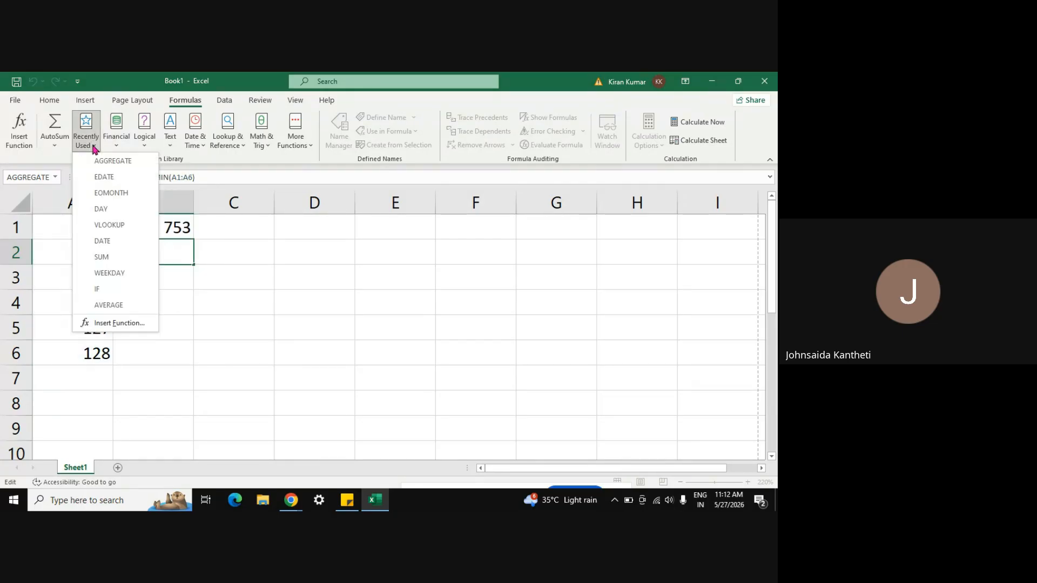
click(101, 209)
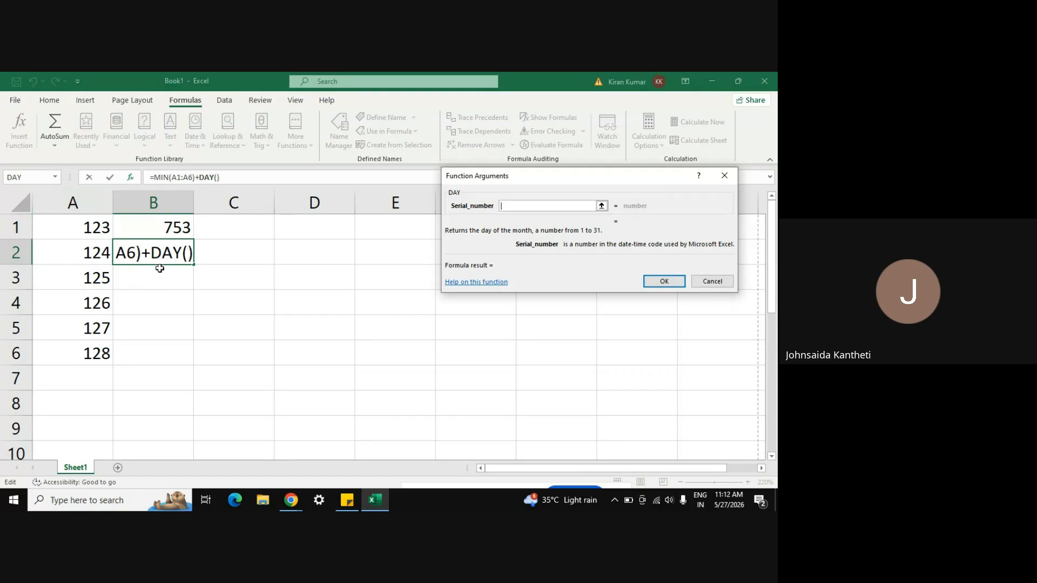
key(Return)
click(370, 347)
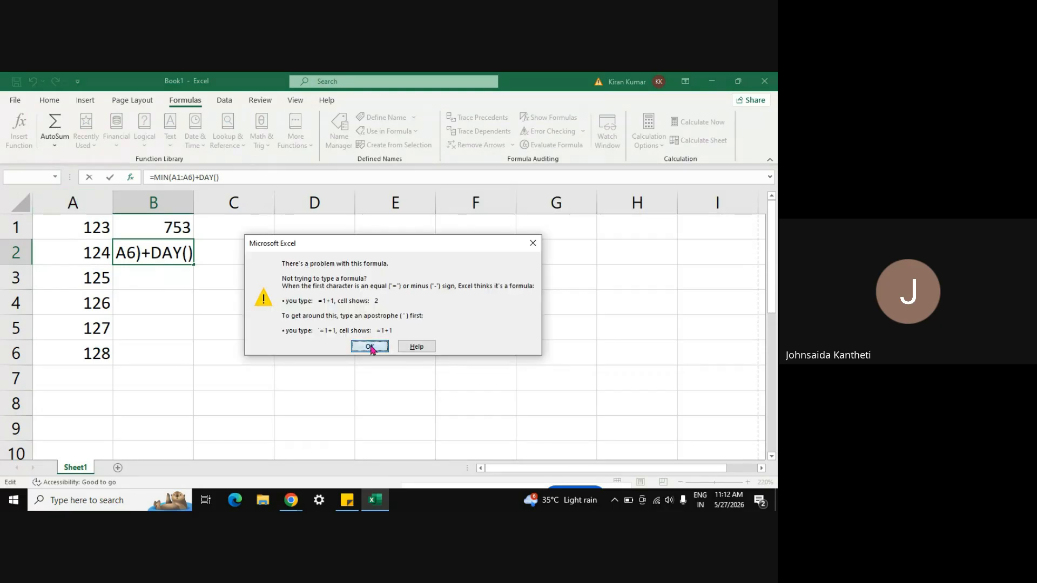
click(370, 348)
click(370, 348)
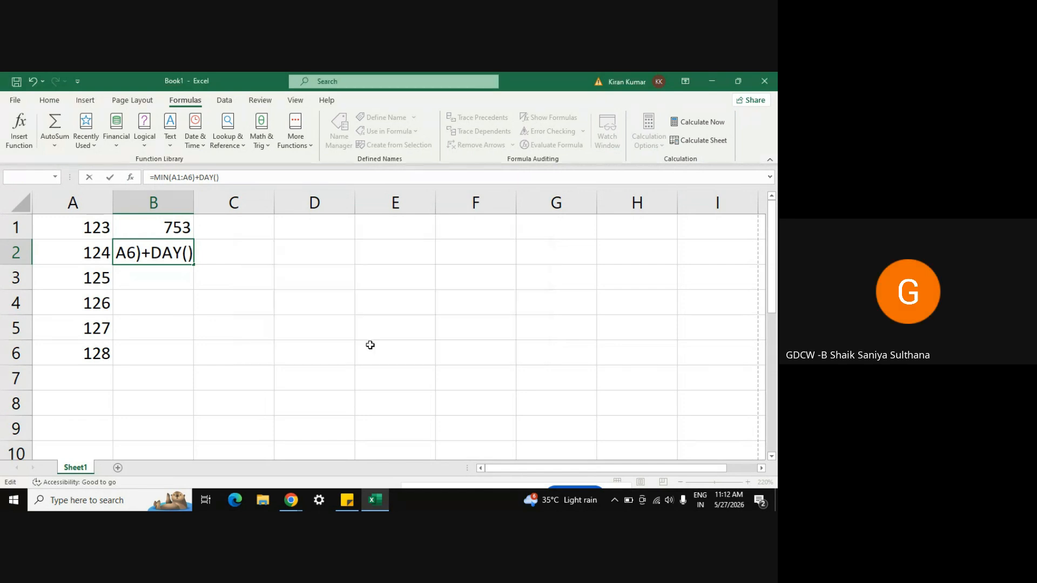
click(172, 272)
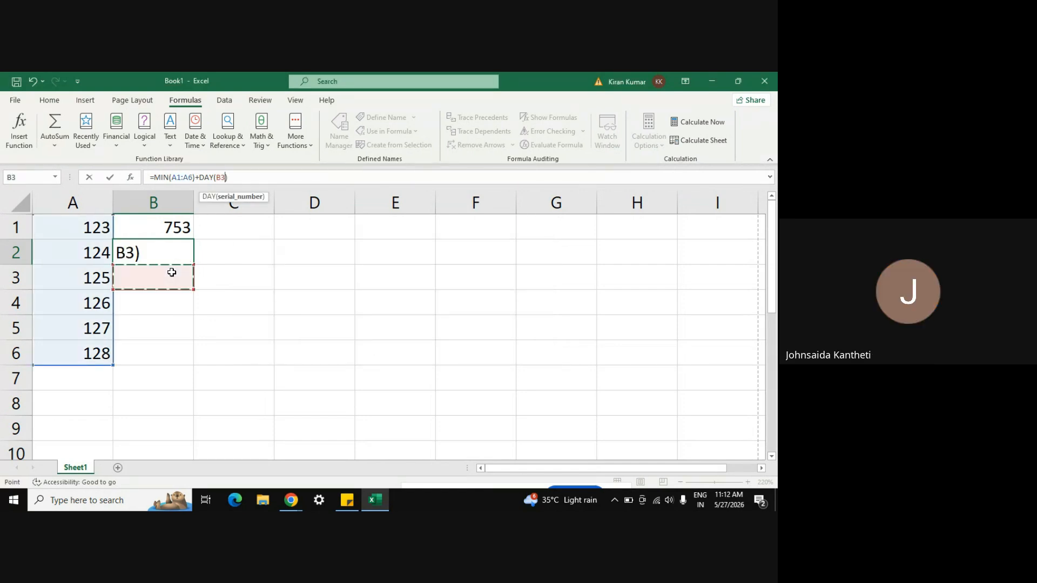
Step: Erase the entire B2 formula so the cell is empty again
key(ctrl+a)
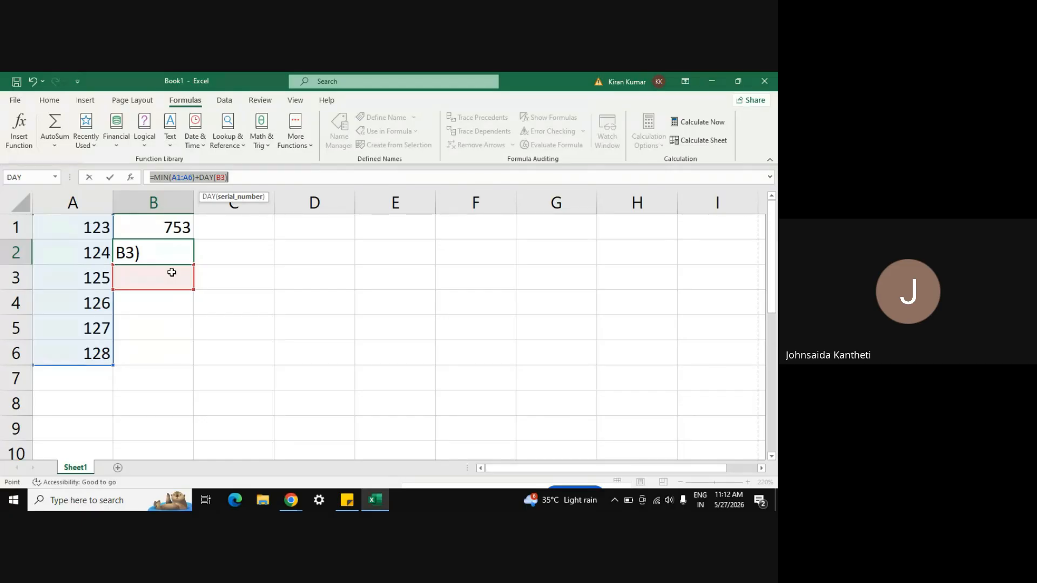
key(BackSpace)
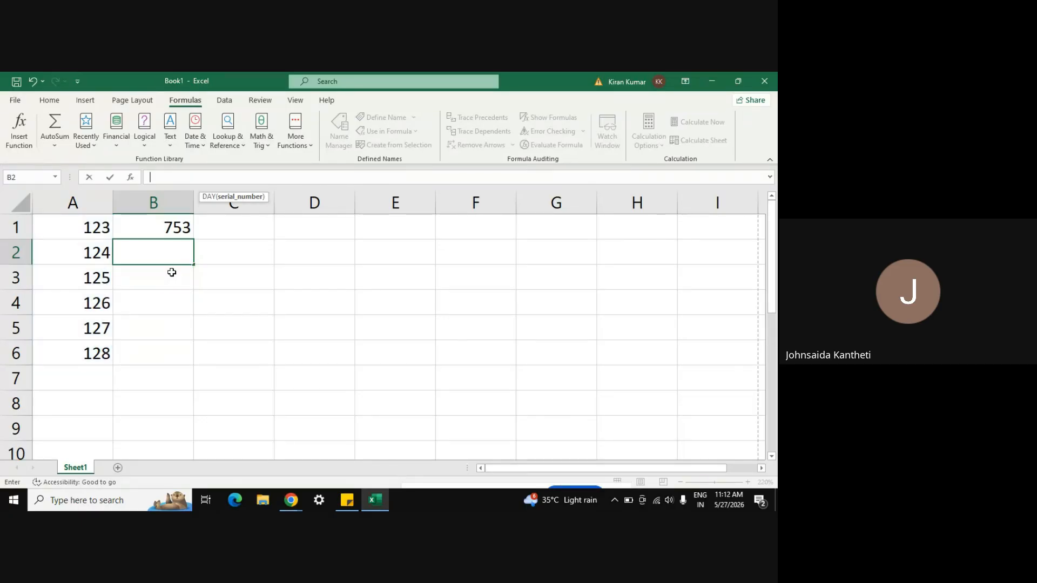
key(ctrl+z)
key(ctrl+z)
key(ctrl+z)
key(ctrl+z)
key(Return)
key(Down)
key(Up)
key(Up)
key(Up)
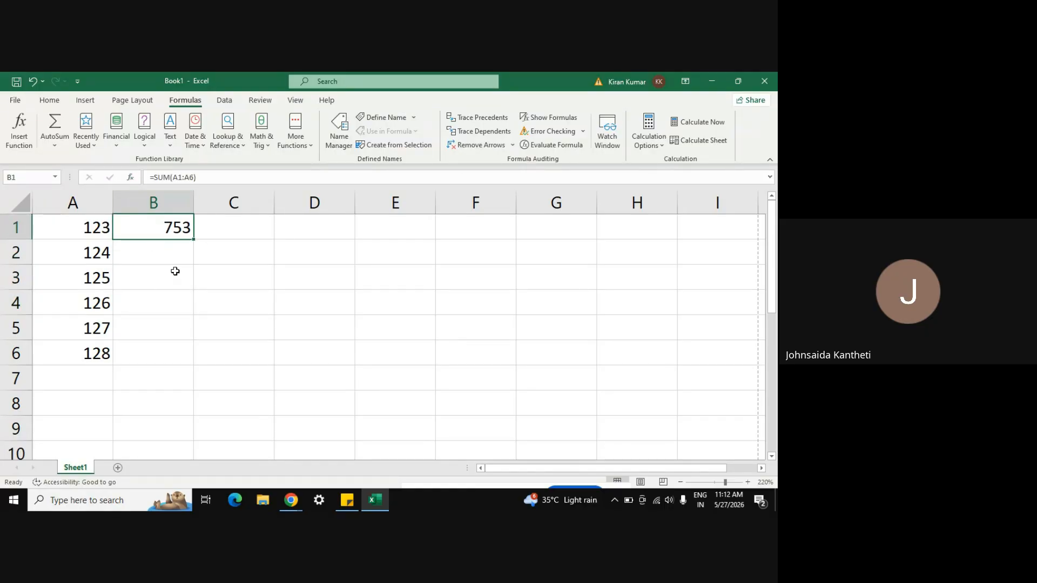
Step: Select the whole worksheet and delete every value, leaving B3 selected
click(162, 371)
key(ctrl+a)
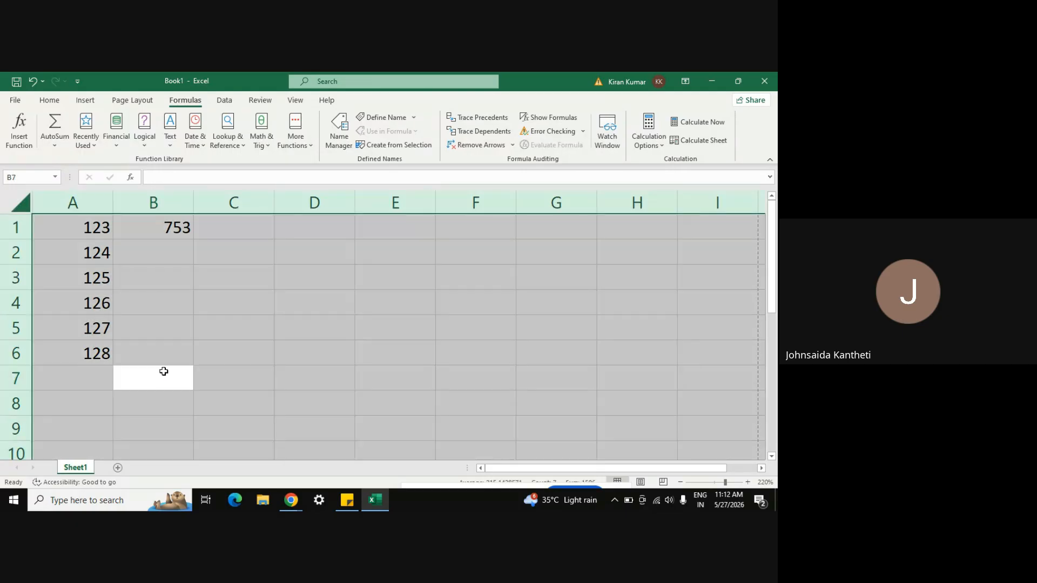
key(Delete)
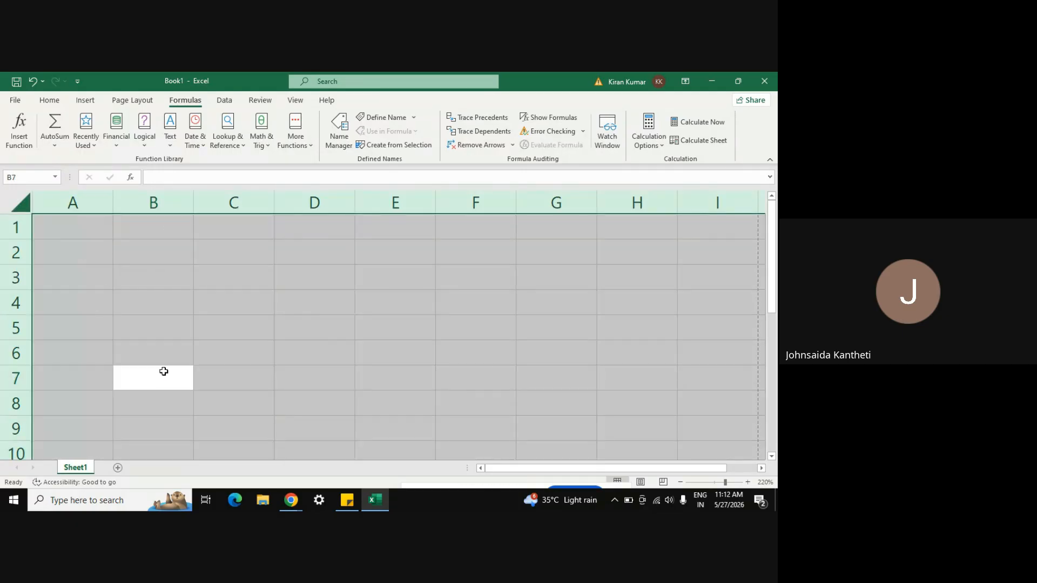
click(125, 289)
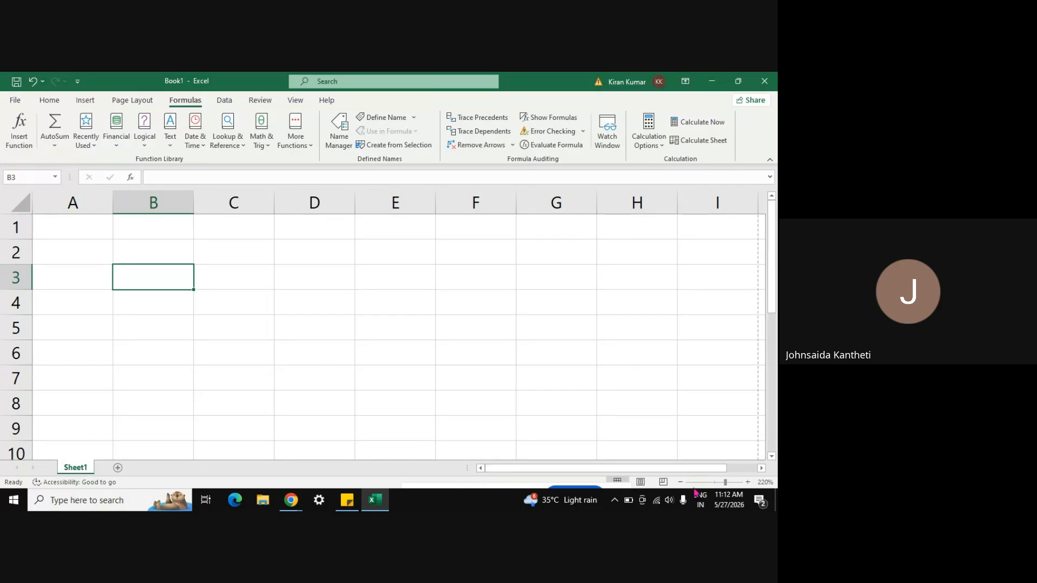
Step: Go to the File tab's Open page to see the recent workbooks
mouse_move(423, 488)
mouse_down()
mouse_move(493, 502)
mouse_move(436, 503)
mouse_up()
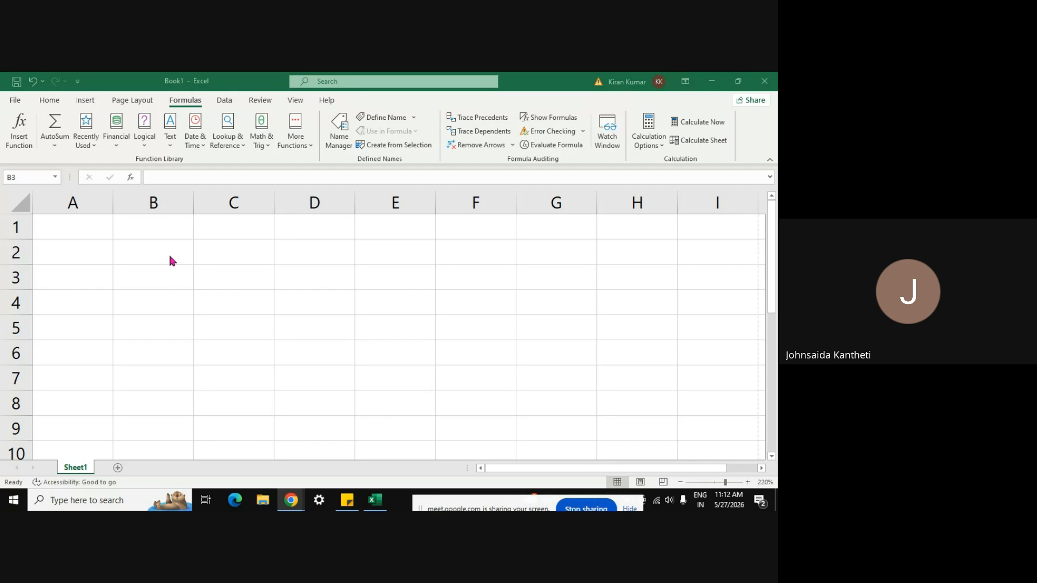
click(80, 225)
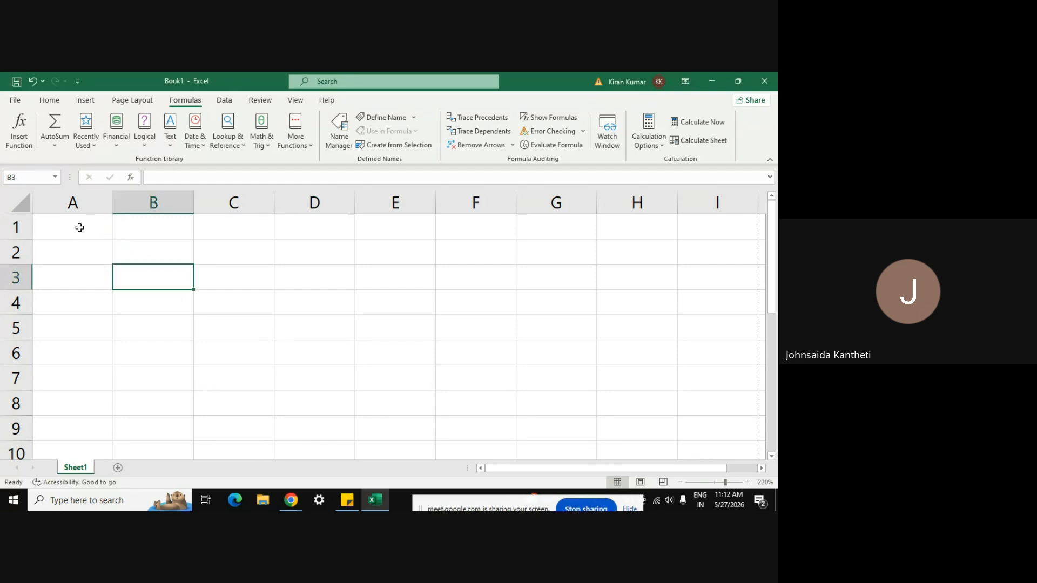
click(15, 100)
click(33, 176)
Step: Open the sort workbook and begin a formula with = in cell N3 of the SALES sheet
click(317, 246)
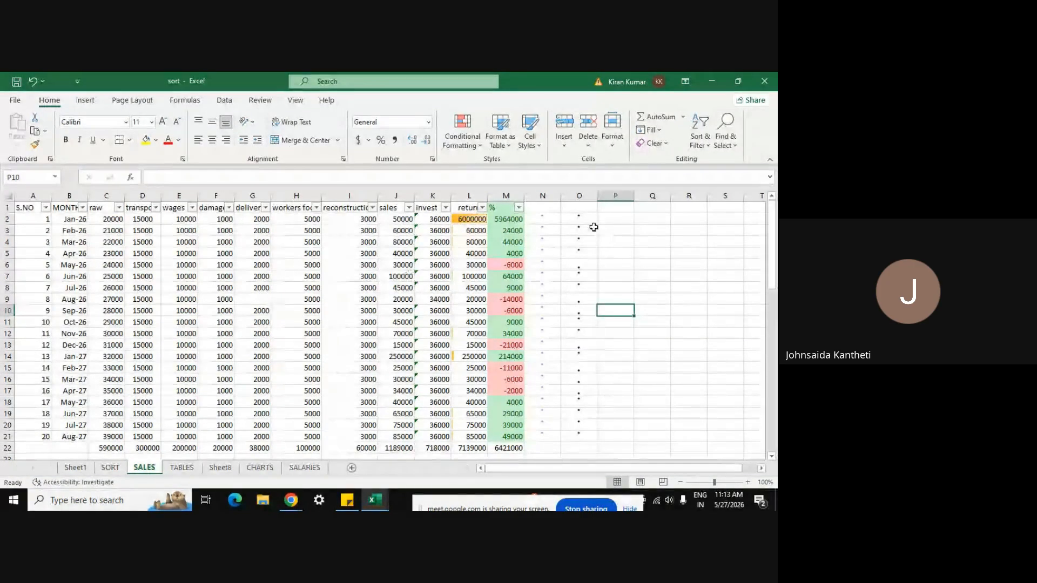
click(549, 194)
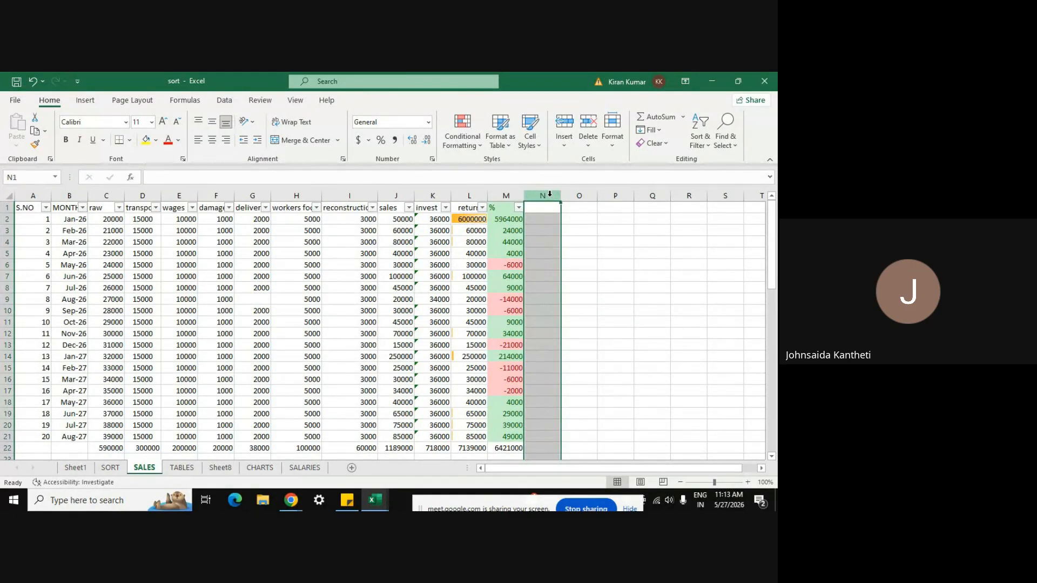
click(539, 227)
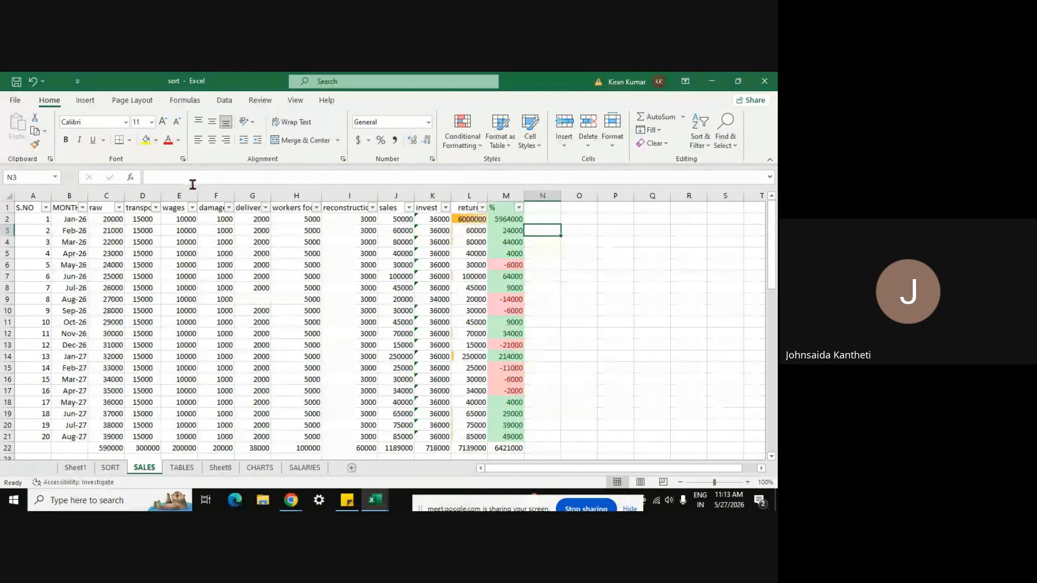
click(187, 101)
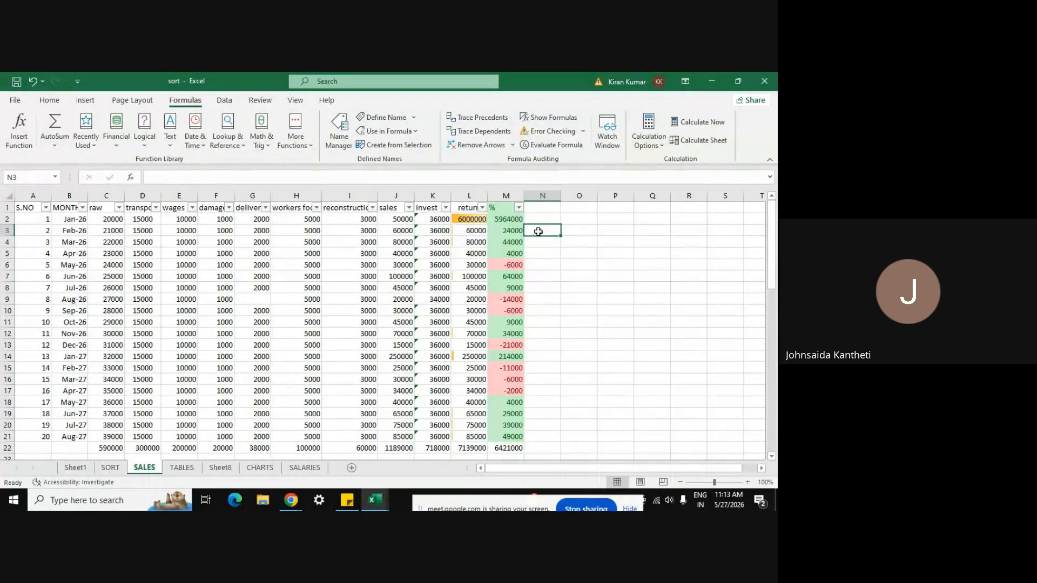
text(=)
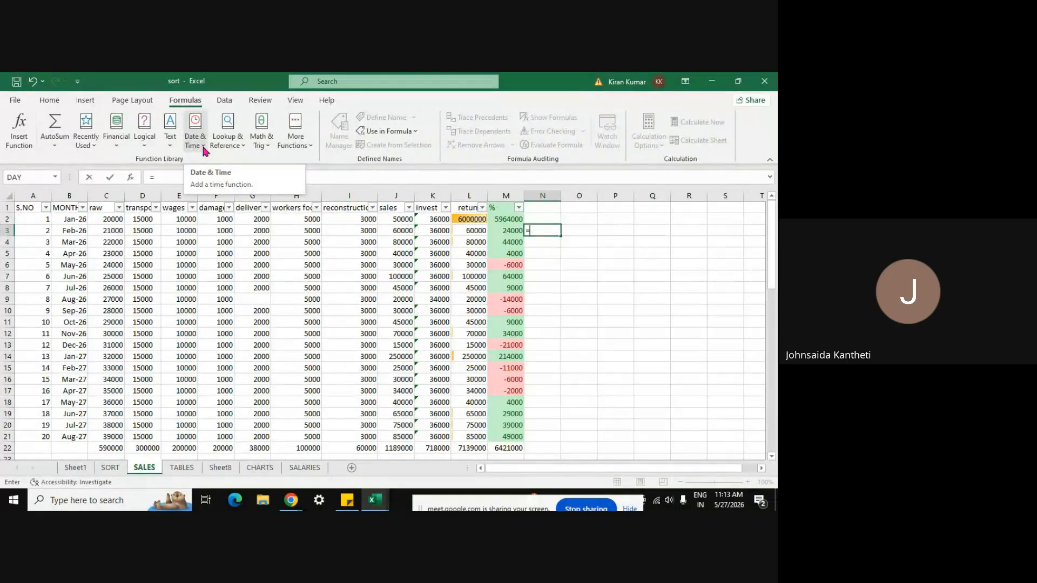
Step: Show the Math & Trig function list and scroll through it back up to ABS
click(268, 147)
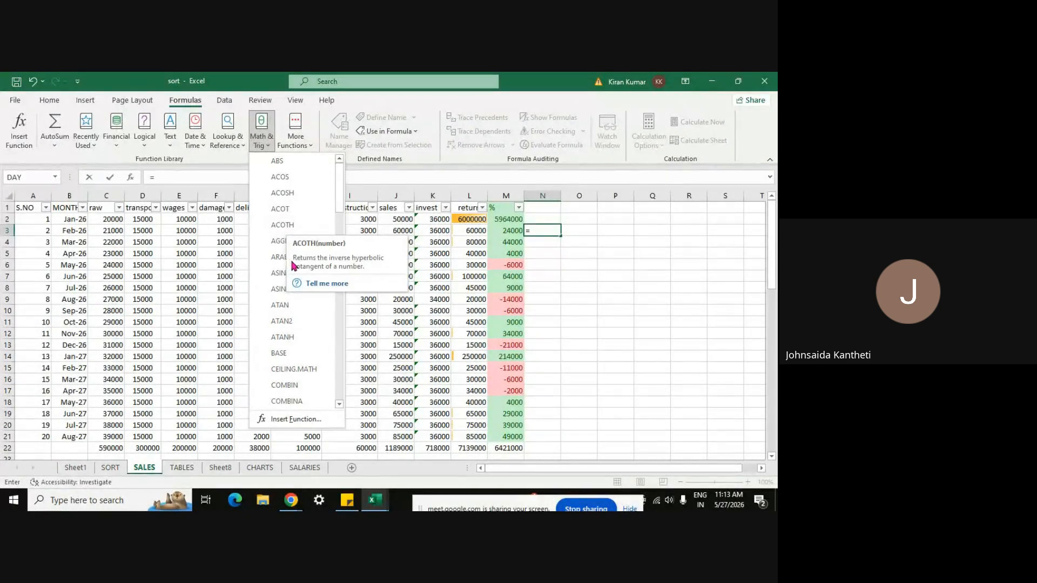
drag(339, 199, 331, 370)
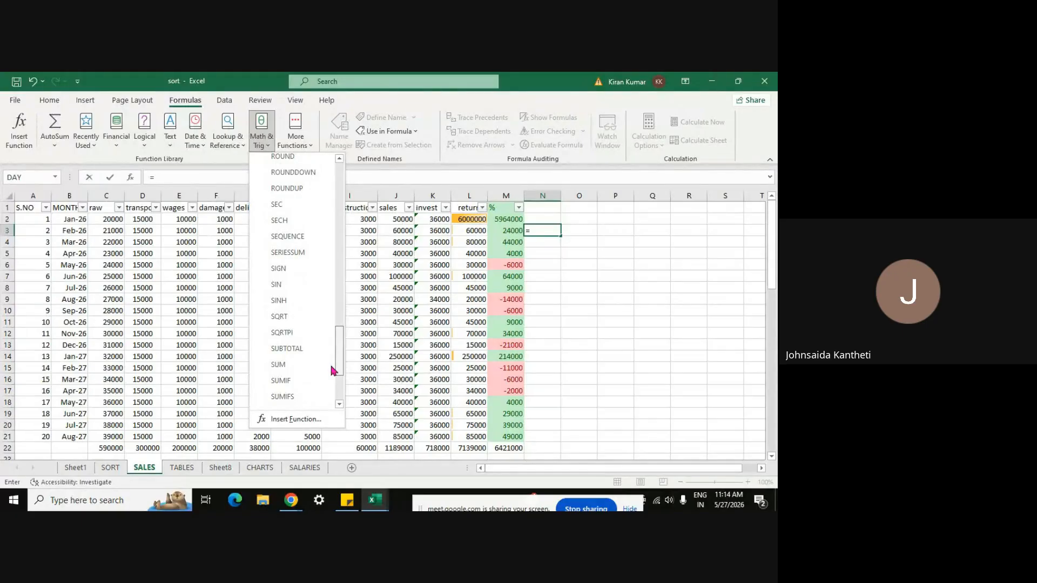
drag(331, 371, 332, 398)
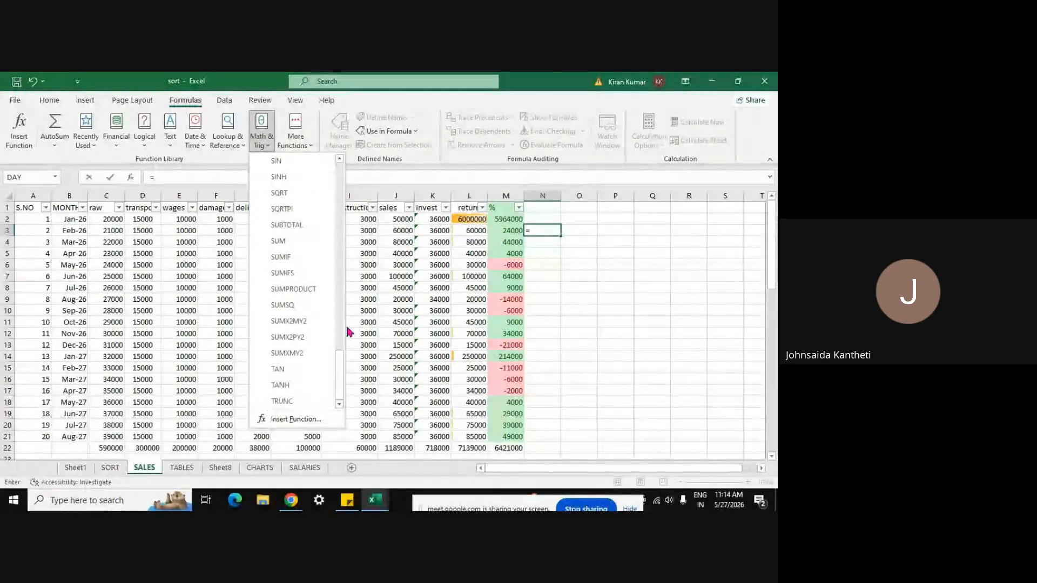
drag(338, 378, 333, 182)
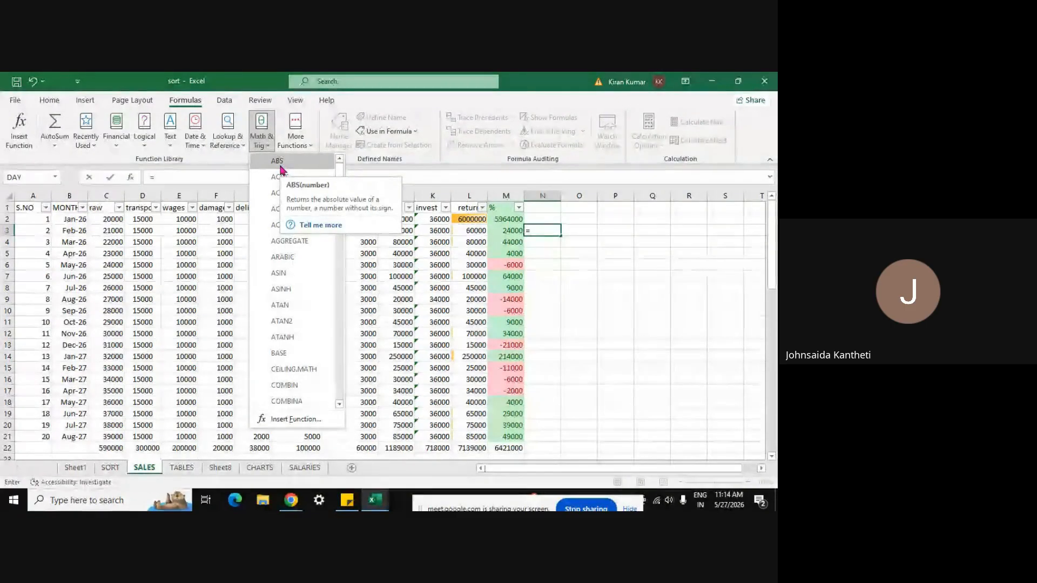
Step: Complete the N3 formula as =ABS(G8)
click(280, 166)
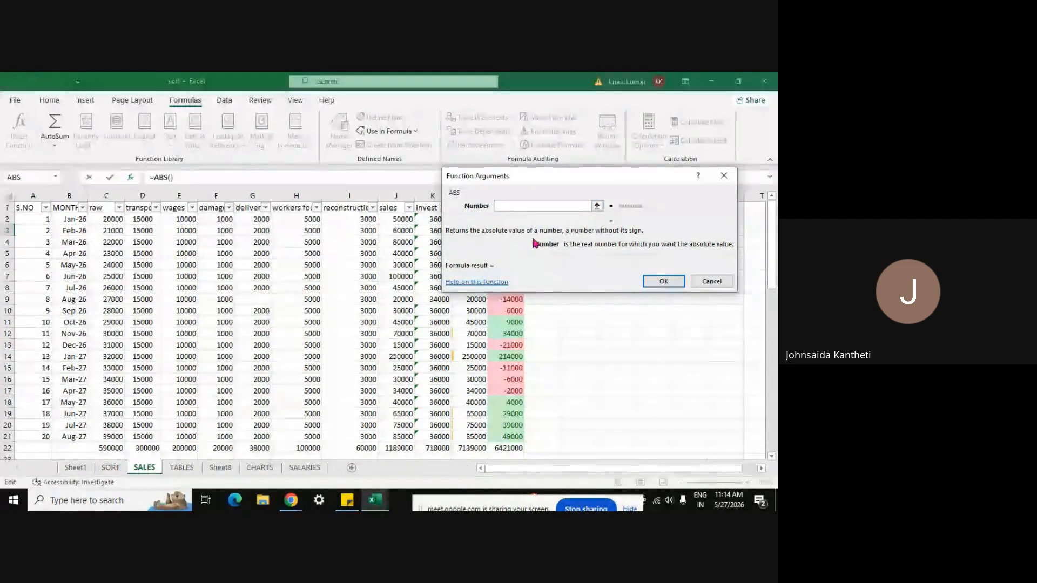
click(599, 206)
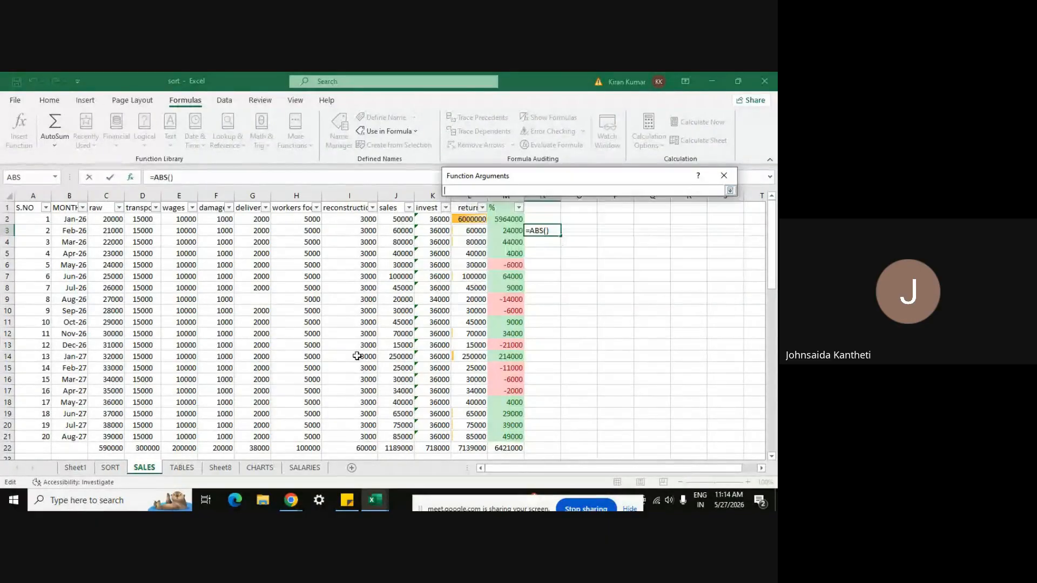
click(264, 286)
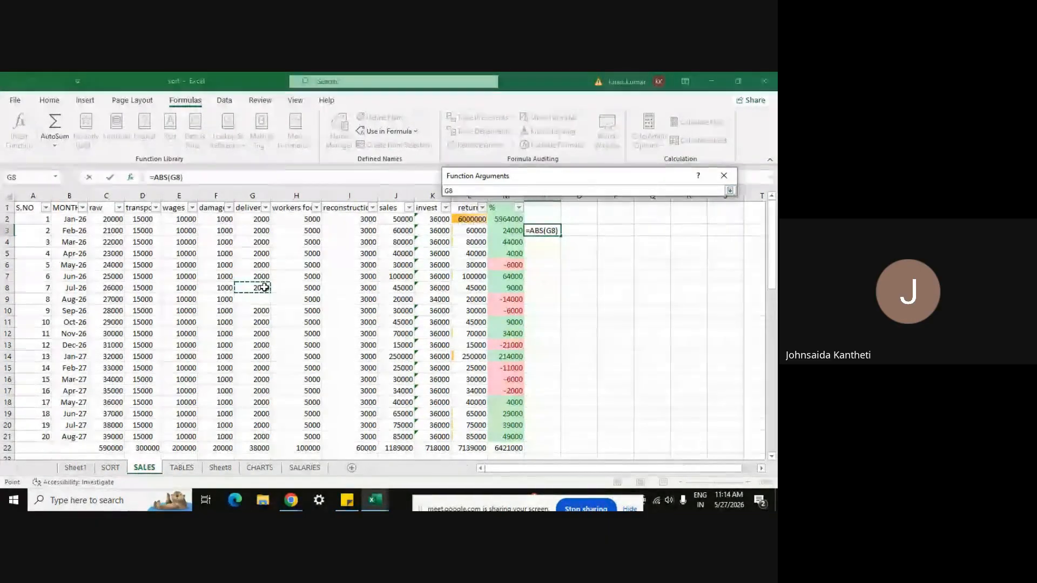
key(Return)
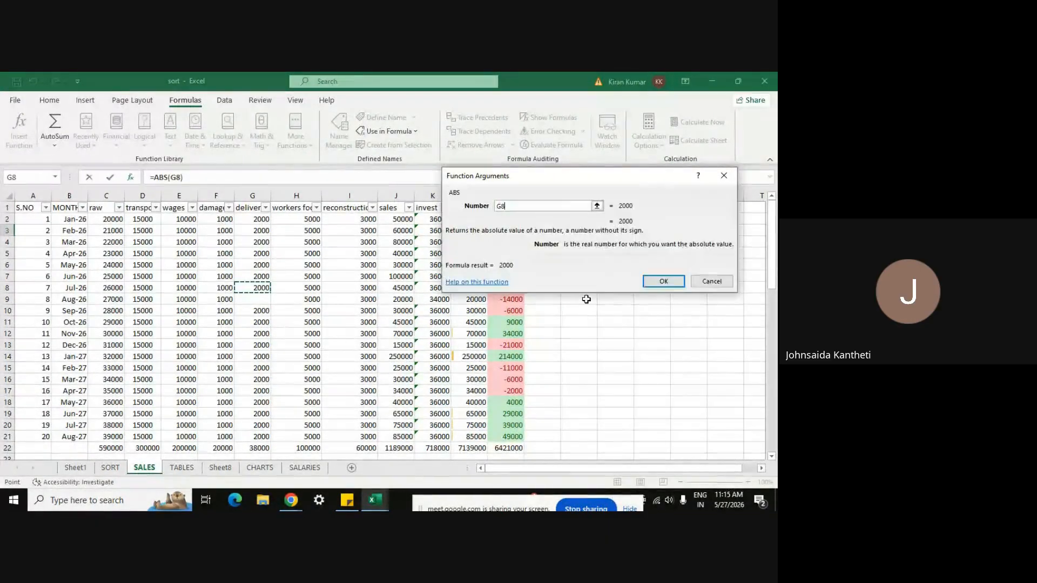
click(663, 282)
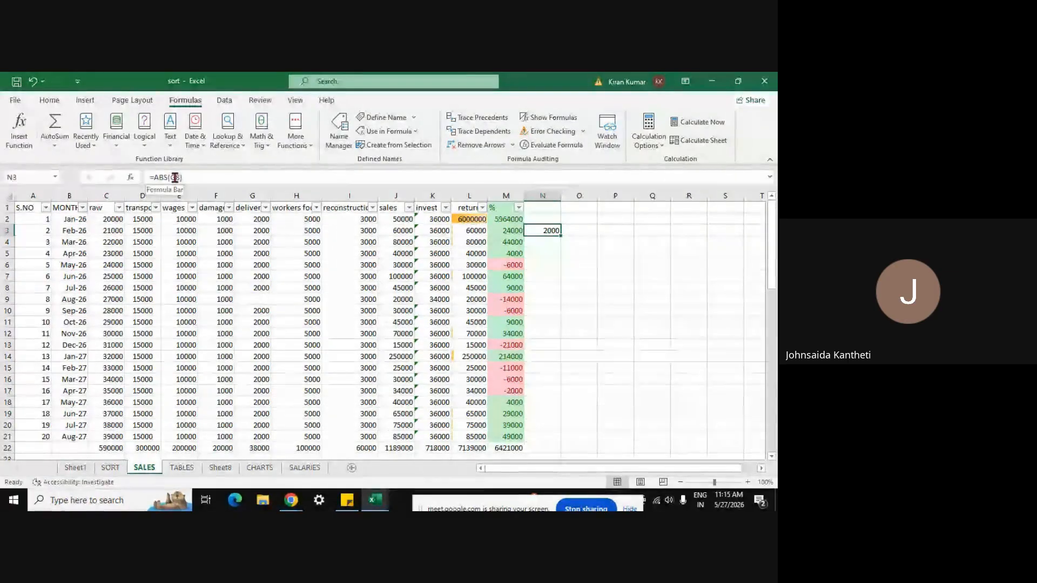
Step: Change cell G8 to -30 and reselect it to check the value
click(259, 287)
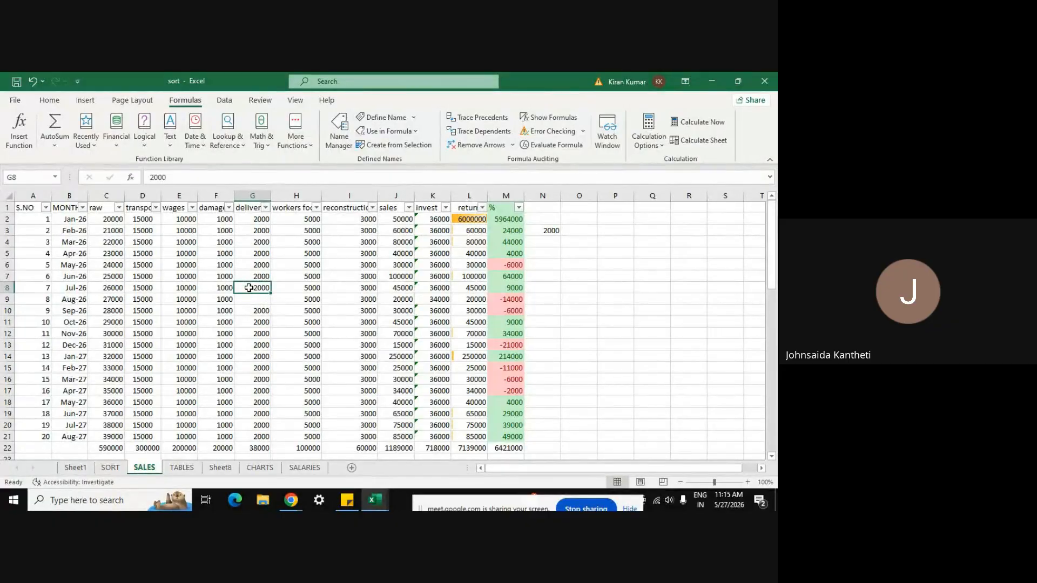
text(-)
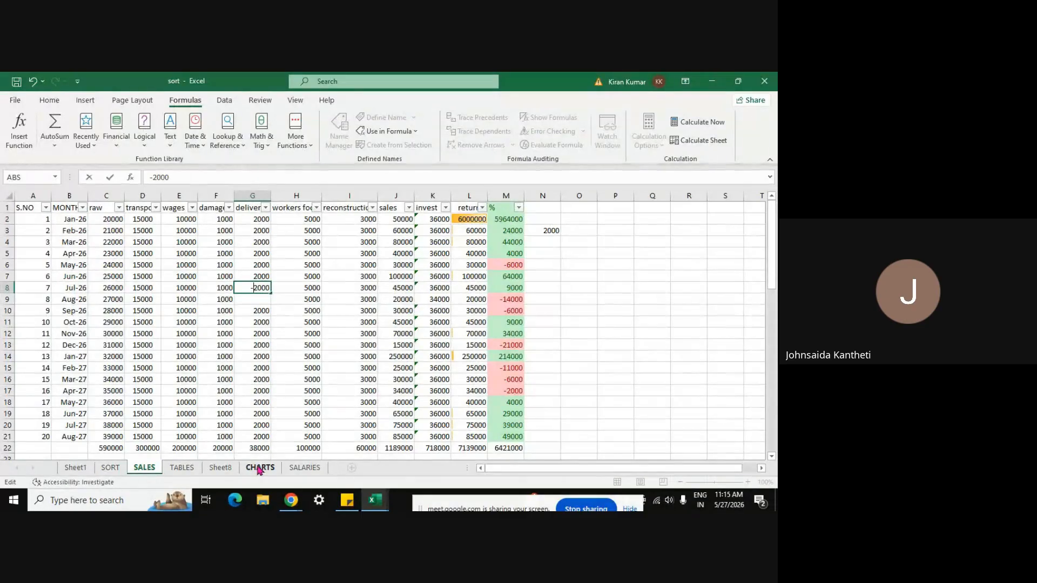
key(Delete)
text(3)
key(Return)
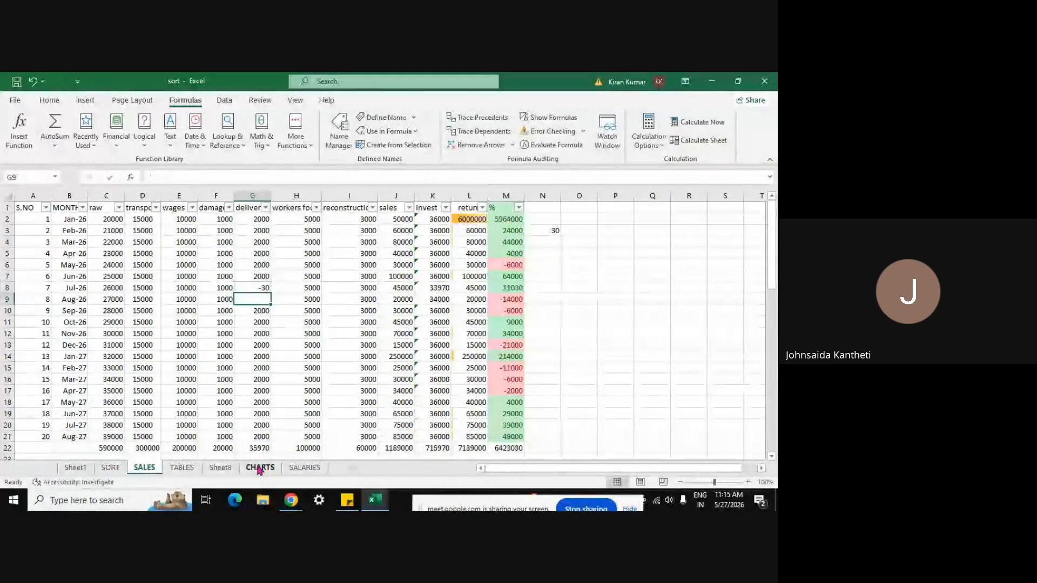
click(258, 290)
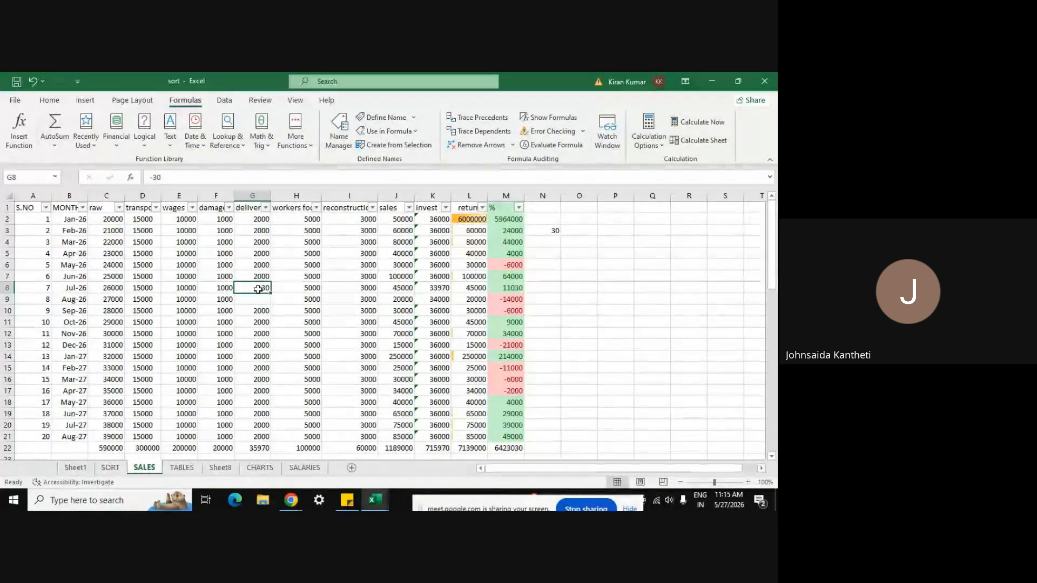
Step: Enter =EXP(G6) in cell N4 from Math & Trig, producing a #NUM! error
click(547, 240)
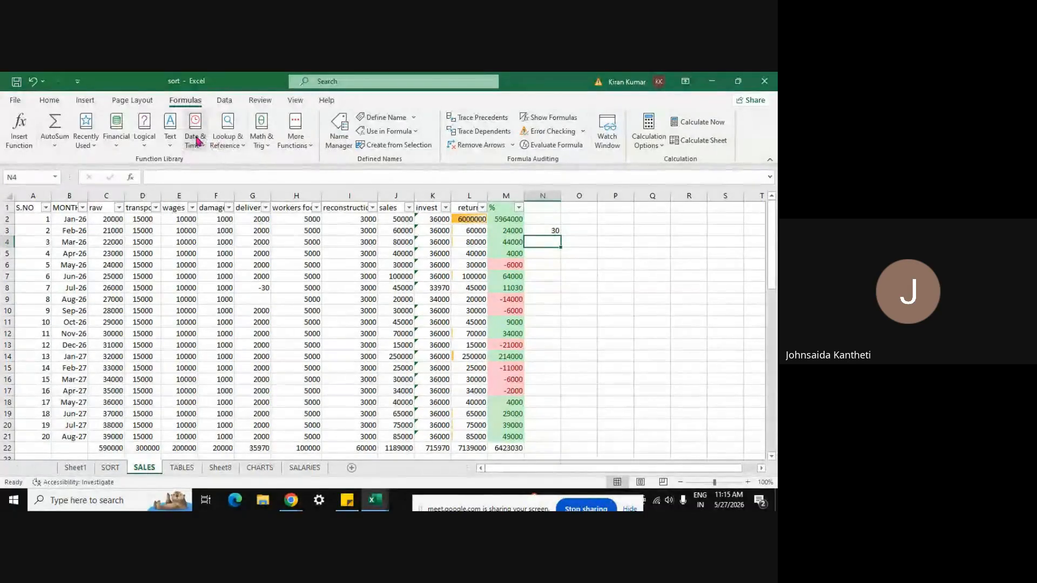
click(266, 143)
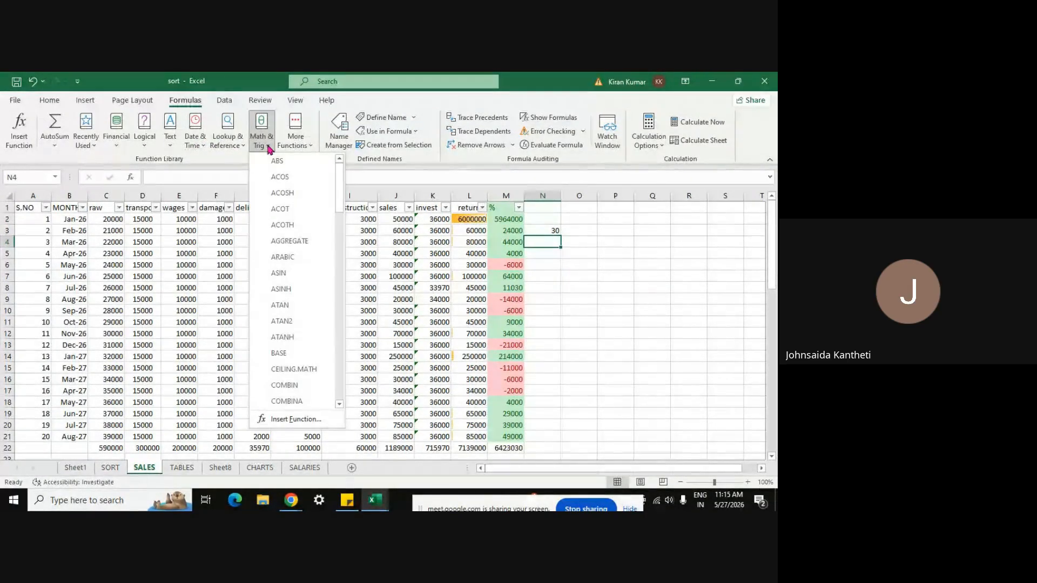
click(339, 350)
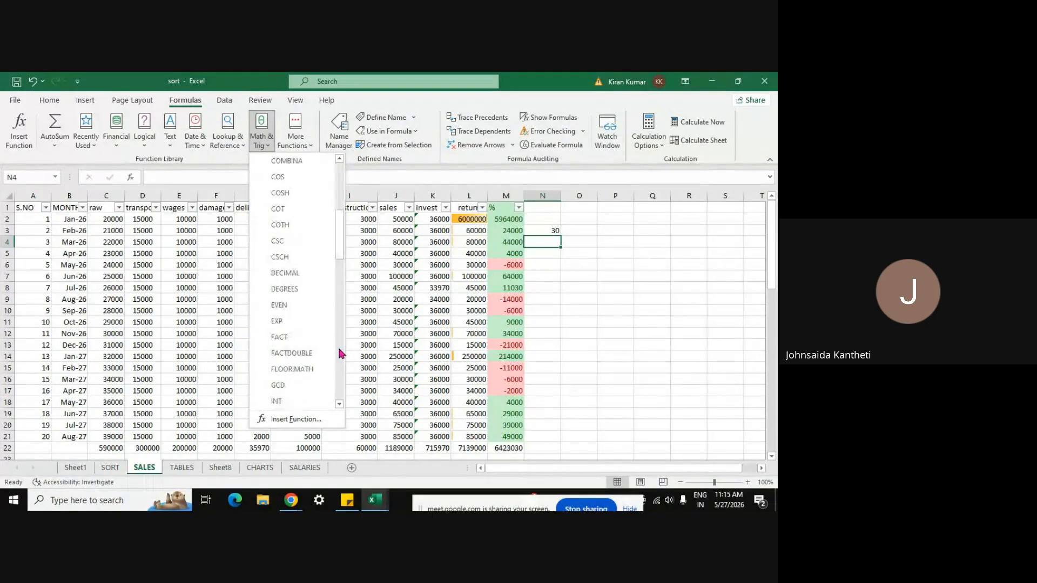
click(277, 322)
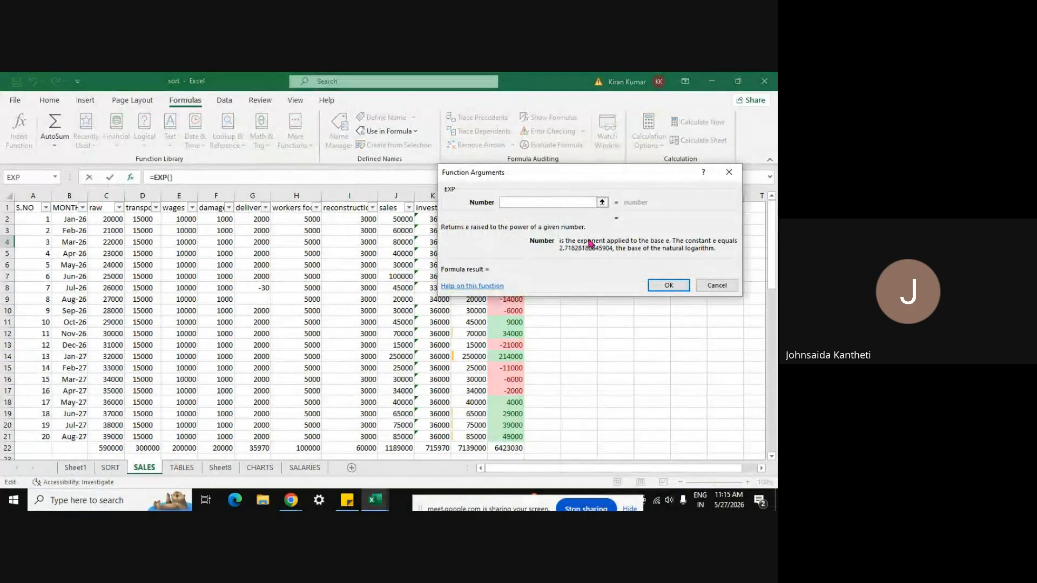
click(602, 202)
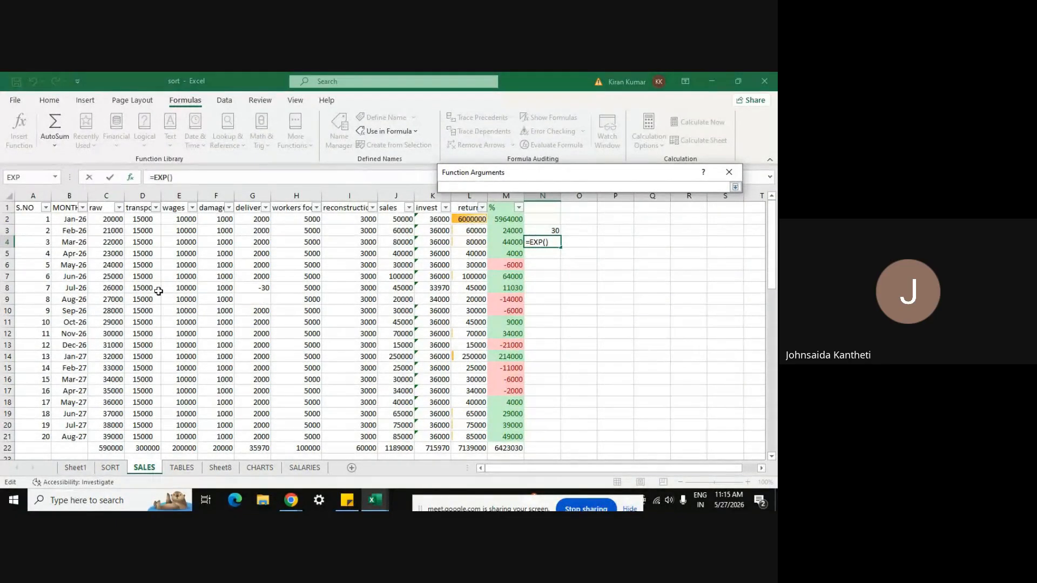
click(260, 265)
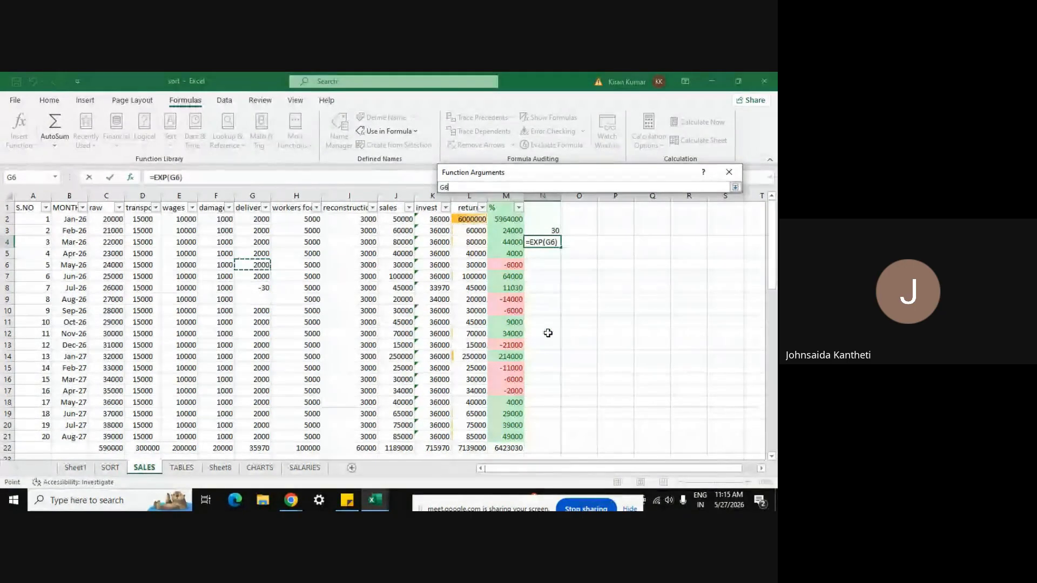
key(Return)
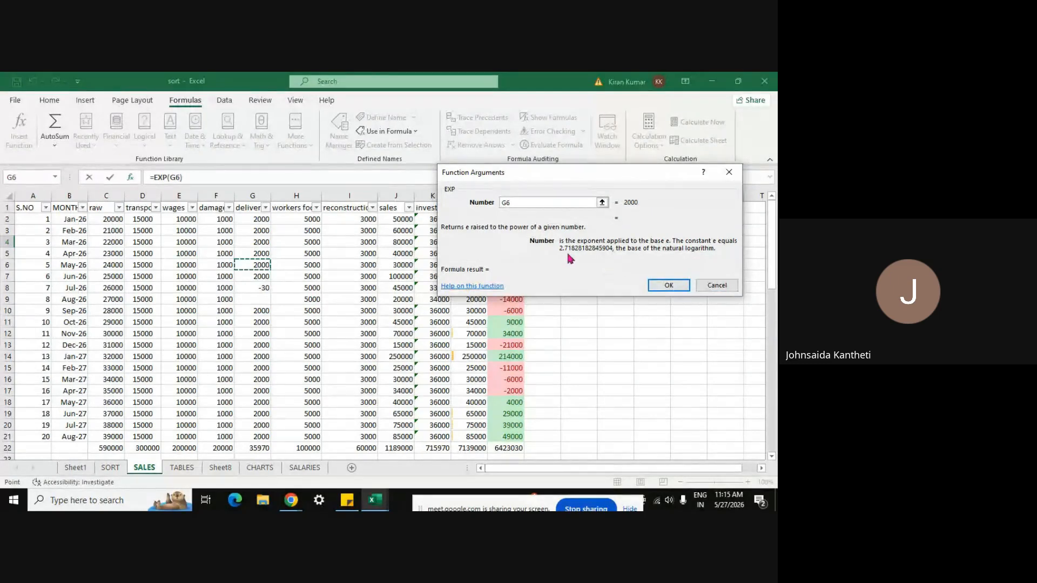
click(668, 285)
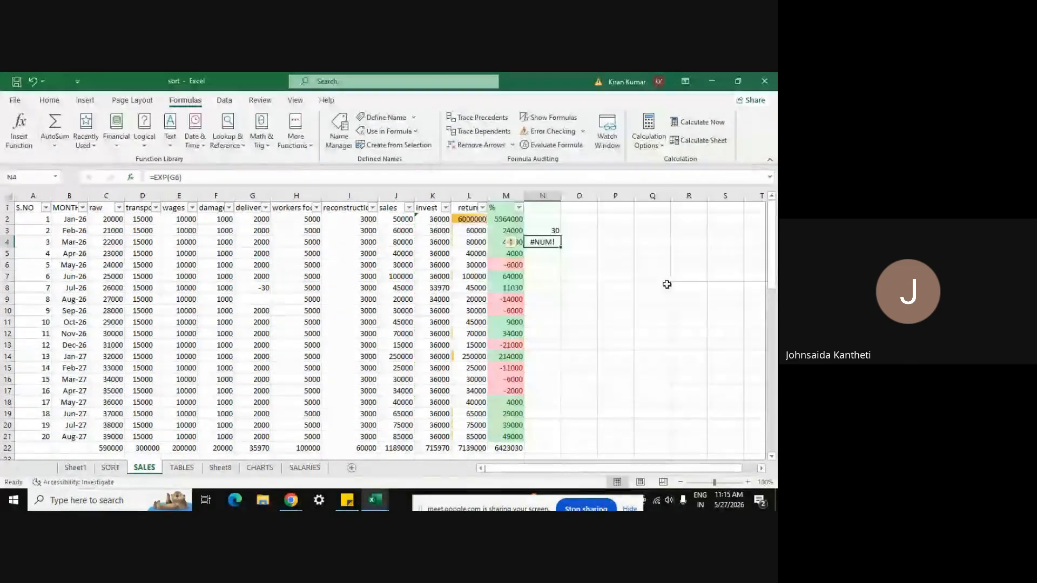
Step: Widen column N, trim N4's formula to =EXP, then delete N4's contents
drag(560, 196, 633, 196)
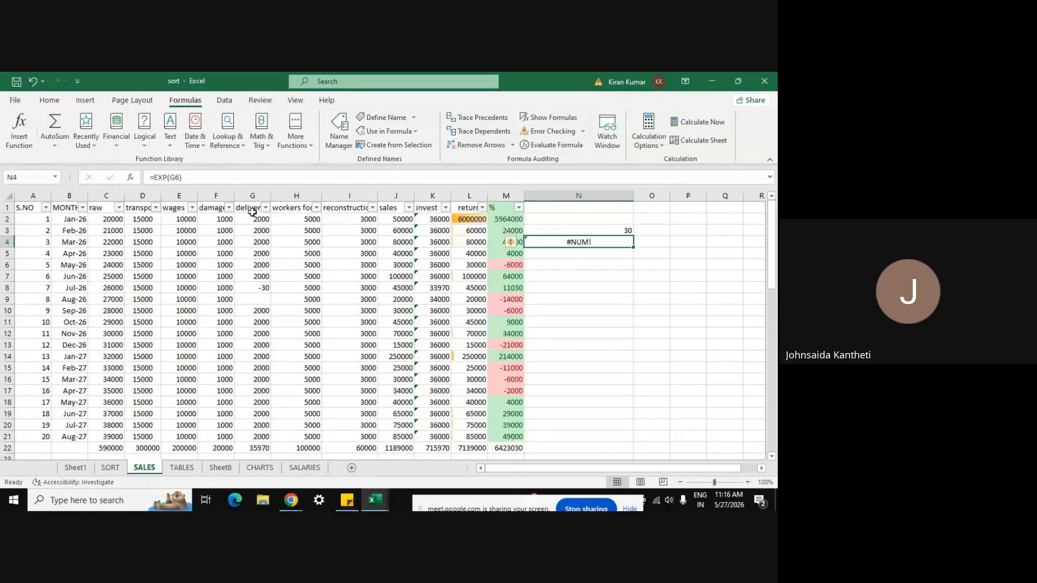
click(189, 177)
key(BackSpace)
key(BackSpace)
key(BackSpace)
key(BackSpace)
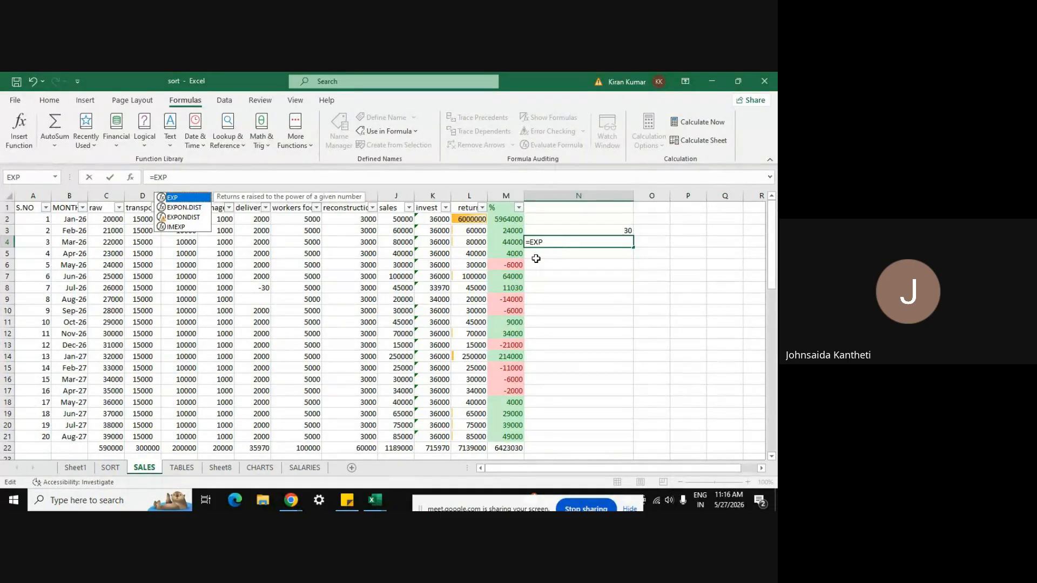
key(Return)
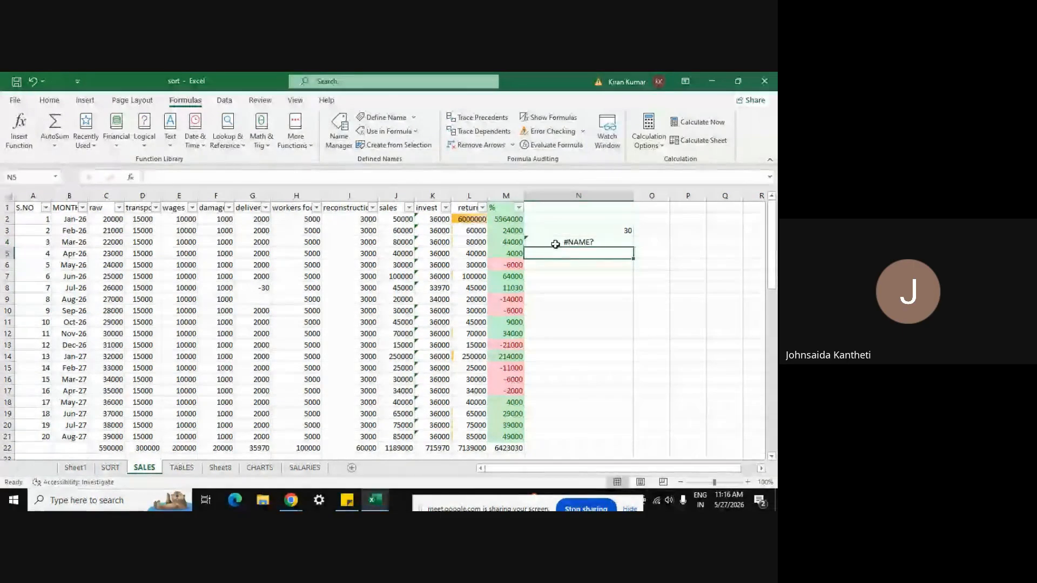
click(566, 241)
key(Delete)
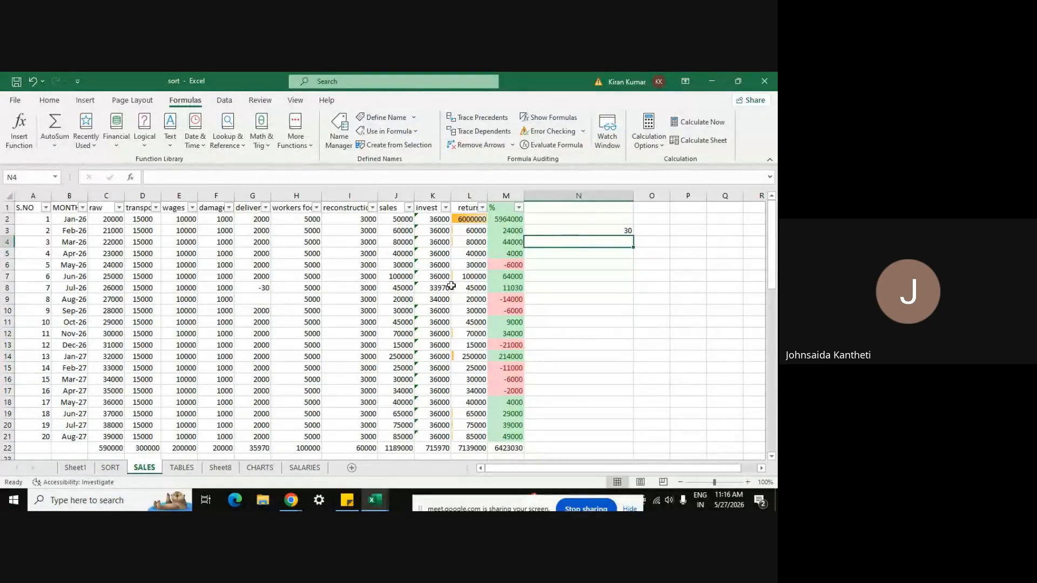
Step: Build =EXP(G8) in cell N4 from Math & Trig, returning 9.35762E-14
click(269, 147)
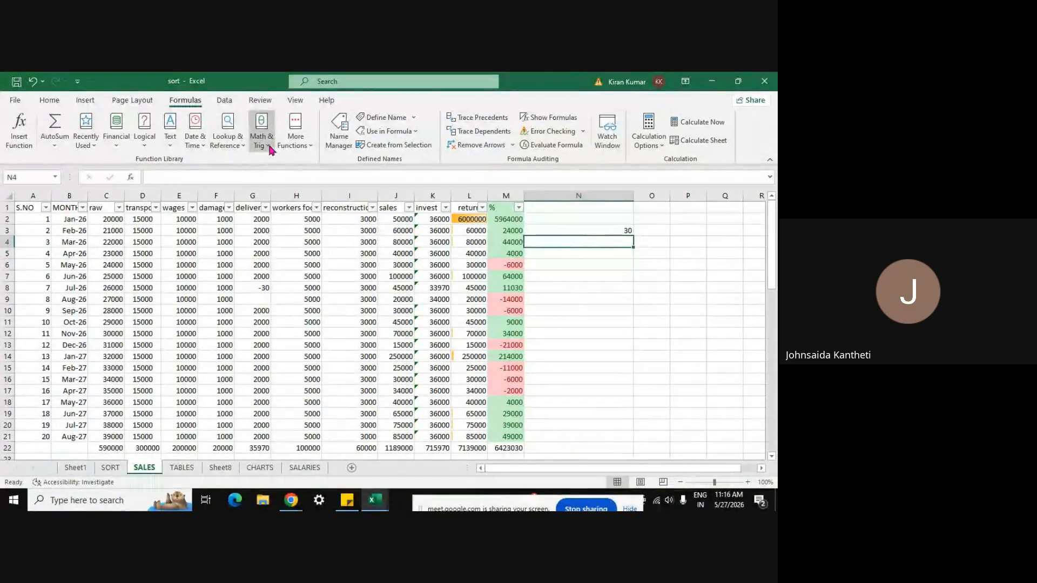
click(339, 292)
click(339, 292)
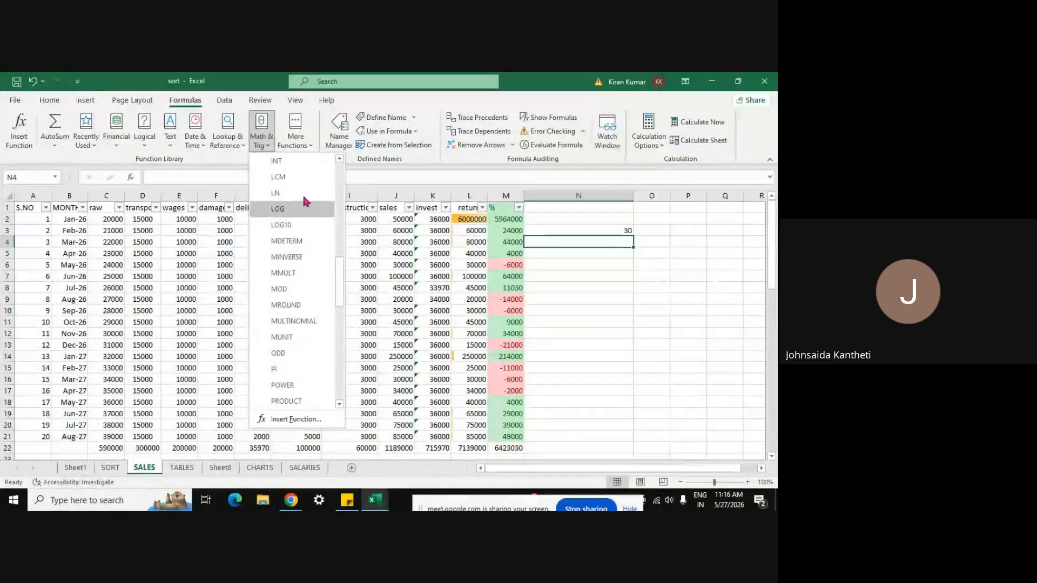
click(339, 199)
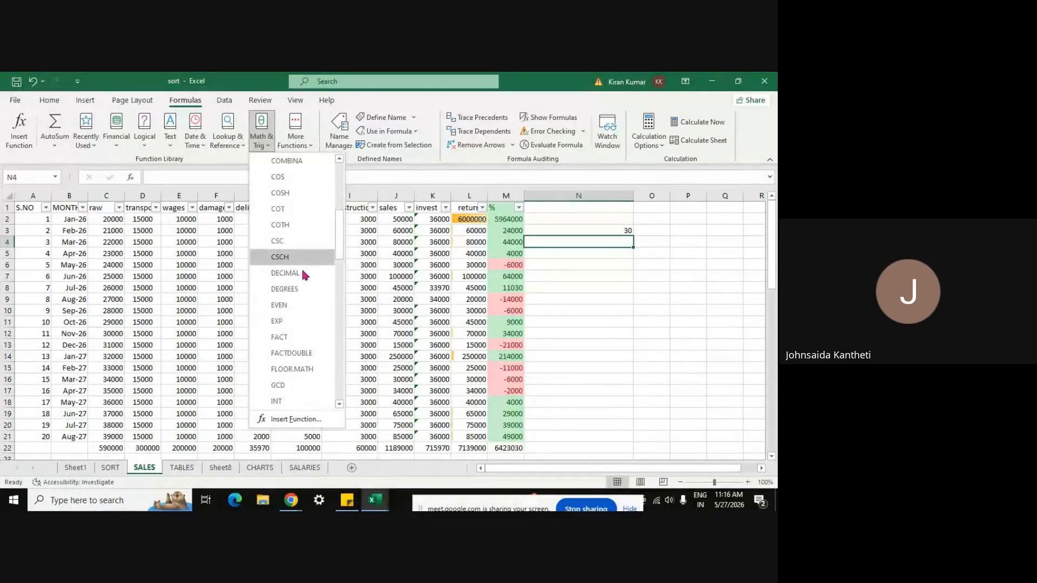
click(285, 321)
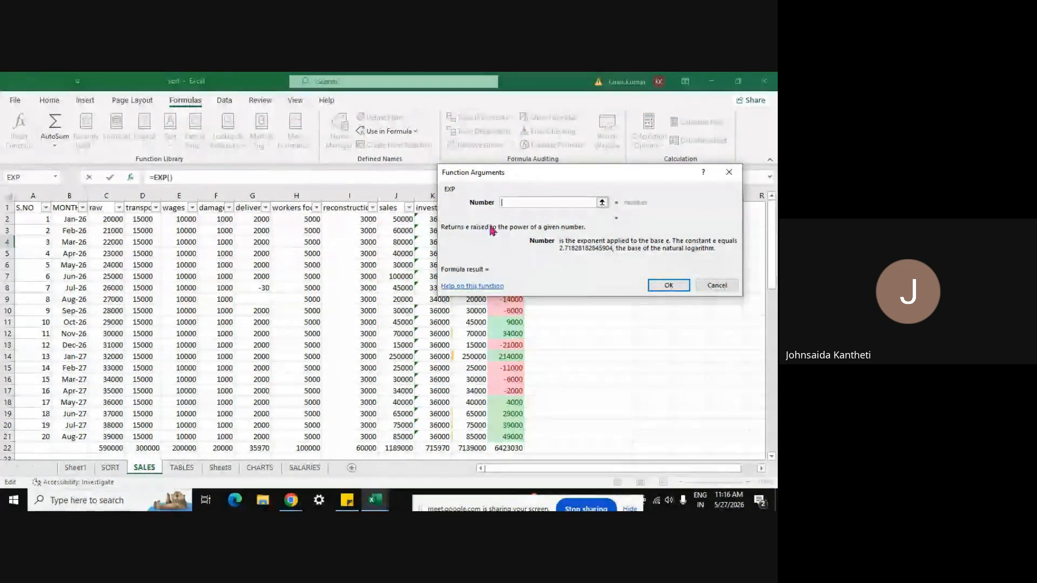
click(602, 203)
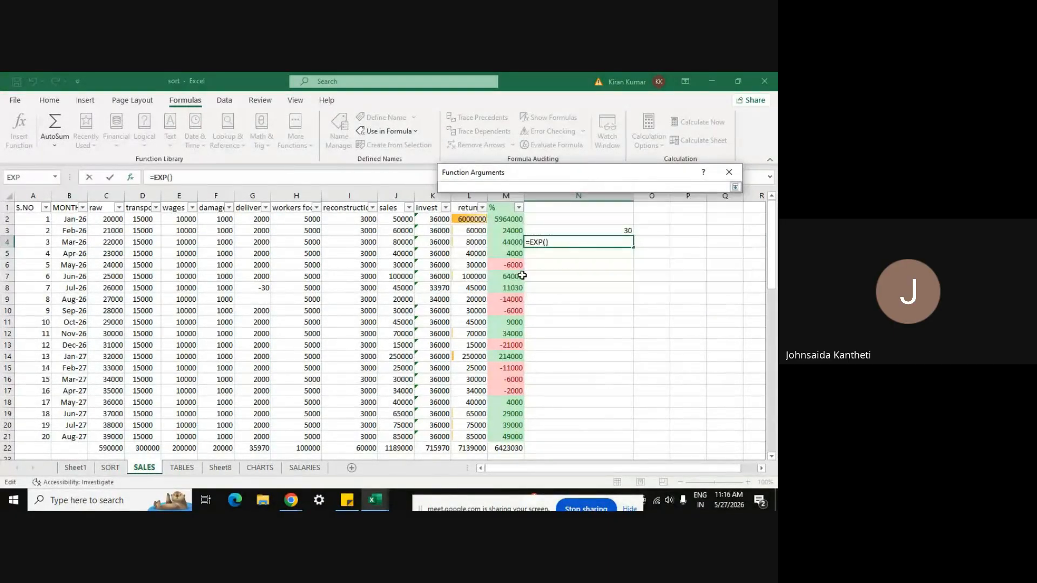
click(264, 289)
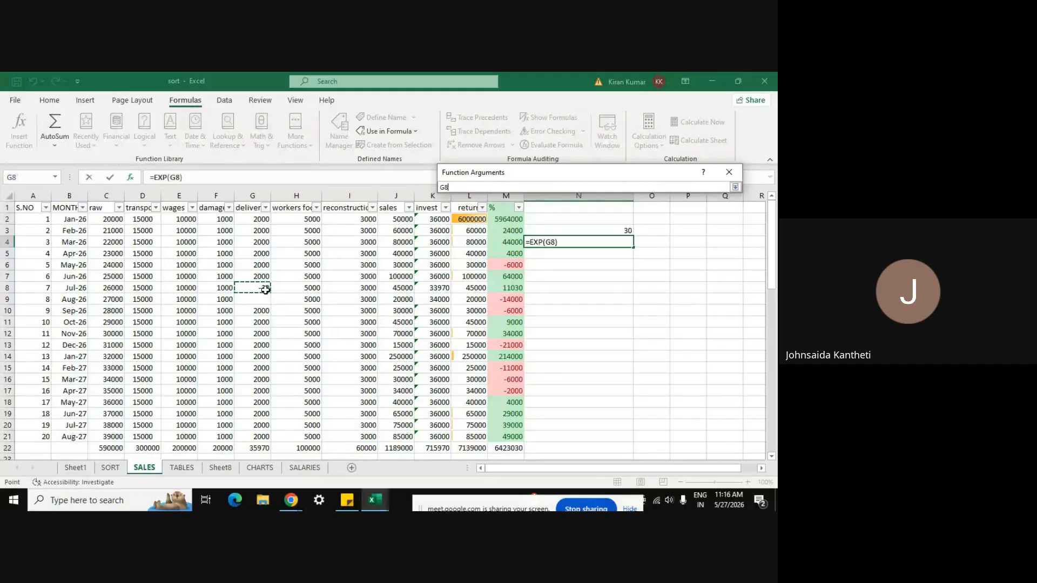
click(735, 186)
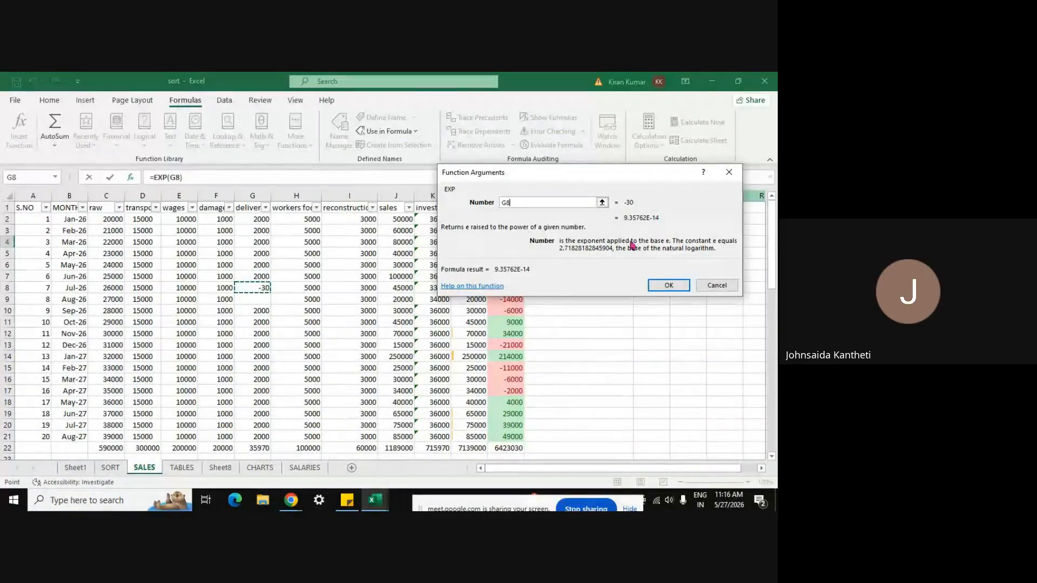
click(667, 285)
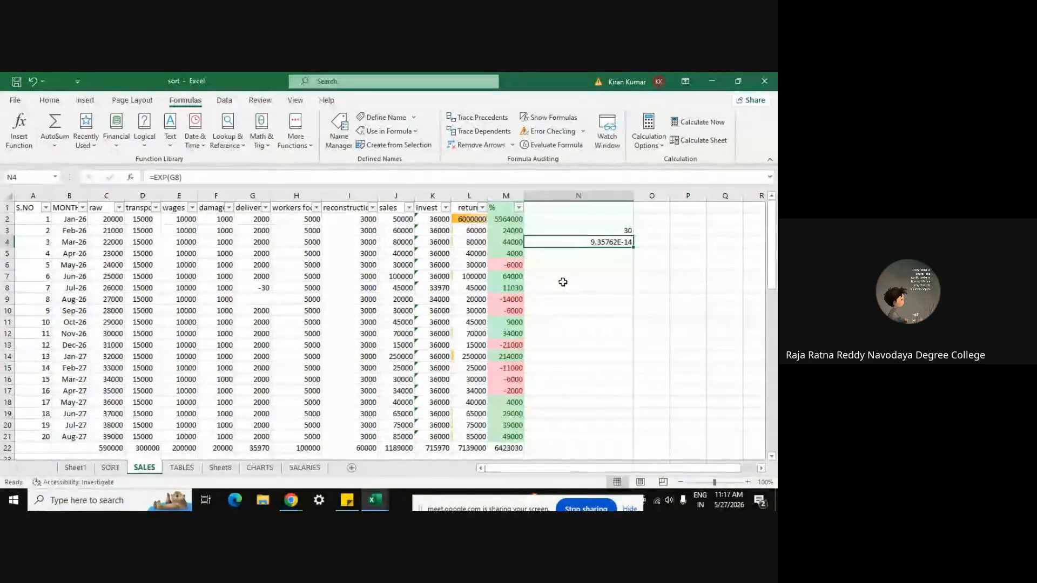
Step: Show the Math & Trig function list and scroll down through it
click(262, 142)
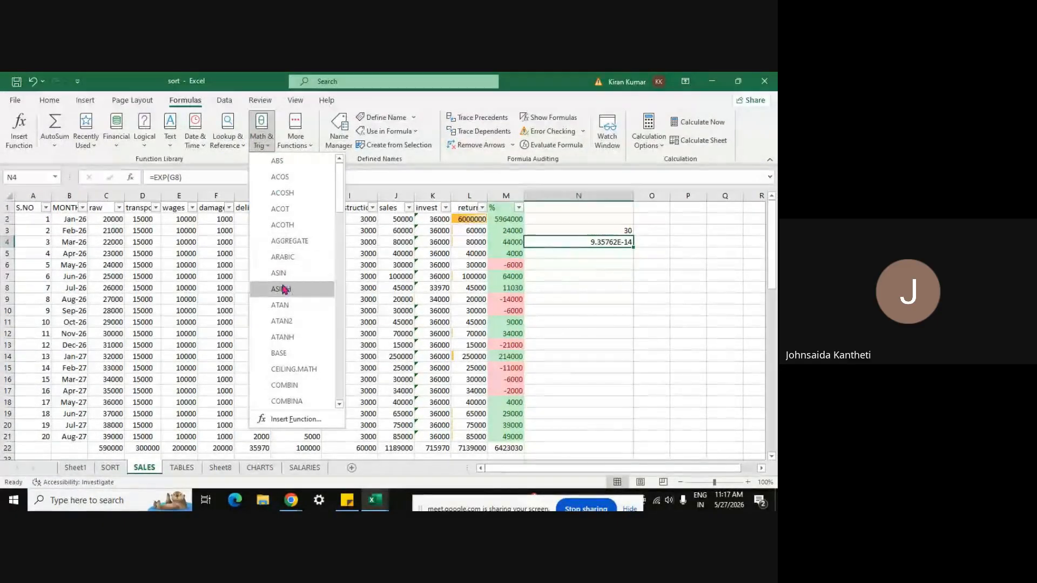
scroll(342, 409, down, 3)
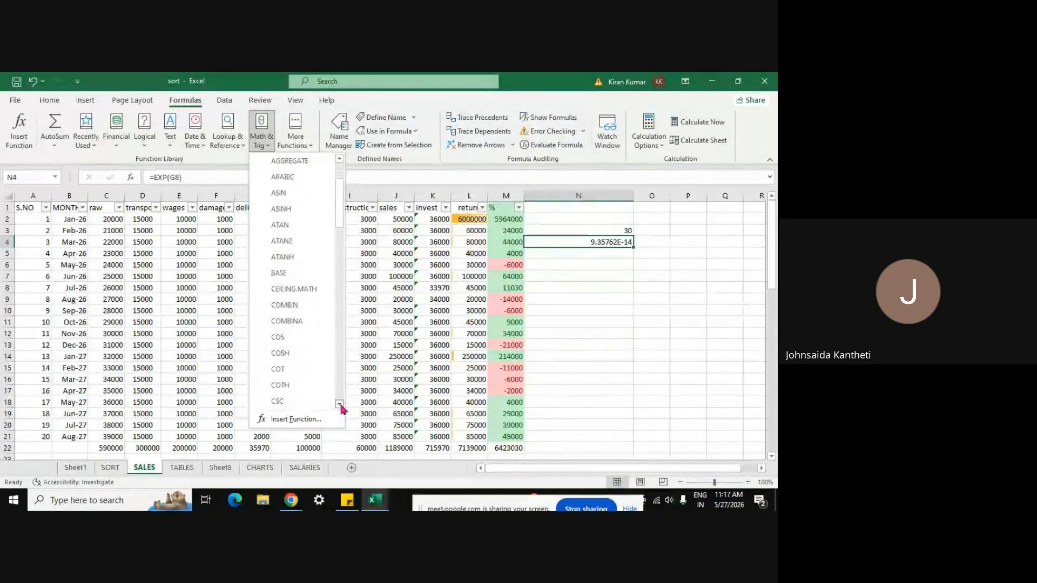
scroll(341, 409, down, 3)
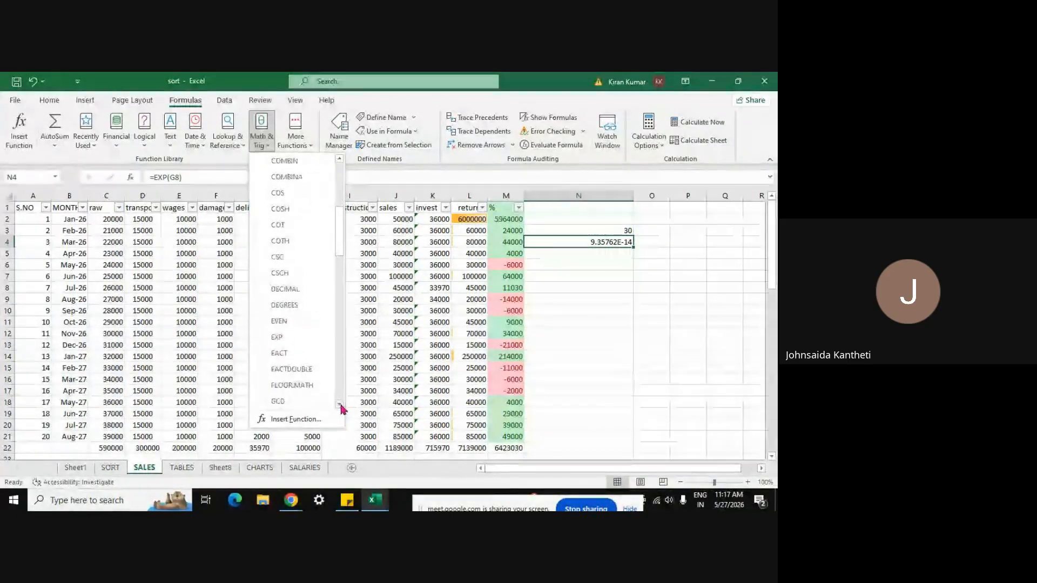
scroll(341, 408, down, 3)
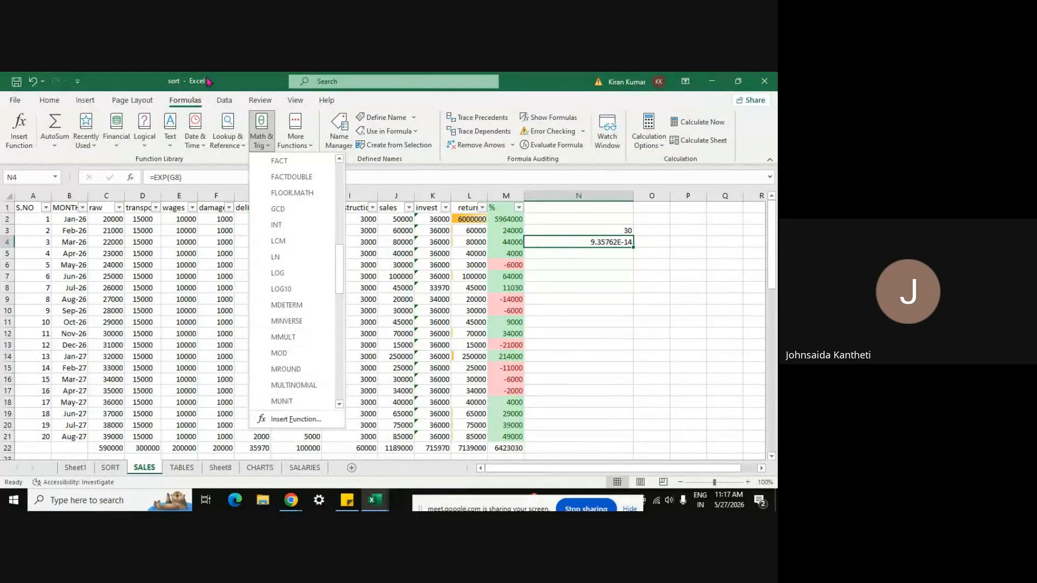
Step: Insert EOMONTH into cell N6 from Recently Used, with N7 as the start date
click(92, 148)
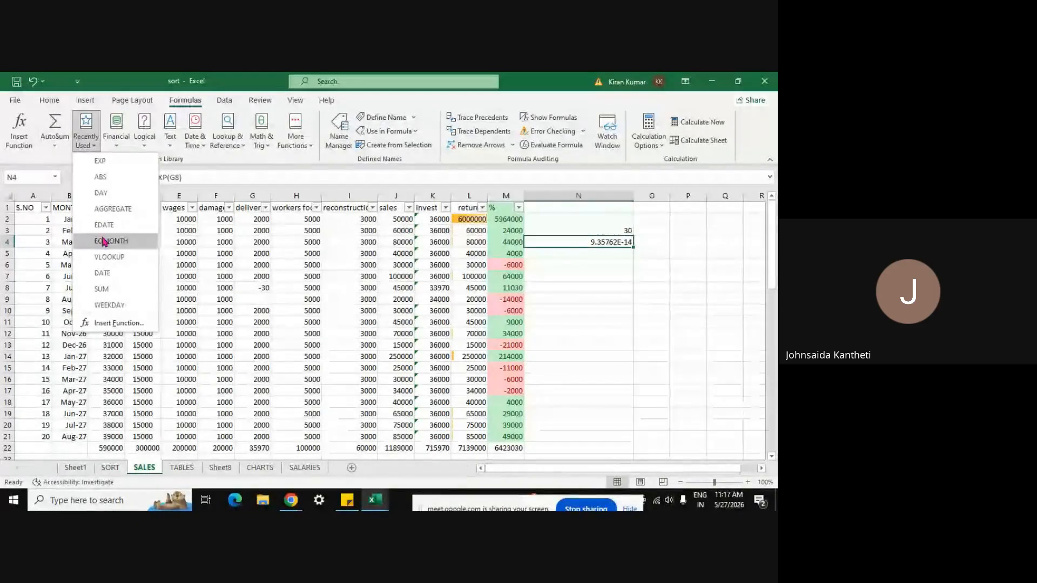
click(576, 257)
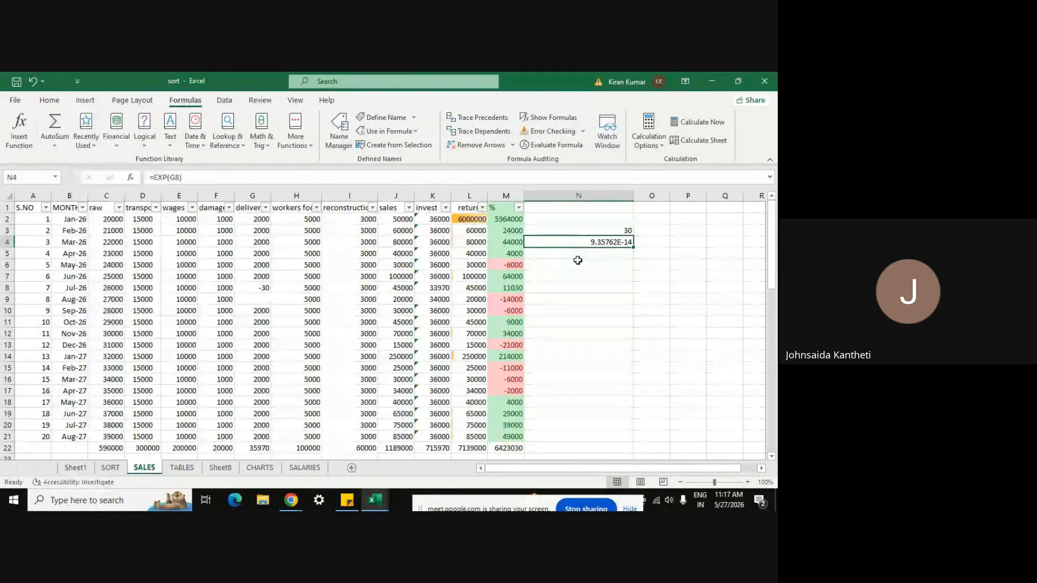
click(577, 263)
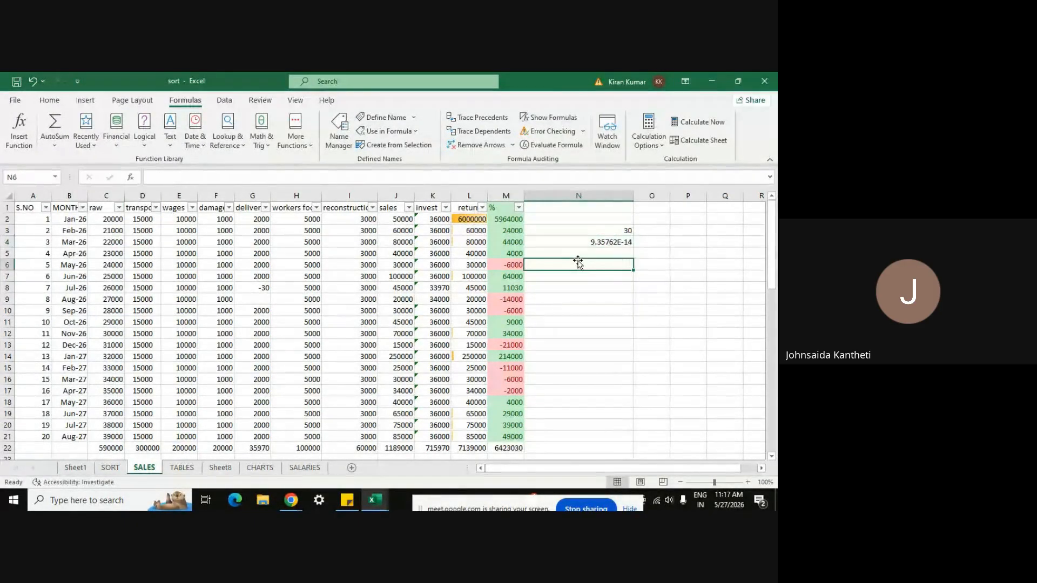
click(86, 132)
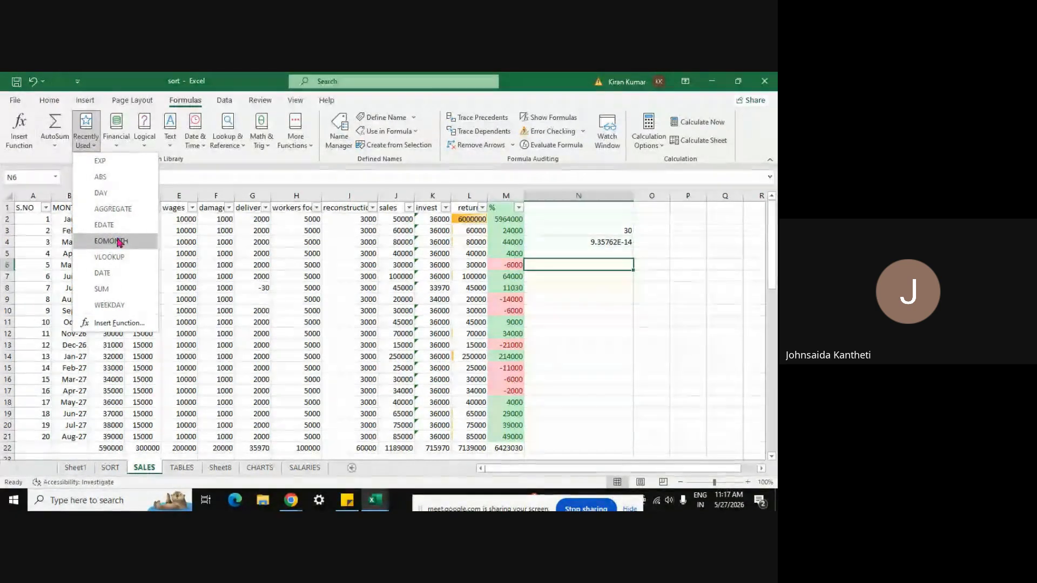
click(113, 240)
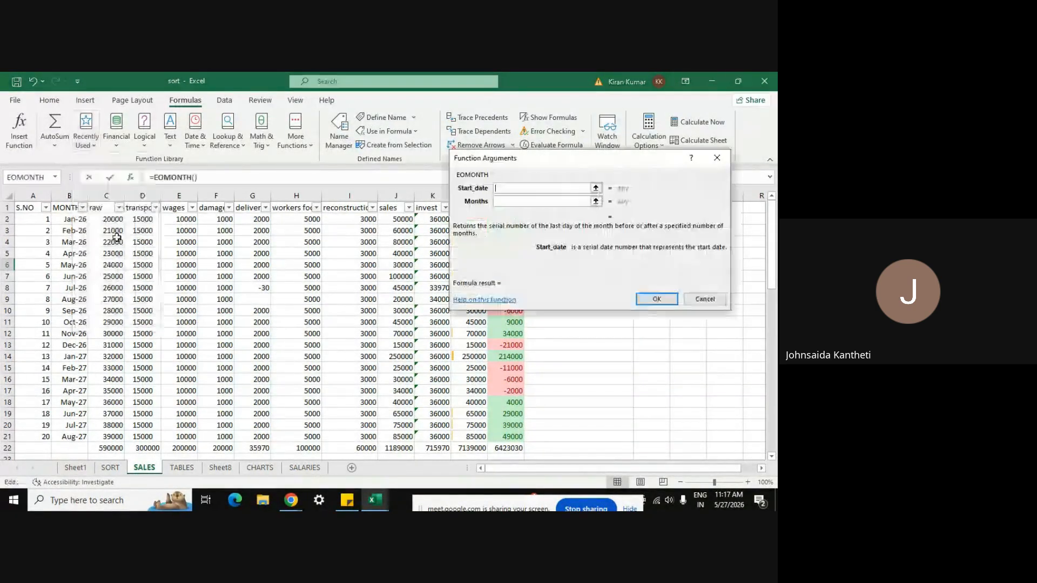
click(595, 188)
click(555, 277)
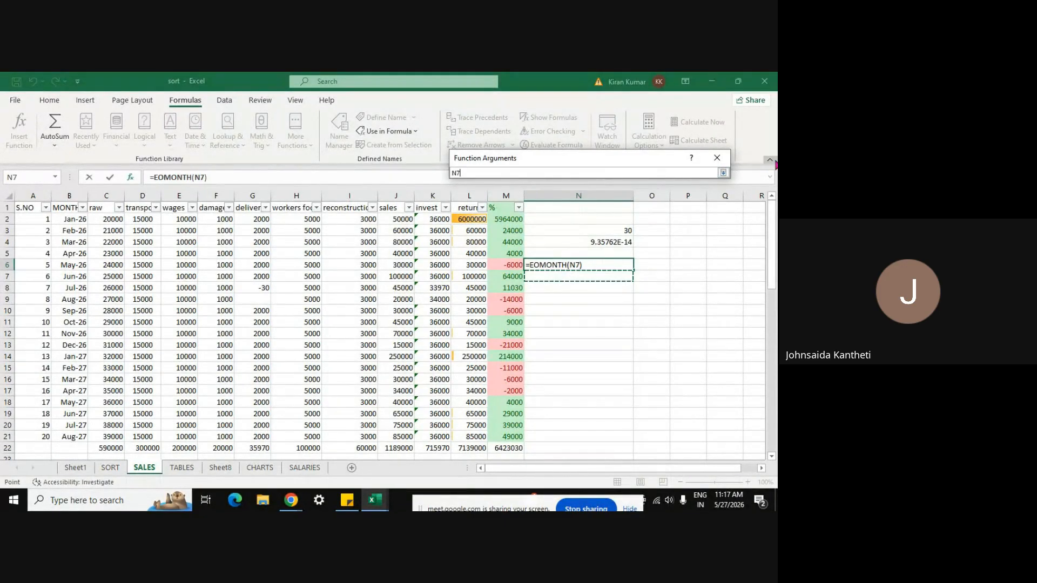
key(Return)
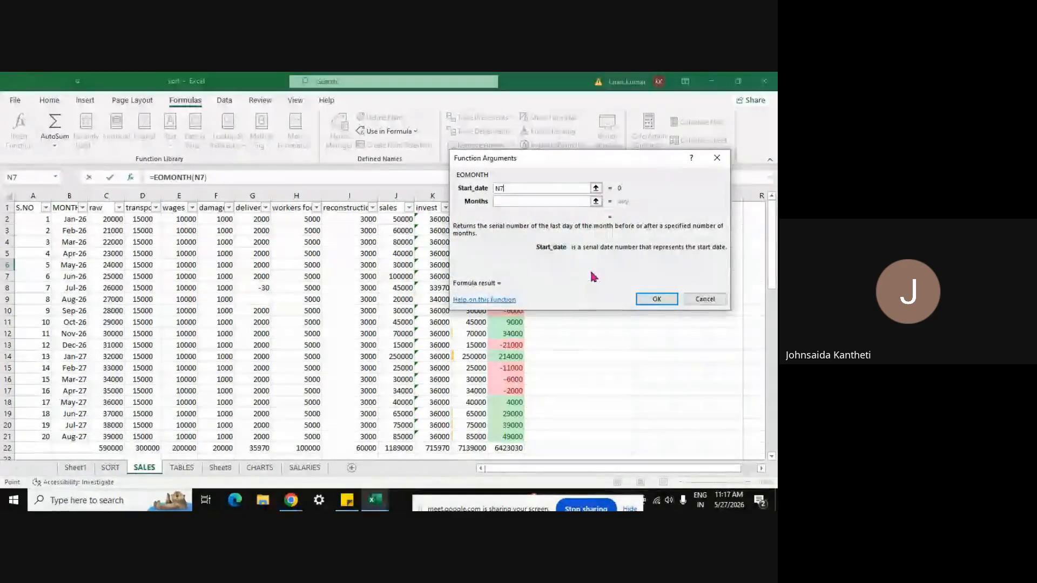
Step: Use N8 as the months argument and confirm the EOMONTH formula in N6
click(521, 202)
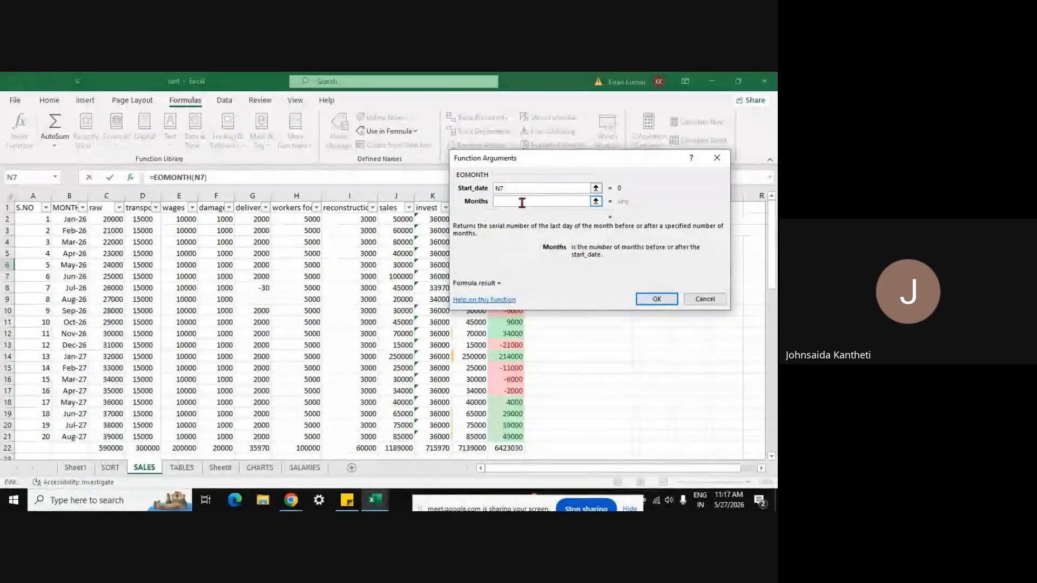
click(595, 202)
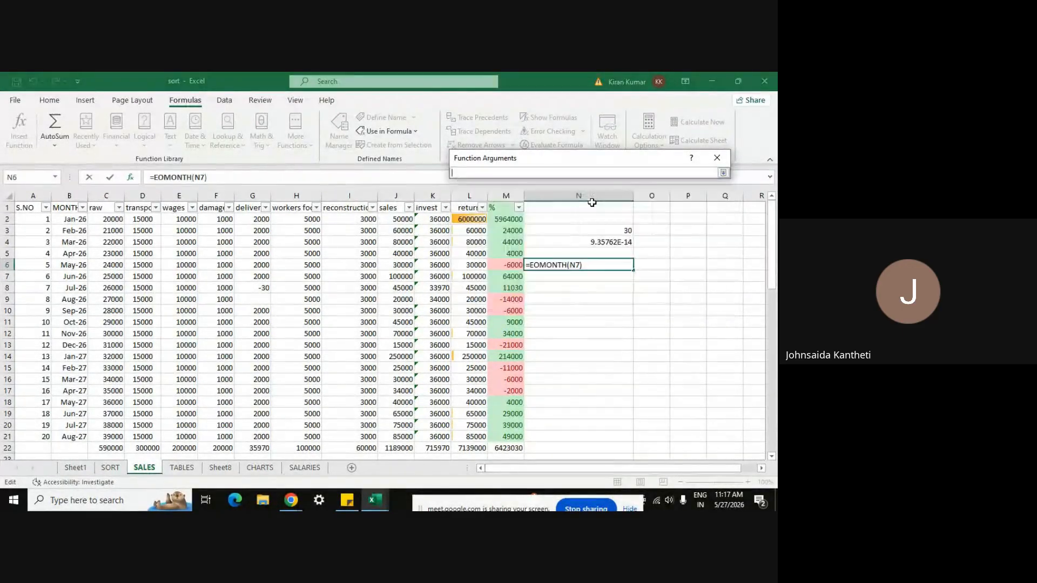
click(561, 289)
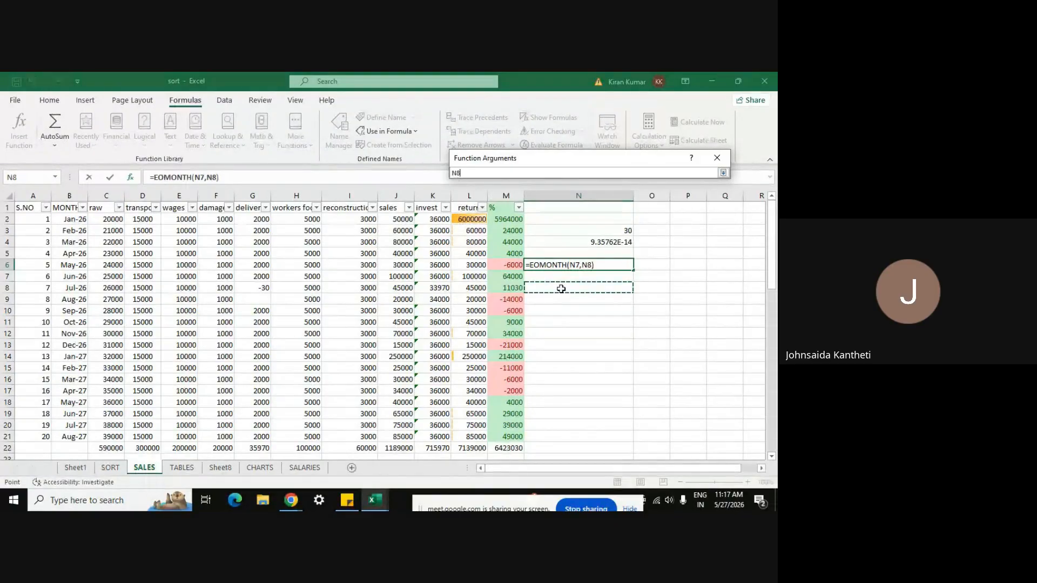
key(Return)
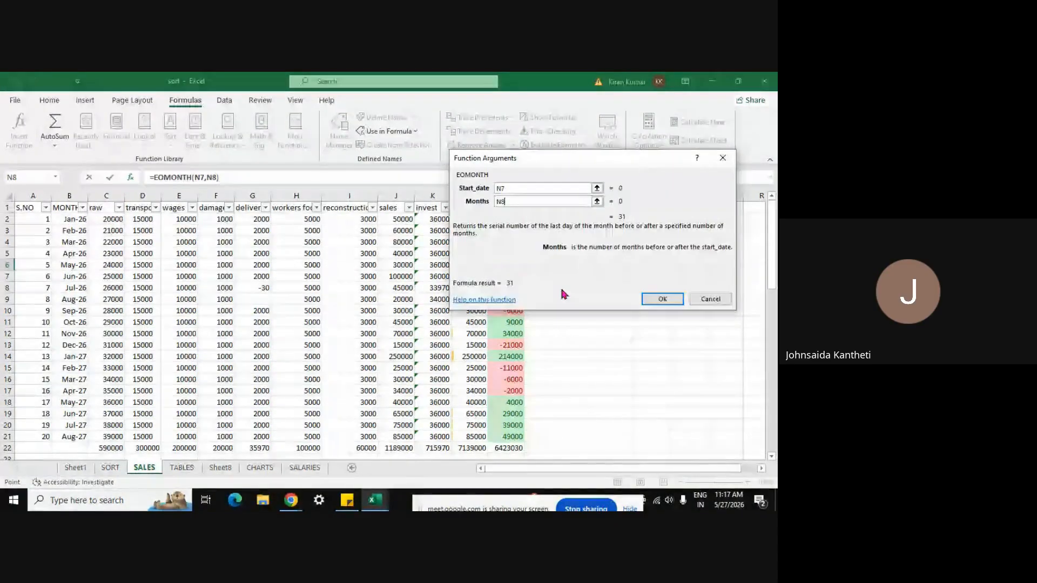
click(669, 300)
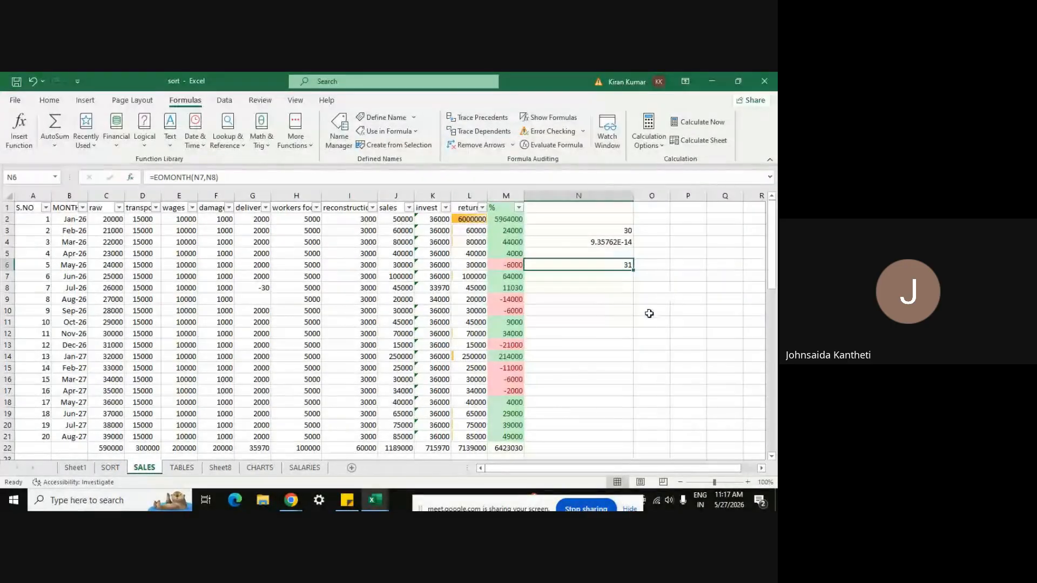
Step: Inspect the N6 formula and try months values of 4, then 1, in N8
click(604, 253)
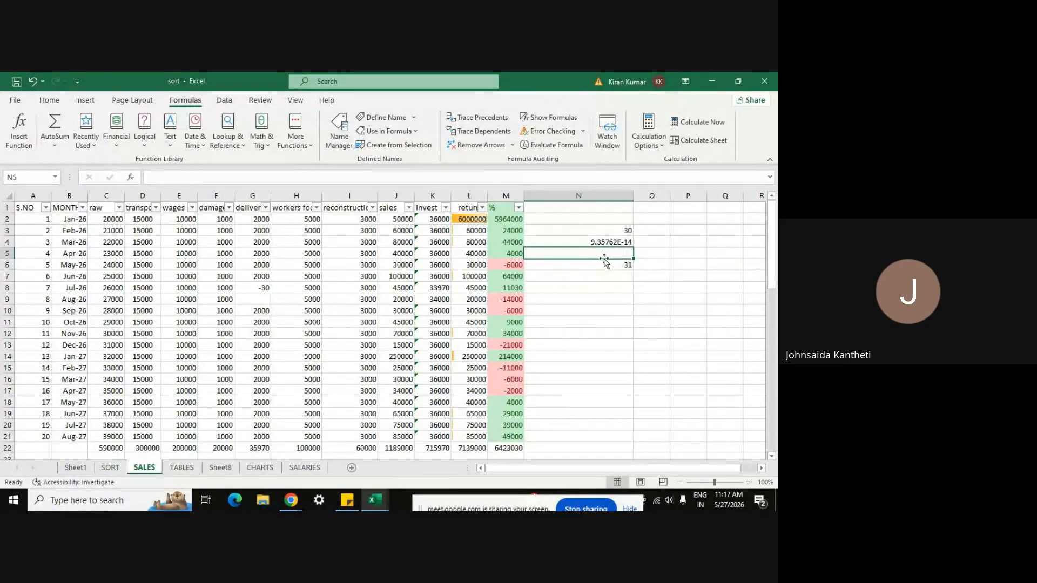
click(605, 262)
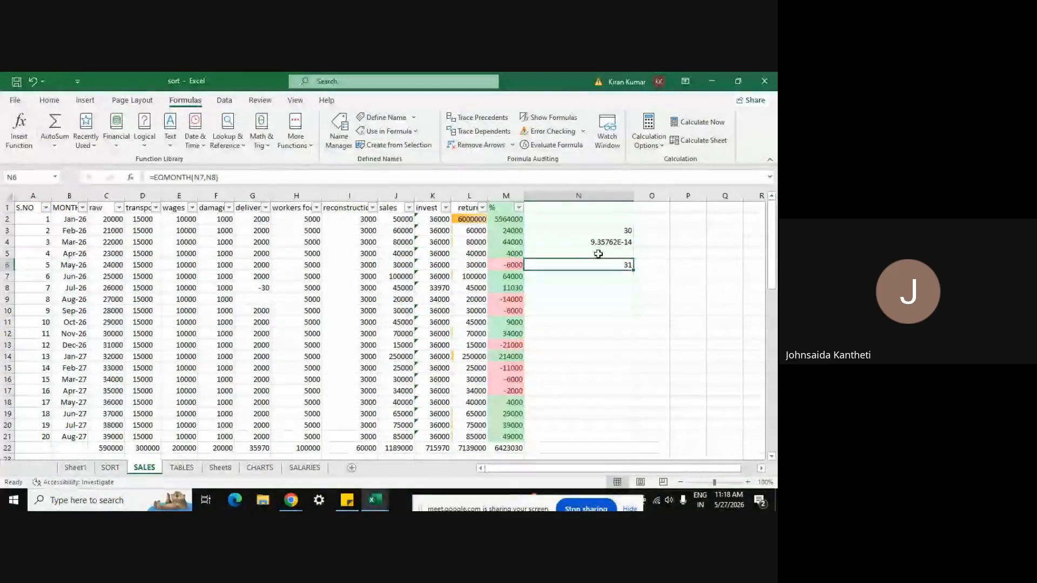
click(617, 277)
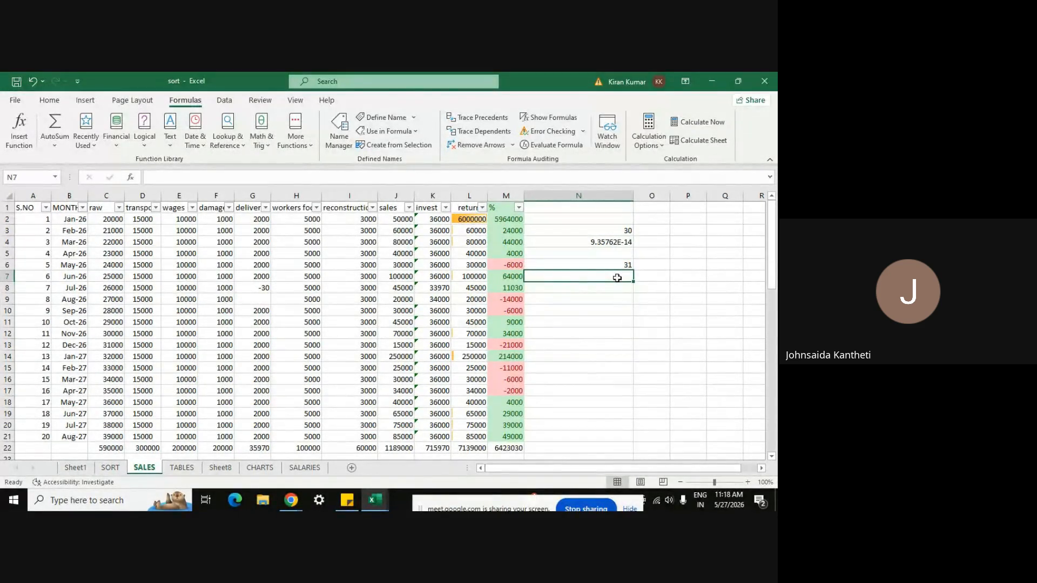
click(618, 287)
click(612, 277)
click(614, 285)
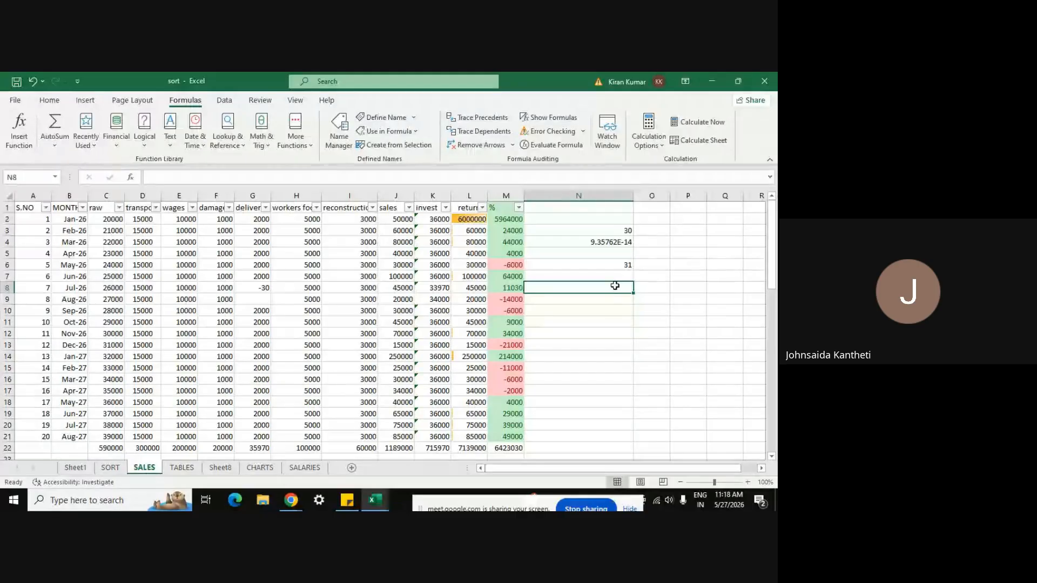
text(4)
key(Return)
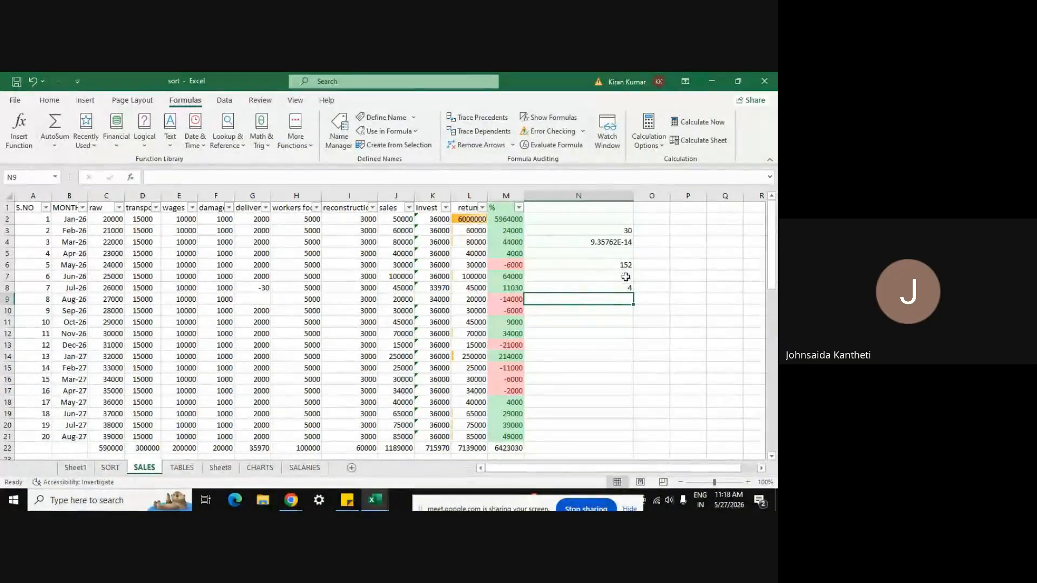
click(613, 286)
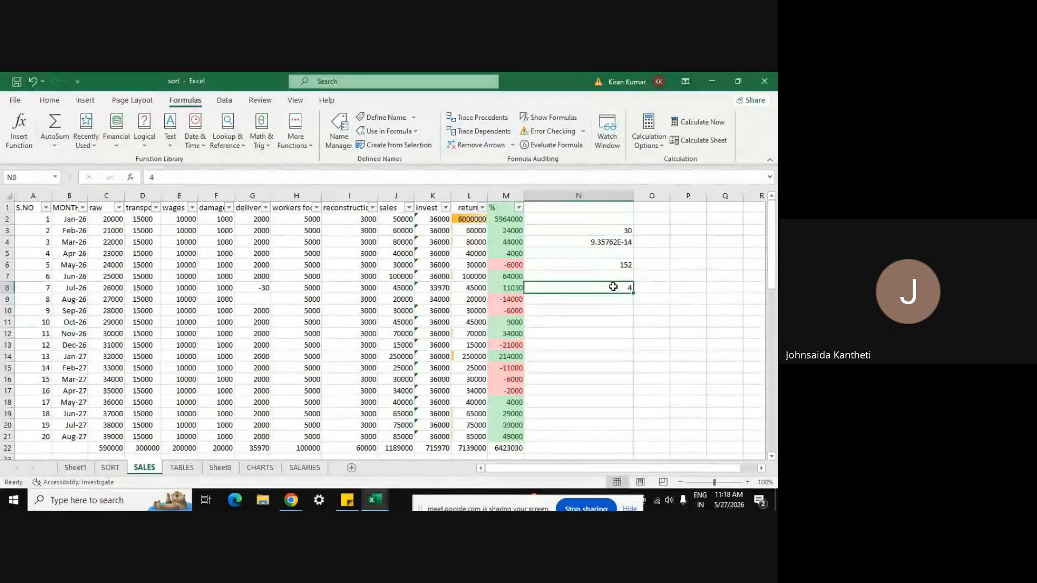
text(15)
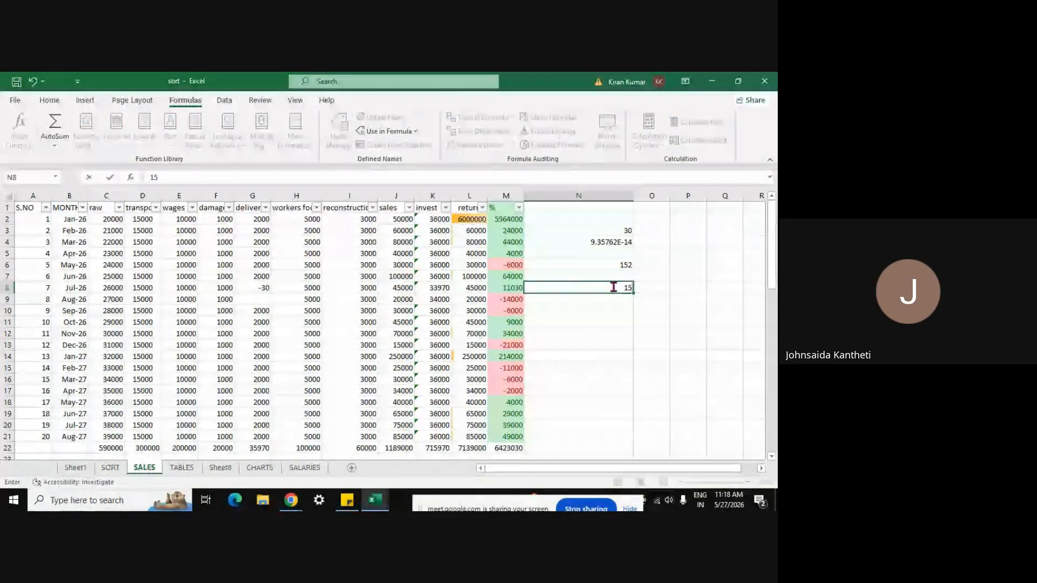
key(Return)
click(627, 287)
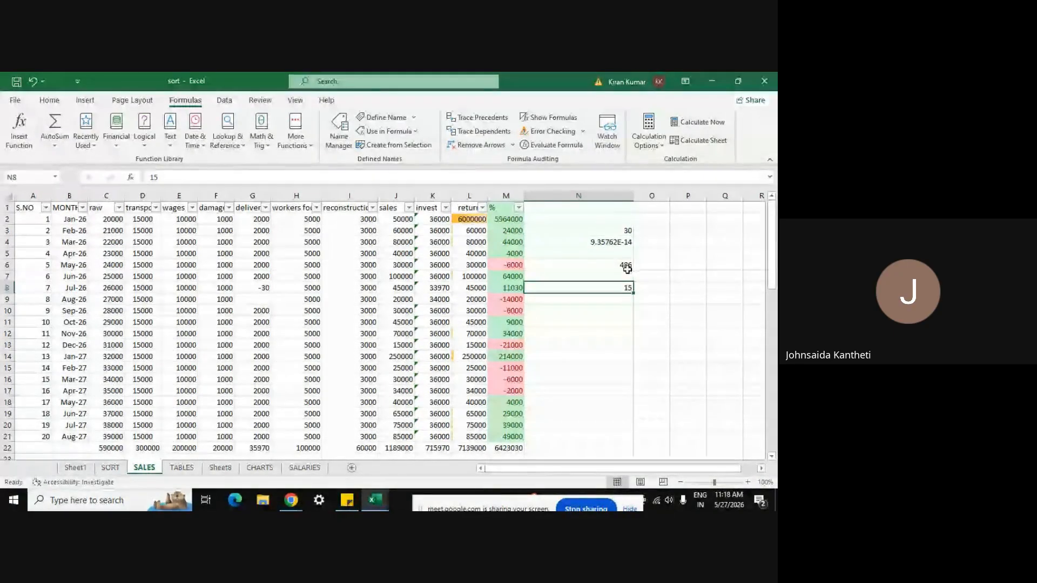
Step: Set N7 to 1 and N8 to 36 so N6 returns 1127
click(613, 275)
text(1)
key(Return)
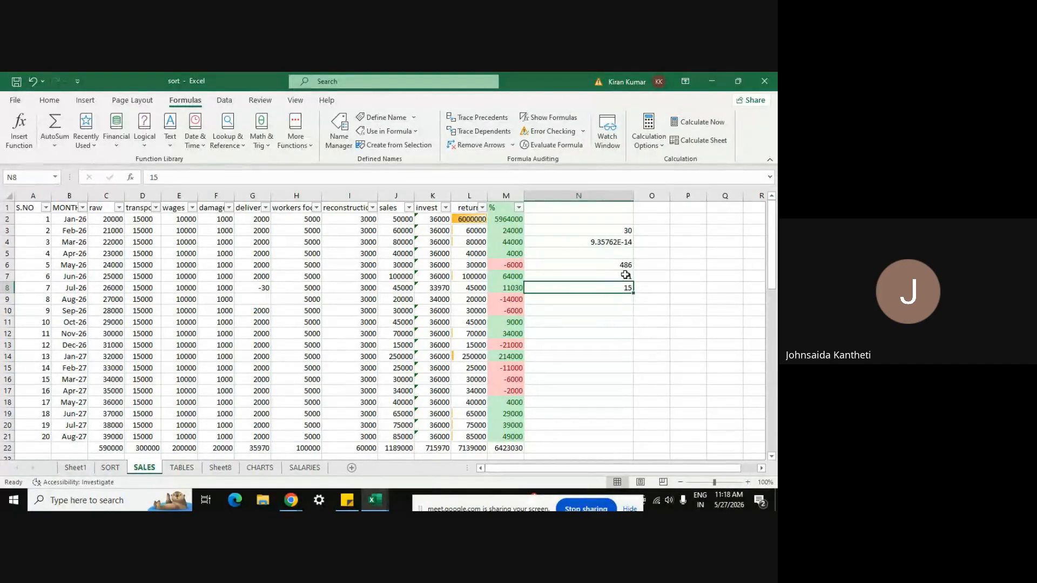
click(625, 267)
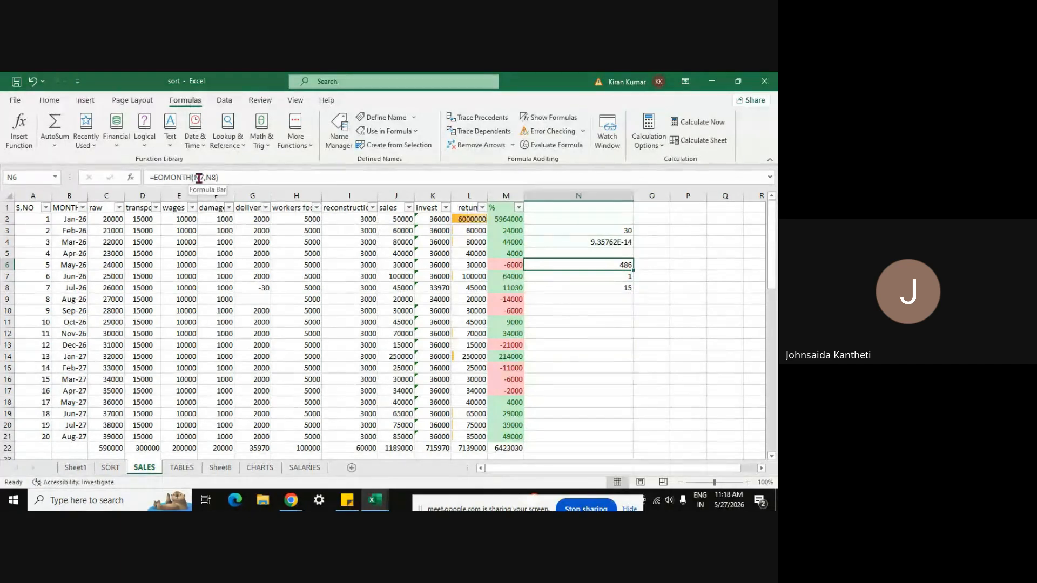
click(621, 287)
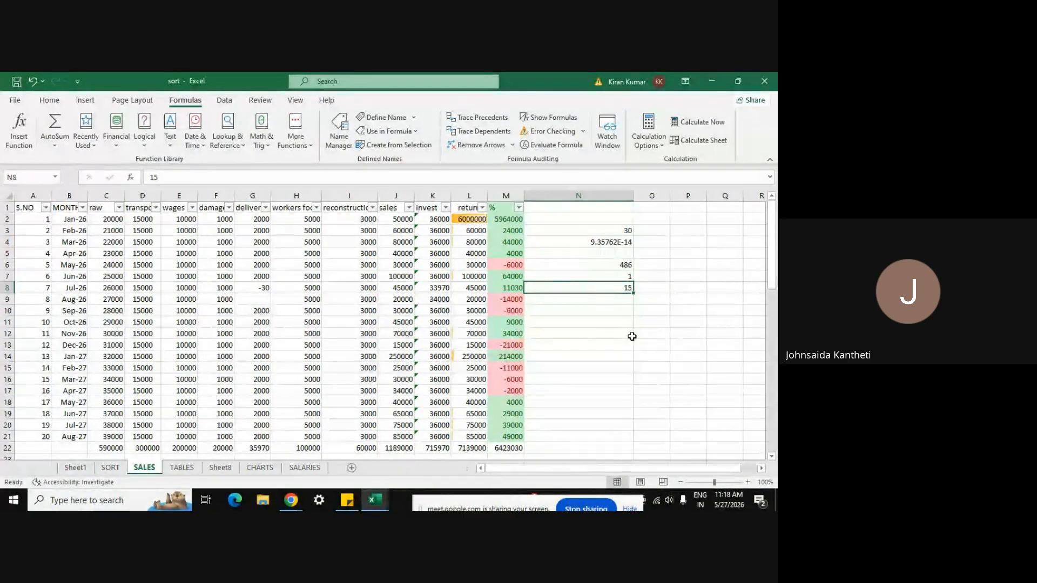
text(36)
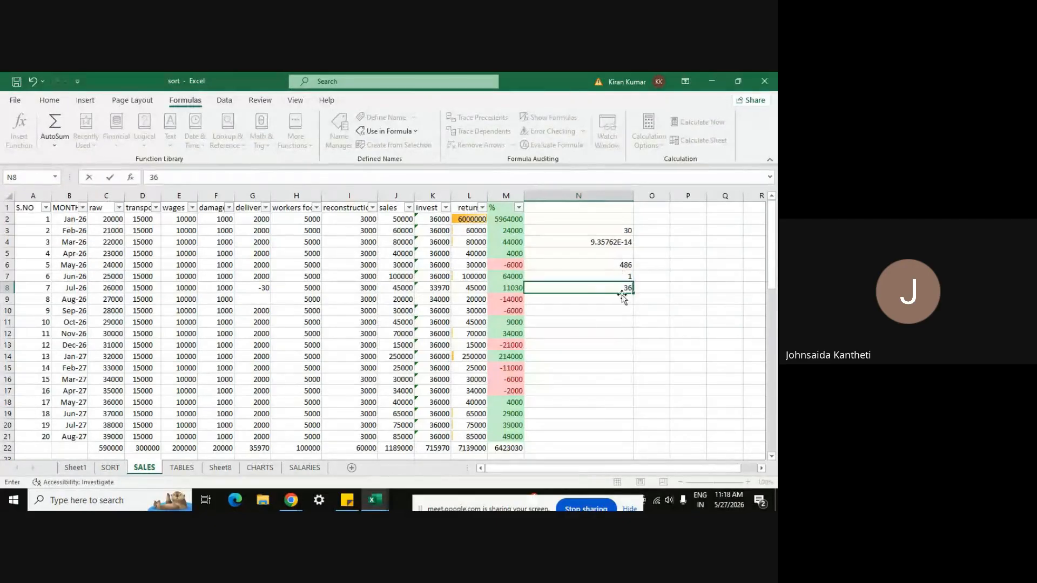
key(Return)
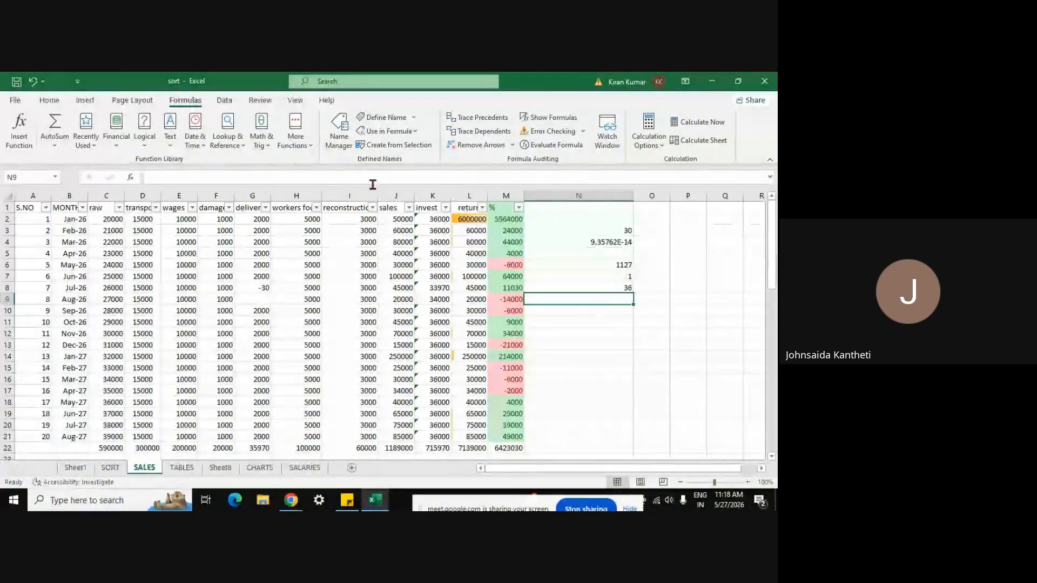
click(97, 147)
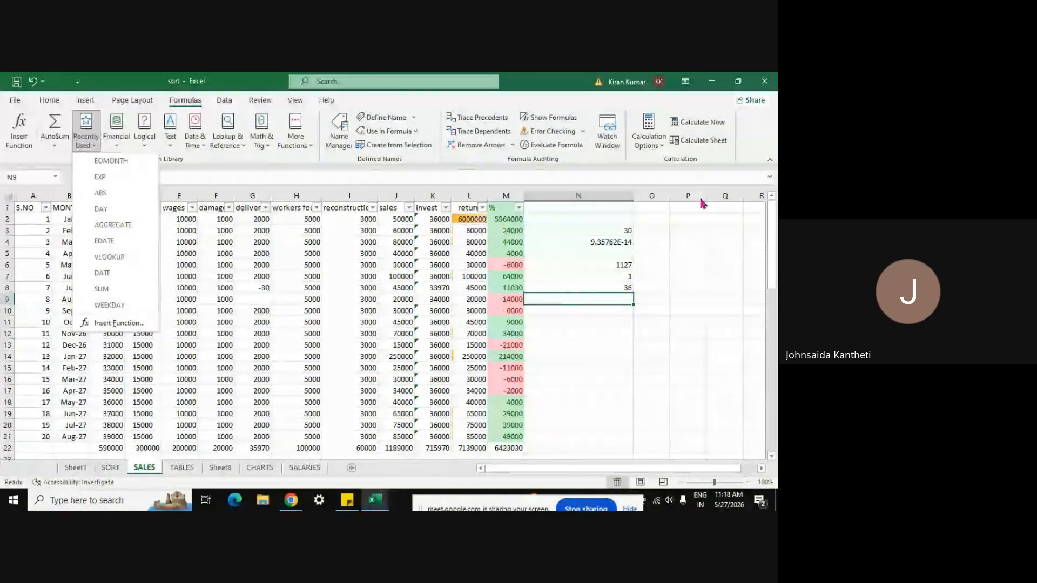
Step: Add a blank Sheet2 and start an EDATE function in cell D3
click(352, 467)
click(352, 468)
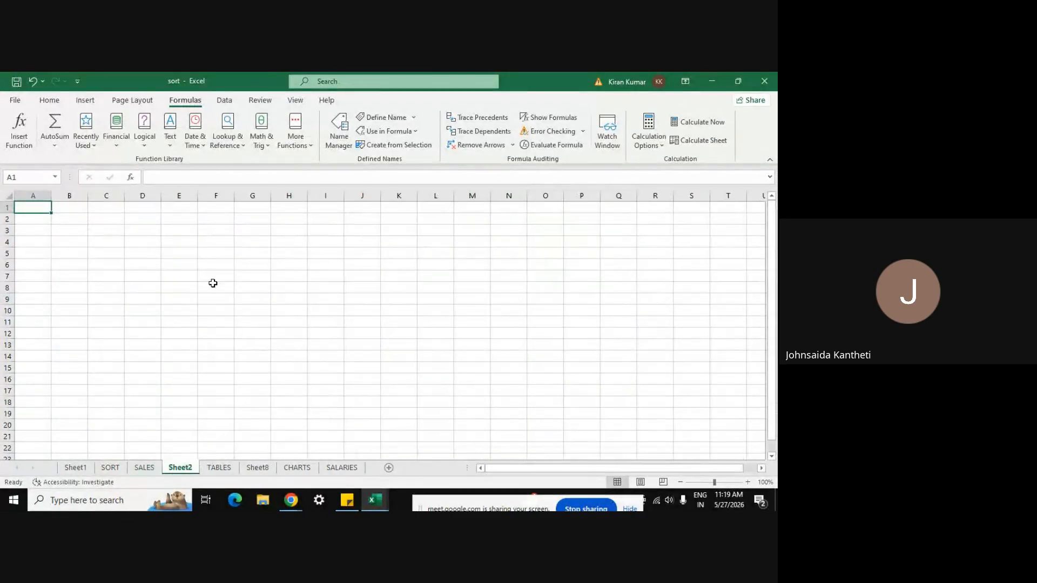
click(145, 235)
click(95, 147)
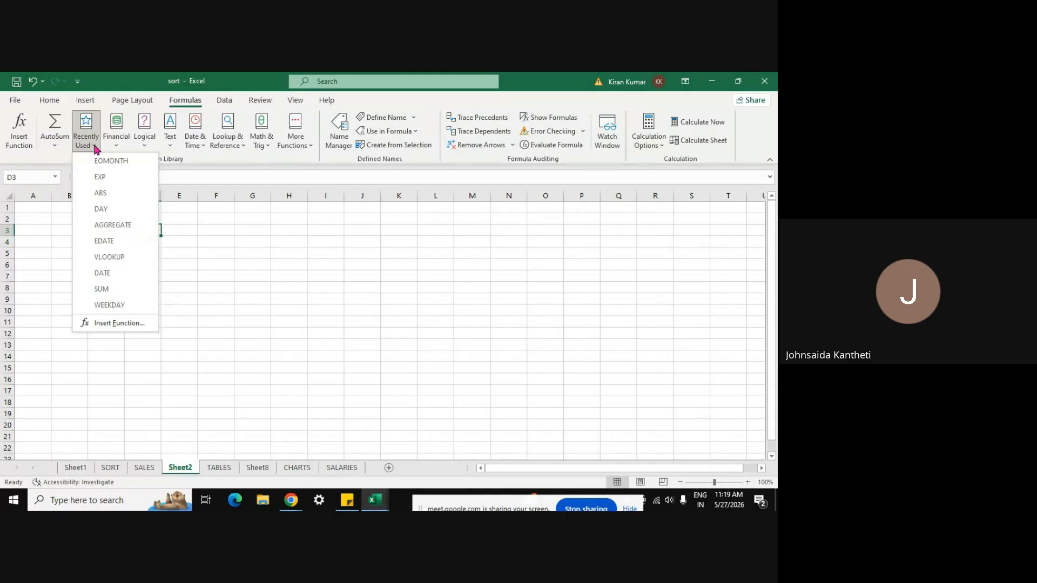
click(118, 241)
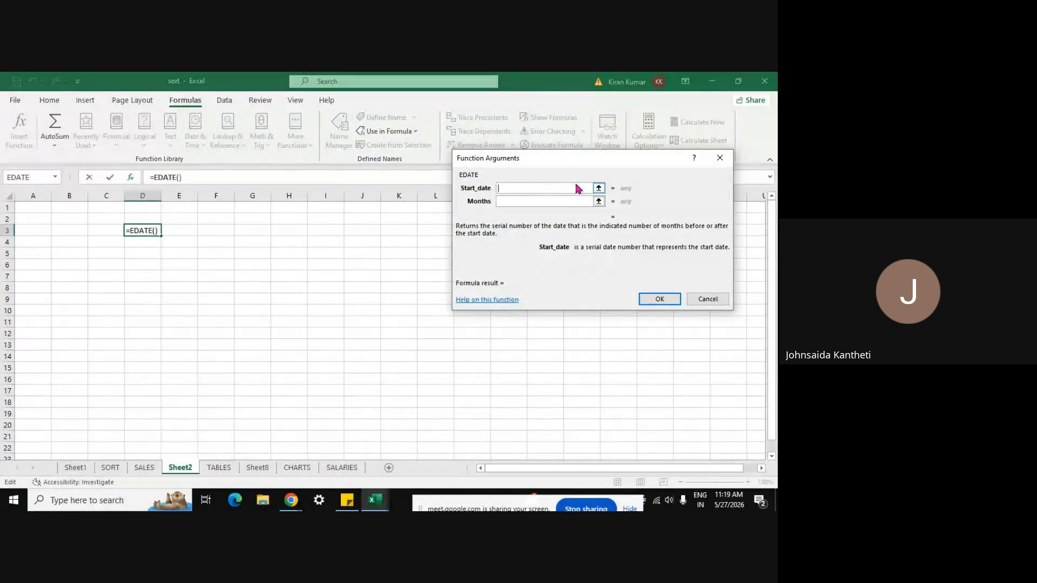
Step: Give EDATE start date 1 and months from D4, then enter 4 in D4
text(1)
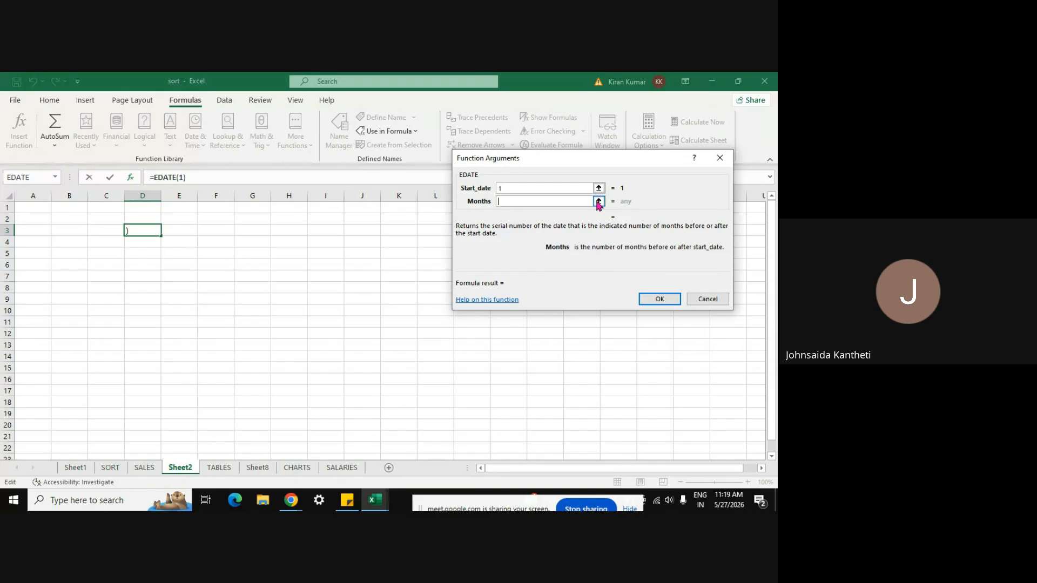
click(599, 202)
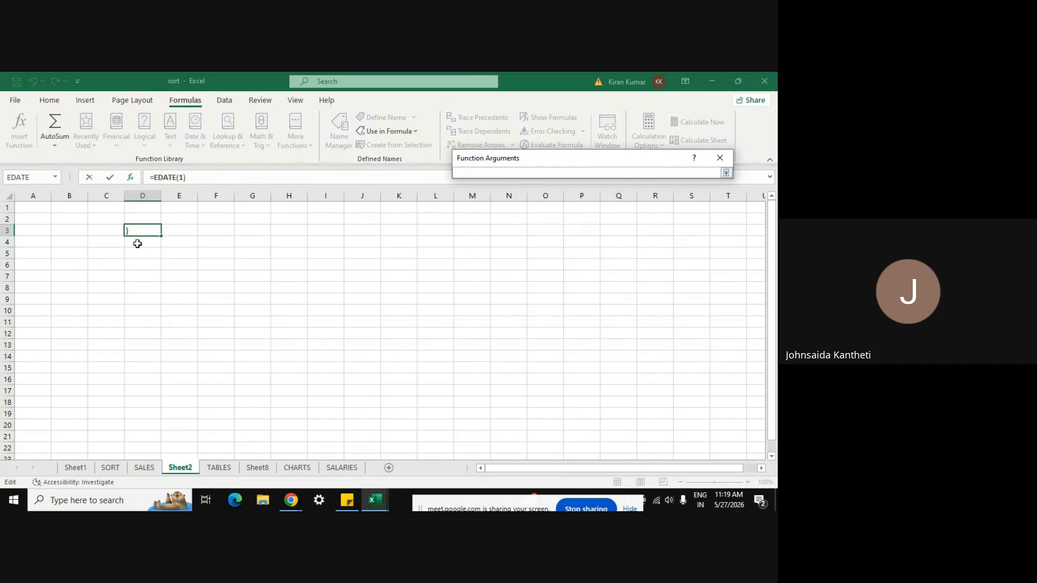
click(138, 245)
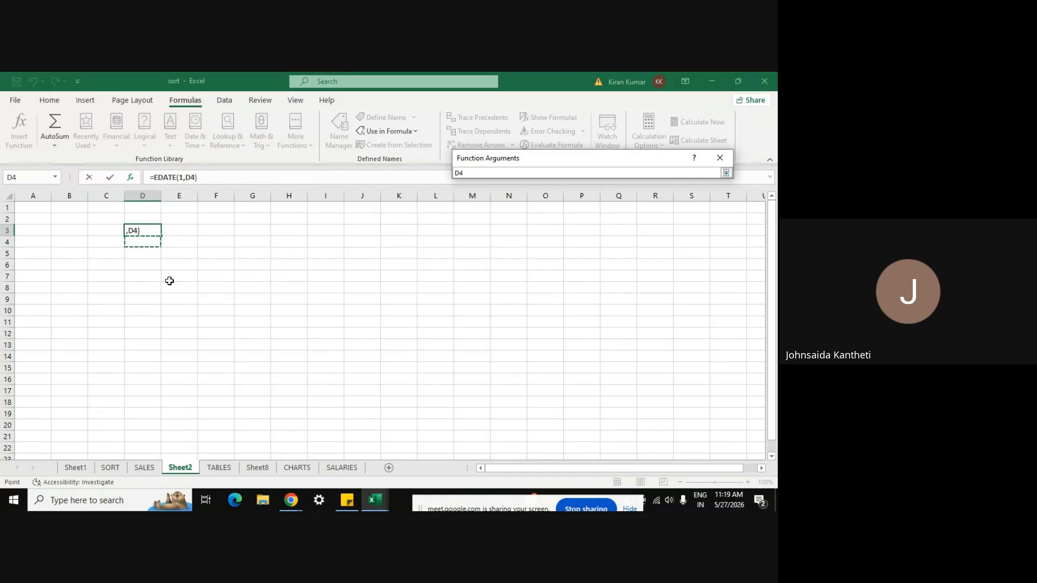
key(Return)
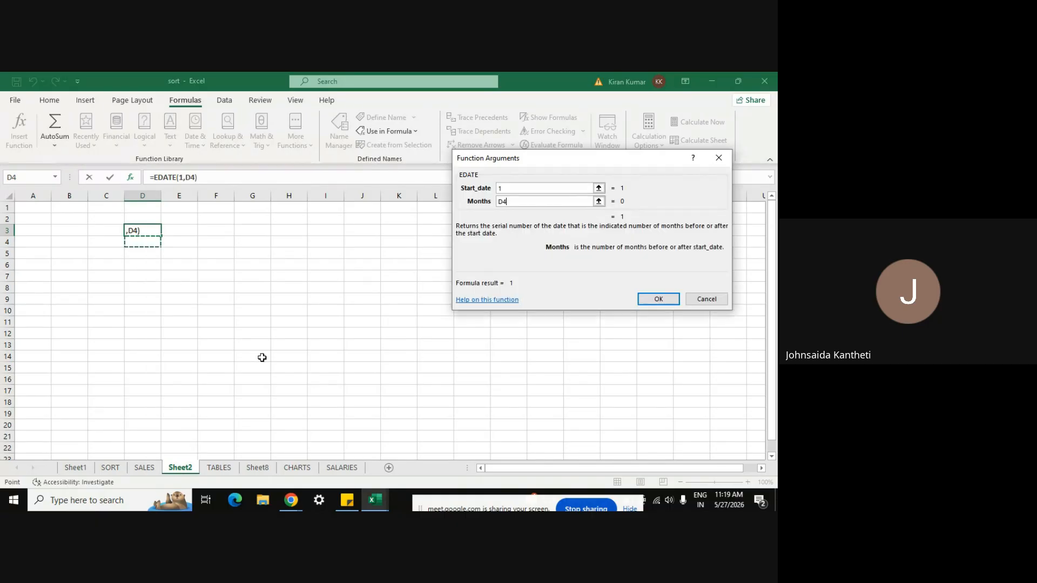
click(660, 299)
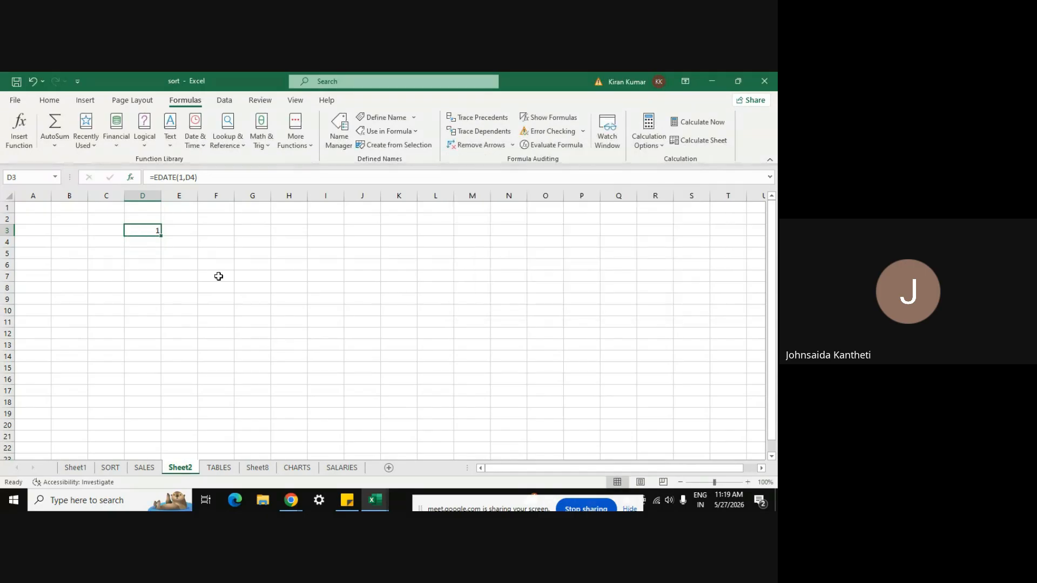
click(145, 241)
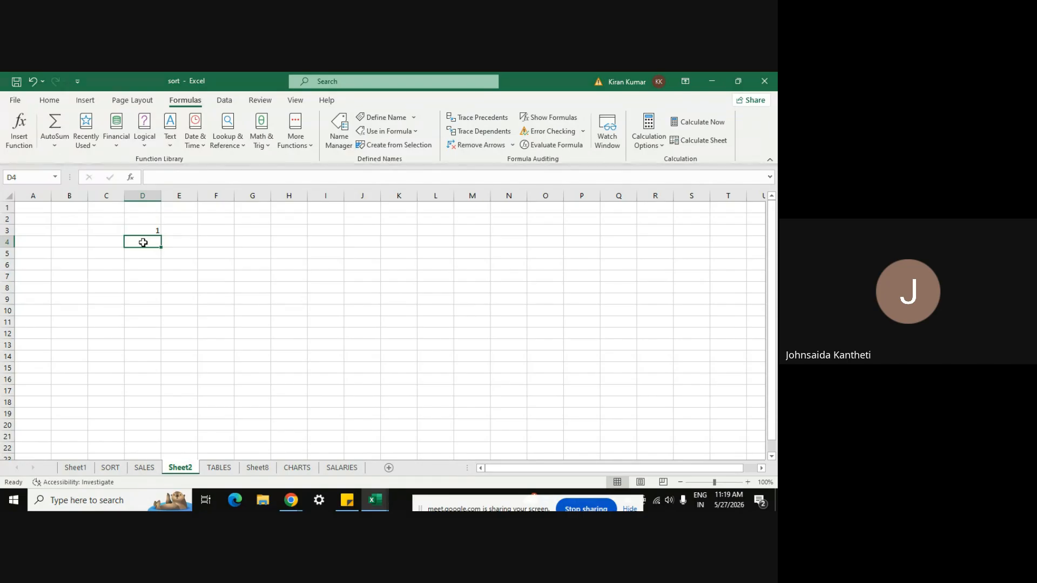
text(4)
key(Return)
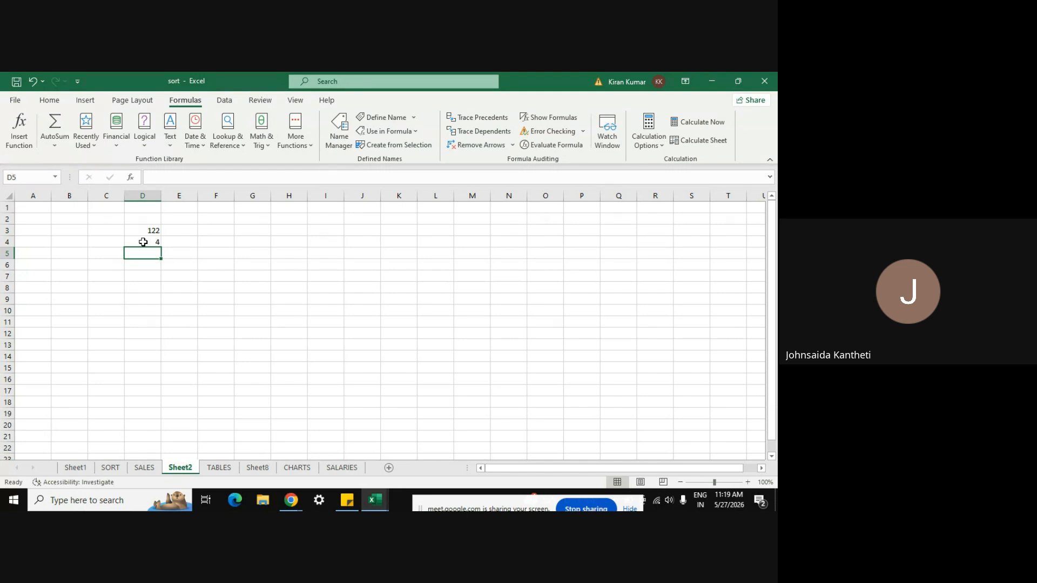
click(147, 231)
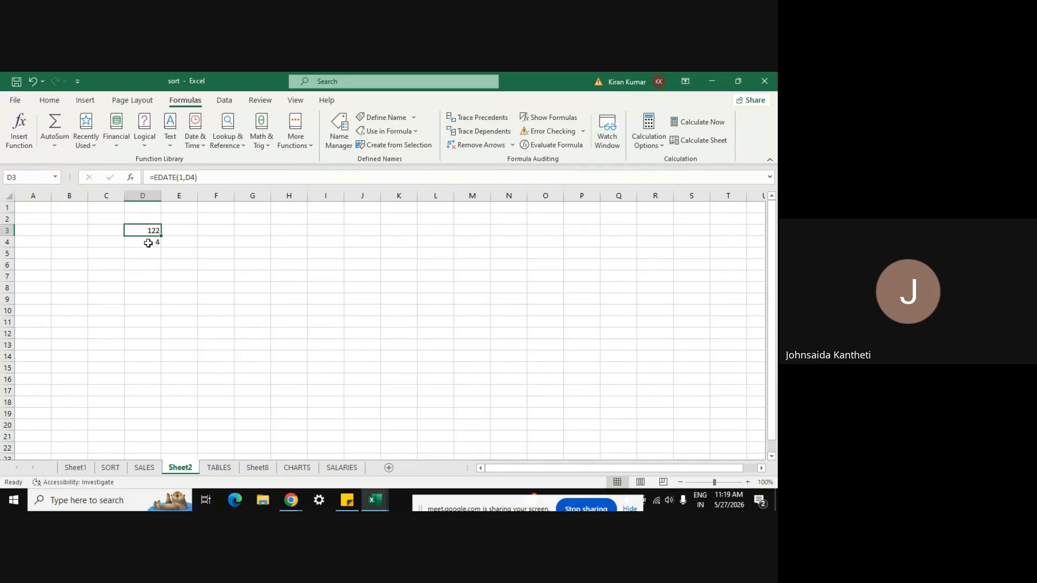
click(148, 243)
click(148, 252)
click(148, 240)
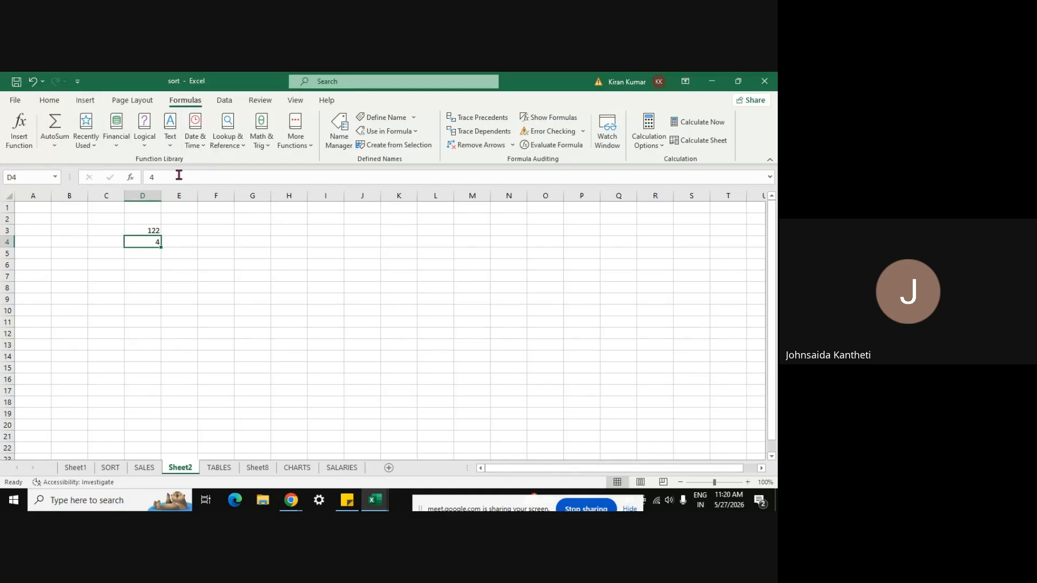
click(117, 141)
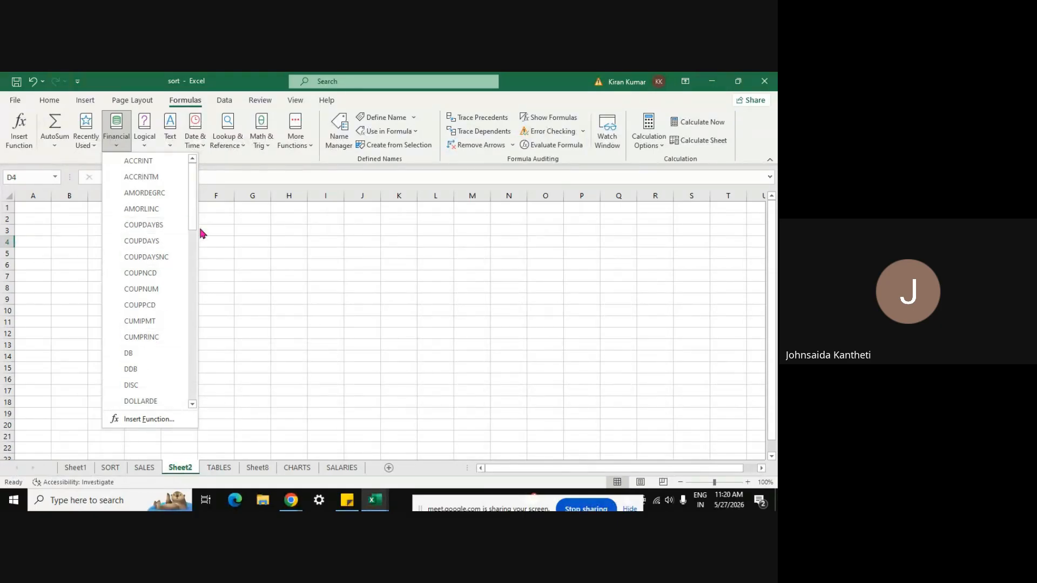
click(191, 305)
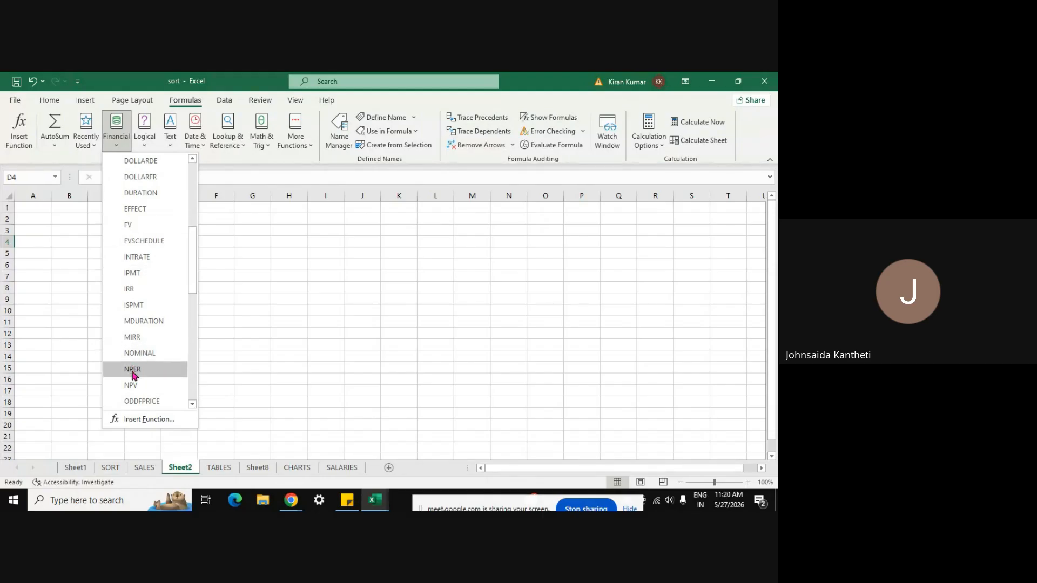
click(207, 344)
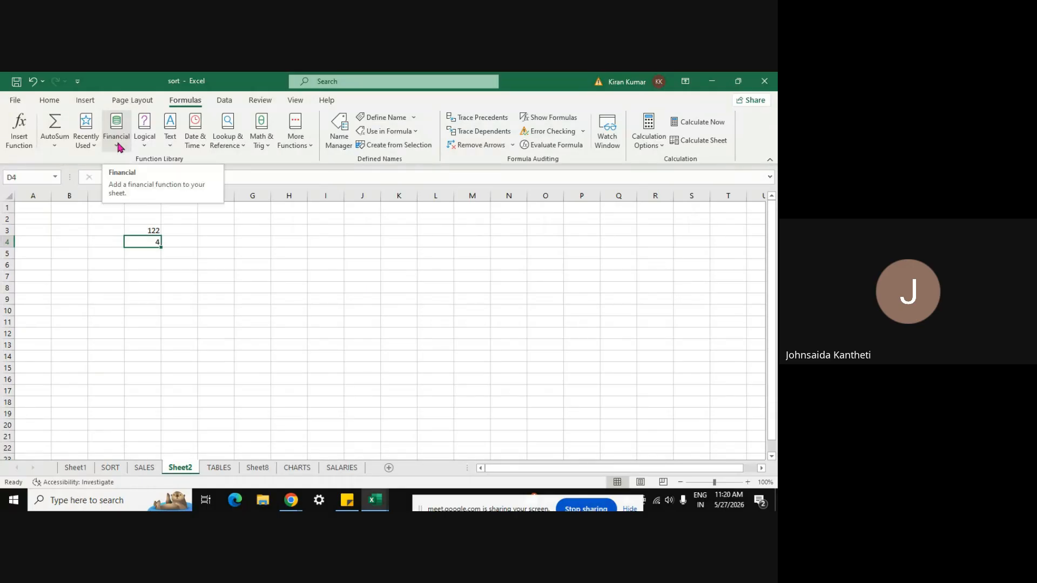
click(146, 144)
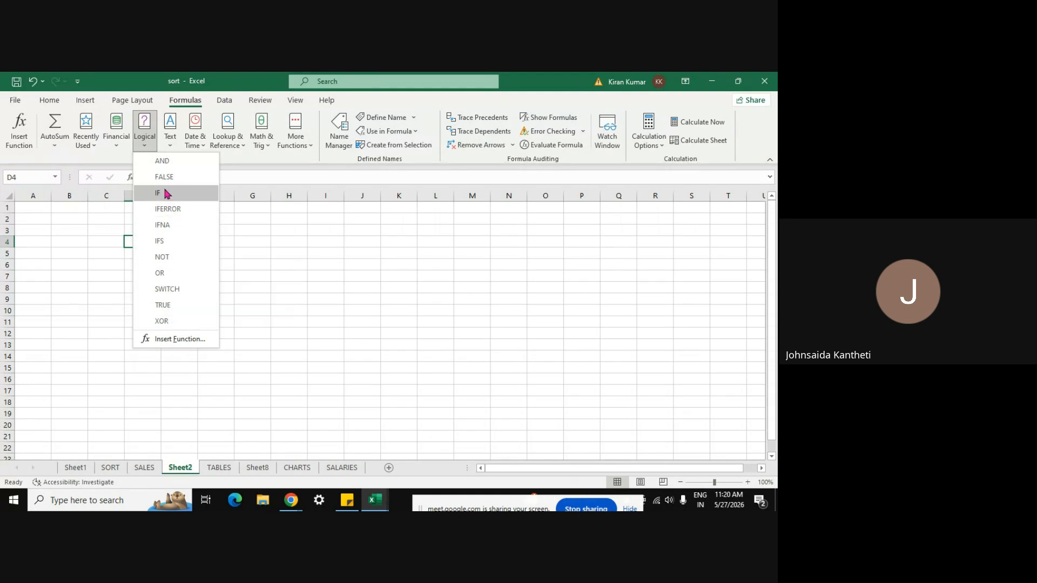
key(Escape)
text(4)
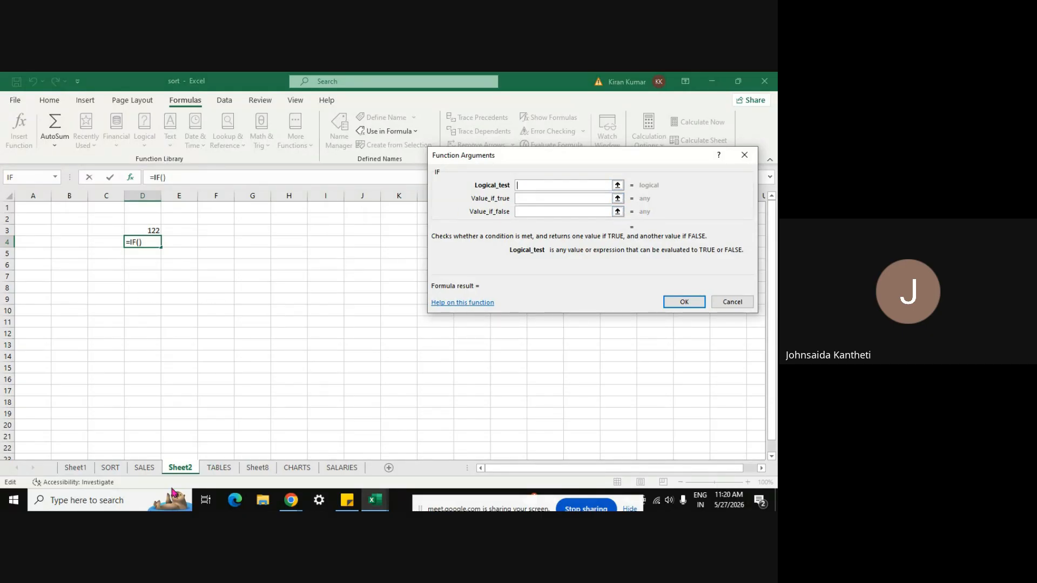
key(Escape)
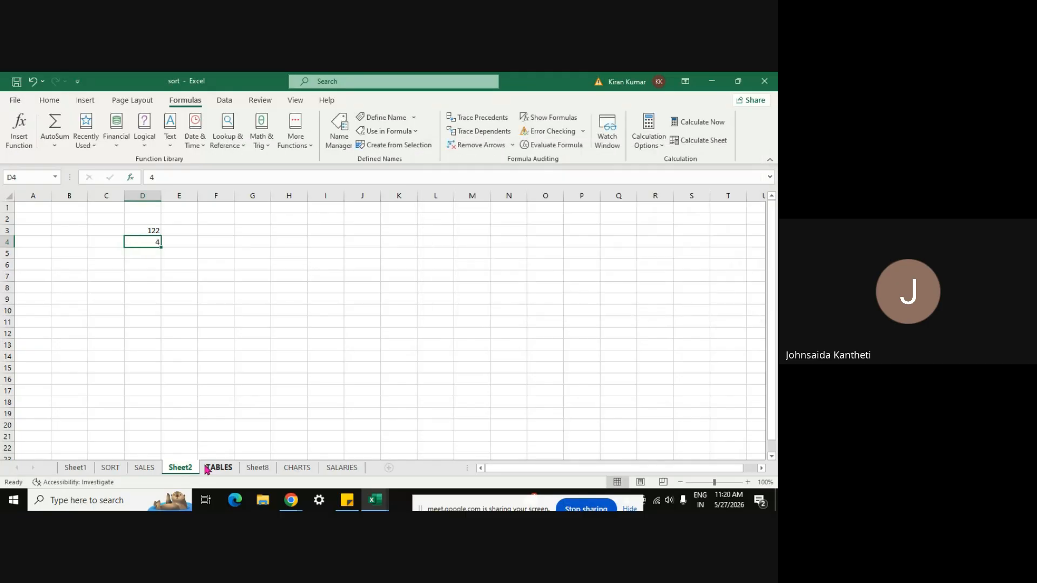
Step: Go to the SALARIES sheet and select cell N3 beside the net pay column
click(143, 467)
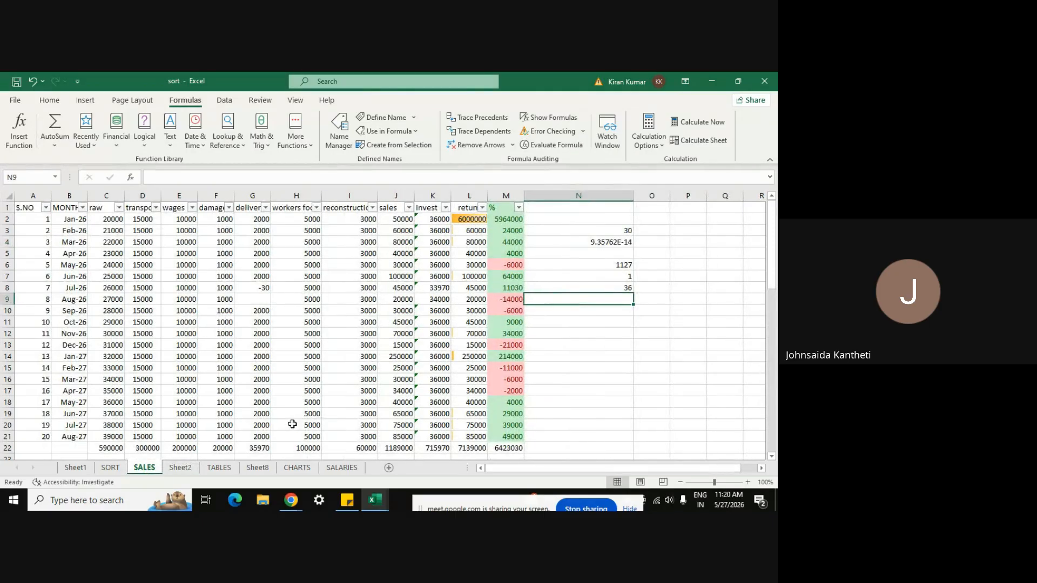
click(342, 468)
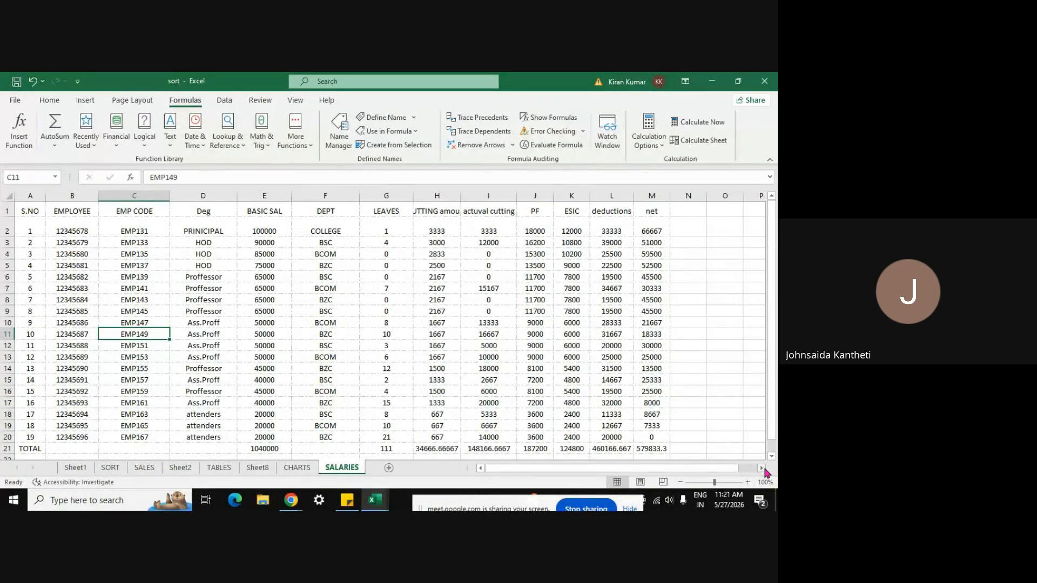
scroll(766, 471, right, 3)
click(541, 245)
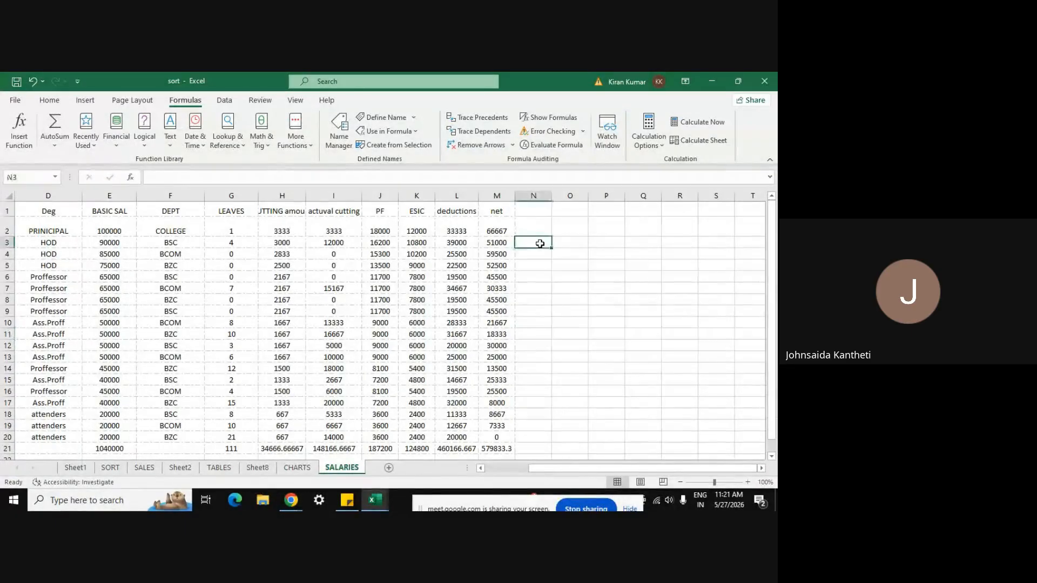
click(116, 145)
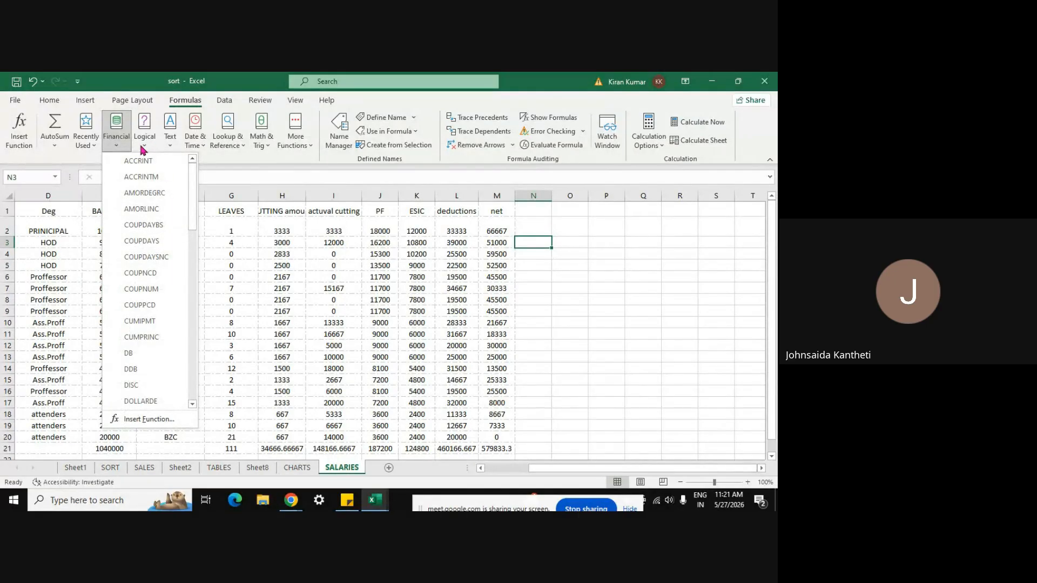
click(144, 143)
Step: Insert an IF function in N3 with H3:L3 as the logical test
click(157, 195)
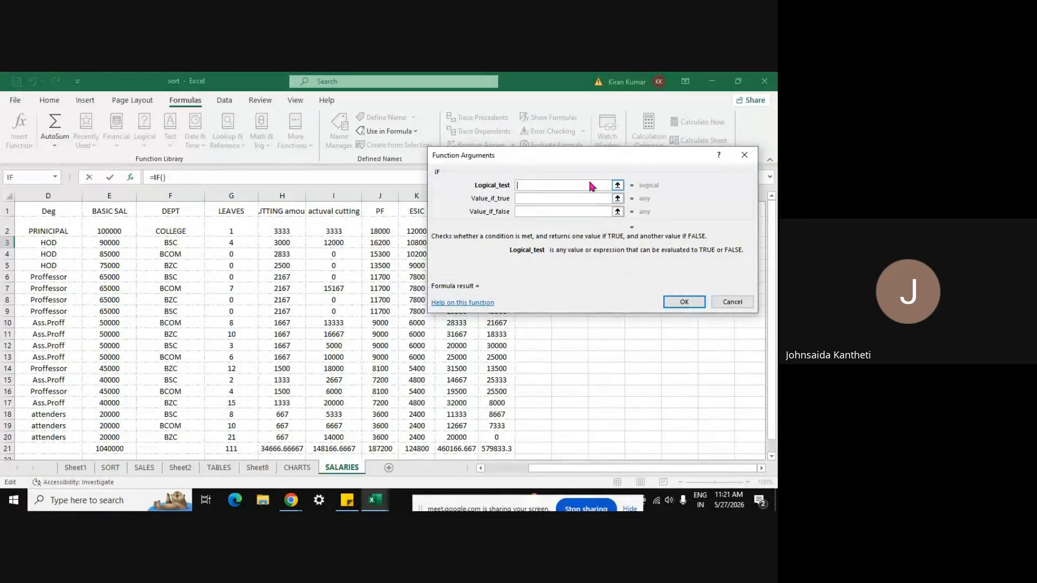
drag(575, 159, 612, 150)
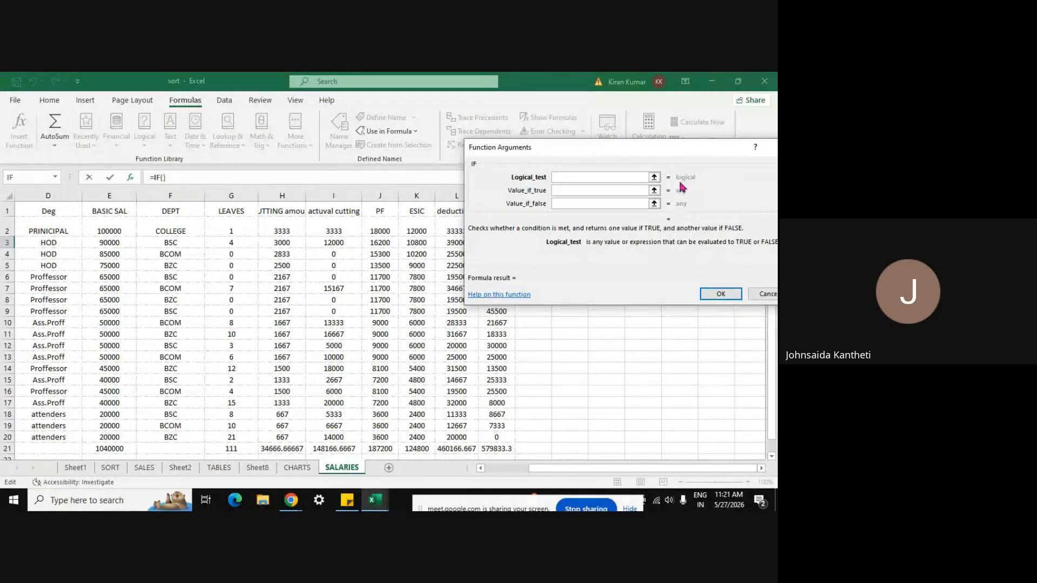
click(654, 178)
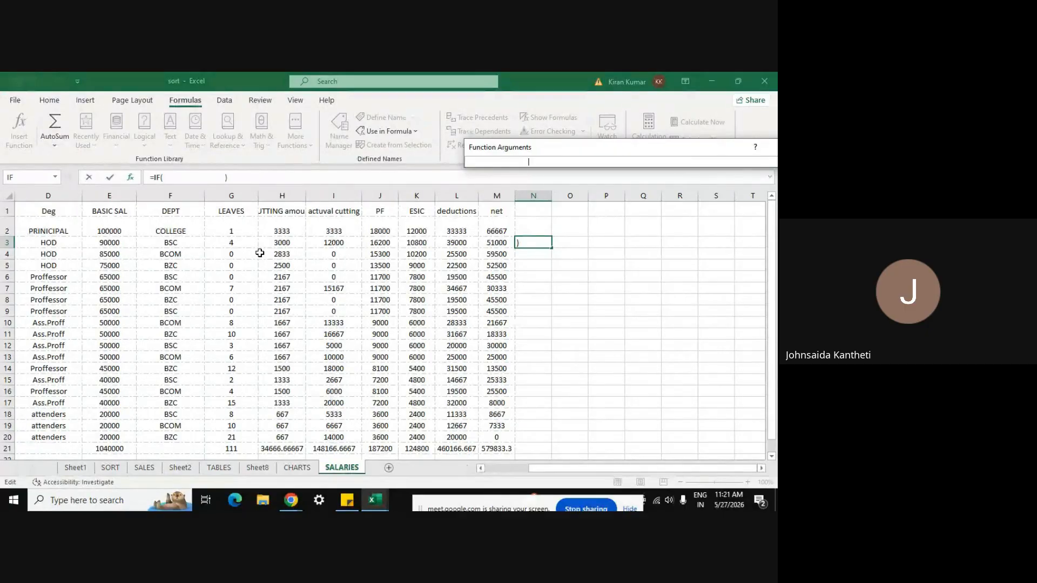
key(BackSpace)
key(BackSpace)
key(BackSpace)
key(BackSpace)
key(BackSpace)
key(BackSpace)
key(BackSpace)
key(BackSpace)
key(BackSpace)
key(BackSpace)
key(BackSpace)
key(BackSpace)
key(BackSpace)
key(BackSpace)
key(BackSpace)
key(BackSpace)
key(BackSpace)
key(BackSpace)
key(BackSpace)
key(BackSpace)
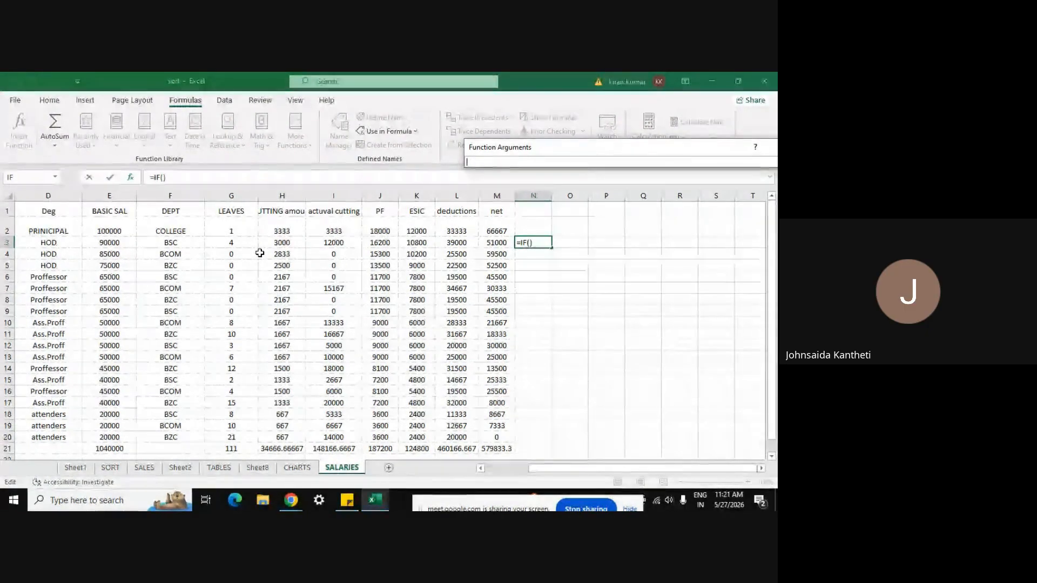
drag(278, 242, 446, 245)
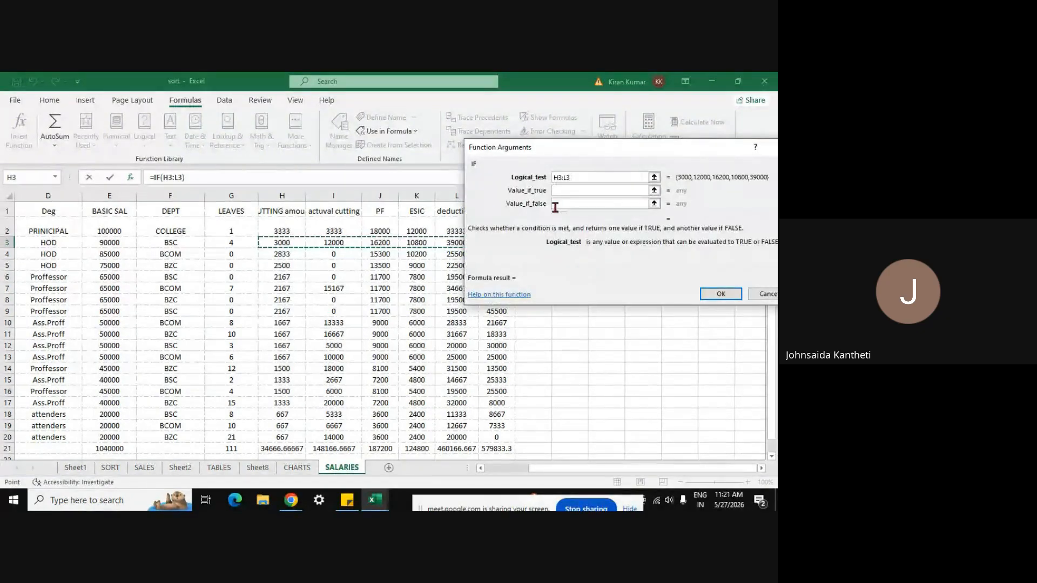
Step: Set the IF value if true to I3:L3 and value if false to I3:M3
click(655, 192)
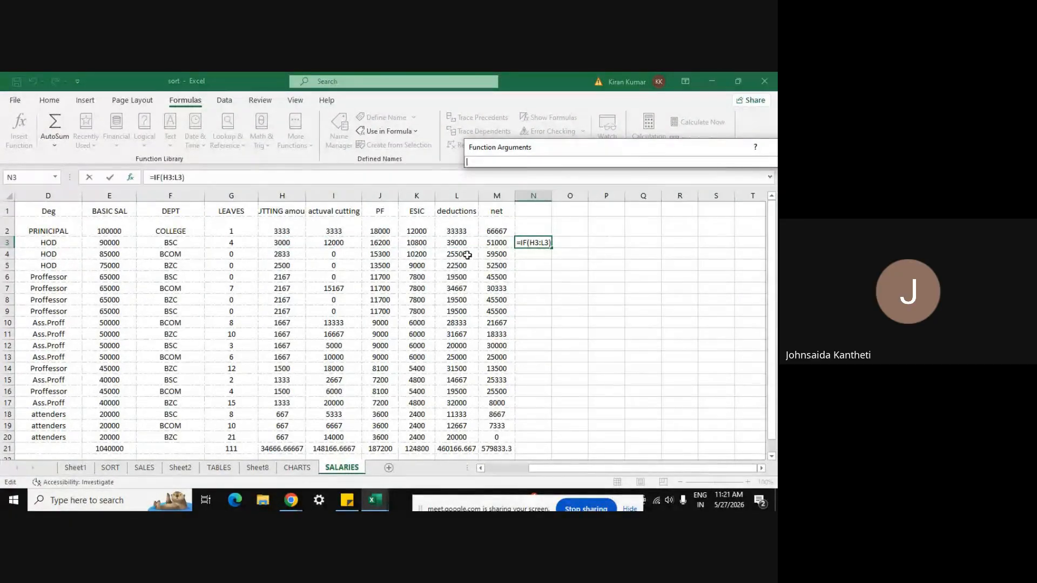
drag(329, 244, 448, 242)
key(Return)
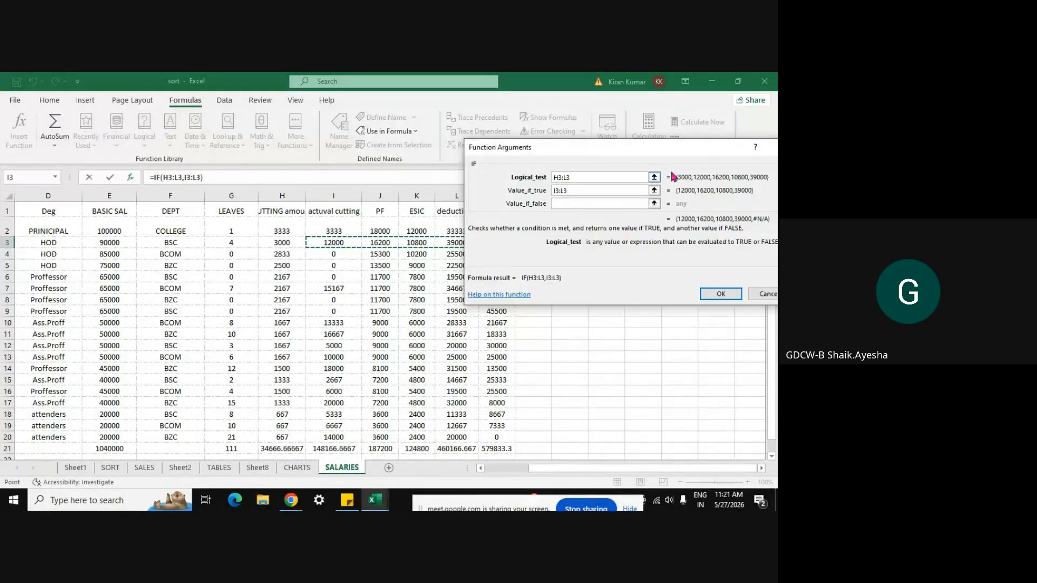
click(654, 204)
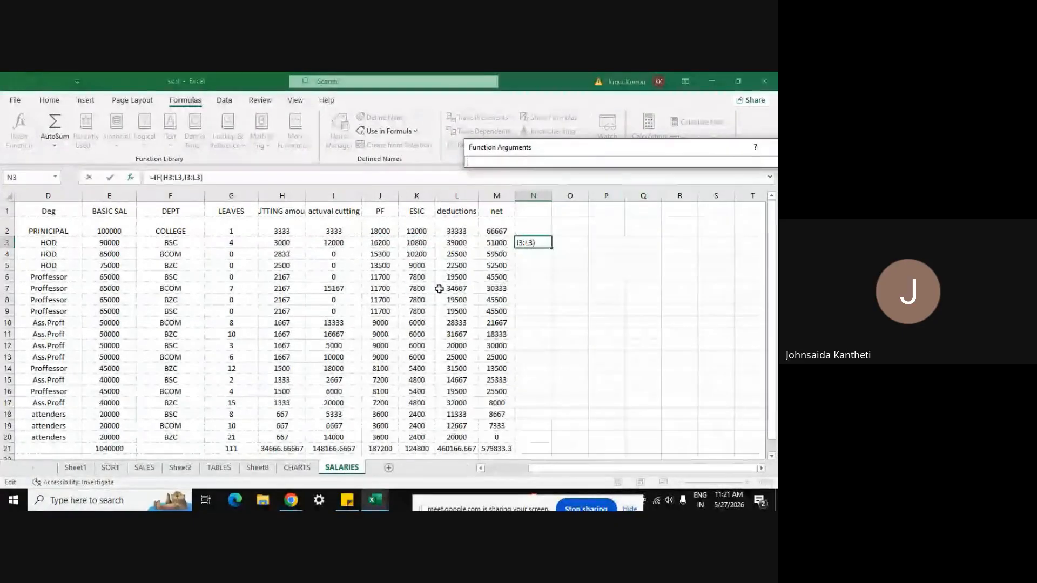
drag(339, 243, 487, 240)
key(Return)
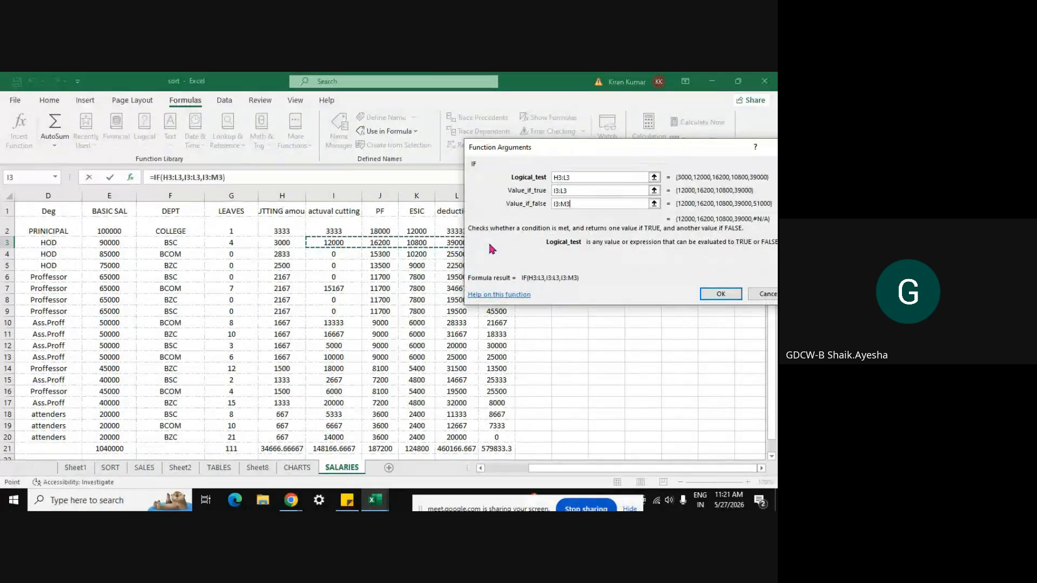
drag(530, 150, 362, 151)
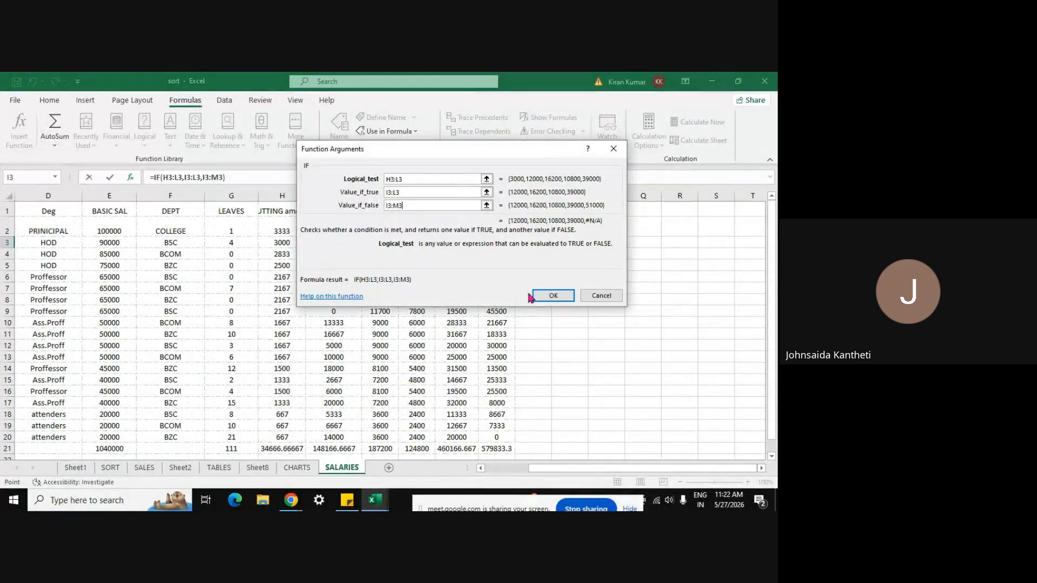
Step: Commit =IF(H3:L3,I3:L3,I3:M3) so N3:R3 spill 12000, 16200, 10800, 39000 and #N/A
click(552, 295)
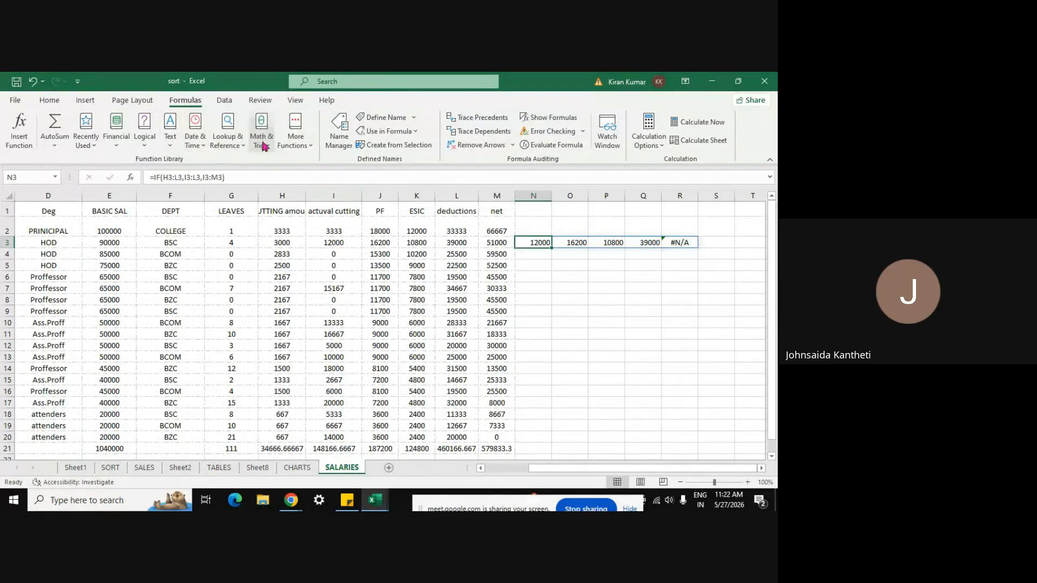
Step: Pick AND from the Logical functions list, then cancel without adding it
click(144, 137)
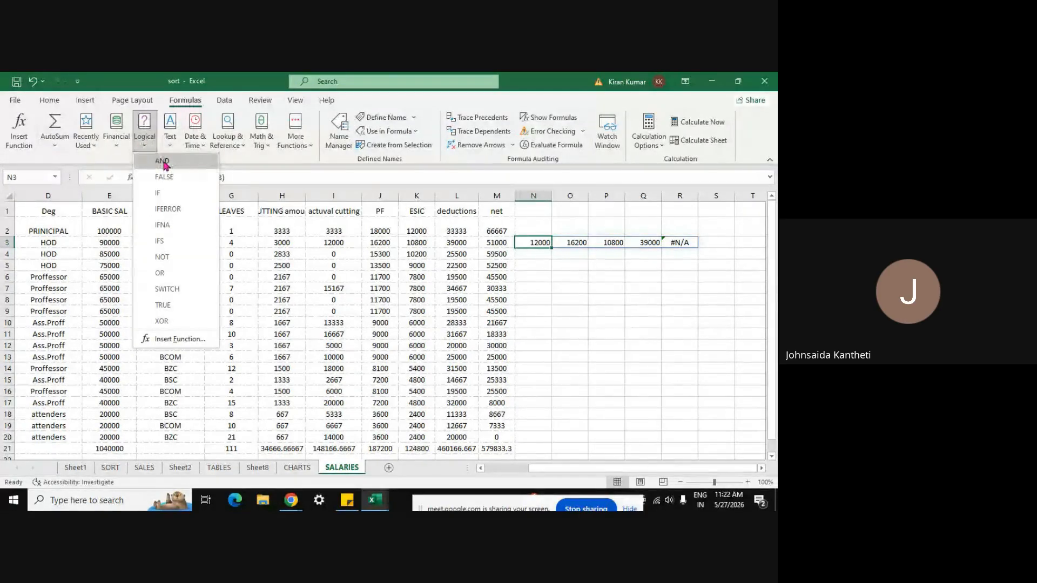
click(162, 161)
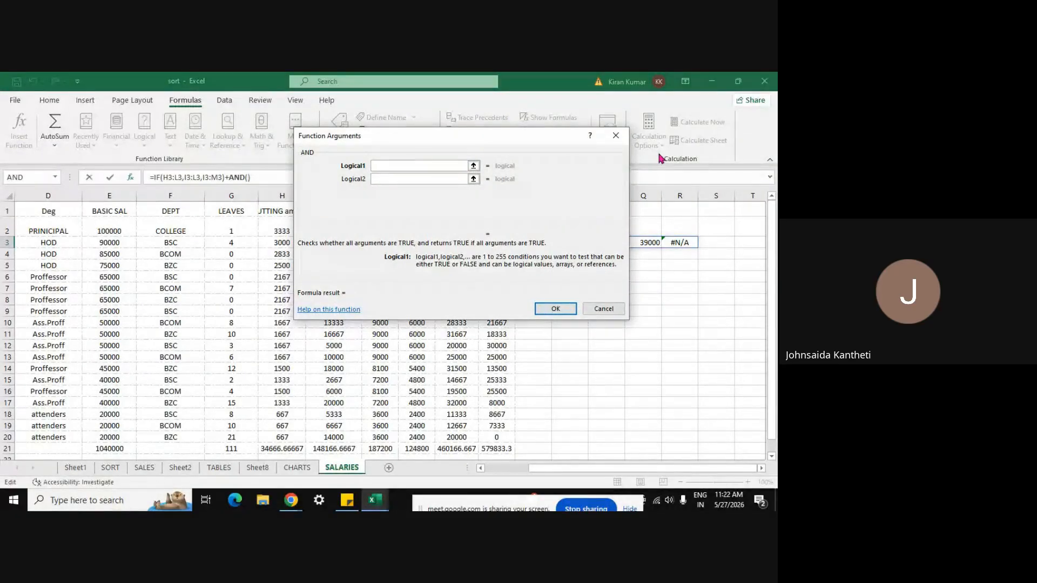
click(616, 136)
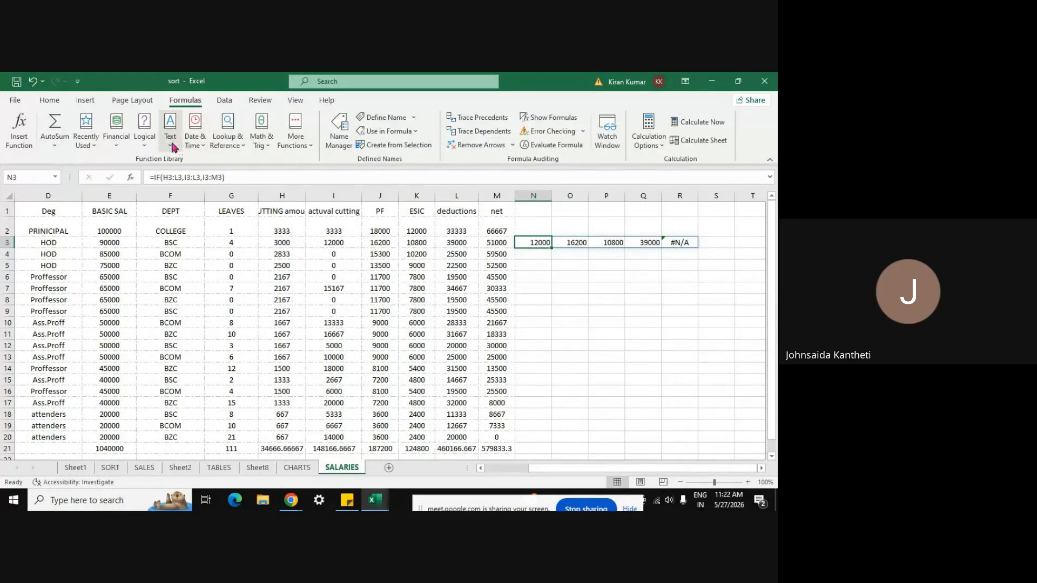
Step: Browse the Logical and Text function lists, then bring the Google Meet window forward
click(144, 149)
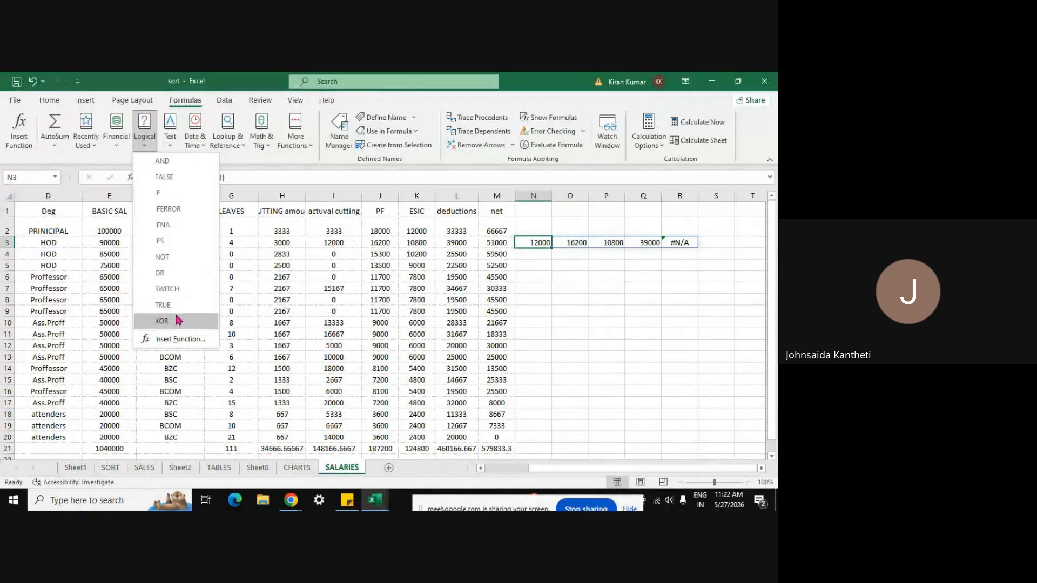
click(171, 144)
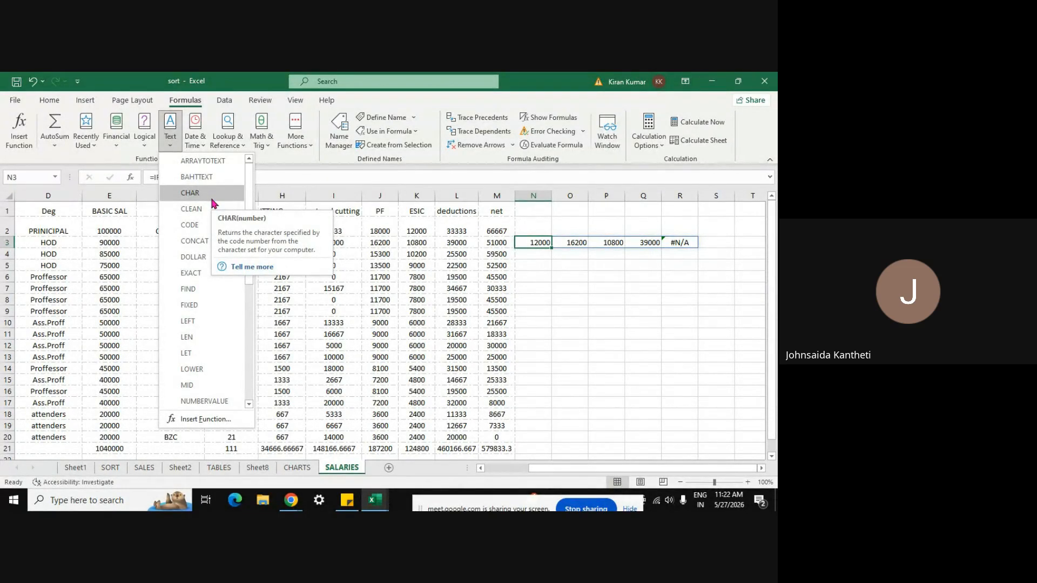
click(285, 157)
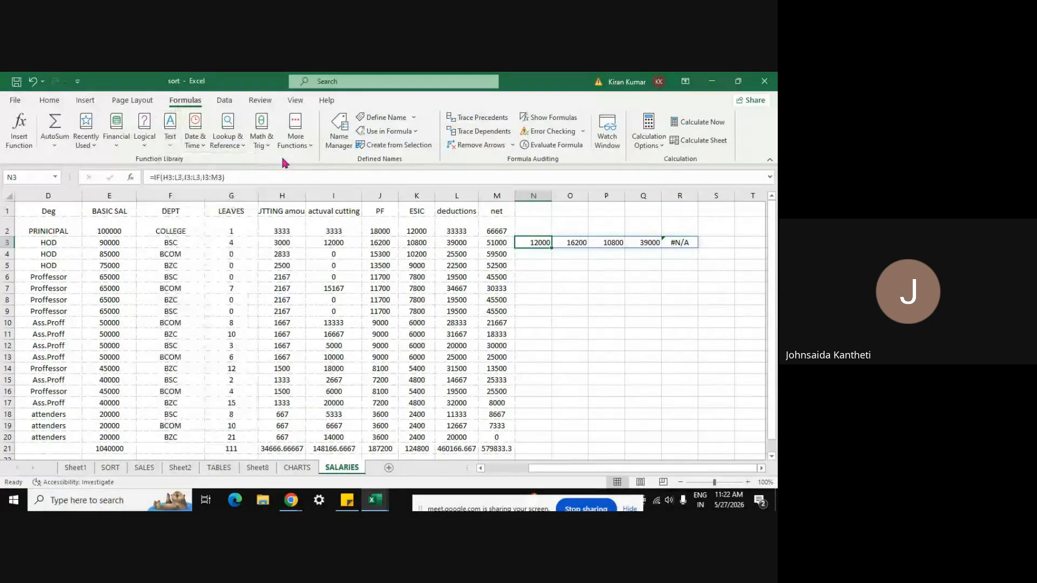
mouse_move(291, 500)
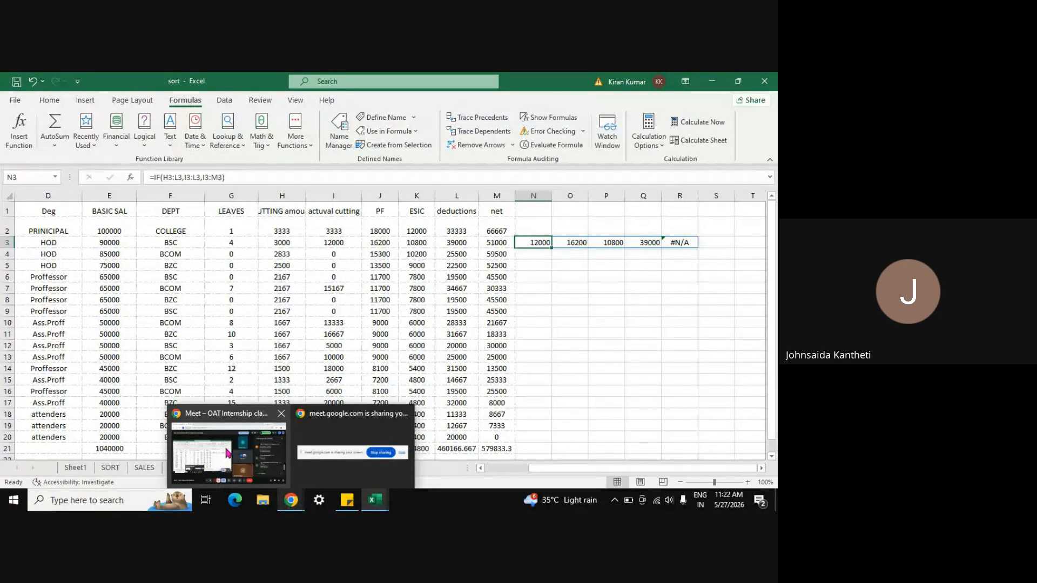
click(232, 456)
Step: Admit the two waiting guests into the Meet call and close the People panel
click(642, 147)
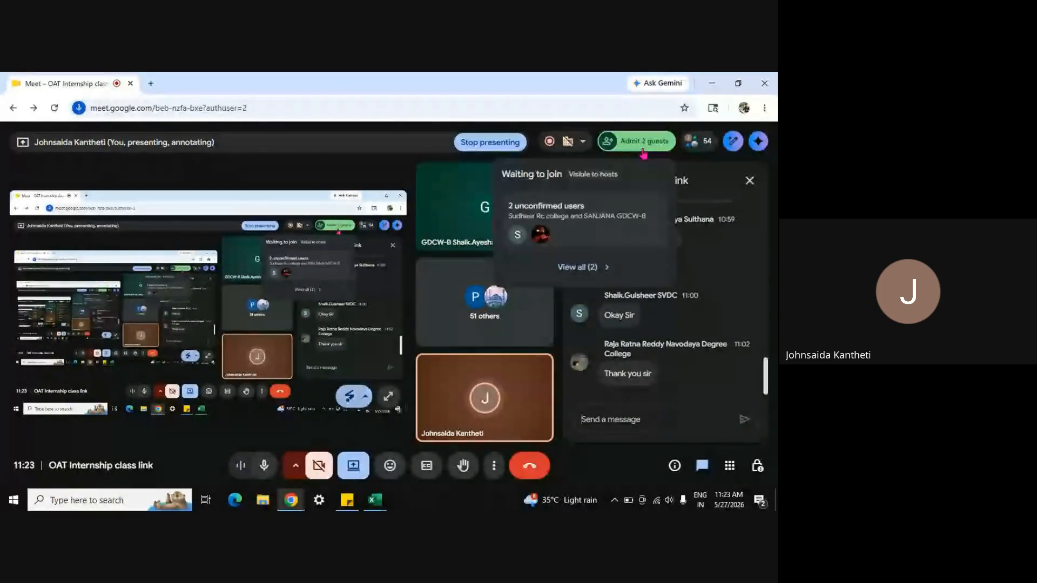
click(642, 150)
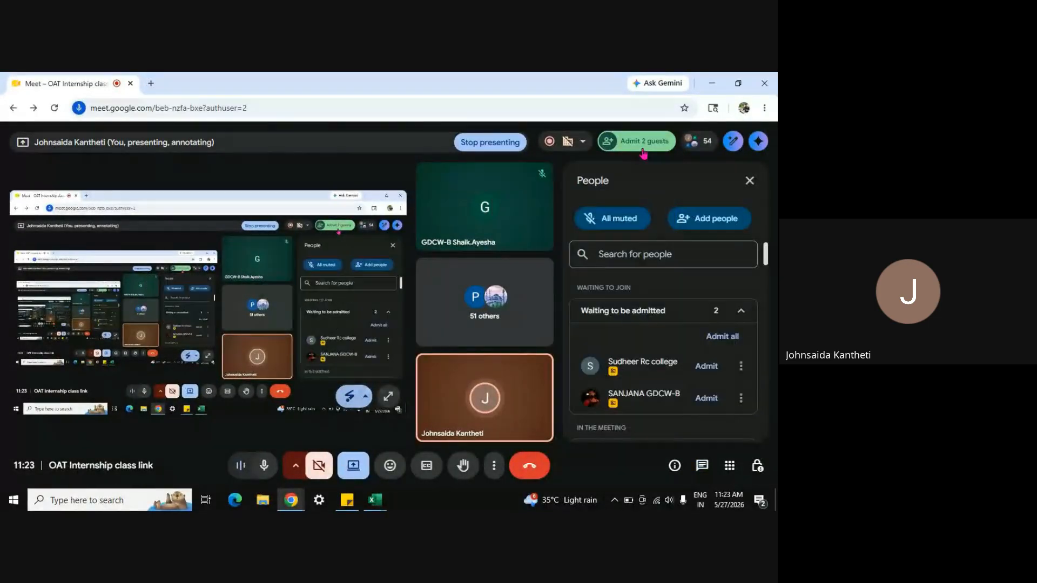
click(706, 366)
click(706, 366)
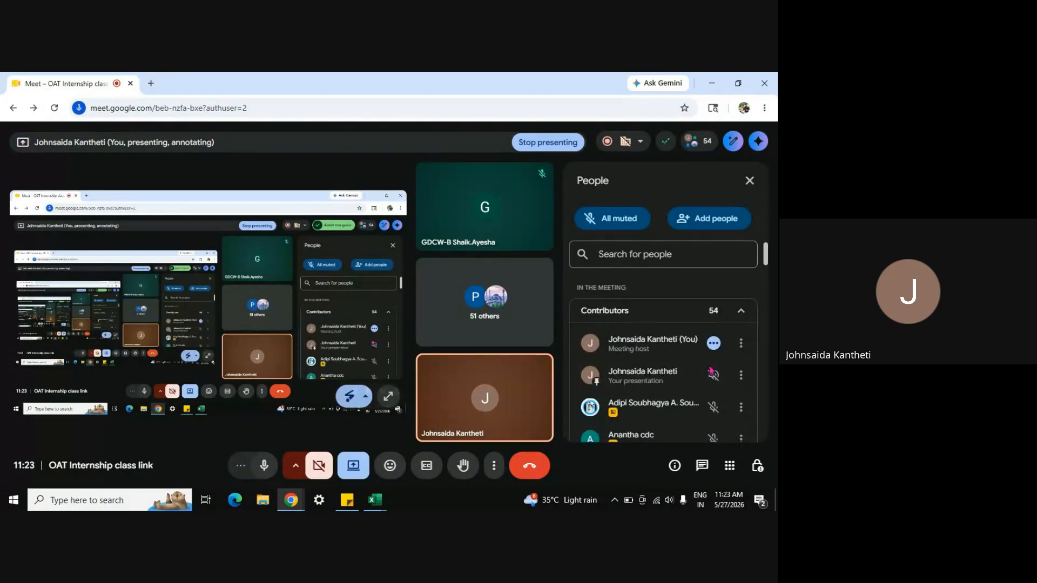
click(750, 182)
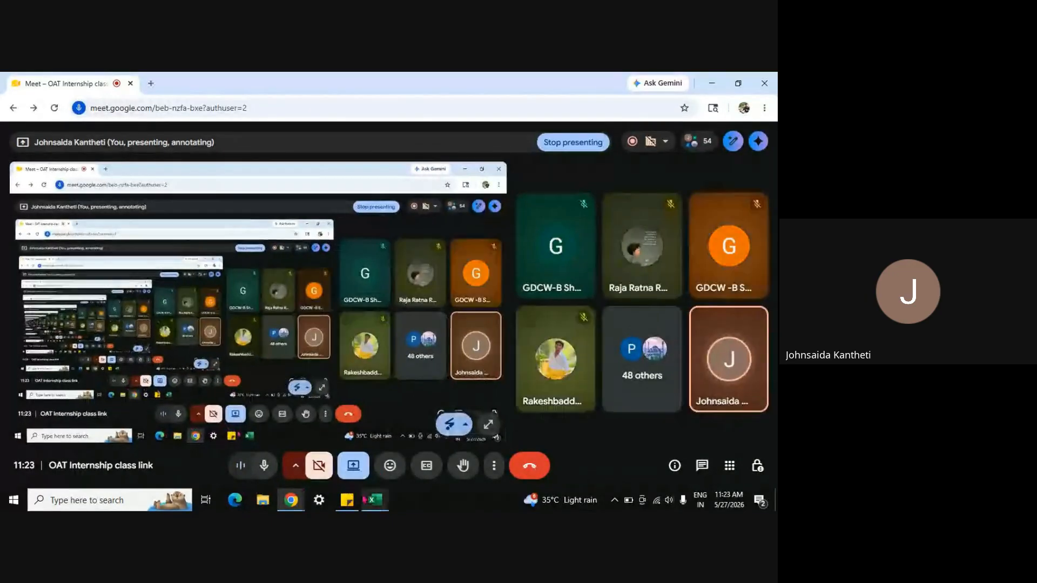
Step: Back in the sort workbook, add DATE(1,1,1) to the N3 formula, giving 12367, 16567, 11167, 39367
mouse_move(375, 503)
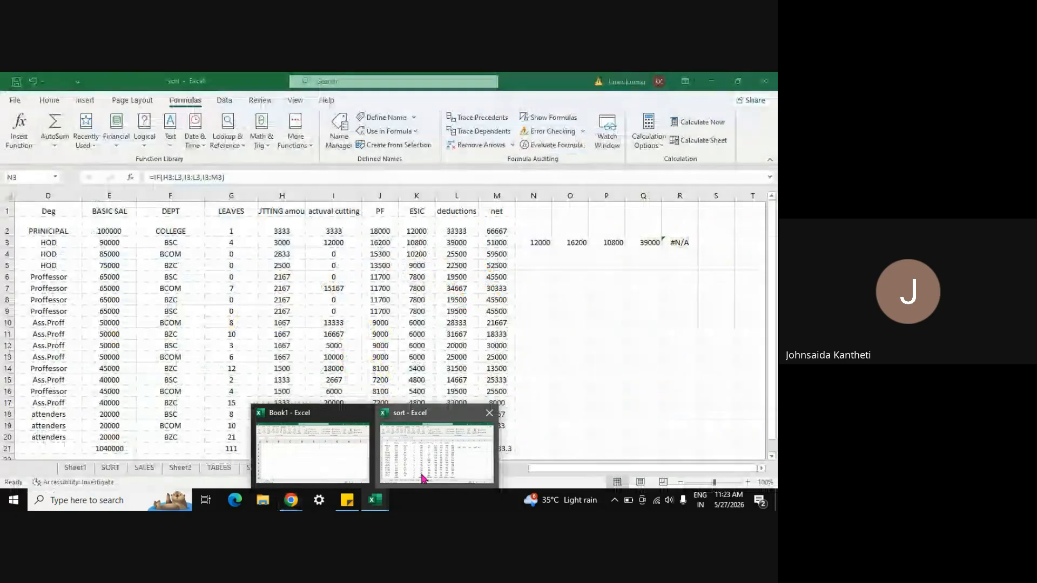
click(425, 479)
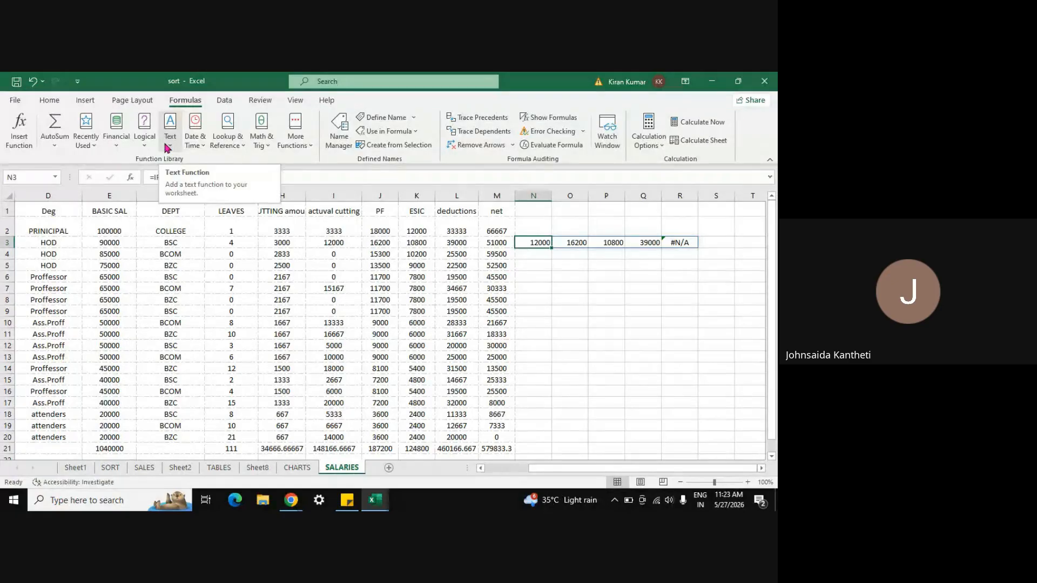
click(202, 150)
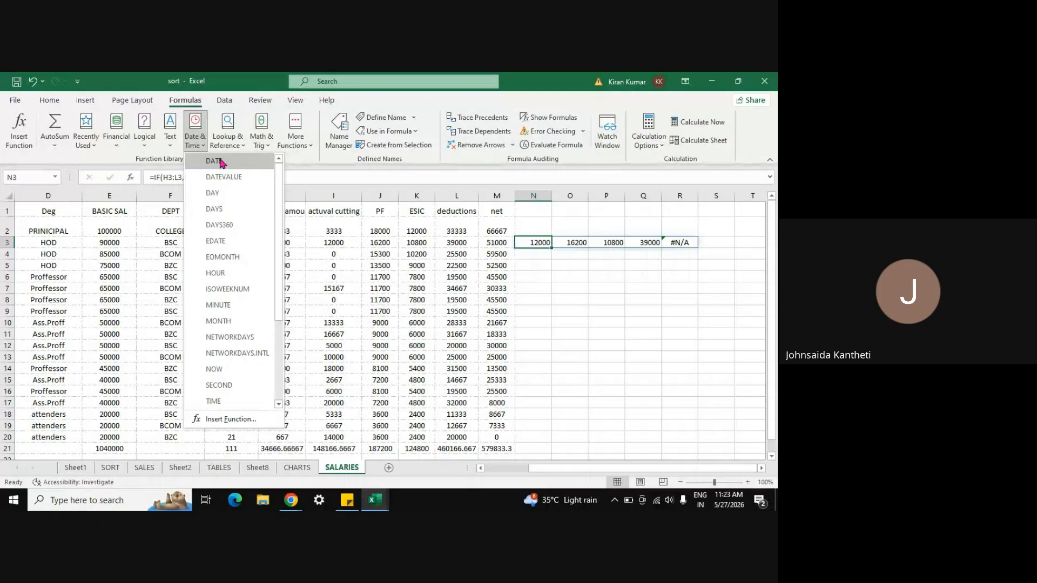
click(217, 161)
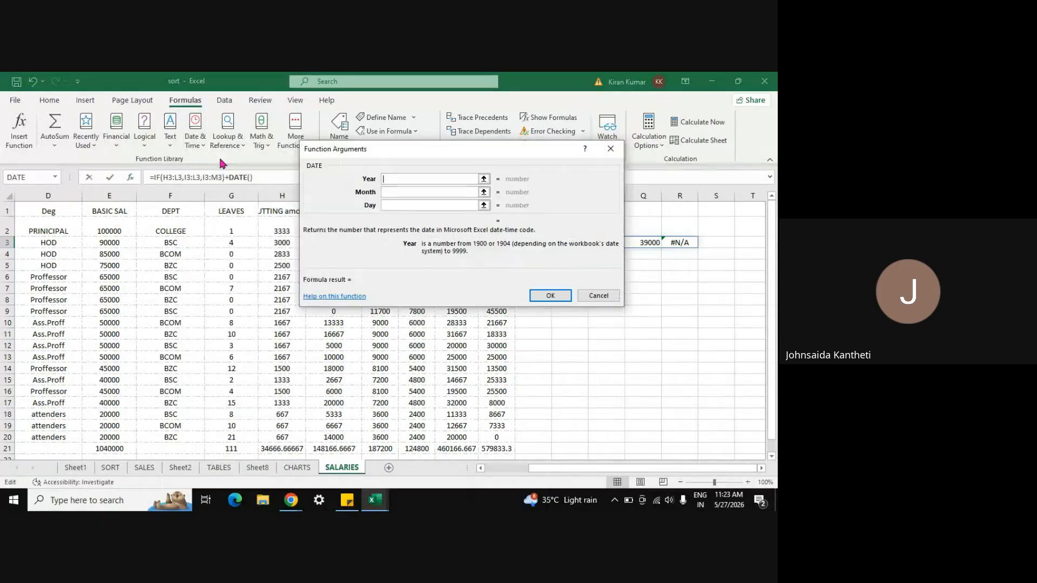
click(484, 179)
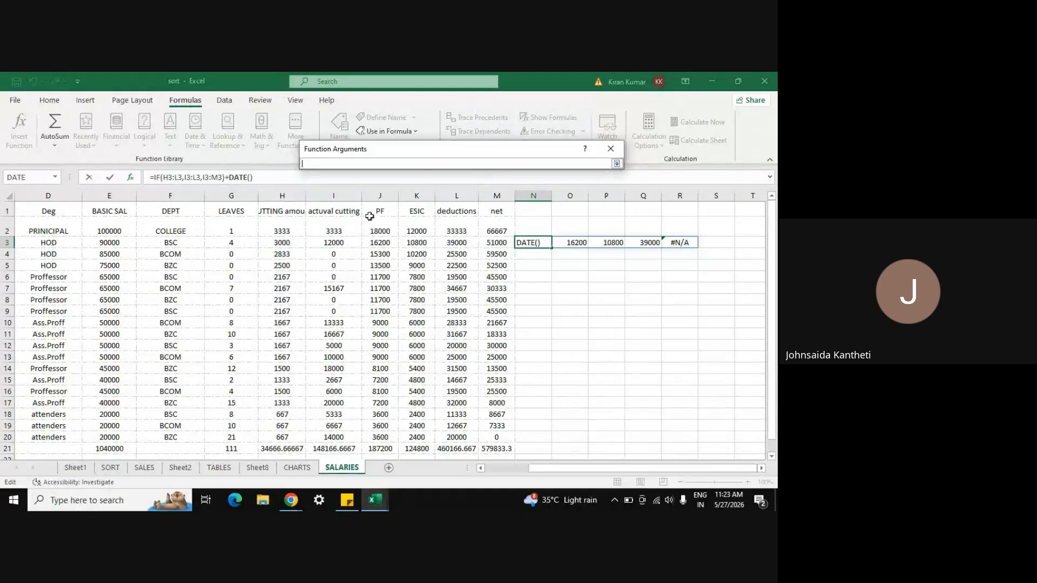
key(Return)
click(387, 195)
text(1)
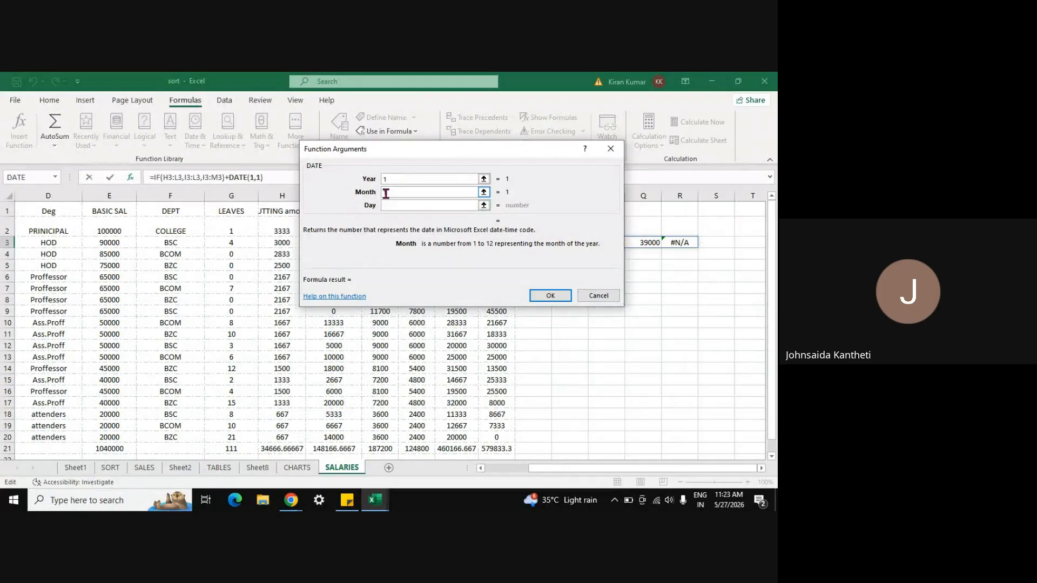
click(391, 204)
text(1)
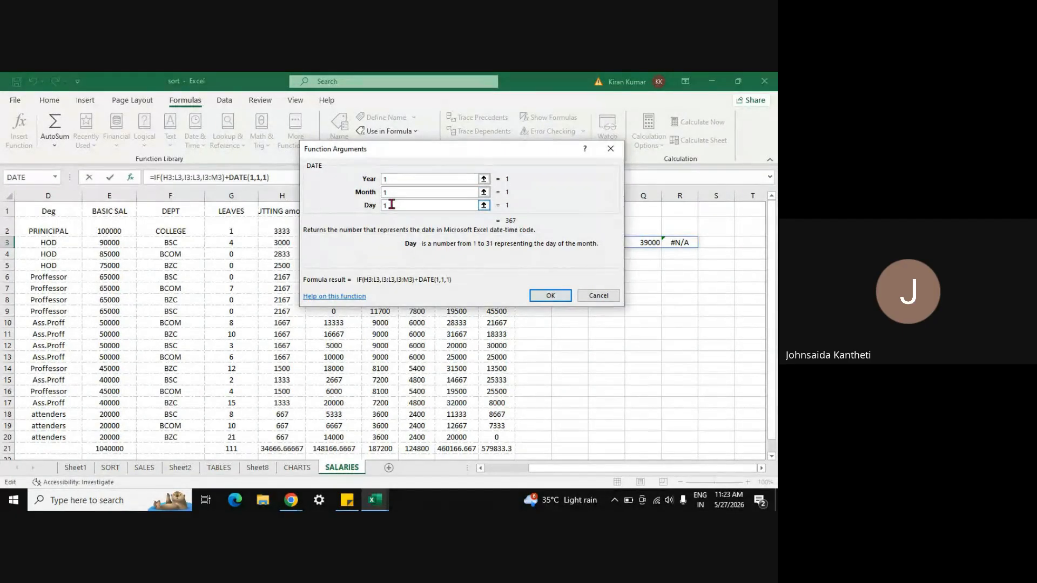
key(Return)
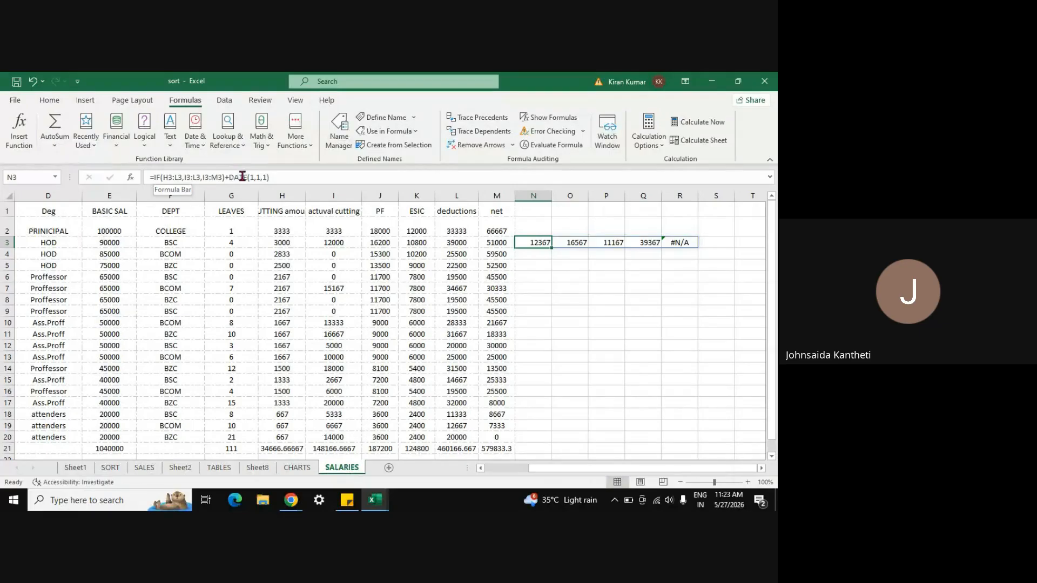
Step: Start a formula in N5 with the DAY function using 1
click(530, 264)
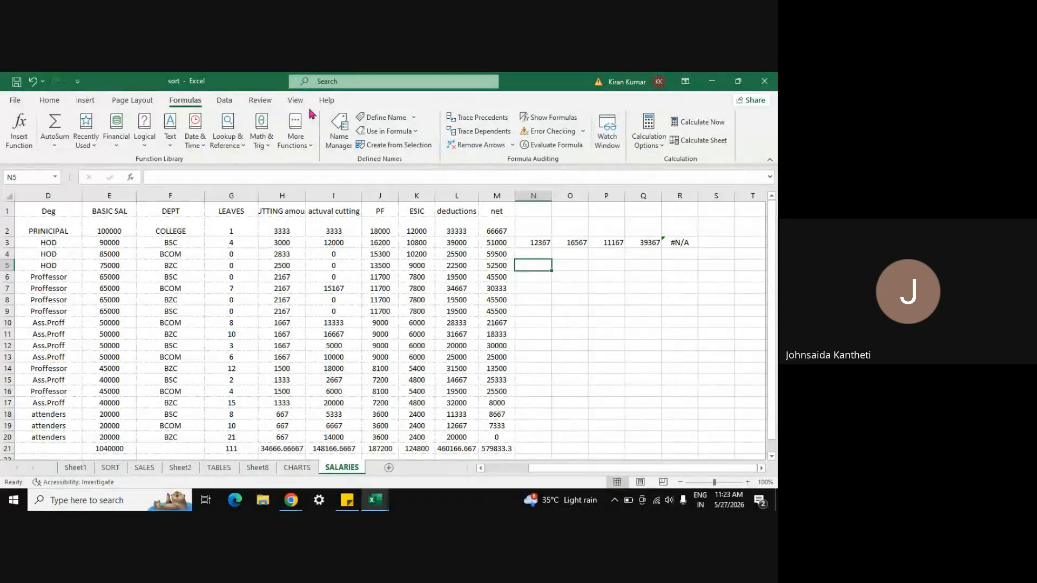
click(204, 152)
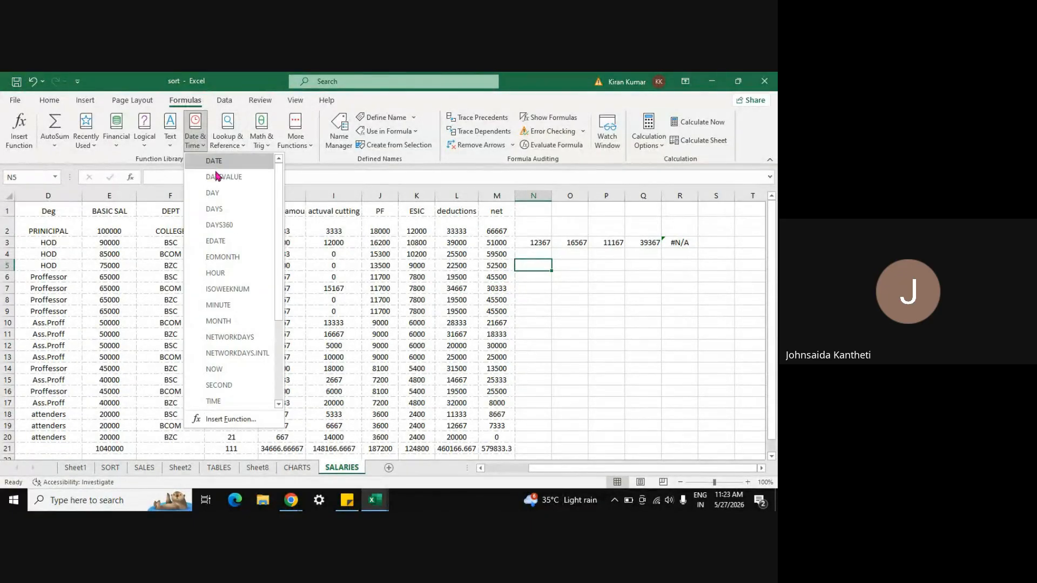
click(218, 193)
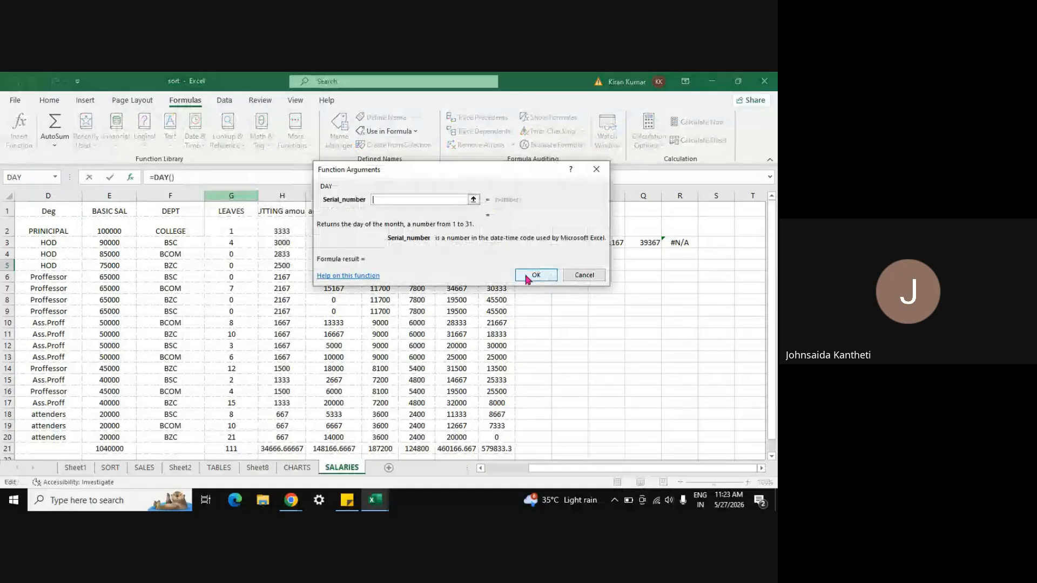
key(Return)
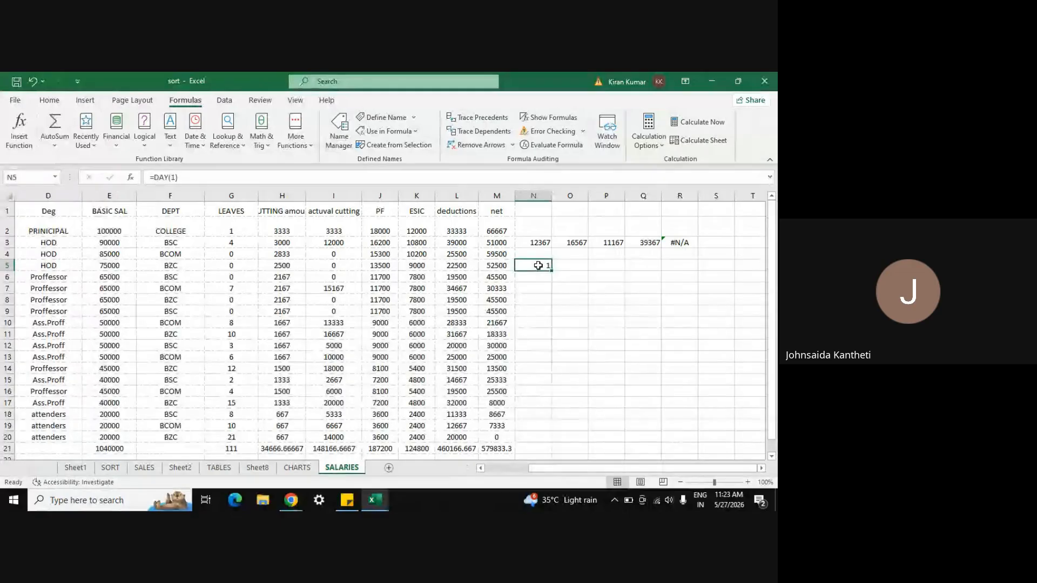
Step: Add DAYS360(1,5,J5:L5) to the N5 formula and fill it across to P5
click(204, 145)
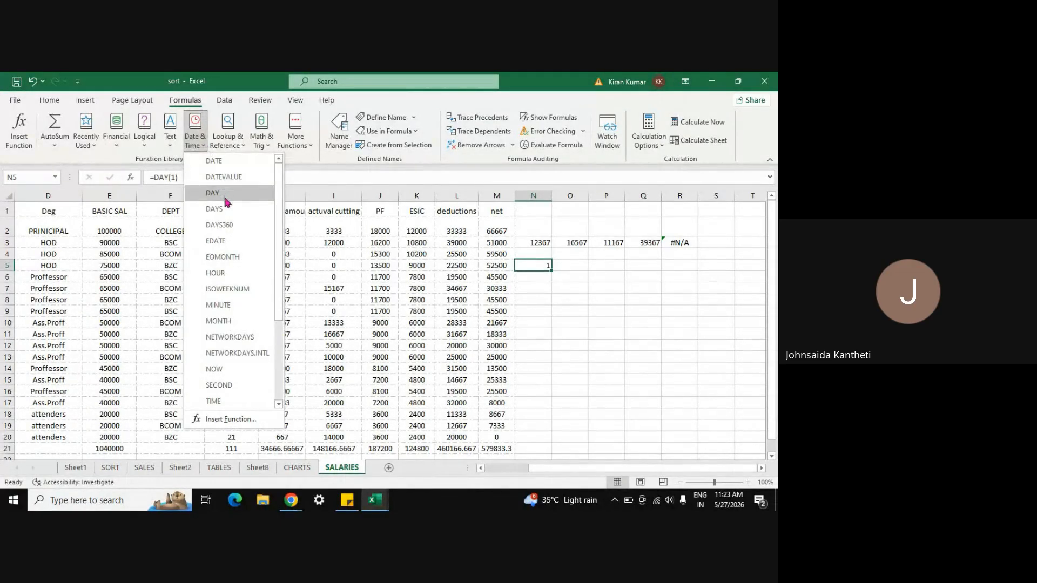
click(229, 226)
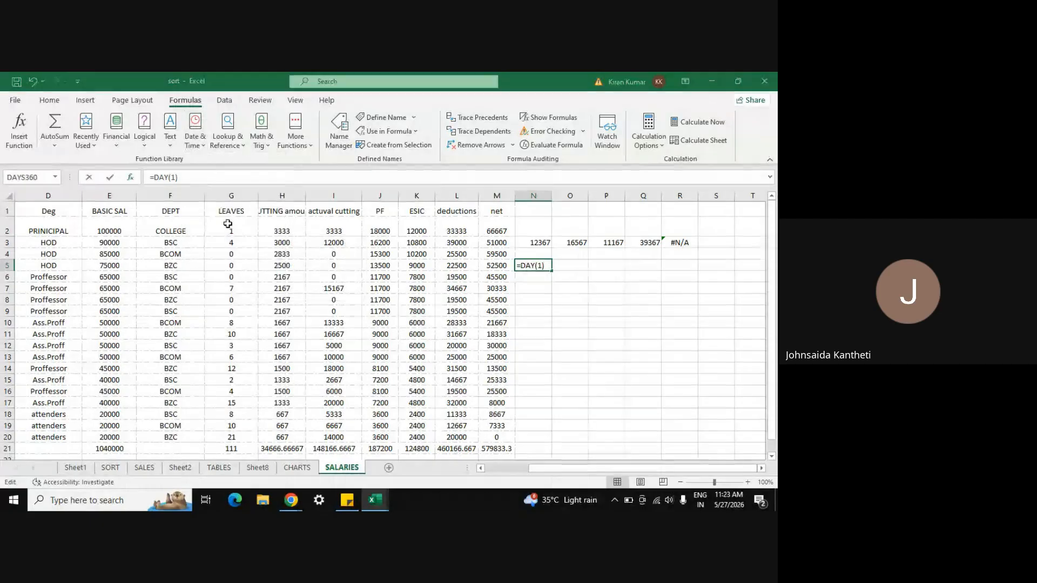
text(1,)
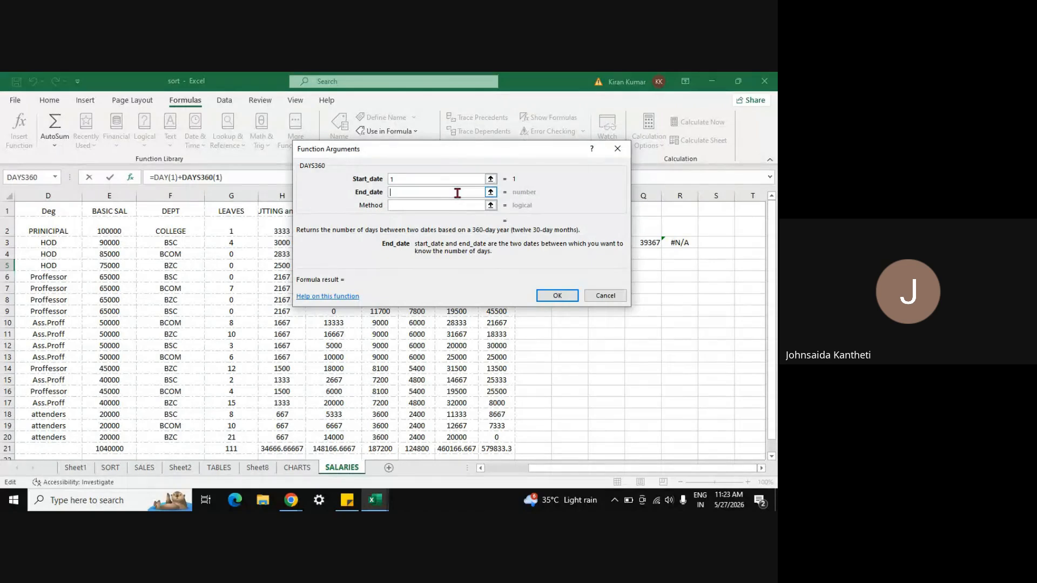
text(5)
click(491, 205)
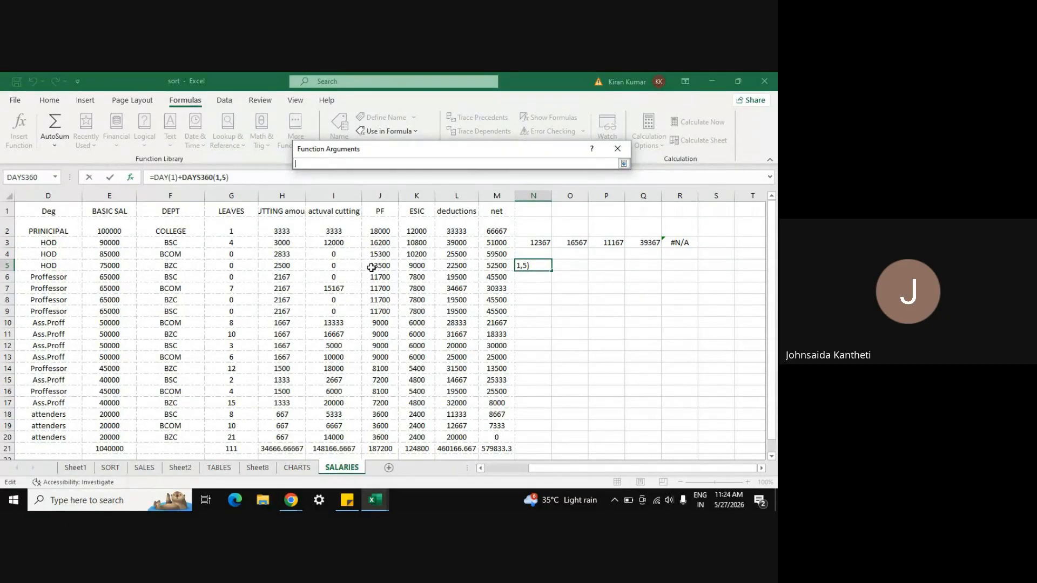
drag(372, 264, 452, 270)
key(Return)
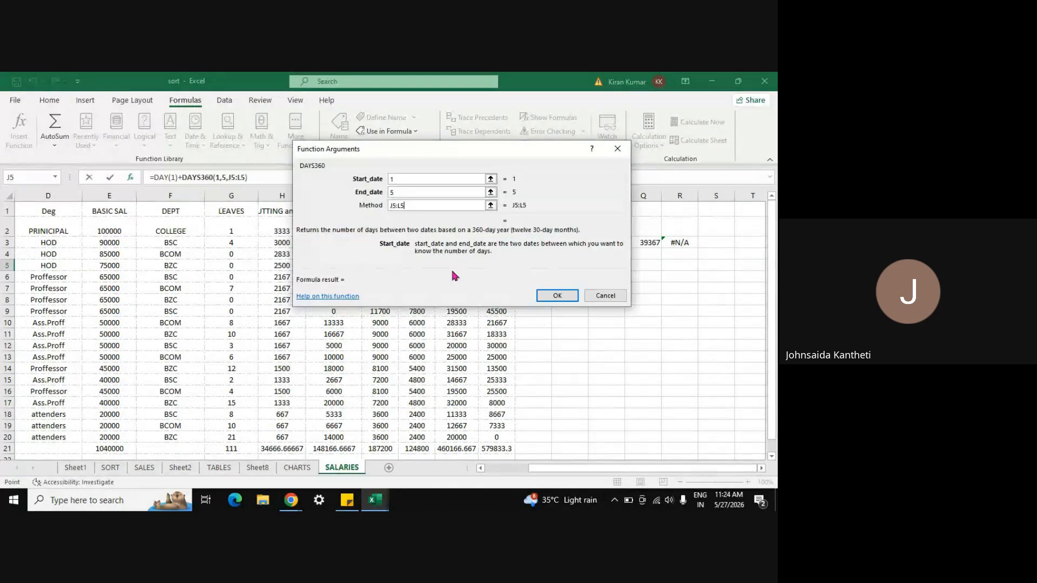
click(558, 297)
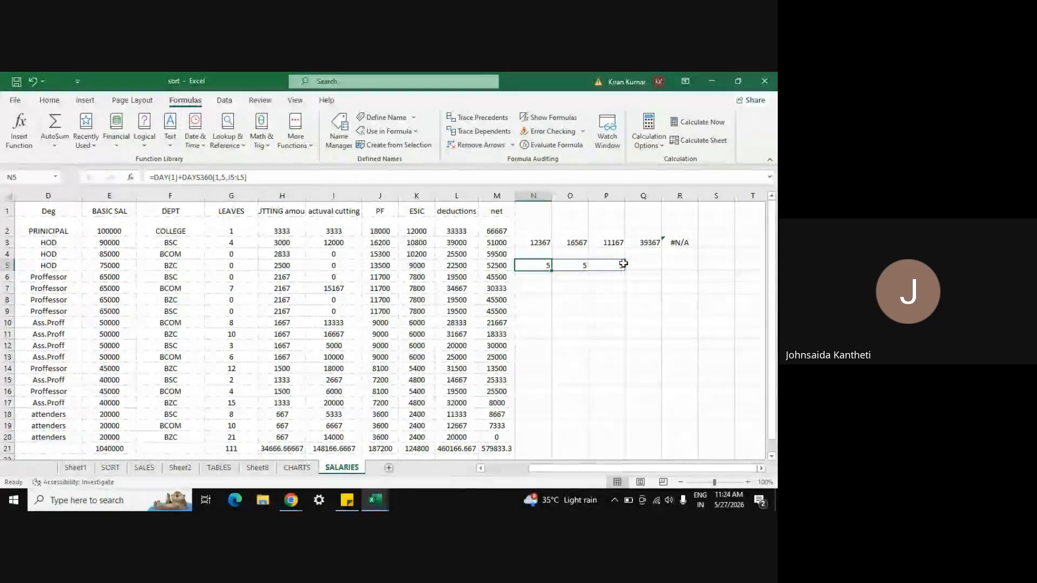
drag(623, 264, 623, 265)
click(606, 299)
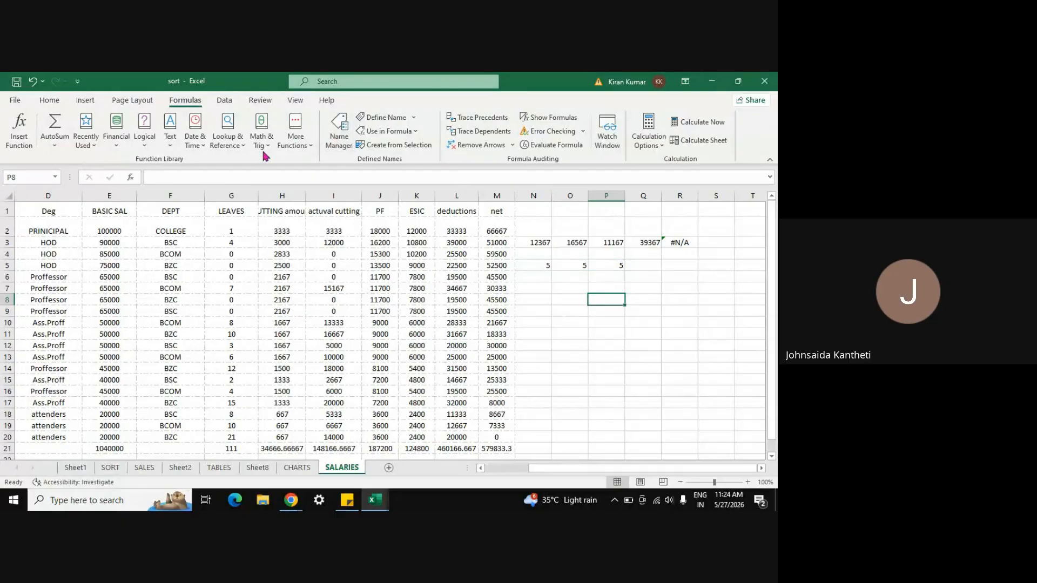
Step: Browse the Date & Time function list without inserting anything
click(195, 140)
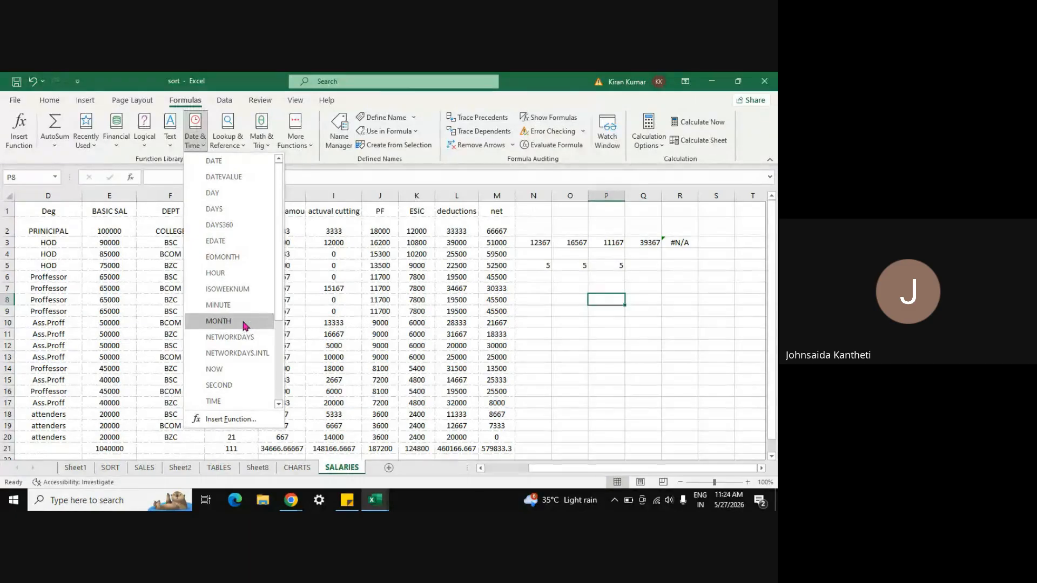
click(279, 405)
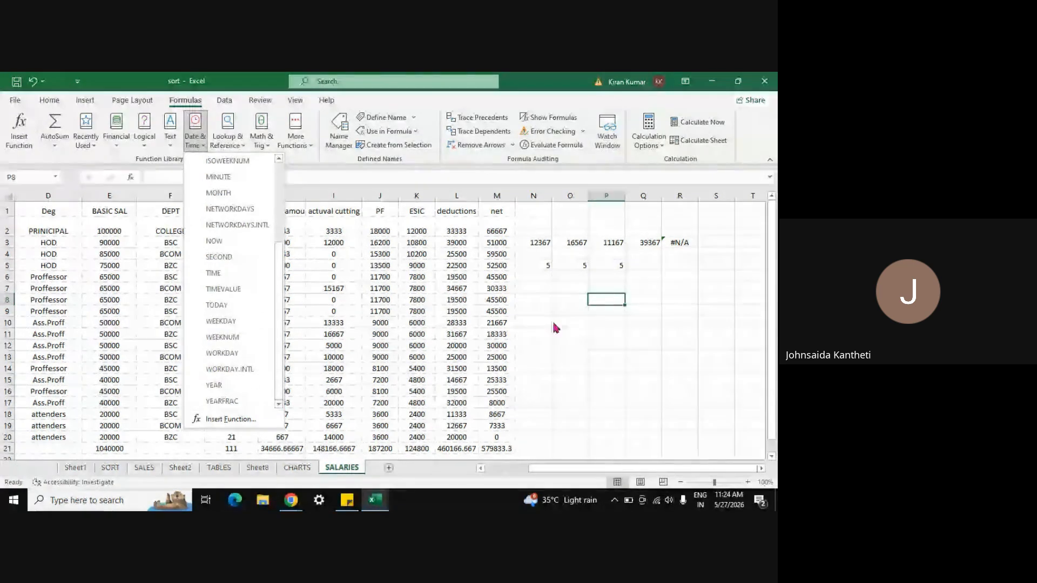
click(580, 330)
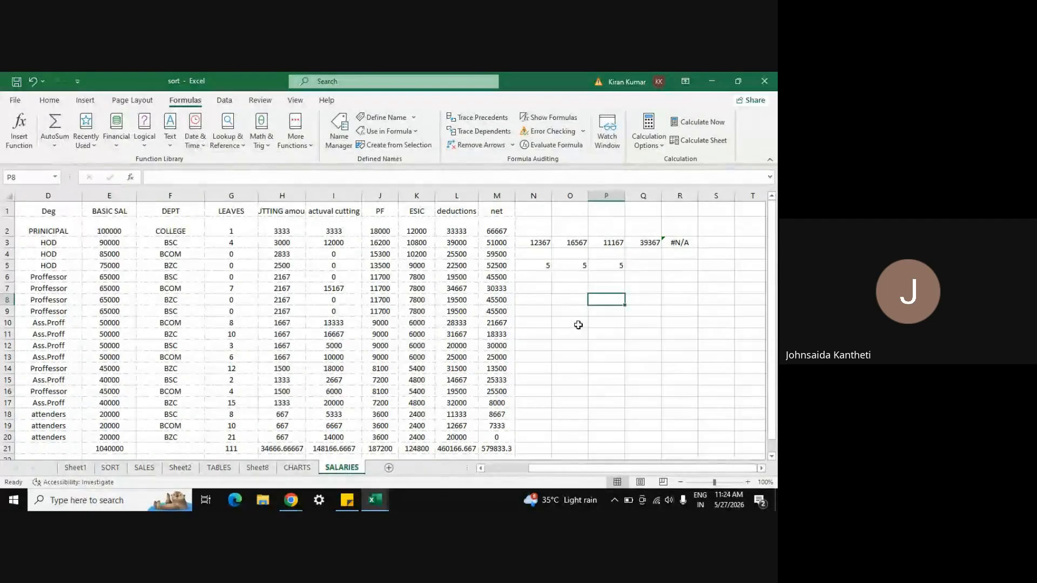
Step: Look through the Lookup & Reference list and More Functions > Cube, then close them
click(241, 146)
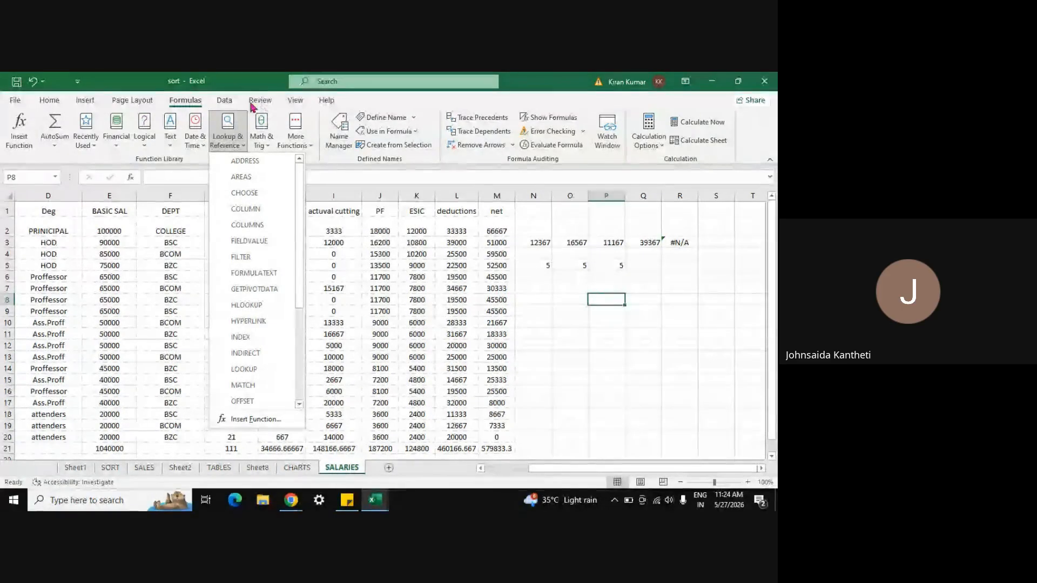
click(224, 100)
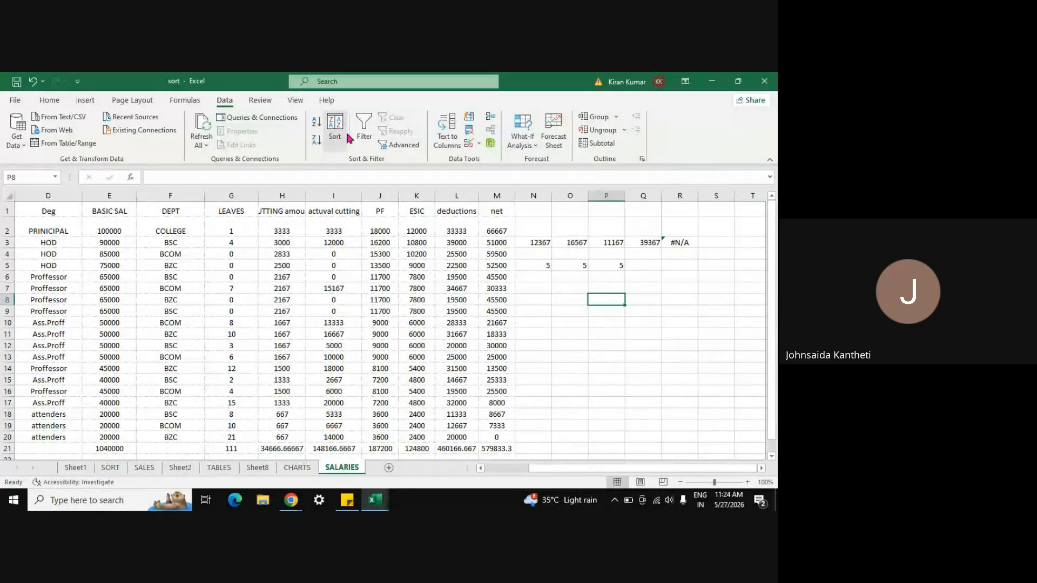
click(185, 100)
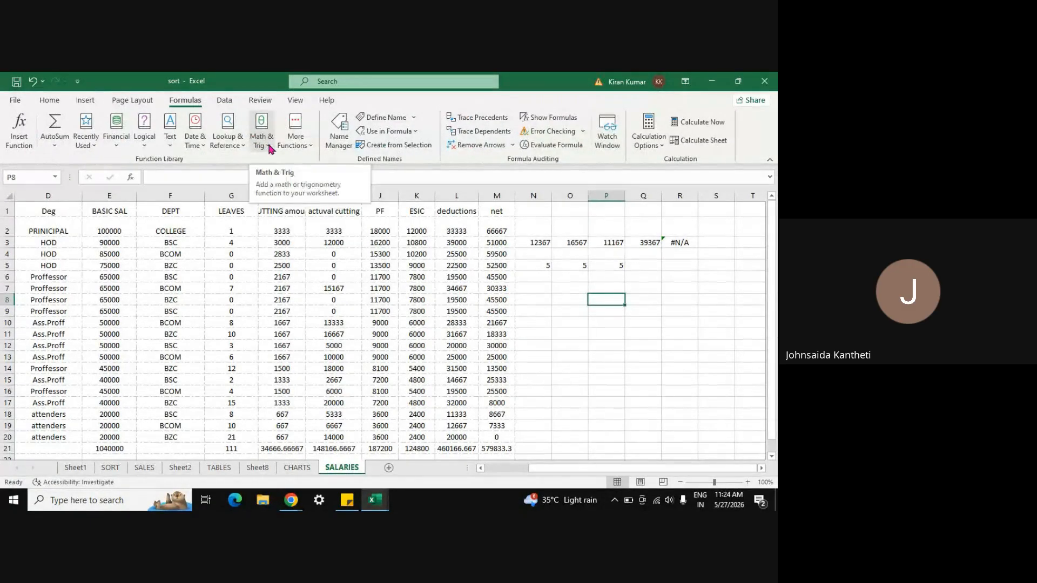
click(310, 145)
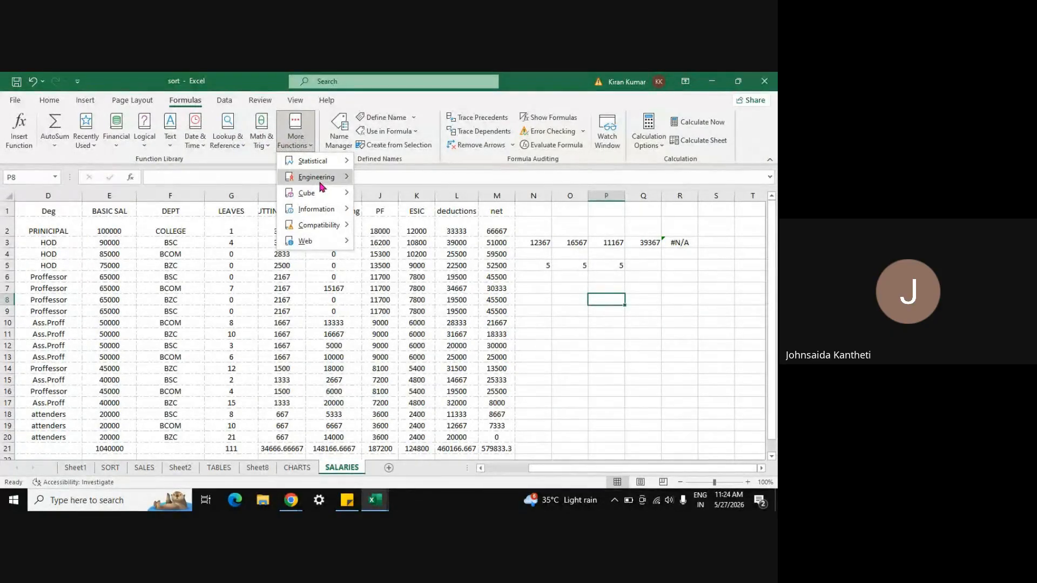
mouse_move(326, 199)
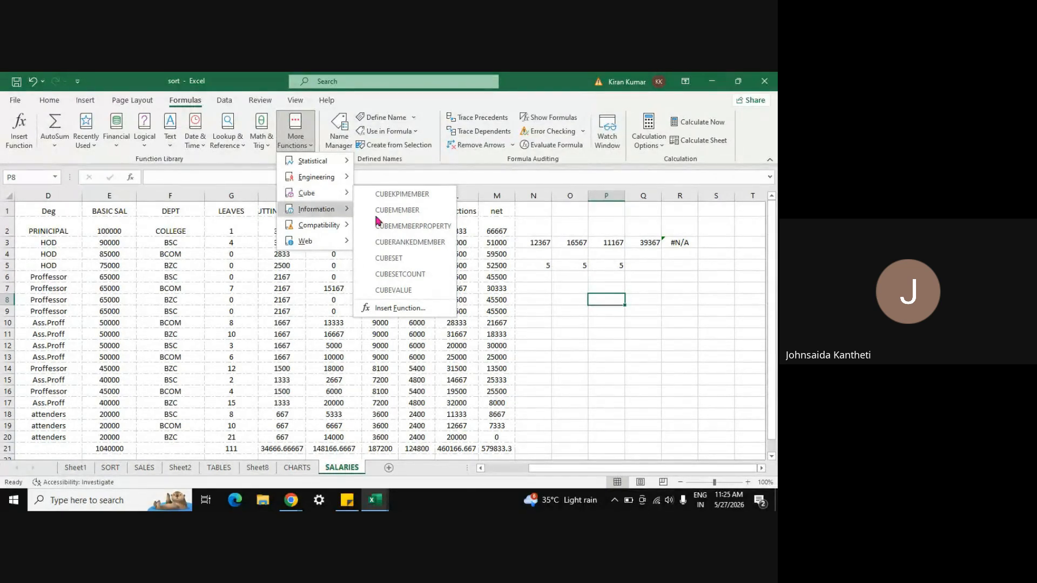
click(517, 364)
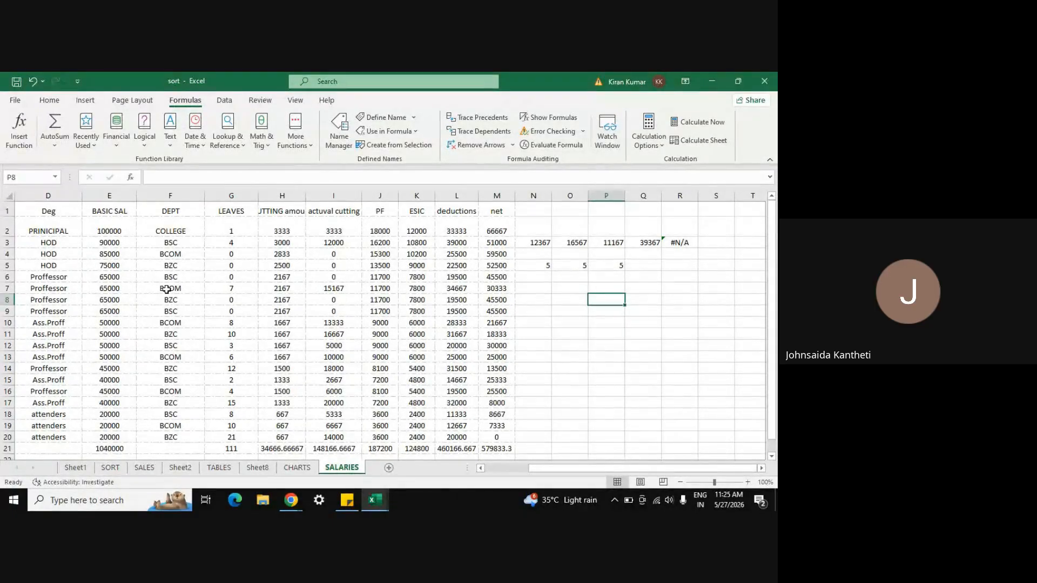
Step: Check the Home tab's AutoSum options (Sum, Average, Count, Max, Min), then return to Formulas
click(50, 101)
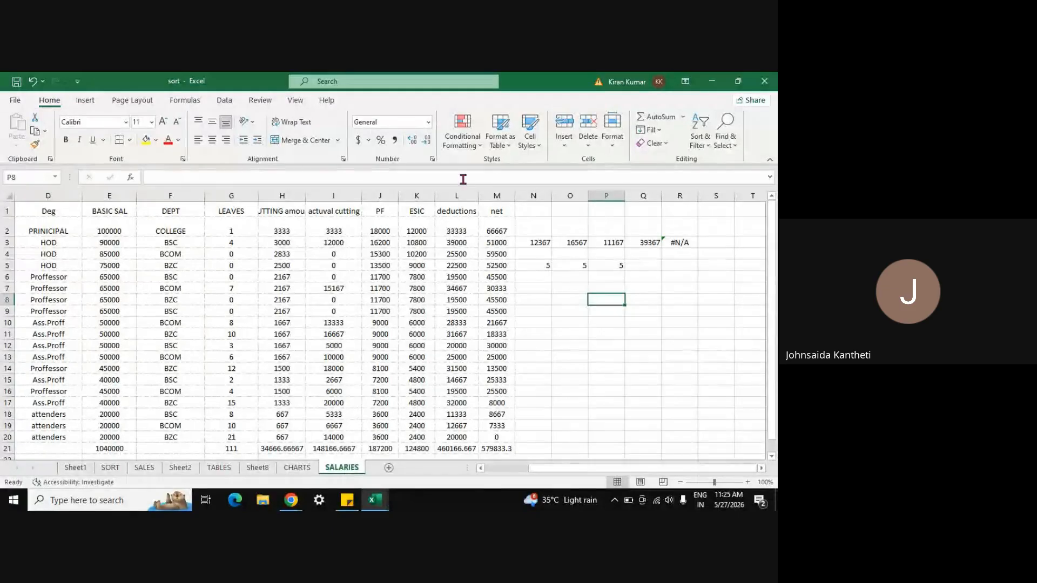
click(683, 117)
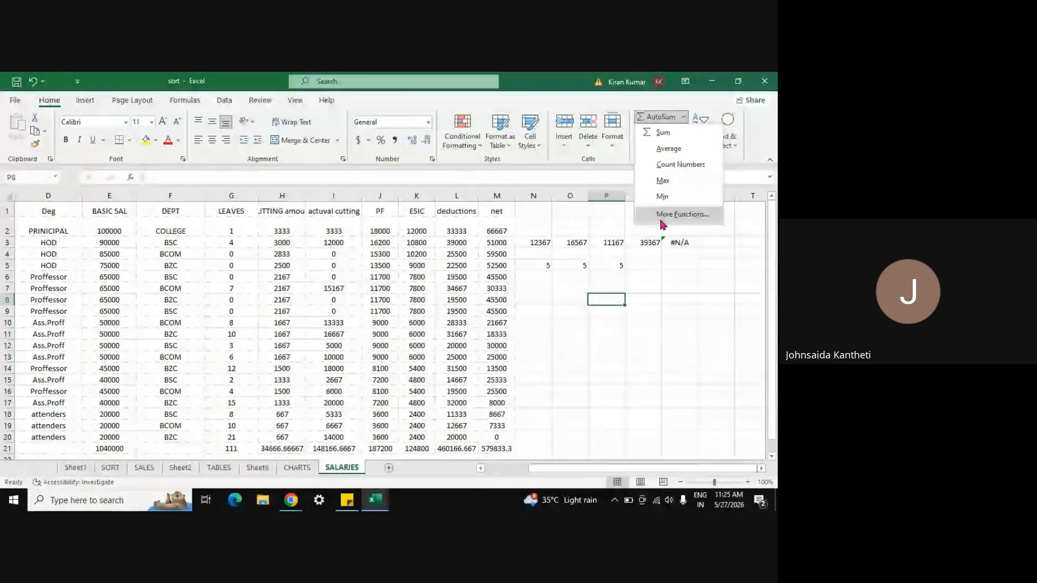
click(185, 103)
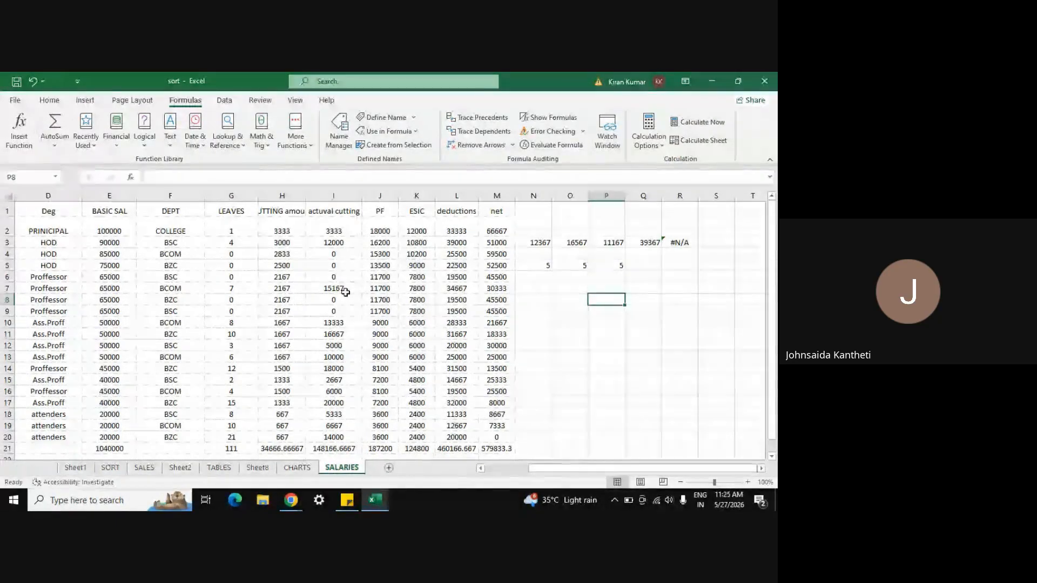
Step: Select I7:M7 and run Calculate Now and Calculate Sheet
click(328, 287)
key(shift+Right)
key(shift+Right)
key(shift+Right)
key(shift+Right)
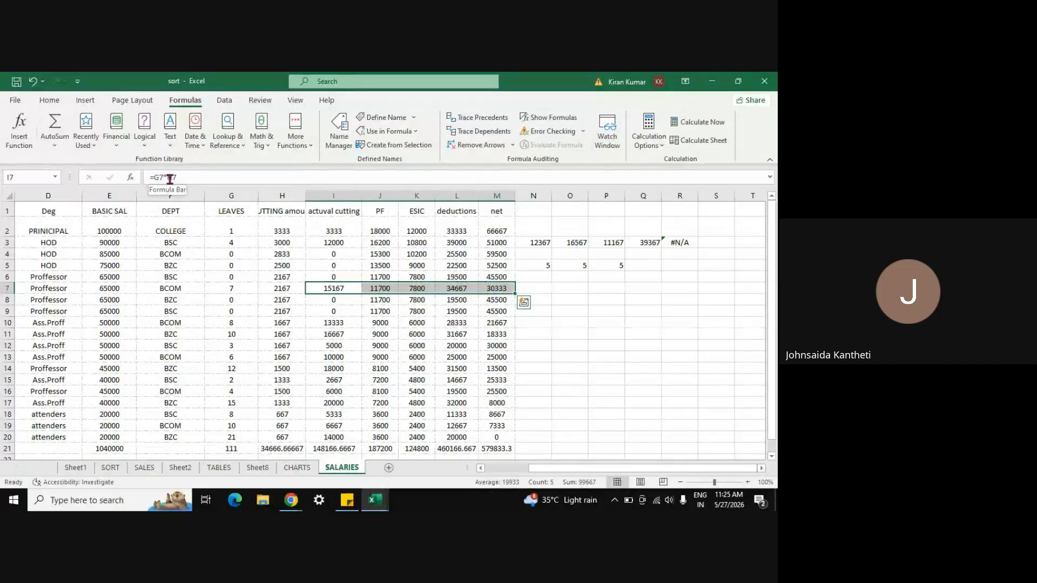
click(702, 124)
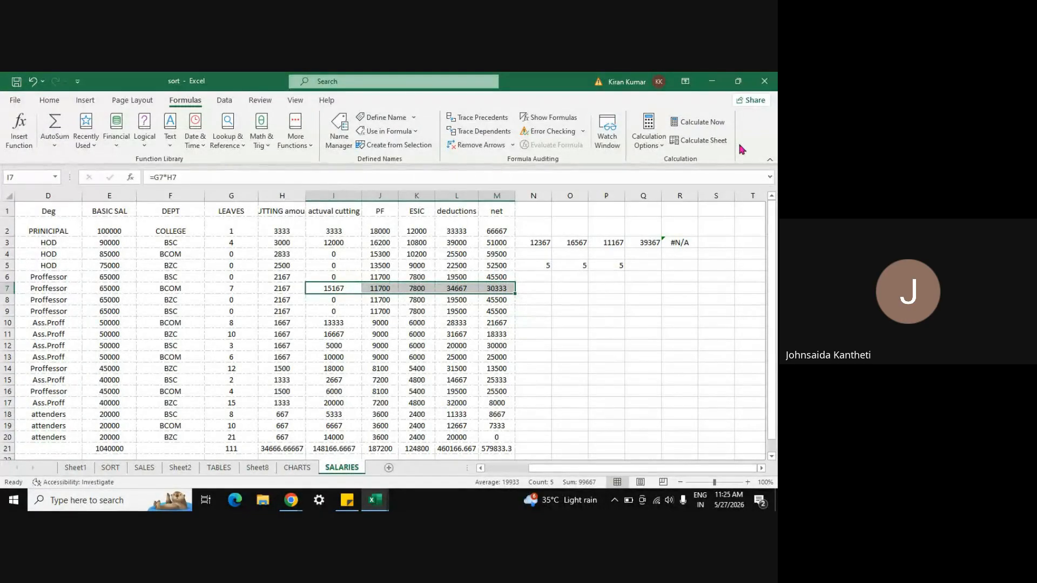
click(698, 141)
Step: Clear the scratch results and #N/A from N2:R5, then close sort.xlsx
click(535, 277)
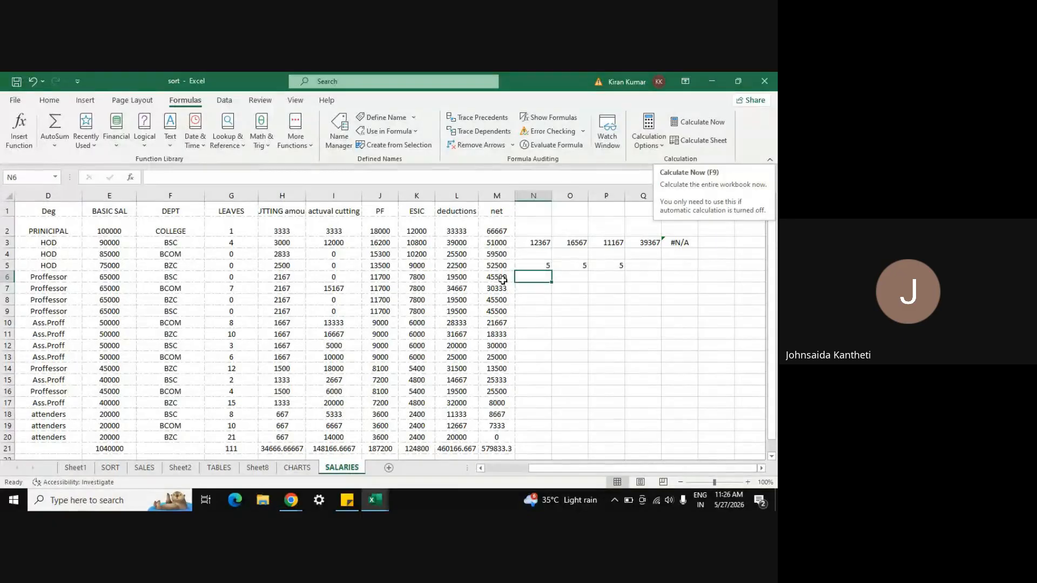
click(581, 361)
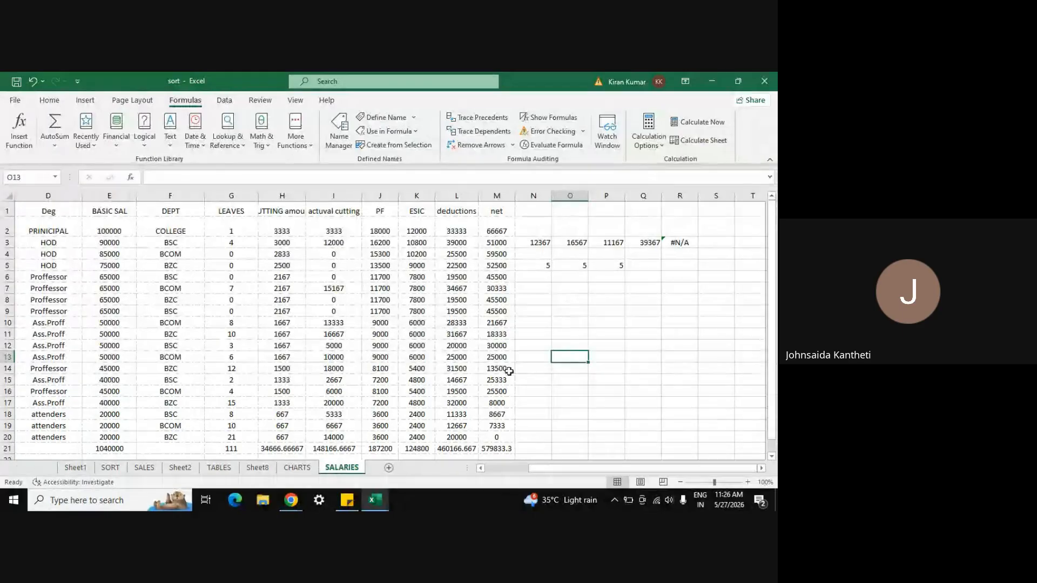
click(571, 378)
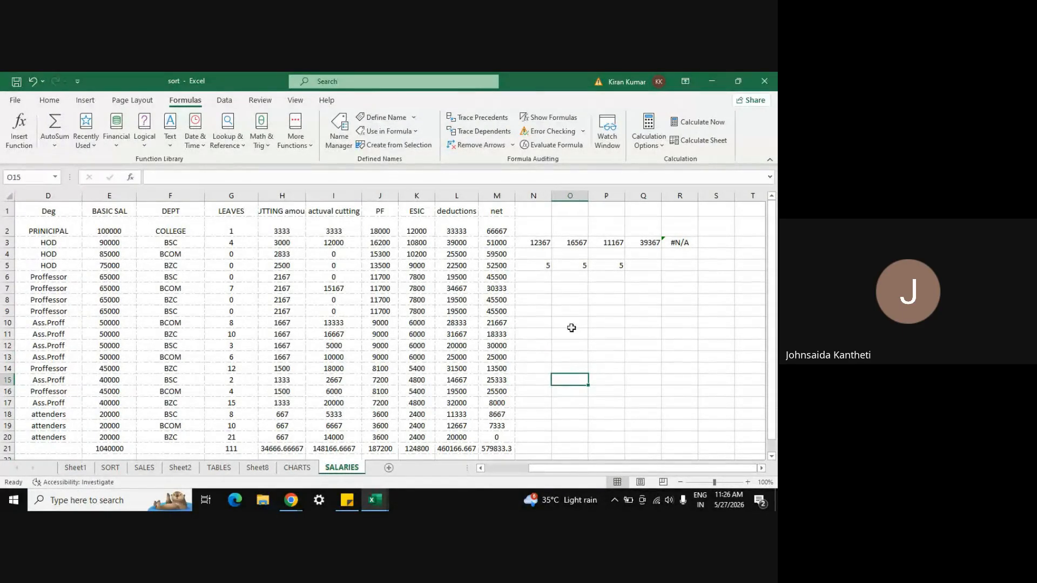
click(537, 229)
key(shift+Down)
key(shift+Down)
key(shift+Down)
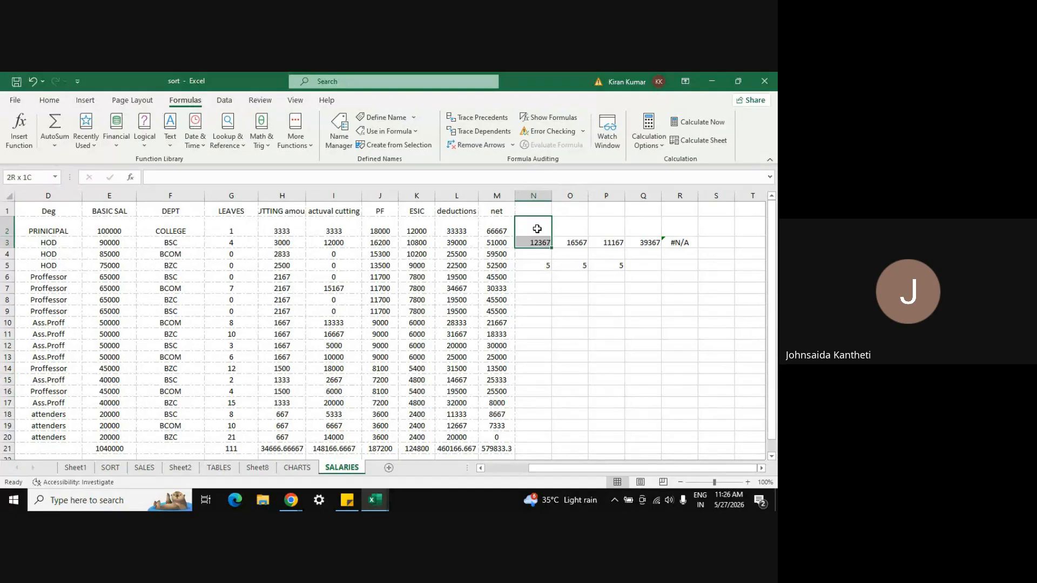
key(shift+Right)
key(shift+Right)
key(shift+Right)
key(shift+Right)
key(Delete)
click(538, 229)
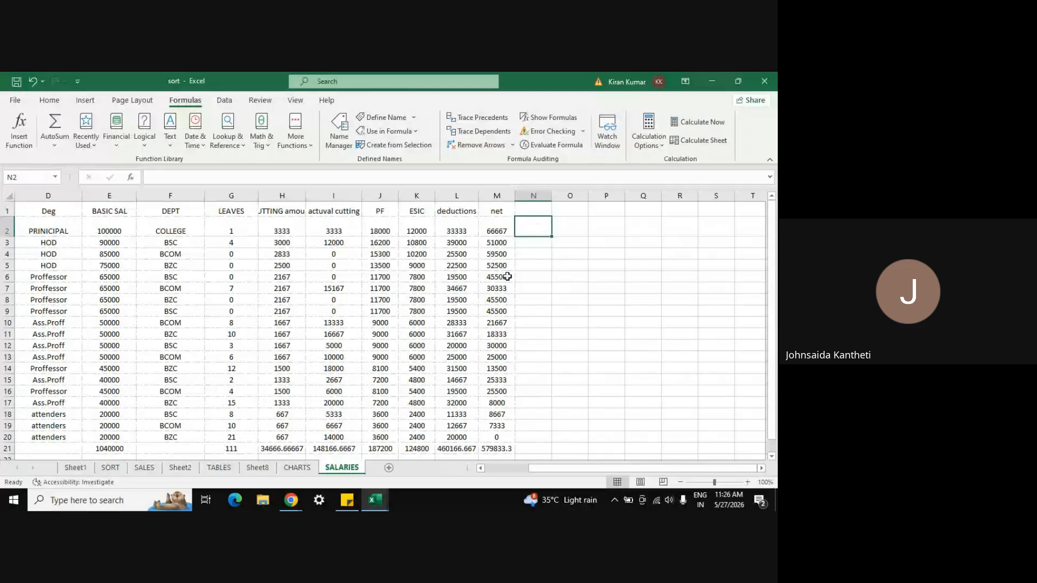
click(764, 81)
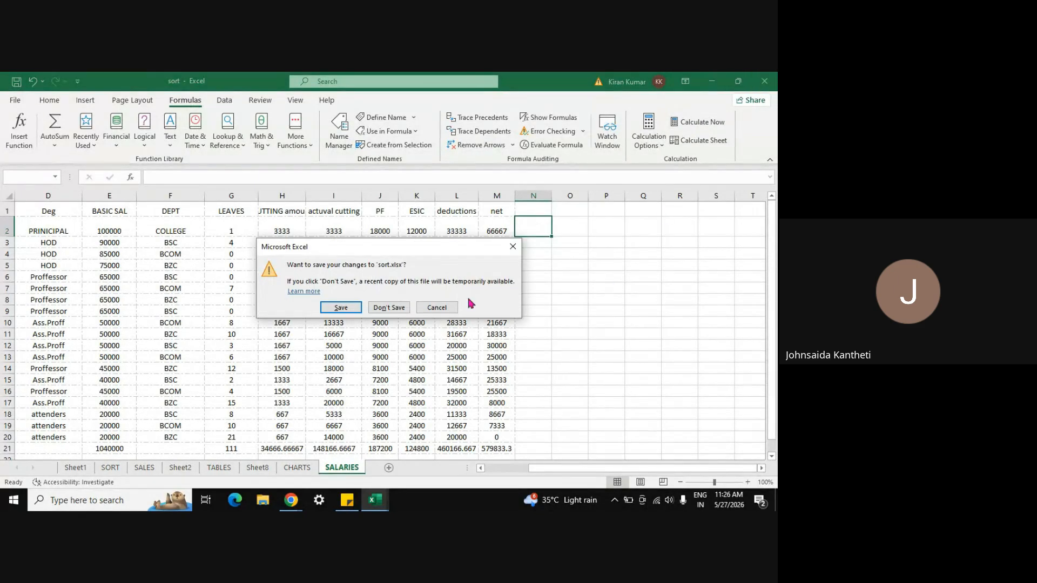
Step: Discard changes to sort.xlsx and enter trial numbers in B2, B3 and B4 of Book1
click(389, 308)
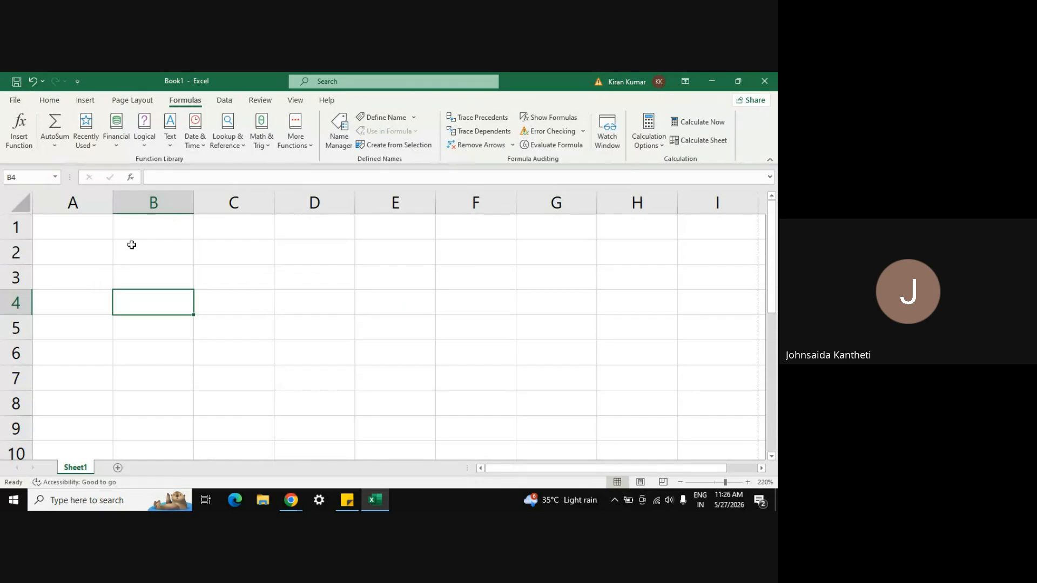
click(132, 244)
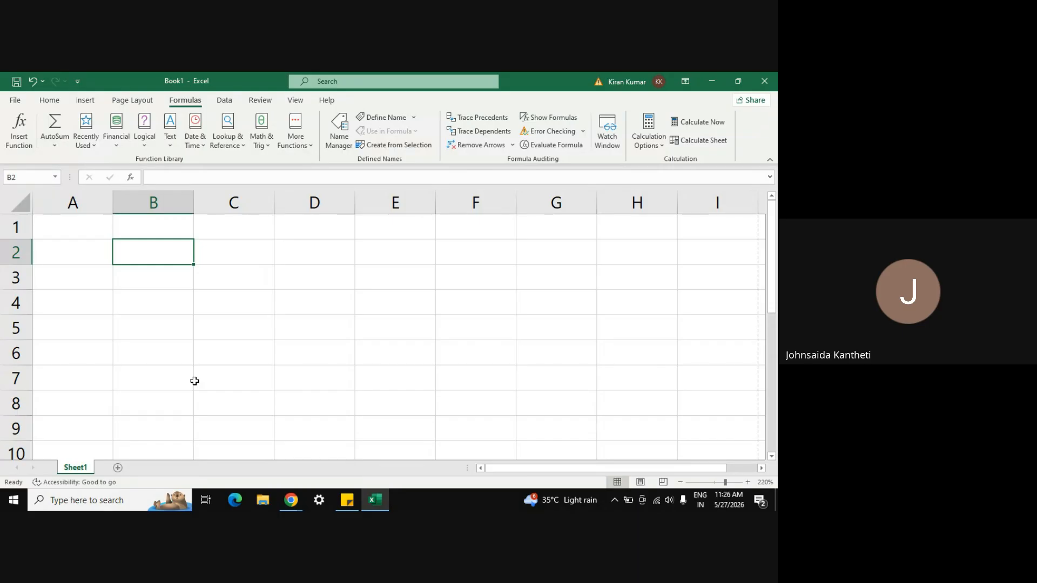
key(Return)
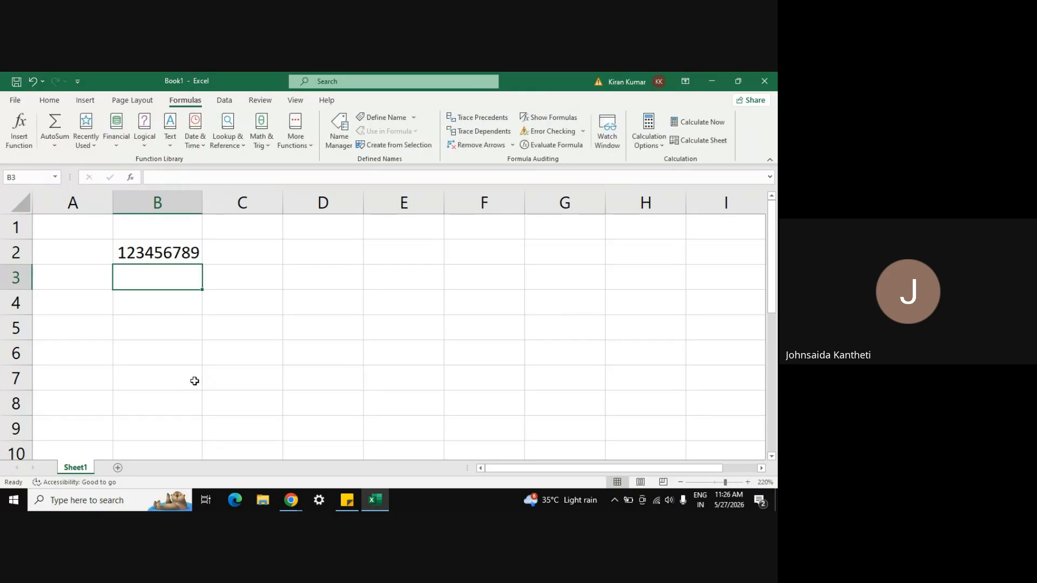
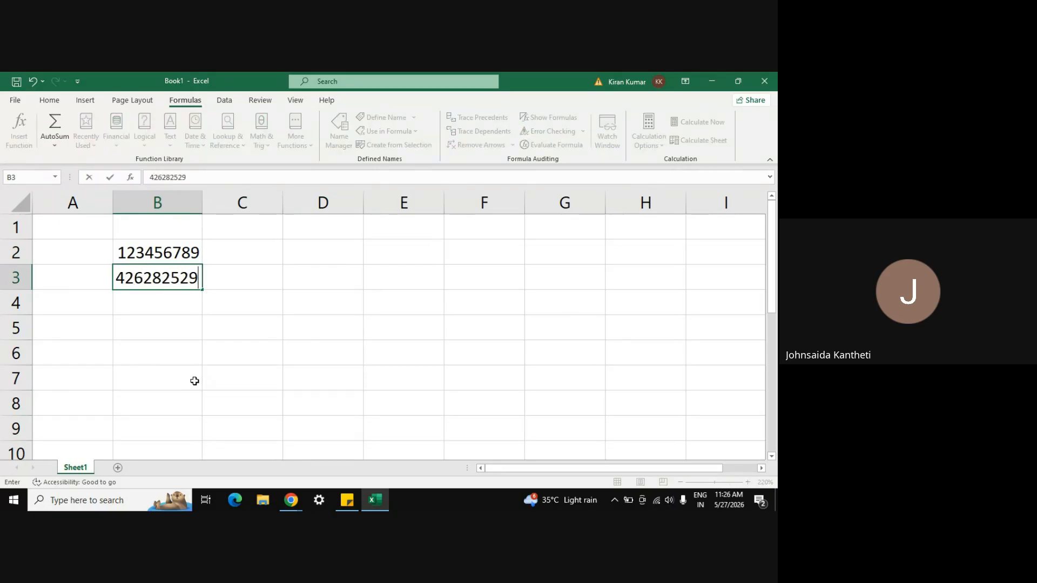
key(Return)
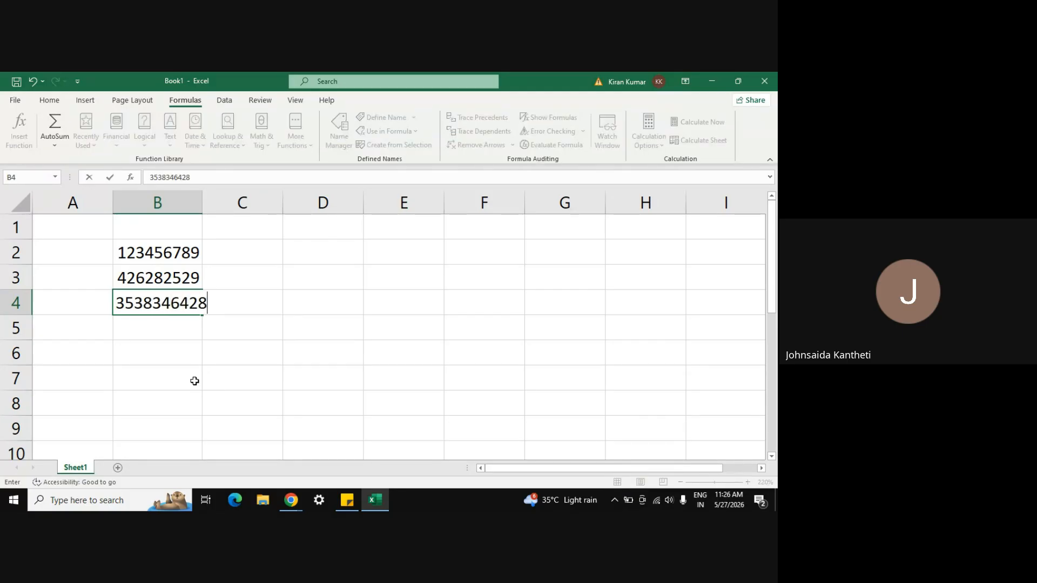
key(Return)
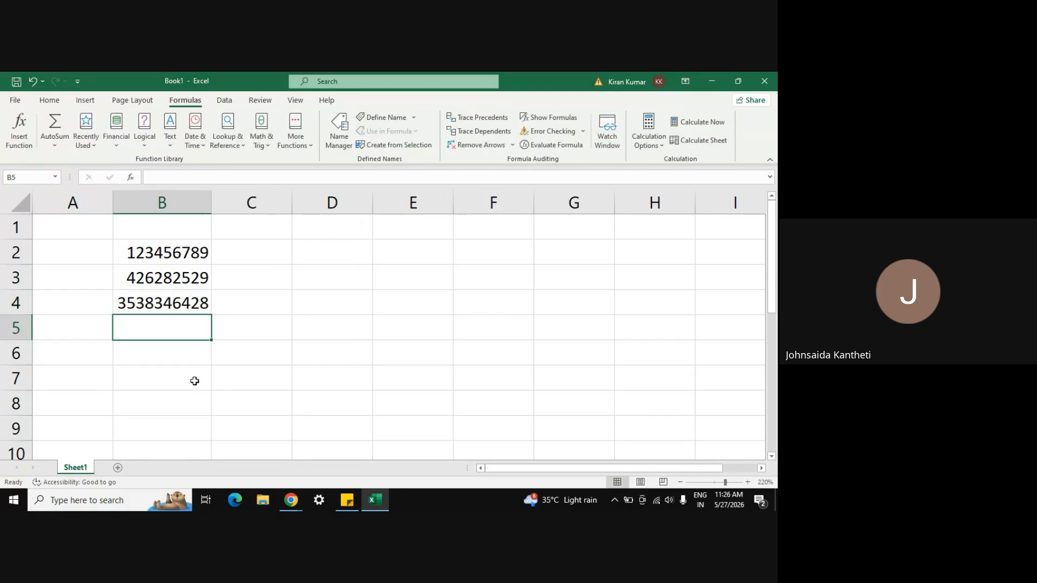
Step: Re-enter B2:B4 as 3456, 3543 and 5342
key(Up)
key(Up)
key(Up)
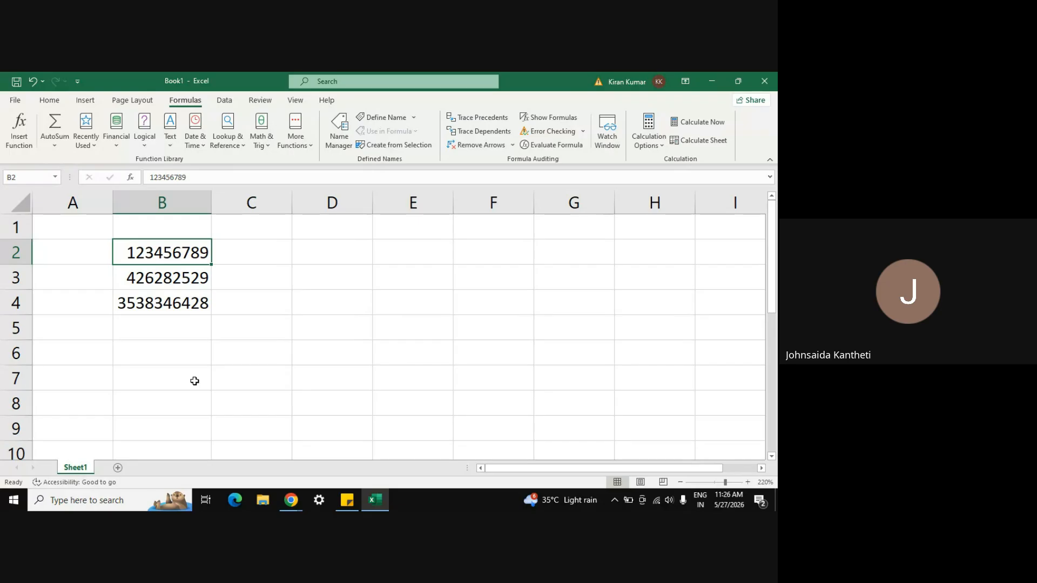
text(3456)
key(Return)
text(35437)
key(BackSpace)
key(Return)
text(5342)
key(Return)
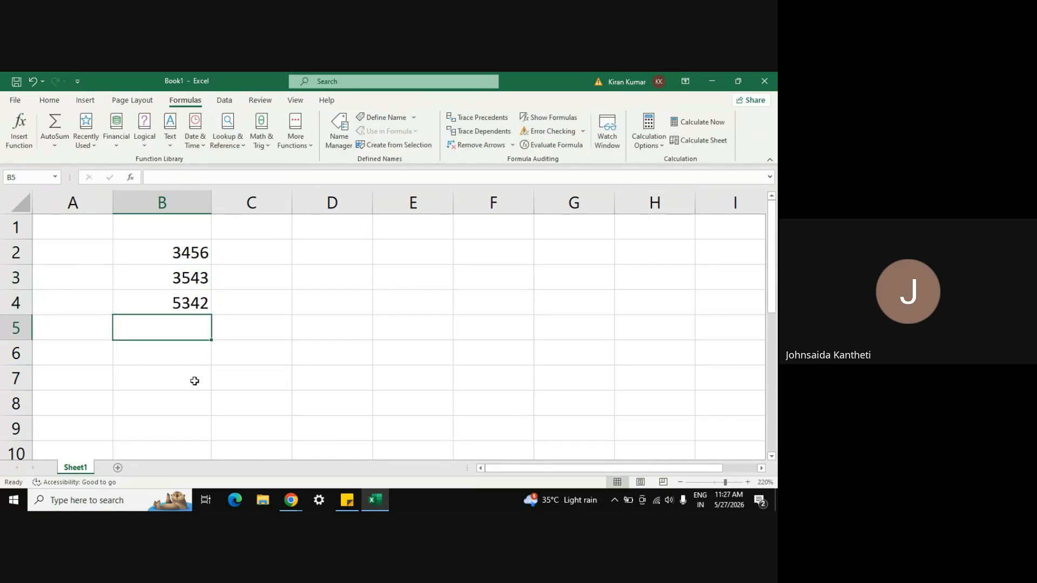
click(181, 257)
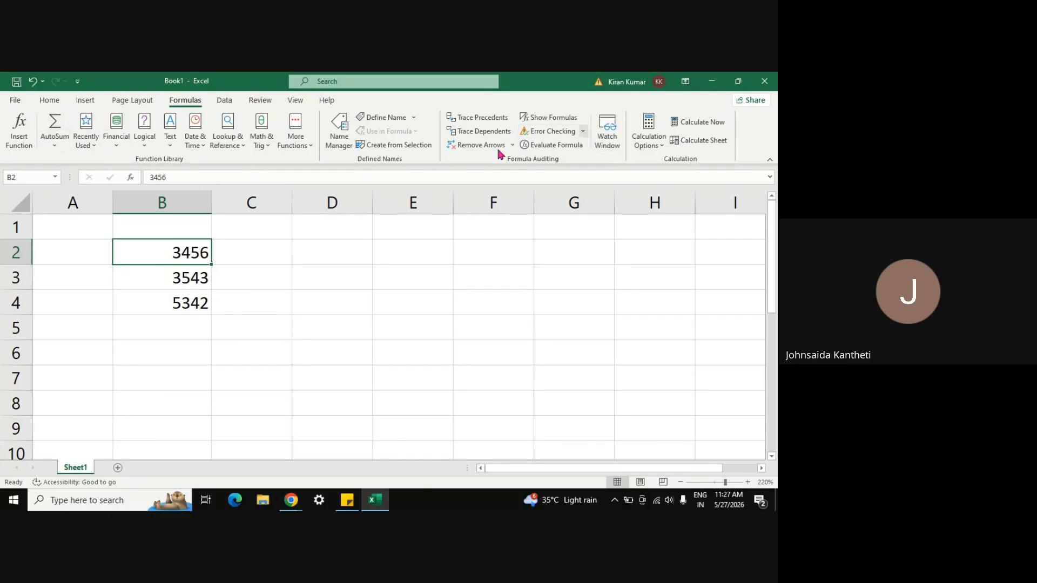
click(50, 100)
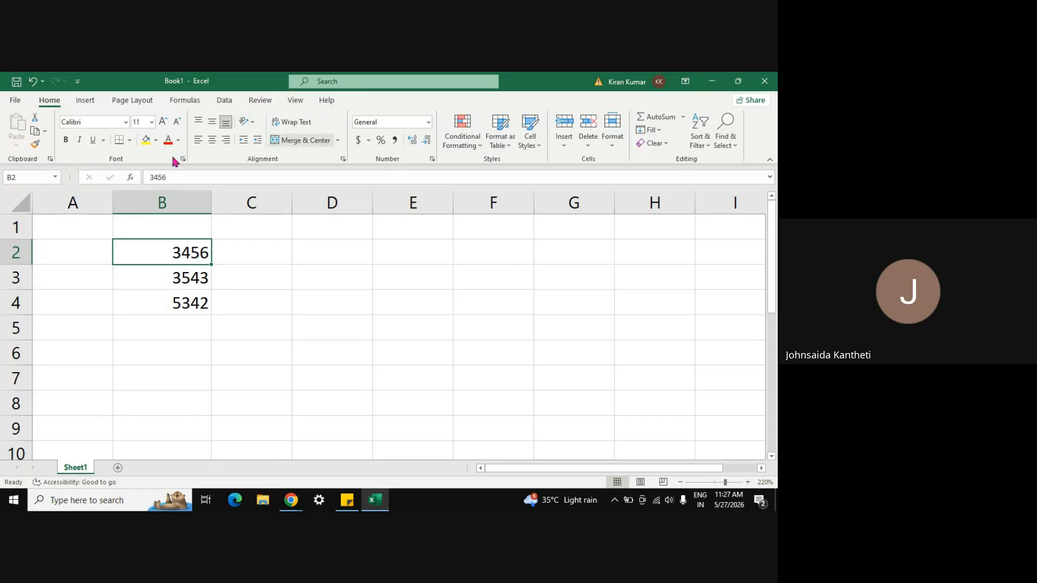
click(190, 100)
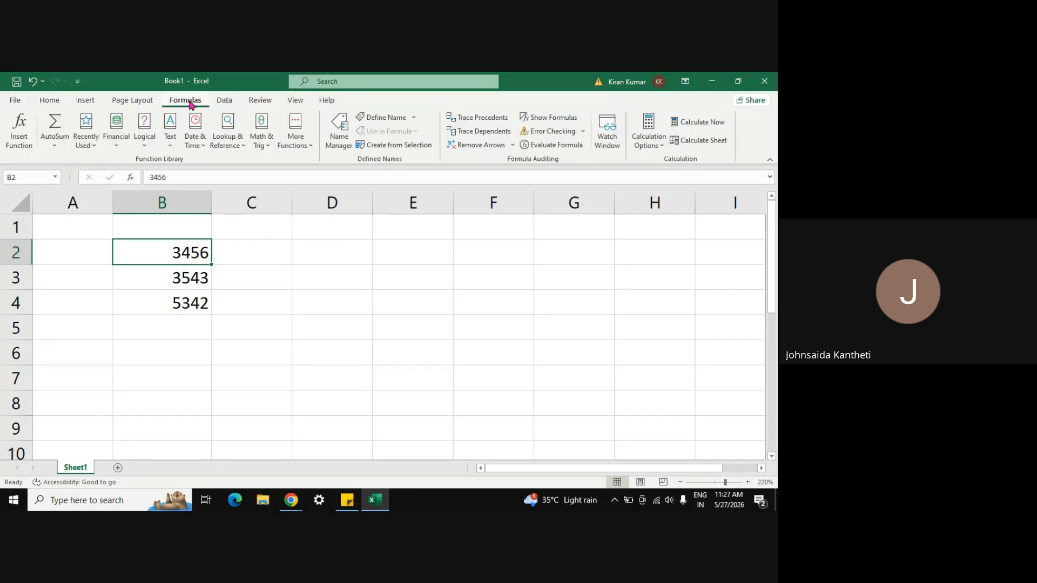
click(21, 142)
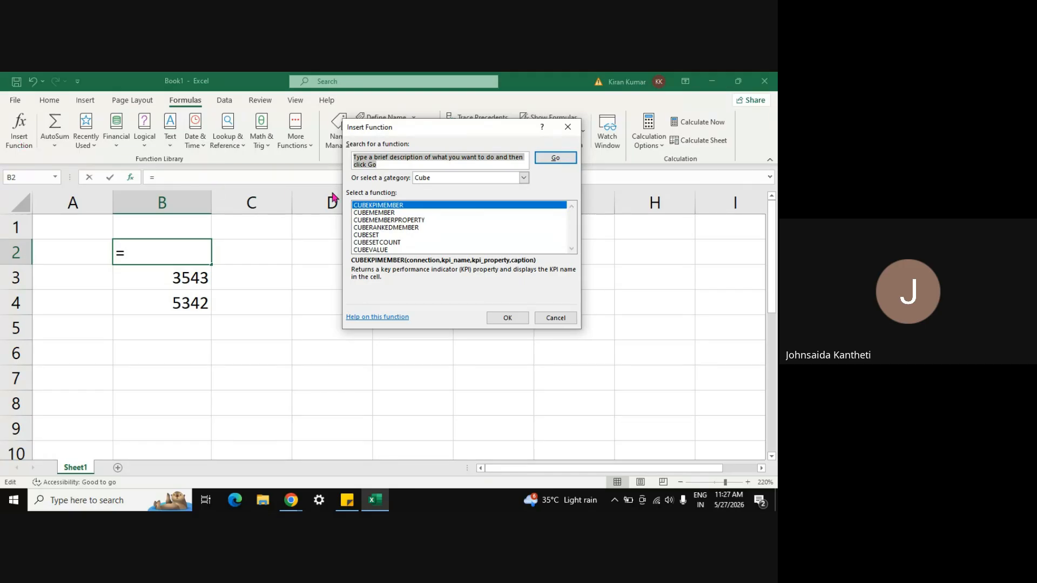
click(567, 127)
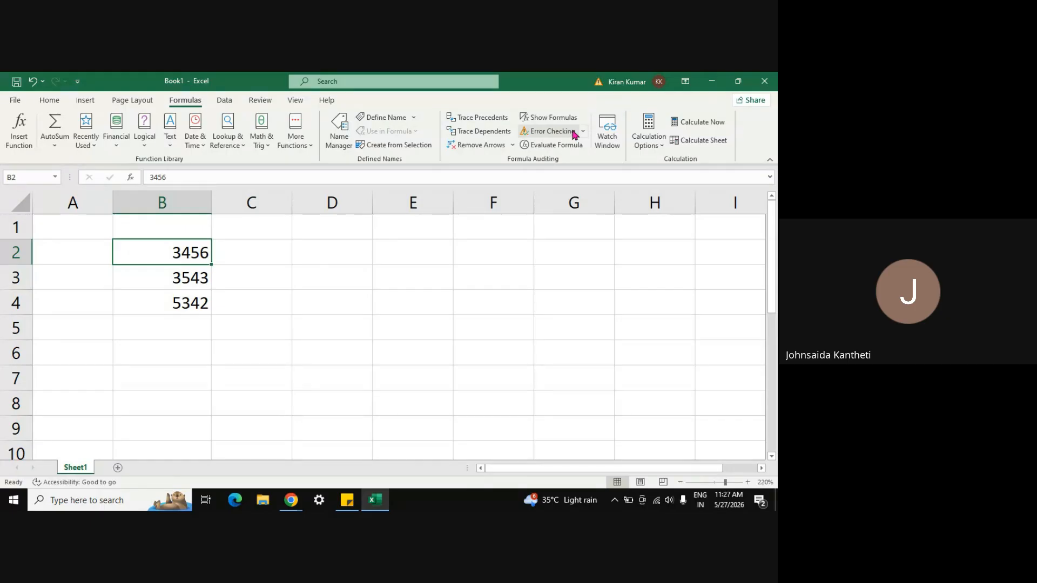
click(57, 104)
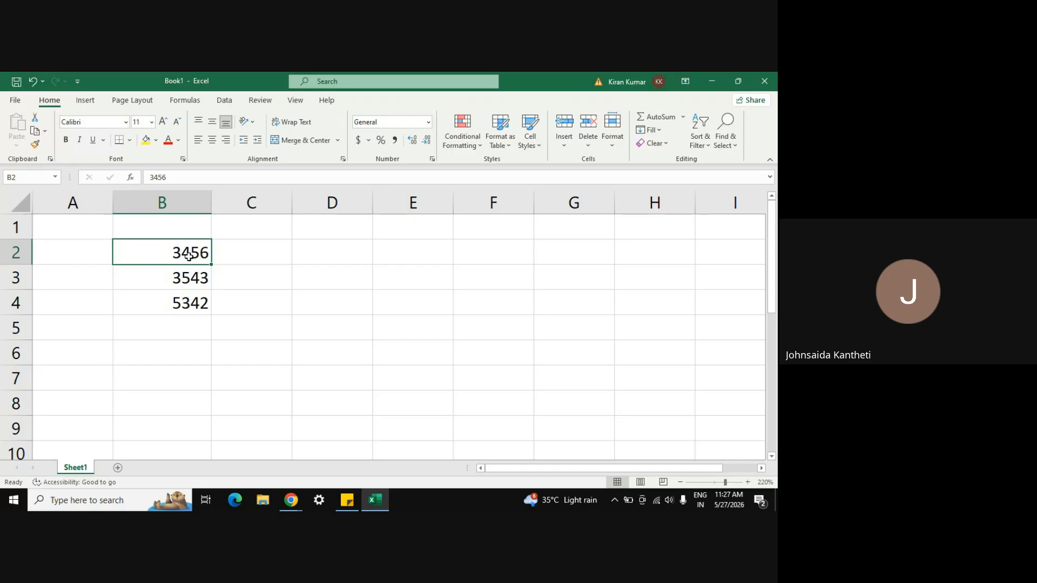
Step: Copy 3456, 3543 and 5342 from B2:B4 and paste them into B5:B7
click(178, 324)
key(Up)
key(Up)
key(Up)
key(Up)
key(Down)
key(shift+Down)
key(shift+Down)
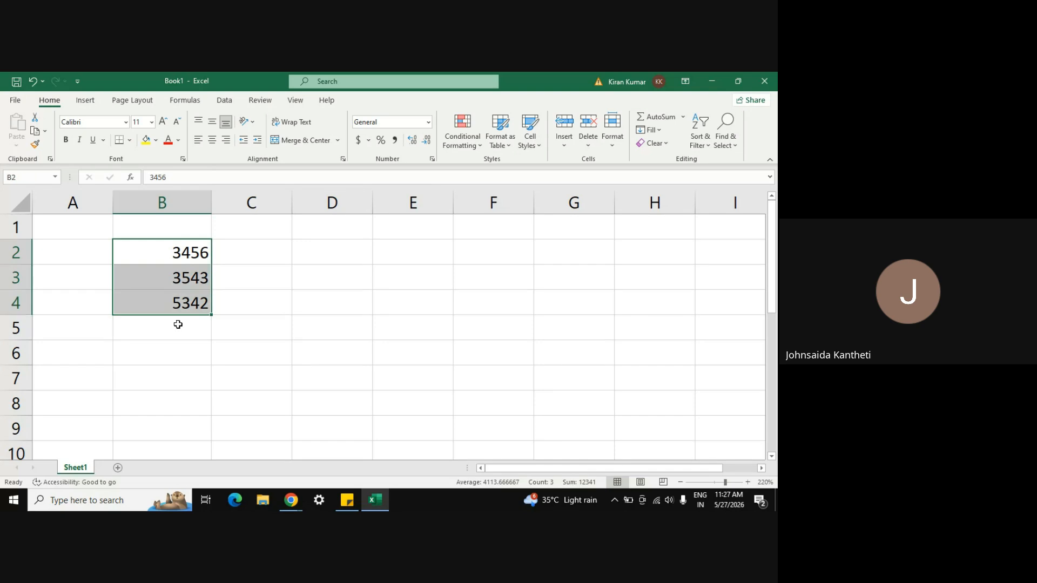
key(ctrl+c)
key(Down)
key(Down)
key(Down)
key(ctrl+v)
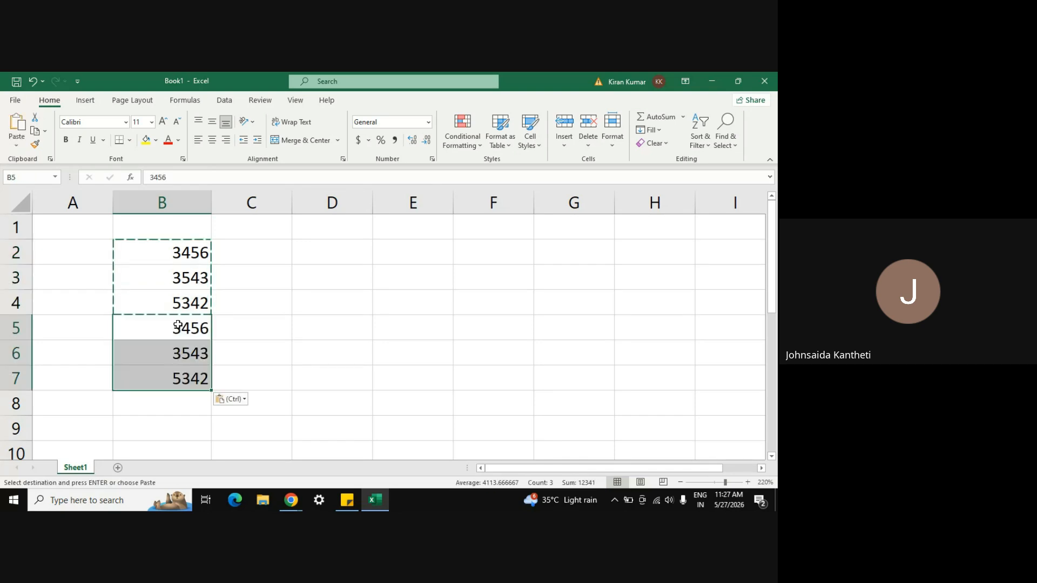
click(280, 296)
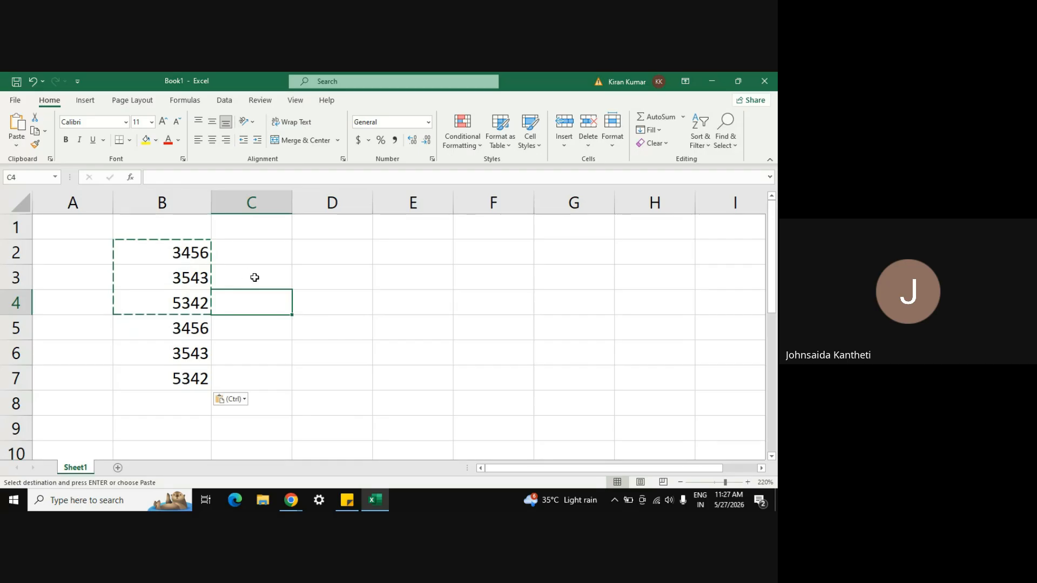
key(ctrl)
key(Escape)
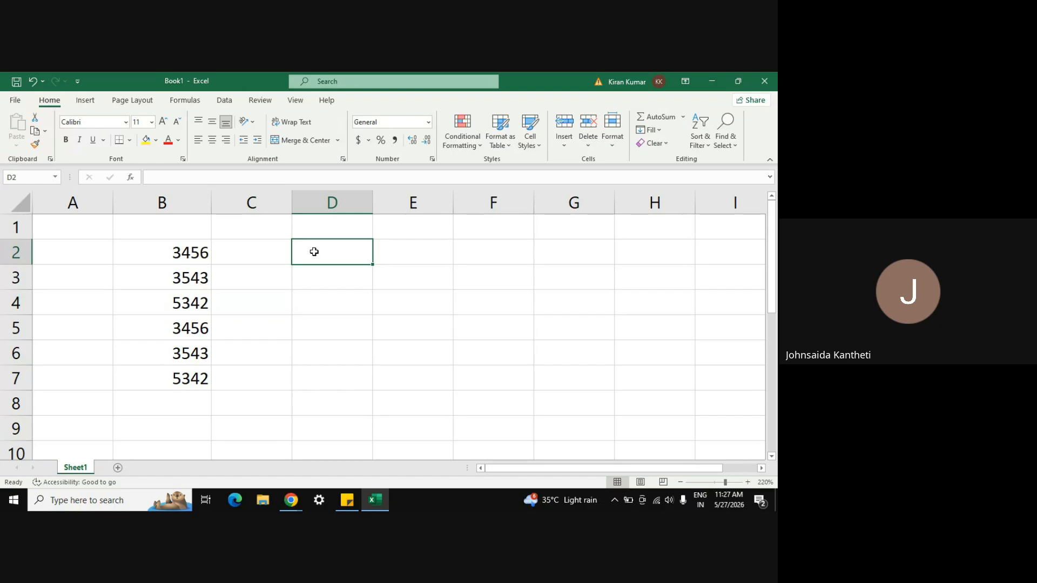
Step: Try a =SUM(B2:B7) total in D2, then delete it
text(=sum()
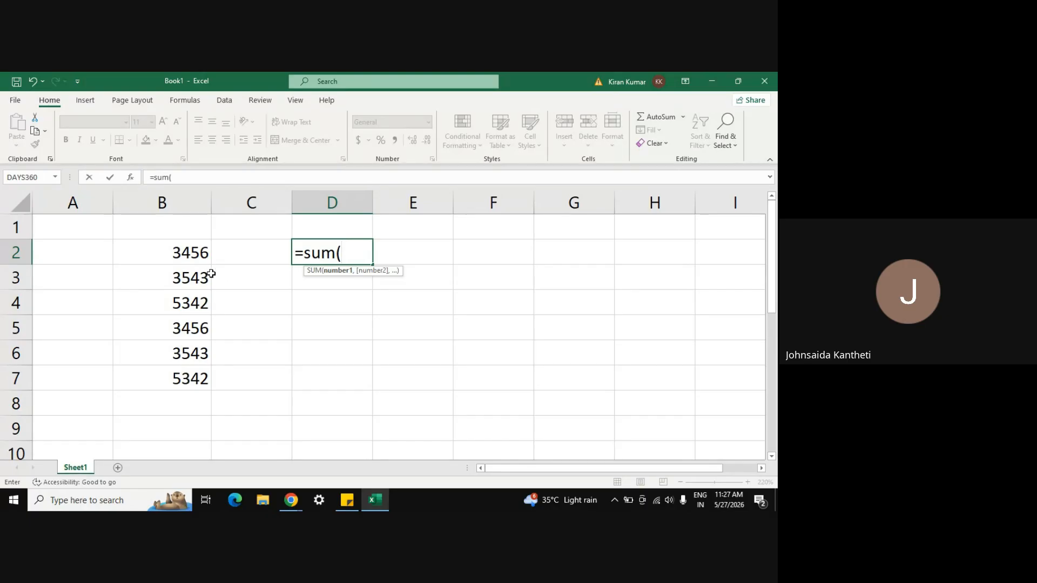
drag(192, 255, 192, 370)
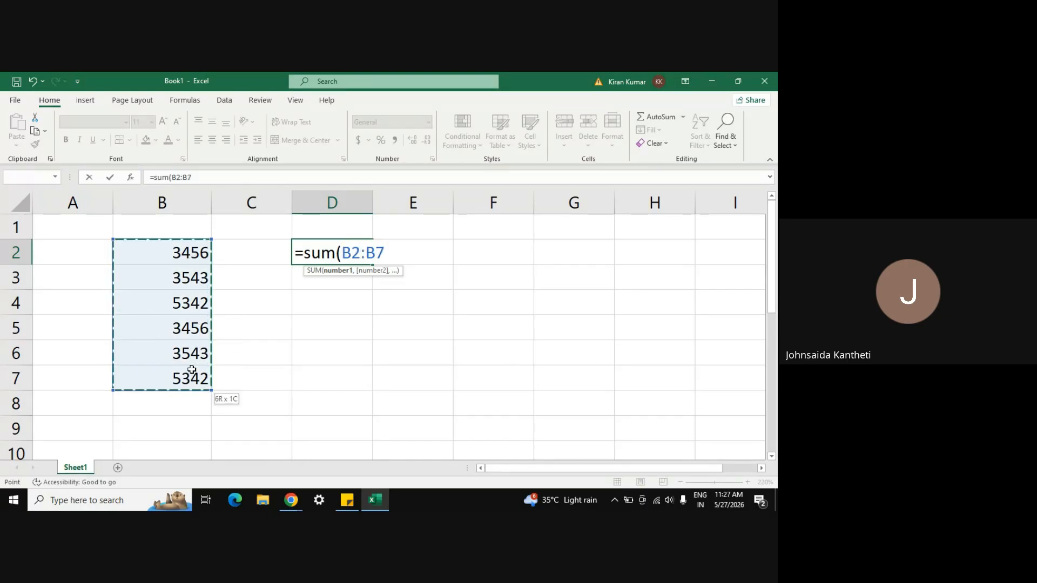
text())
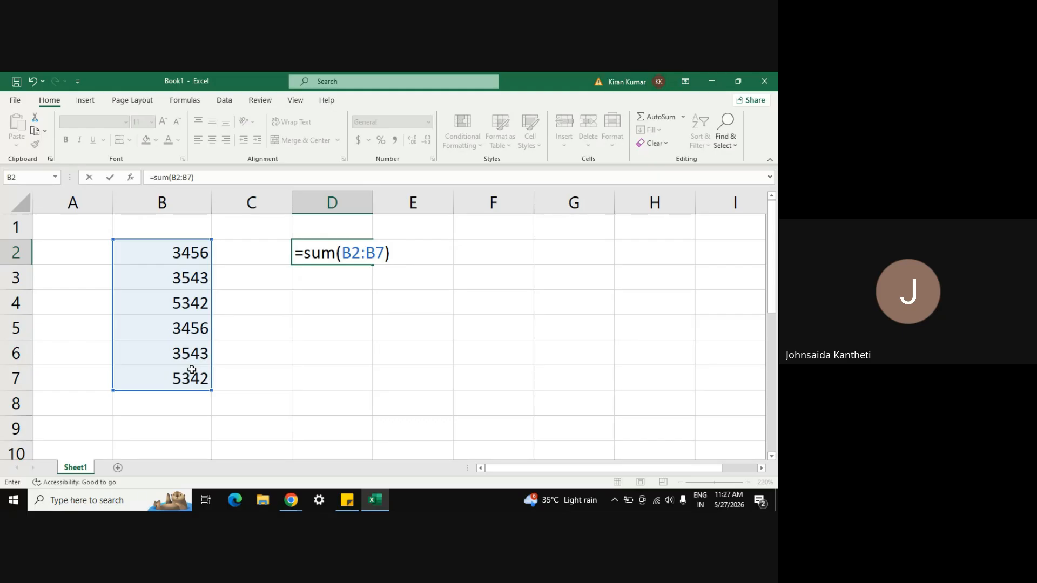
key(Return)
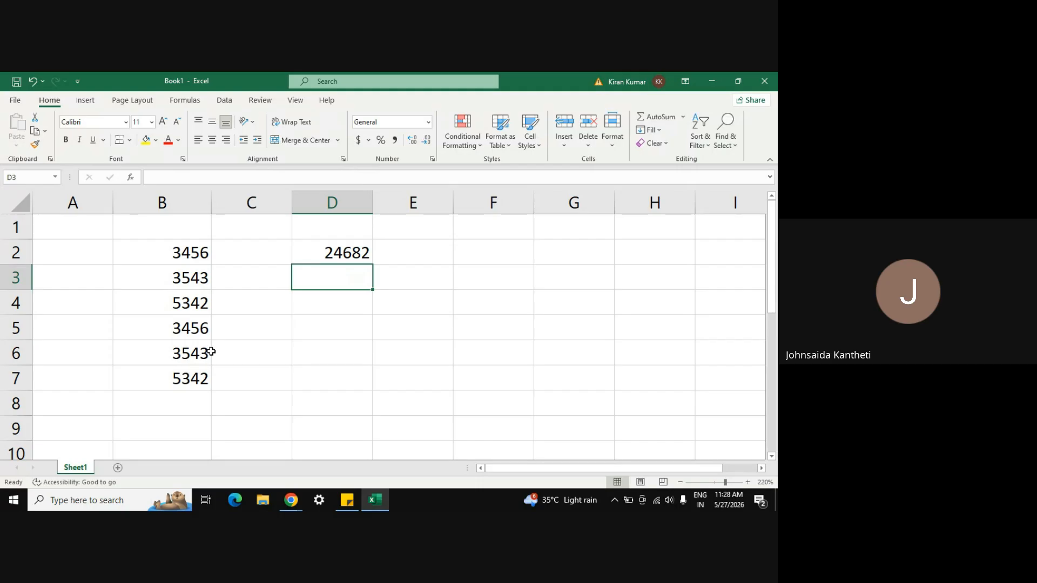
click(354, 250)
key(Delete)
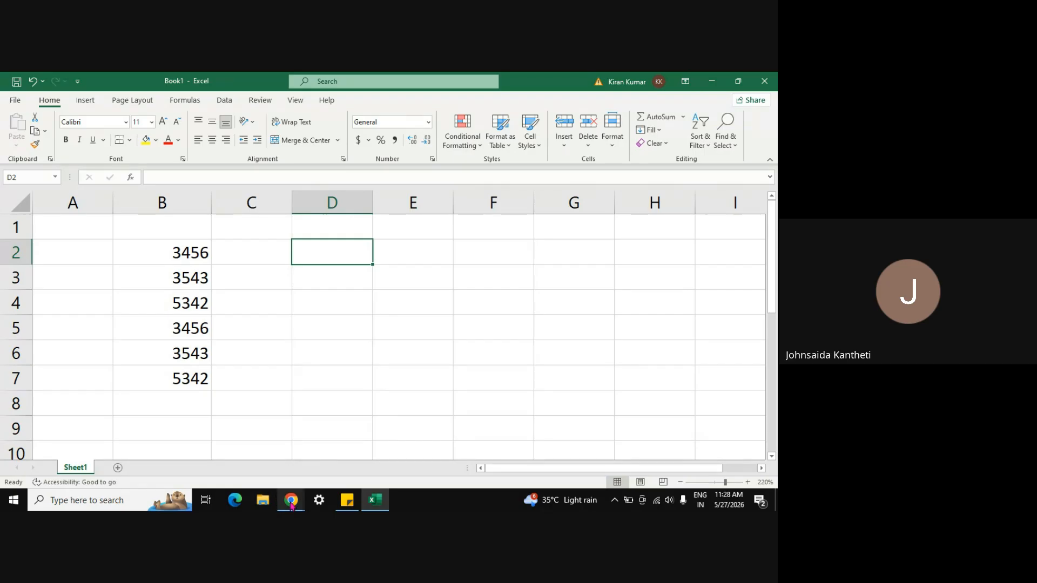
mouse_move(291, 500)
click(220, 444)
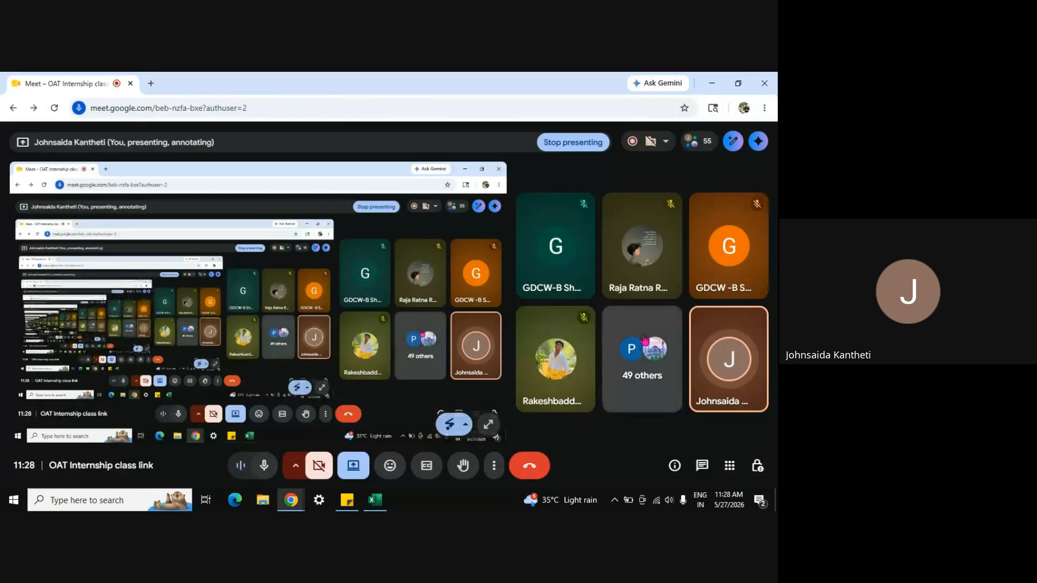
click(701, 470)
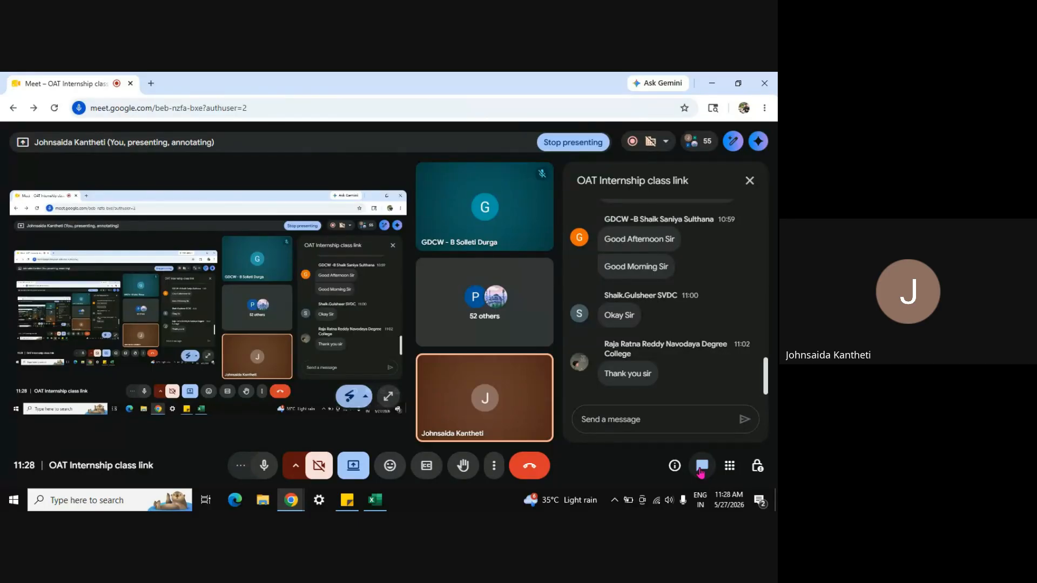
click(750, 181)
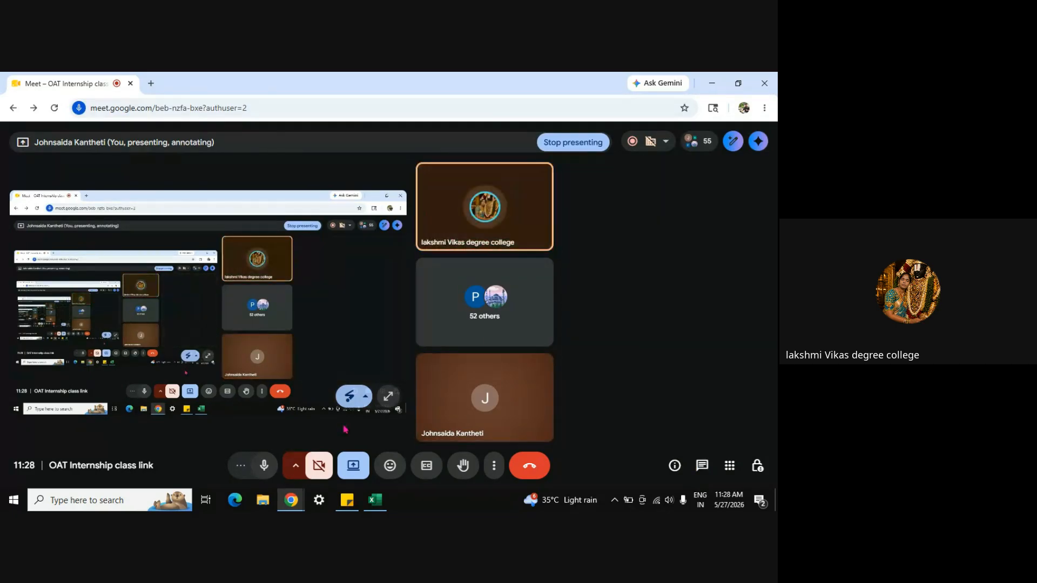
click(375, 500)
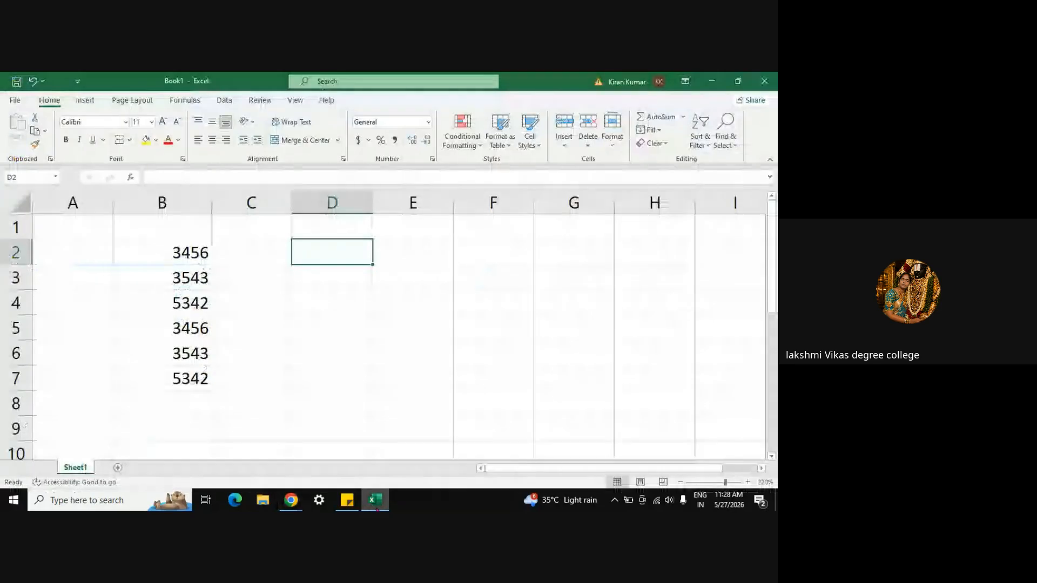
click(190, 252)
key(ctrl+shift+Down)
key(ctrl+c)
key(Left)
key(ctrl+v)
key(Right)
key(Right)
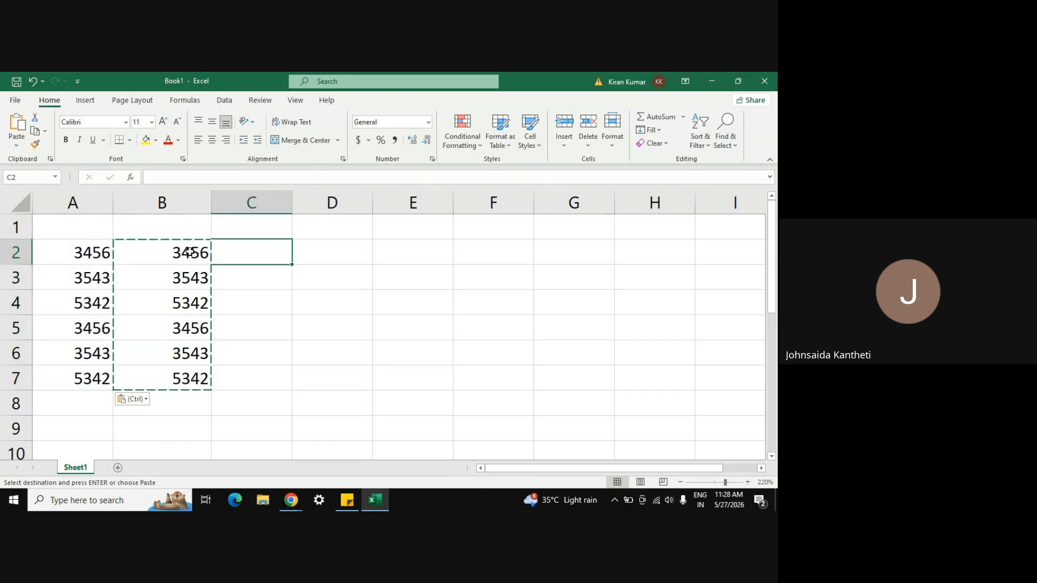
key(ctrl+v)
key(Right)
key(ctrl+v)
key(Right)
key(ctrl+v)
key(Right)
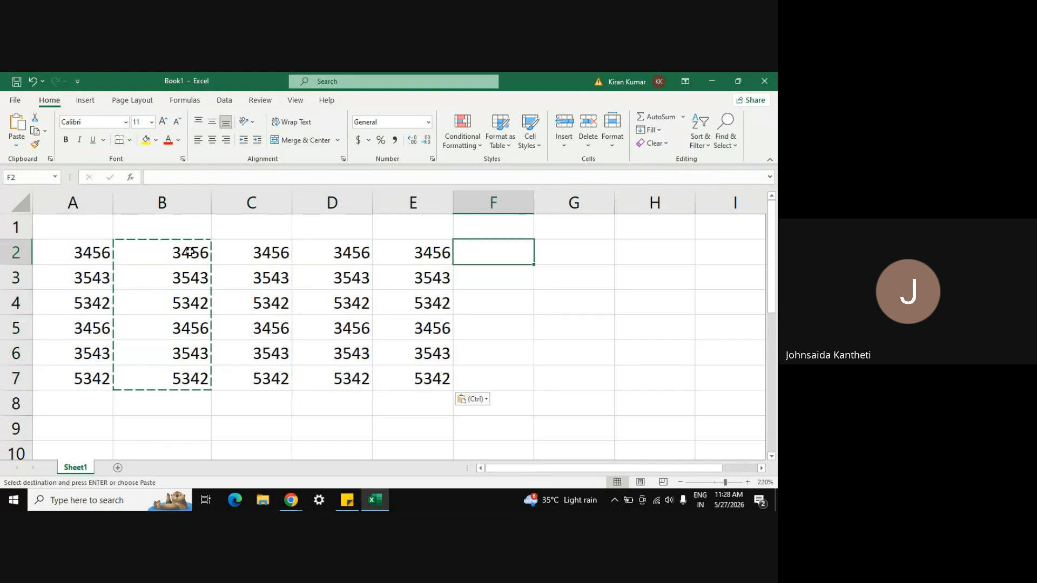
click(96, 253)
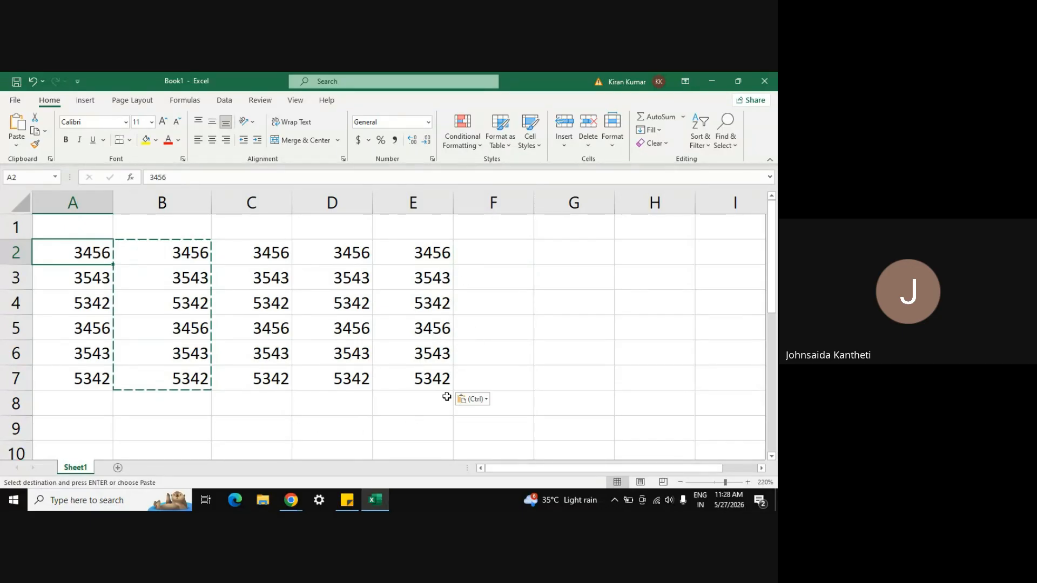
click(567, 381)
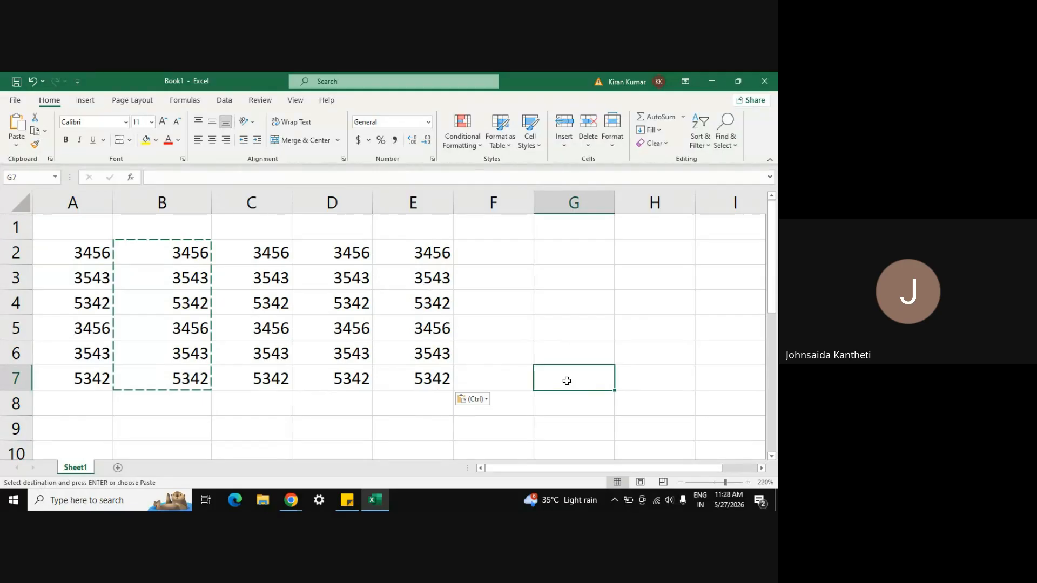
text(=sum)
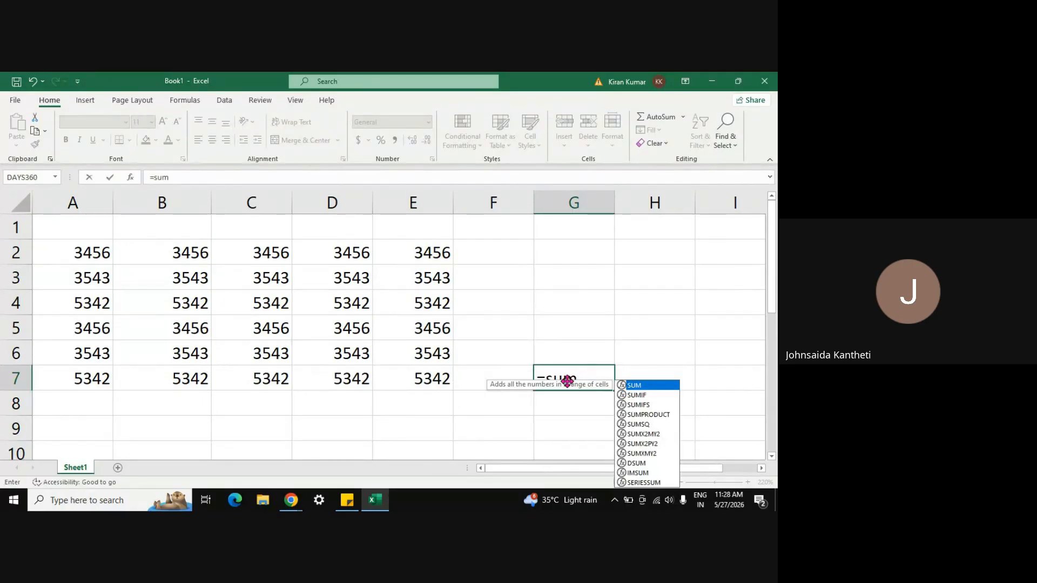
text(()
drag(86, 254, 430, 378)
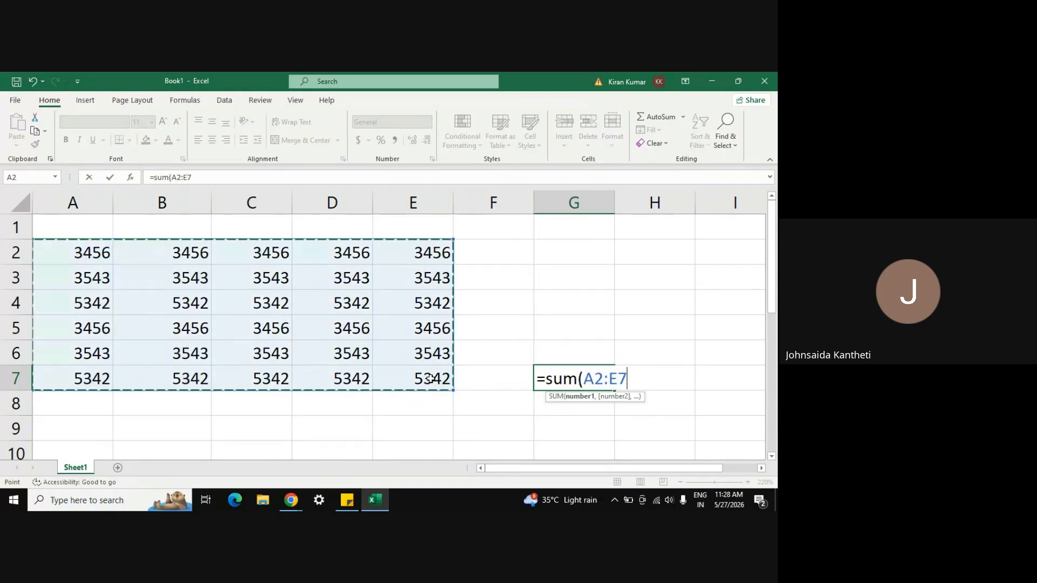
text())
key(Return)
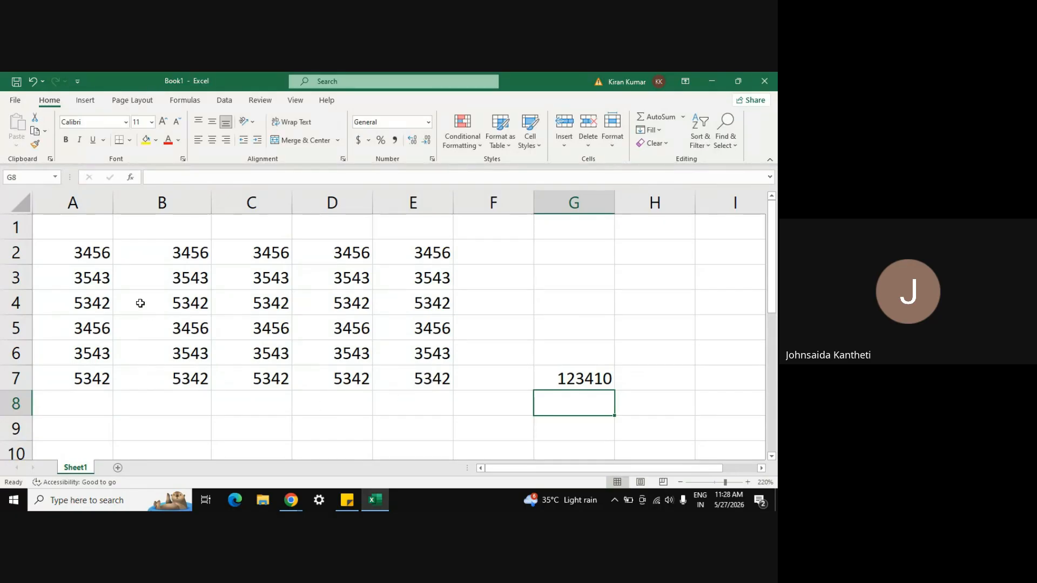
click(593, 378)
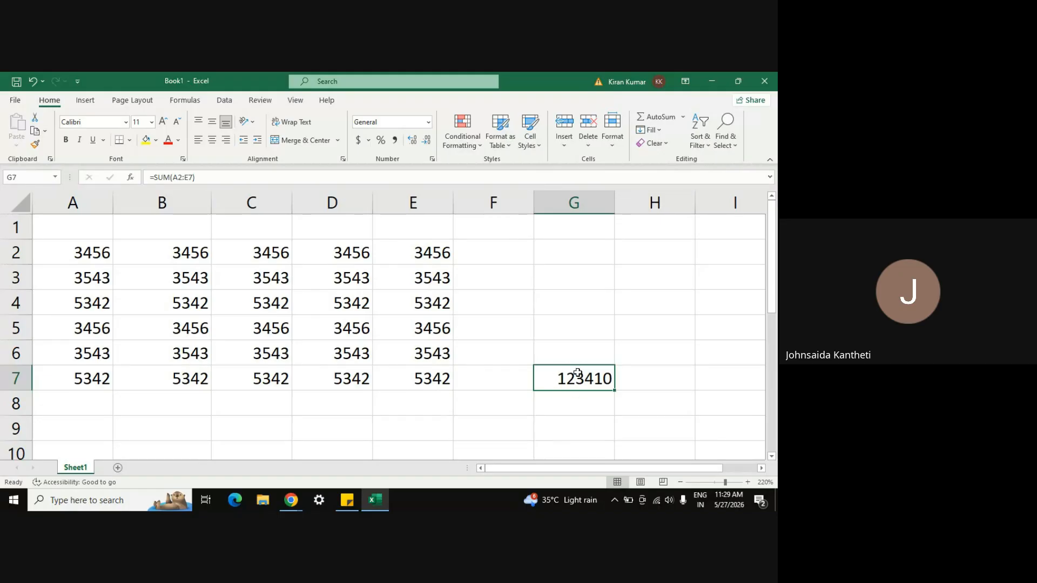
click(557, 228)
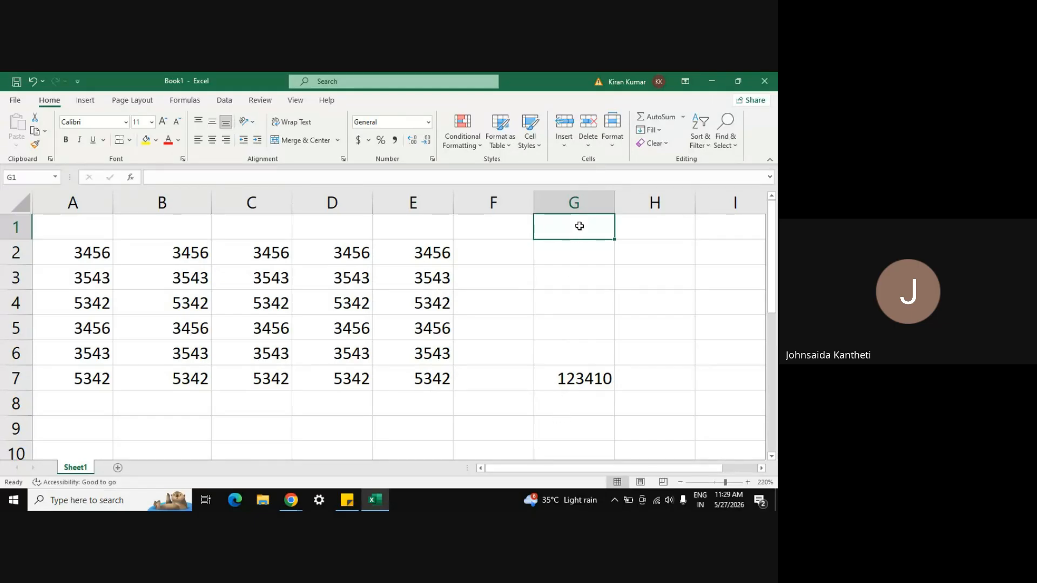
click(567, 384)
key(Delete)
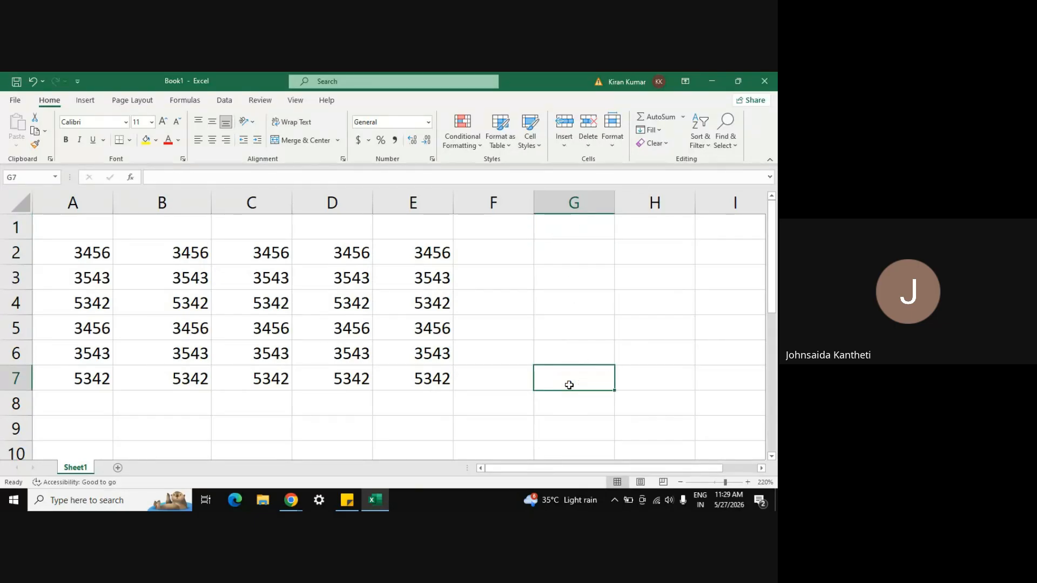
click(485, 400)
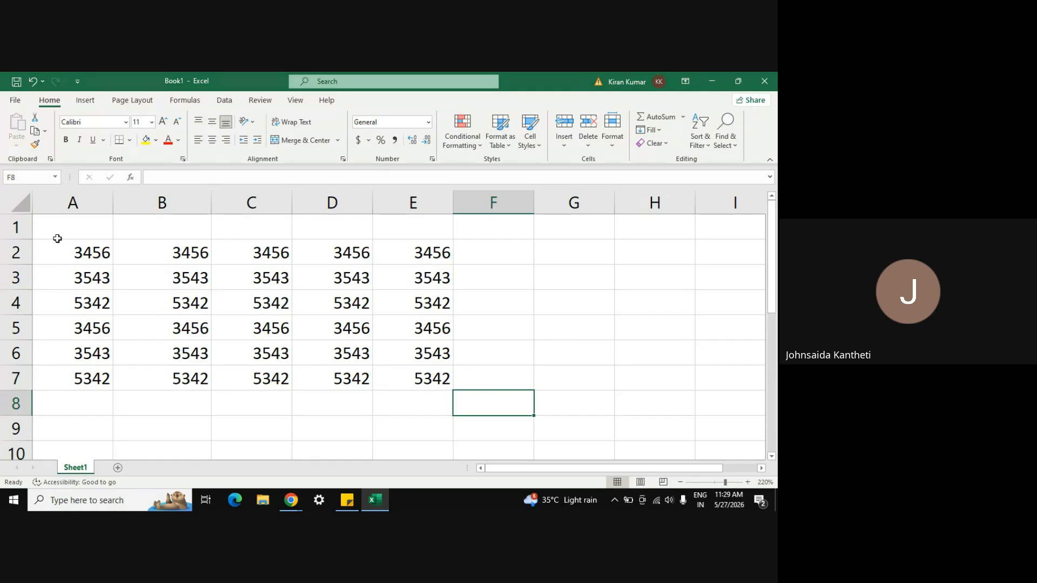
drag(60, 246, 413, 366)
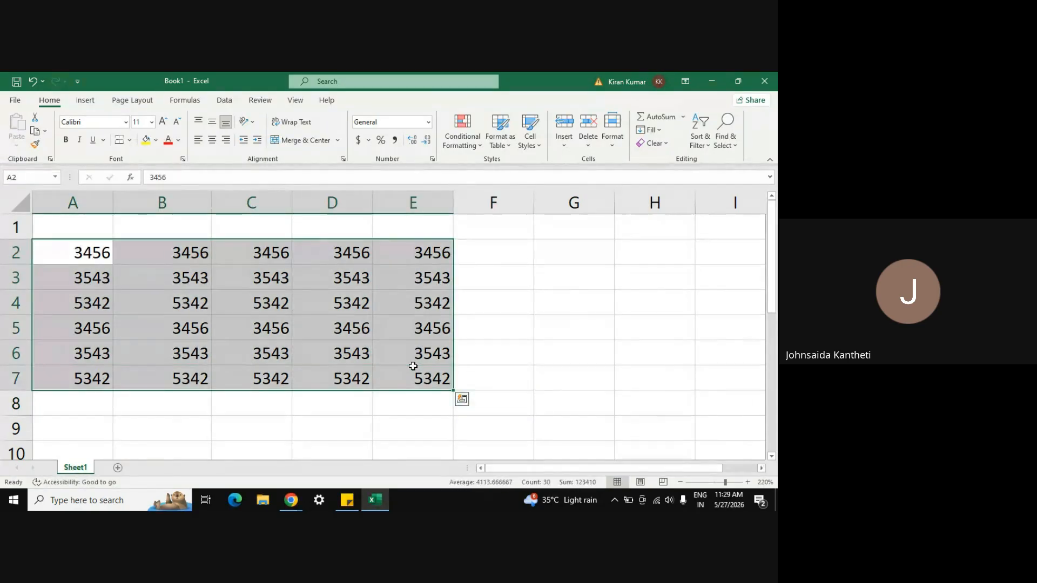
click(514, 329)
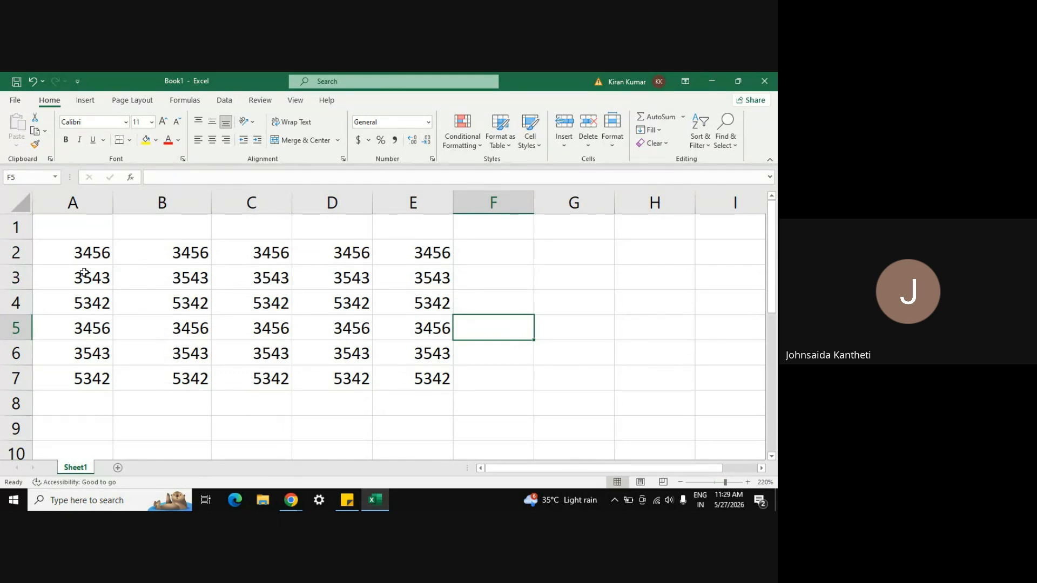
click(76, 259)
key(ctrl+shift+Right)
key(ctrl+shift+Down)
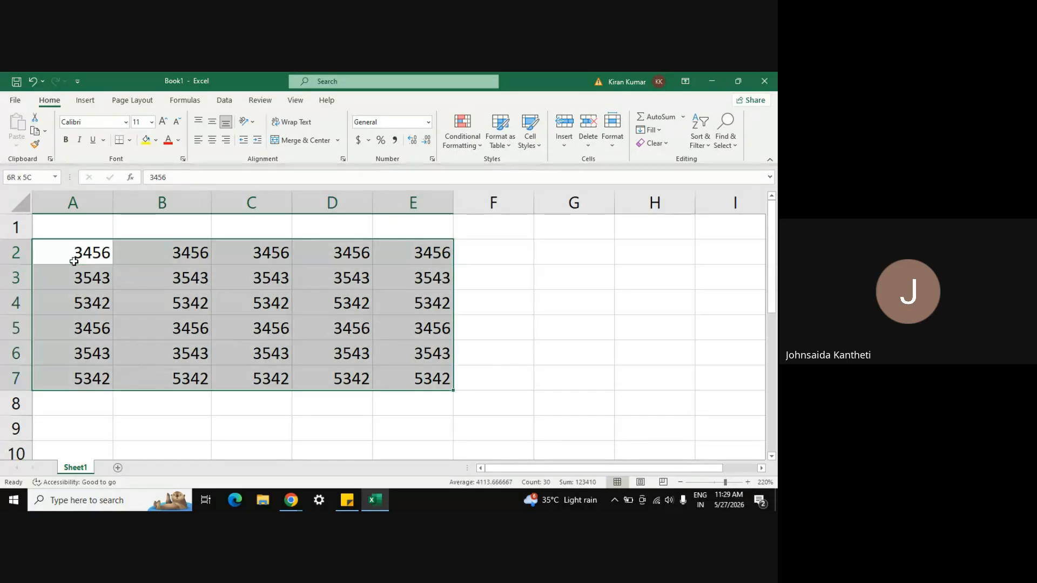
click(212, 142)
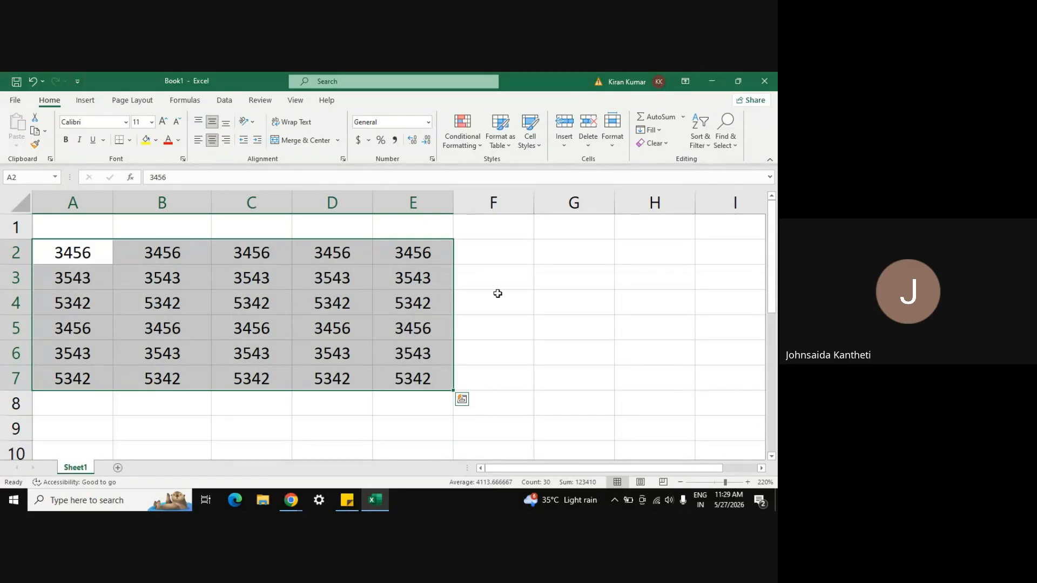
click(559, 324)
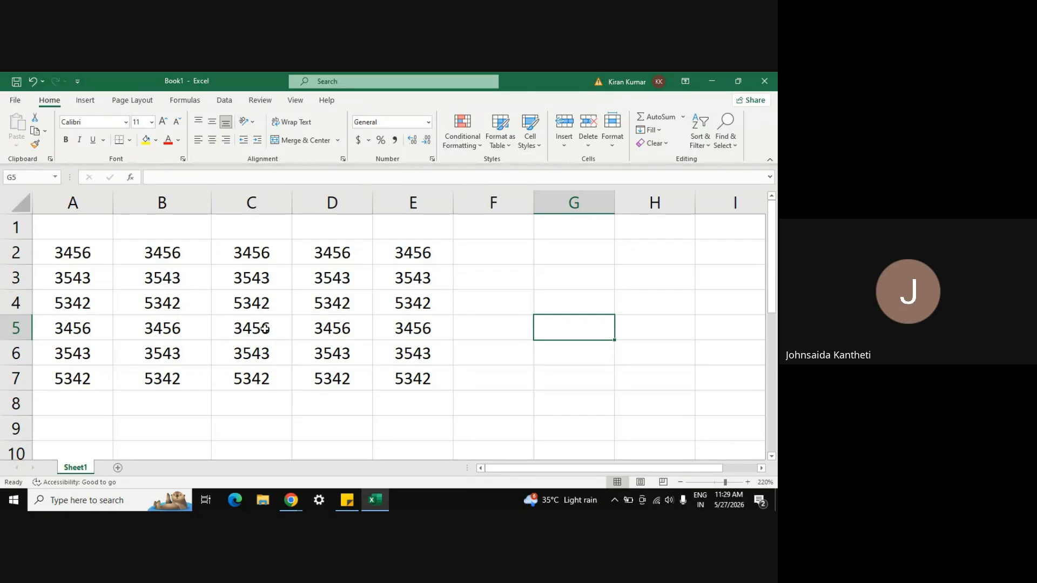
click(492, 251)
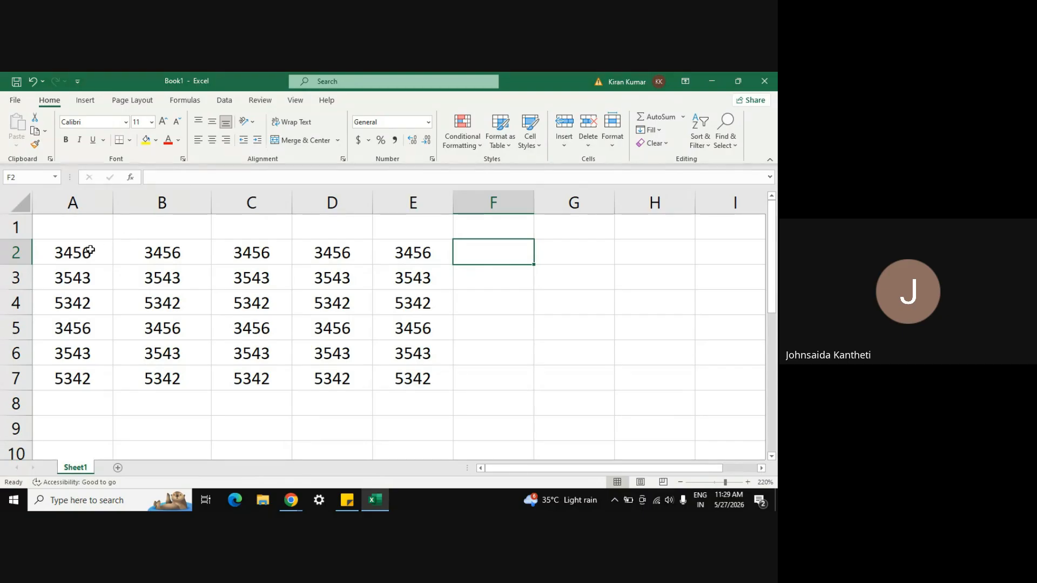
drag(403, 377, 77, 250)
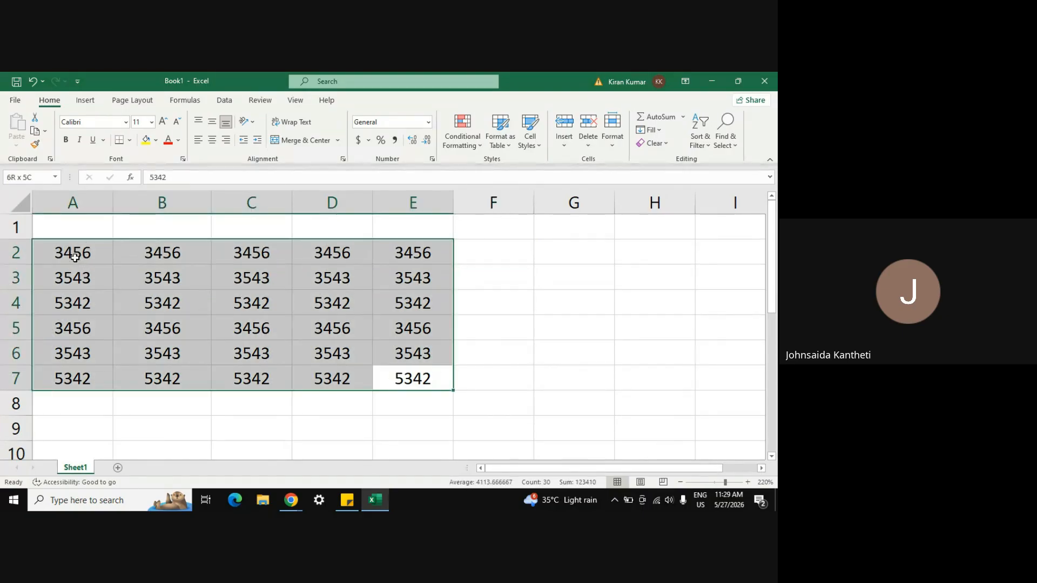
click(683, 117)
click(665, 132)
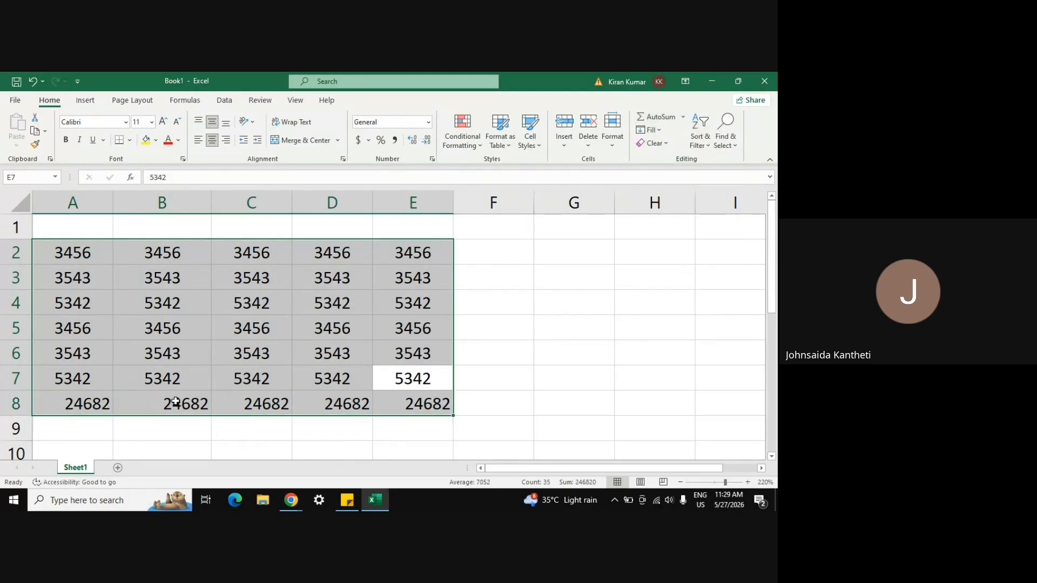
key(ctrl+z)
click(503, 371)
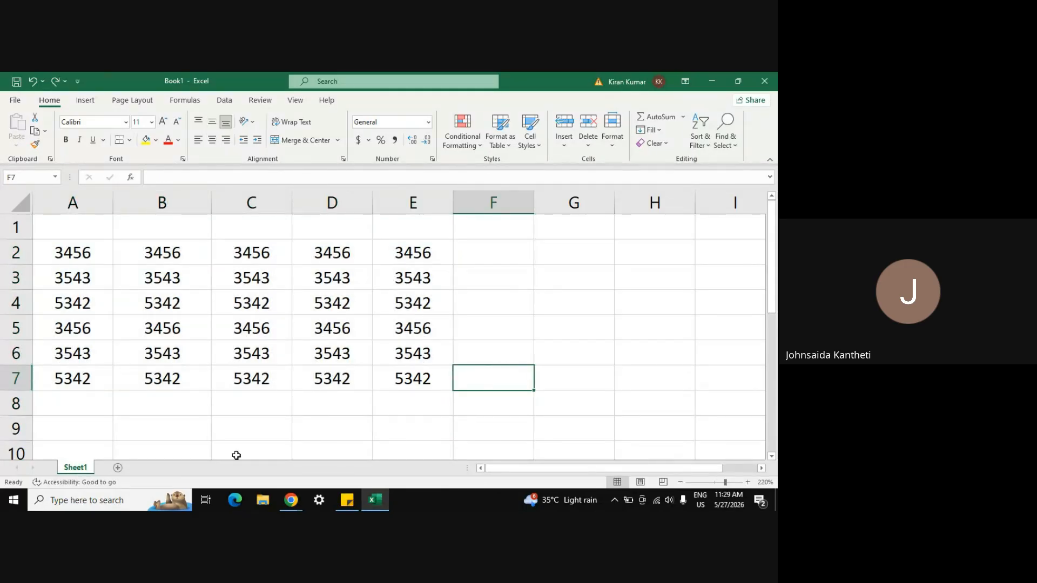
click(476, 410)
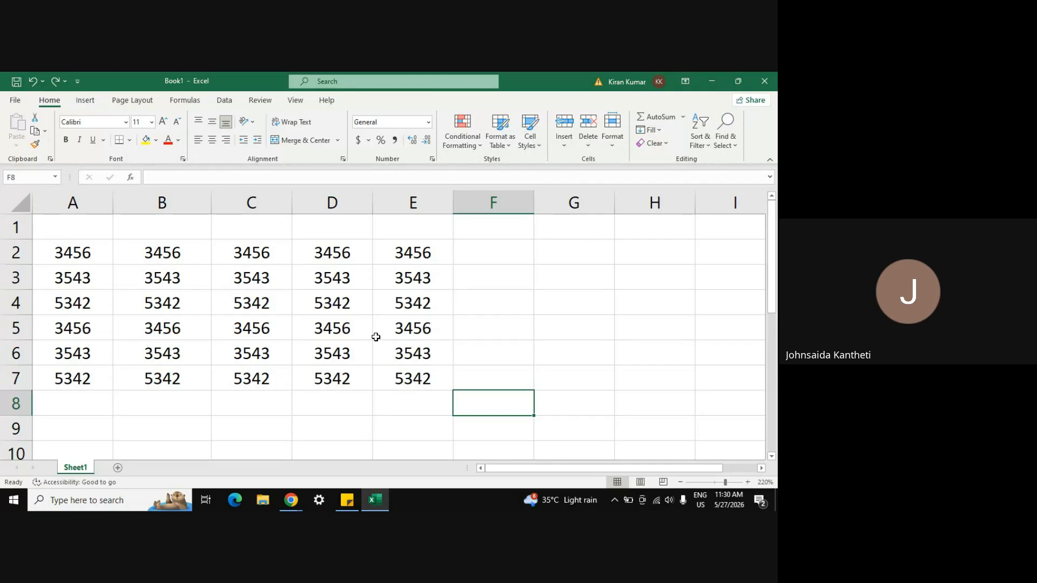
Step: Add a new Sheet2, then copy Sheet1's number block A2:E7
click(118, 469)
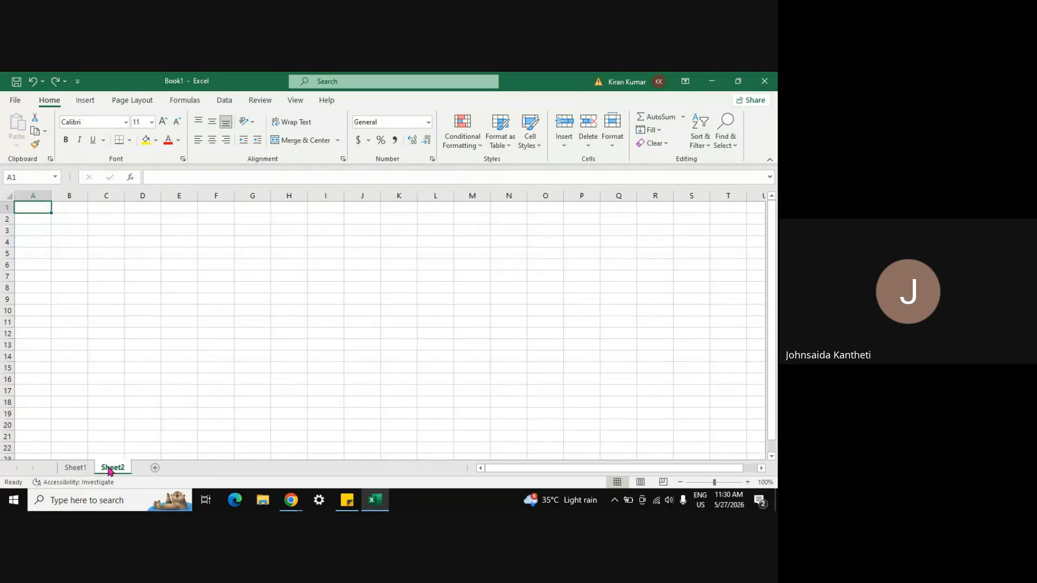
click(75, 468)
click(77, 257)
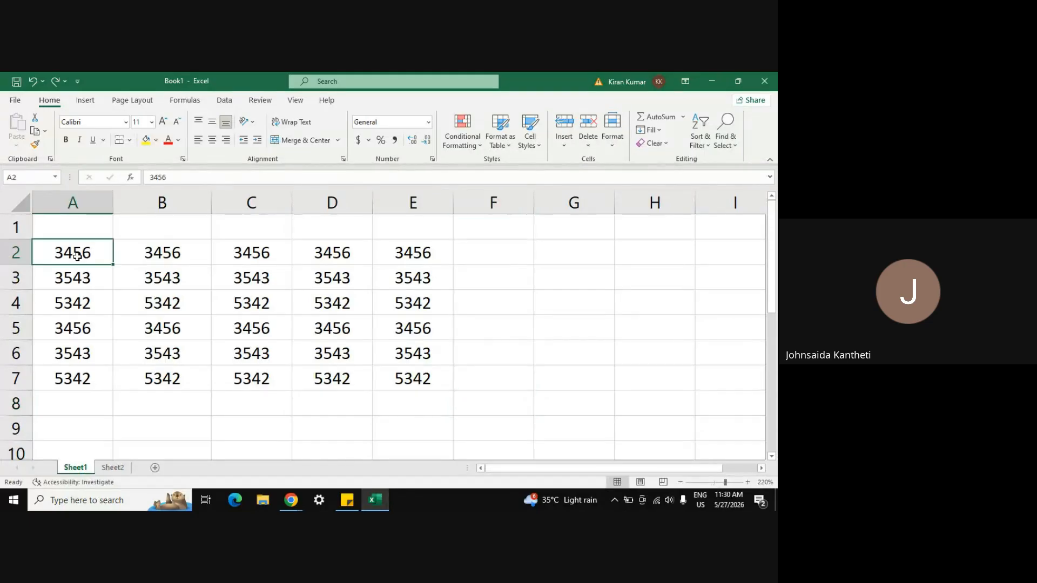
key(ctrl+shift+Down)
key(ctrl+shift+Right)
key(ctrl+c)
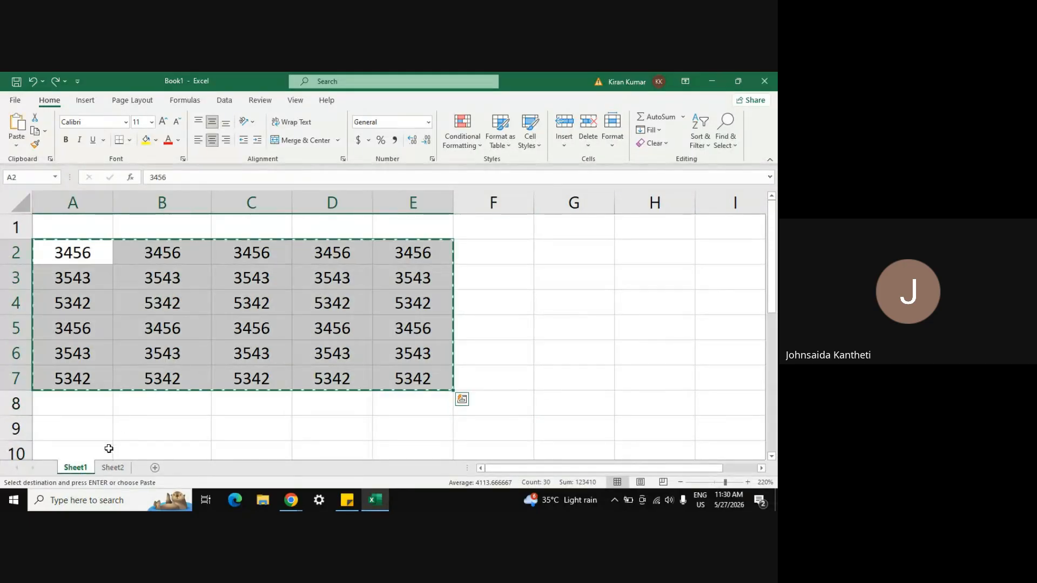
Step: Paste the copied numbers into Sheet2 starting at cell B3
click(115, 468)
click(40, 231)
key(Right)
key(ctrl+v)
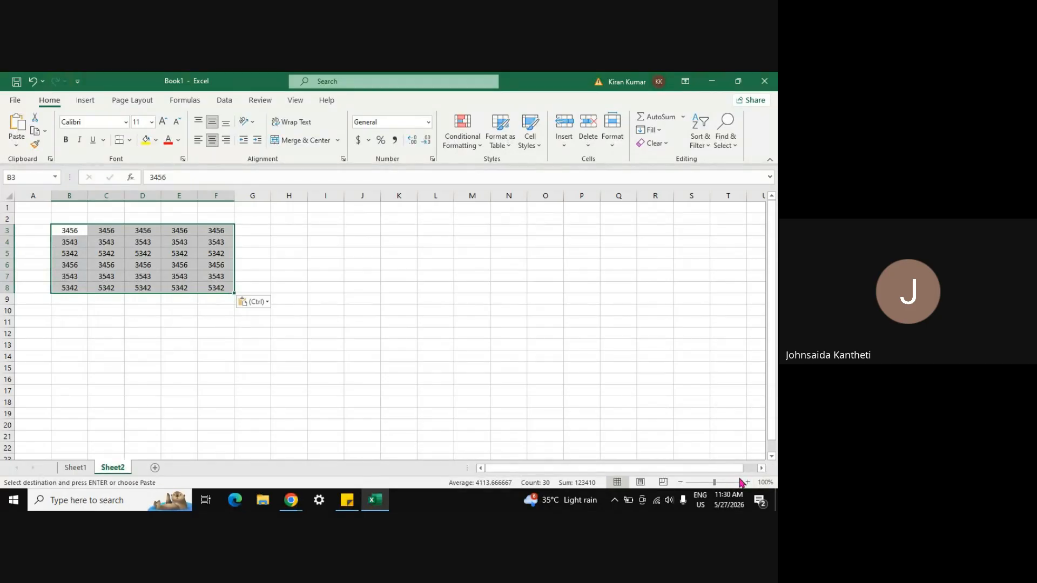
click(658, 369)
Step: Zoom in on Sheet2 to enlarge the pasted numbers
click(749, 482)
click(748, 482)
click(749, 482)
click(749, 483)
click(749, 482)
click(749, 482)
click(749, 482)
drag(614, 468, 361, 468)
scroll(392, 329, up, 1)
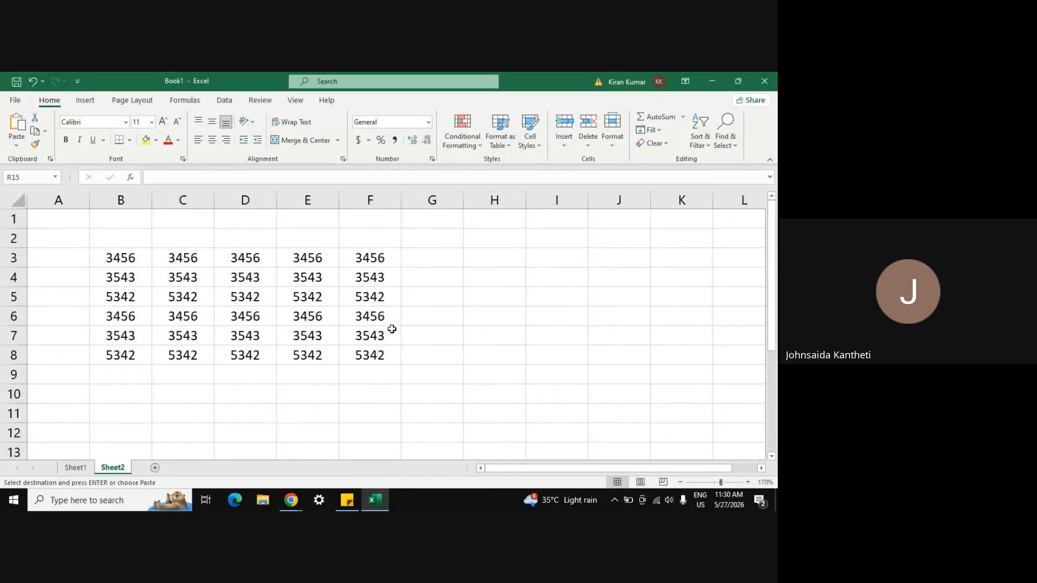
click(748, 482)
click(748, 482)
click(748, 482)
click(748, 482)
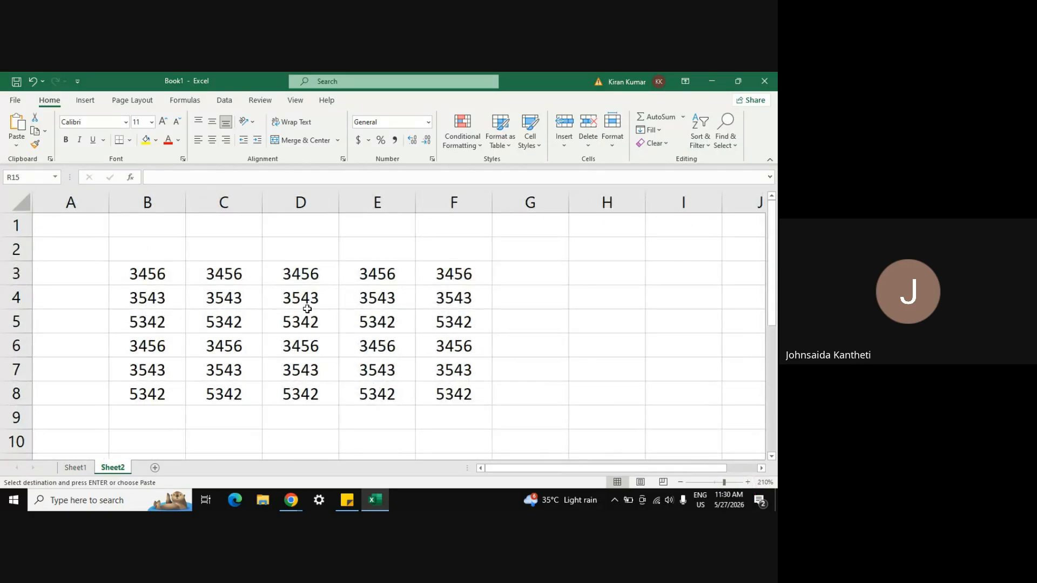
scroll(306, 307, right, 3)
scroll(306, 308, left, 3)
Step: Delete the empty column A on Sheet2 so the numbers shift left
click(78, 196)
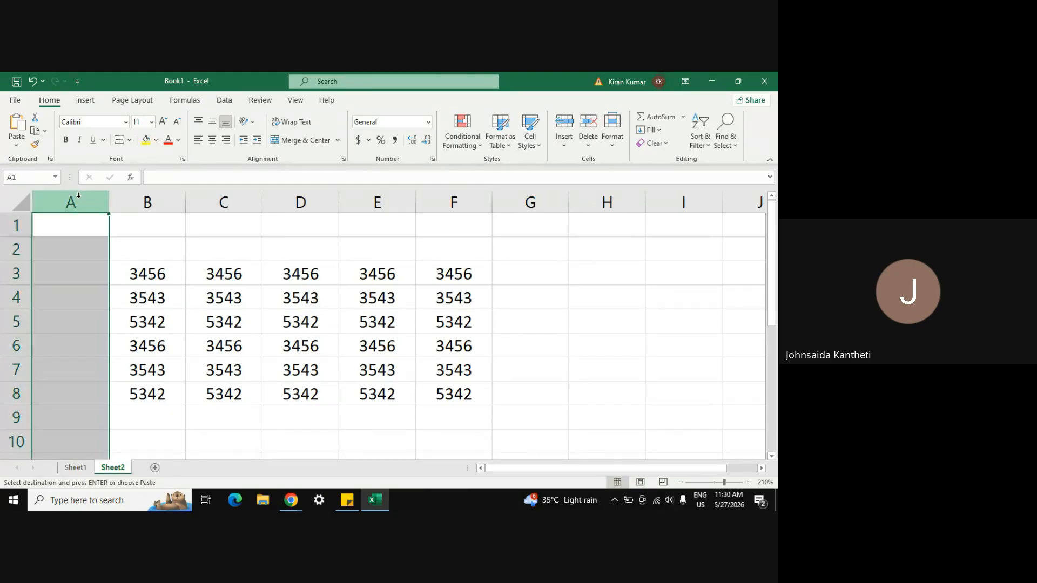
text(_)
key(Escape)
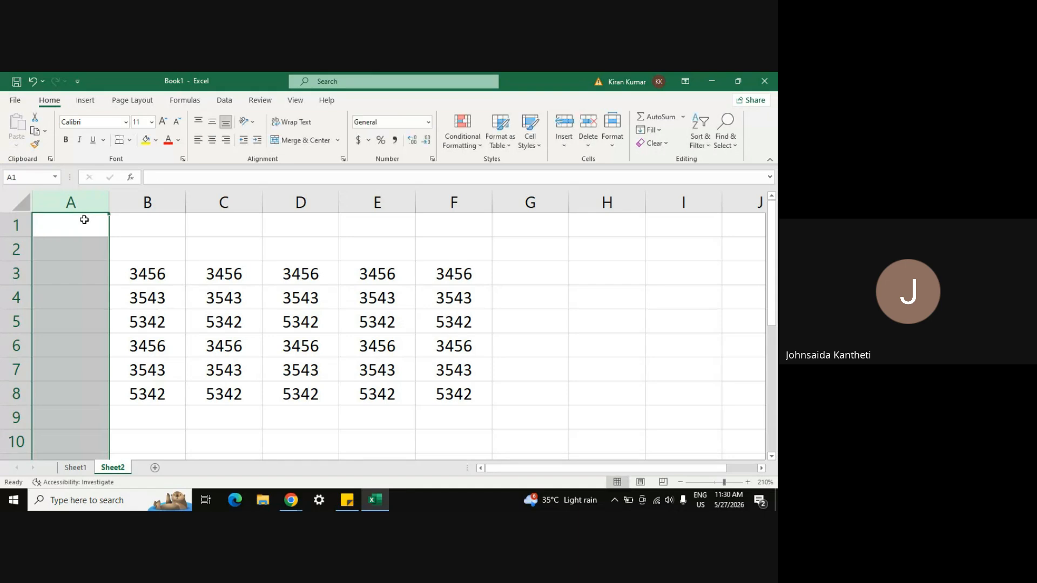
key(ctrl+minus)
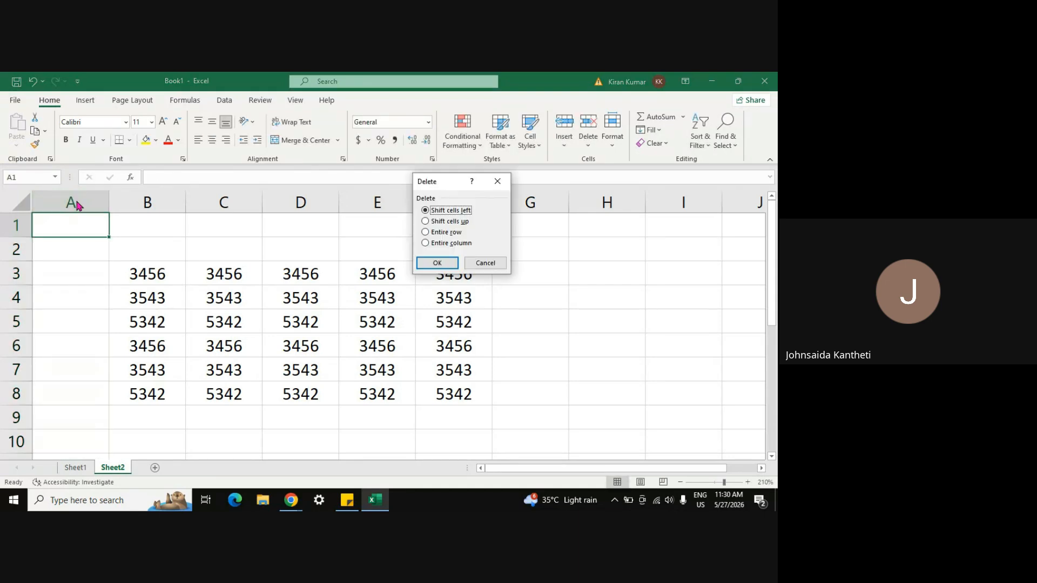
key(Escape)
key(ctrl+minus)
key(Escape)
click(76, 198)
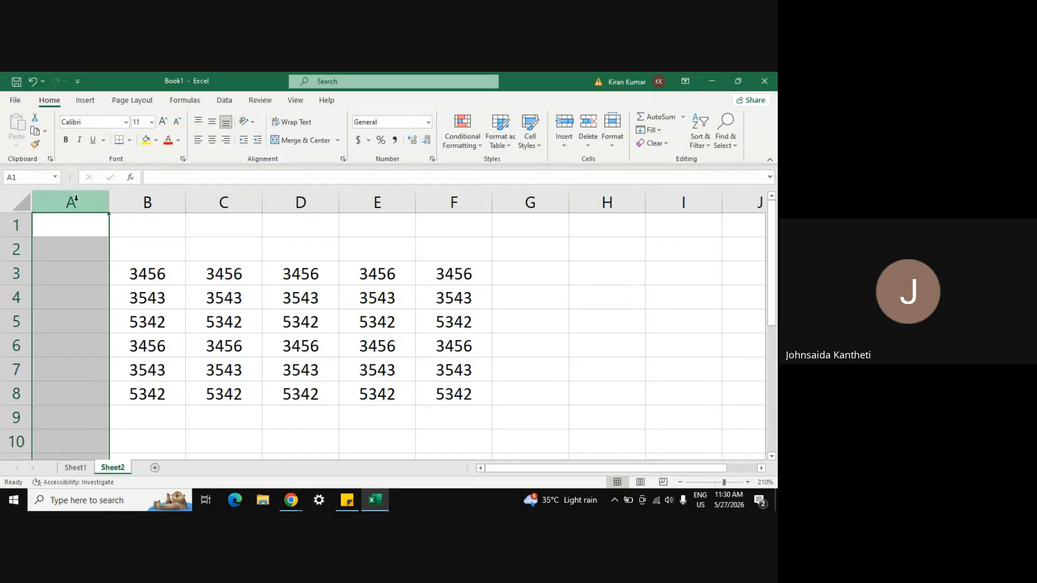
key(ctrl+minus)
click(423, 385)
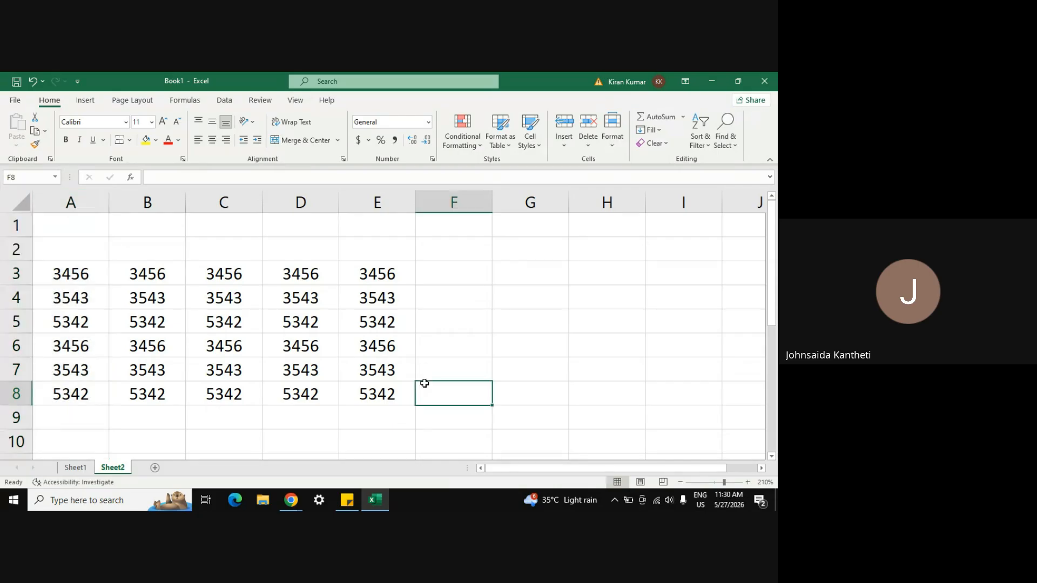
Step: Toggle between Sheet1 and Sheet2 to compare their numbers
click(76, 470)
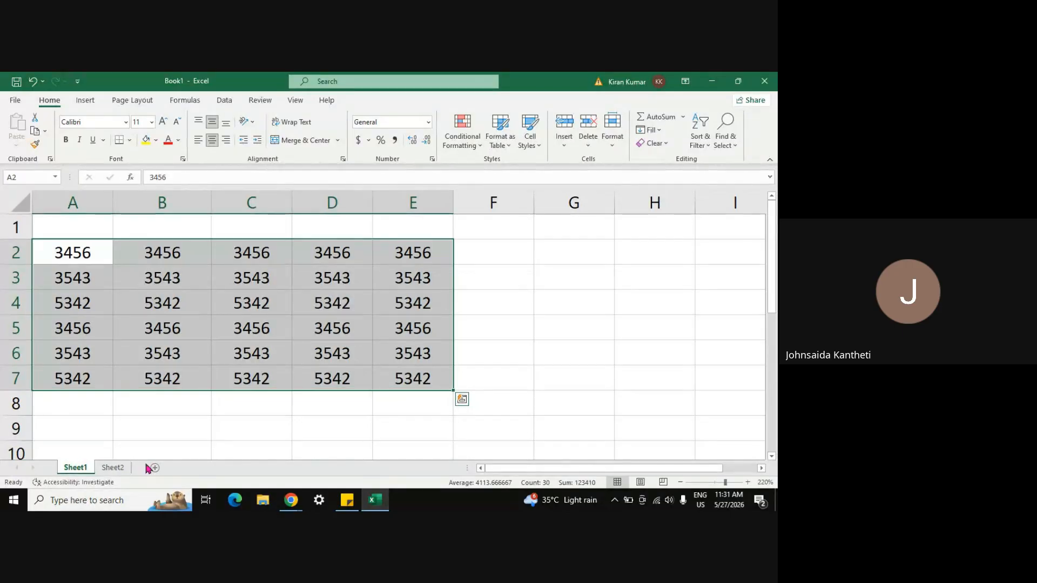
click(184, 418)
click(108, 468)
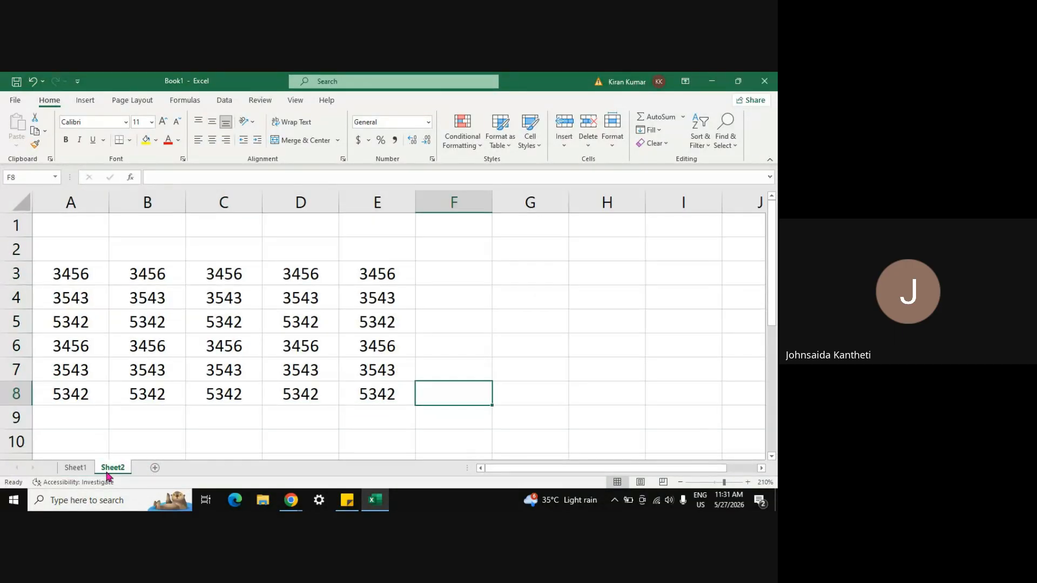
click(76, 468)
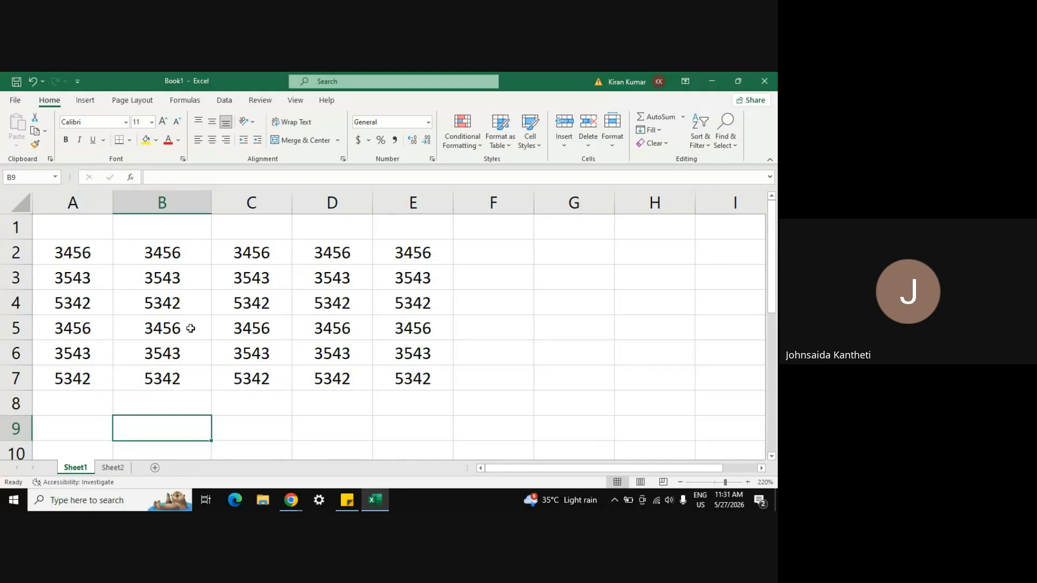
click(113, 467)
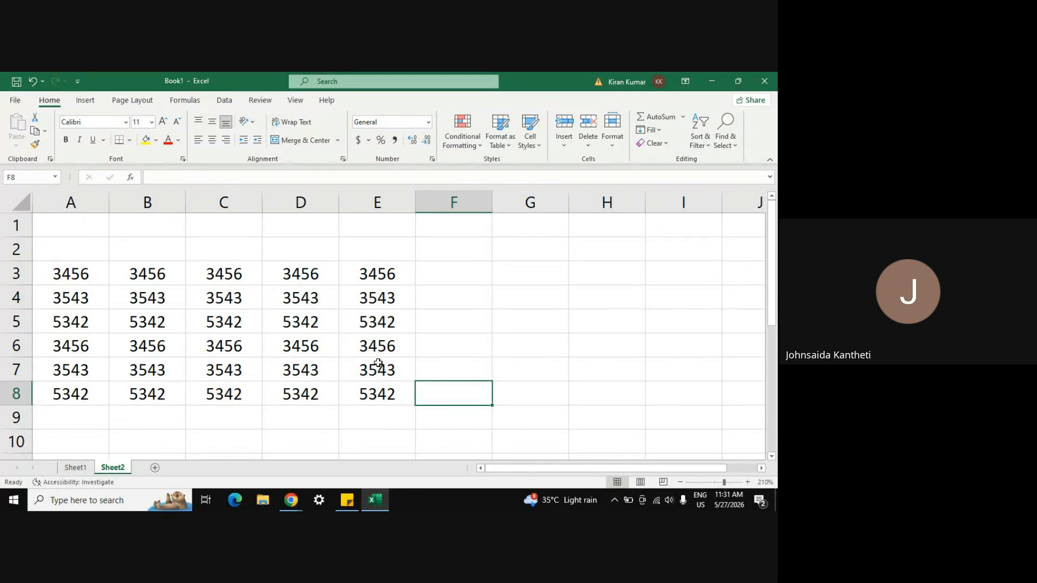
Step: Delete the empty row 2 on Sheet2 so its numbers sit in A2:E7
click(82, 467)
click(111, 468)
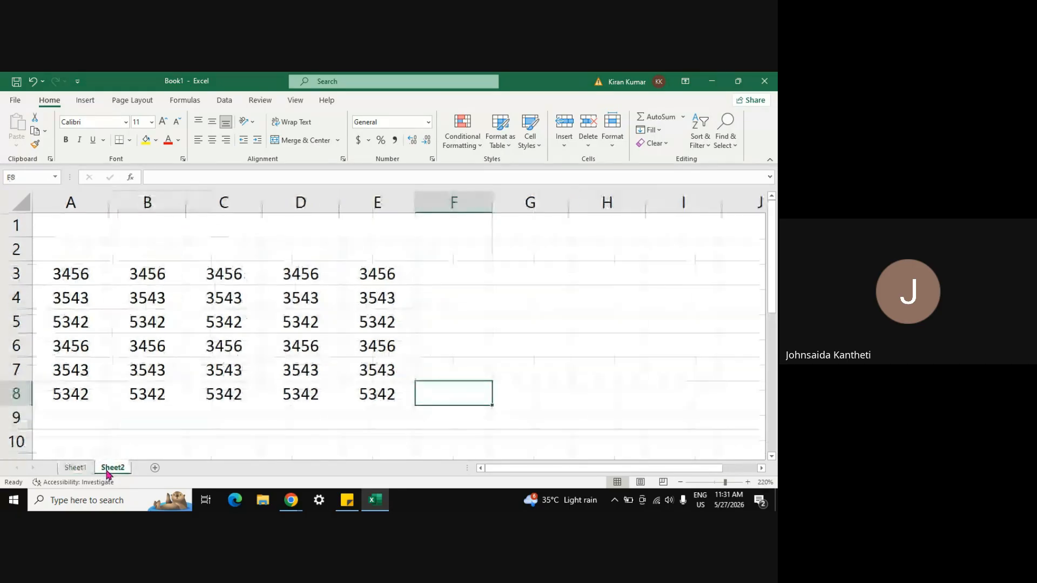
click(7, 251)
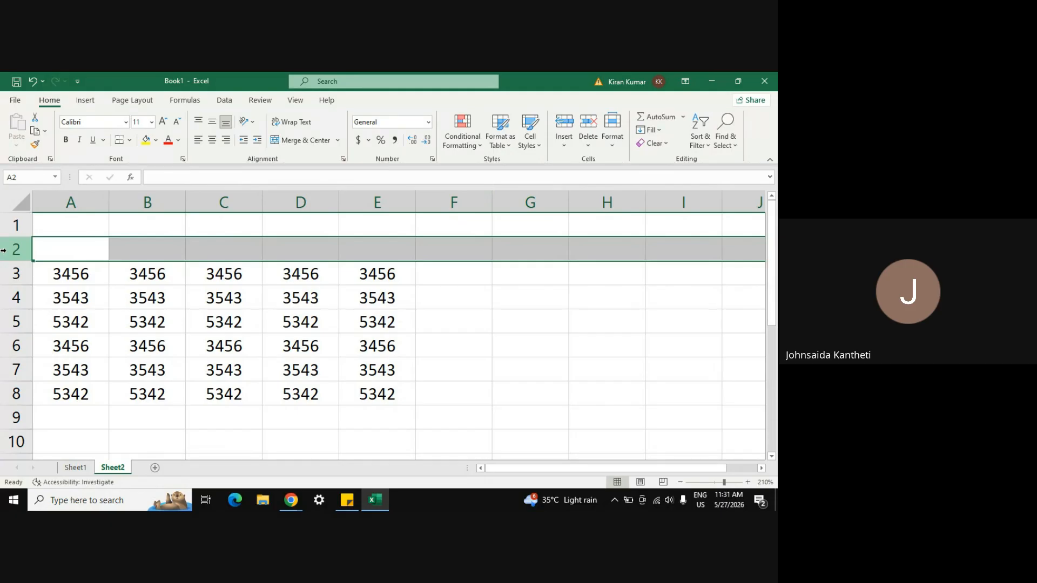
text(_)
key(Escape)
key(ctrl+minus)
click(165, 393)
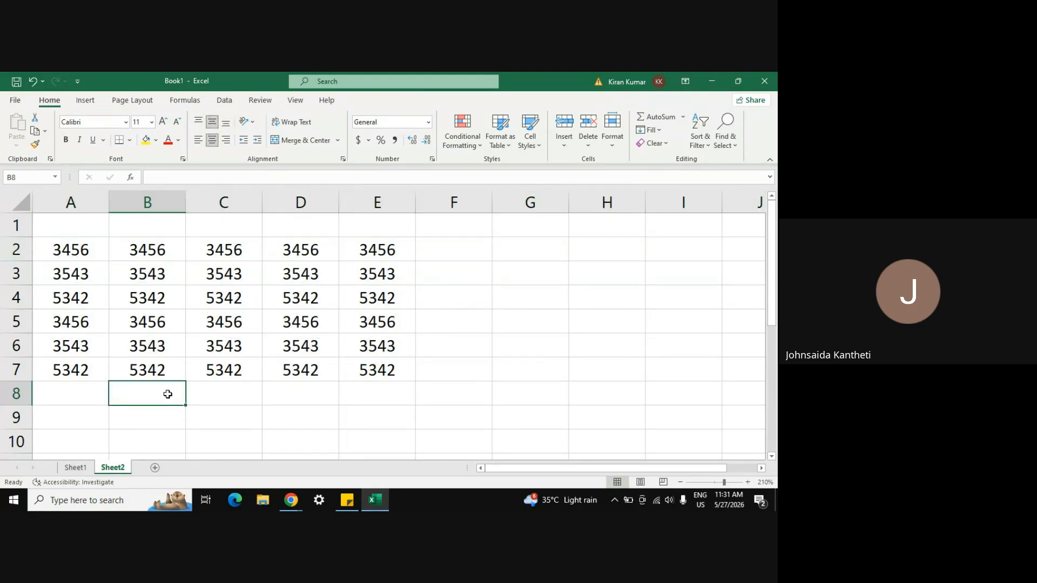
click(279, 414)
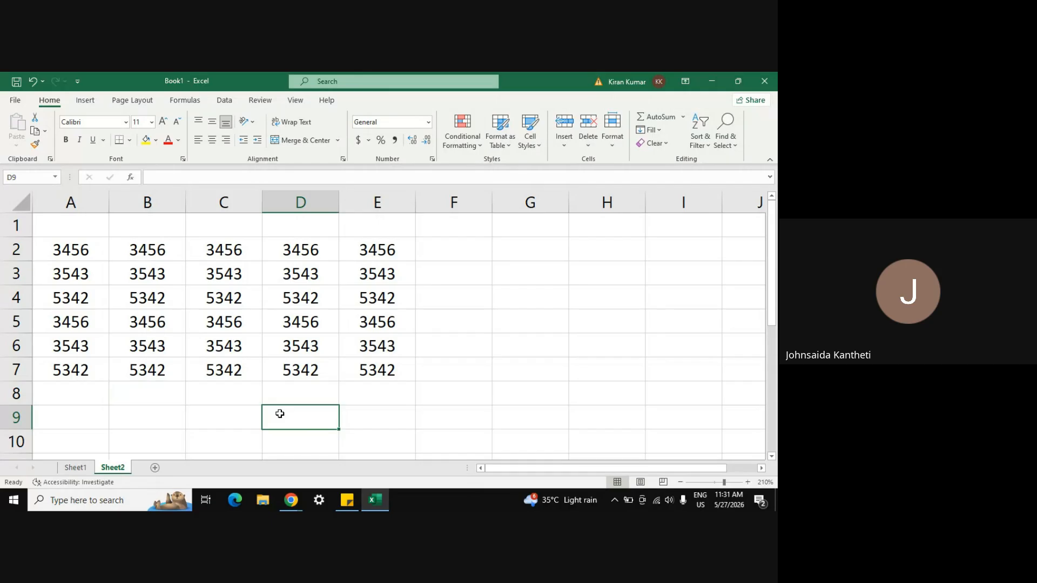
click(432, 343)
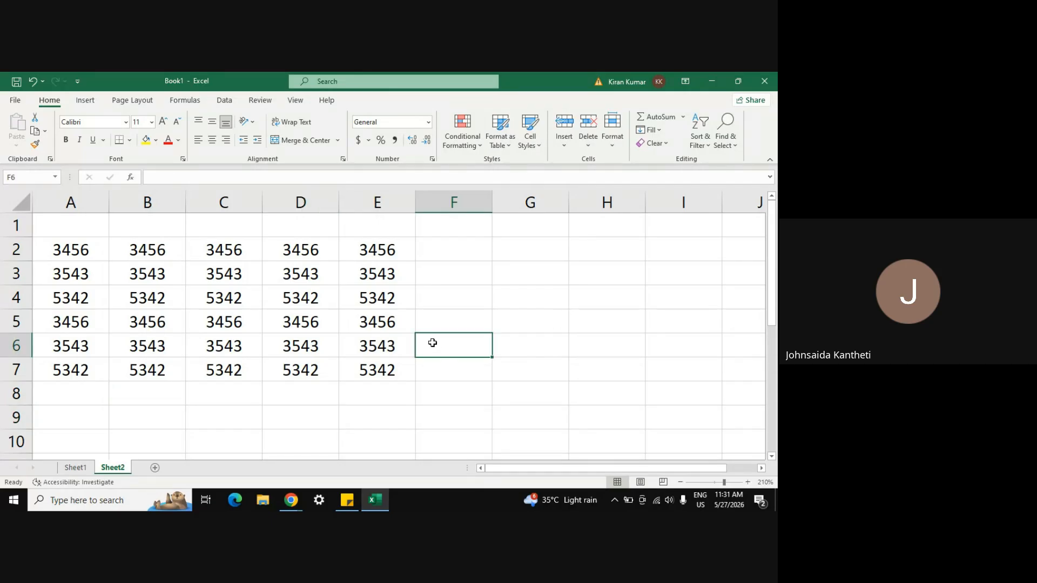
Step: Compare Sheet2 against Sheet1 and zoom Sheet2 in slightly
click(77, 469)
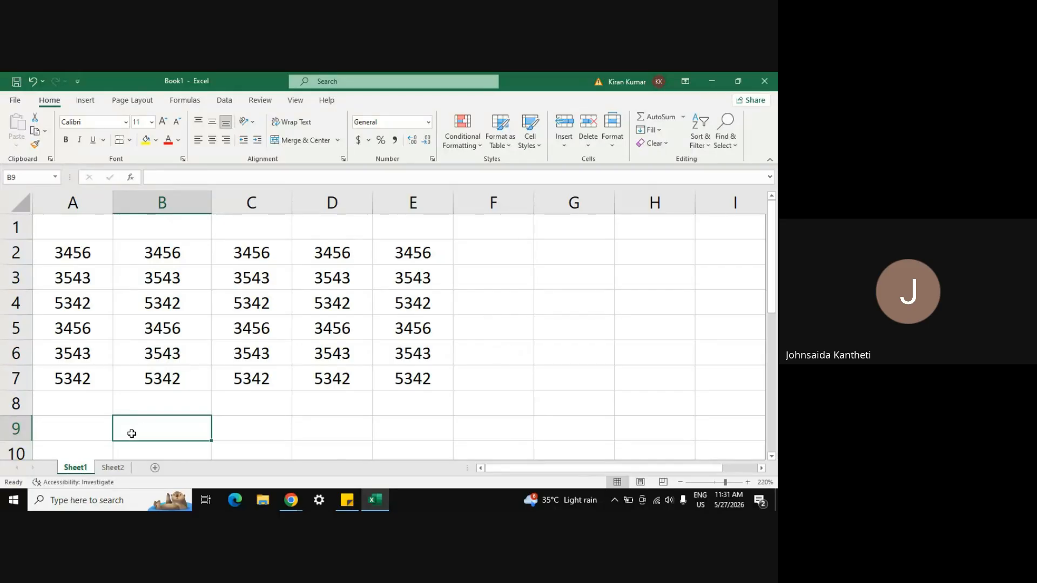
click(114, 469)
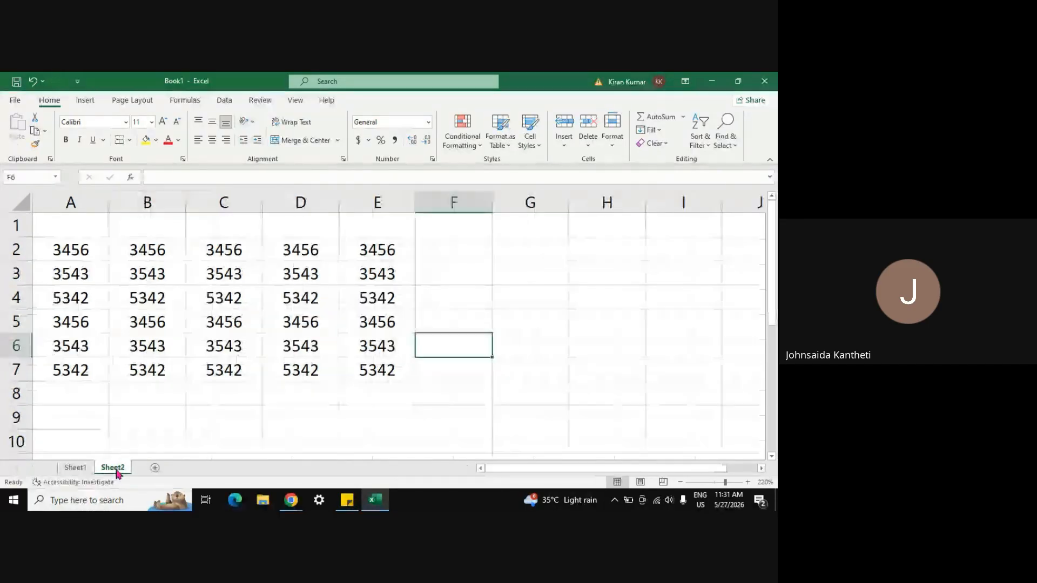
click(84, 472)
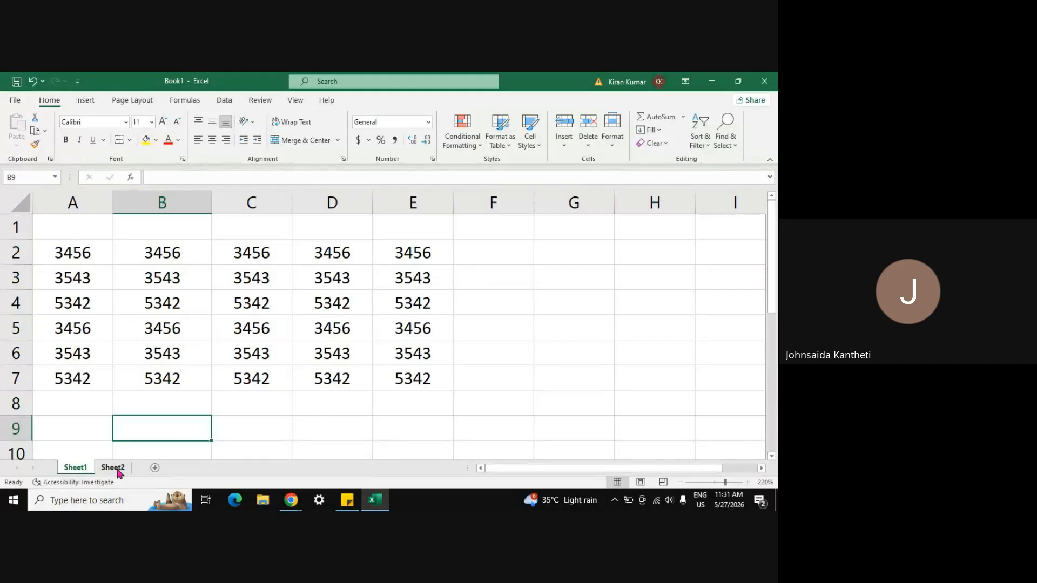
click(117, 470)
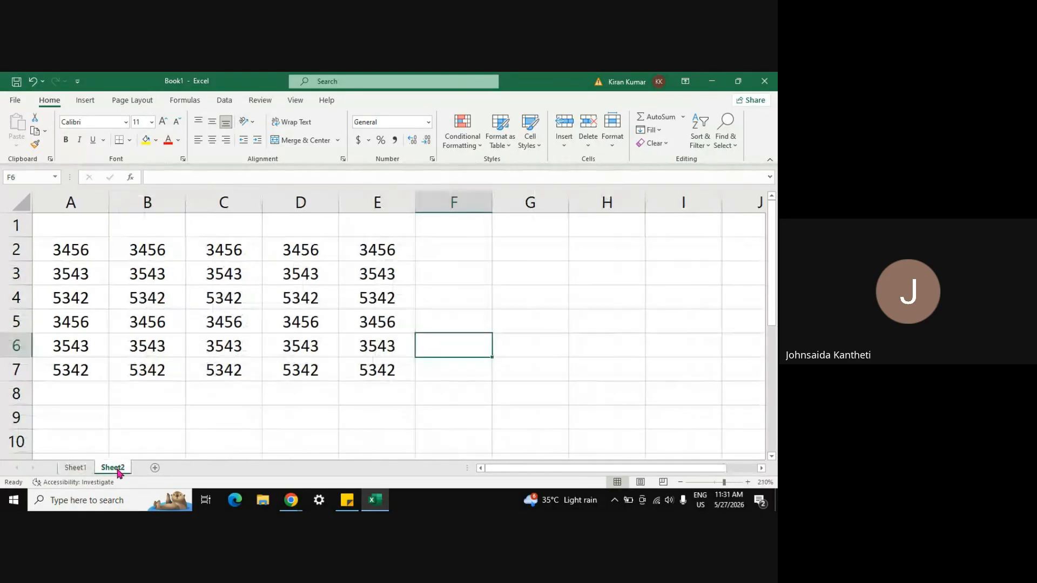
click(748, 483)
click(525, 405)
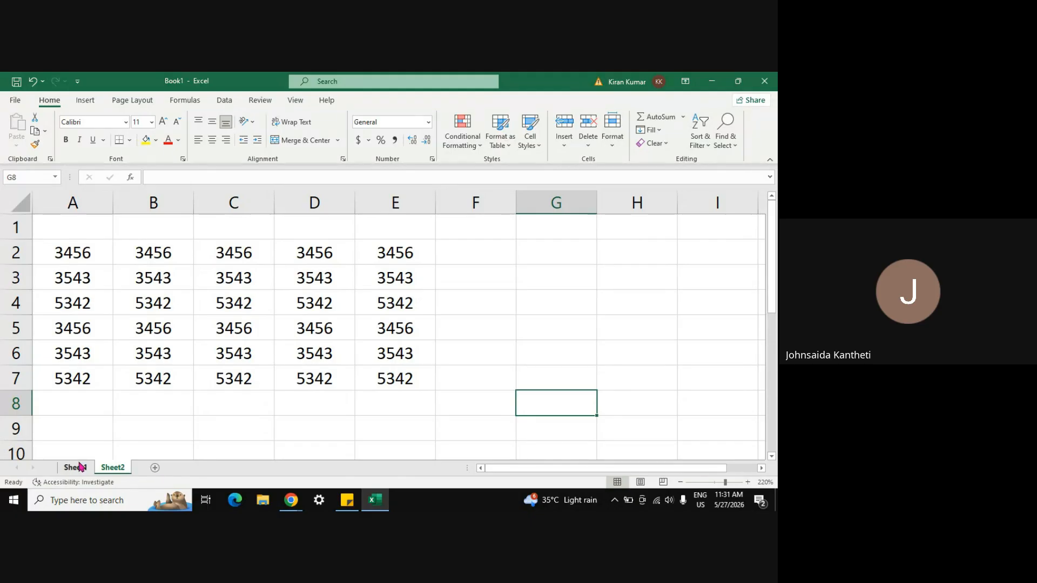
Step: Flip between the two sheets again to compare, finishing on Sheet1
click(80, 467)
click(112, 467)
click(66, 468)
click(108, 468)
click(74, 467)
click(122, 467)
click(74, 468)
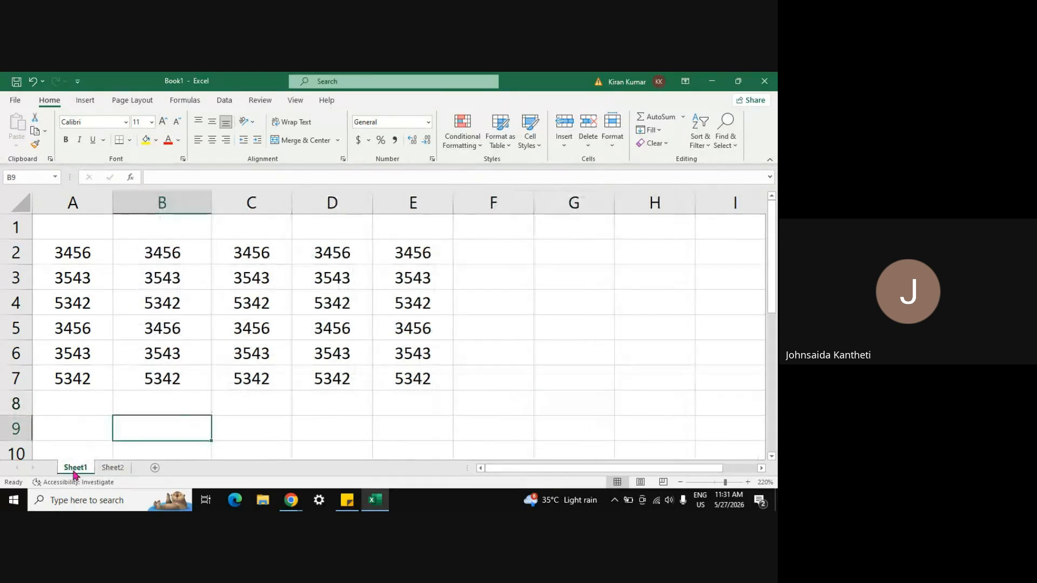
click(111, 468)
click(71, 468)
right_click(500, 327)
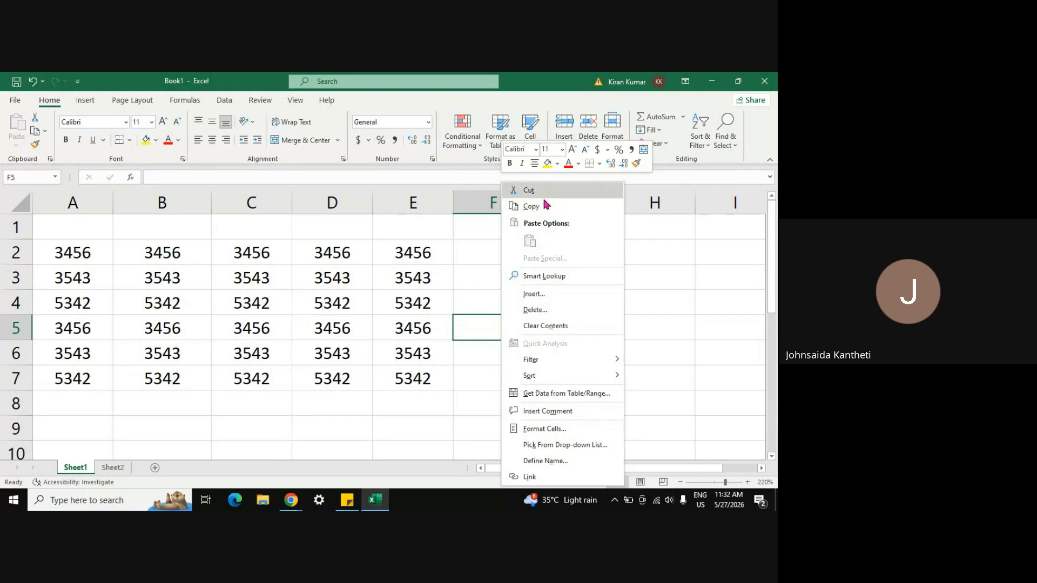
click(637, 321)
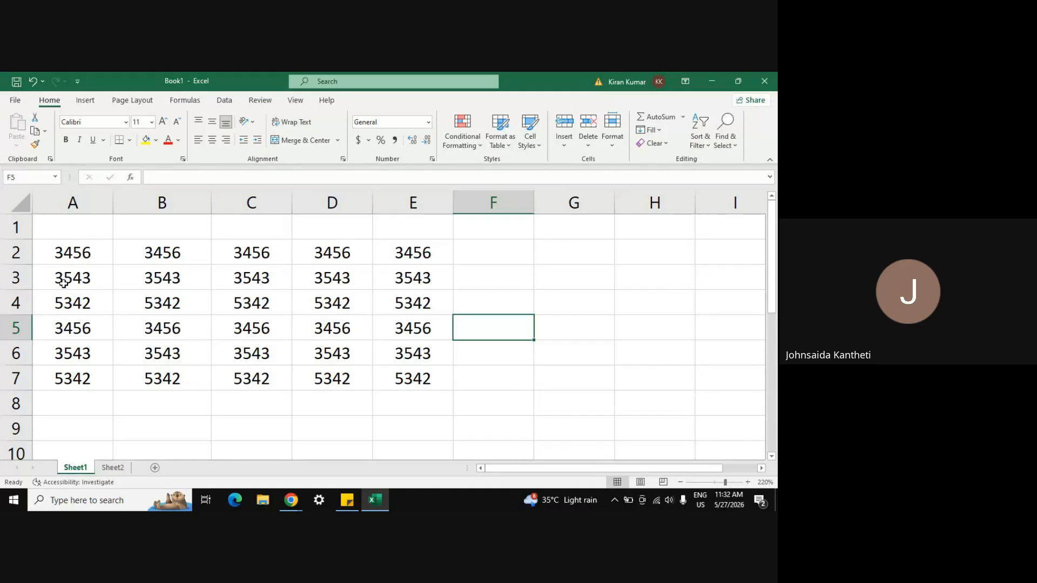
Step: Select all 30 numbers in A2:E7 on Sheet1, totalling 123410
click(75, 254)
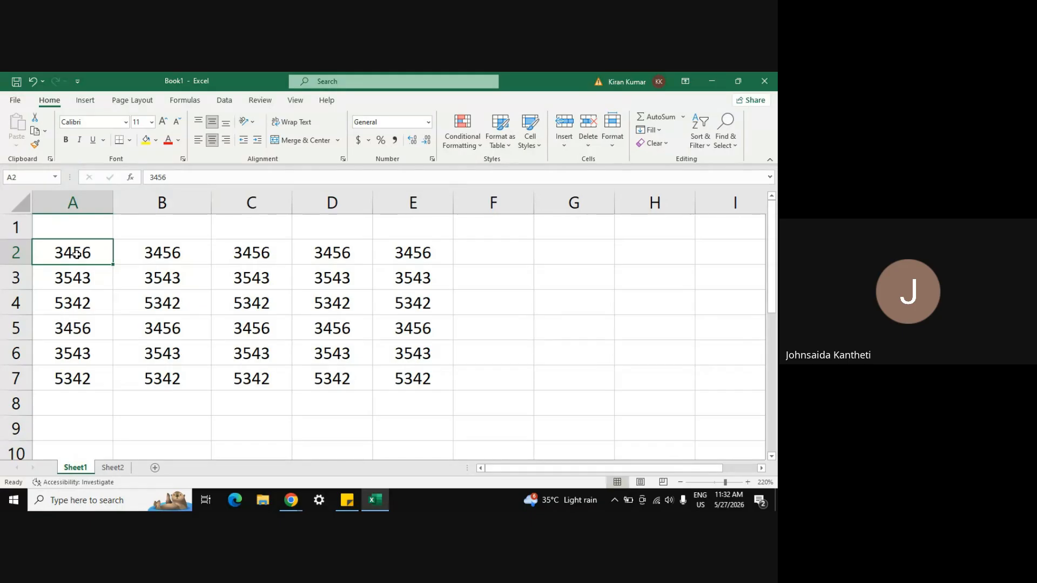
key(shift+Down)
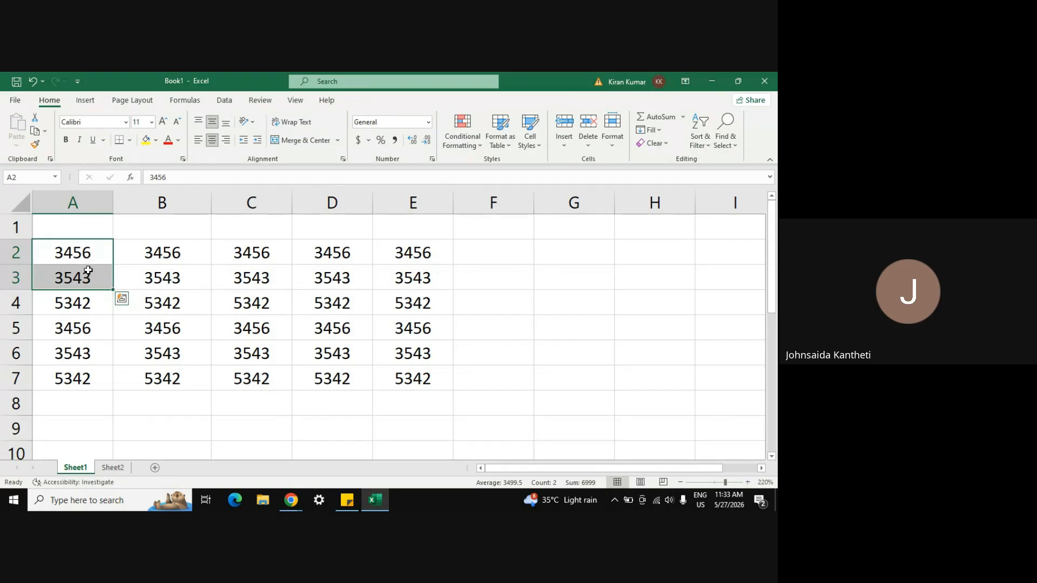
click(76, 248)
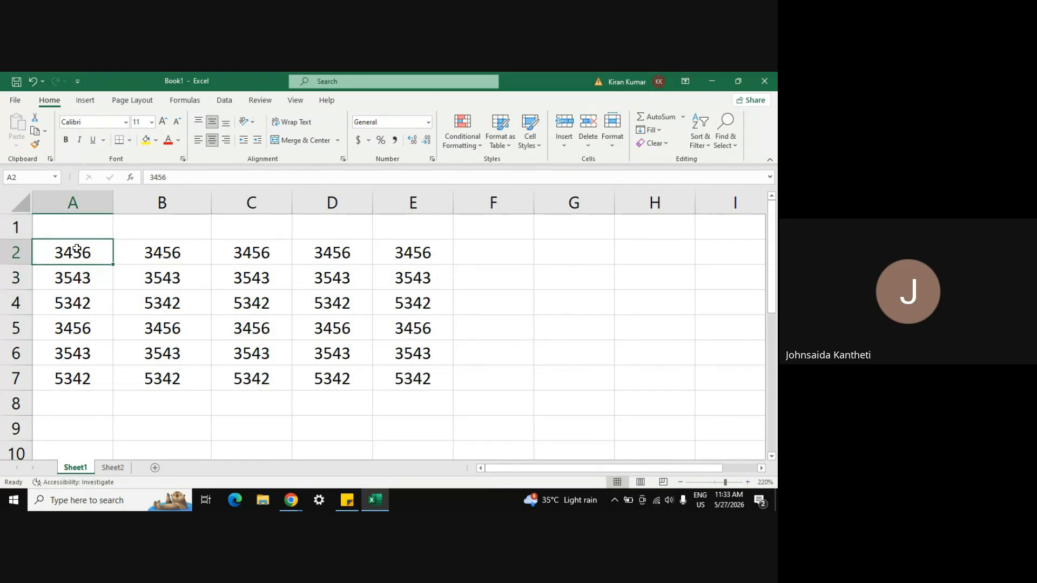
key(shift+Down)
key(shift+Down)
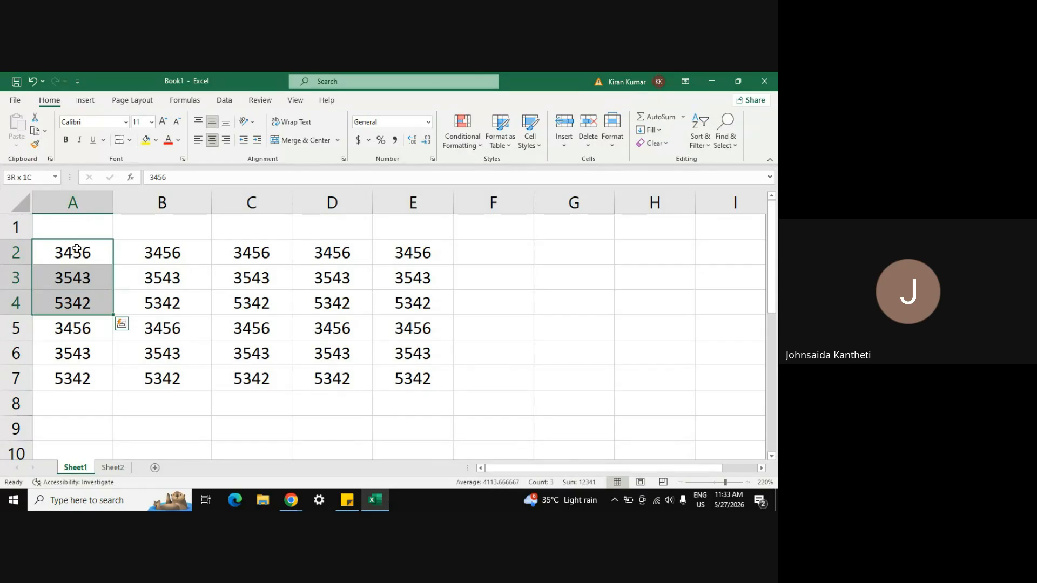
key(shift+Down)
key(shift+Down)
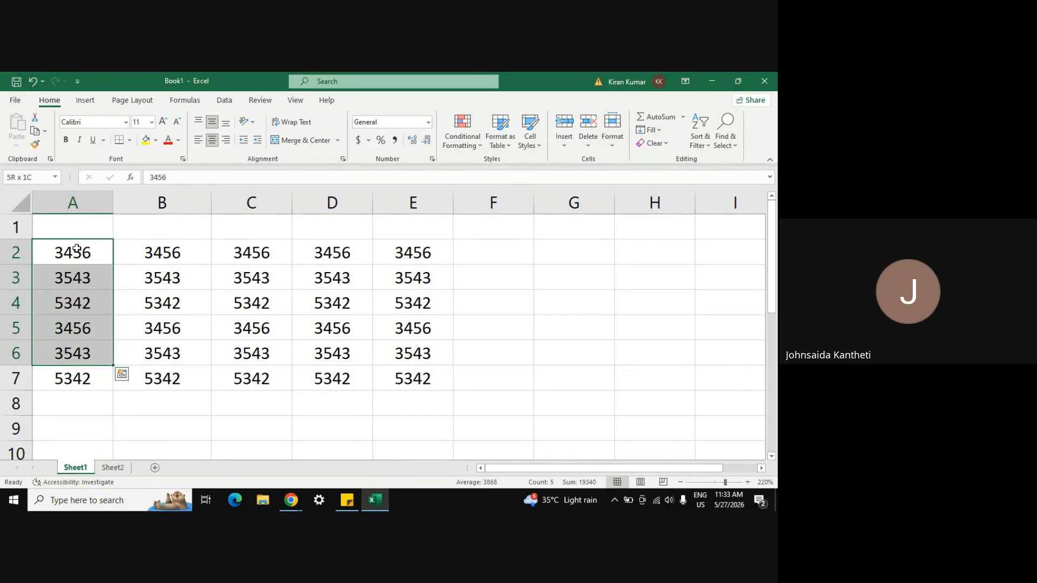
key(shift+Down)
key(shift+Right)
key(shift+Right)
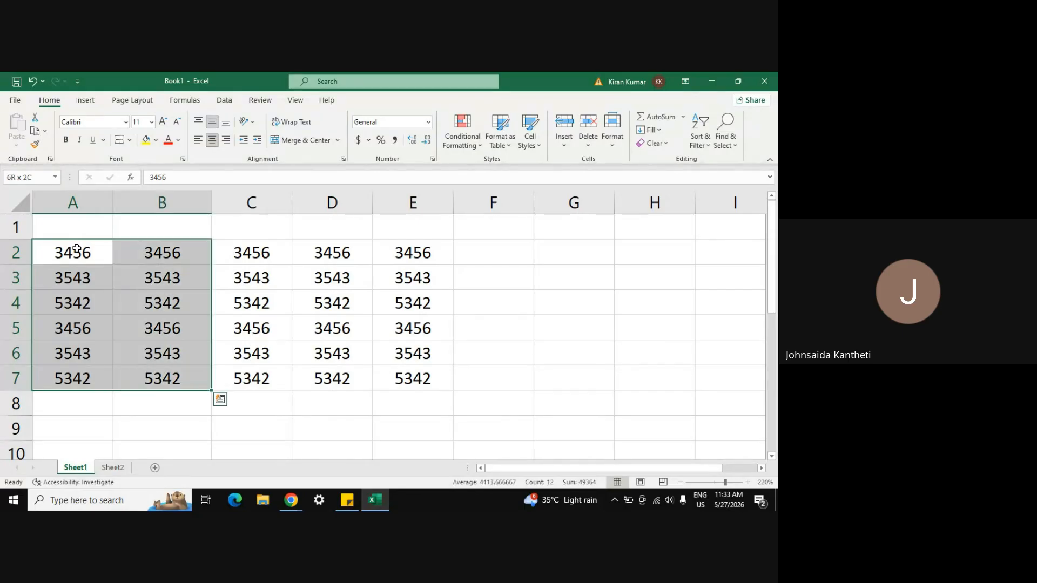
key(shift+Right)
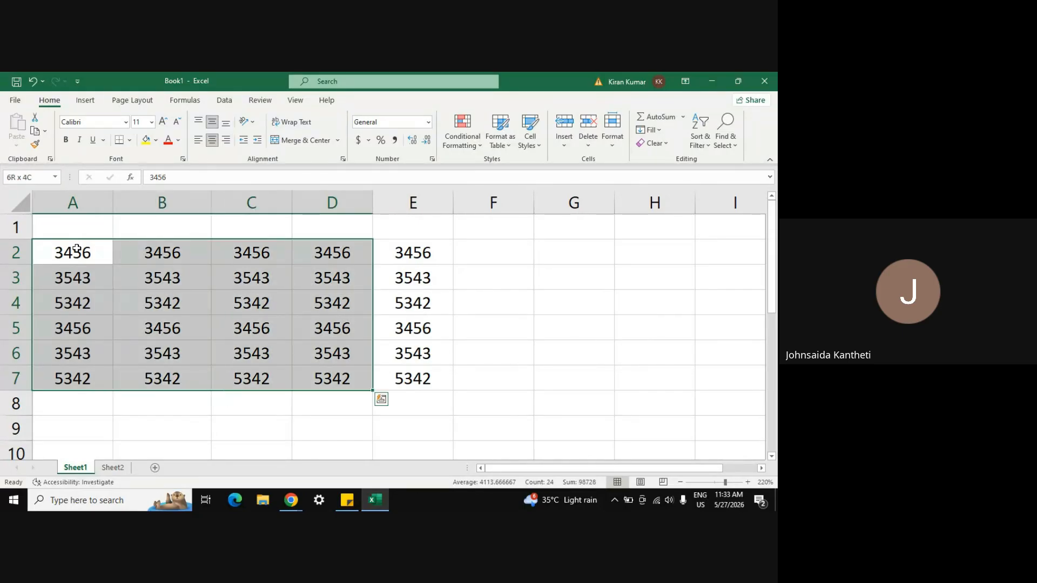
key(shift+Right)
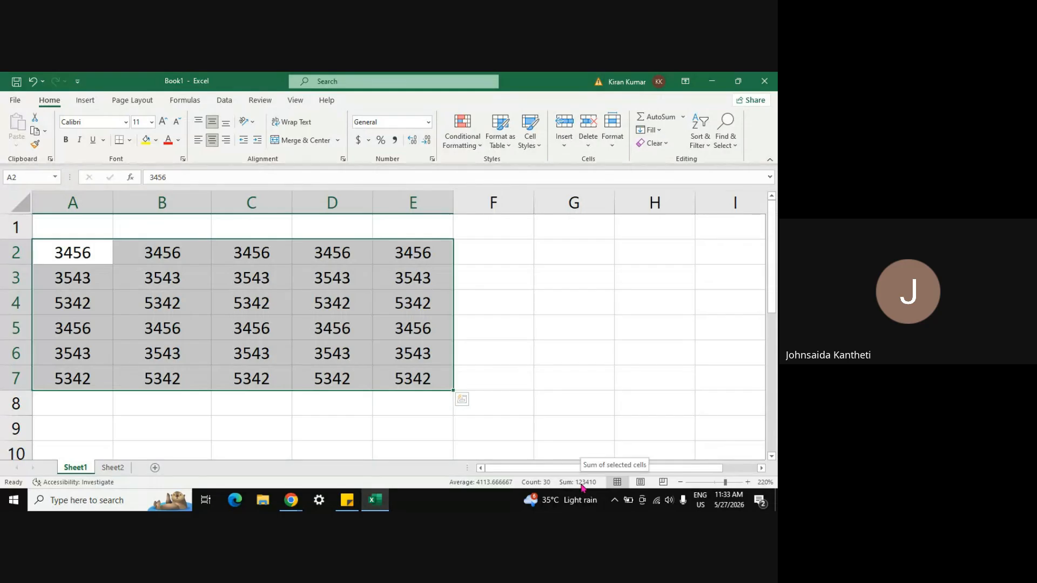
click(112, 468)
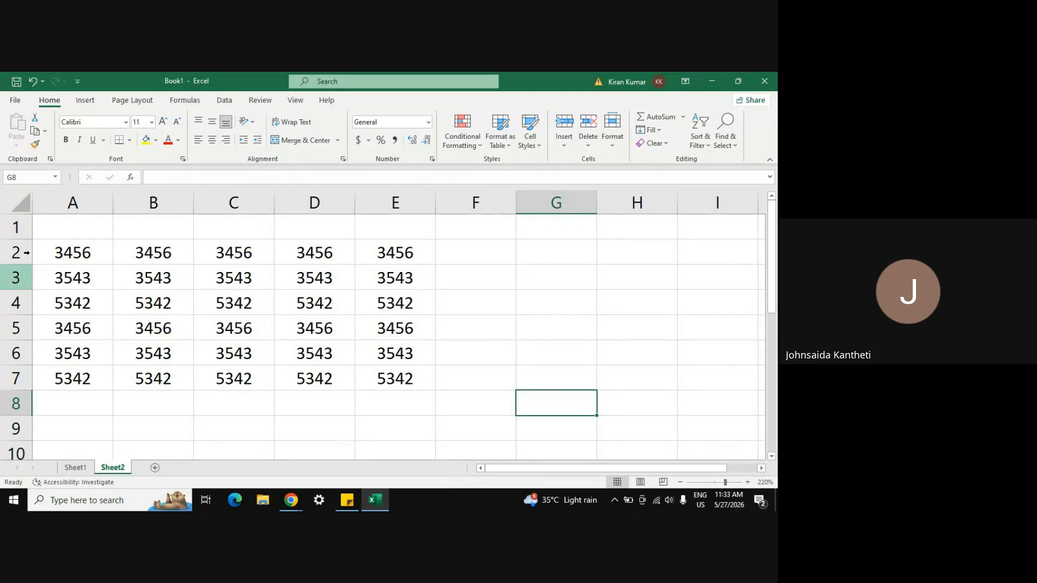
click(57, 254)
key(ctrl+shift+Down)
key(ctrl+shift+Right)
key(ctrl+c)
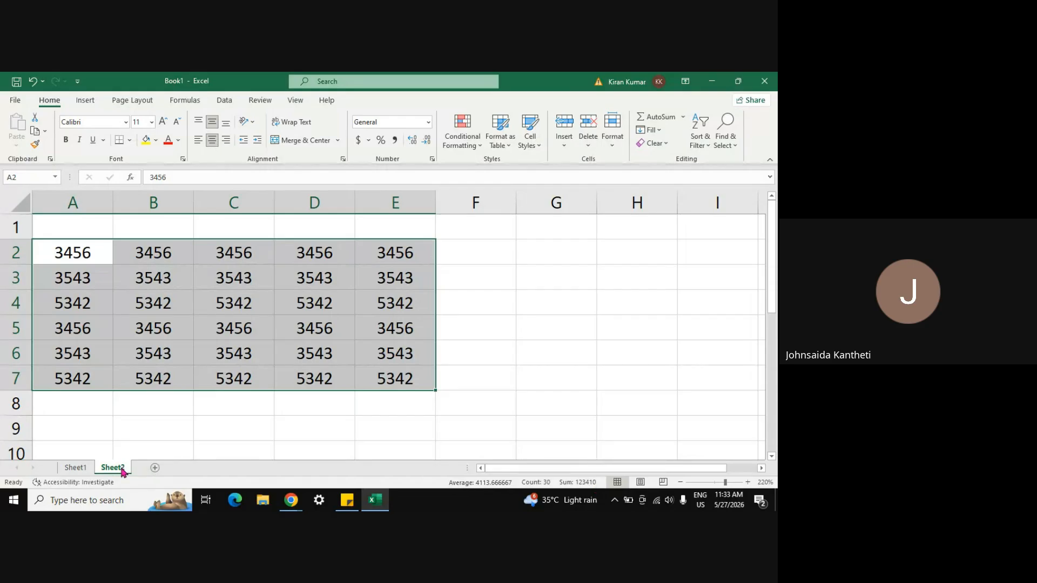
click(76, 467)
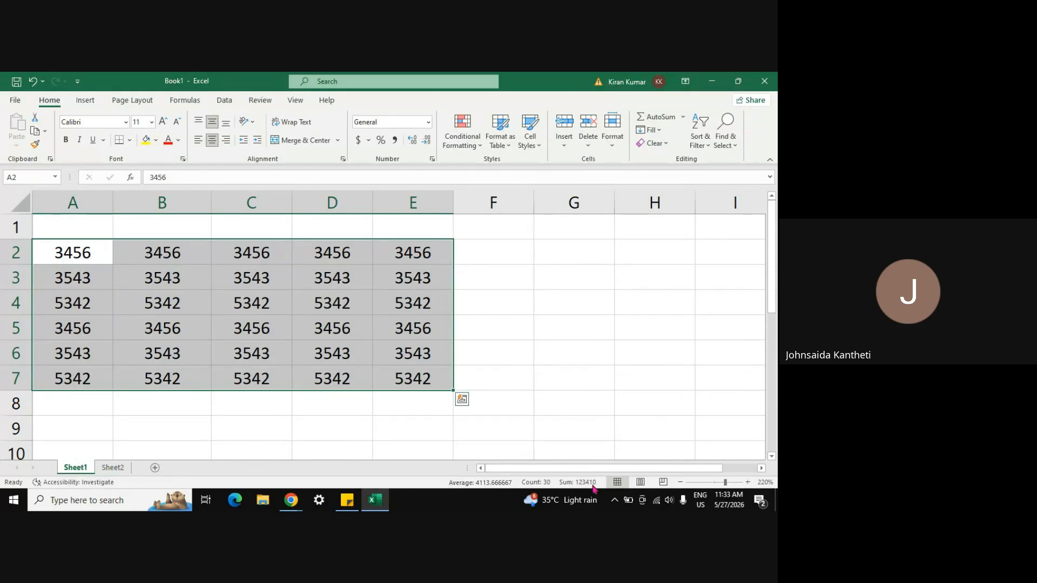
Step: Change Sheet2's cell C5 to 4
click(108, 470)
click(258, 321)
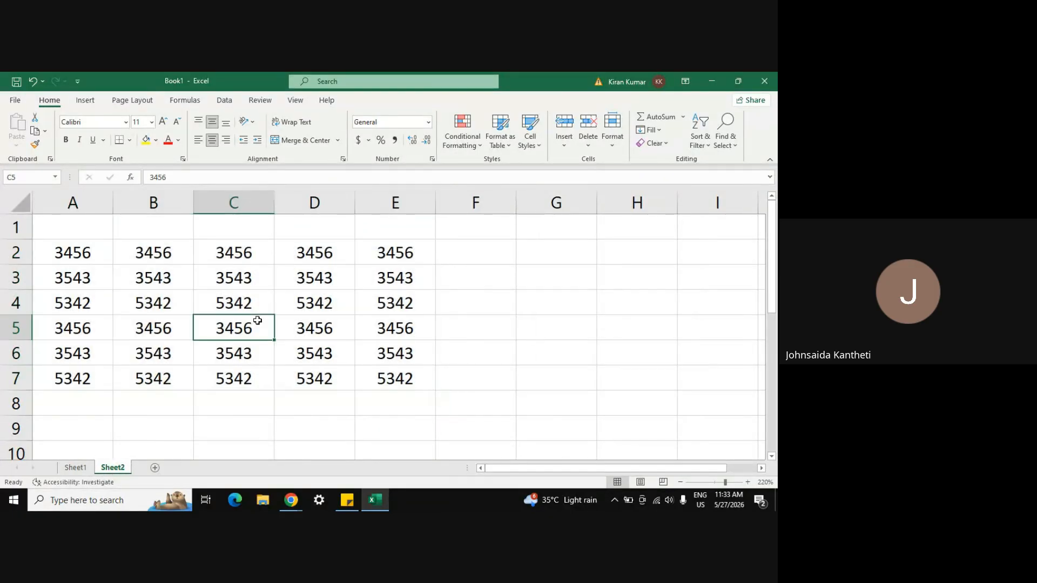
text(4)
key(Return)
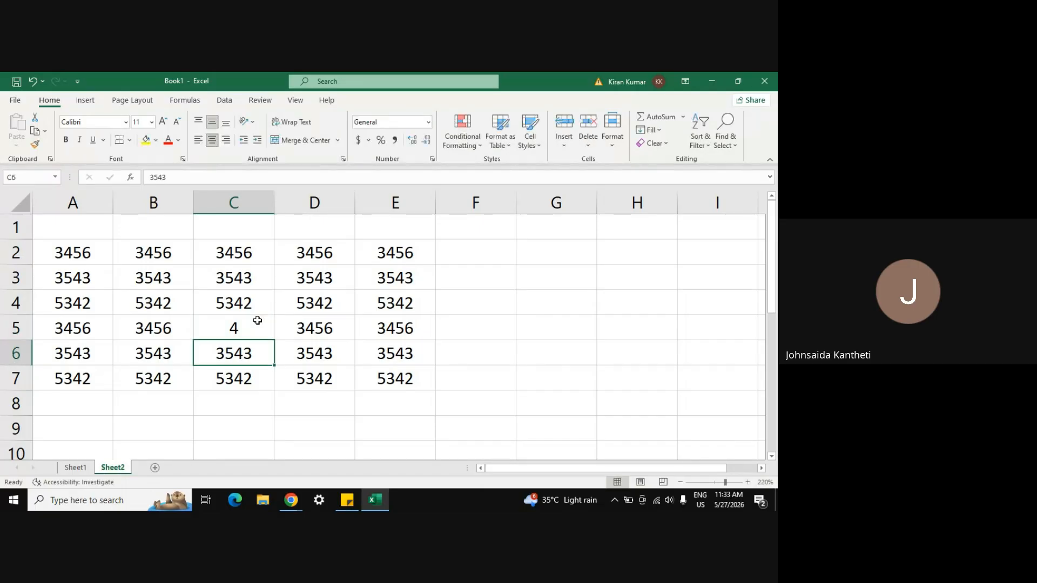
Step: Select Sheet2's A2:E7 and compare its status-bar total with Sheet1's
click(59, 248)
key(ctrl+shift+Down)
key(ctrl+shift+Right)
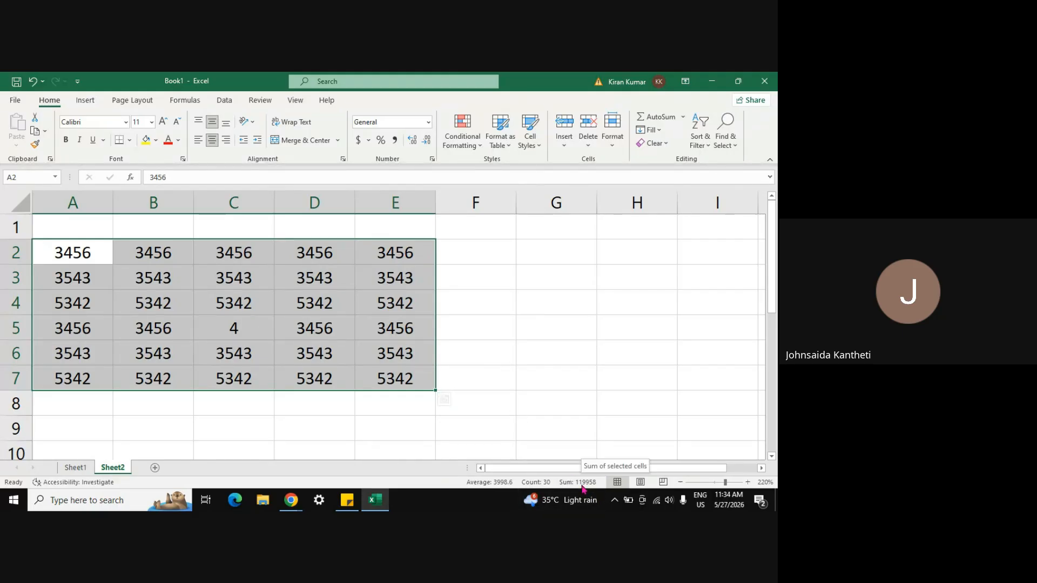
click(81, 468)
key(ctrl+v)
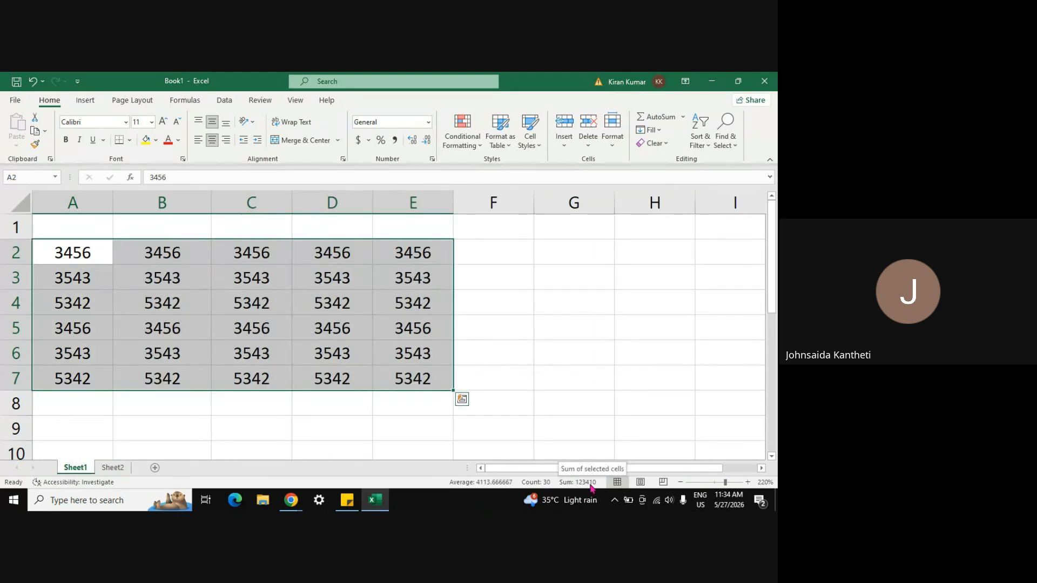
click(112, 468)
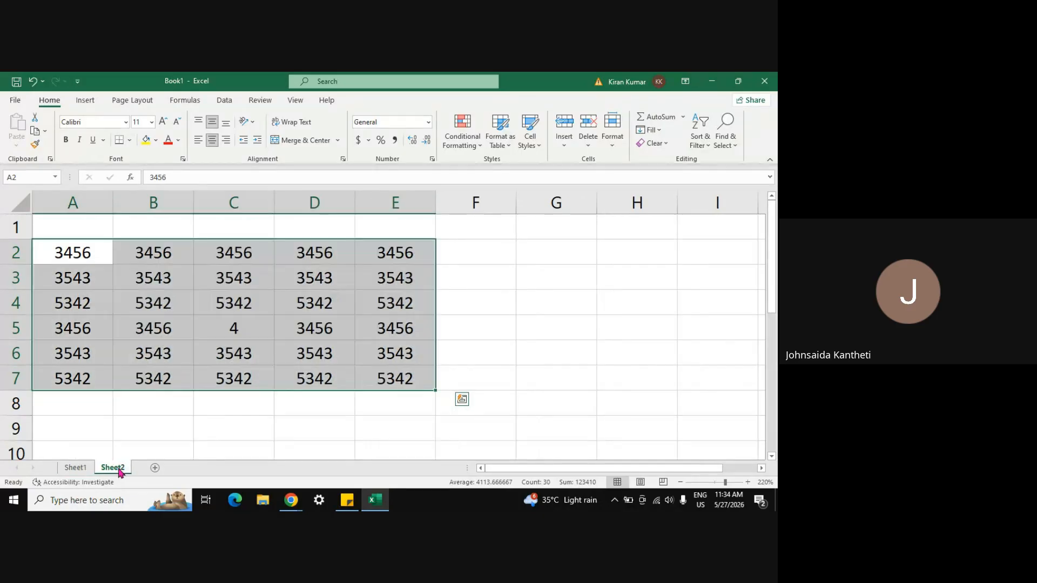
click(77, 470)
click(108, 467)
click(78, 470)
click(111, 468)
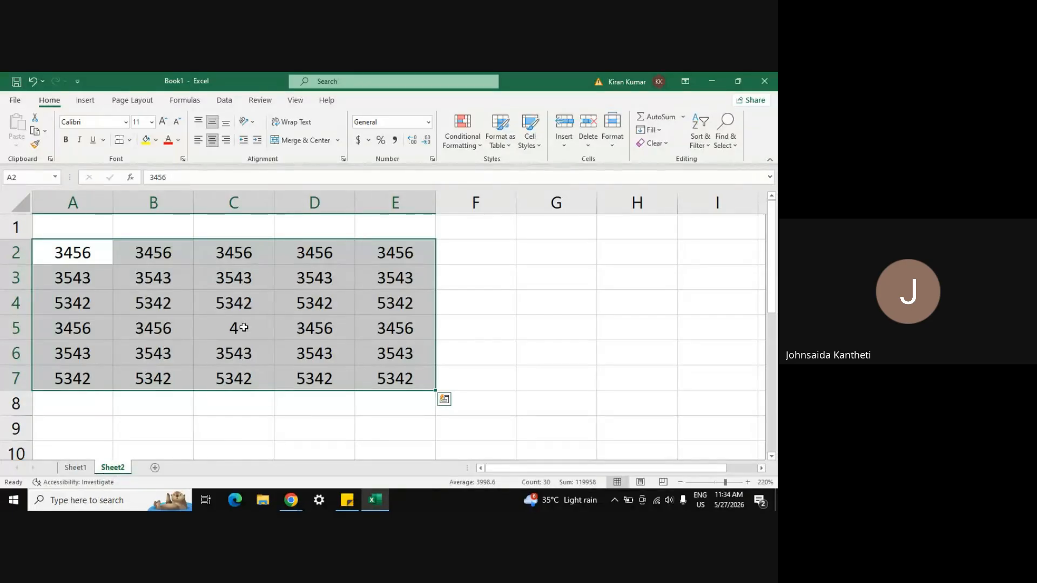
Step: Select the whole number block on Sheet2 with Ctrl+A
click(383, 407)
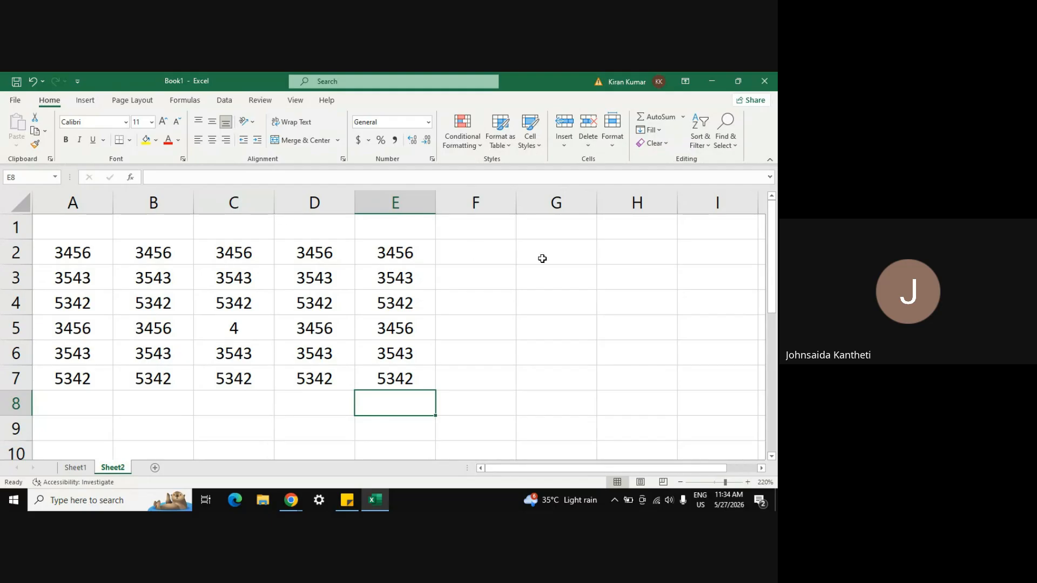
click(471, 274)
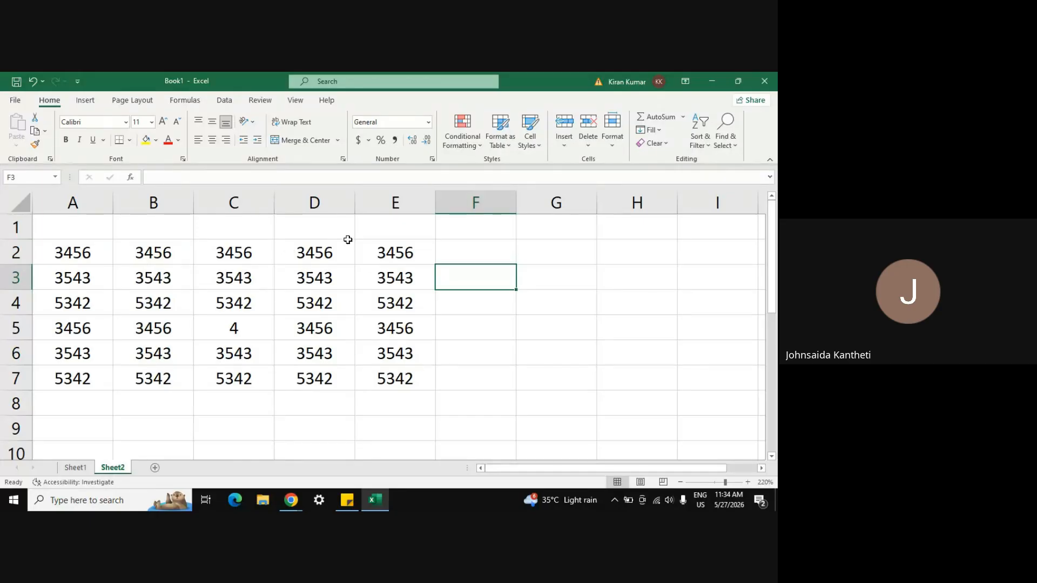
click(333, 252)
key(shift+Down)
key(shift+Down)
key(shift+Down)
key(shift+Down)
key(shift+Down)
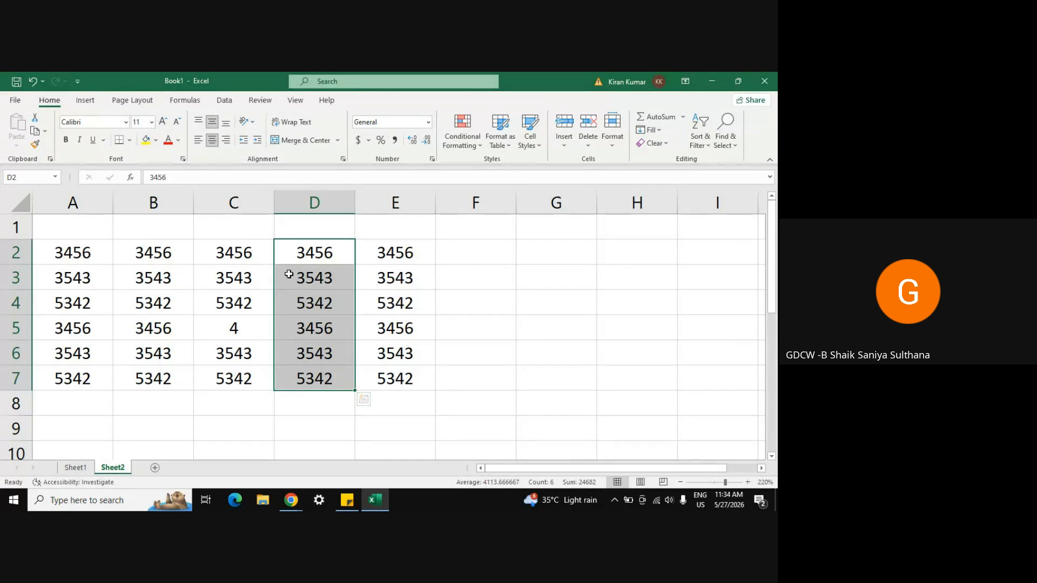
click(84, 251)
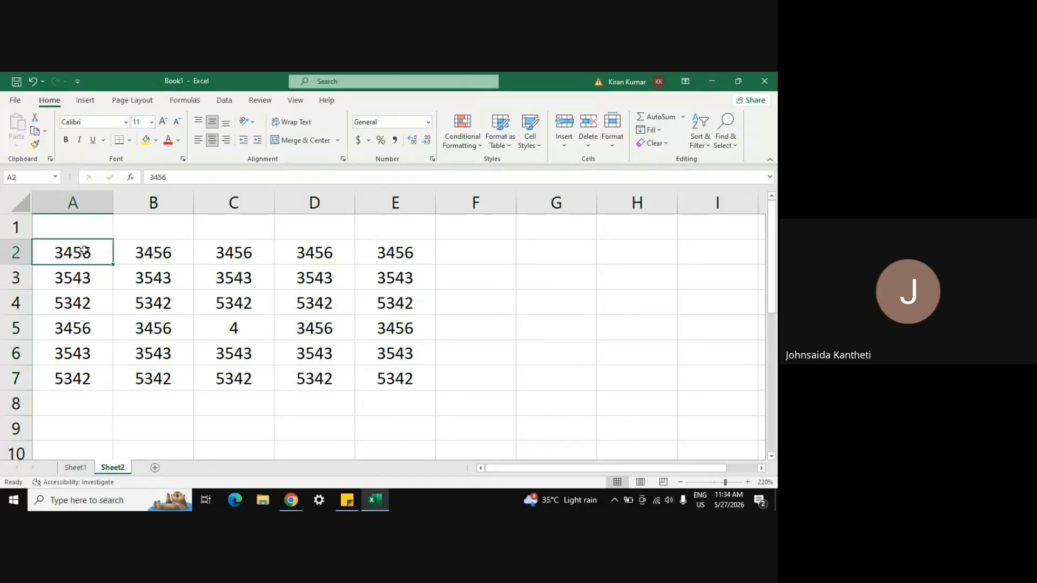
click(90, 326)
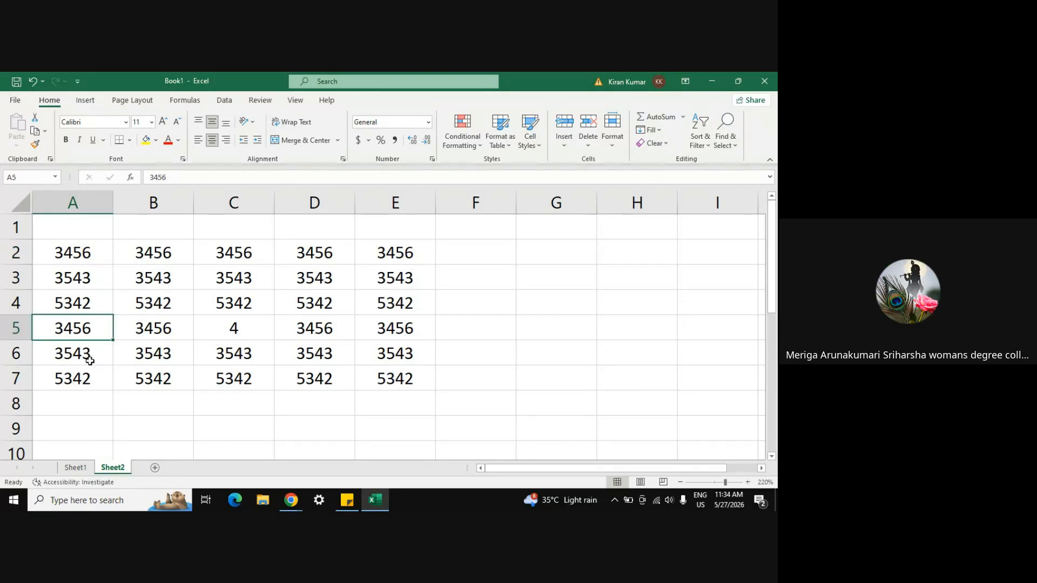
key(ctrl+a)
Step: Clear Sheet2's numbers and delete the Sheet2 tab from the workbook
key(Delete)
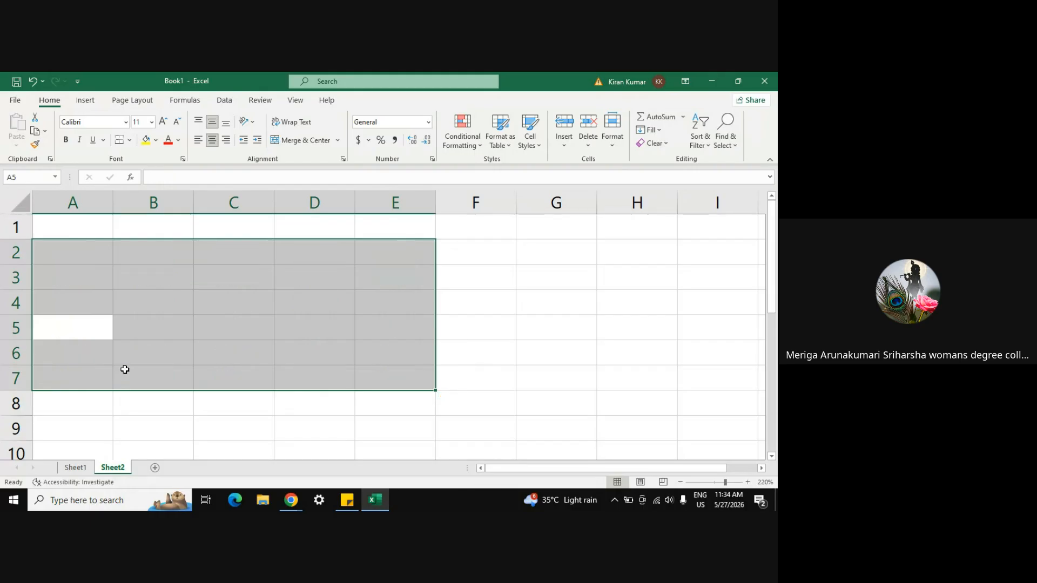
click(124, 369)
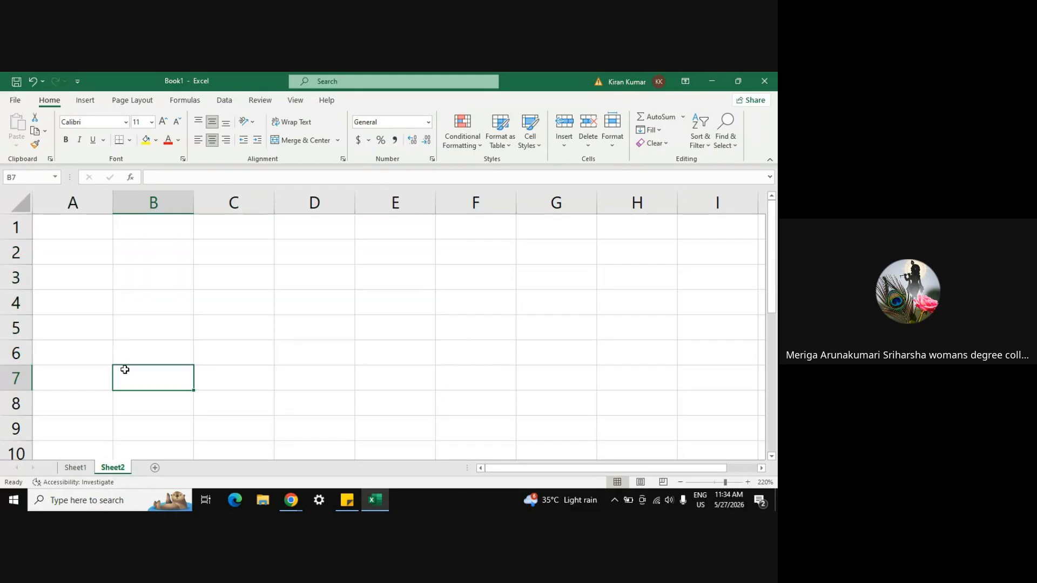
right_click(118, 468)
click(148, 325)
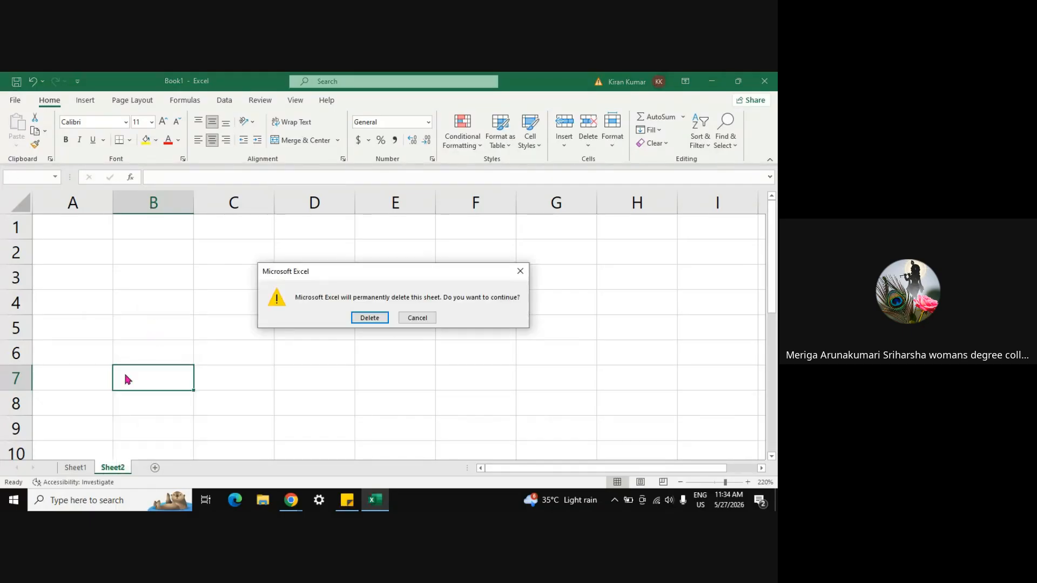
key(Return)
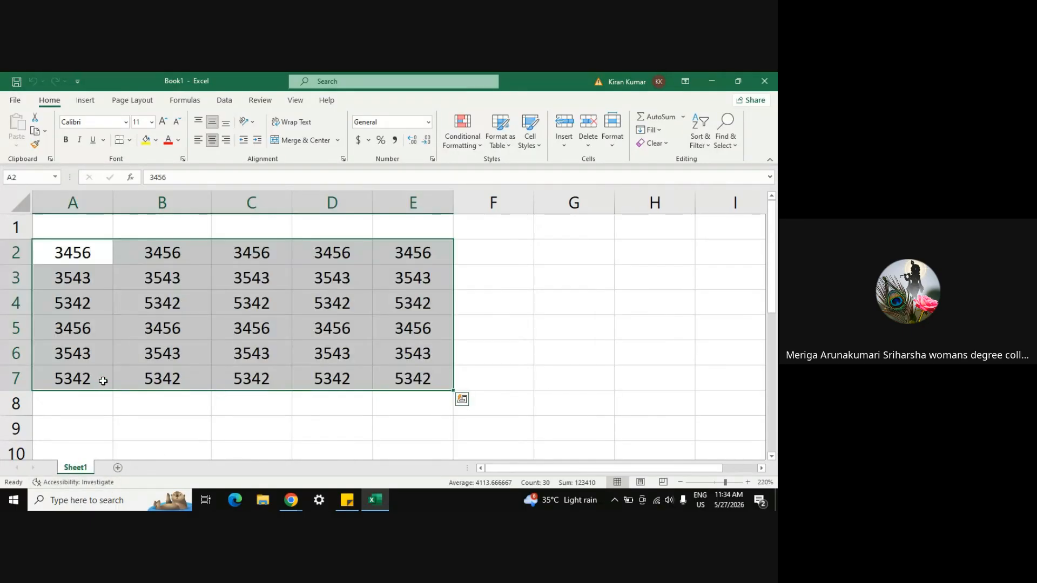
Step: Clear all numbers from Sheet1's block and go to cell A1
click(107, 381)
key(ctrl+a)
key(Delete)
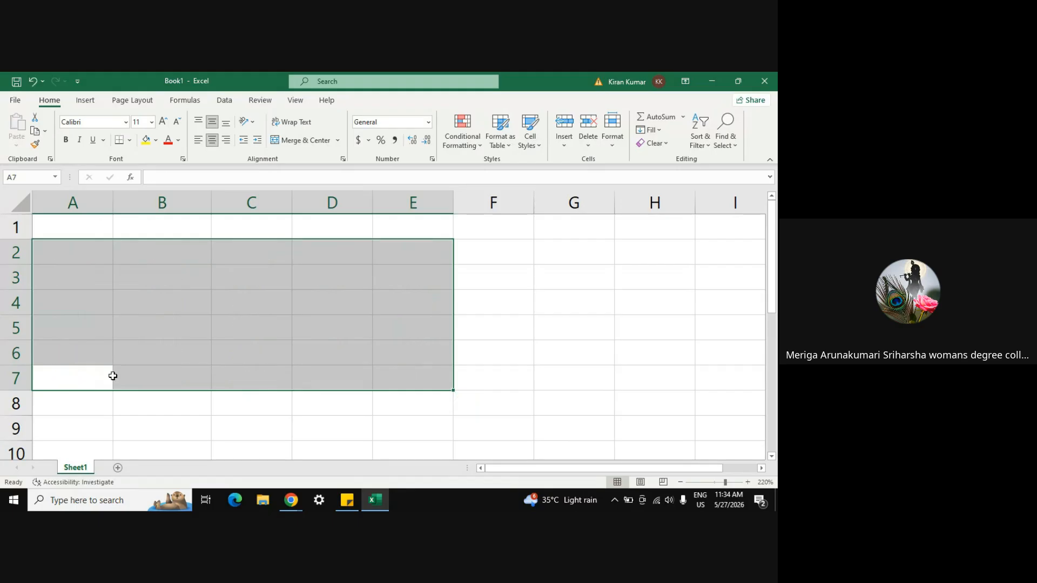
click(138, 327)
click(76, 229)
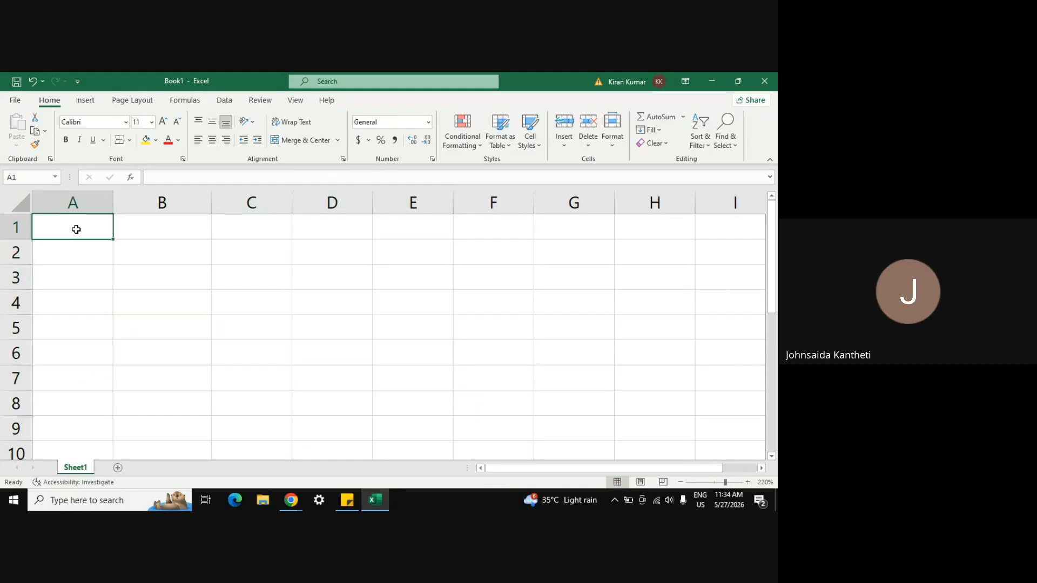
Step: Enter 1–4 in A1:A4 and extend the series down column A to 600
text(1)
key(Return)
text(2)
key(Return)
text(3)
key(Return)
text(4)
key(Up)
key(Up)
key(Up)
key(shift+Down)
key(shift+Down)
key(shift+Down)
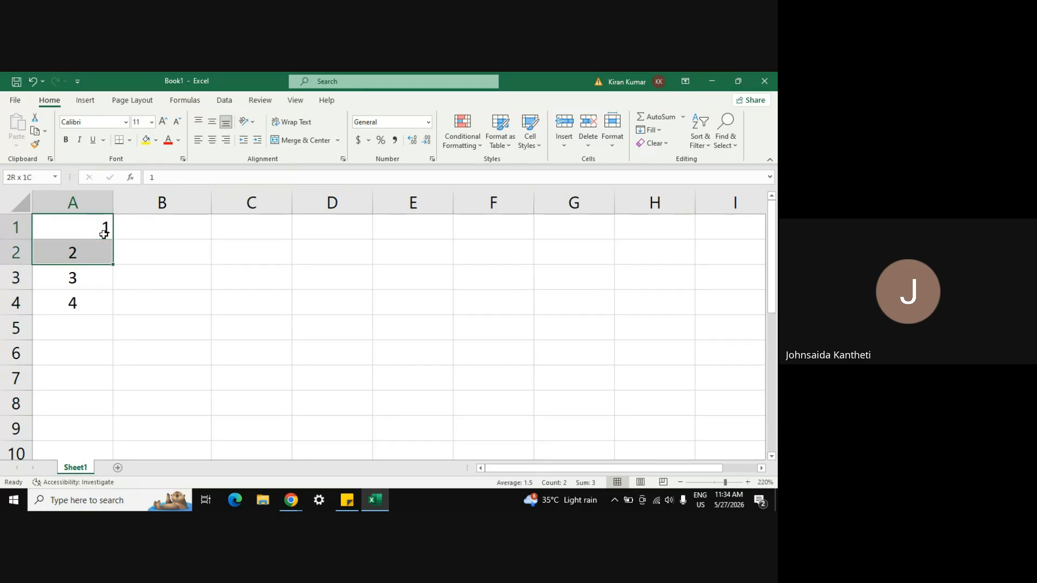
drag(114, 316, 112, 456)
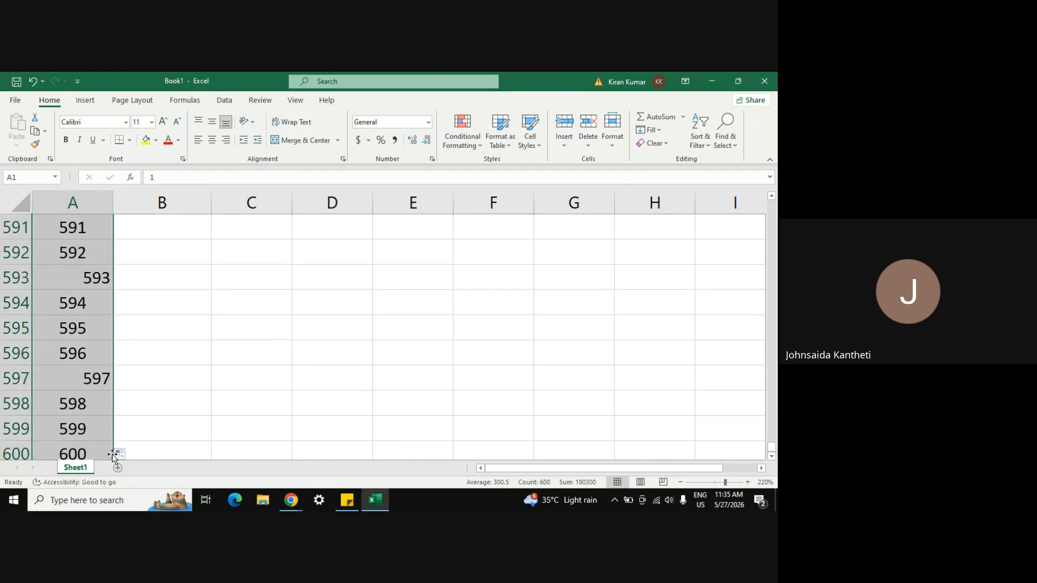
click(190, 351)
key(ctrl+Up)
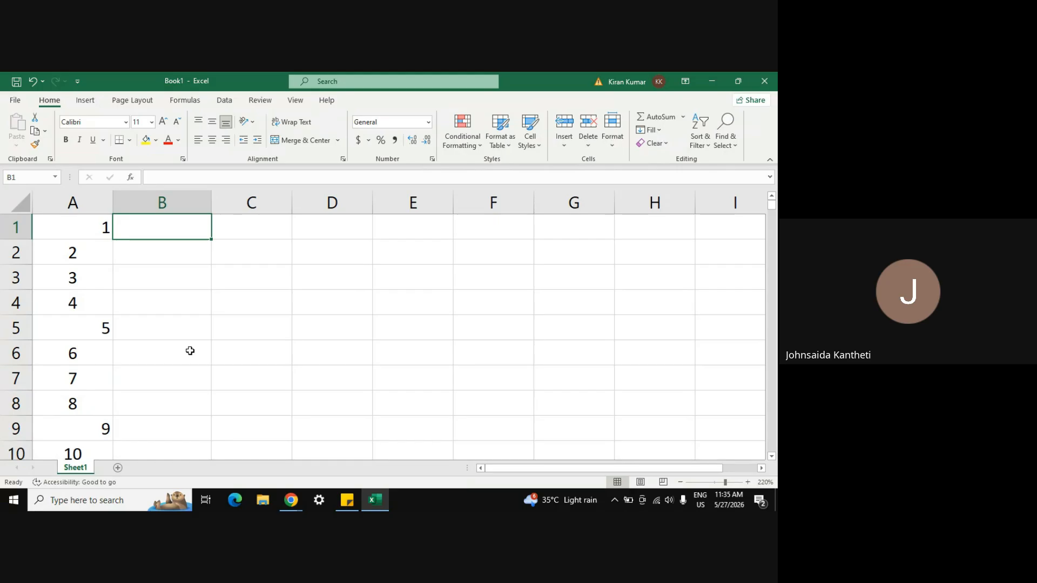
Step: Enter 1, 3, 5 in B1:B3 and fill column B with odd numbers to row 600
text(1)
key(Return)
text(3)
key(Return)
text(5)
key(Return)
key(Up)
key(Up)
key(Up)
key(shift+Down)
key(shift+Down)
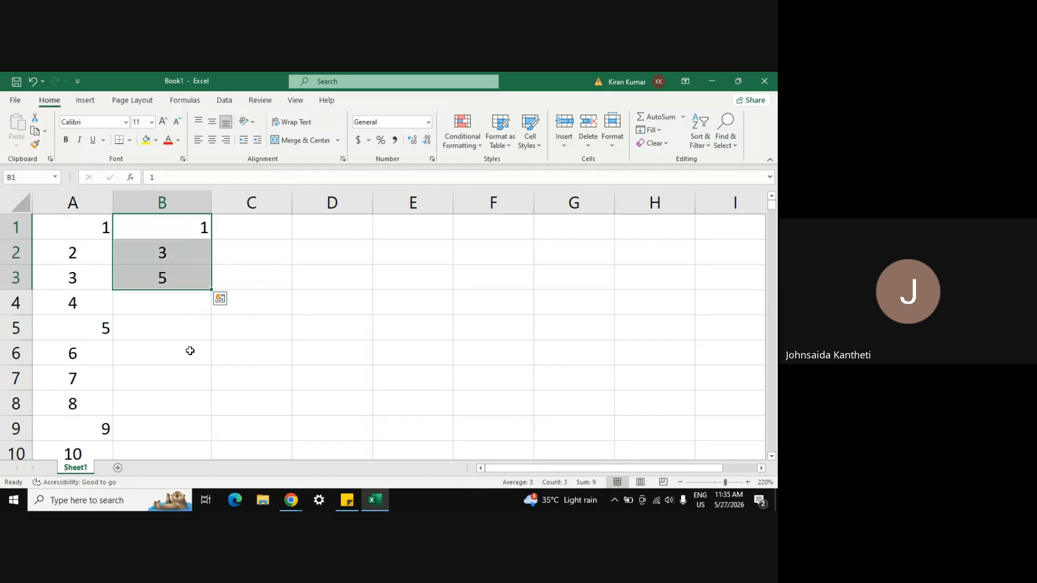
double_click(213, 289)
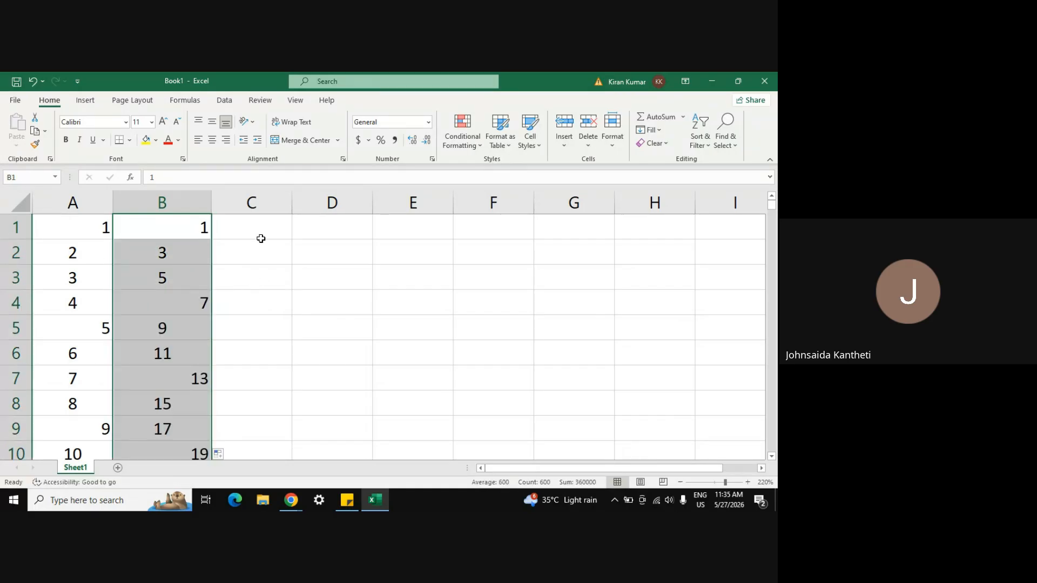
Step: Enter 2, 4, 6 in C1:C3 and fill column C with even numbers
click(253, 229)
text(2)
key(Return)
key(Return)
text(4)
key(Return)
key(Up)
key(Up)
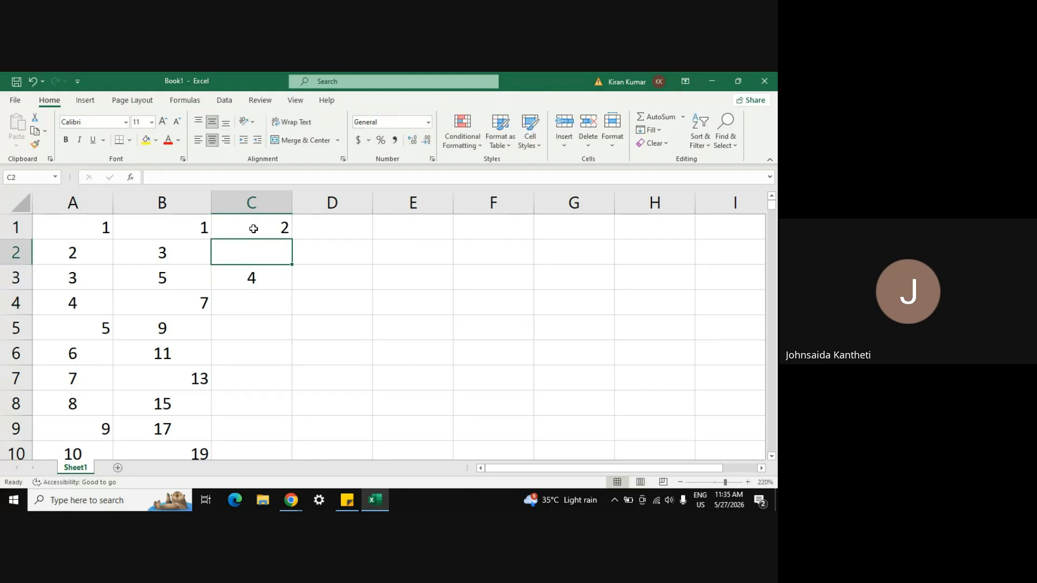
text(4)
key(Return)
text(6)
key(Return)
key(Up)
click(253, 229)
key(shift+Down)
key(shift+Down)
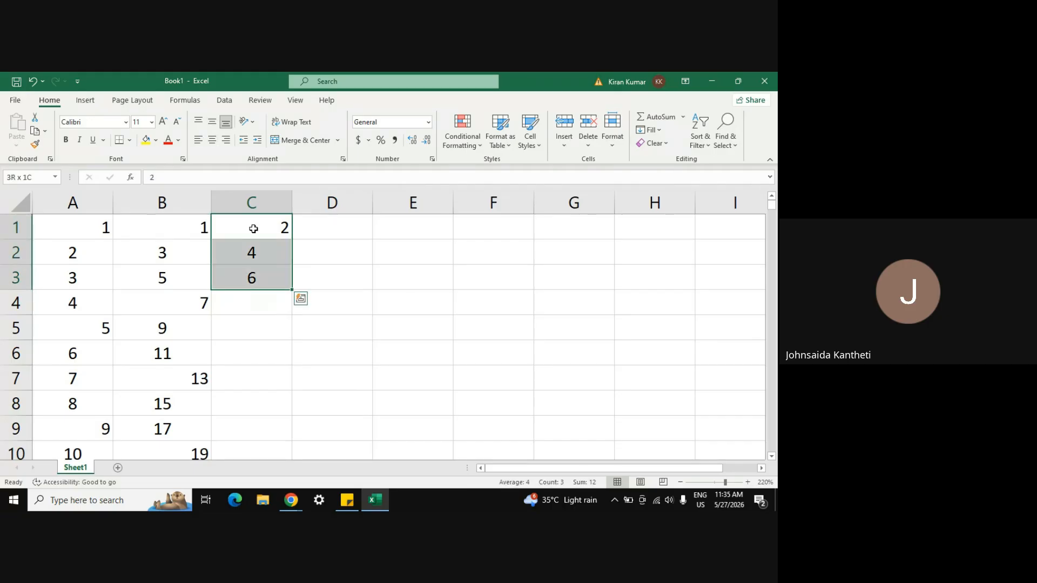
double_click(294, 290)
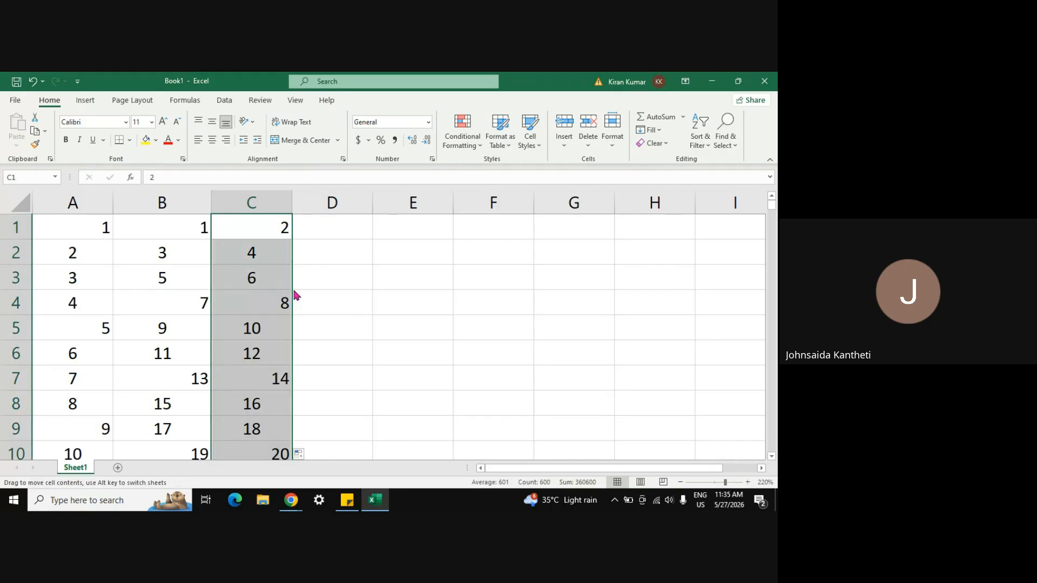
Step: Clear the mistaken 2 and 6 entered at the top of column D
click(323, 244)
click(318, 227)
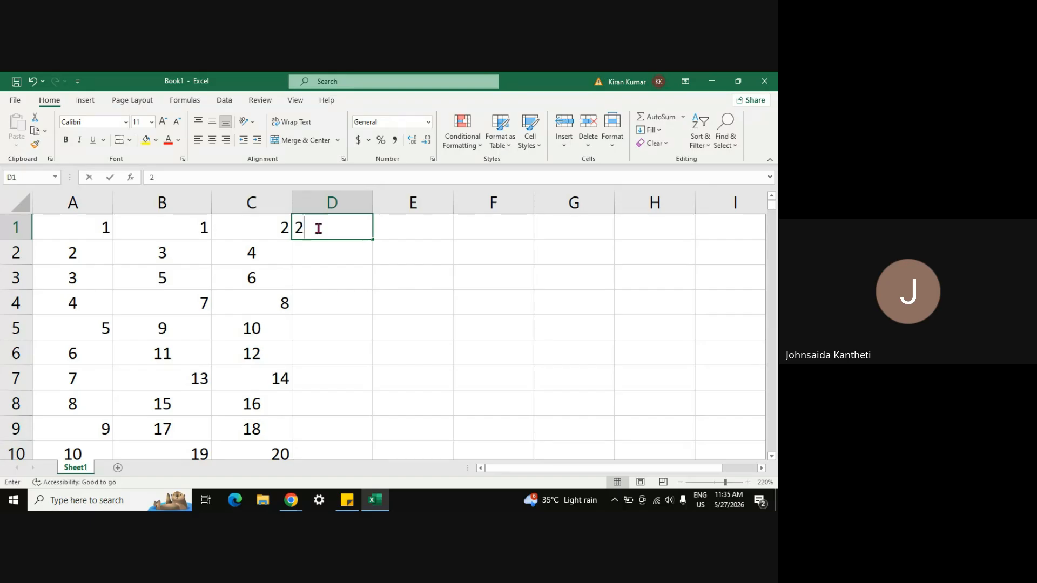
text(2)
key(Return)
text(6)
key(Return)
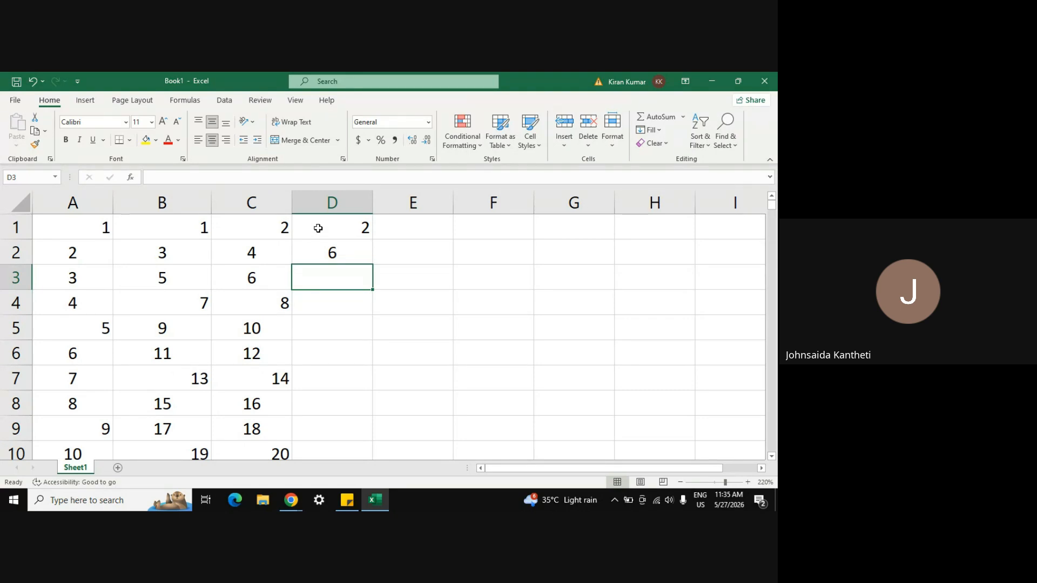
key(Up)
key(Up)
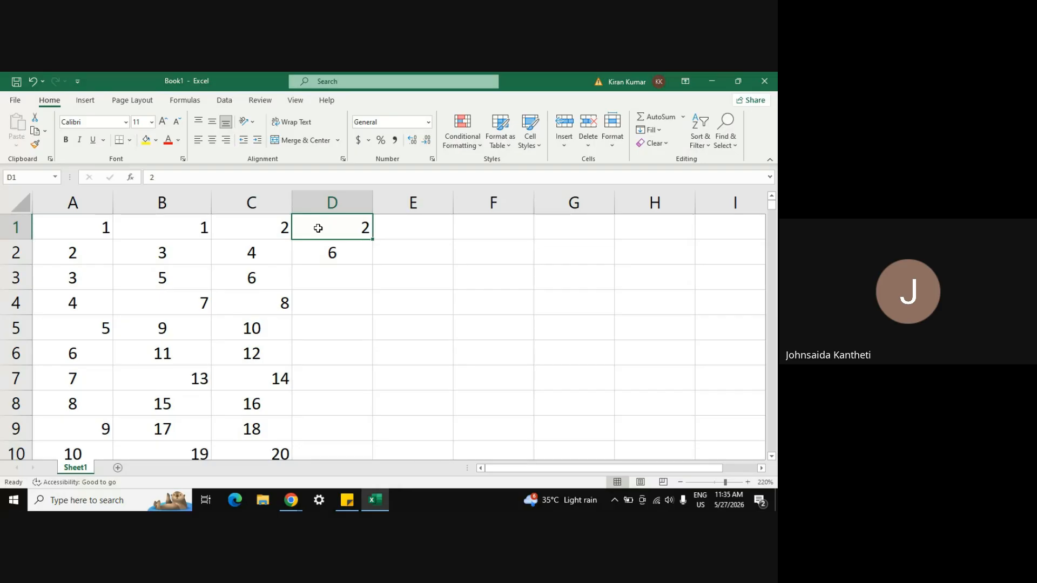
key(shift+Down)
key(Delete)
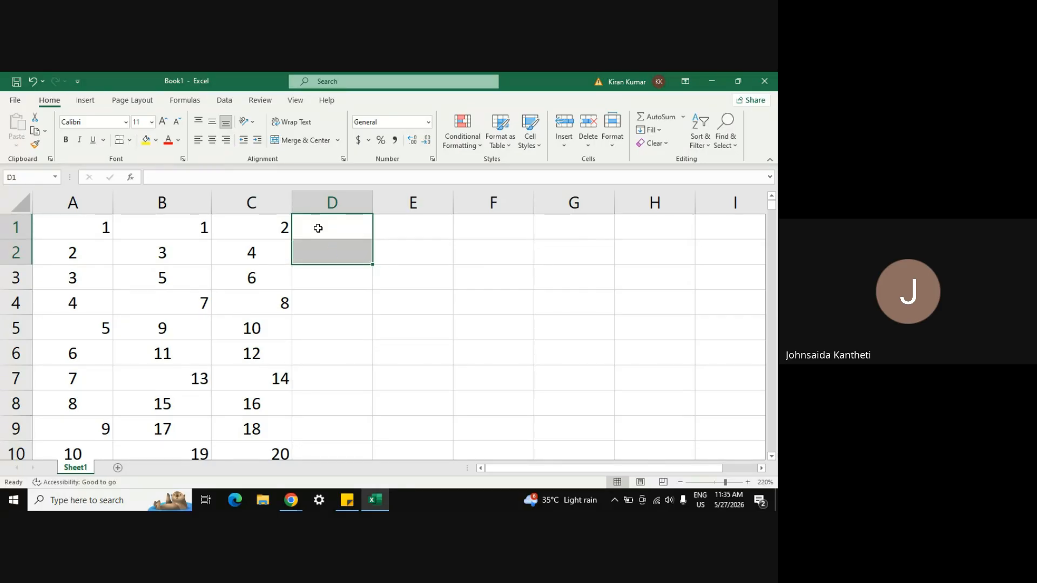
key(Down)
key(Up)
key(Down)
key(Up)
key(Down)
key(Up)
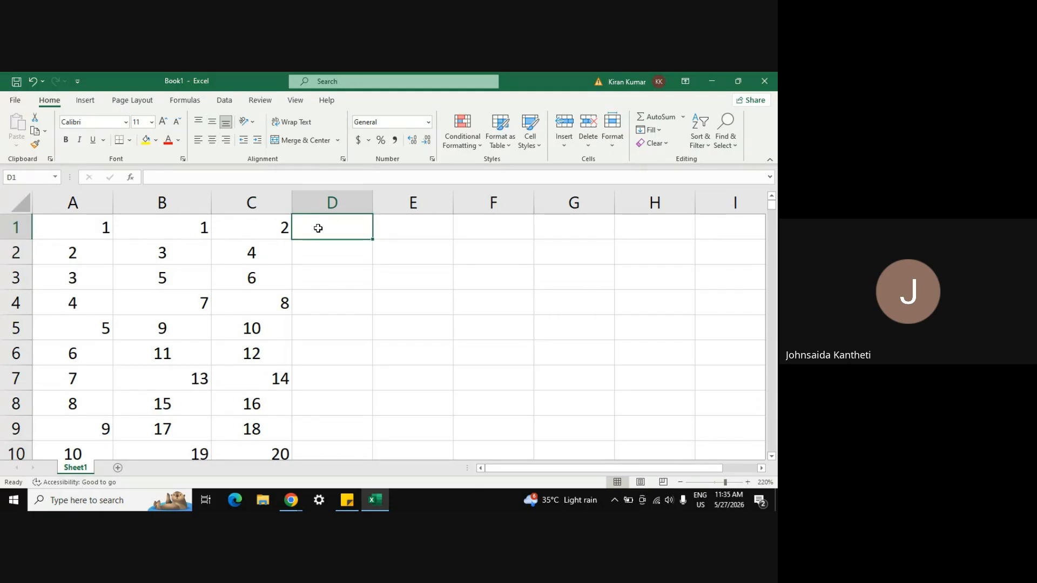
Step: Enter 3, 6, 9 in D1:D3 and fill column D with multiples of 3 to 1800
text(3)
key(Return)
text(6)
key(Return)
text(9)
key(Up)
key(Up)
key(shift+Down)
key(shift+Down)
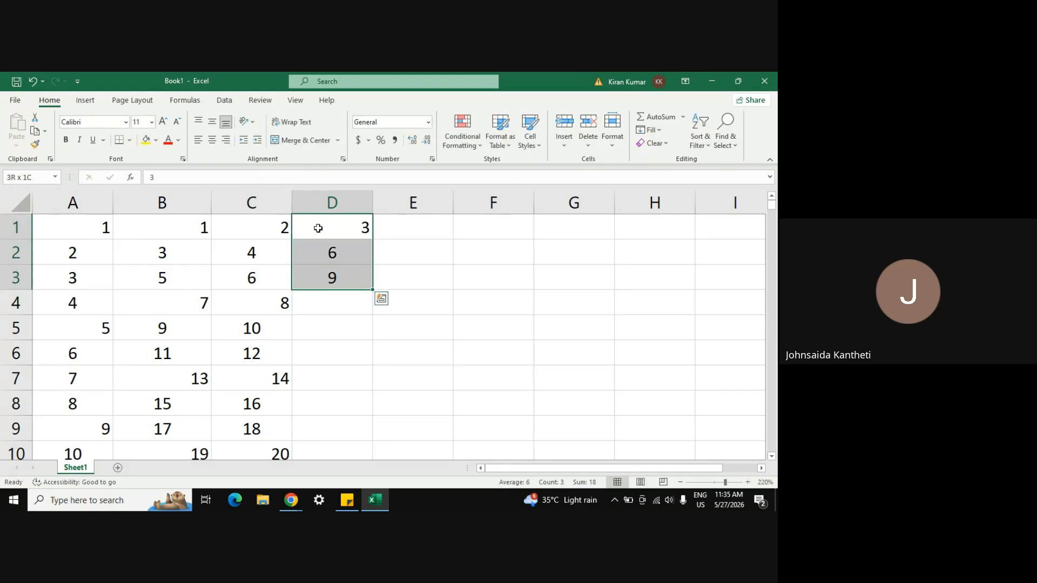
double_click(373, 290)
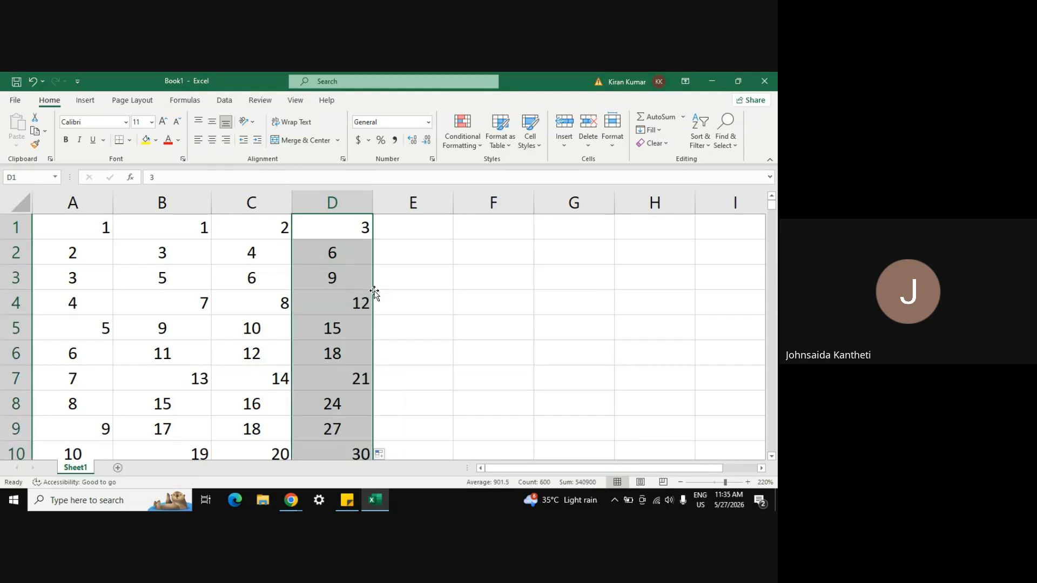
click(402, 228)
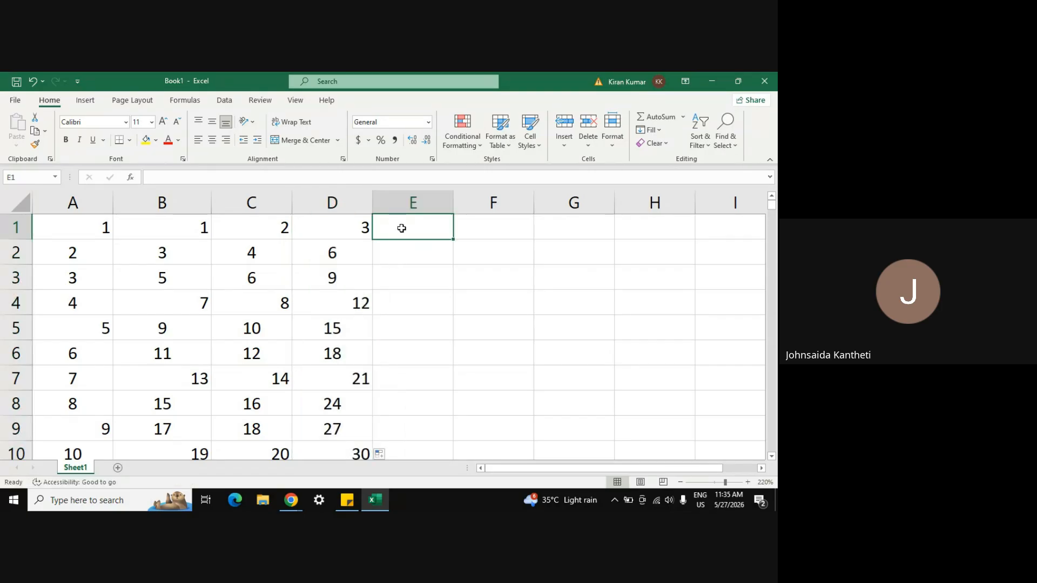
Step: Enter 5, 10, 15 in E1:E3 and extend the multiples-of-5 series down column E
text(5)
key(Return)
text(10)
key(Return)
text(15)
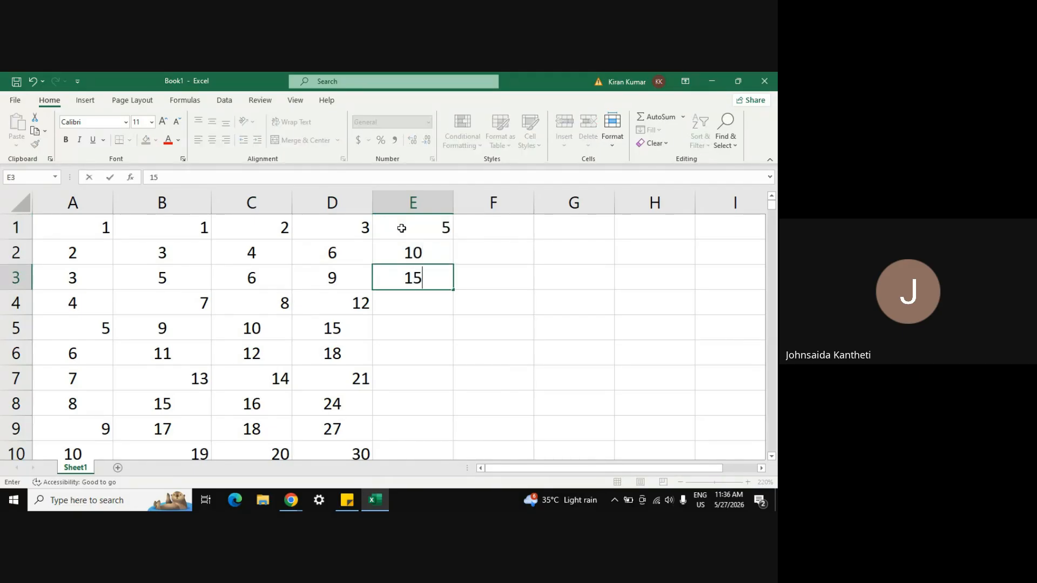
key(Return)
key(Up)
key(Up)
key(Up)
key(shift+Down)
key(shift+Down)
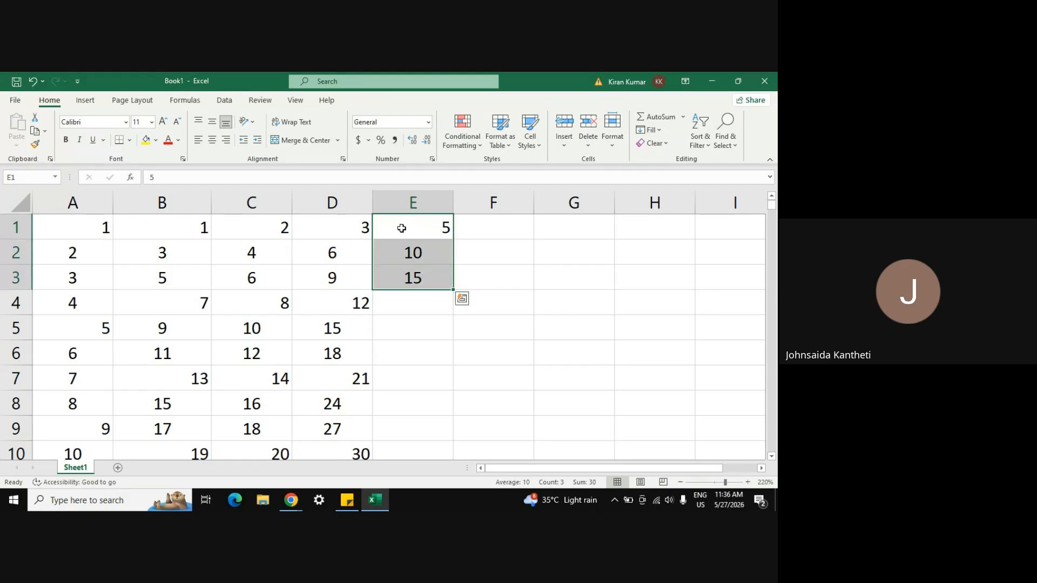
drag(453, 290, 453, 457)
Step: Enter 4, 8, 12 in F1:F3 and fill column F with multiples of 4
click(486, 228)
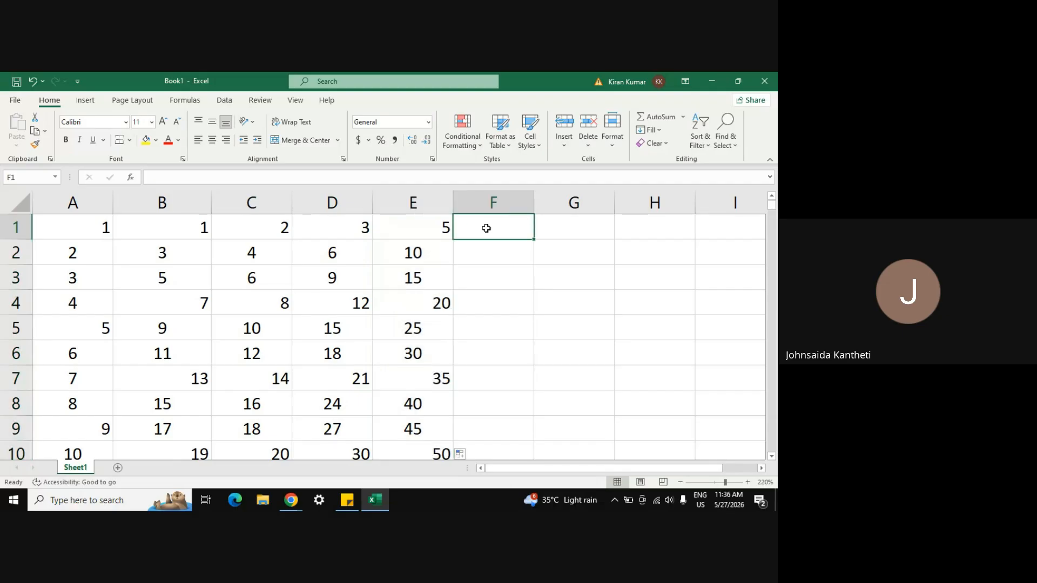
text(4)
key(Return)
text(8)
key(Return)
text(12)
key(Return)
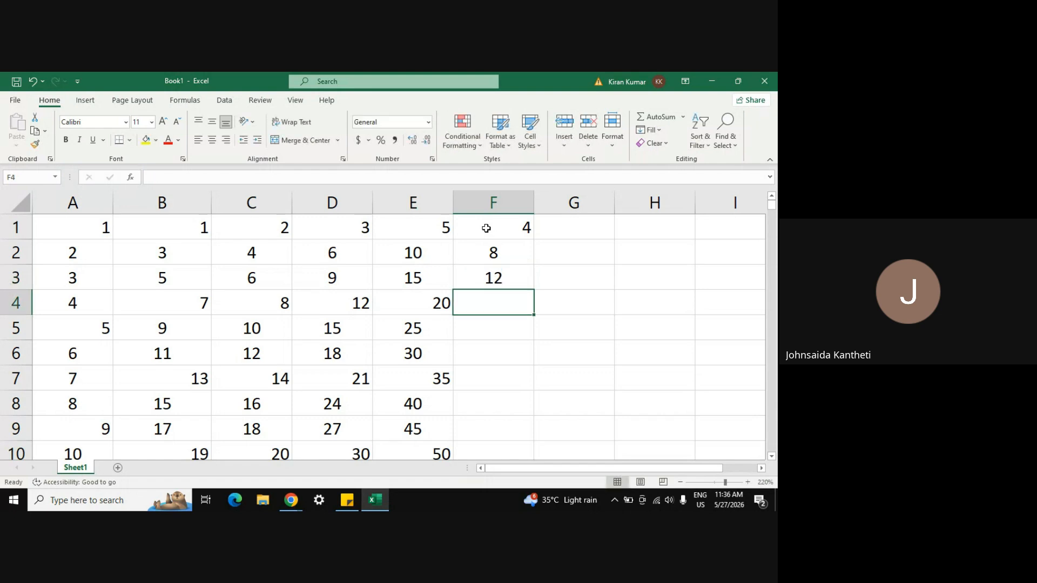
click(486, 228)
key(shift+Down)
key(shift+Down)
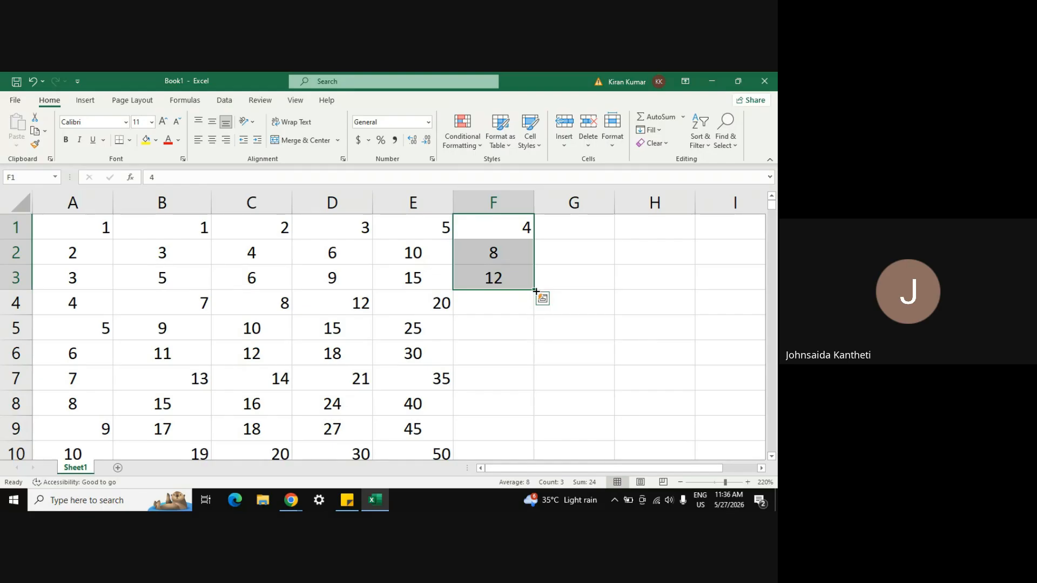
double_click(534, 291)
Step: Enter 6, 12, 18 in G1:G3 and fill column G with multiples of 6
click(564, 228)
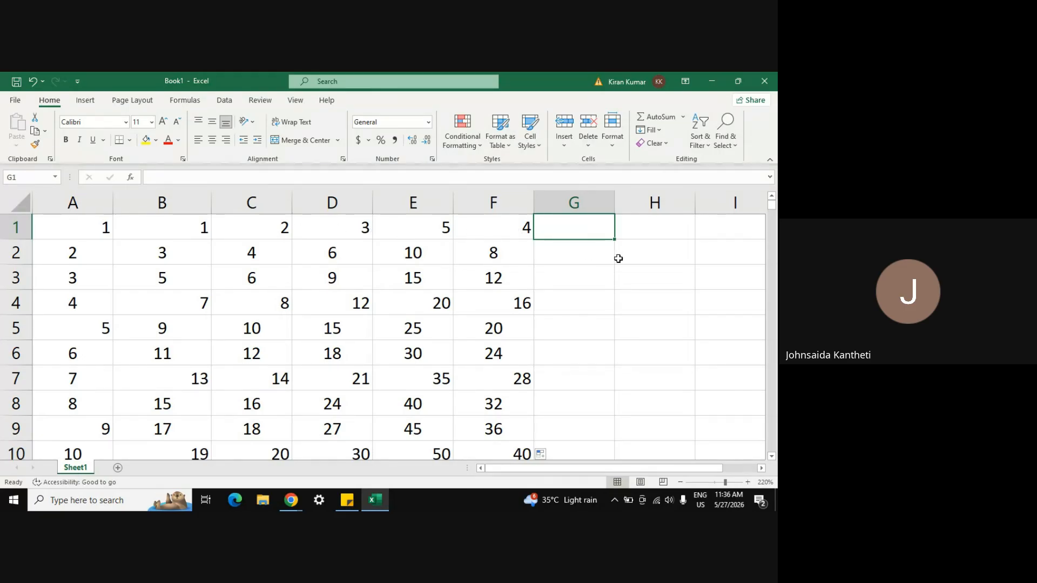
text(6)
key(Return)
text(12)
key(Return)
text(18)
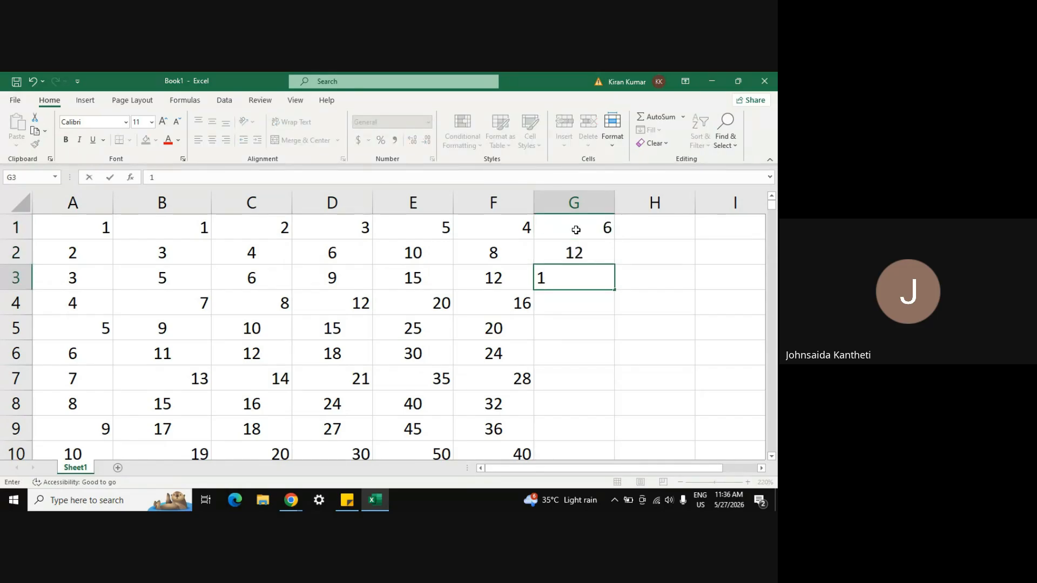
key(Up)
key(Up)
key(shift+Down)
key(shift+Down)
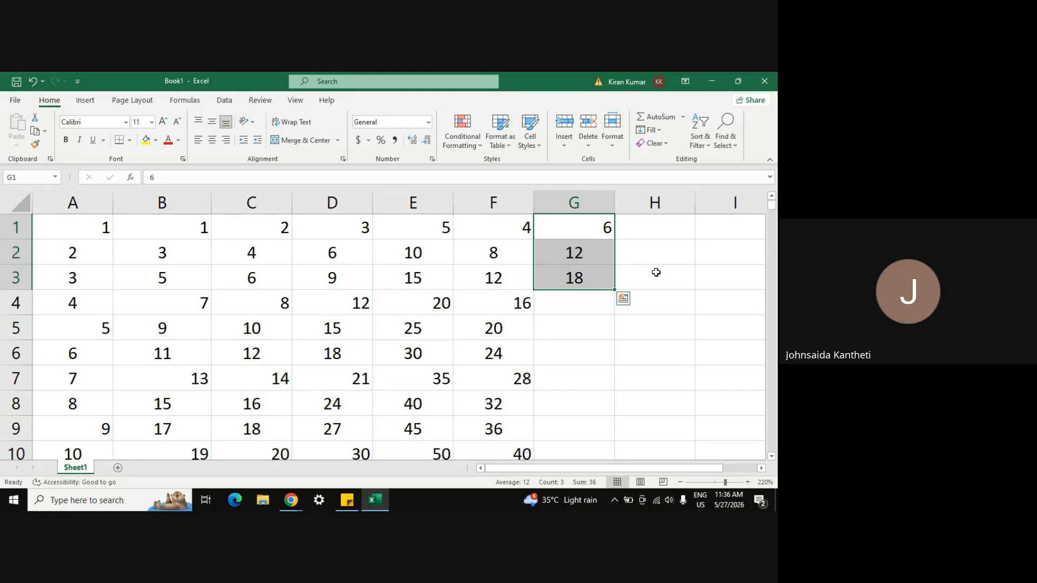
double_click(616, 291)
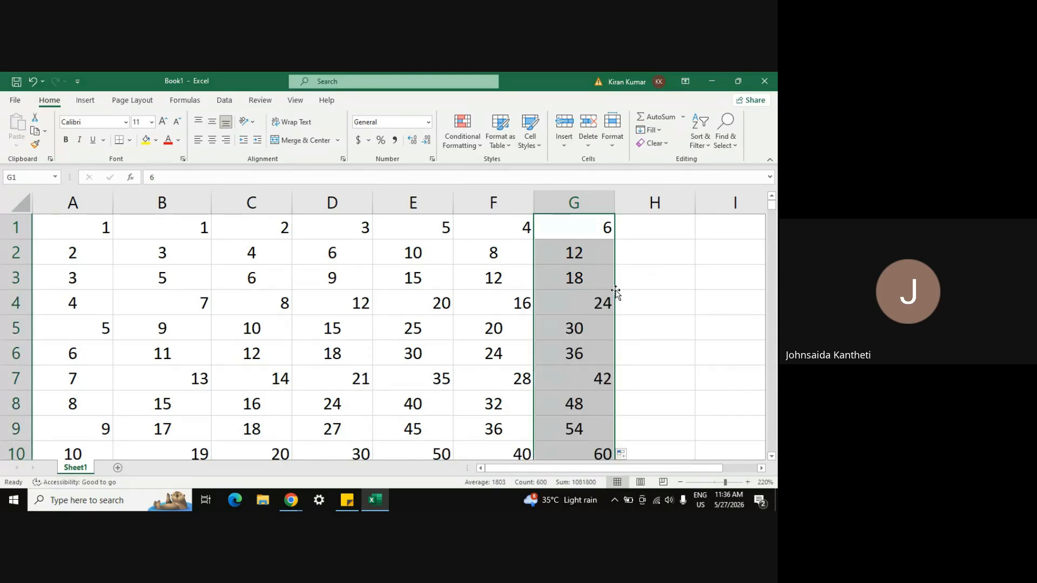
Step: Center all values in A1:G600 and apply All Borders to the table
click(55, 230)
key(ctrl+shift+Right)
key(ctrl+shift+Down)
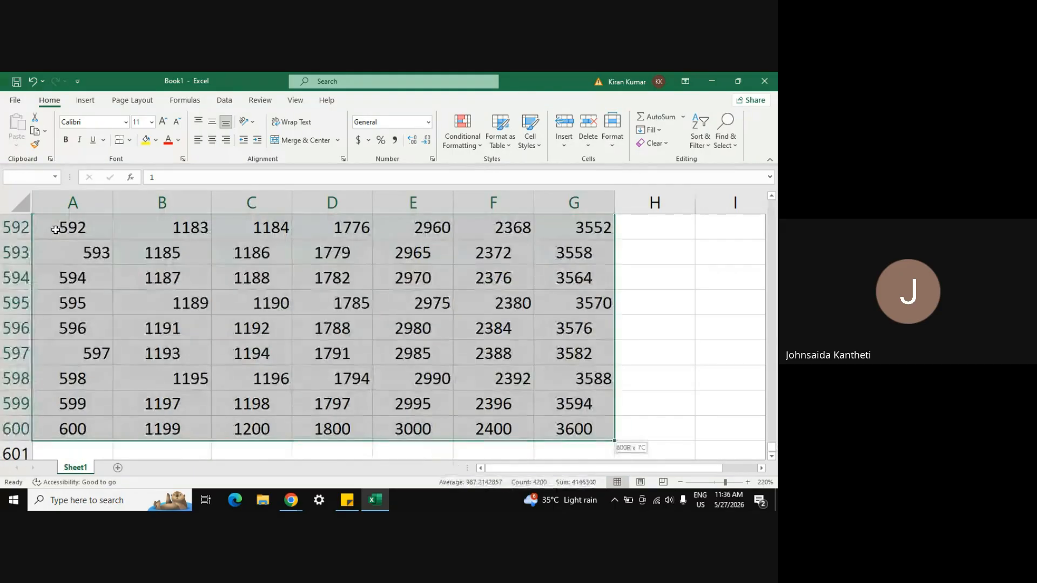
click(211, 147)
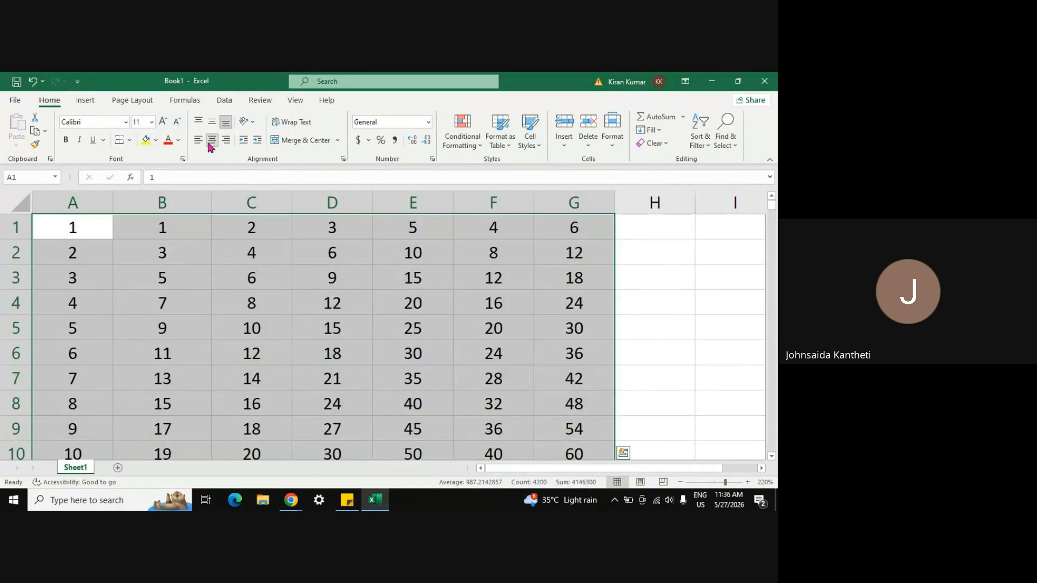
click(131, 141)
click(151, 257)
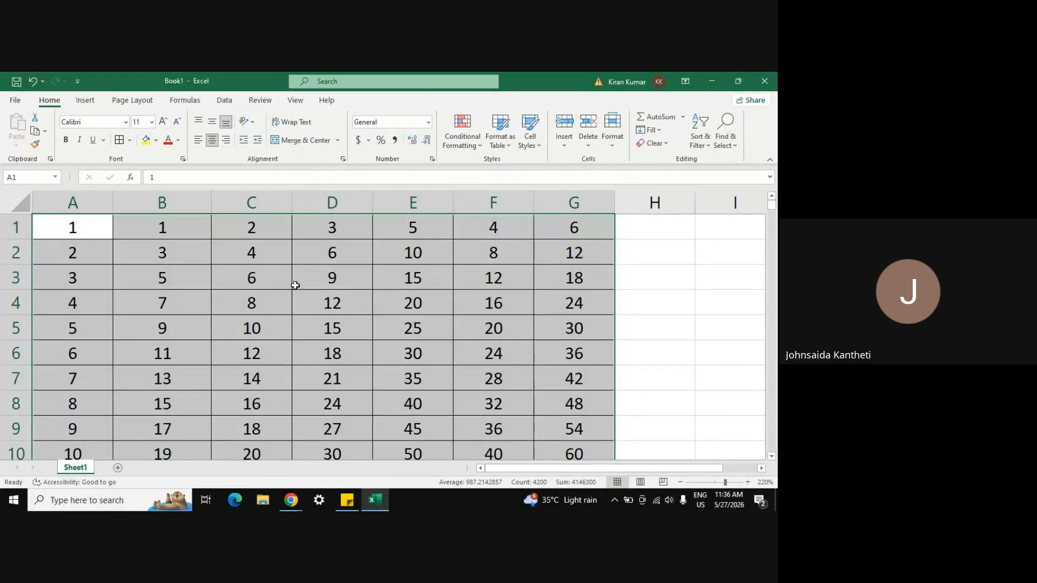
click(319, 294)
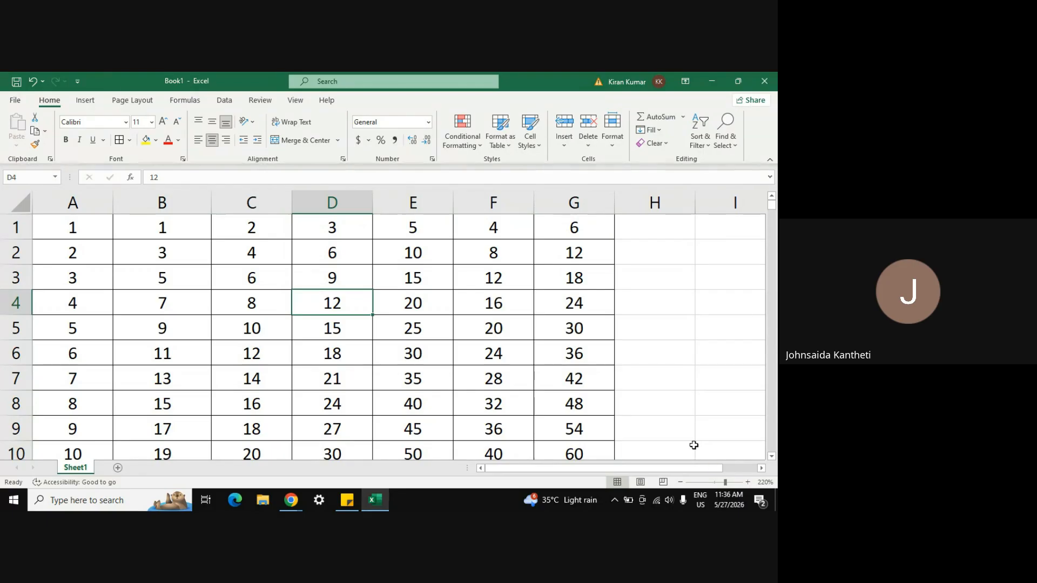
Step: Zoom the sheet out to its smallest view, 10%
click(681, 482)
click(680, 483)
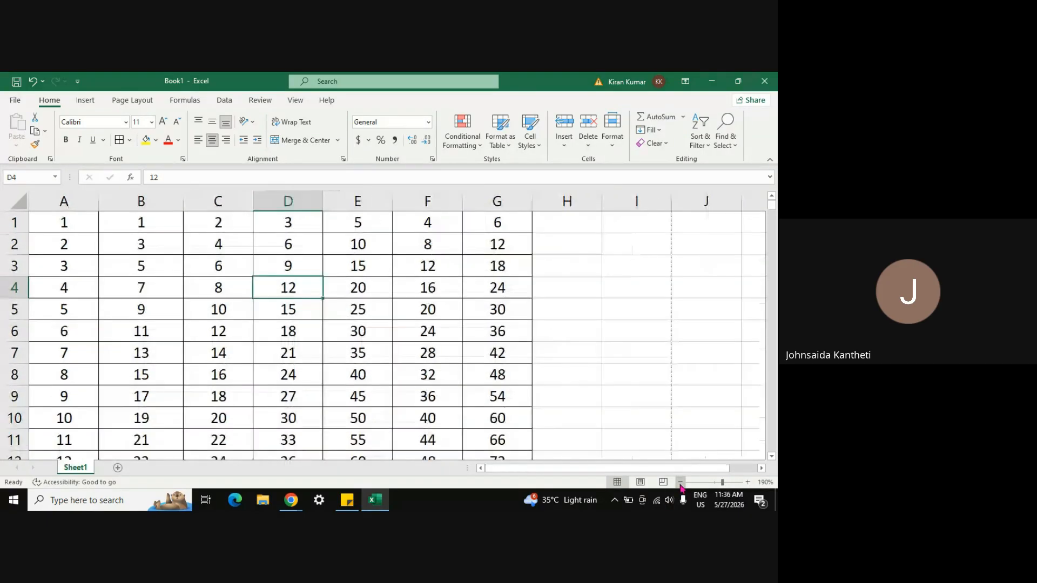
click(681, 483)
click(680, 482)
click(680, 482)
click(681, 482)
click(680, 482)
click(680, 482)
click(679, 482)
click(679, 483)
click(680, 482)
click(679, 482)
click(680, 482)
click(680, 482)
click(679, 483)
click(680, 483)
click(680, 482)
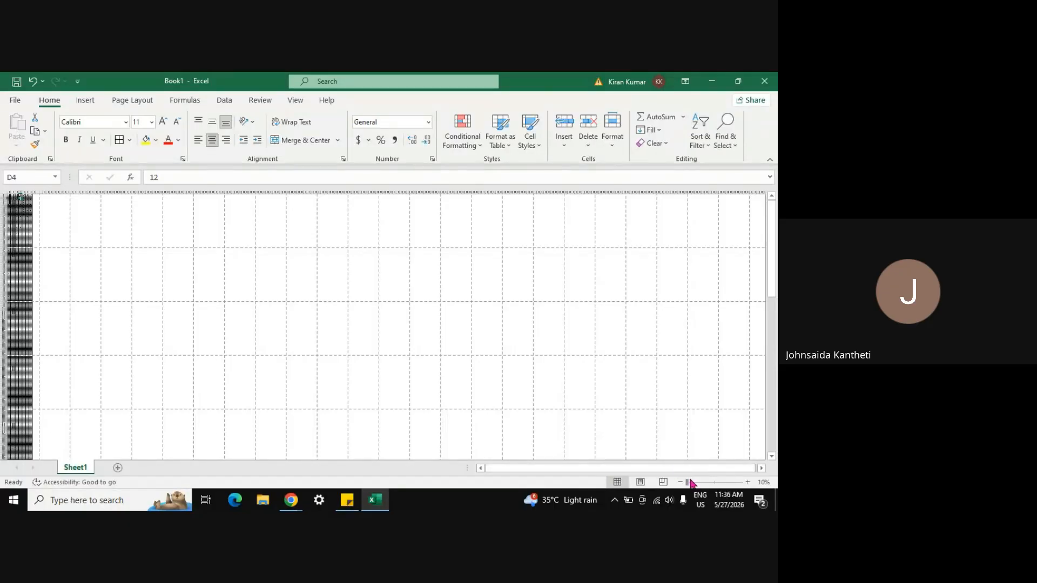
Step: Zoom back in to 150% and scroll up to row 1
click(747, 482)
click(746, 481)
click(746, 481)
click(746, 481)
click(747, 483)
click(747, 483)
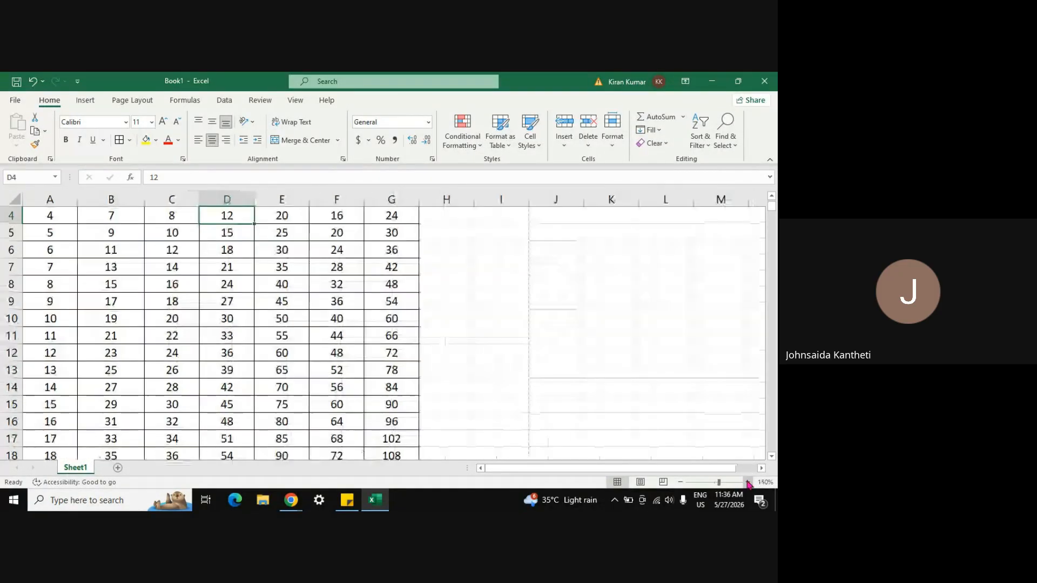
scroll(500, 281, up, 1)
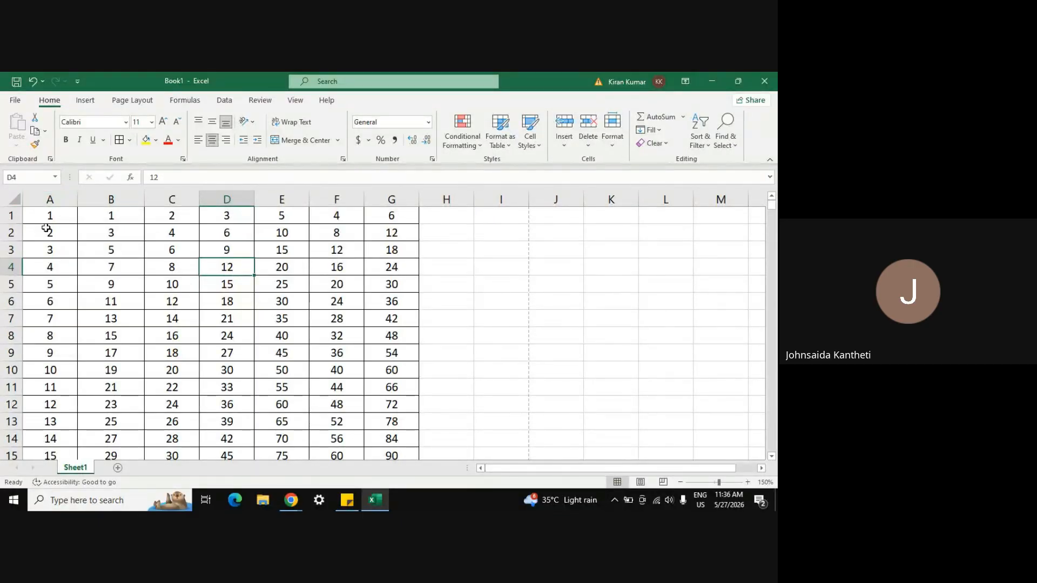
click(57, 194)
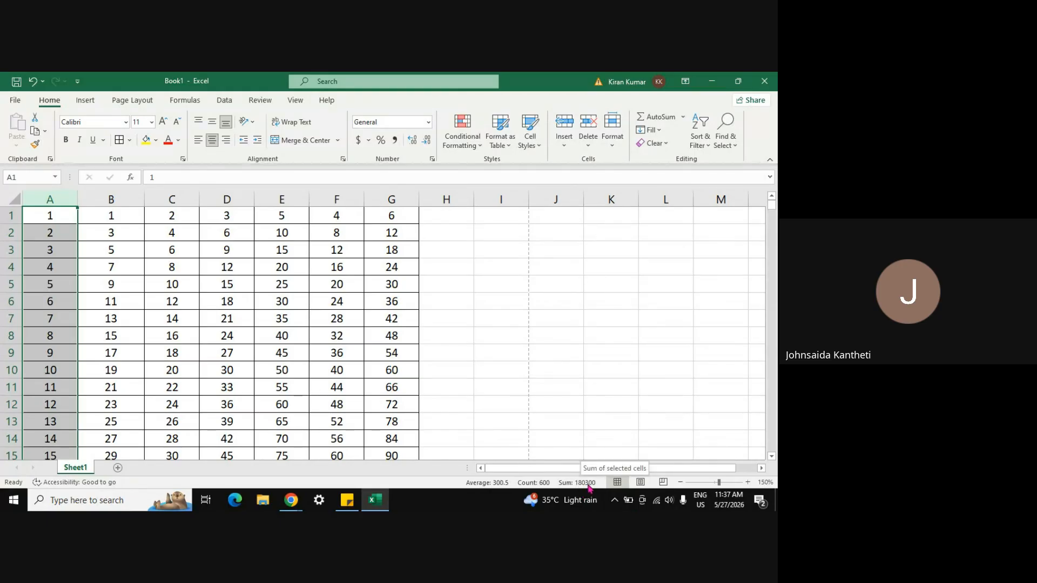
click(132, 197)
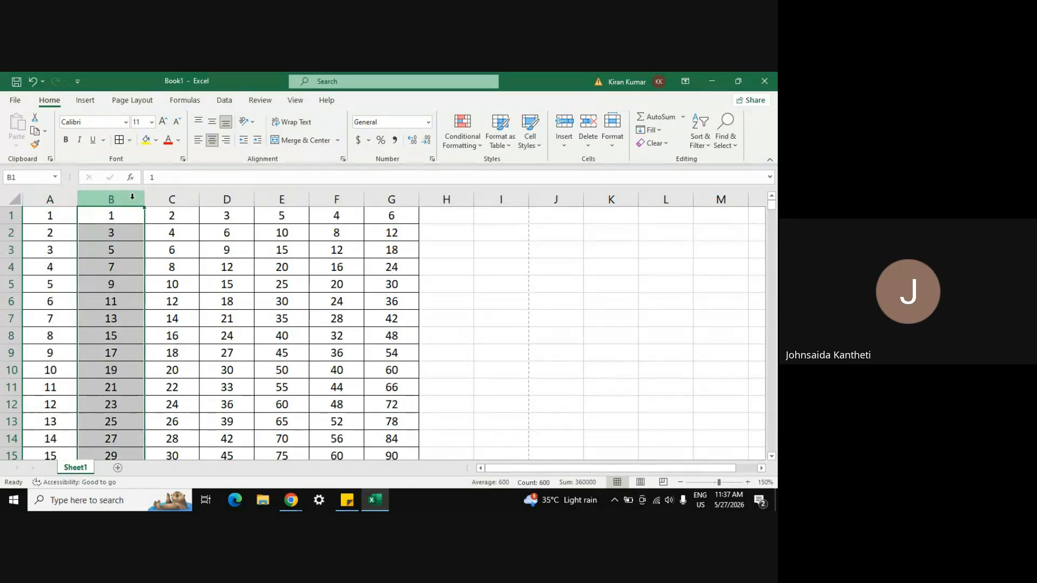
click(178, 198)
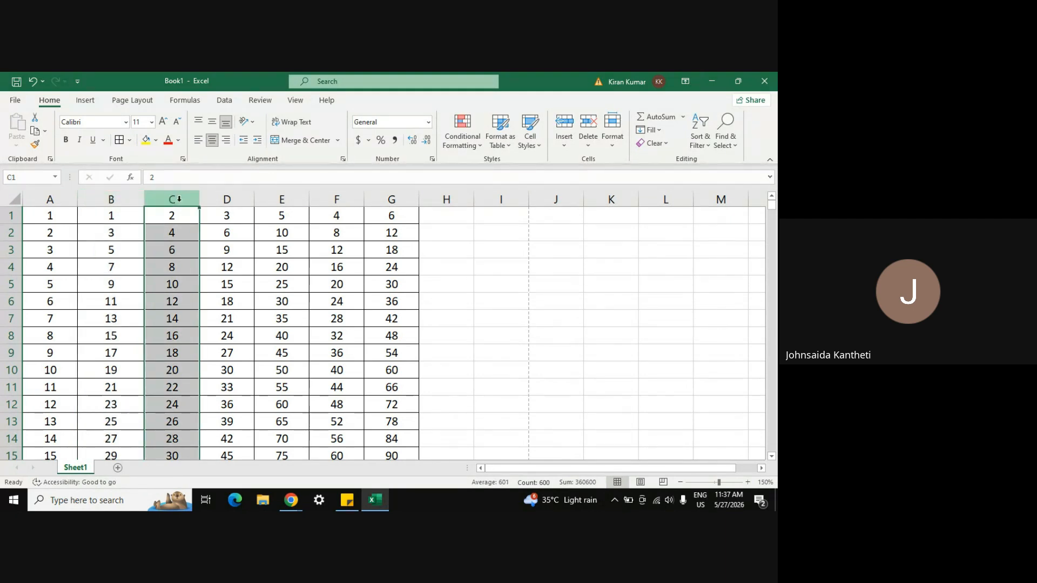
click(222, 198)
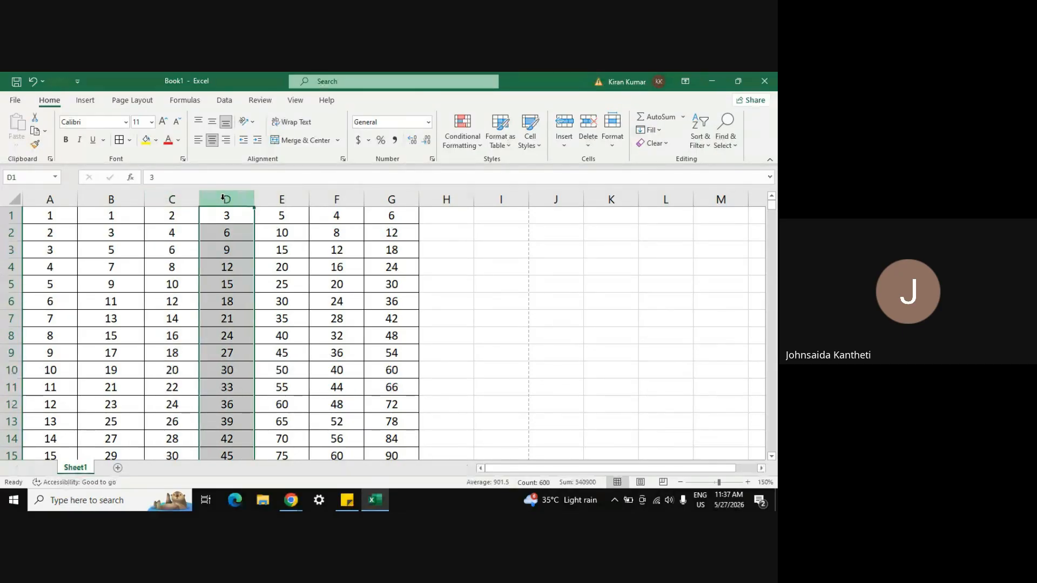
click(273, 200)
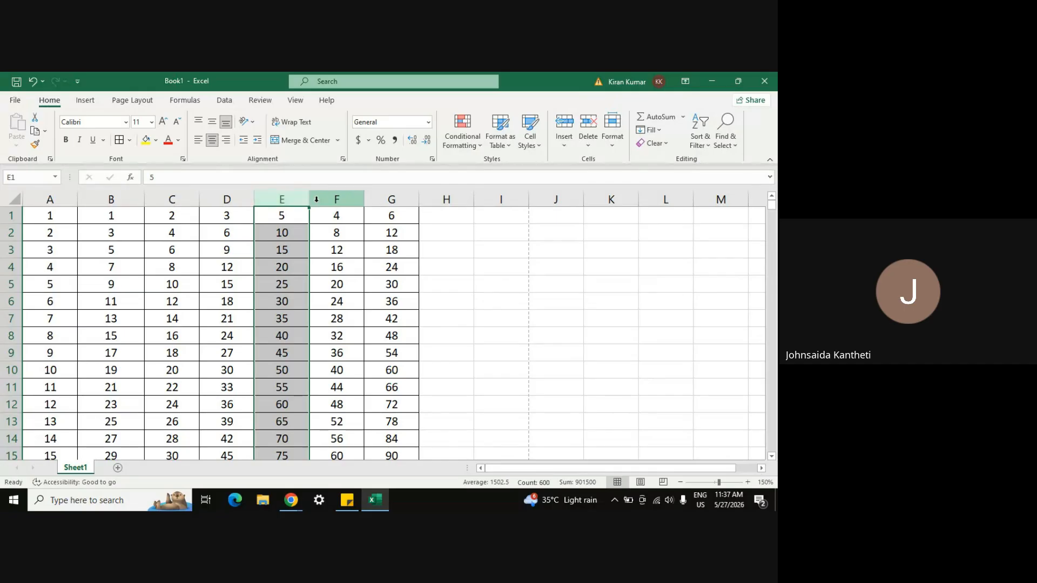
click(328, 198)
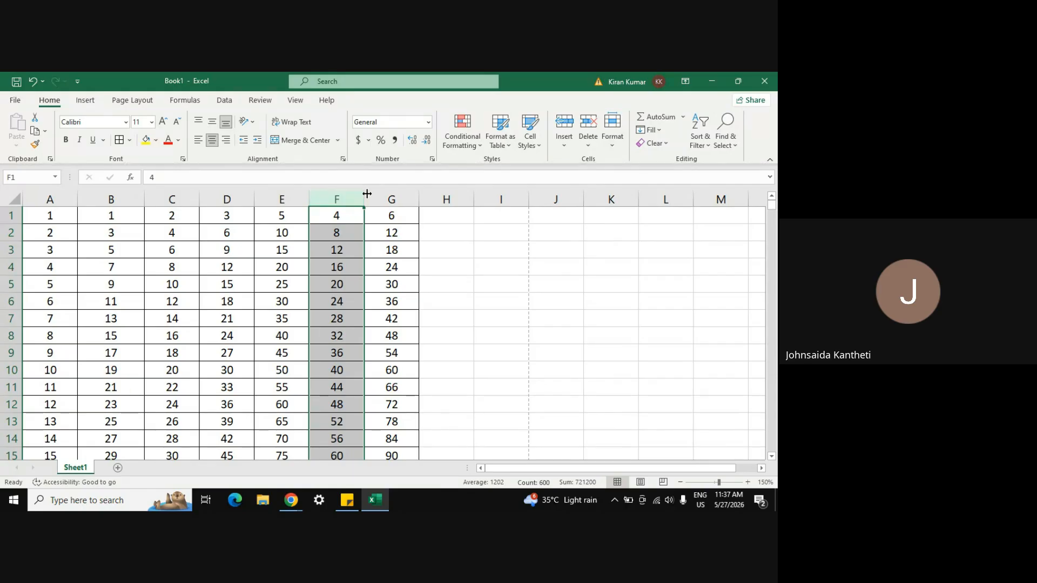
click(387, 199)
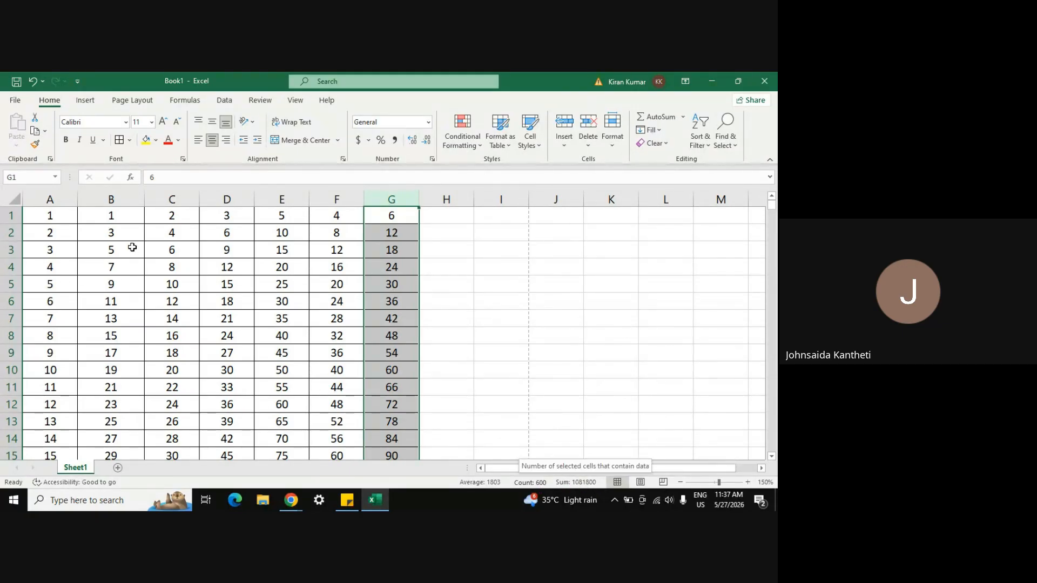
click(296, 322)
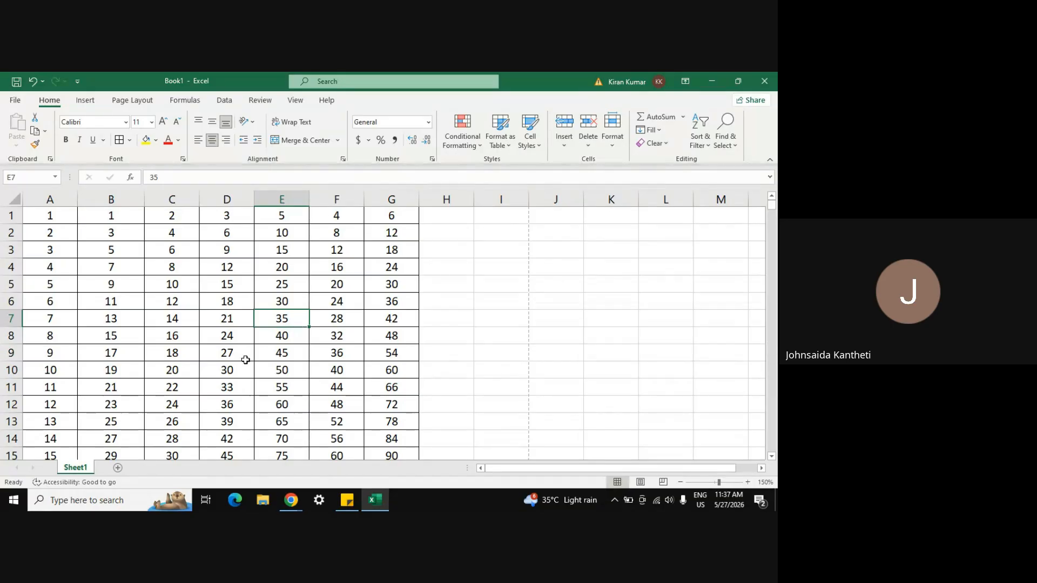
Step: Try selecting rows 3, 11 and 5, then select A1 through G600 with Ctrl+Shift+End
click(3, 251)
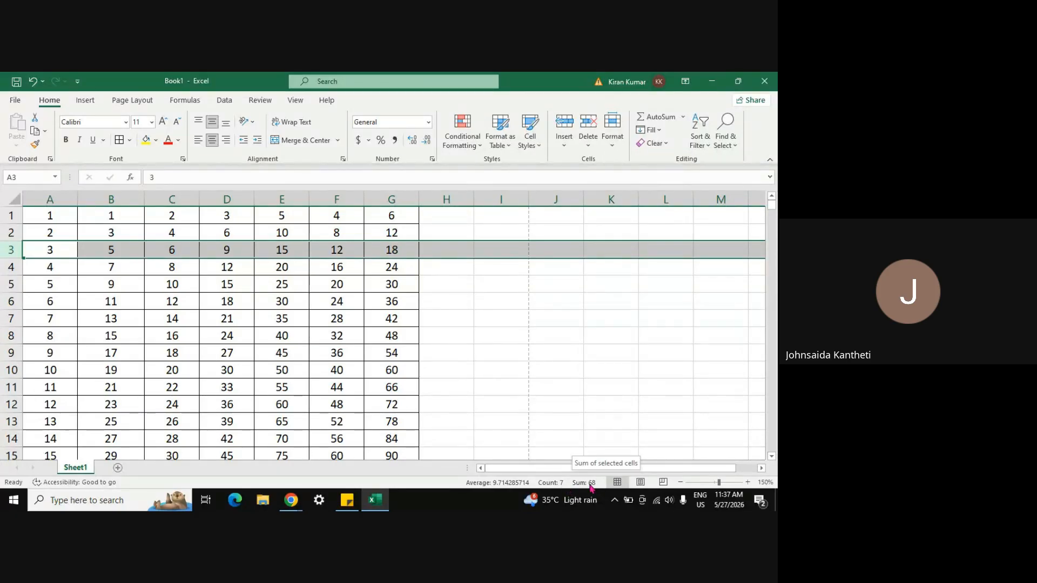
click(8, 388)
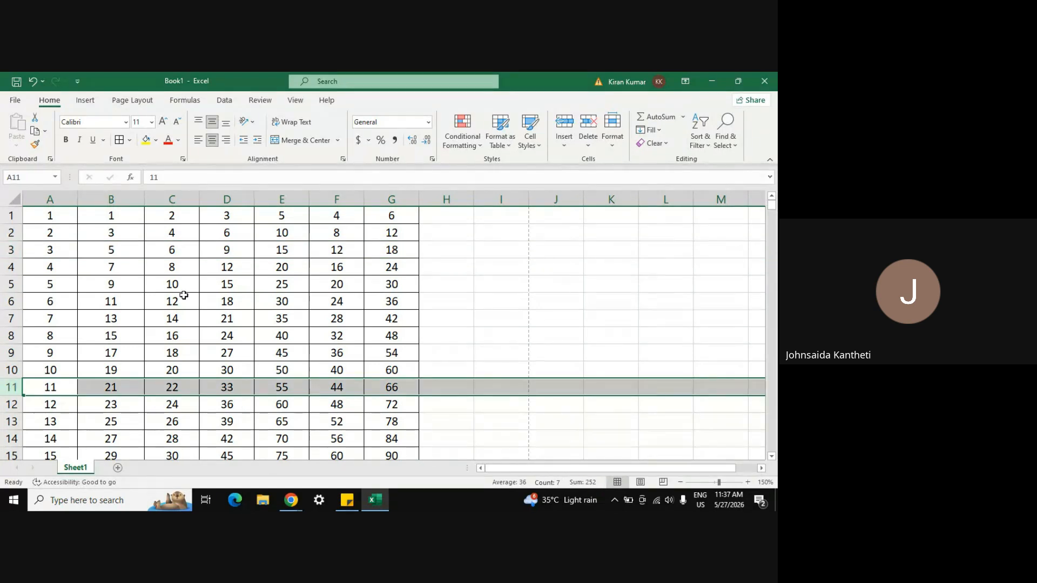
click(3, 284)
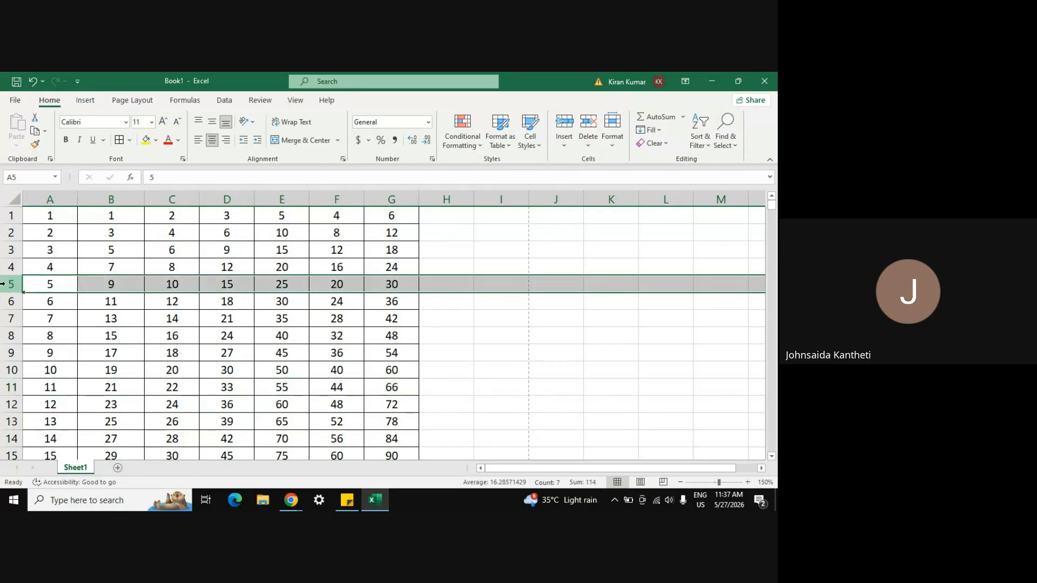
click(422, 388)
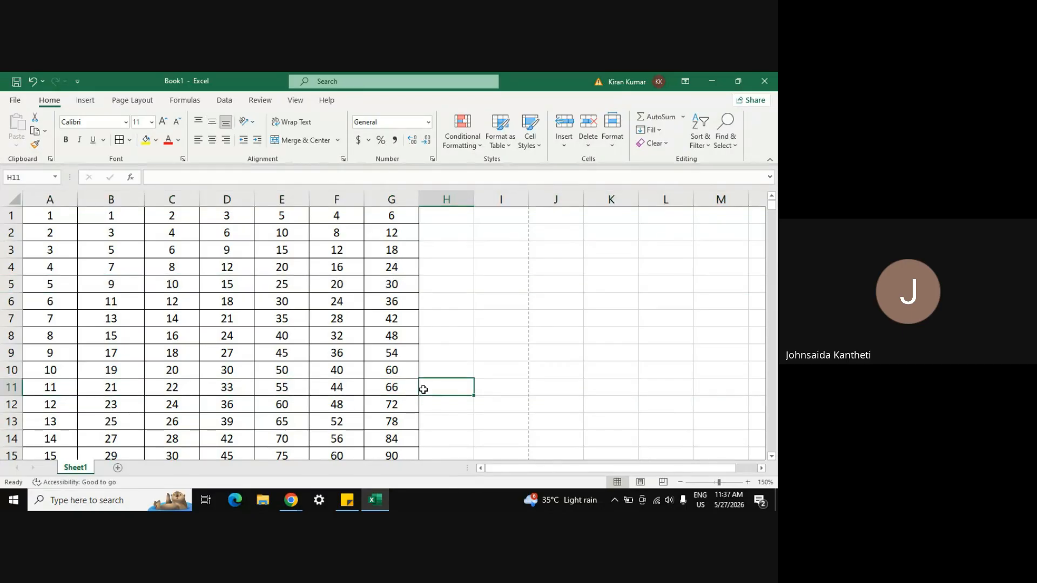
click(49, 216)
key(ctrl+shift+End)
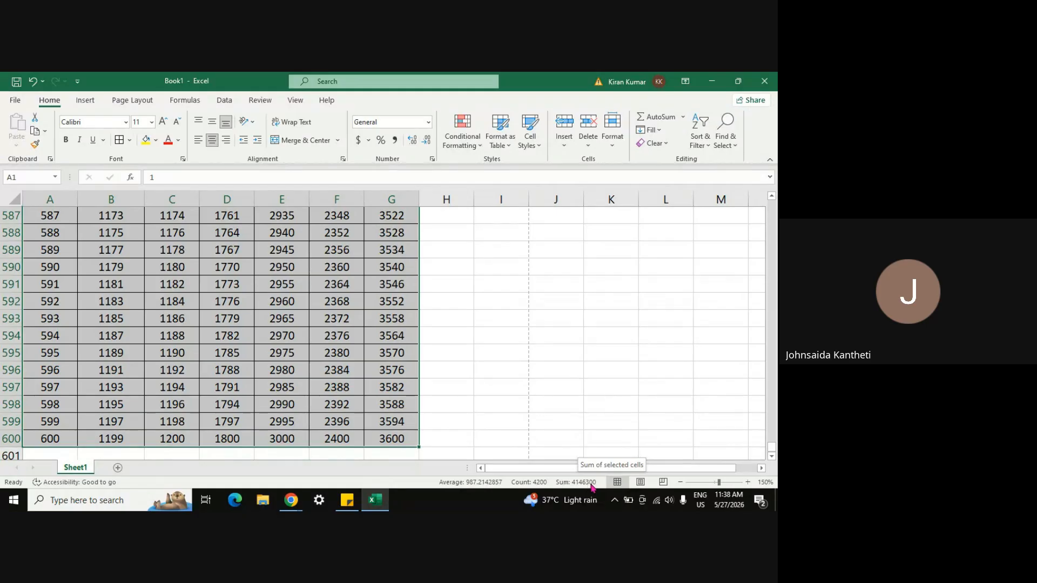
Step: From G600, select up column G and across the table using Ctrl+Shift+Arrow keys
click(234, 314)
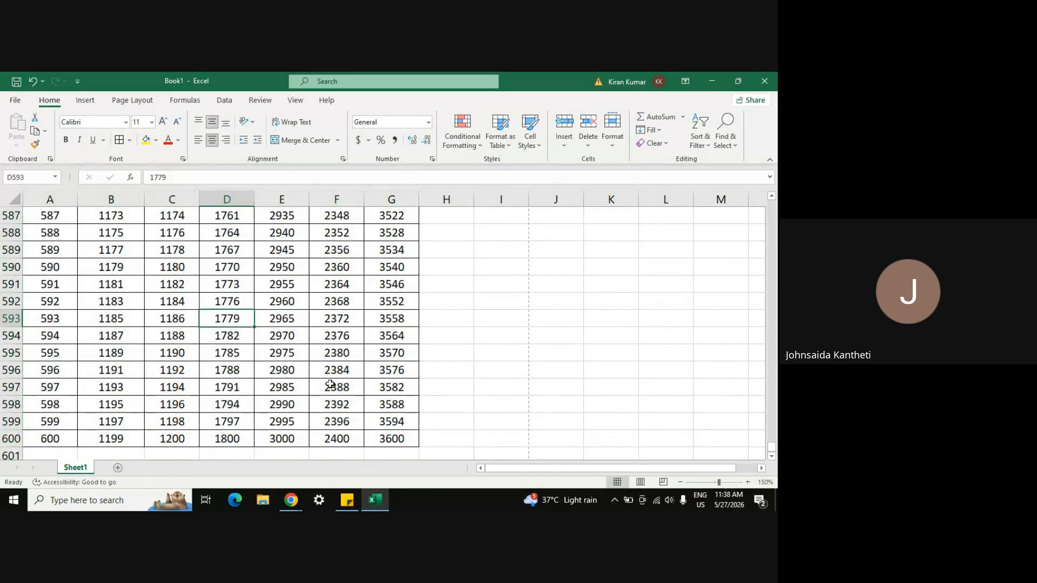
click(402, 440)
key(ctrl+shift+Up)
key(ctrl+shift+Left)
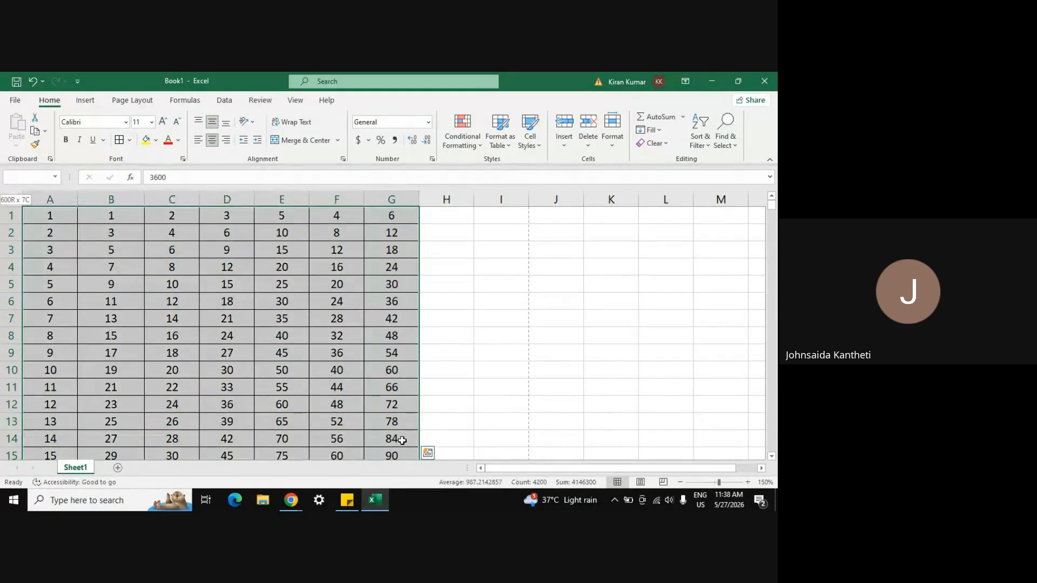
key(shift+Right)
key(shift+Right)
key(shift+Right)
key(shift+Right)
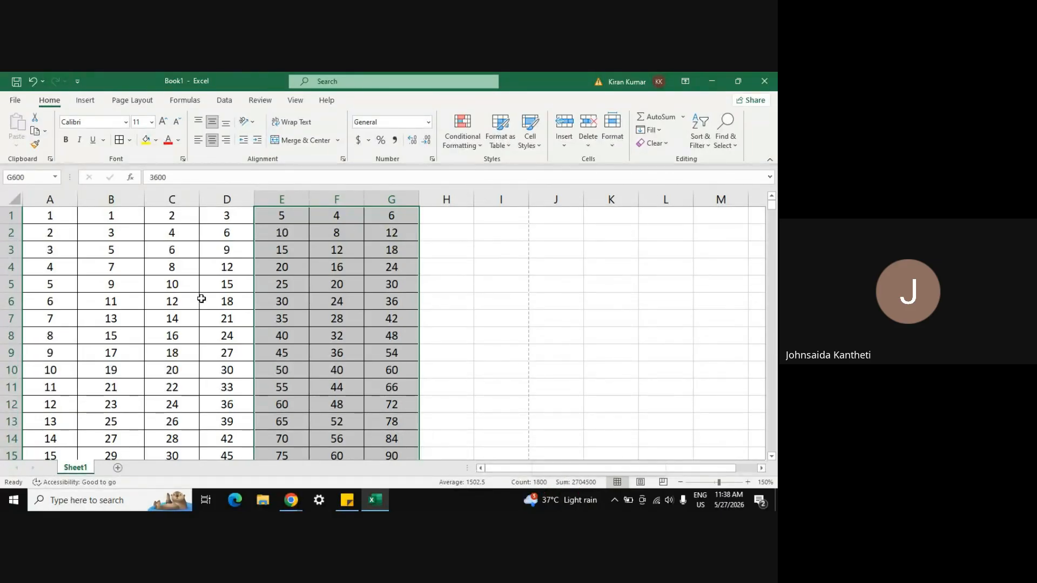
Step: Select the range C3:E13 from C3 using Shift+Arrow keys
click(173, 252)
key(shift+Right)
key(shift+Down)
key(shift+Down)
key(shift+Down)
key(shift+Down)
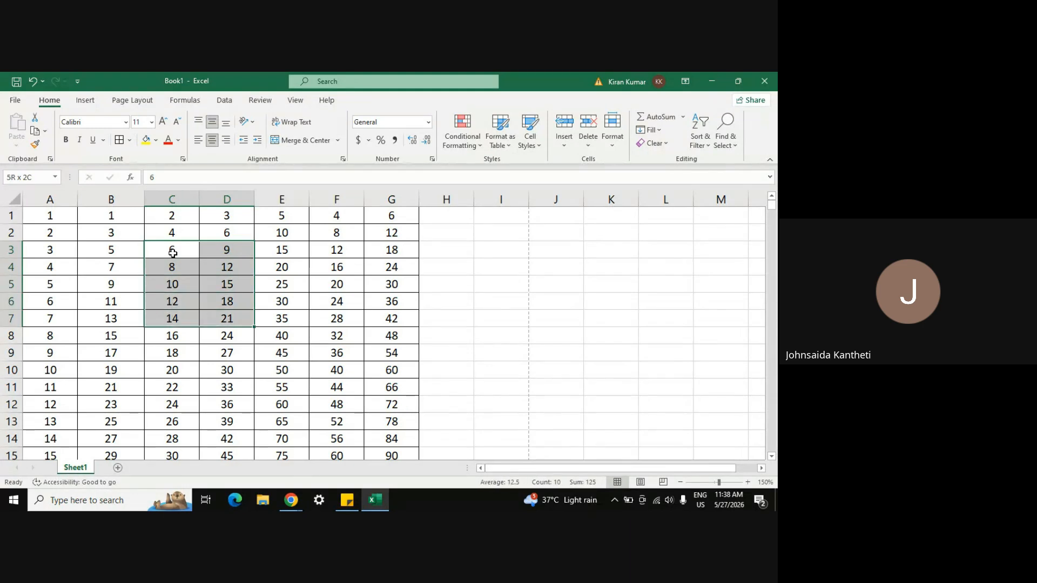
key(shift+Down)
key(shift+Right)
key(shift+Down)
key(shift+Down)
key(shift+Down)
key(shift+Down)
key(shift+Down)
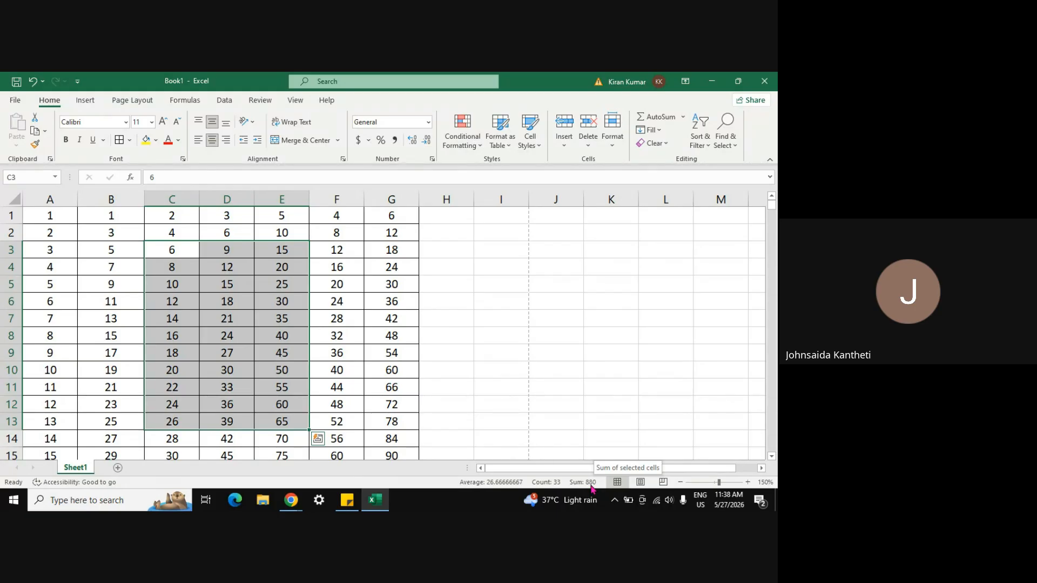
Step: Drag to select the block B1:F10
click(328, 322)
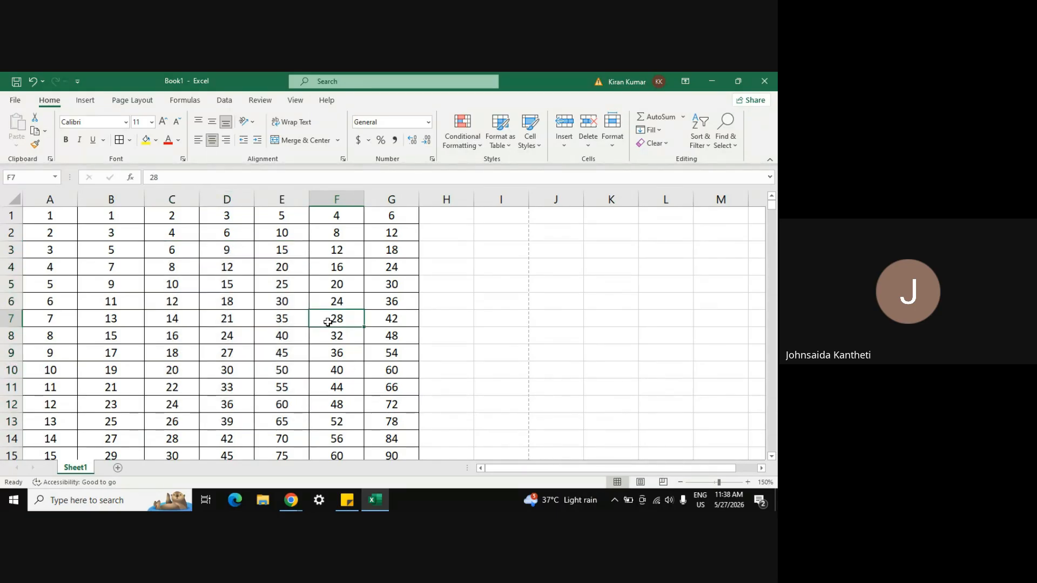
click(492, 316)
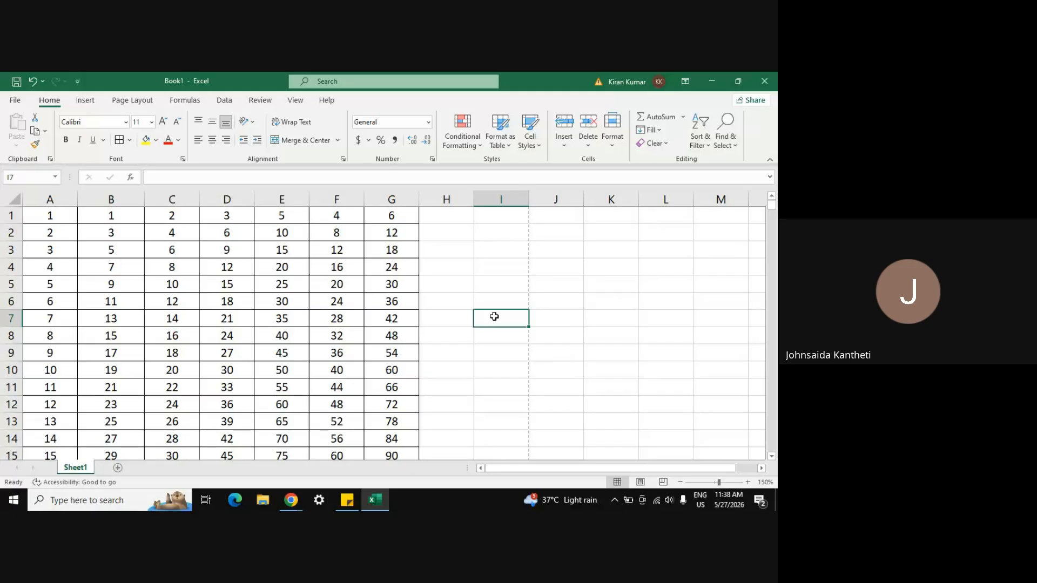
click(451, 221)
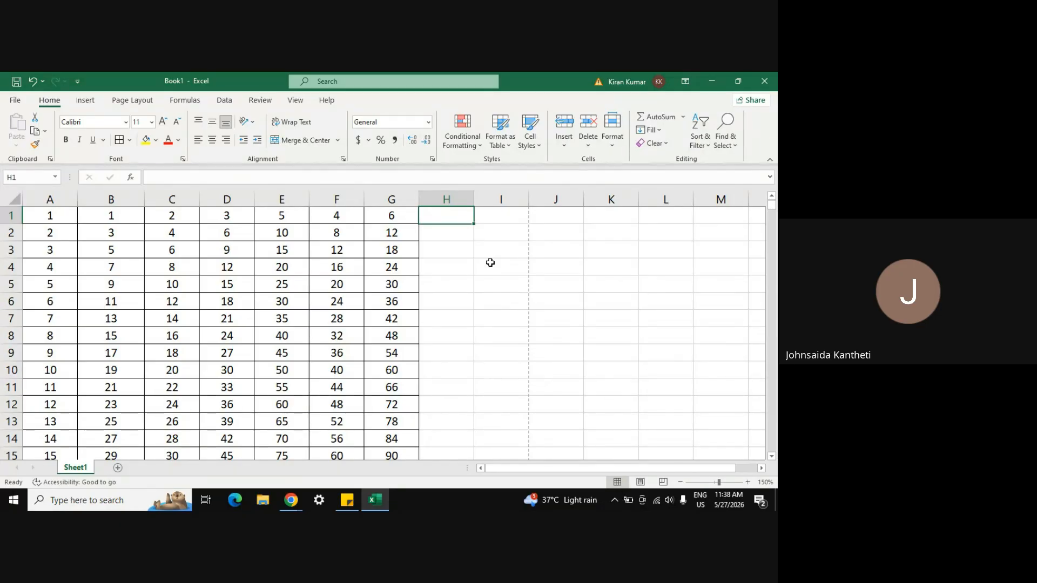
drag(92, 221, 328, 373)
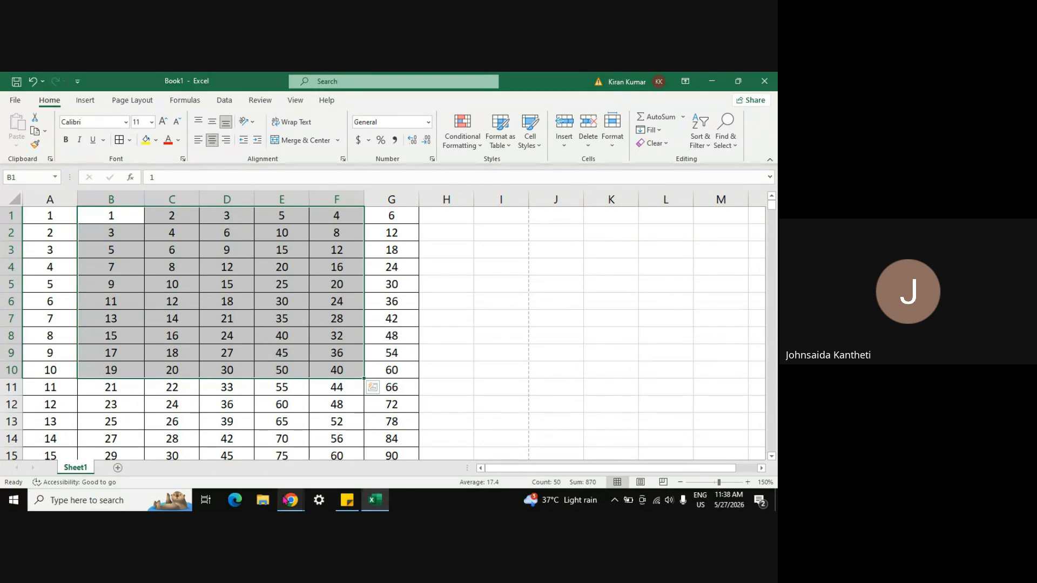
Step: Admit the one waiting guest in the Google Meet call and close the People panel
mouse_move(291, 500)
click(259, 473)
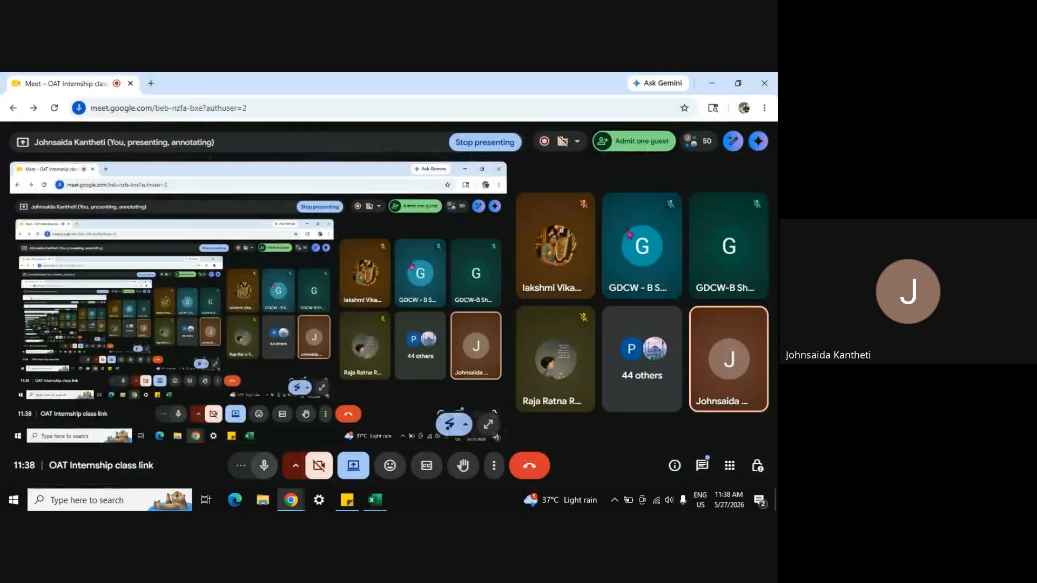
click(624, 145)
click(601, 277)
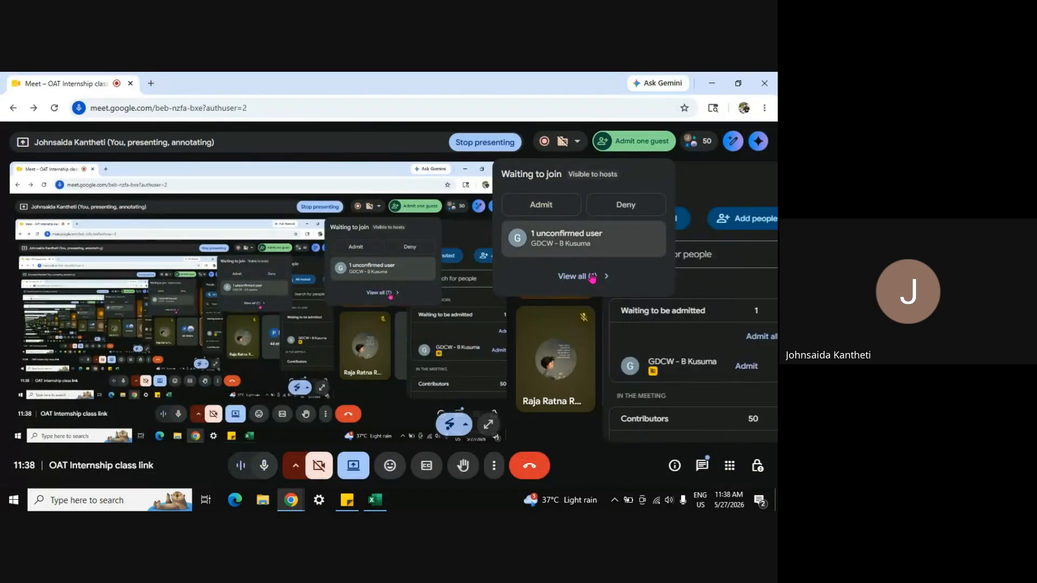
click(709, 370)
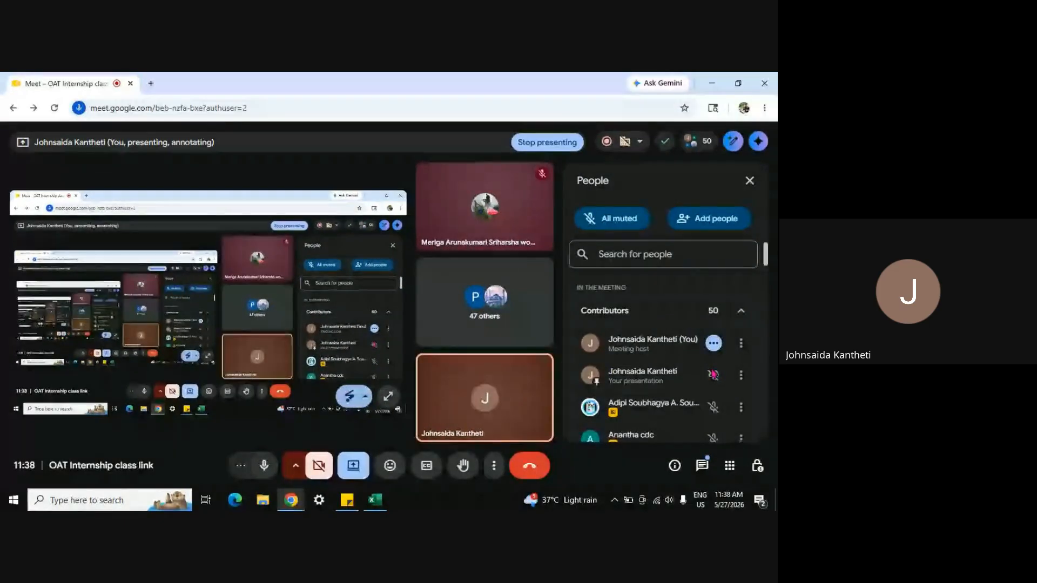
click(749, 183)
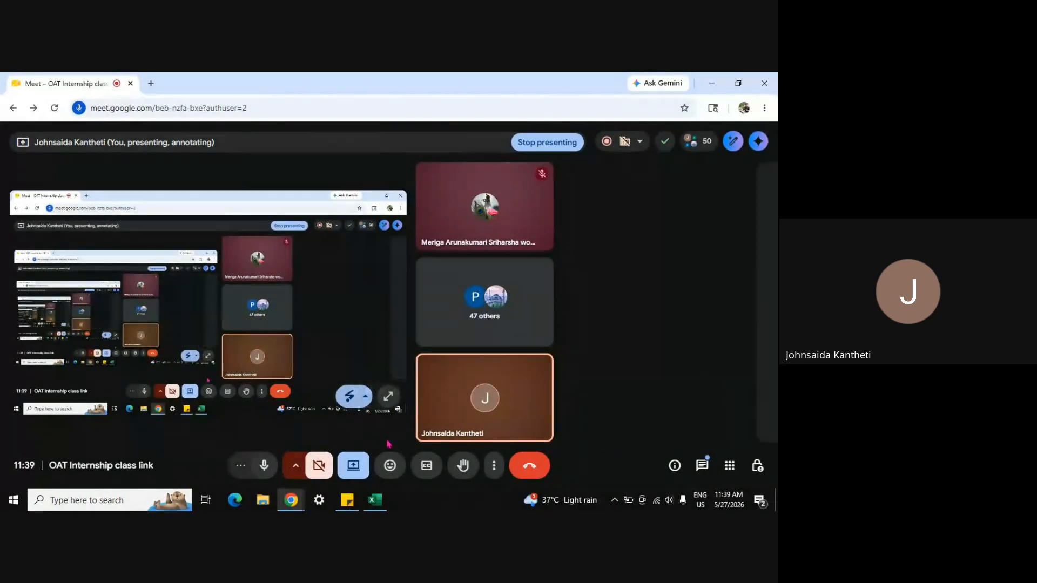
Step: Back in Excel, choose Get Data from Table/Range from cell G4's right-click menu
mouse_move(373, 503)
click(342, 469)
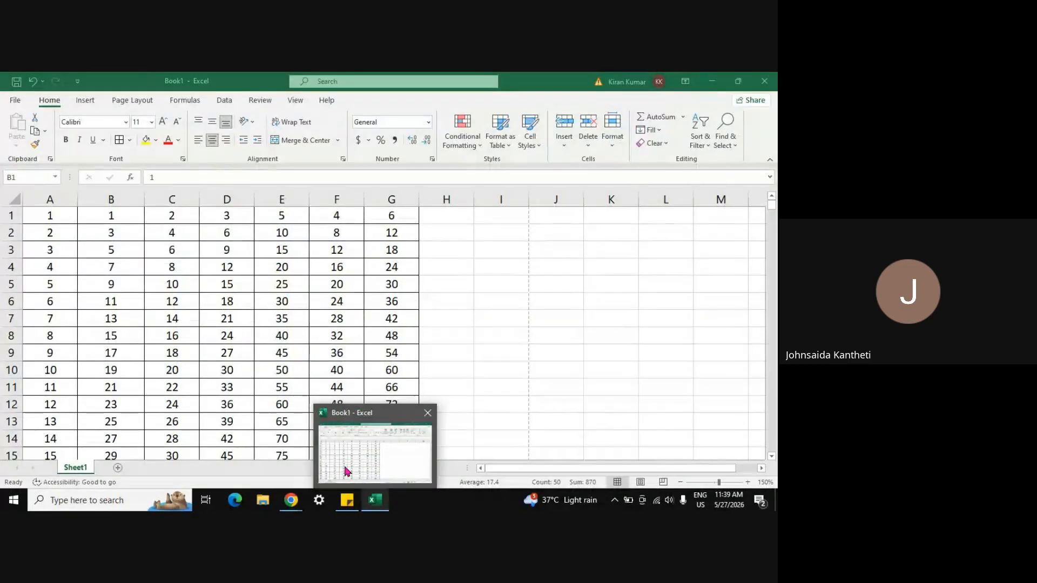
click(474, 356)
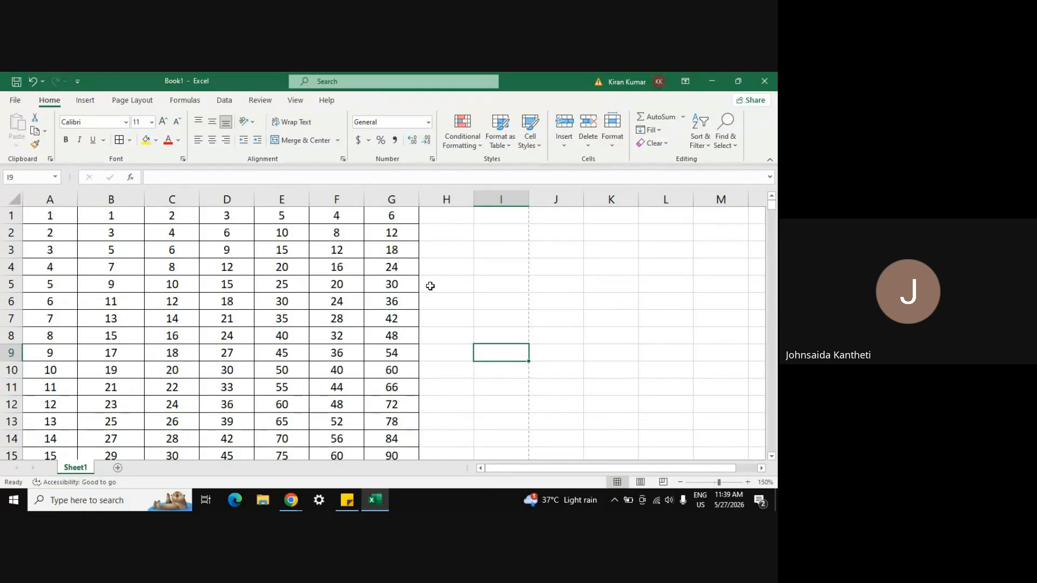
right_click(392, 272)
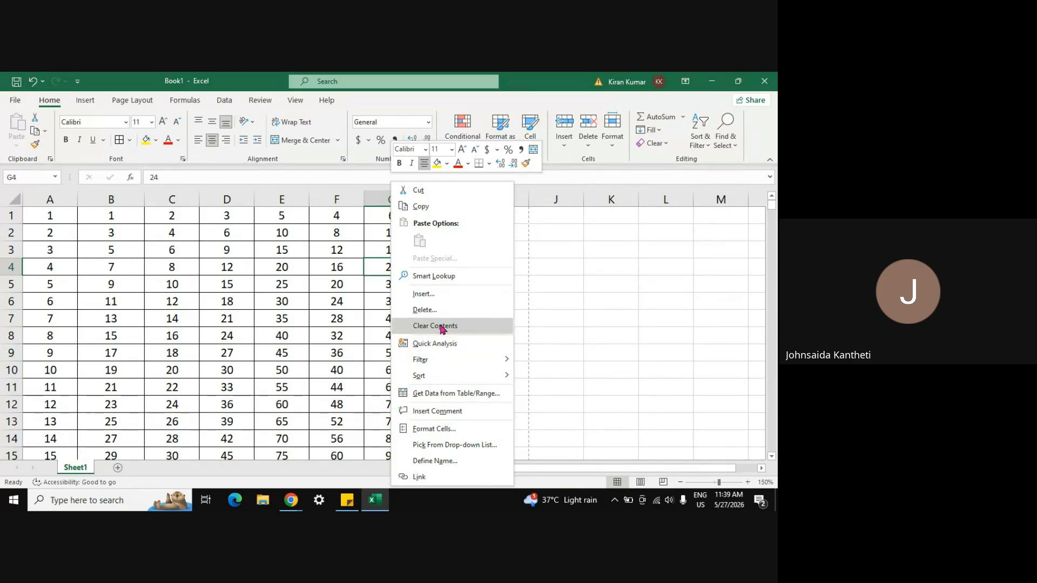
mouse_move(441, 362)
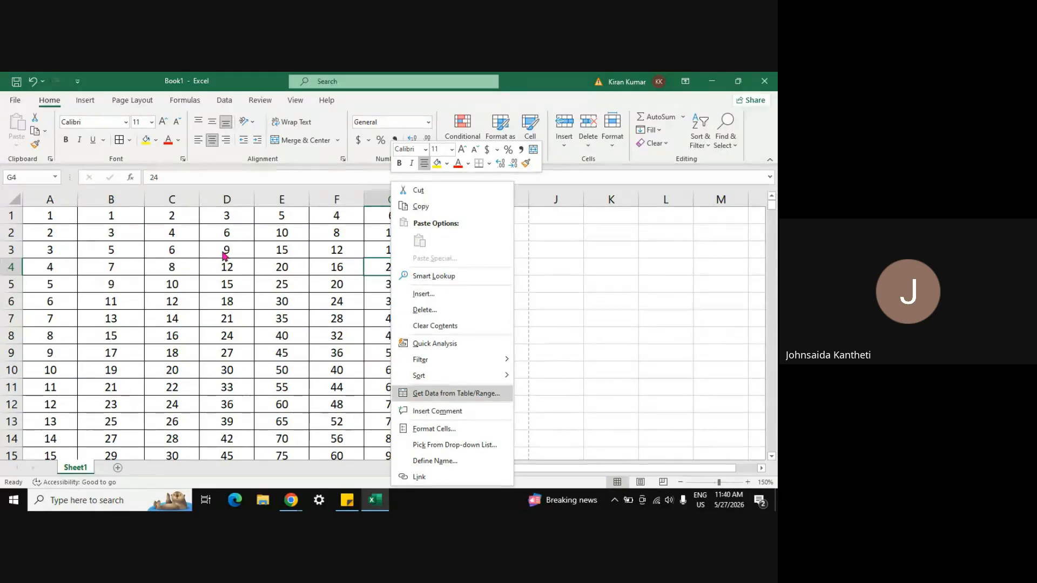
click(463, 395)
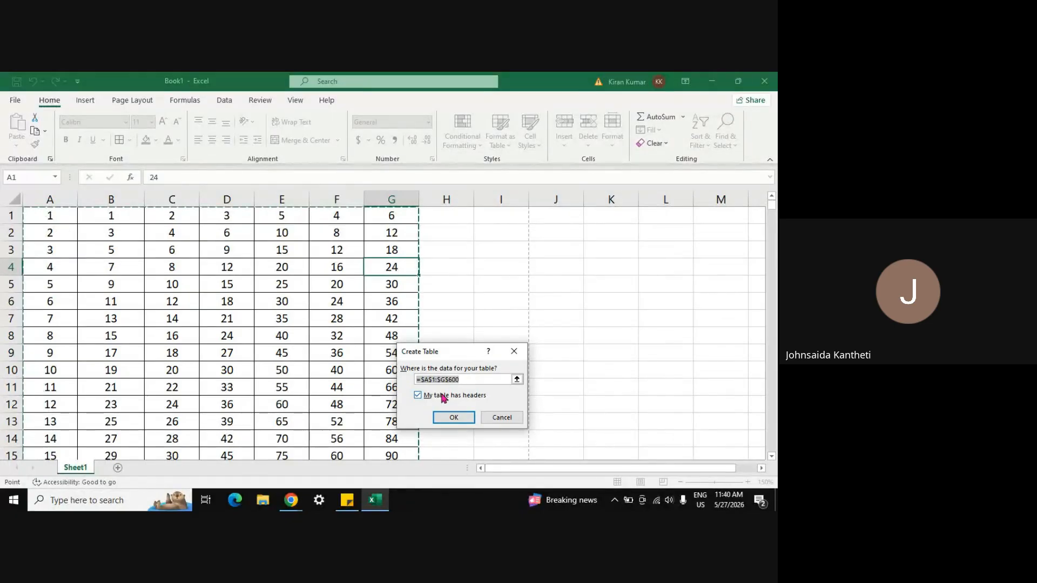
Step: Confirm Create Table with headers, then close the Power Query Editor, discarding changes
click(455, 417)
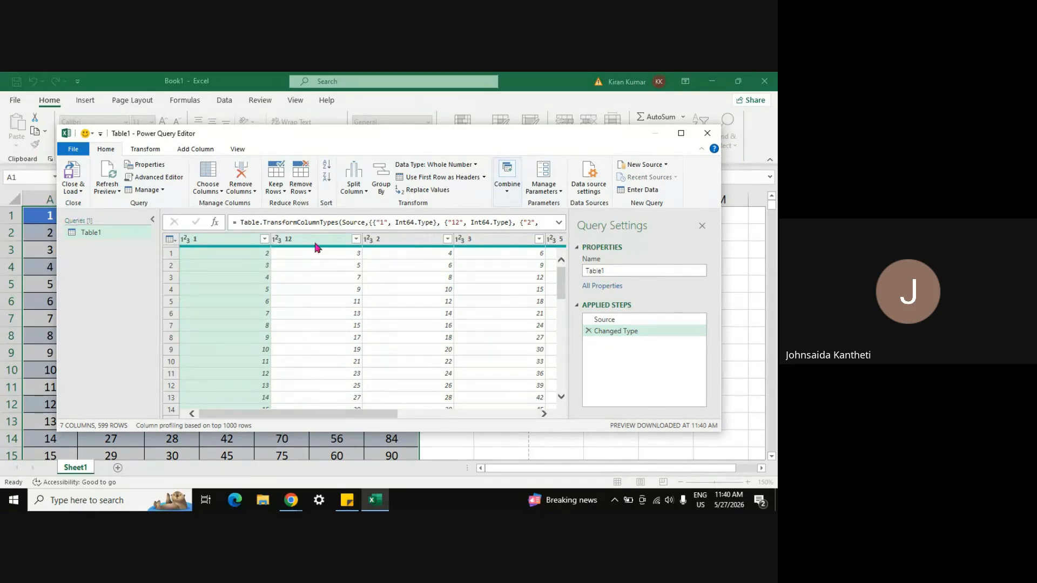
drag(561, 400, 562, 399)
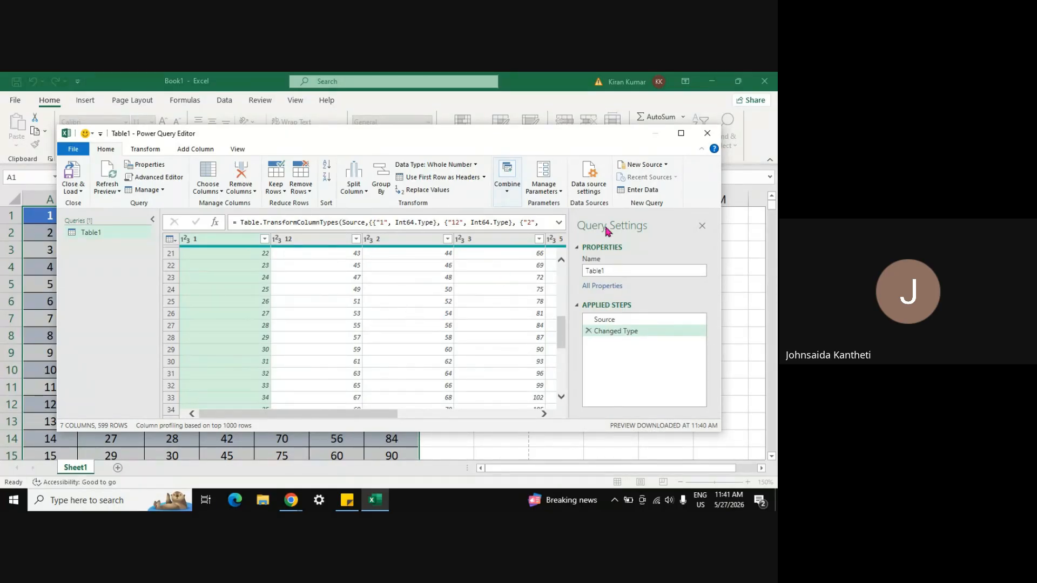
click(708, 133)
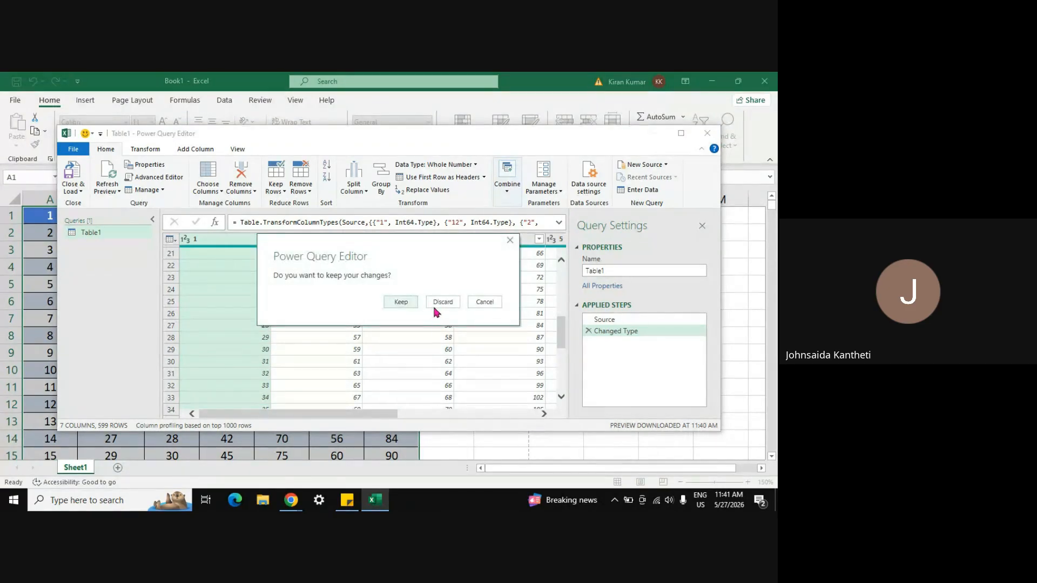
click(441, 302)
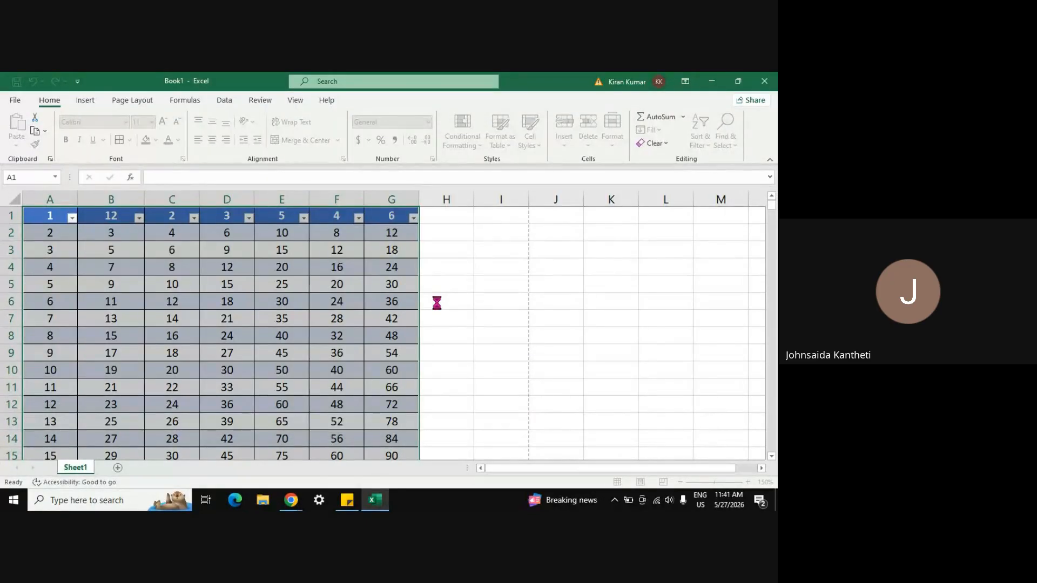
Step: Browse the Format Cells tabs for H8 (Alignment, Font, Border, Fill, Protection) and close without changes
click(445, 325)
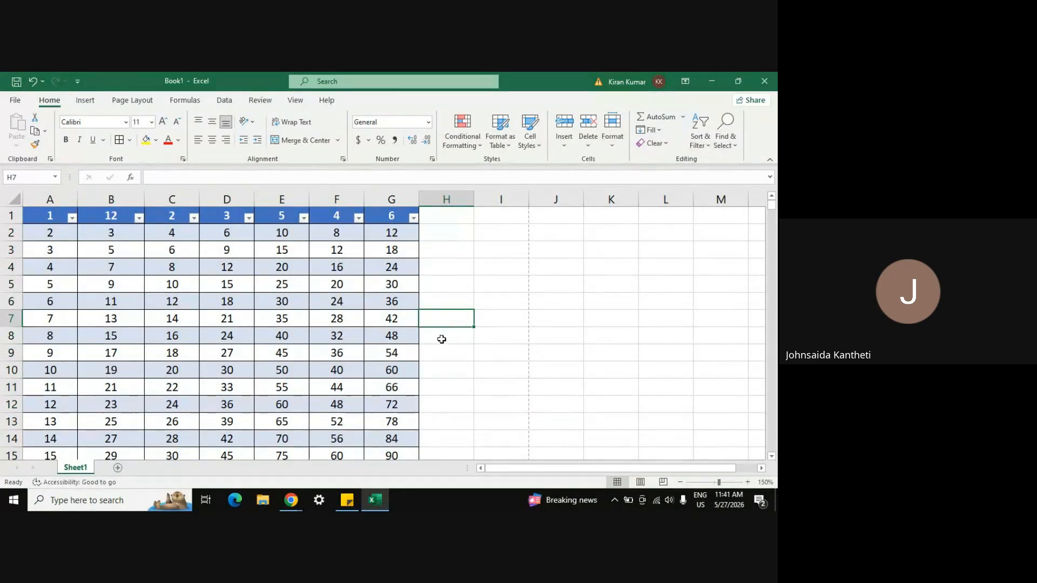
right_click(440, 336)
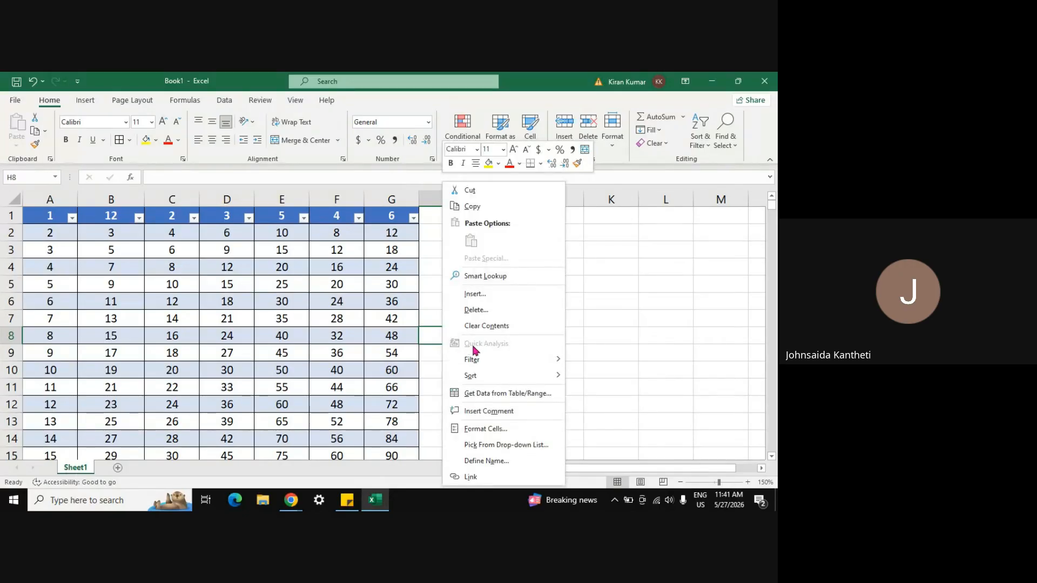
click(484, 429)
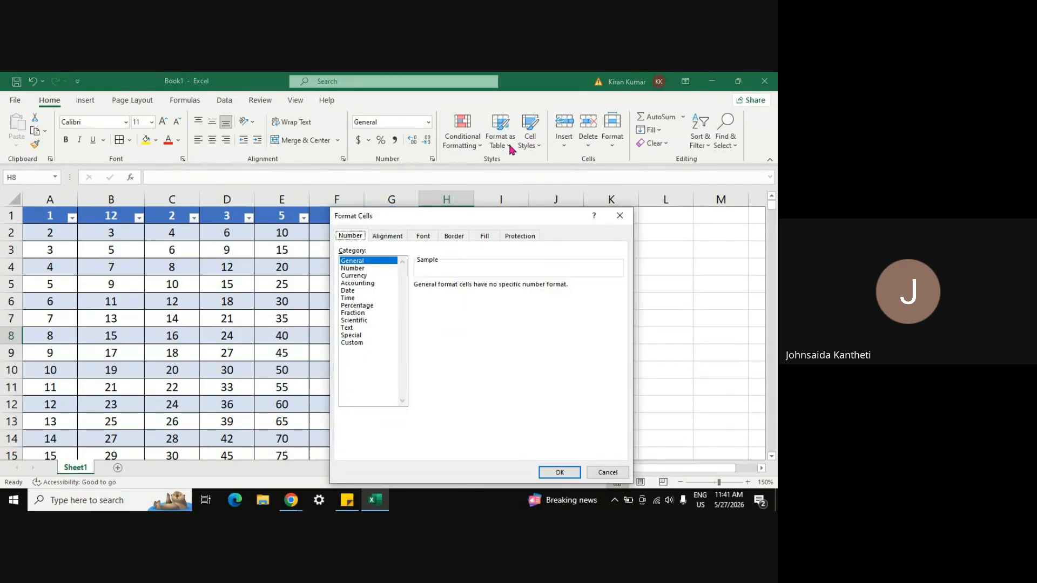
click(386, 238)
click(418, 239)
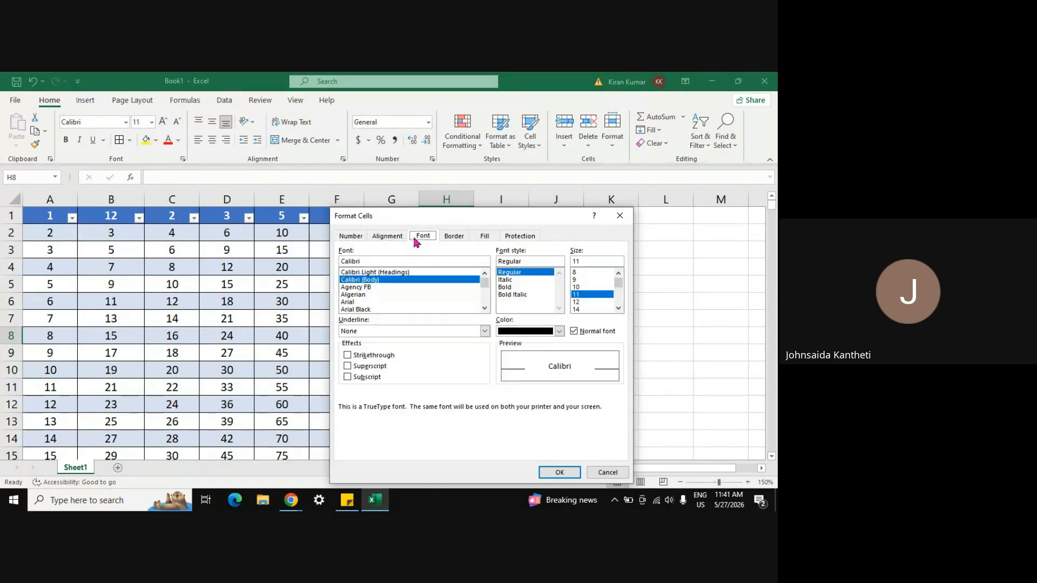
click(451, 238)
click(485, 238)
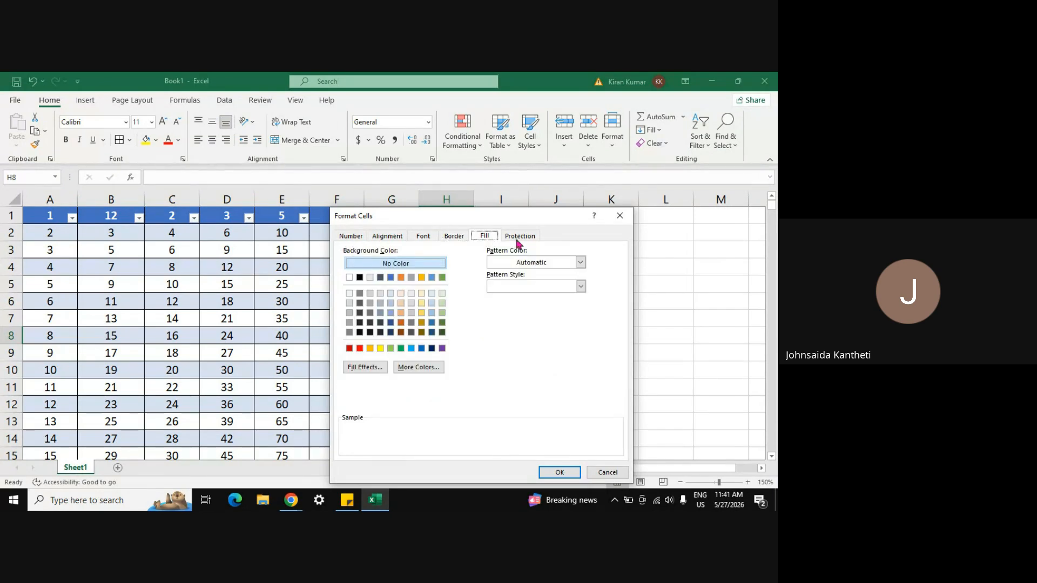
click(518, 238)
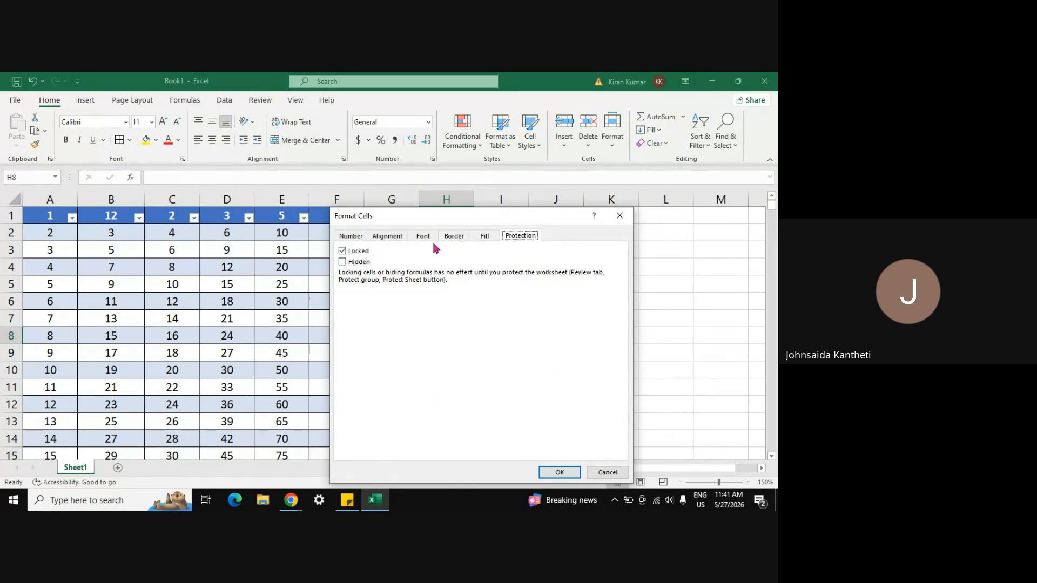
click(351, 238)
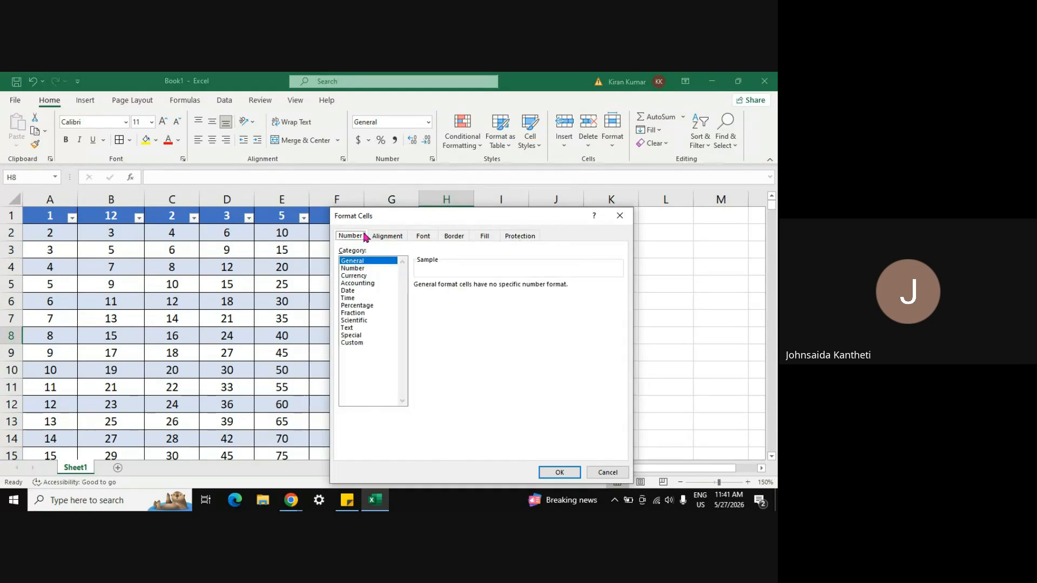
click(619, 216)
Step: Dismiss H8's shortcut menu and switch to the Data ribbon tab
right_click(437, 332)
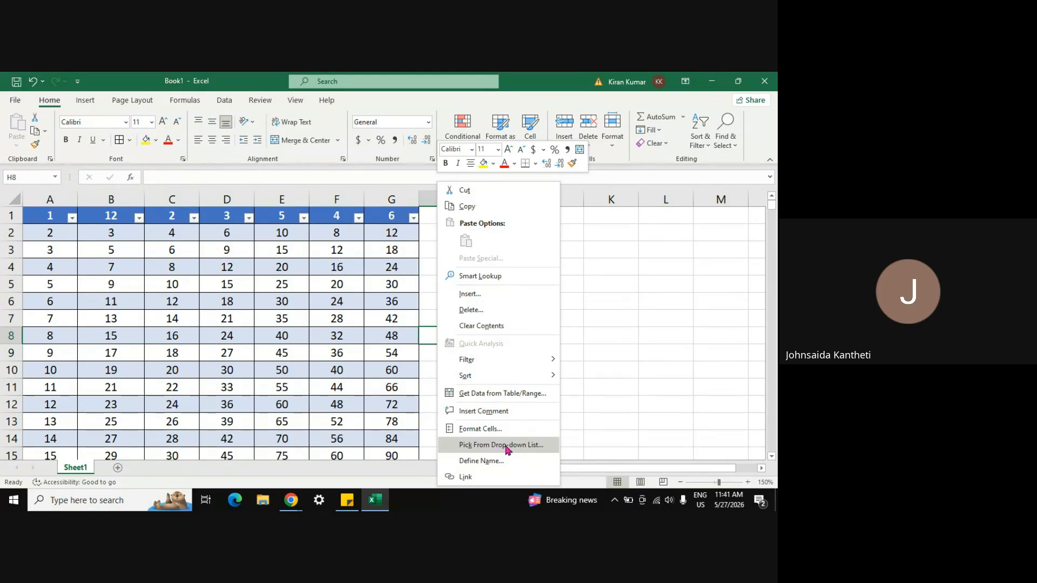
click(225, 100)
click(224, 100)
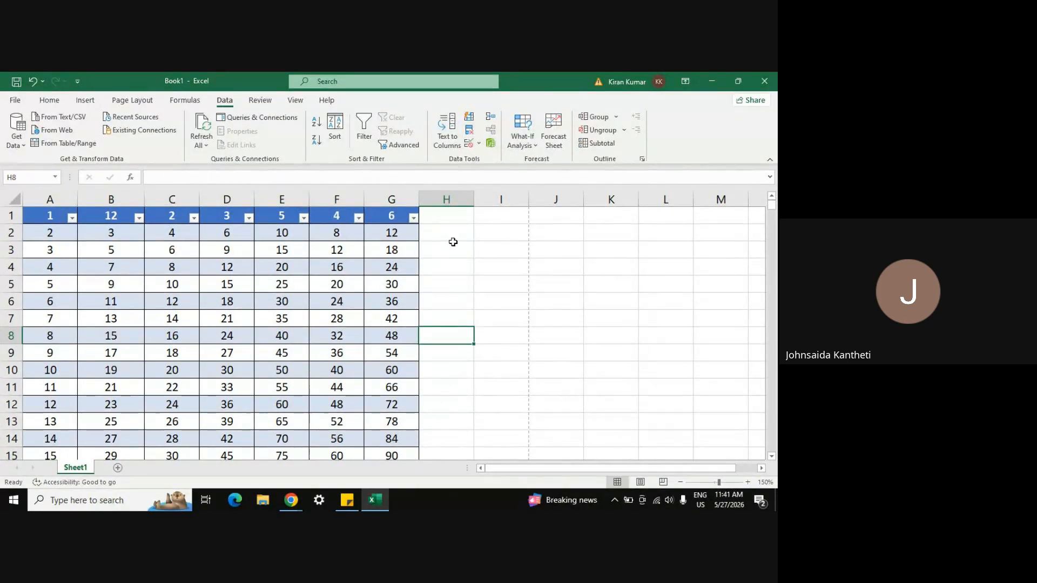
Step: Enter the label 'gender' in I7 and 'name' in I6, ending on cell J6
click(455, 249)
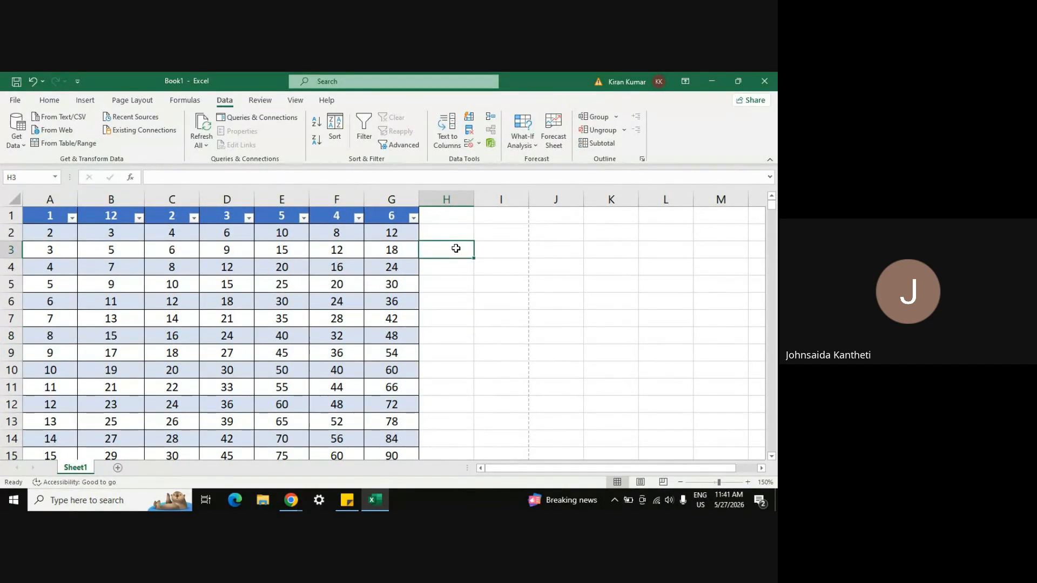
click(452, 336)
click(494, 319)
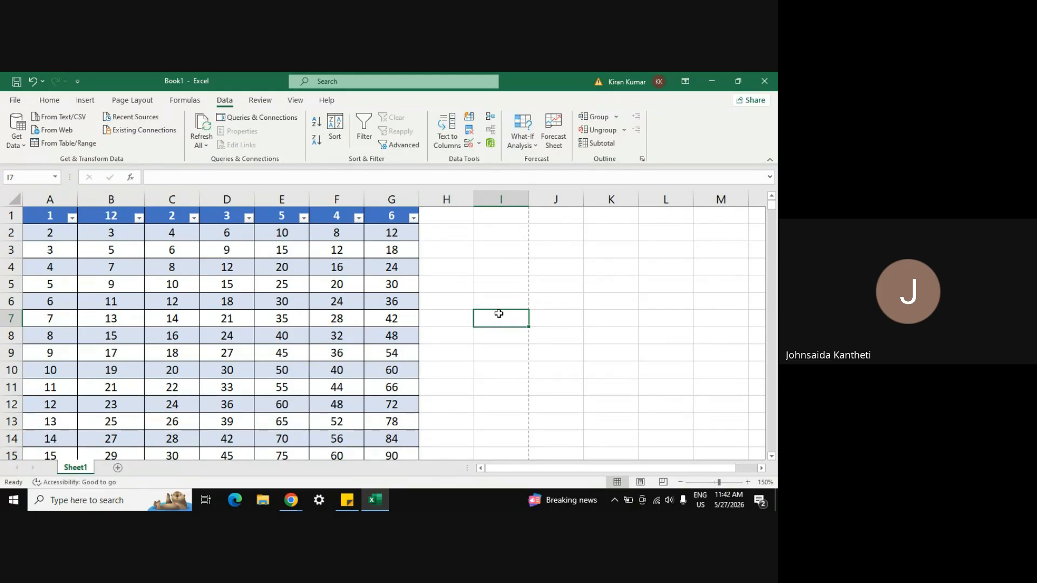
text(gender)
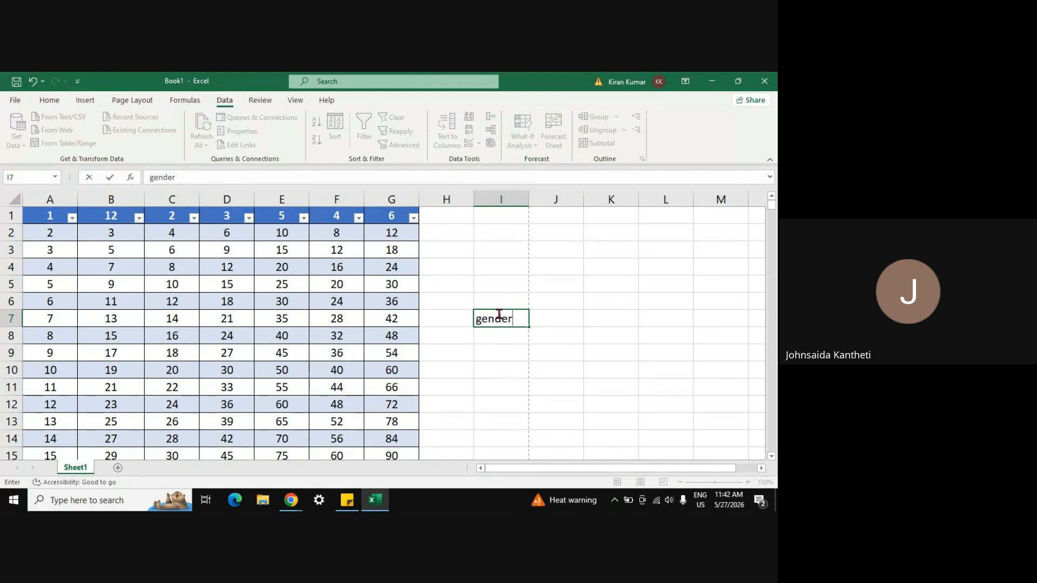
key(Tab)
key(Up)
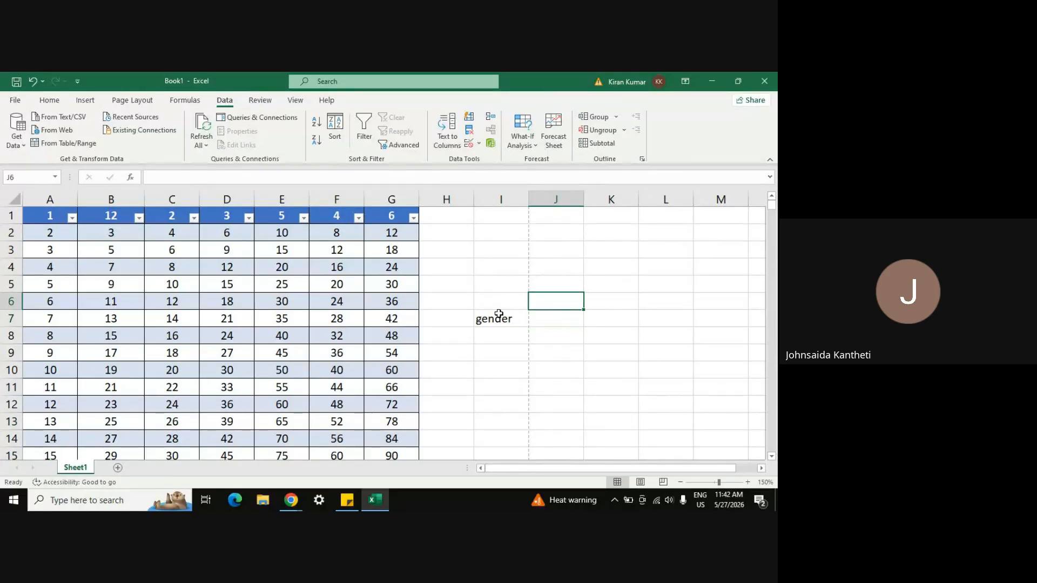
key(Left)
text(name)
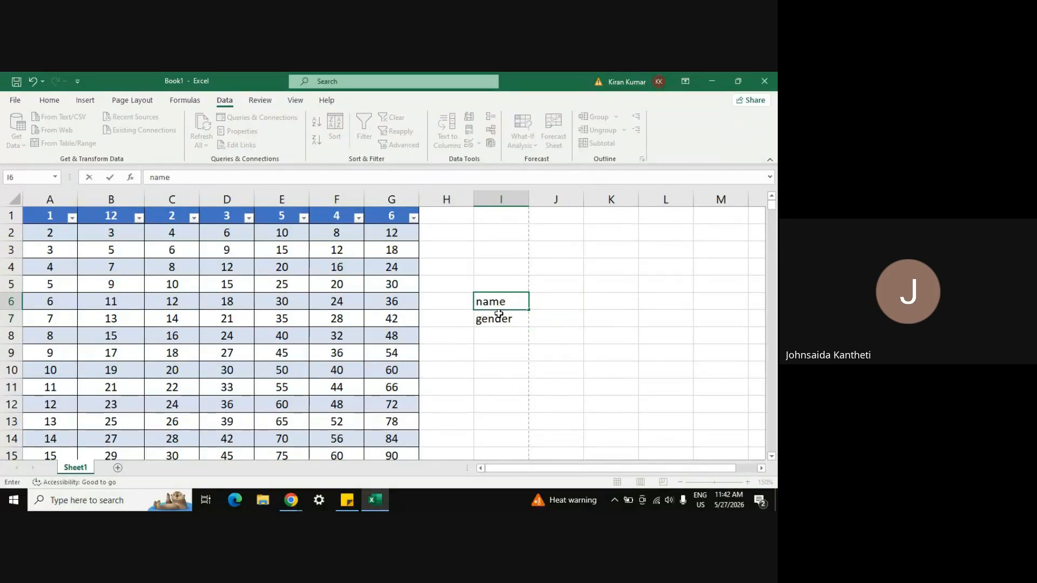
key(Return)
key(Tab)
key(Up)
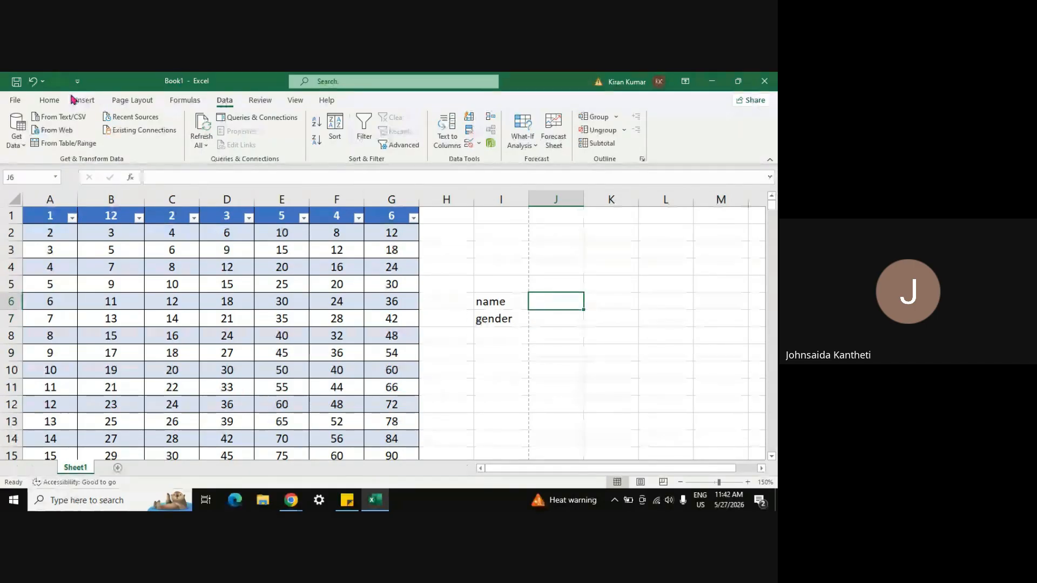
Step: Apply All Borders to cell J6 from the Home tab
click(48, 101)
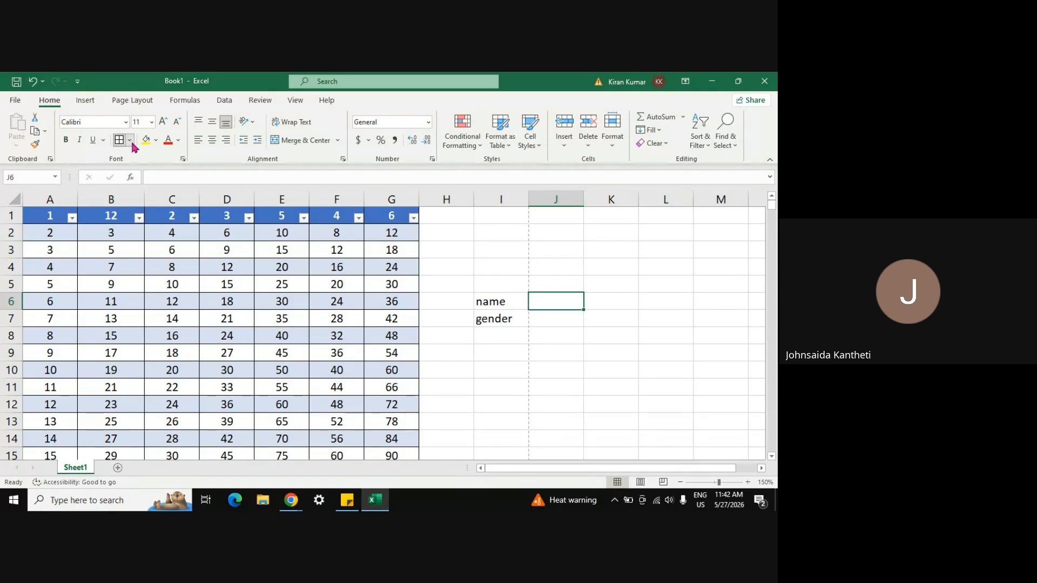
click(130, 141)
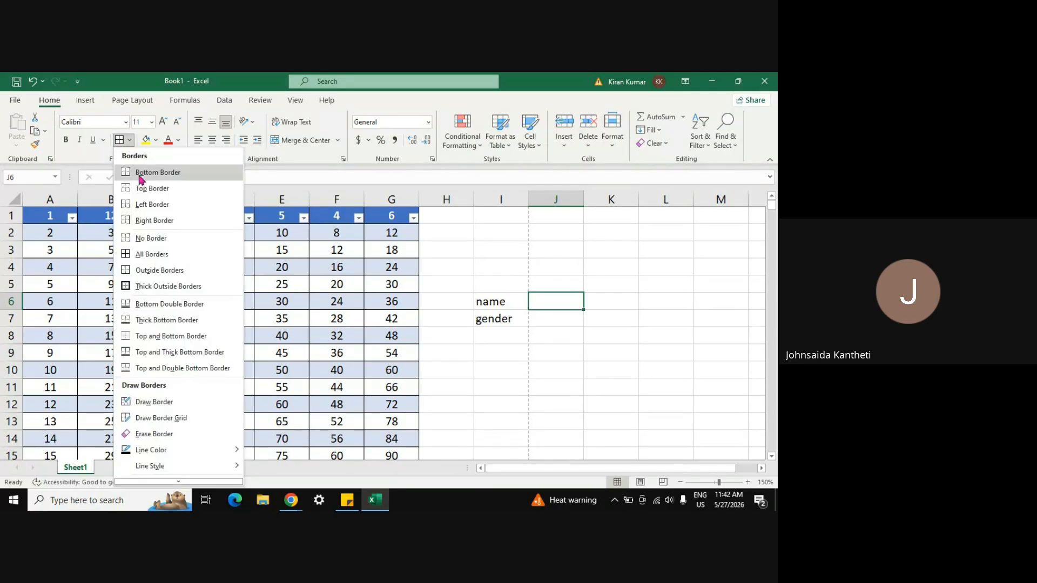
click(151, 255)
click(558, 317)
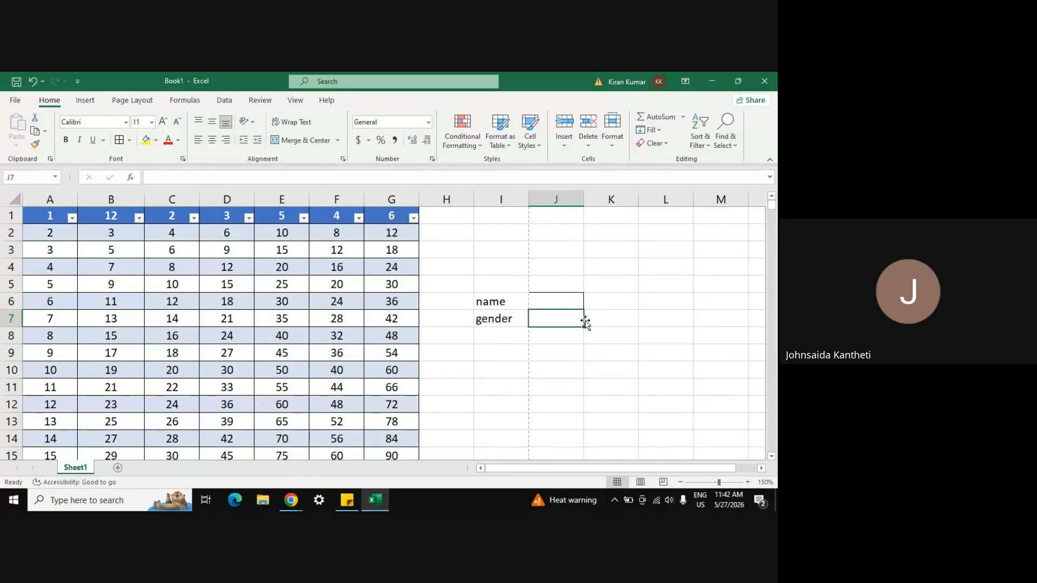
Step: Glance at the column G filter options without changes, then switch to Google Meet
click(413, 218)
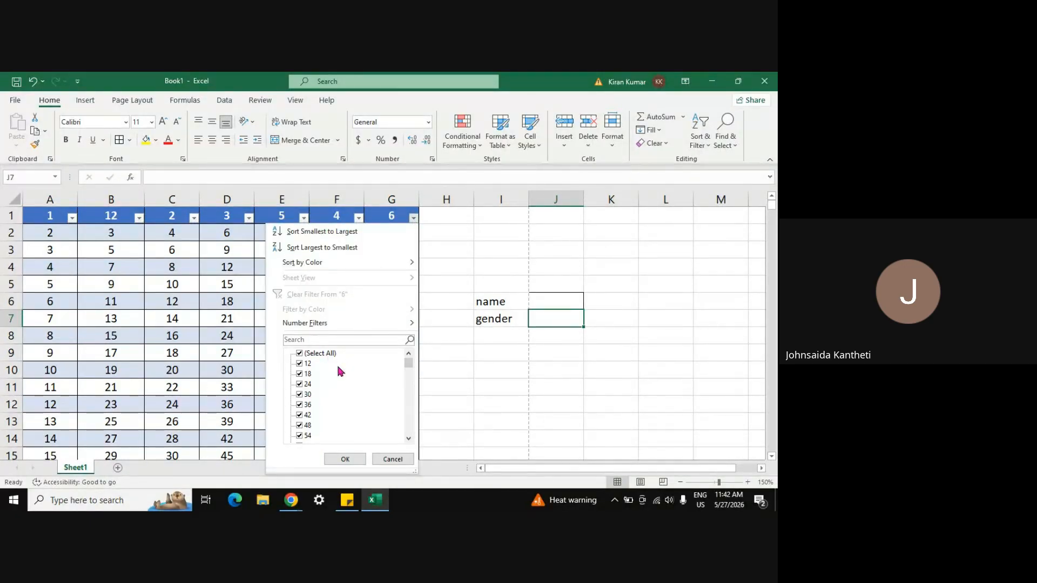
key(Escape)
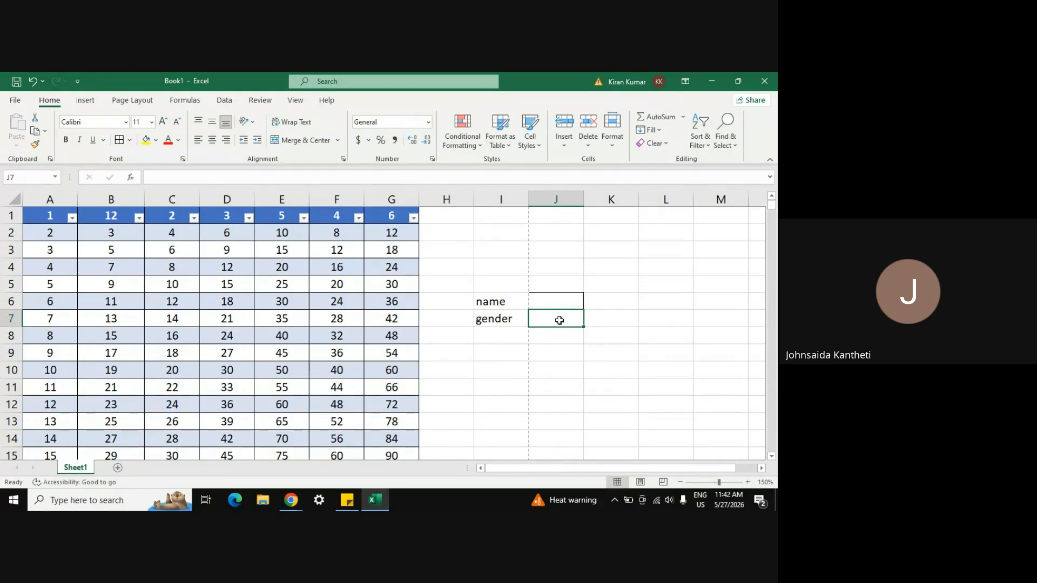
key(alt+Tab)
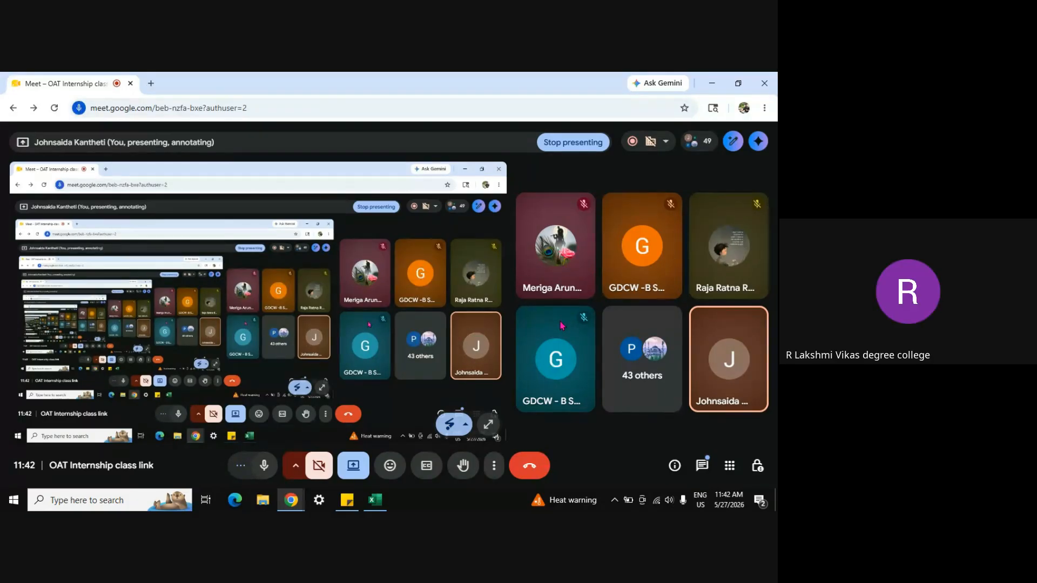
Step: Alt+Tab from the Google Meet window back to the Excel workbook
key(alt+Tab)
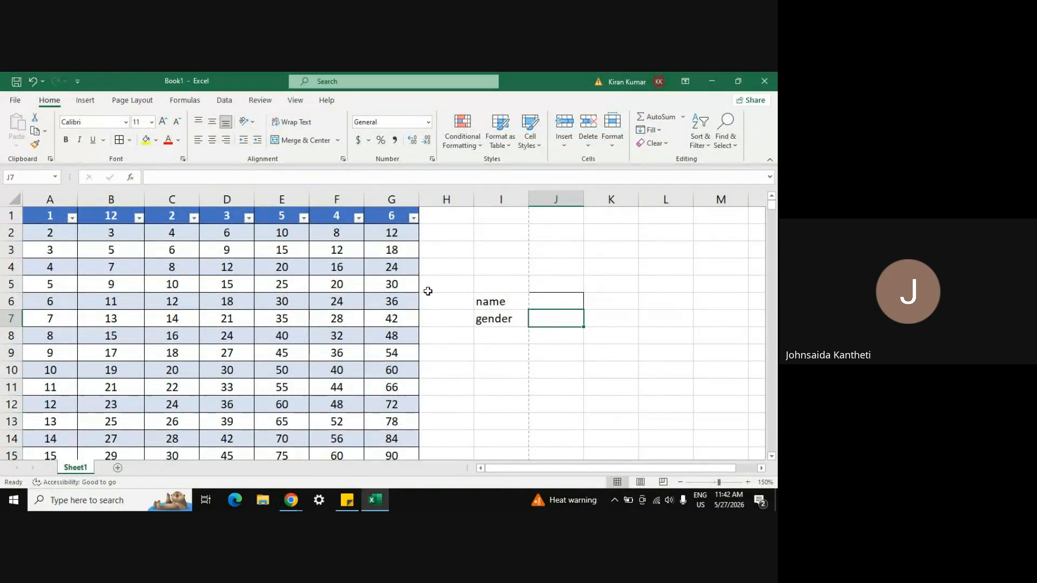
Step: Insert a hyperlink to c-drive.pdf in cell H9
click(224, 100)
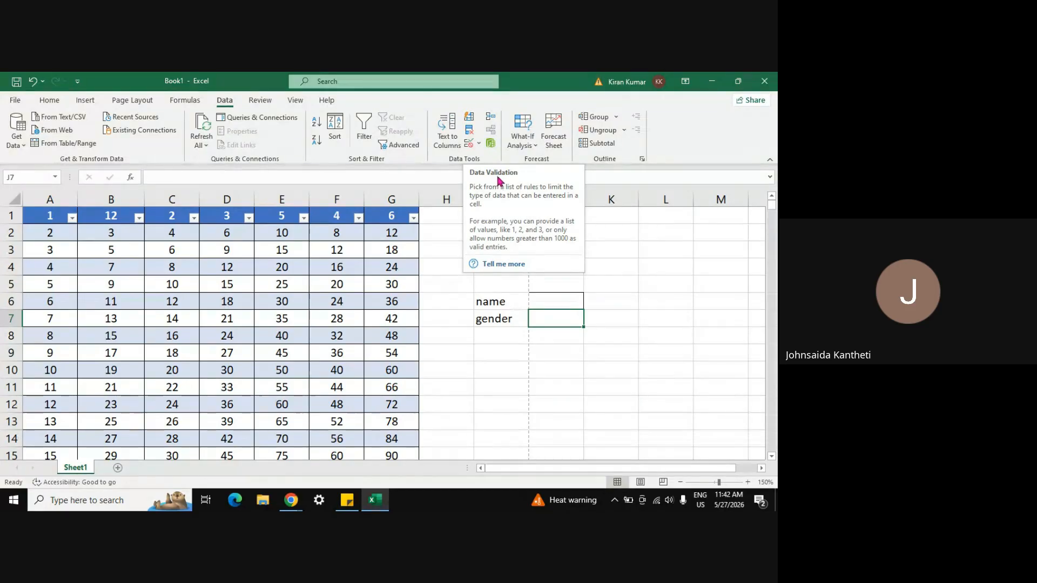
click(602, 354)
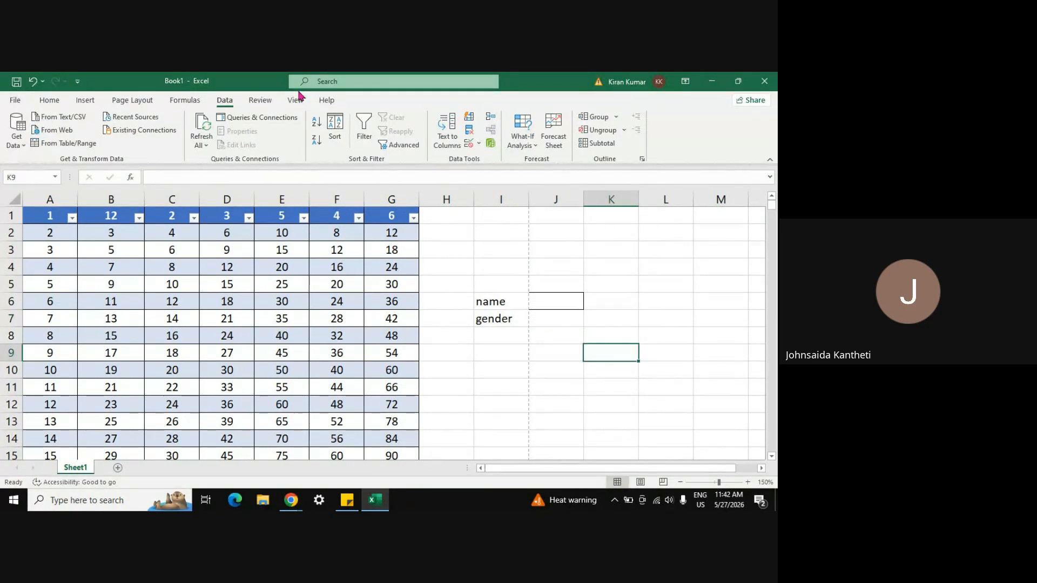
right_click(445, 360)
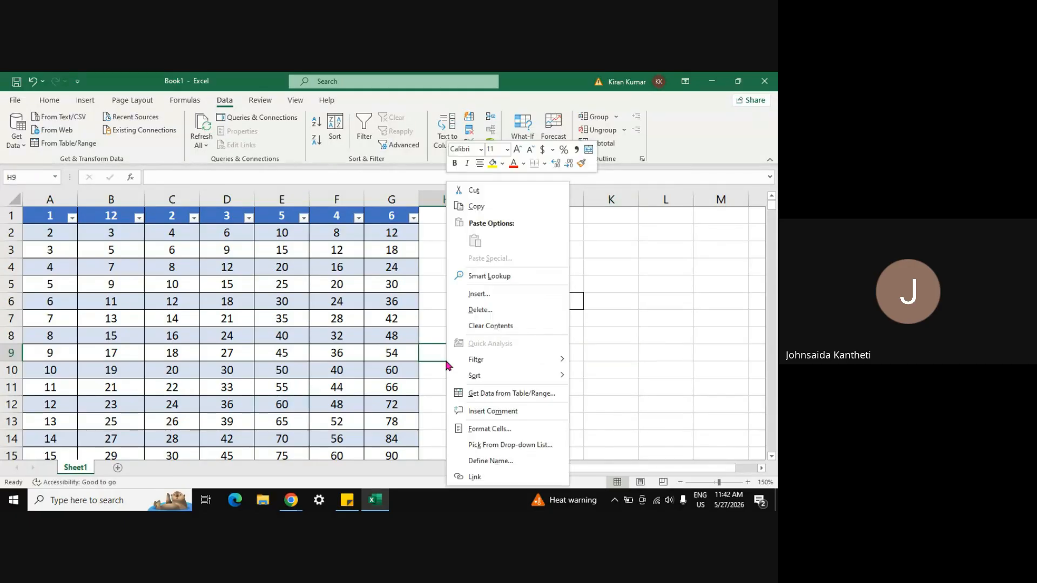
click(475, 477)
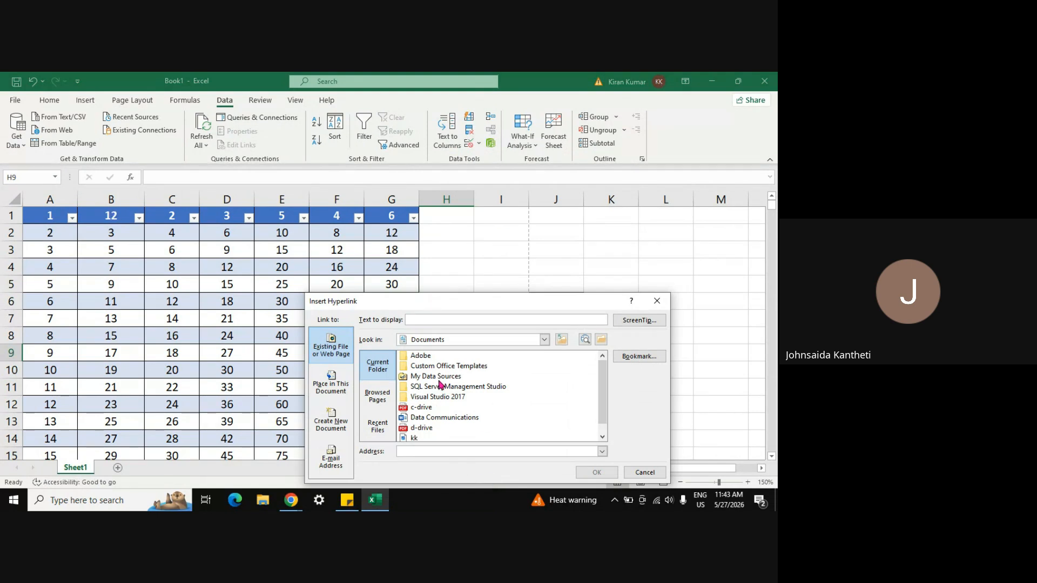
click(427, 408)
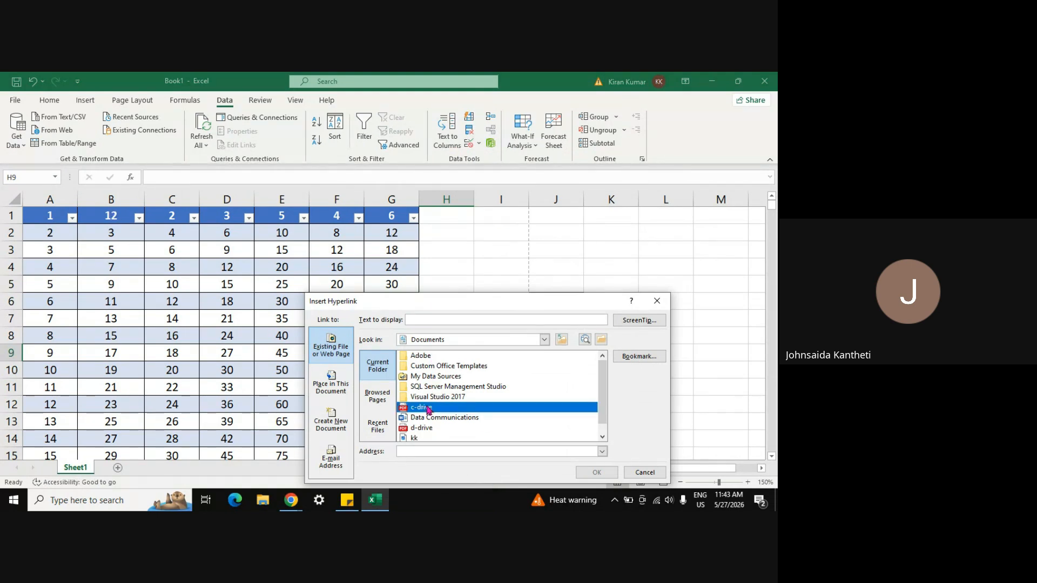
click(597, 472)
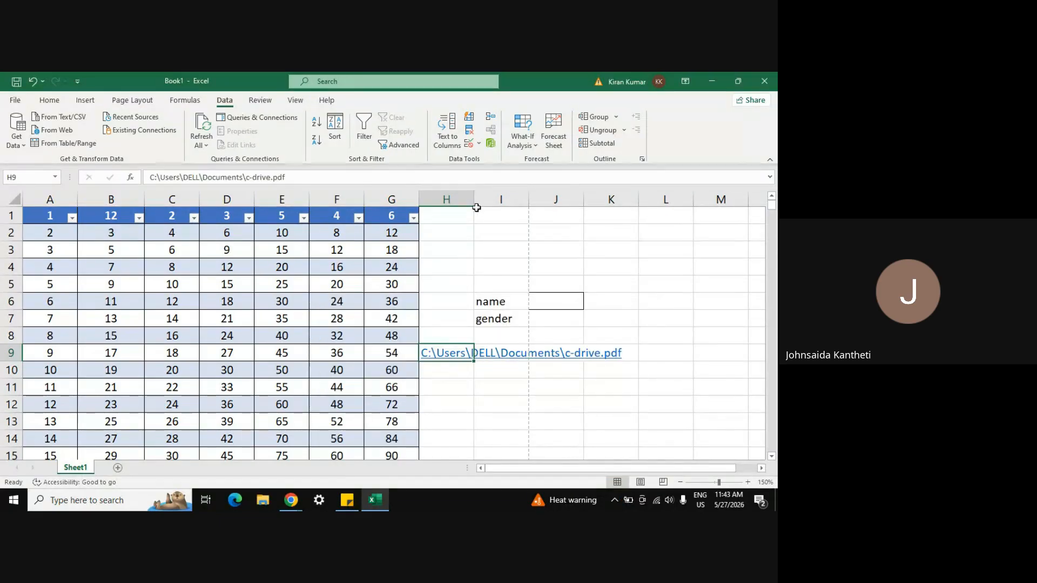
Step: Select H5:J9 and delete its contents, removing the labels and the link
click(461, 249)
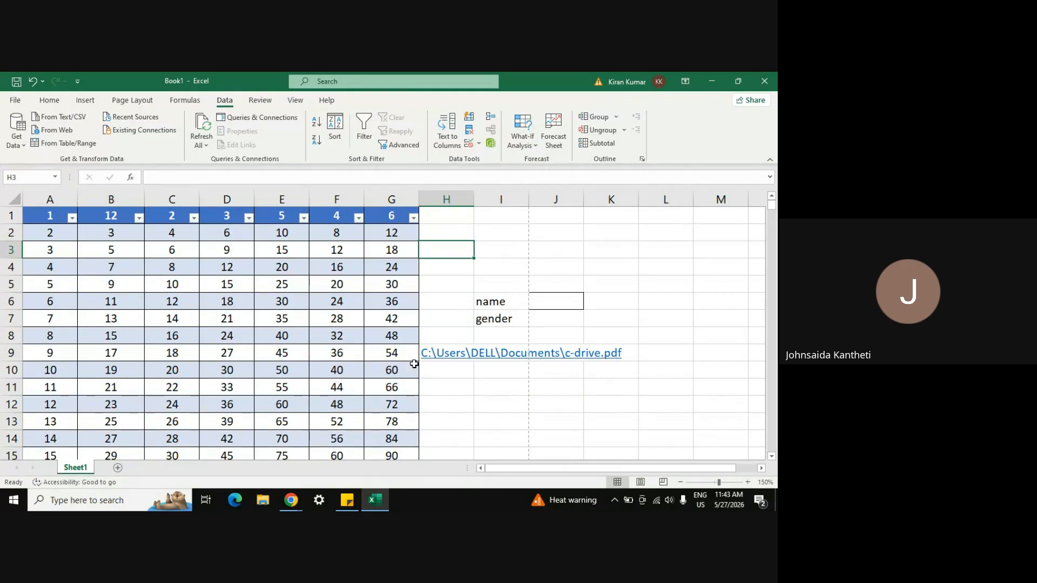
click(456, 295)
key(Up)
key(shift+Down)
key(shift+Right)
key(shift+Right)
key(shift+Down)
key(shift+Down)
key(shift+Down)
key(Delete)
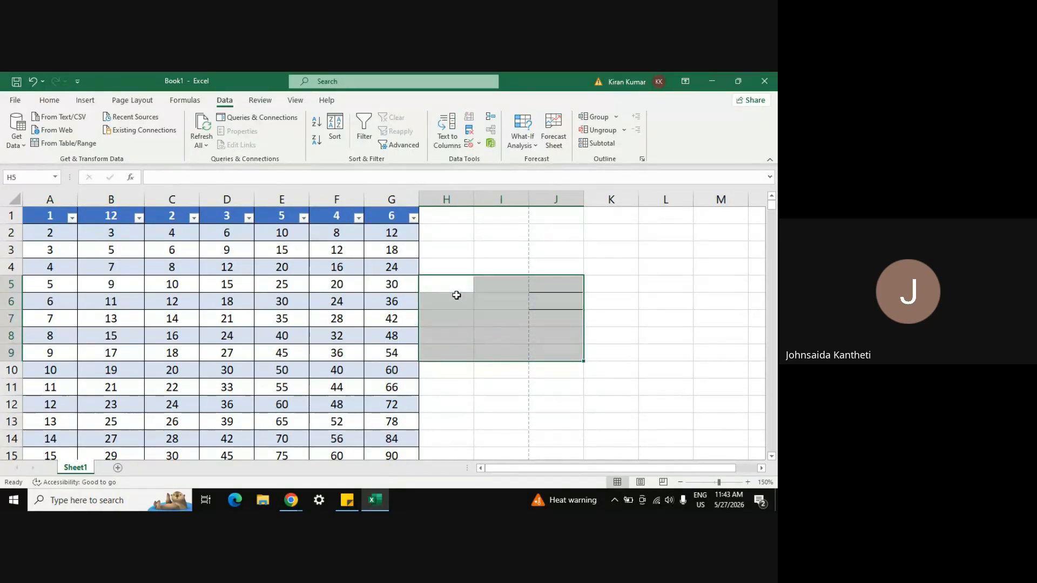
click(457, 296)
Step: Dismiss the context menus for H4 and H5, then select cell E5 holding 25
right_click(436, 271)
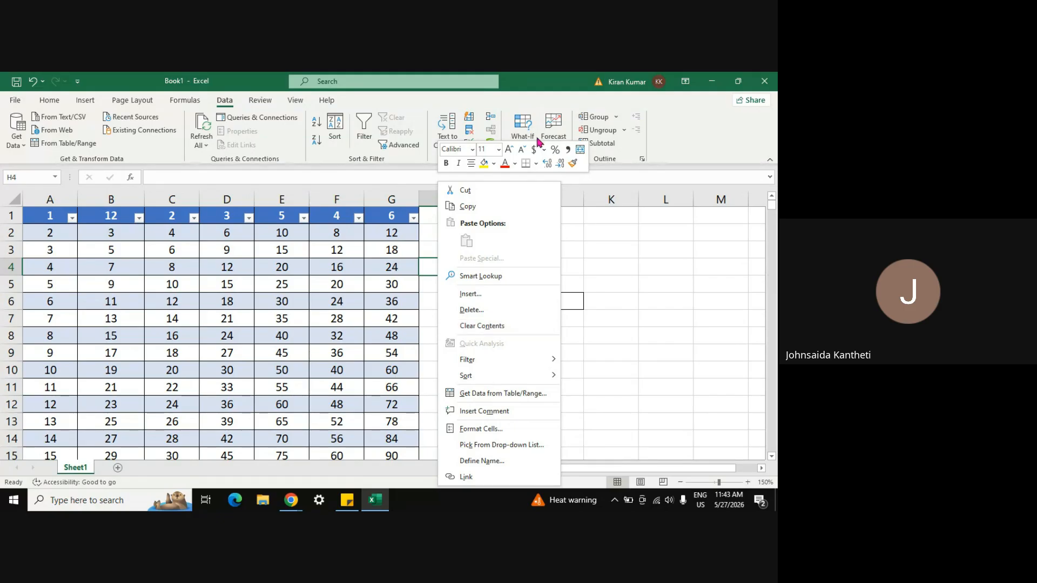
mouse_move(471, 364)
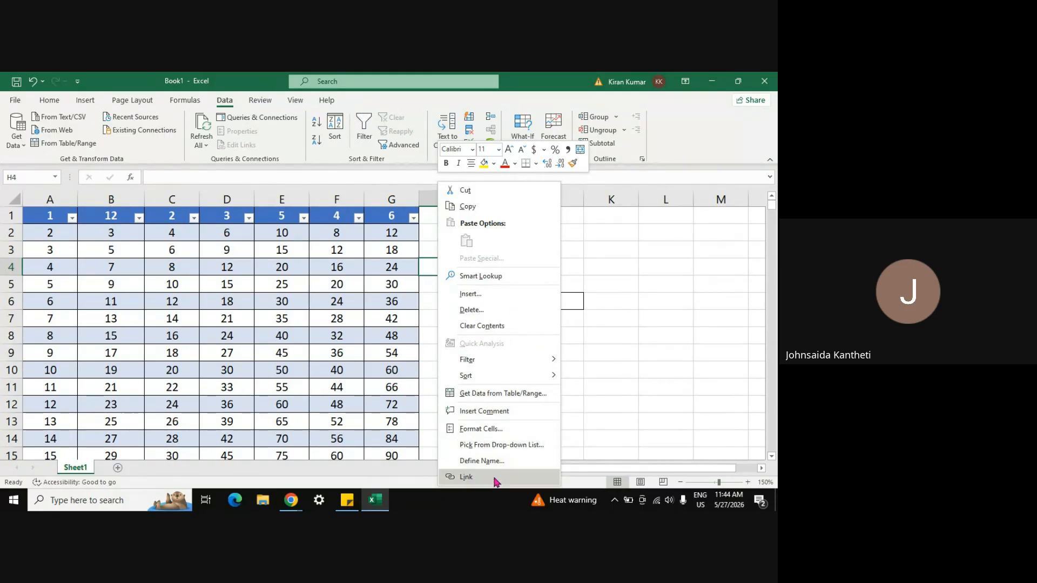
key(Escape)
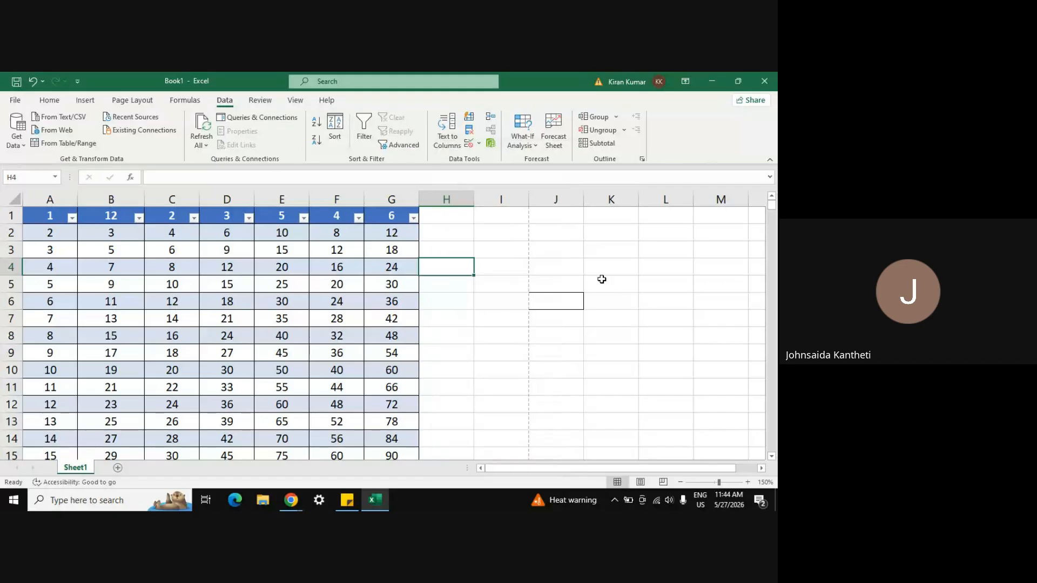
right_click(473, 288)
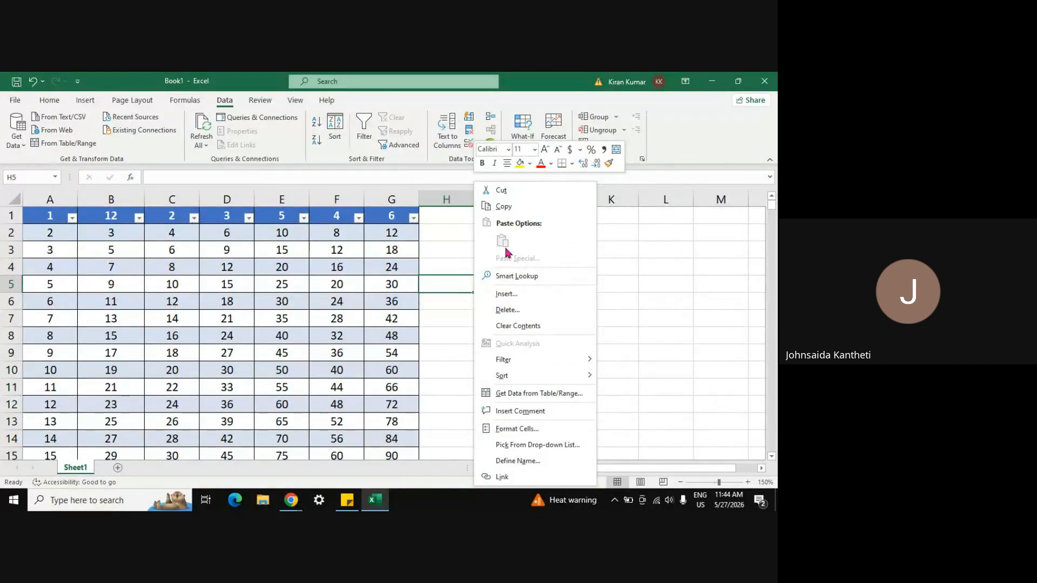
key(Escape)
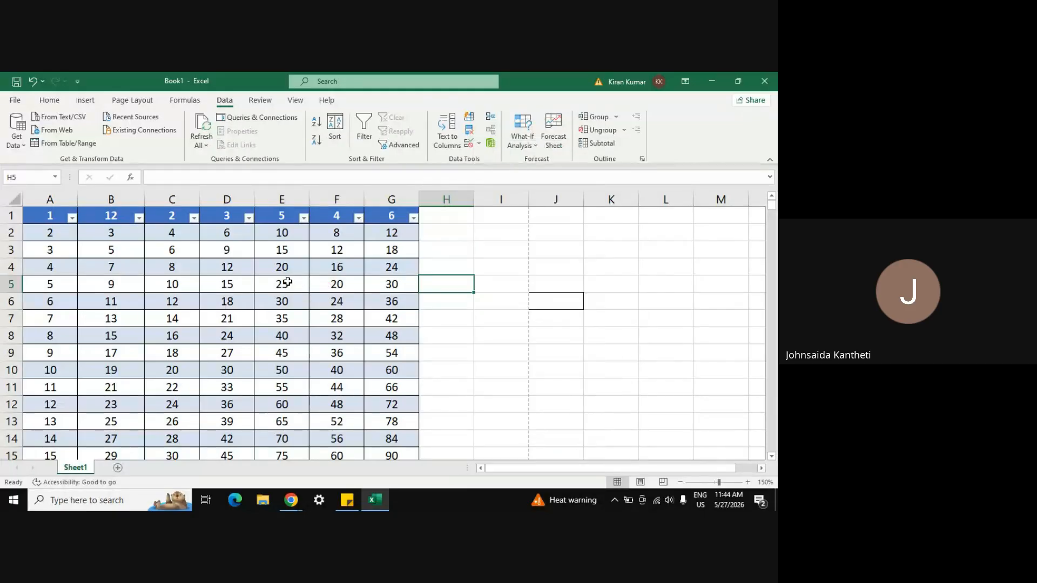
click(290, 287)
Step: Copy the 25 from E5 and paste it into cell I4 via right-click Paste Options
key(ctrl+c)
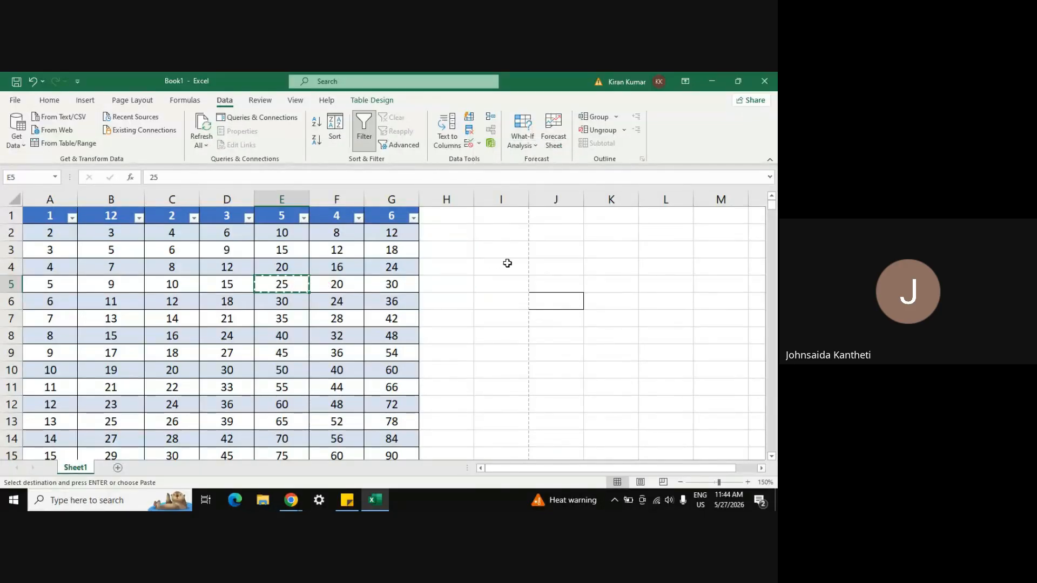
right_click(507, 263)
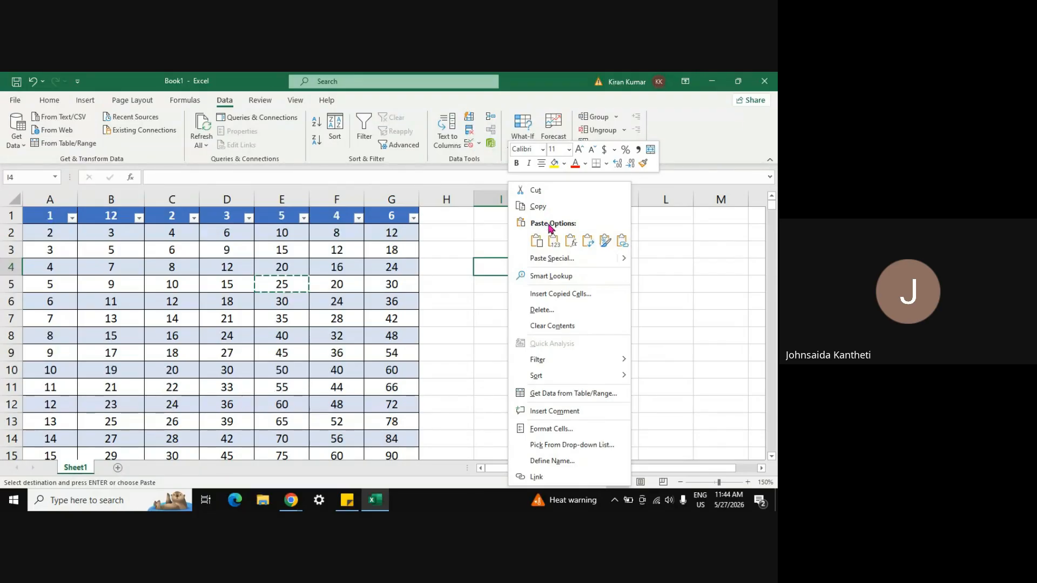
click(553, 241)
click(537, 242)
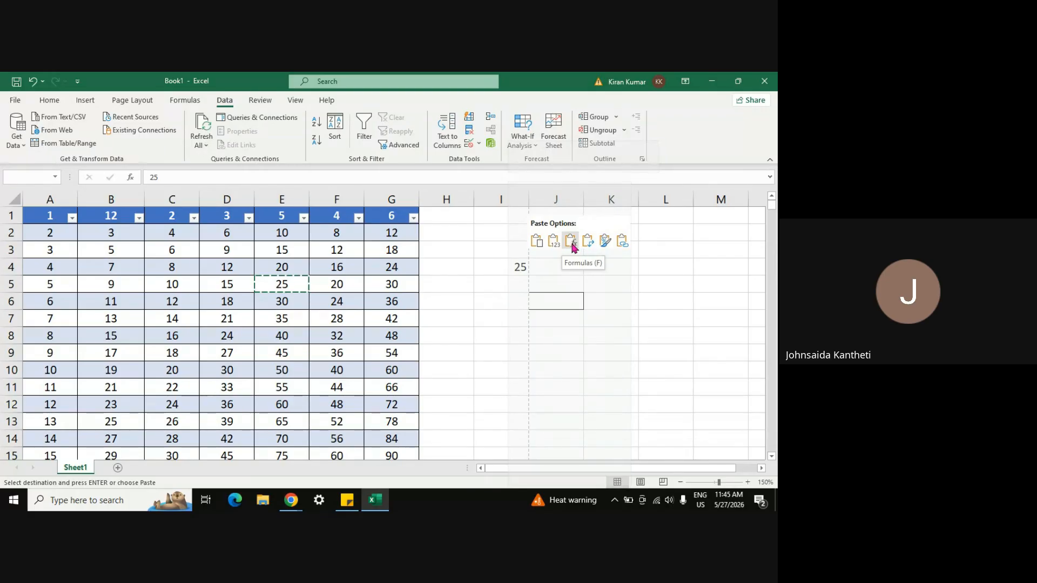
click(538, 242)
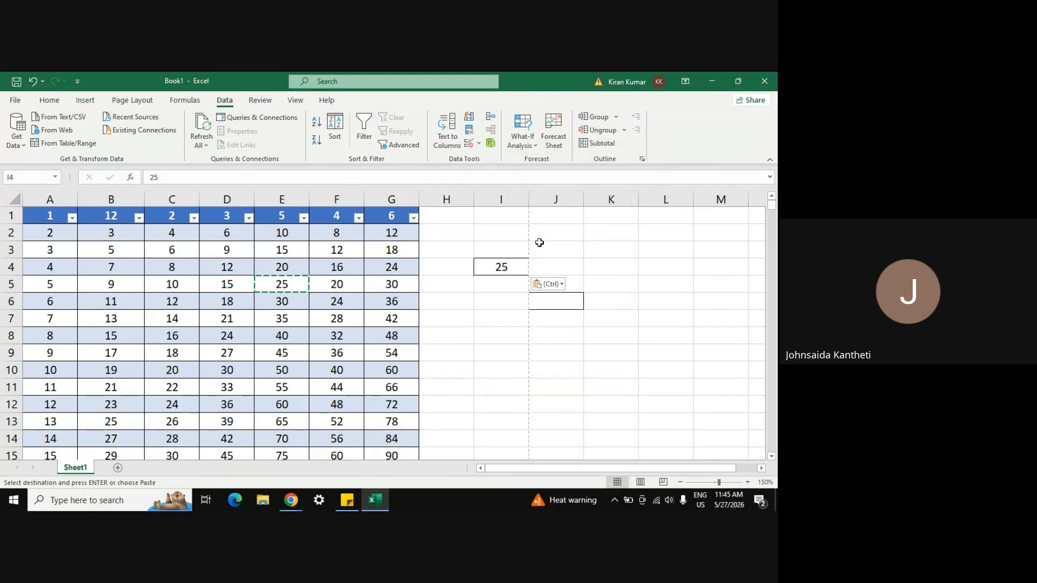
click(580, 298)
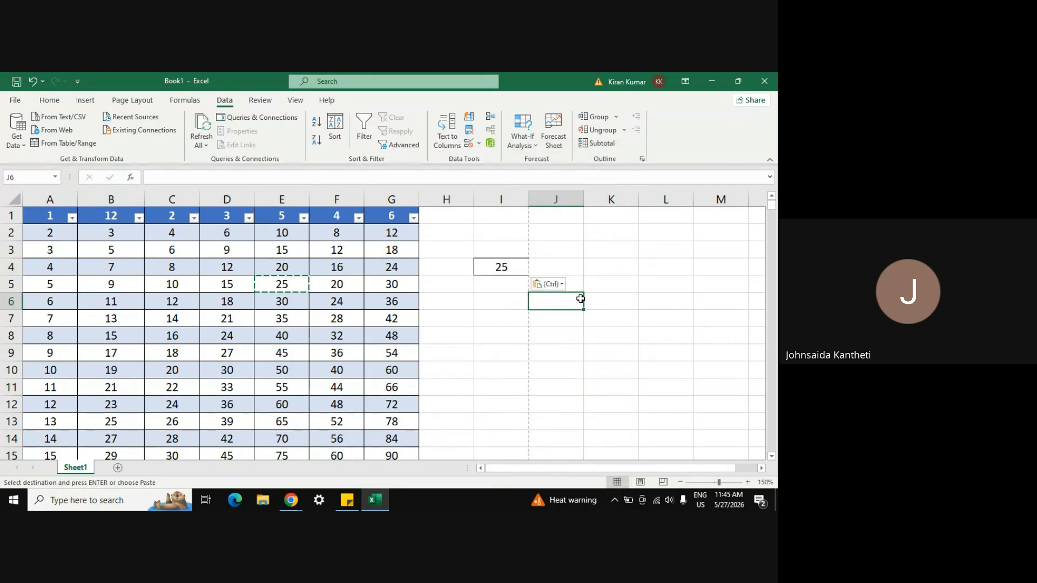
Step: Enter =SUM over A2:G2 in H2, adding table column H with totals 45, 68, 91
click(443, 234)
text(=)
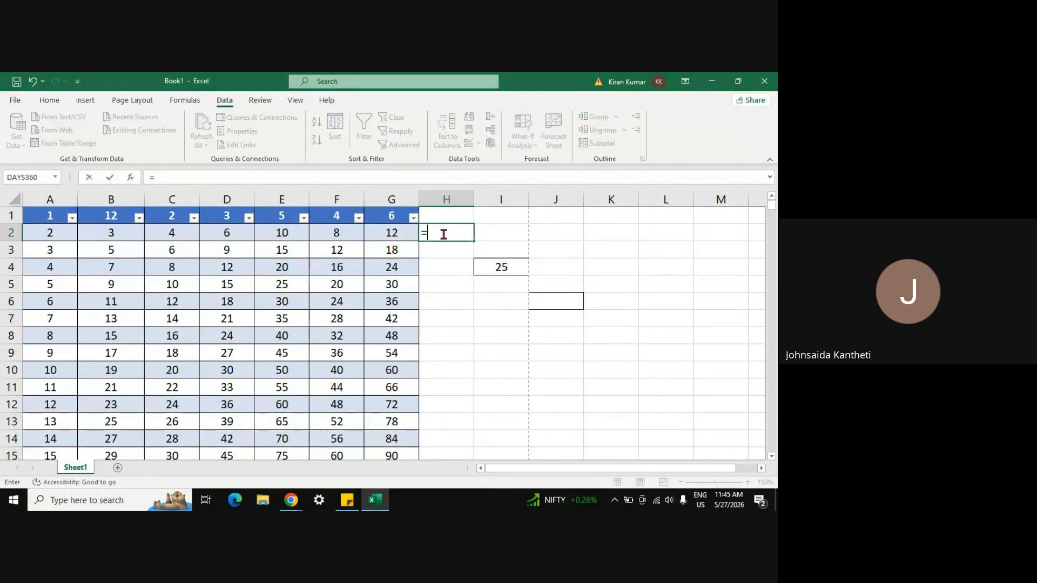
text(sum)
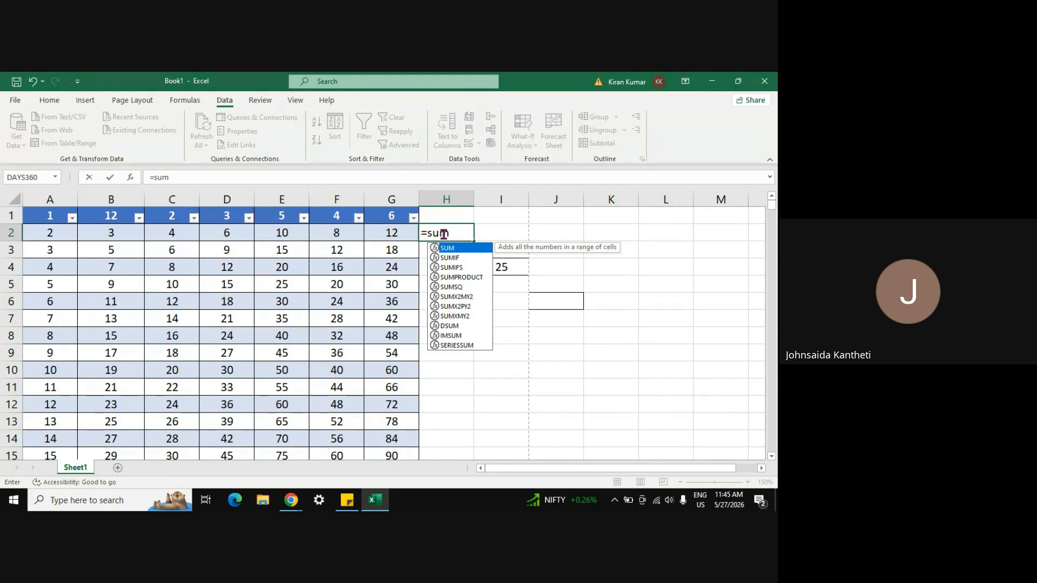
text(())
key(Return)
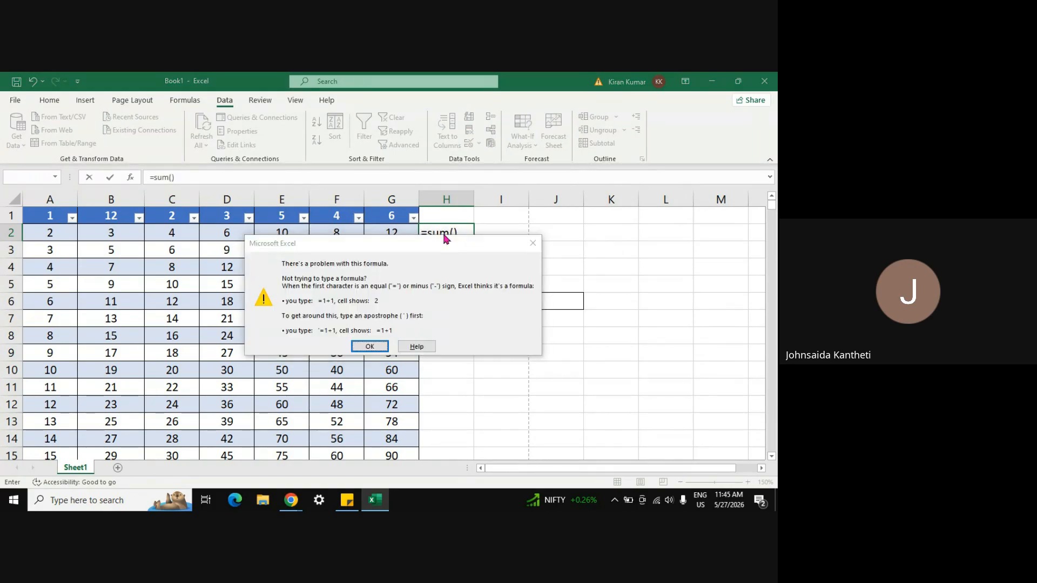
key(Return)
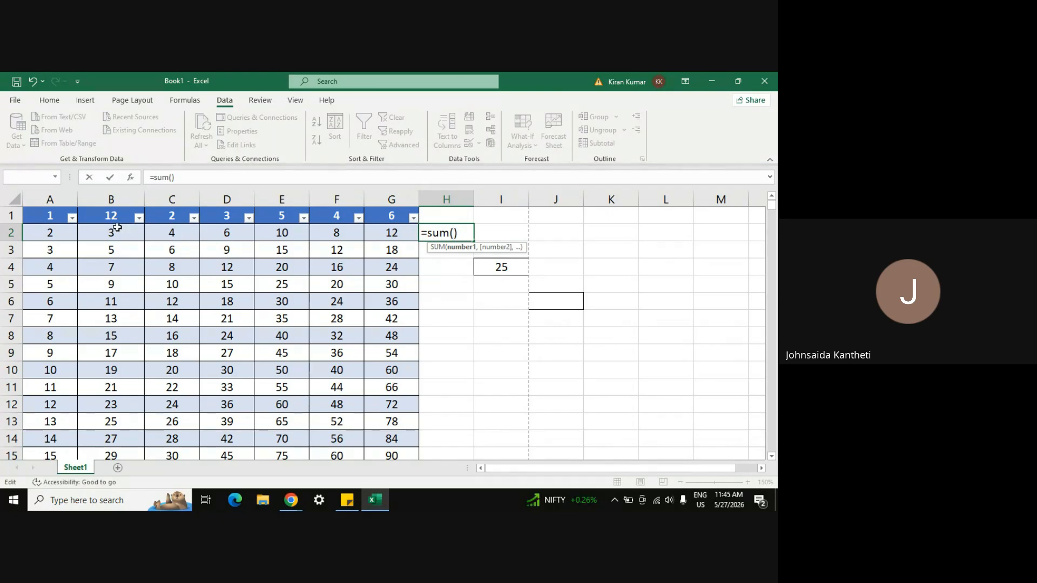
drag(51, 232, 388, 233)
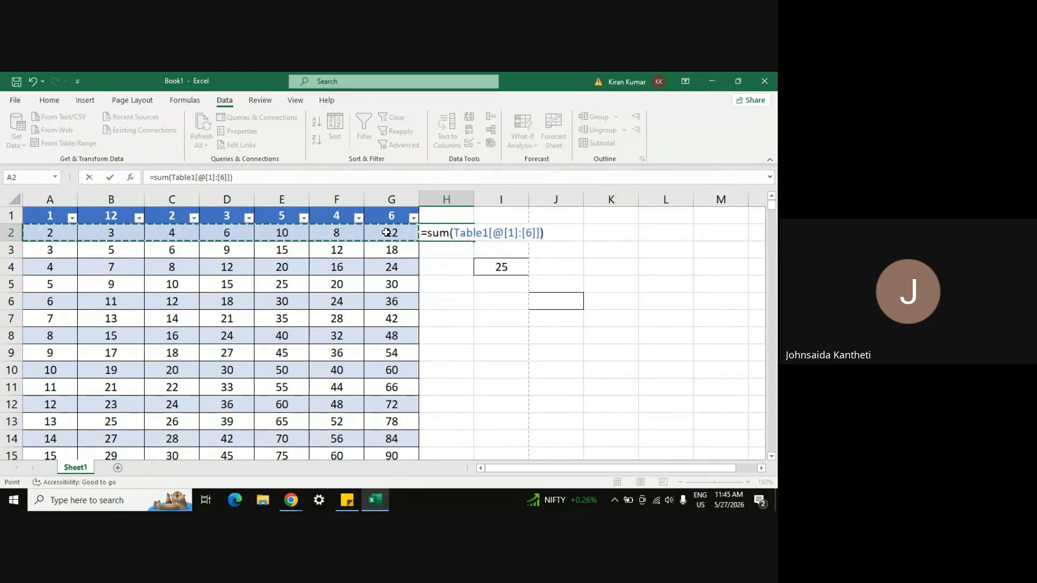
key(Return)
click(452, 229)
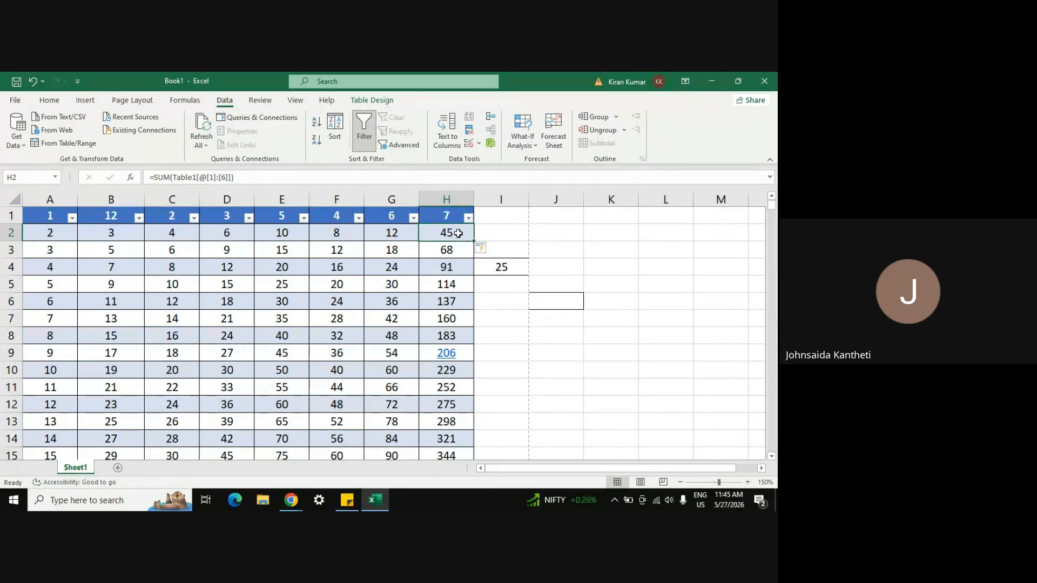
key(ctrl+c)
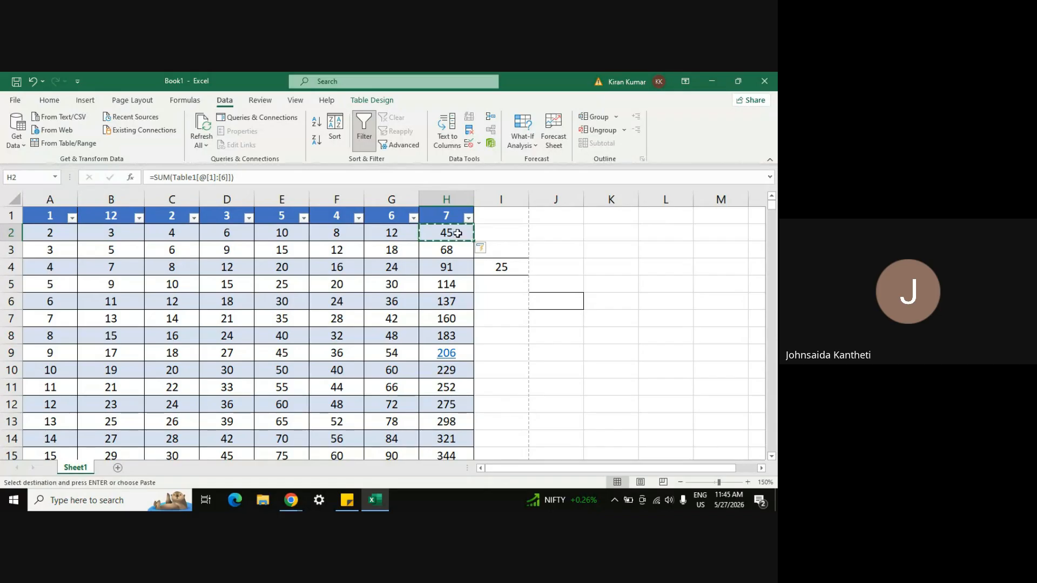
Step: Paste H2's row total into J2, then paste only its formatting there
click(561, 234)
right_click(562, 233)
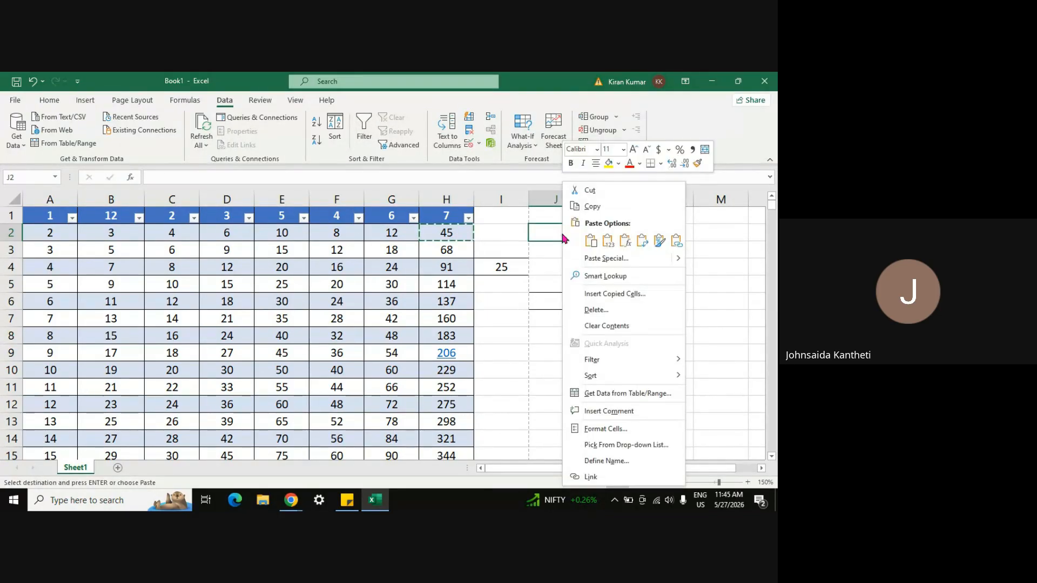
click(591, 242)
click(625, 242)
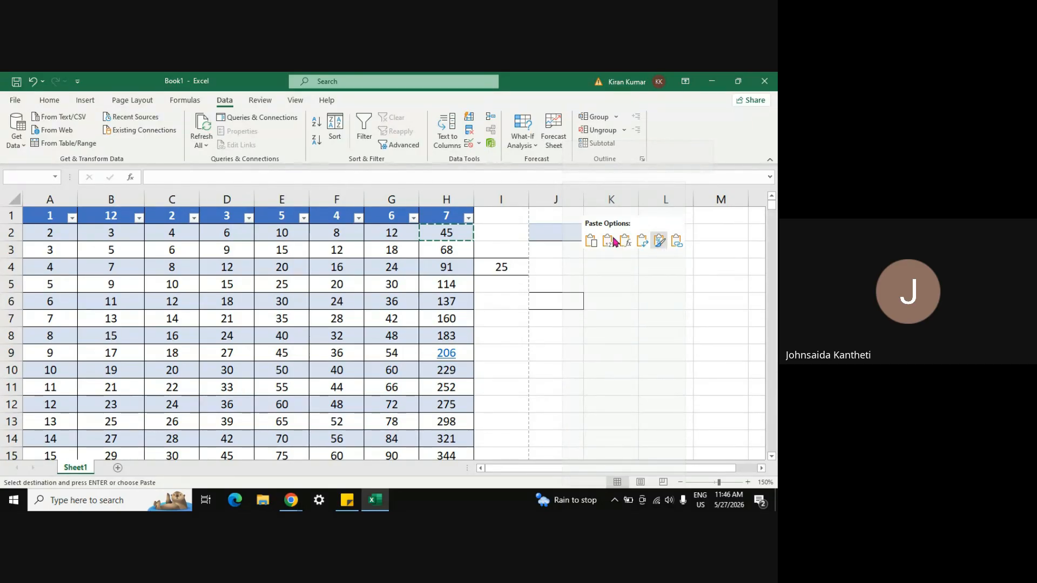
right_click(547, 232)
click(658, 243)
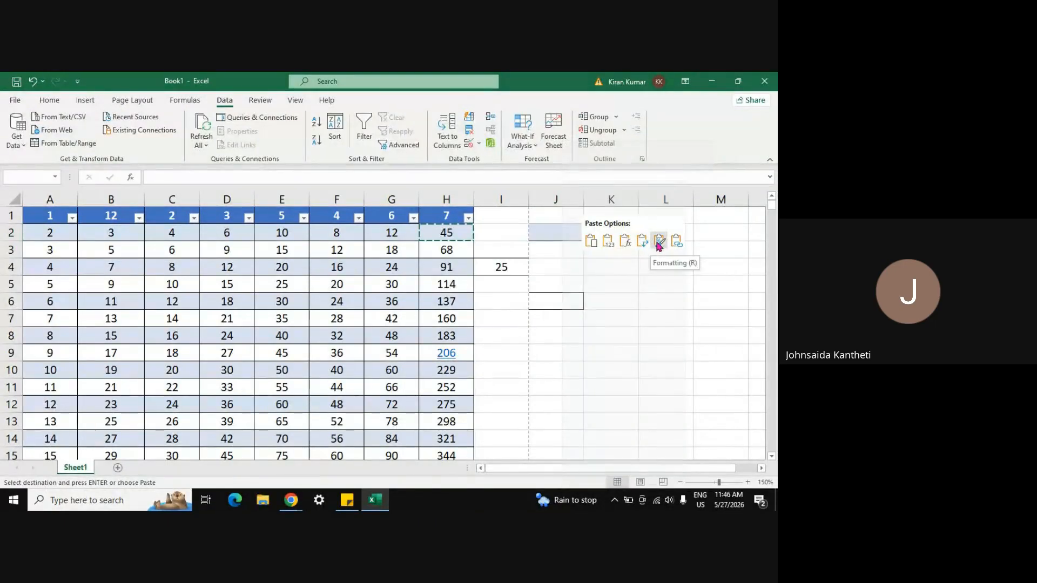
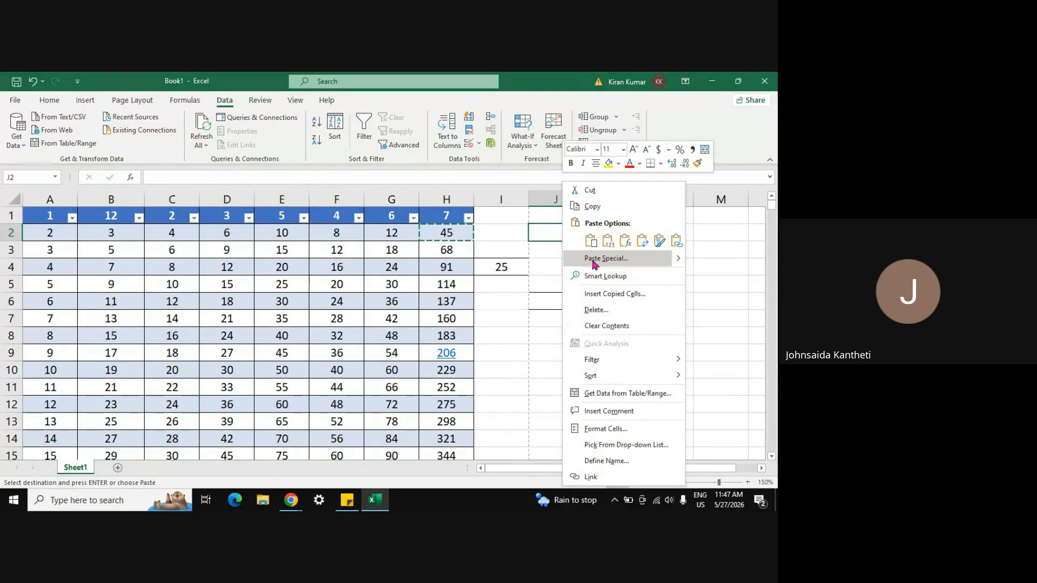
Step: Open the Paste Special dialog for pasting H2's copied total into J2
mouse_move(680, 263)
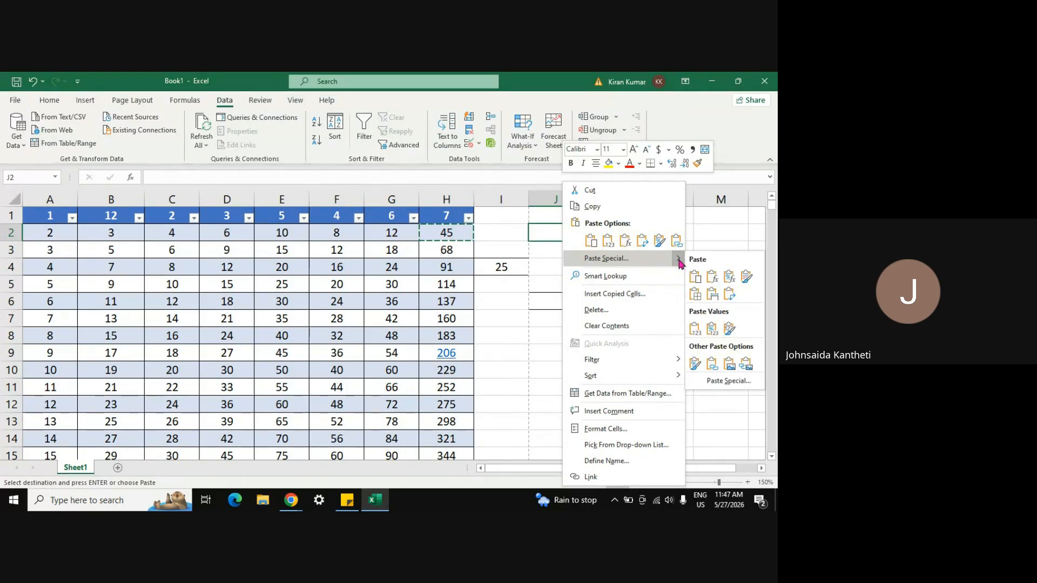
click(679, 261)
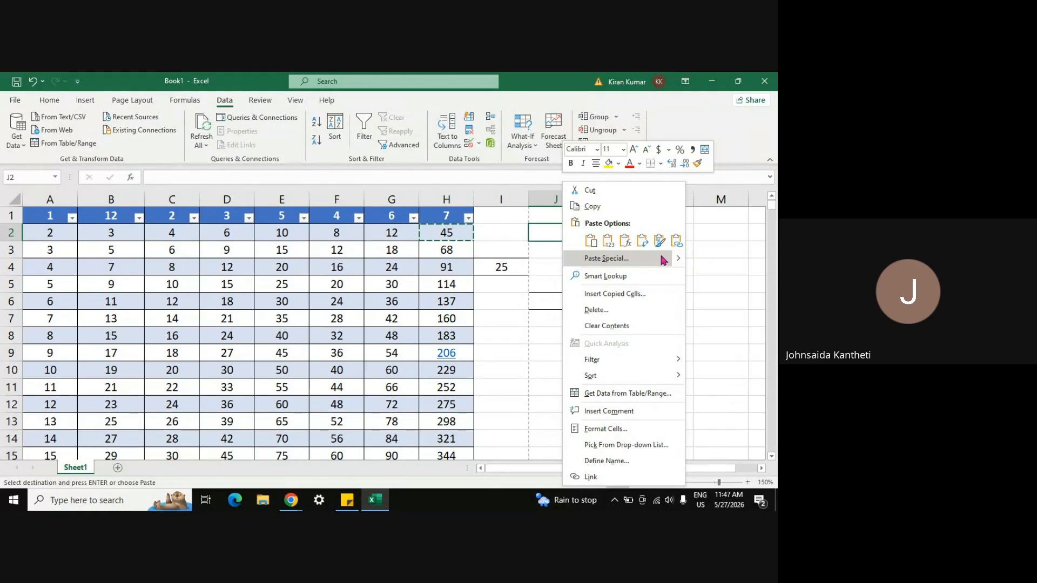
click(659, 260)
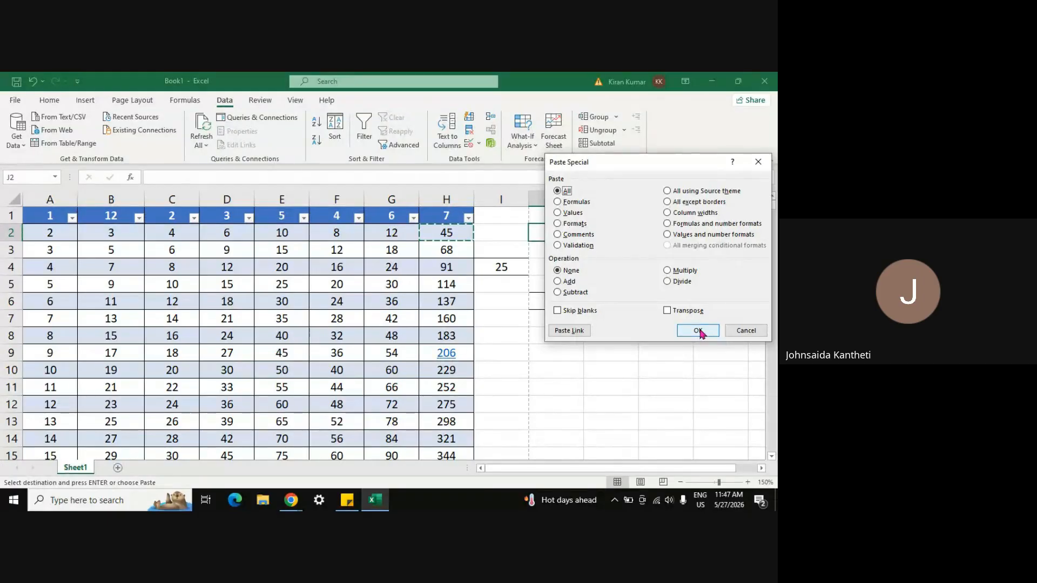
Step: Paste only the value 45 into J2 using Values, then check H2's SUM formula
click(559, 213)
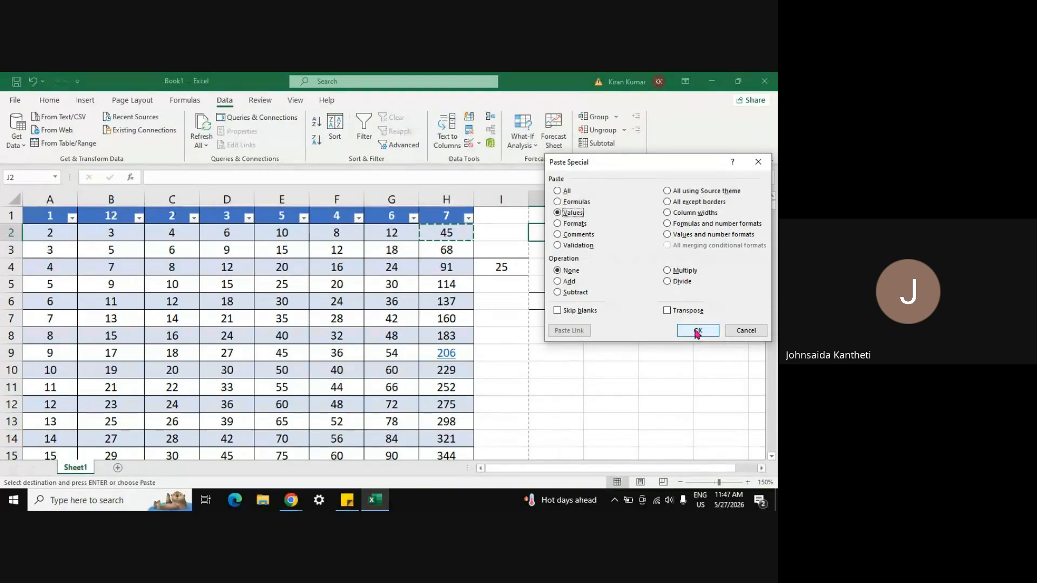
click(697, 331)
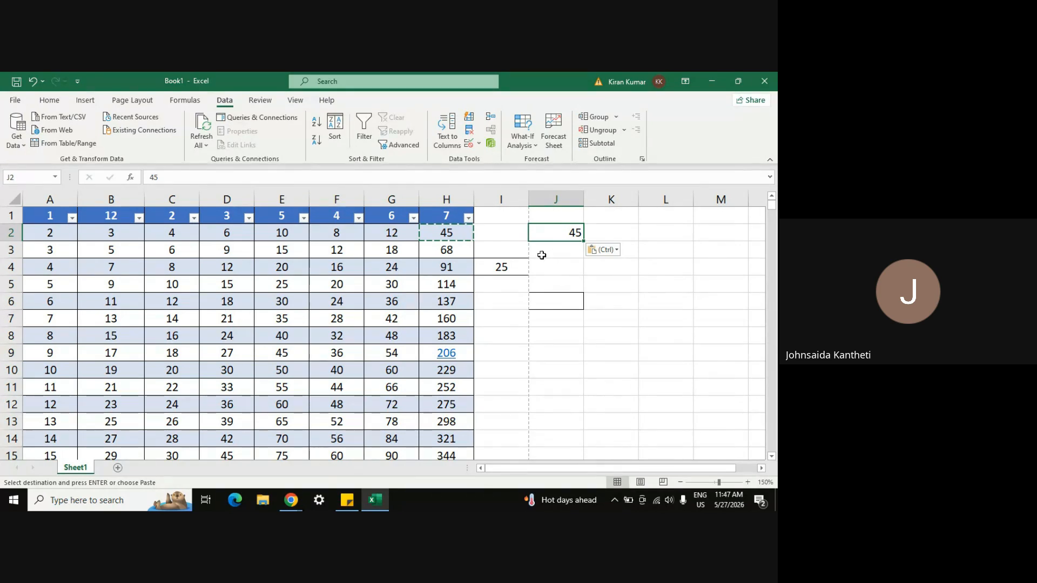
click(440, 234)
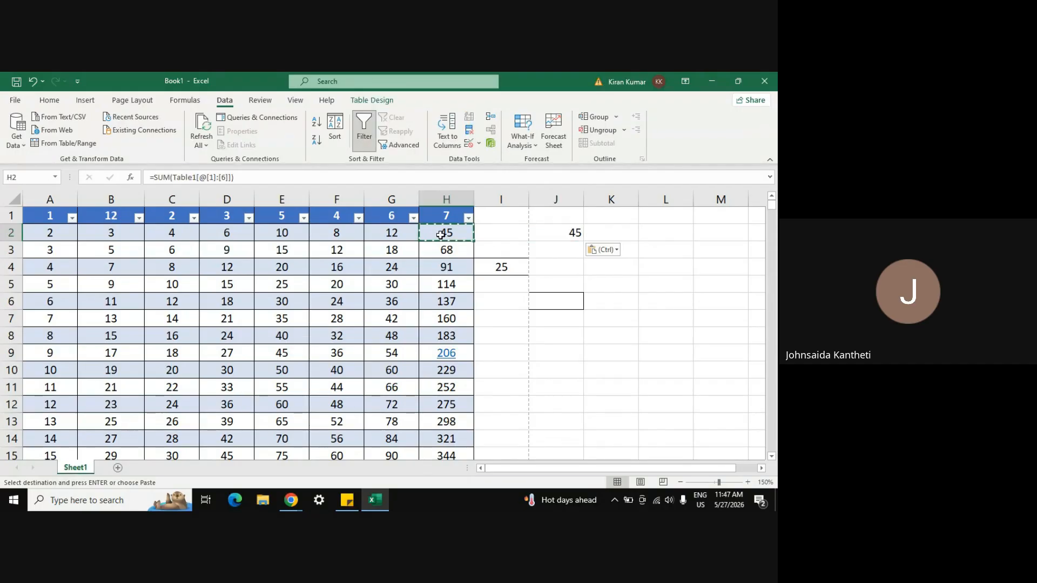
click(563, 231)
right_click(564, 233)
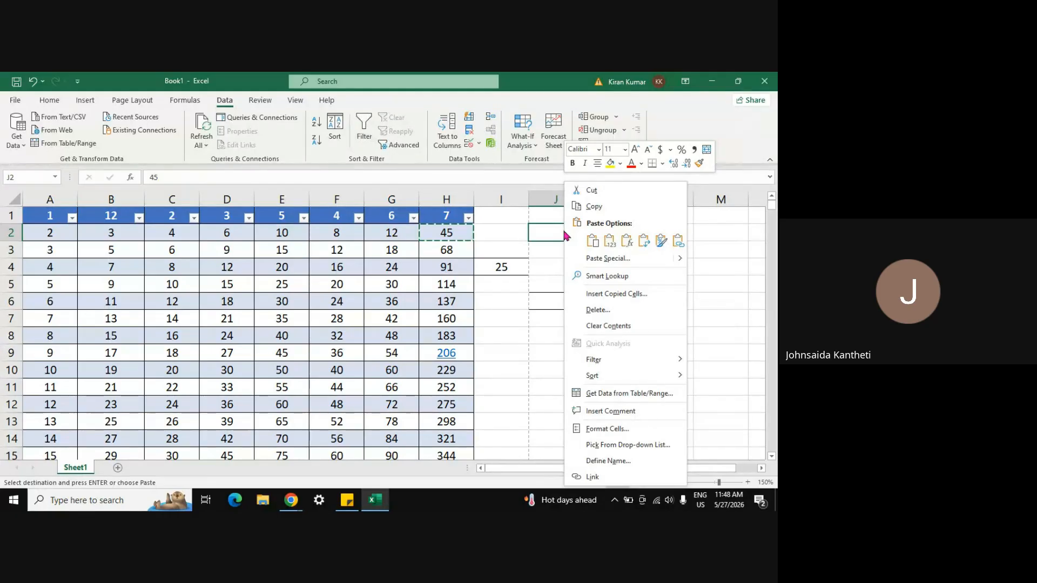
click(660, 259)
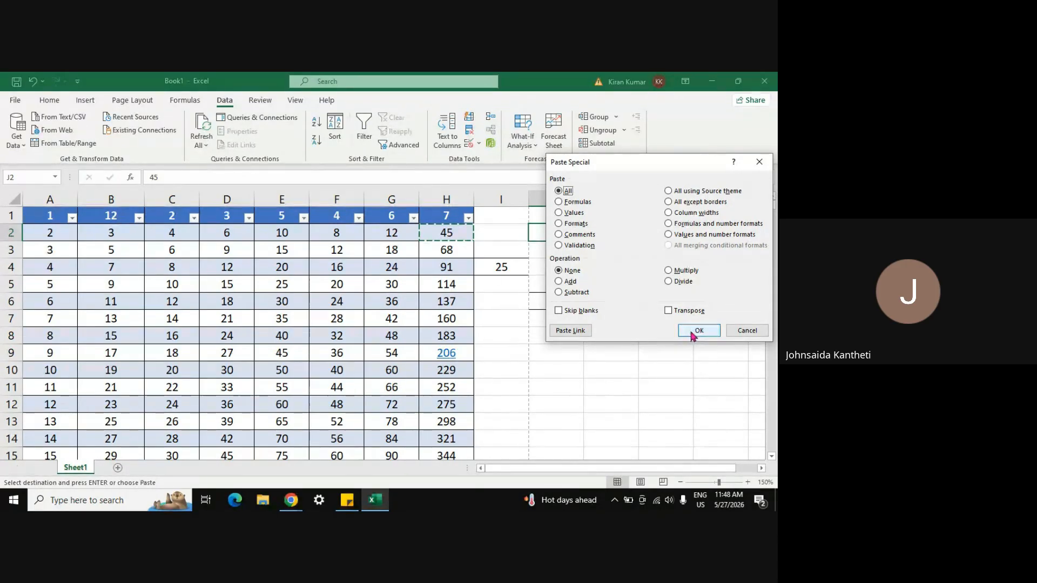
click(669, 282)
click(696, 330)
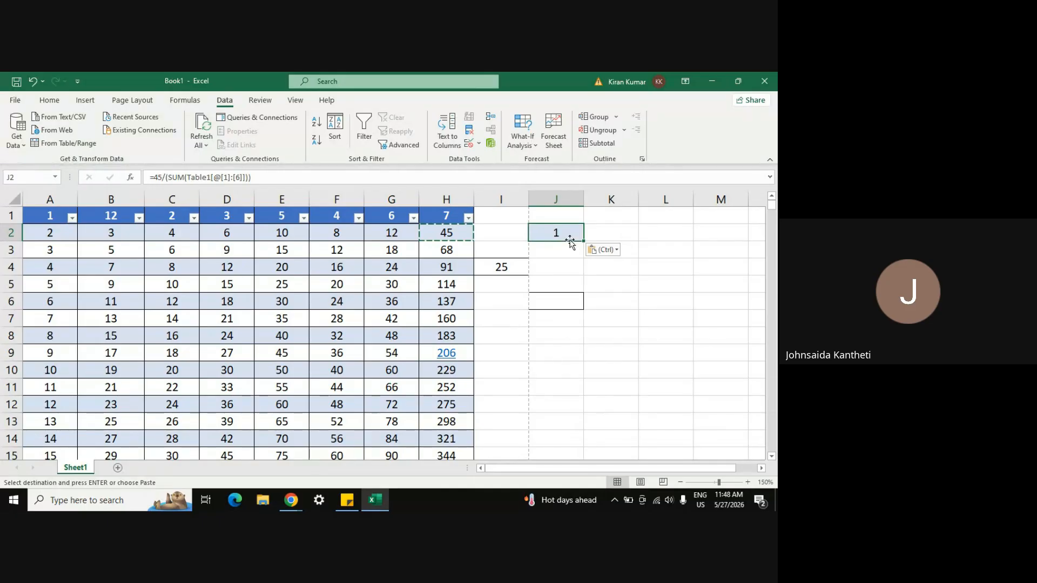
key(ctrl+z)
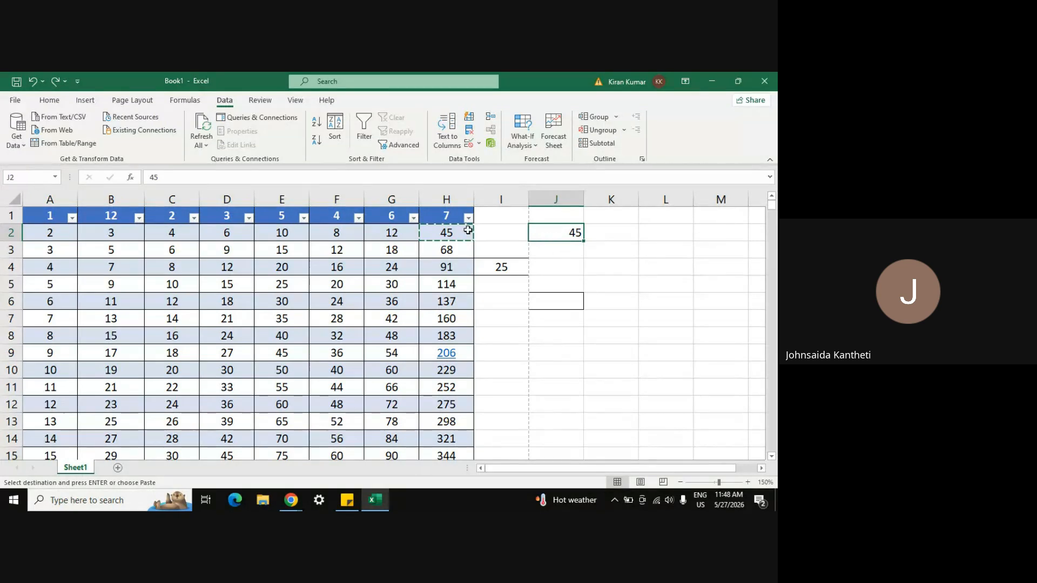
click(460, 233)
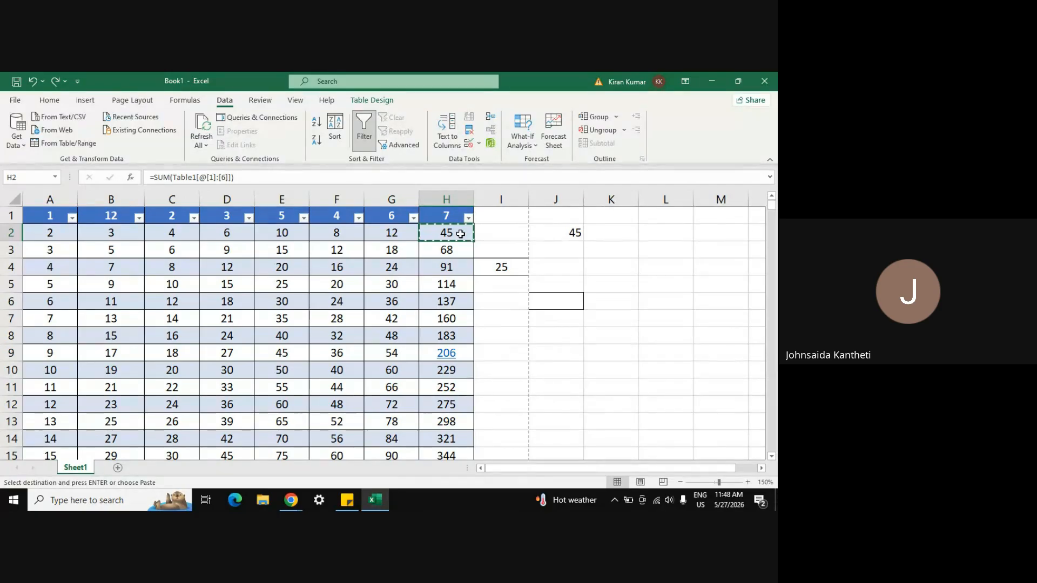
right_click(560, 235)
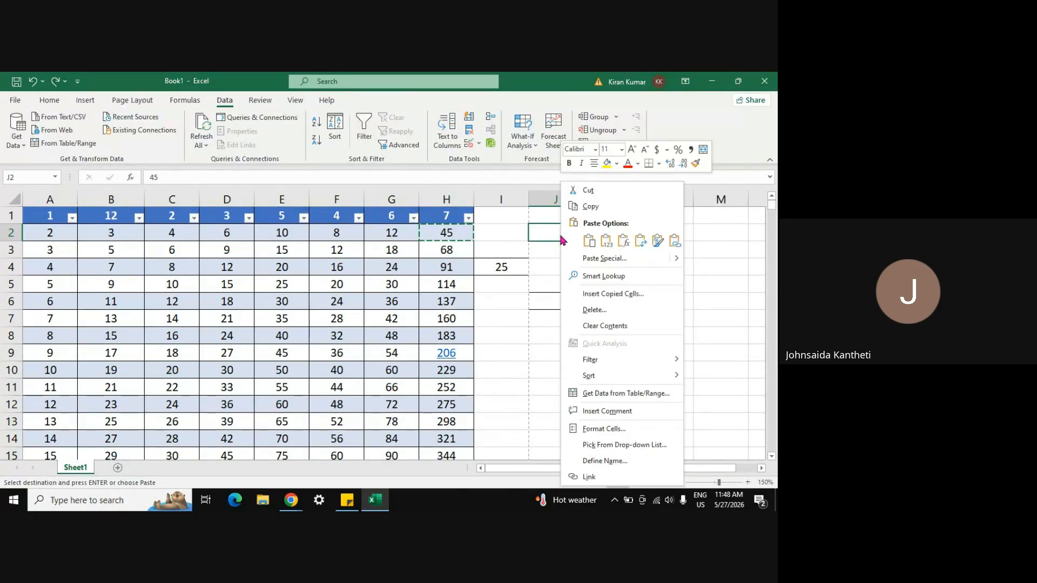
click(623, 259)
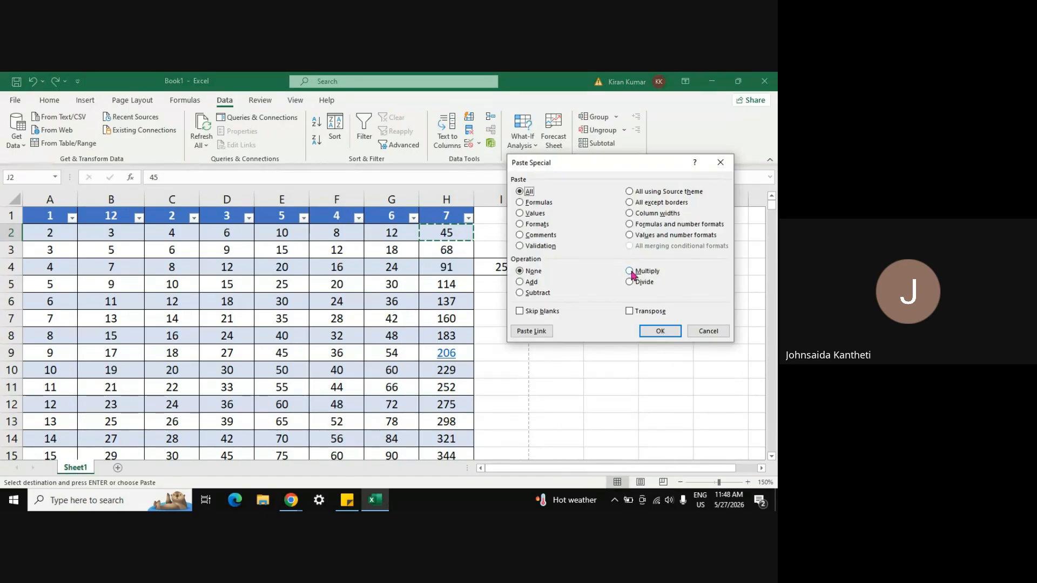
click(629, 271)
click(659, 331)
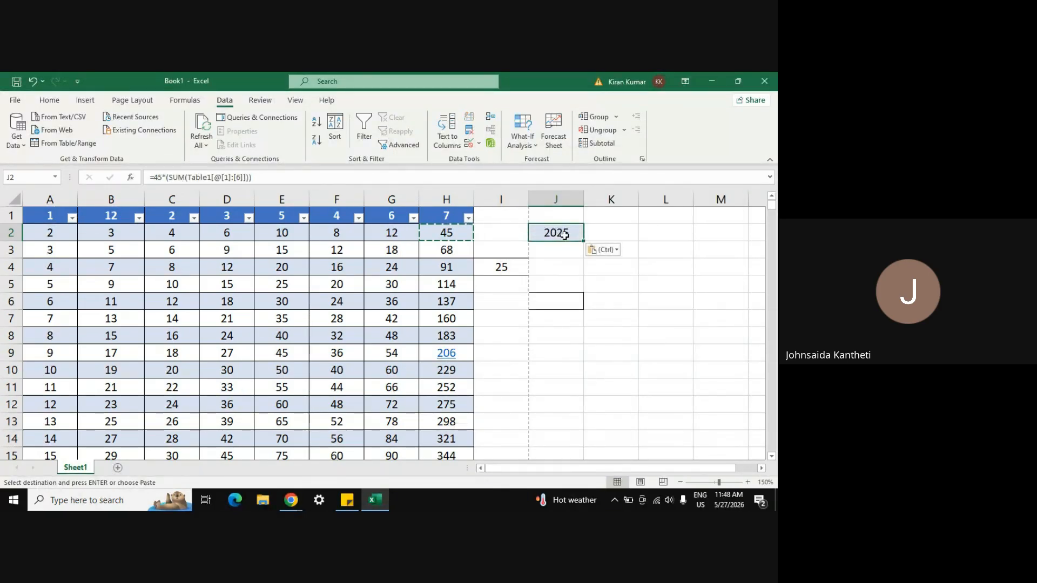
key(ctrl+z)
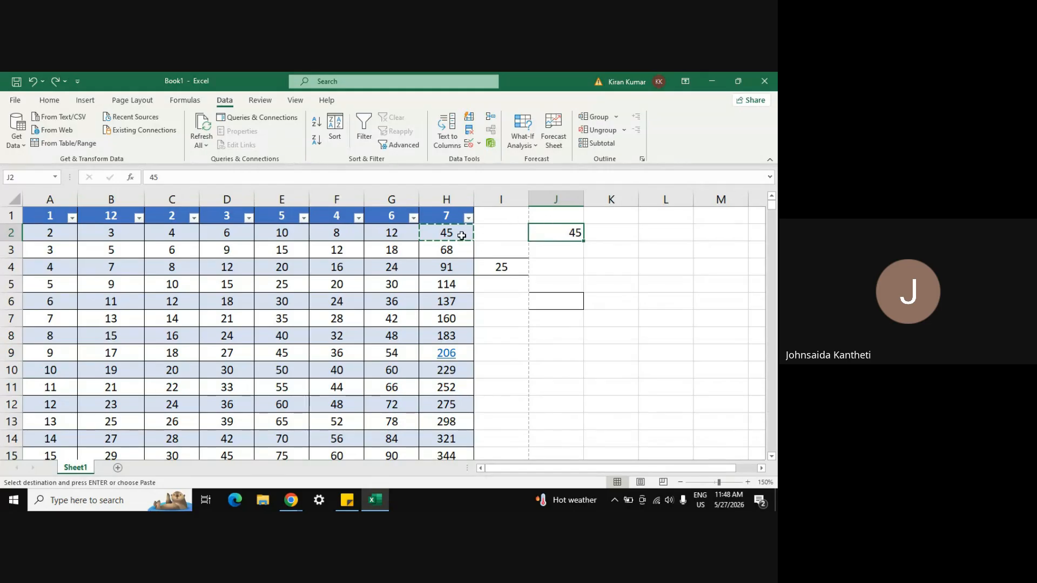
key(ctrl+c)
click(462, 234)
key(ctrl+c)
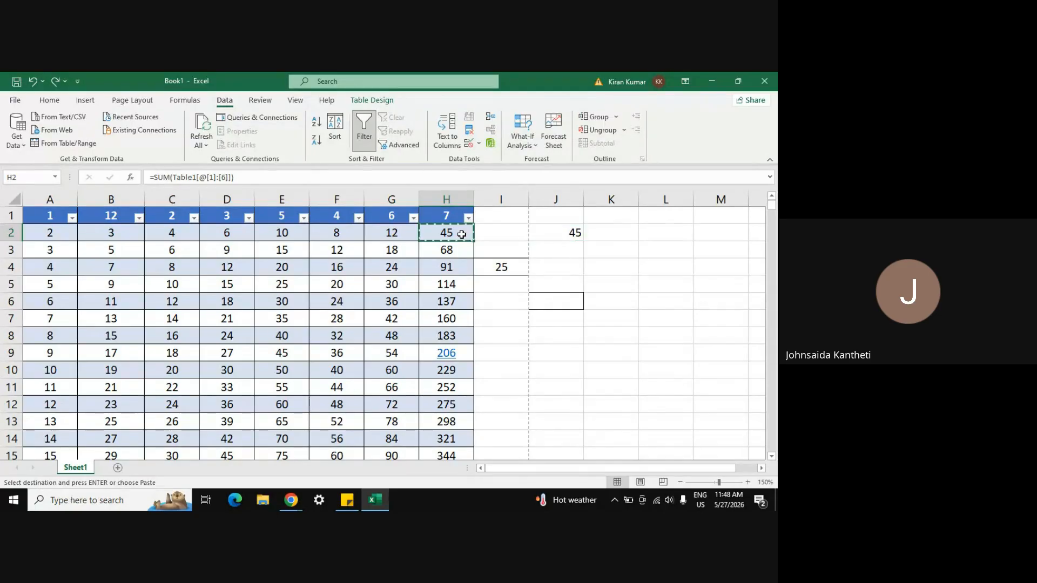
right_click(550, 239)
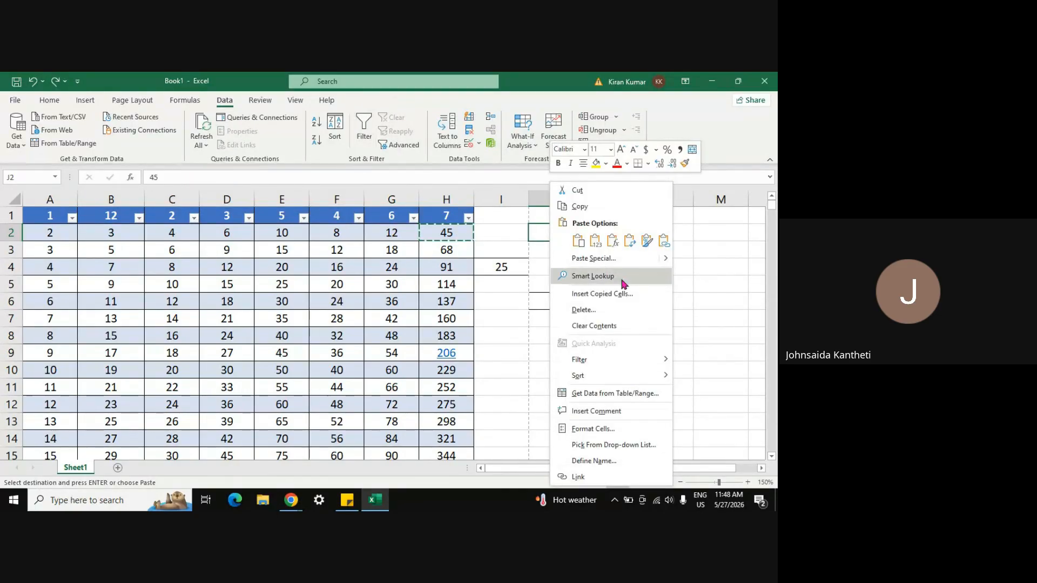
click(594, 259)
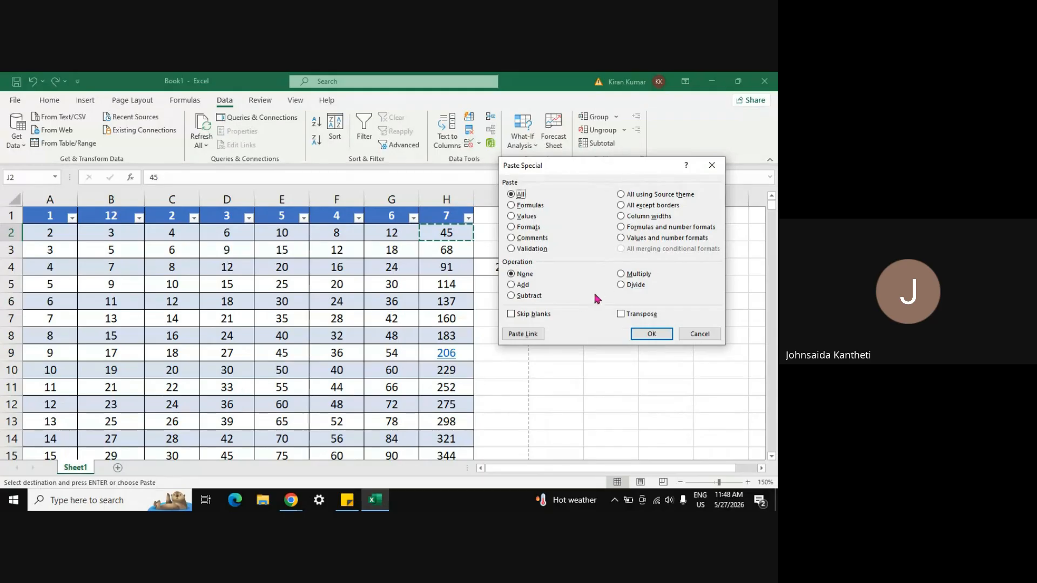
click(532, 296)
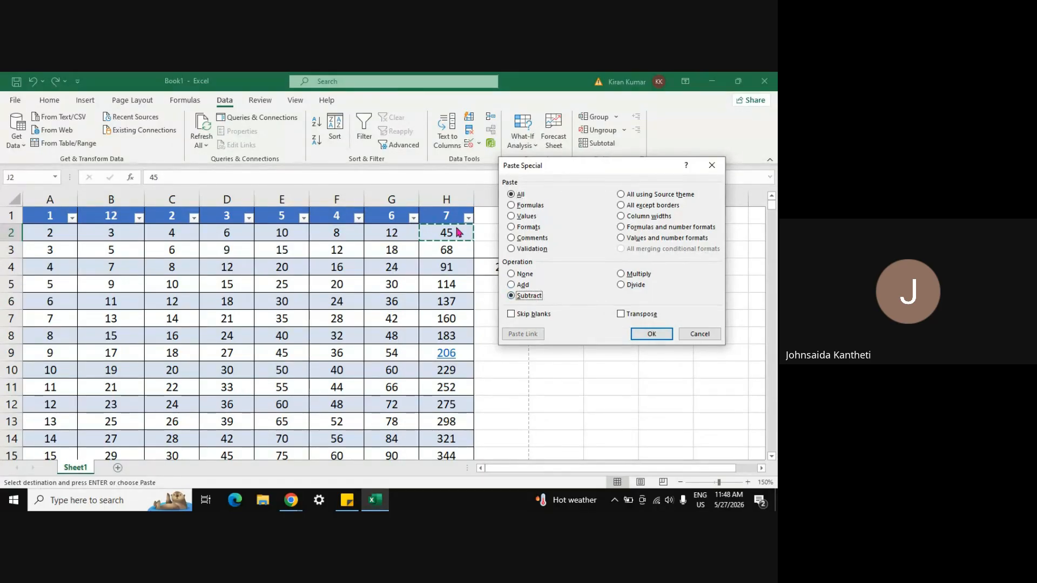
click(649, 335)
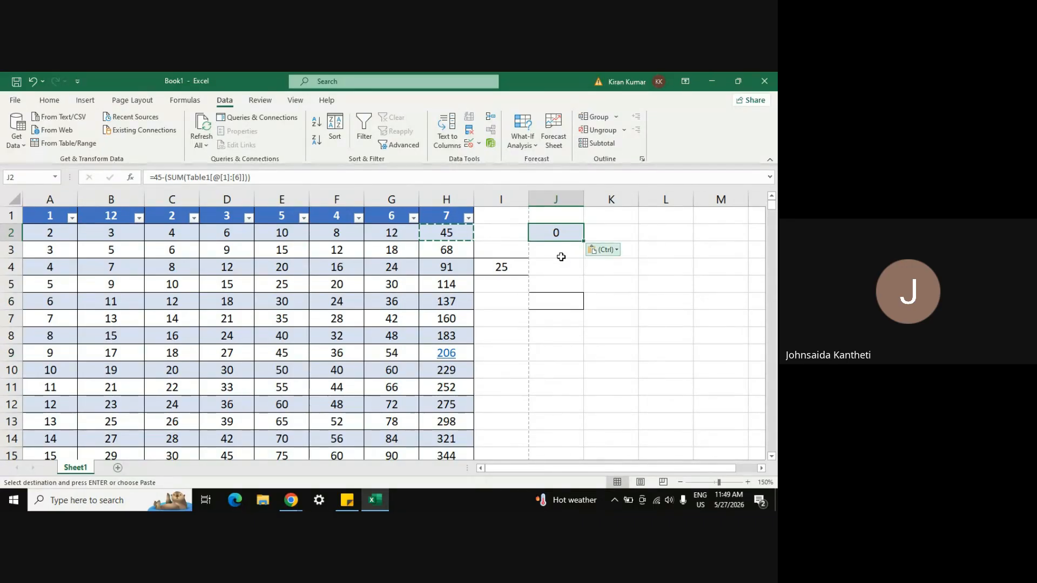
key(ctrl)
key(Escape)
key(ctrl+z)
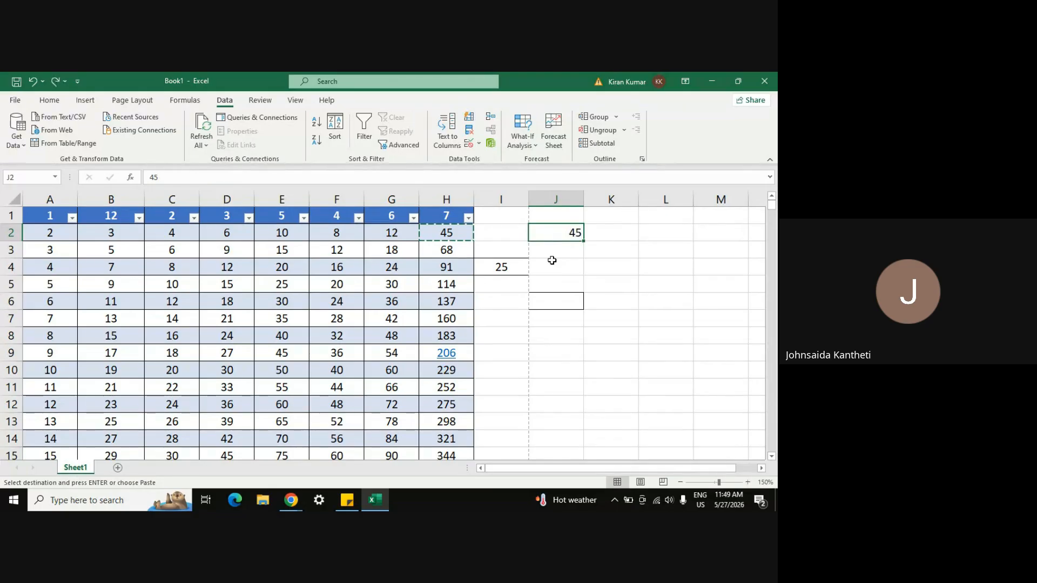
mouse_move(291, 500)
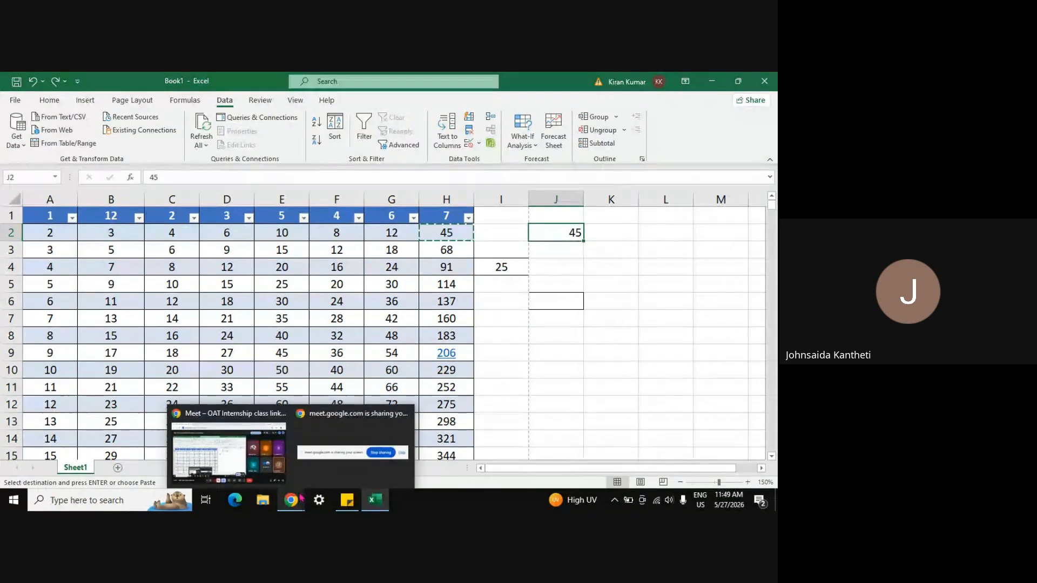
click(235, 446)
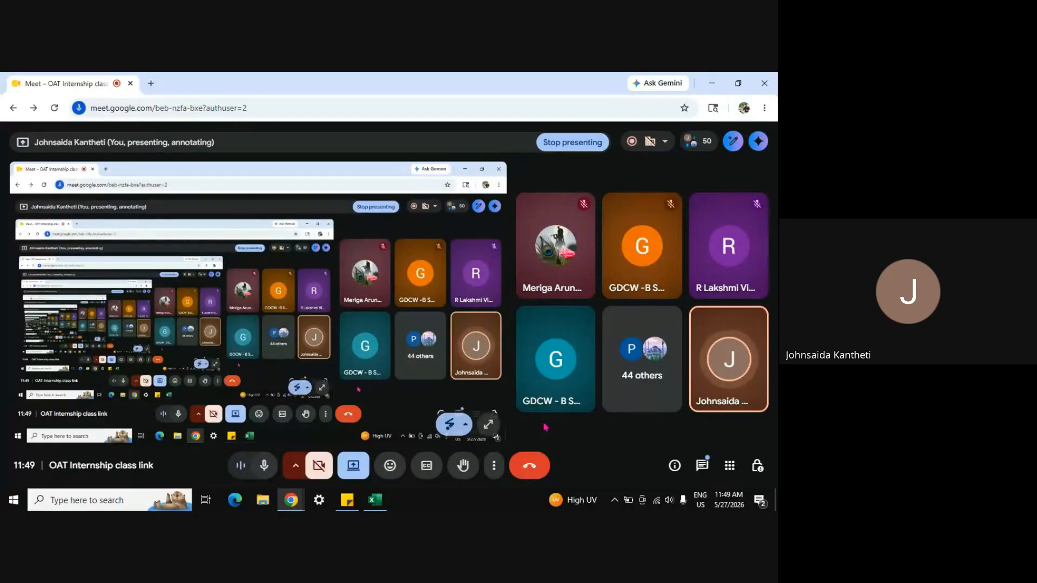
click(704, 467)
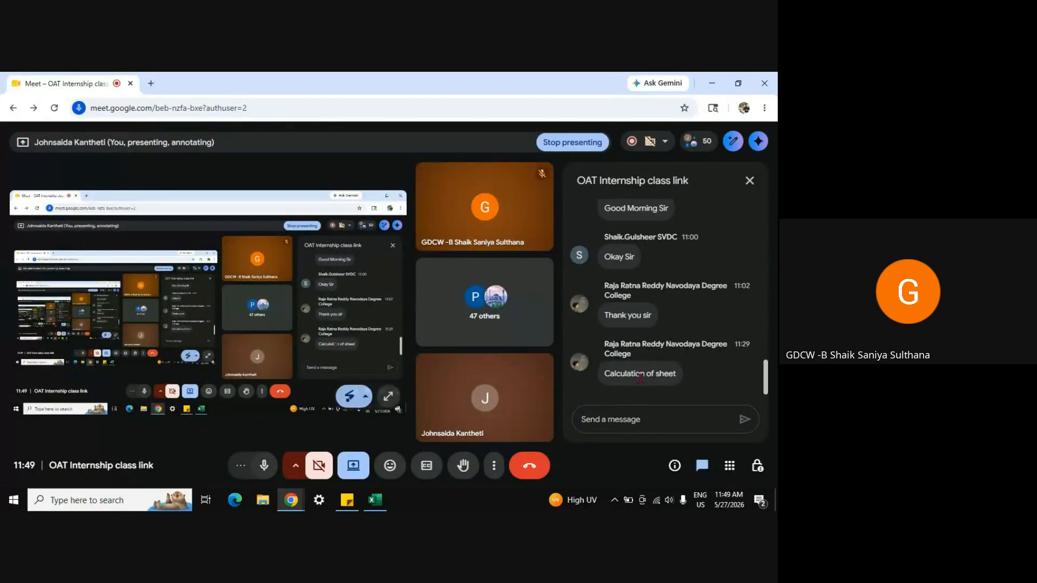
click(749, 180)
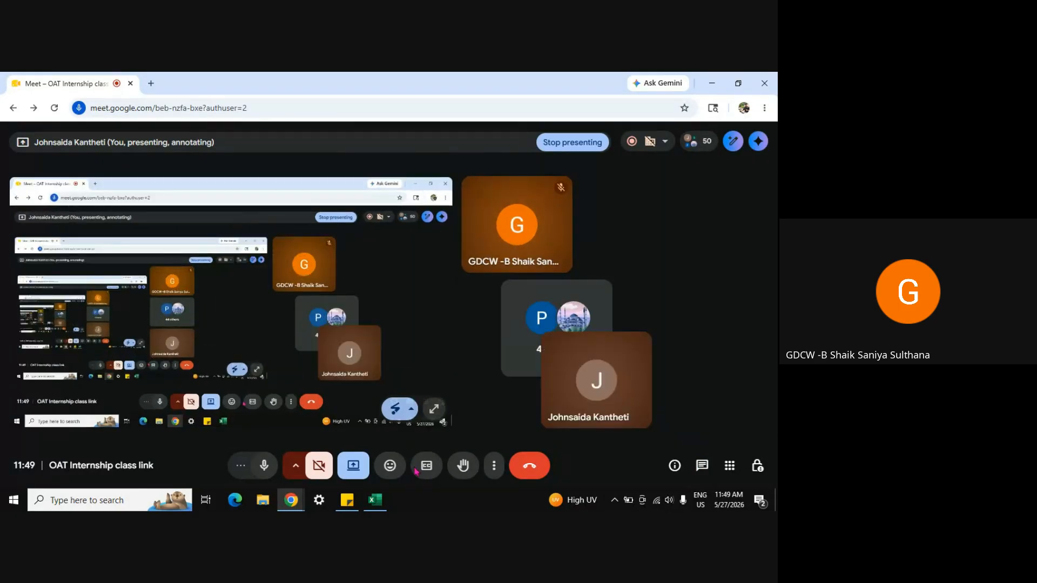
mouse_move(372, 505)
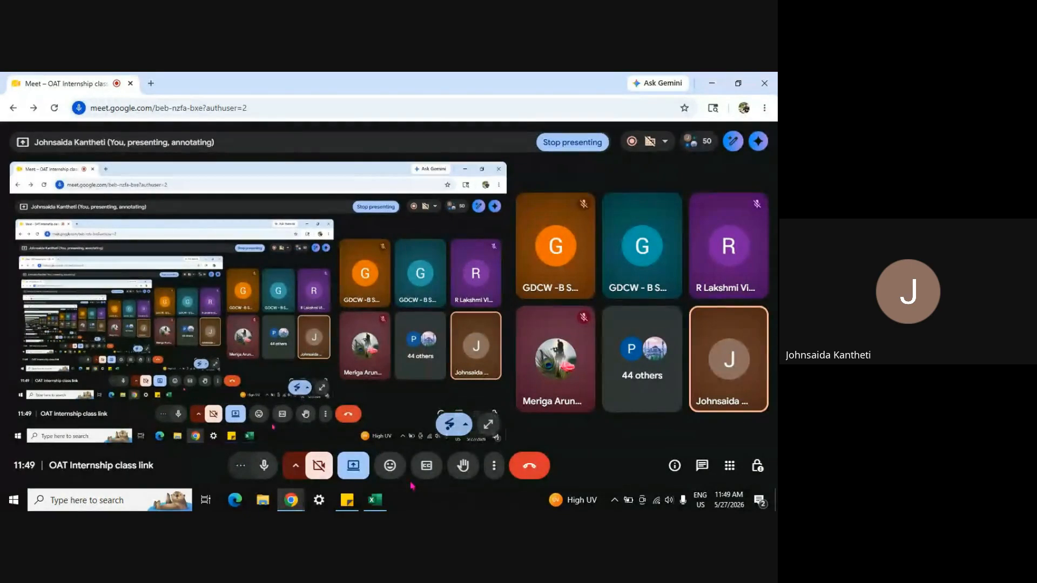
click(374, 499)
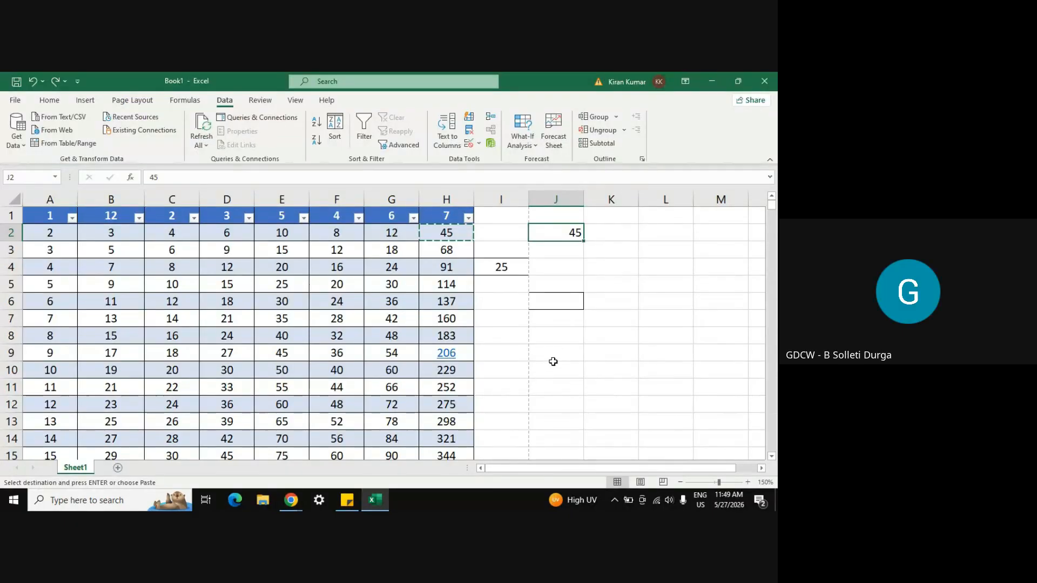
Step: Add a new worksheet, Sheet3, and enter 90 in cell A2
click(527, 342)
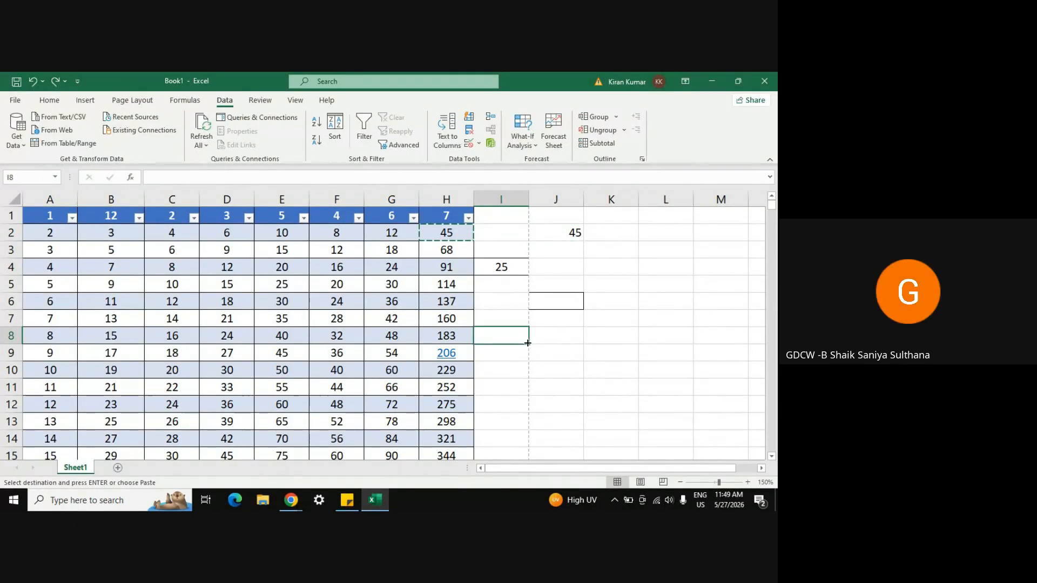
click(118, 468)
click(154, 241)
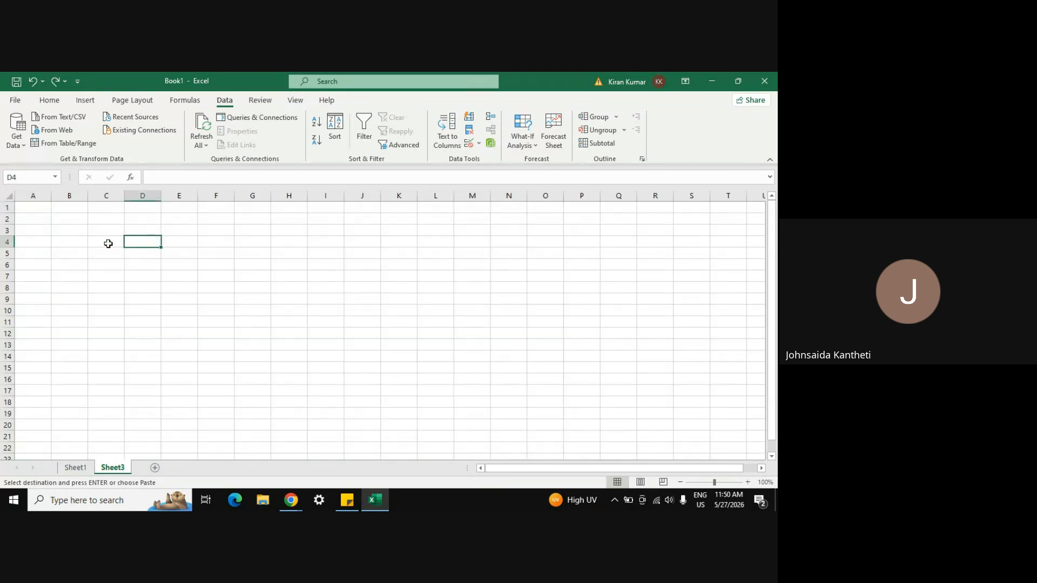
click(102, 238)
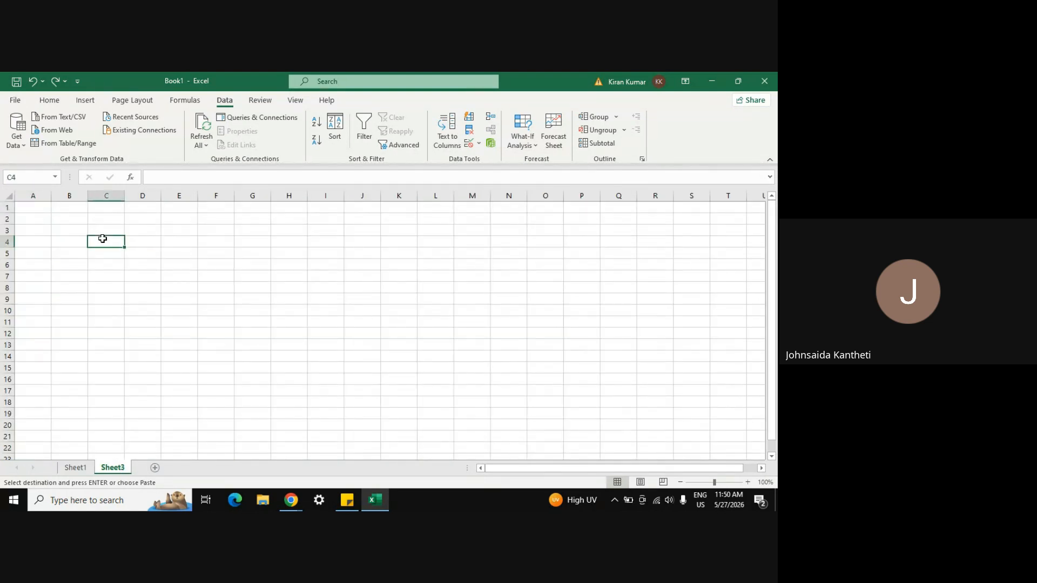
click(42, 222)
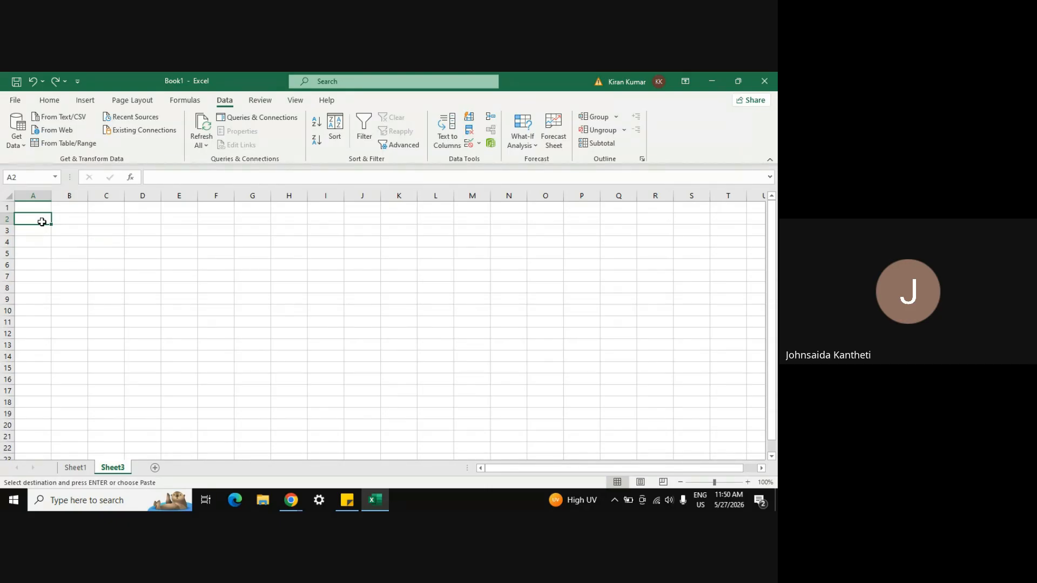
text(90)
key(Return)
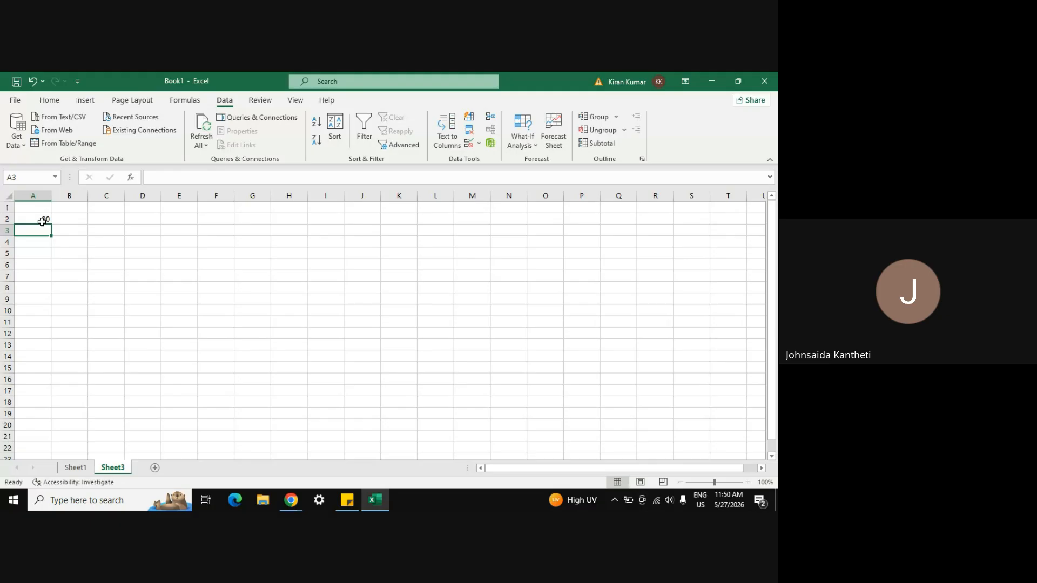
Step: Zoom in on the sheet and copy the 90 in cell A2
click(749, 483)
click(748, 483)
click(748, 482)
click(749, 482)
click(748, 483)
click(748, 482)
click(749, 482)
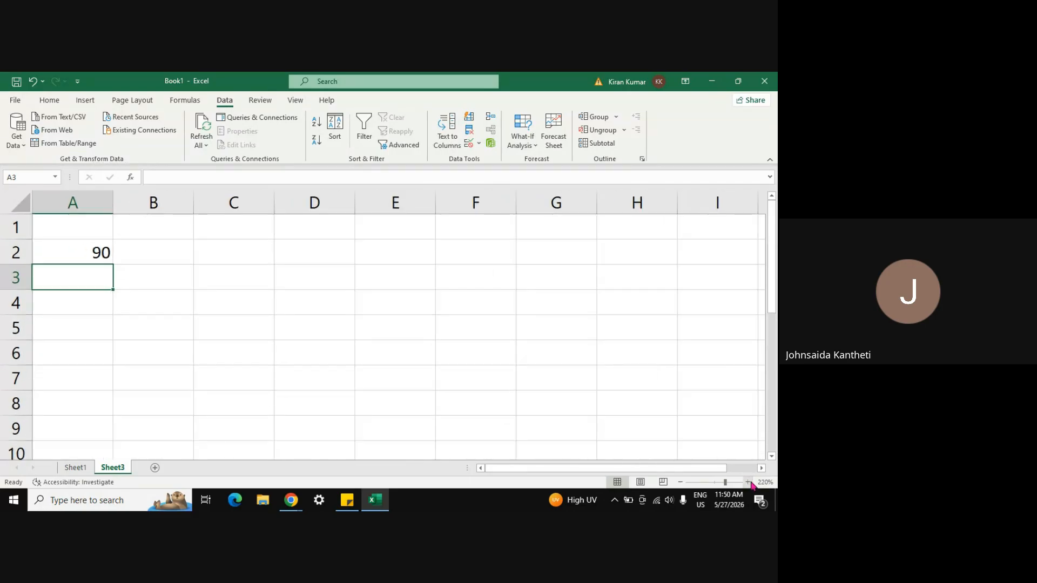
click(75, 250)
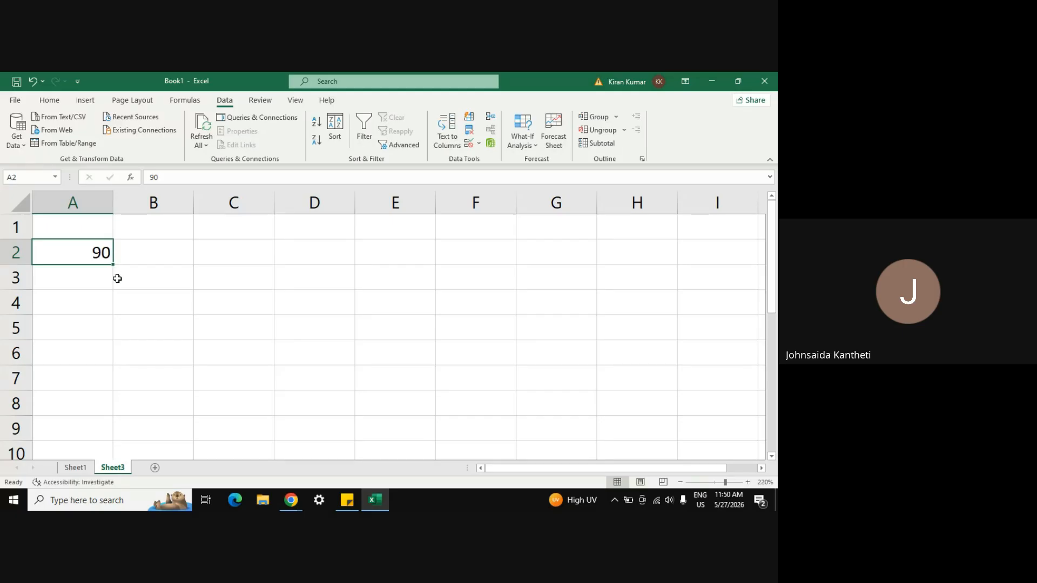
key(ctrl+c)
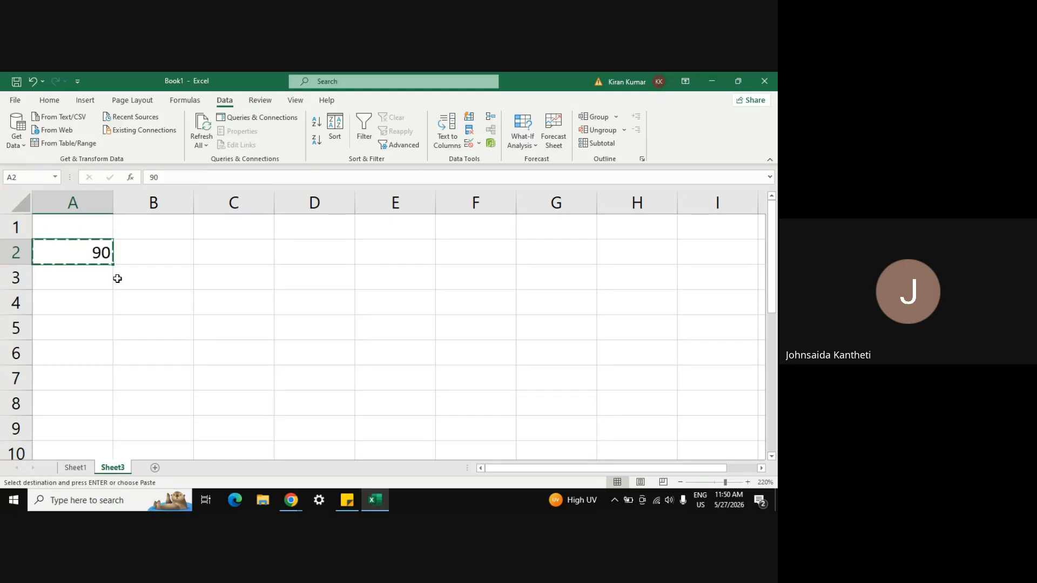
click(219, 256)
right_click(220, 258)
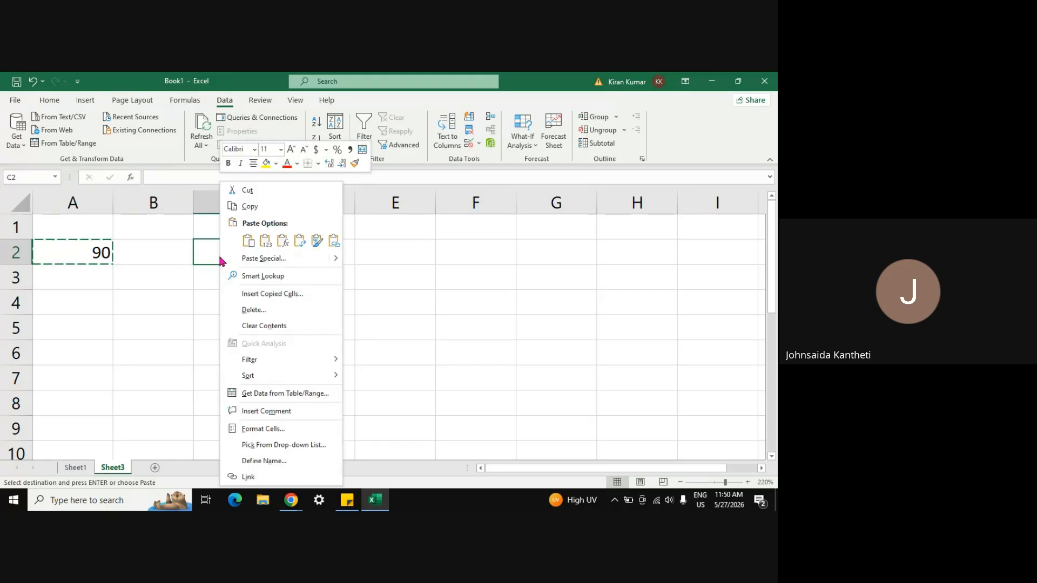
click(248, 243)
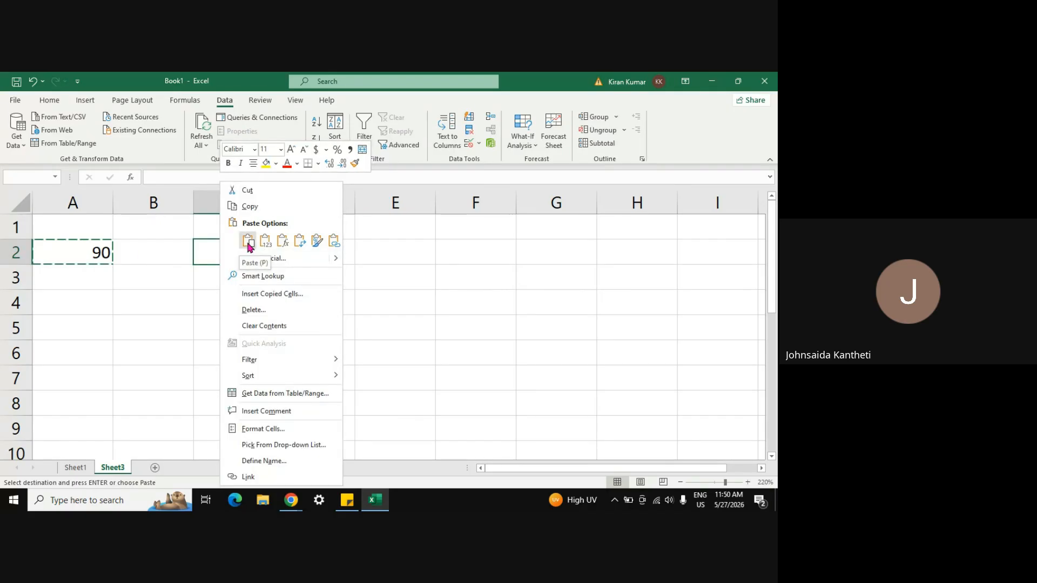
click(248, 243)
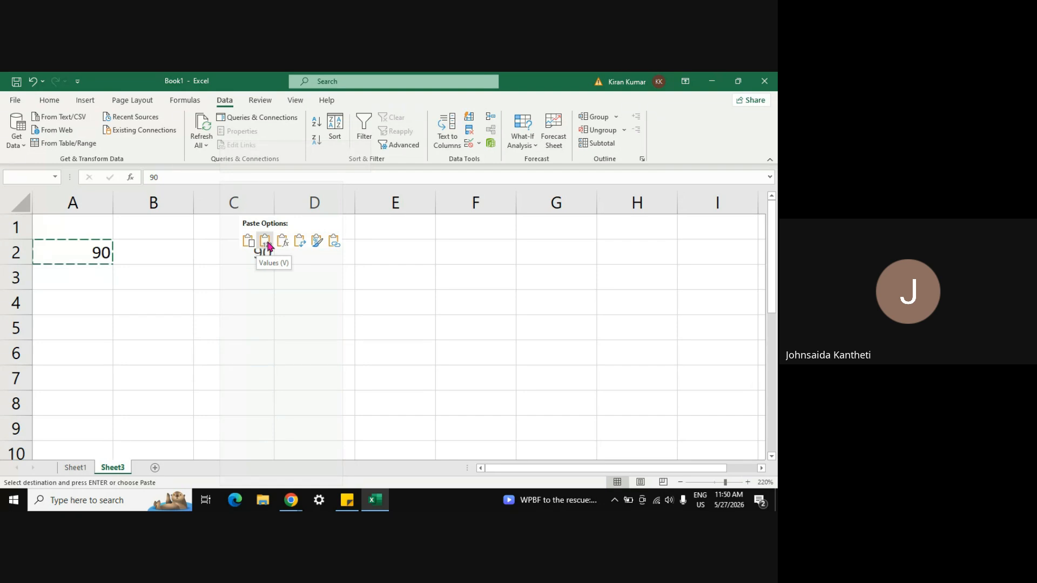
right_click(226, 254)
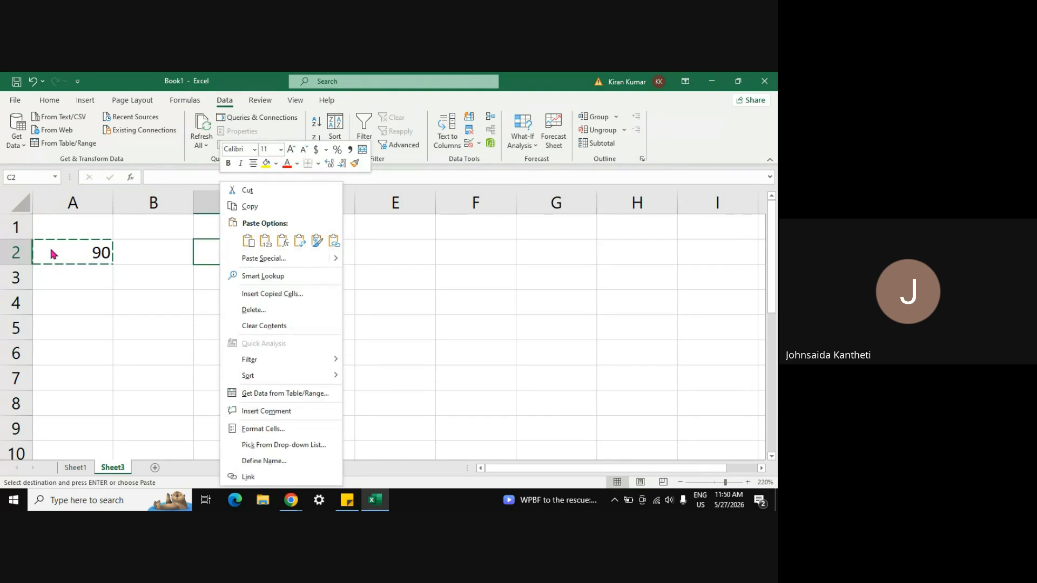
click(265, 241)
click(283, 241)
click(300, 243)
click(301, 242)
click(317, 240)
click(317, 242)
click(334, 241)
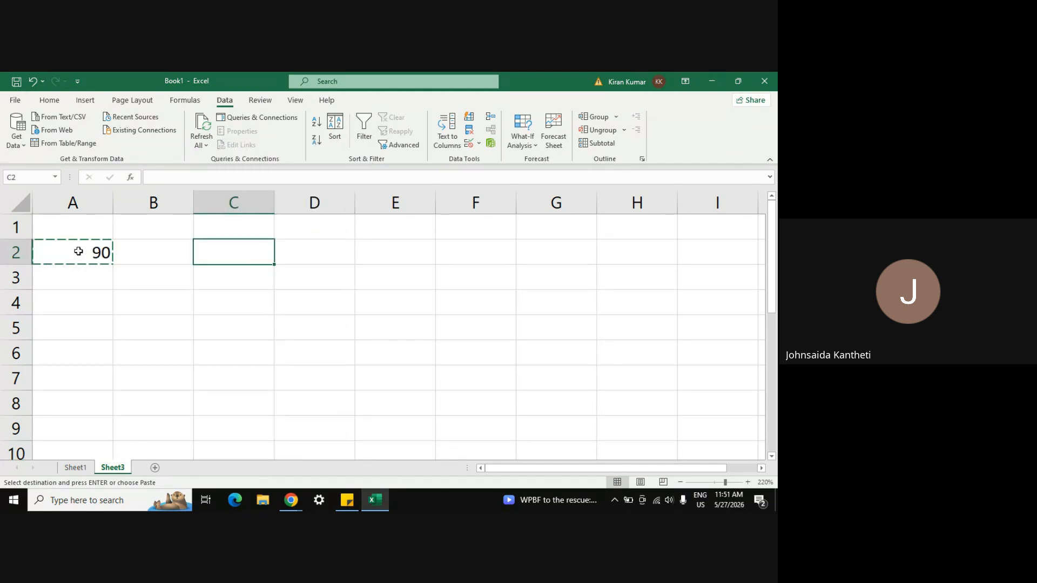
click(78, 251)
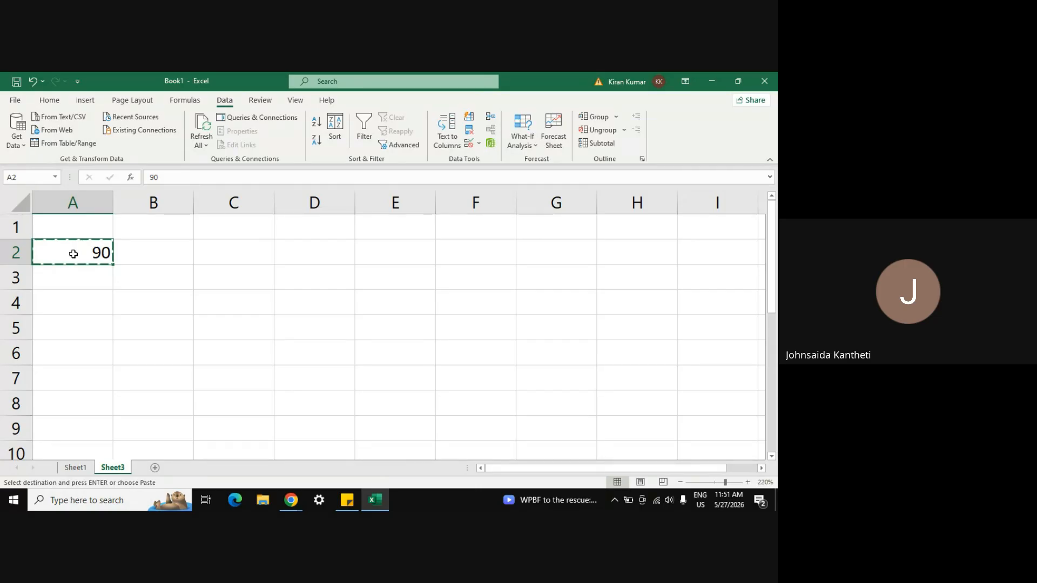
Step: Replace the typed 90 in A2 with the formula =45+45
double_click(74, 254)
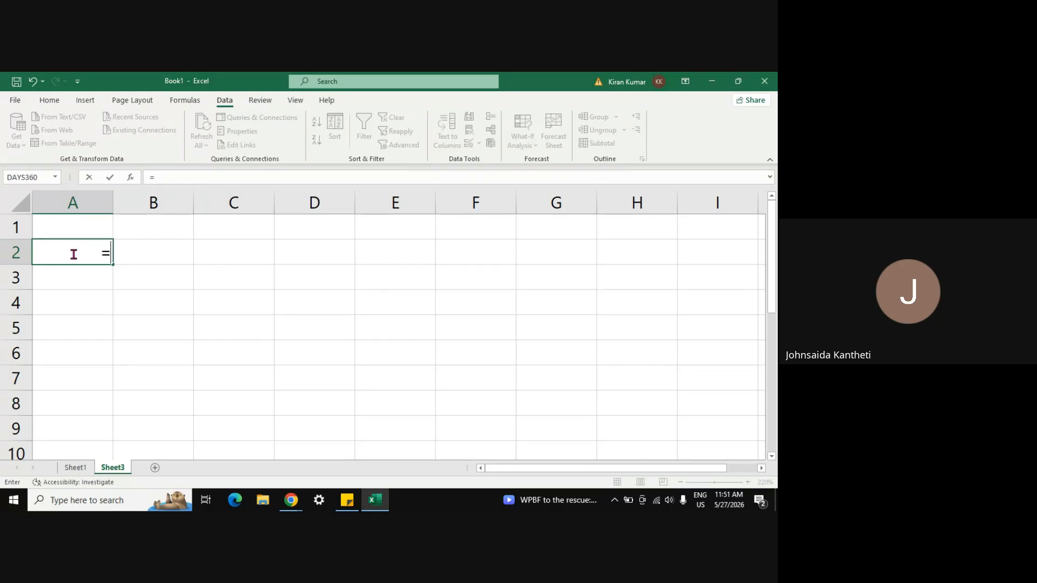
text(45+45)
key(Return)
click(86, 250)
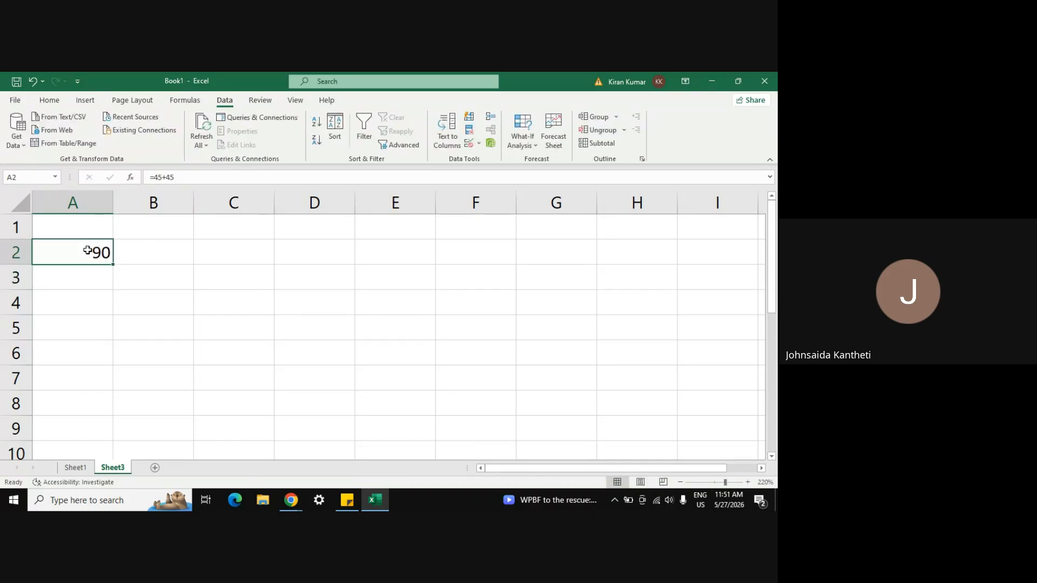
Step: Give cell A2 a gold fill, red font colour and centred alignment
click(59, 98)
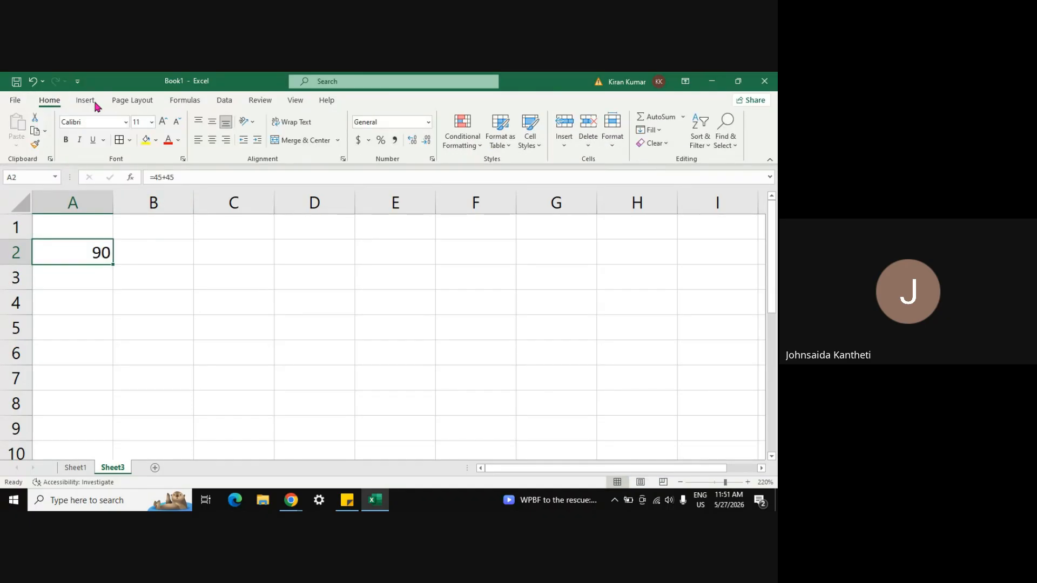
click(155, 142)
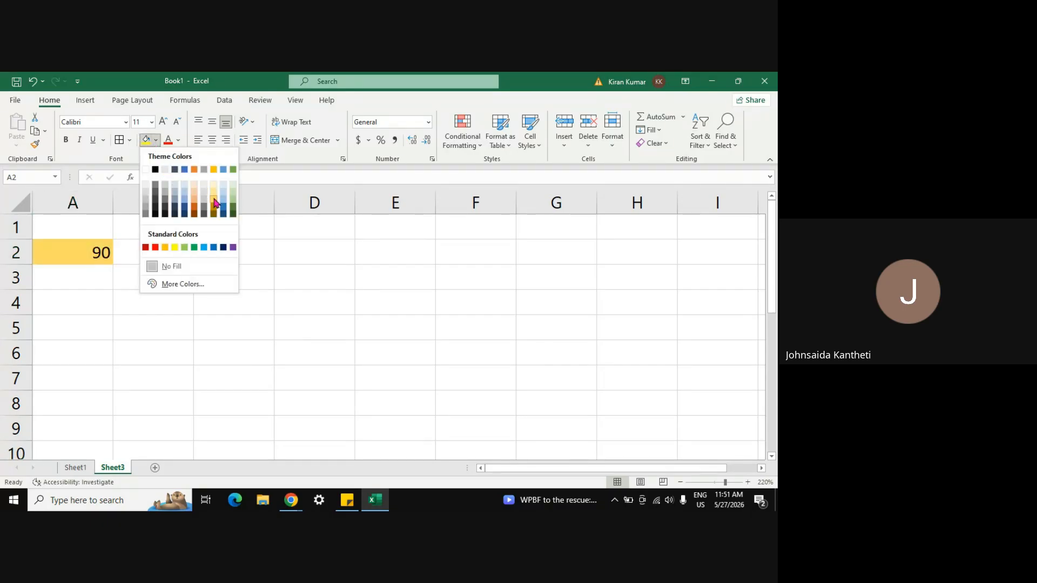
click(215, 203)
click(167, 140)
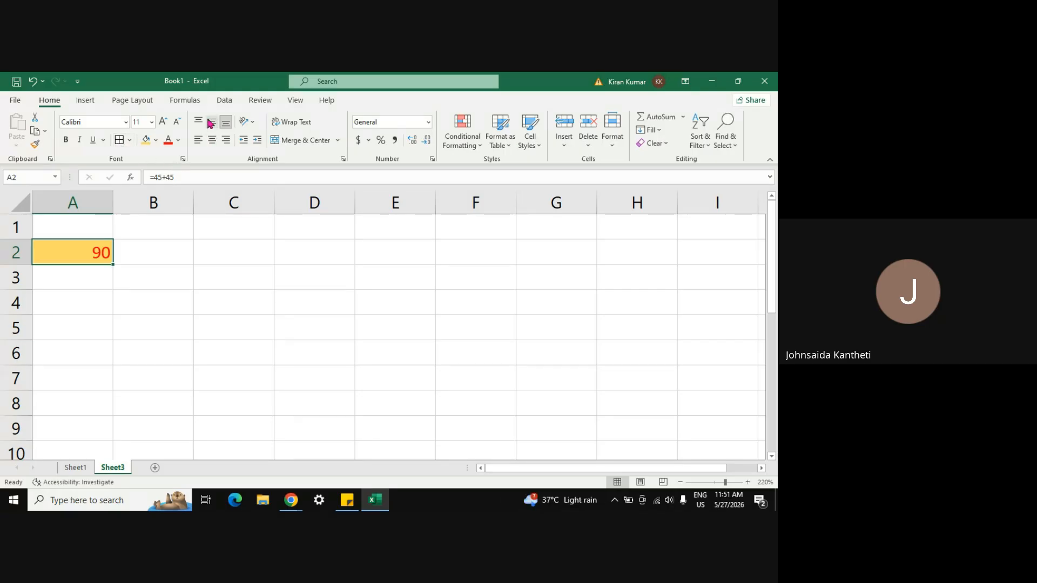
click(212, 141)
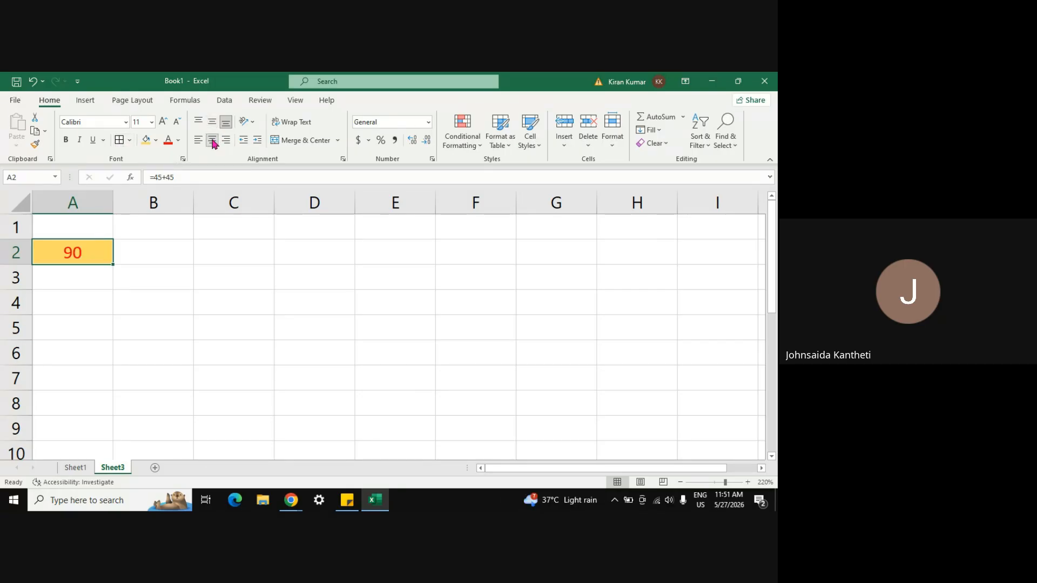
Step: Make A2's 90 size 12, bold, italic, in the Arial Black font
click(163, 123)
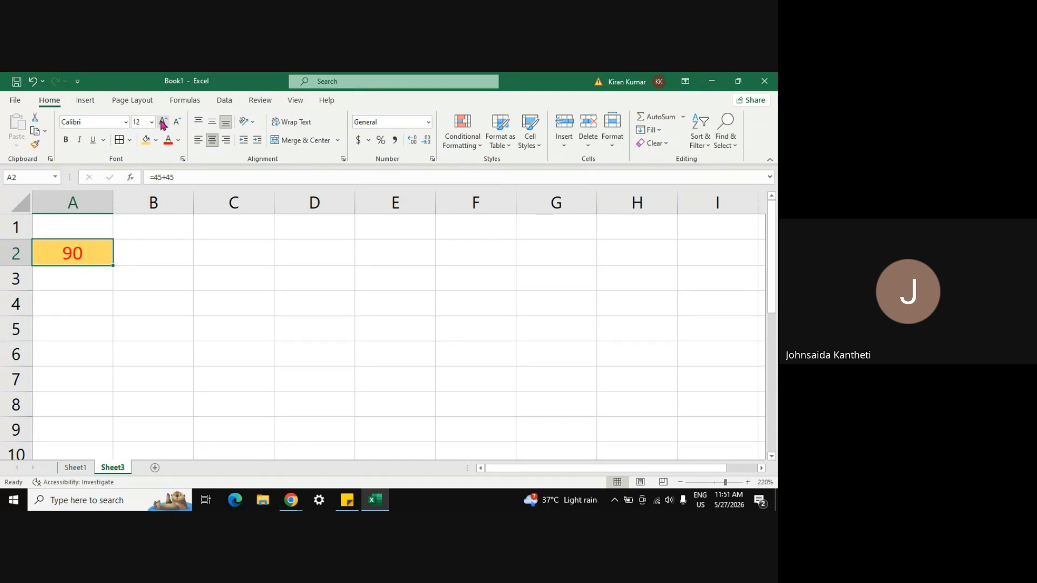
click(65, 139)
click(80, 141)
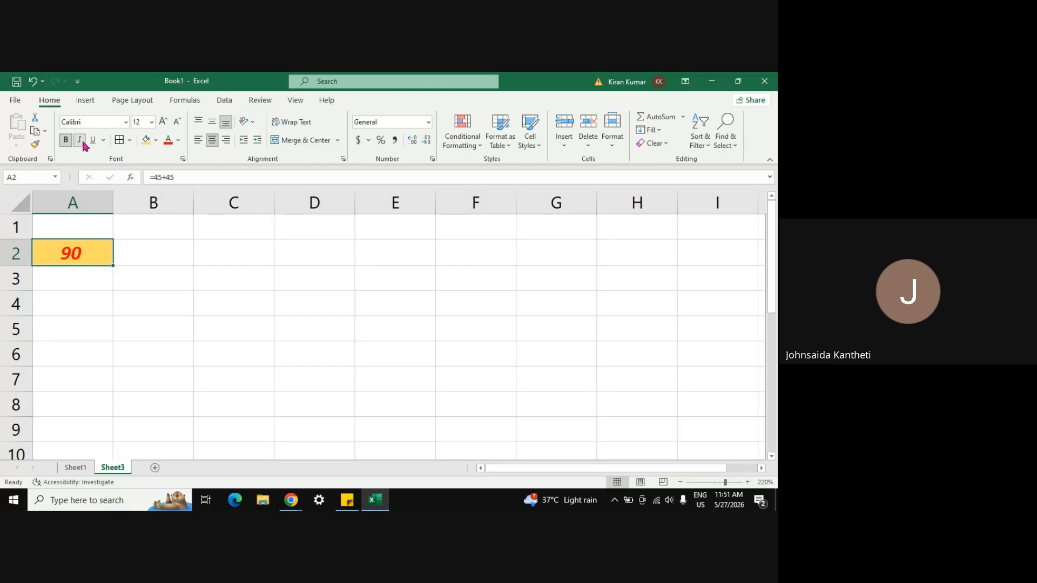
click(125, 124)
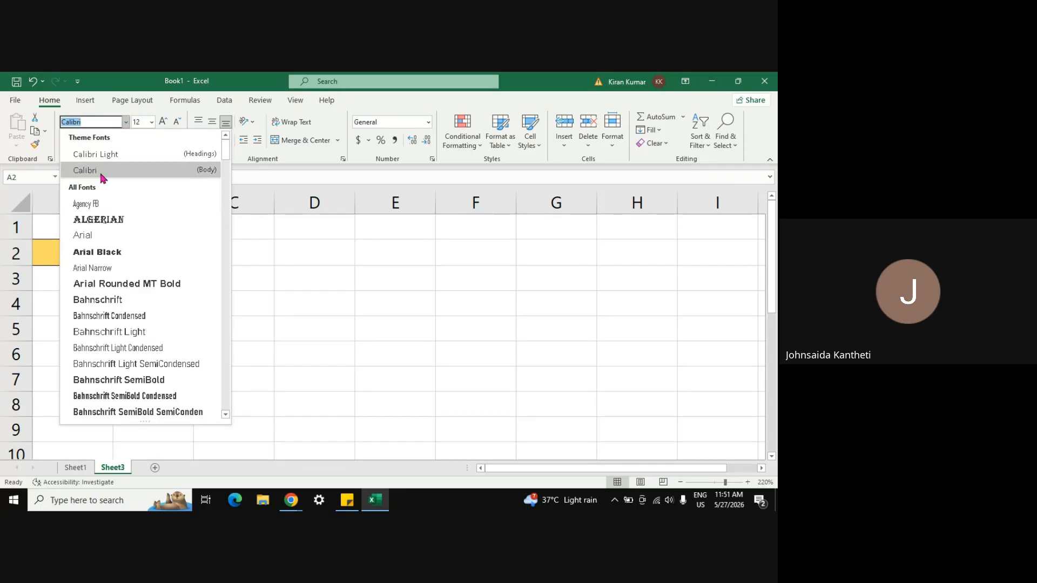
click(107, 253)
click(187, 313)
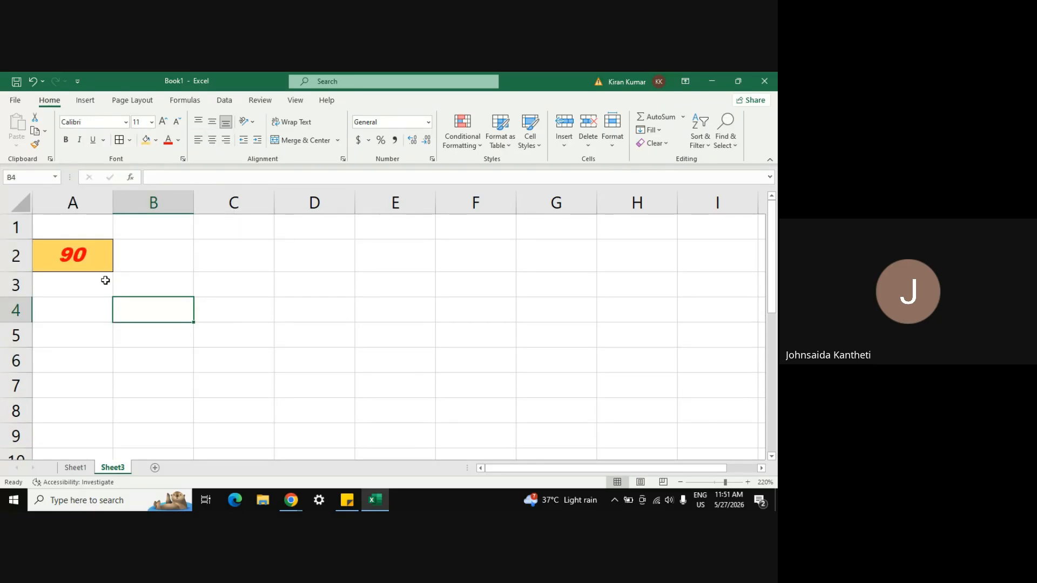
click(82, 264)
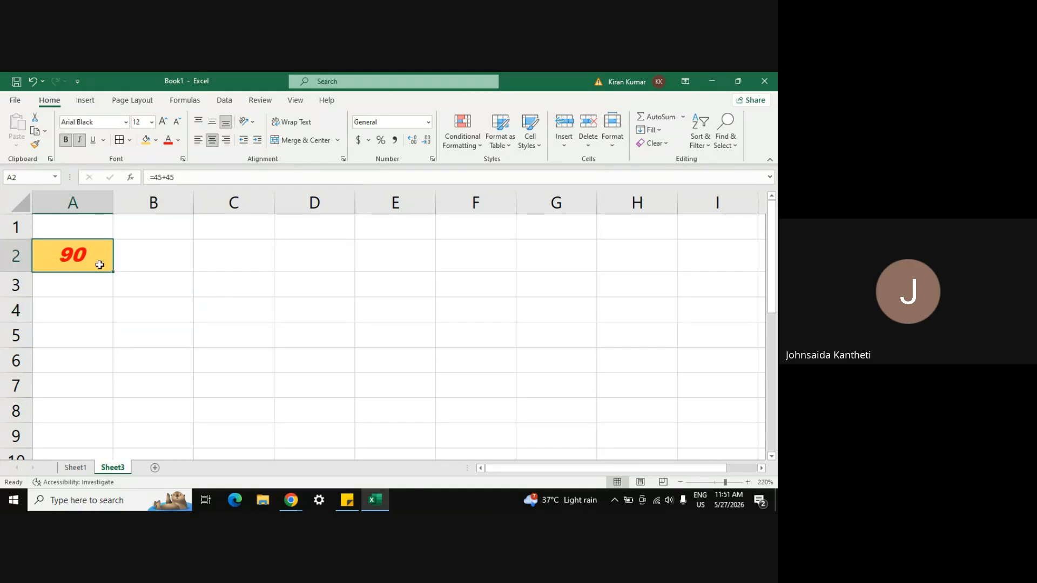
click(217, 256)
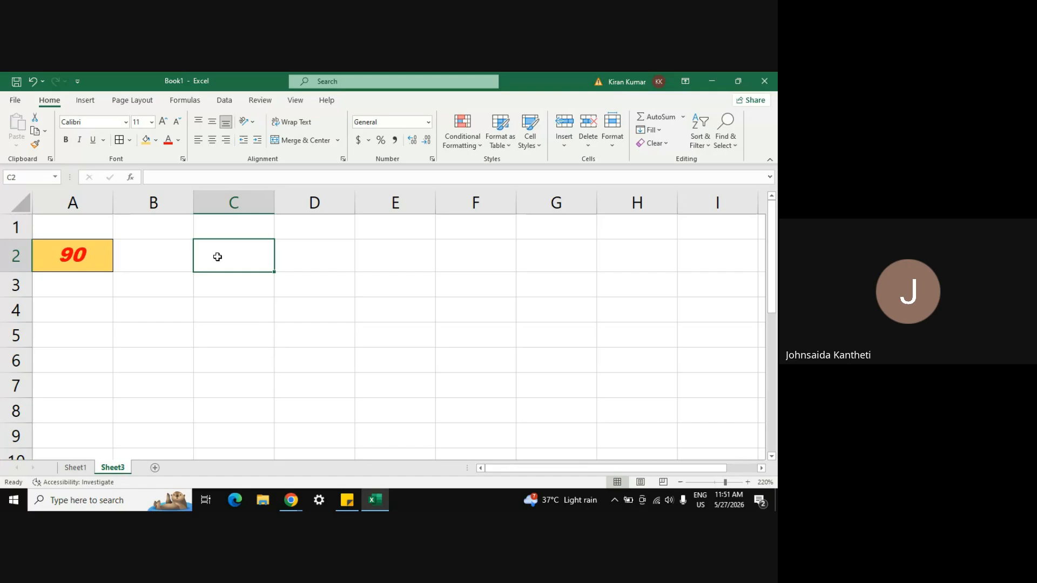
Step: Copy A2 and paste it with formula and formatting into C2
click(43, 265)
key(ctrl+c)
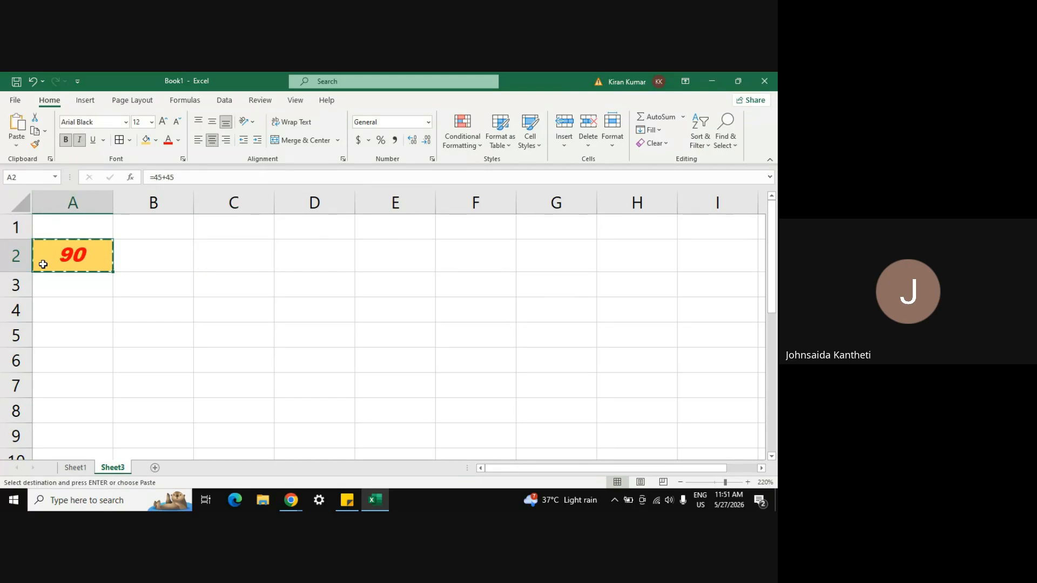
click(226, 260)
right_click(226, 259)
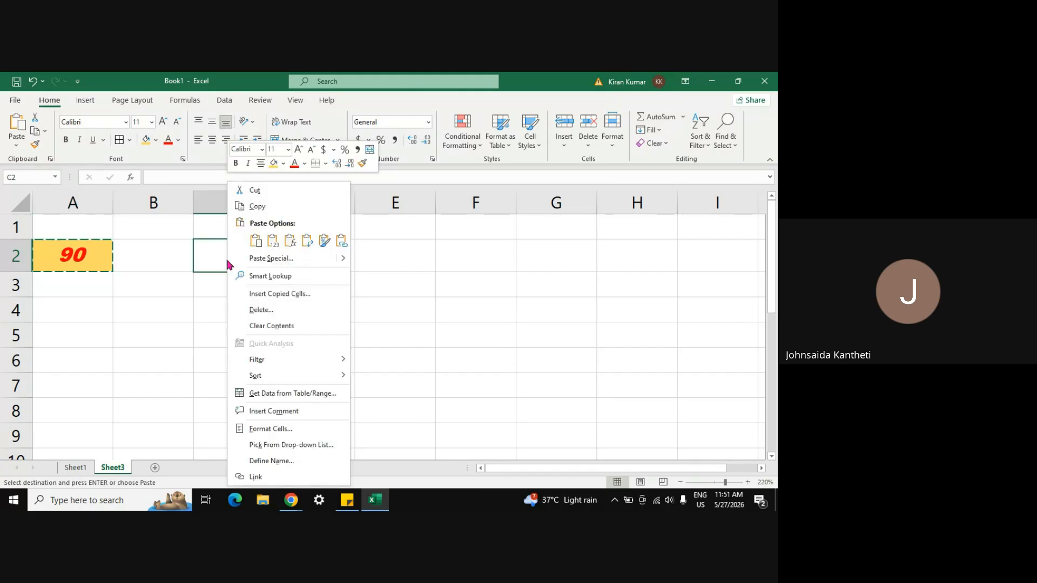
click(258, 247)
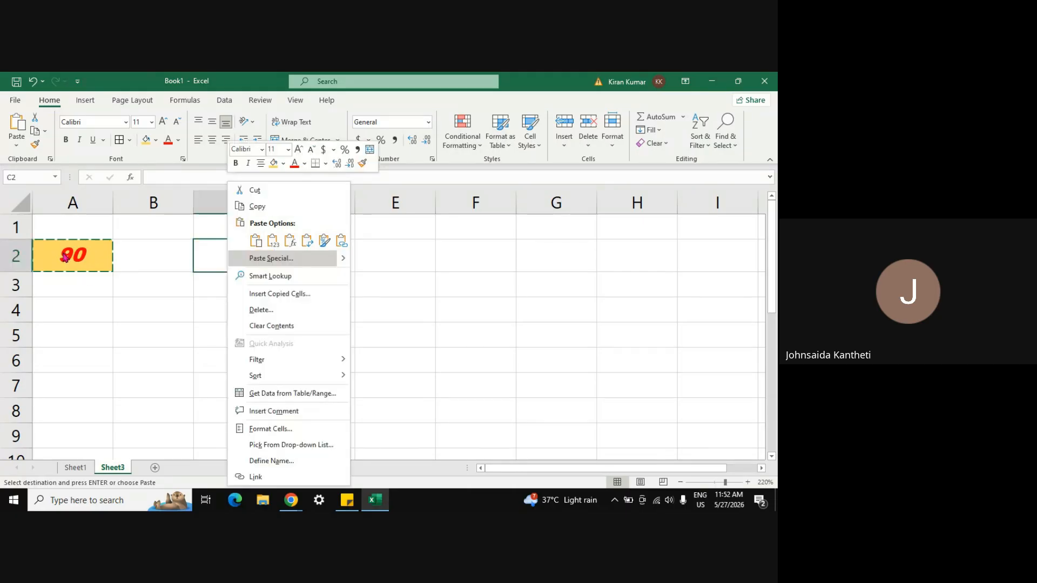
click(256, 246)
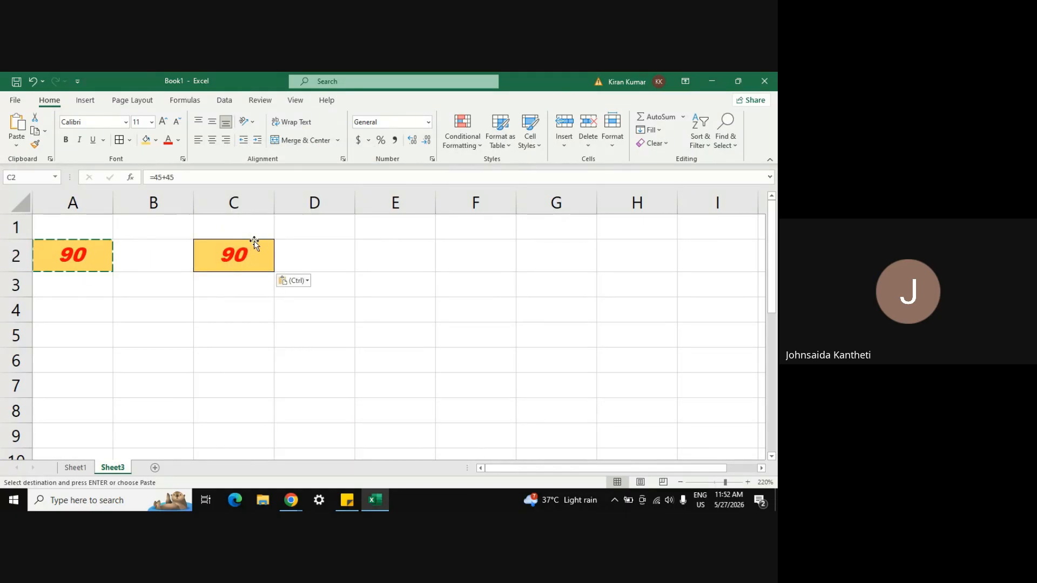
Step: Paste only the value 90 into C3 and only the formula =45+45 into C4
click(204, 289)
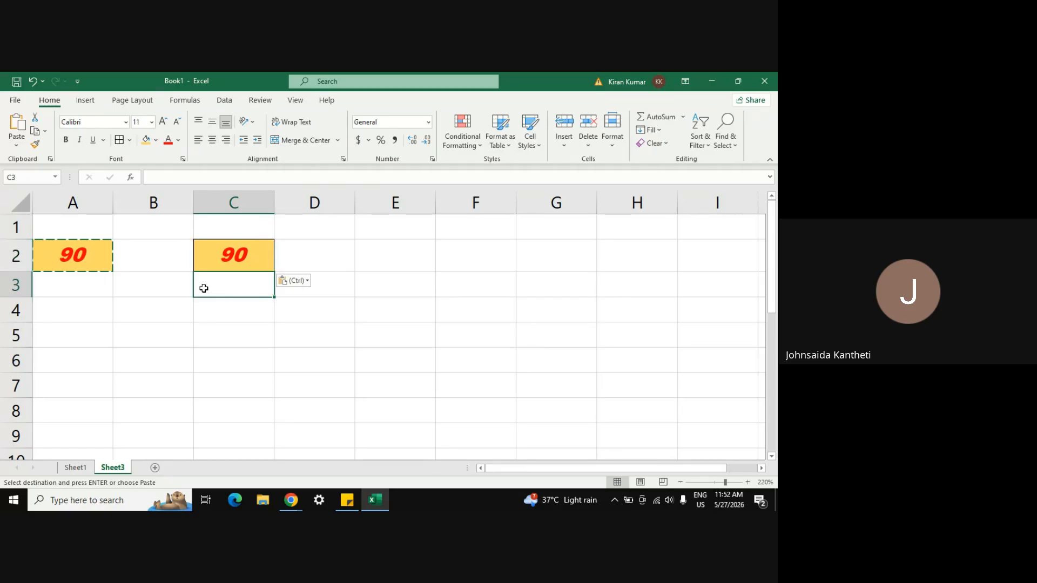
right_click(203, 288)
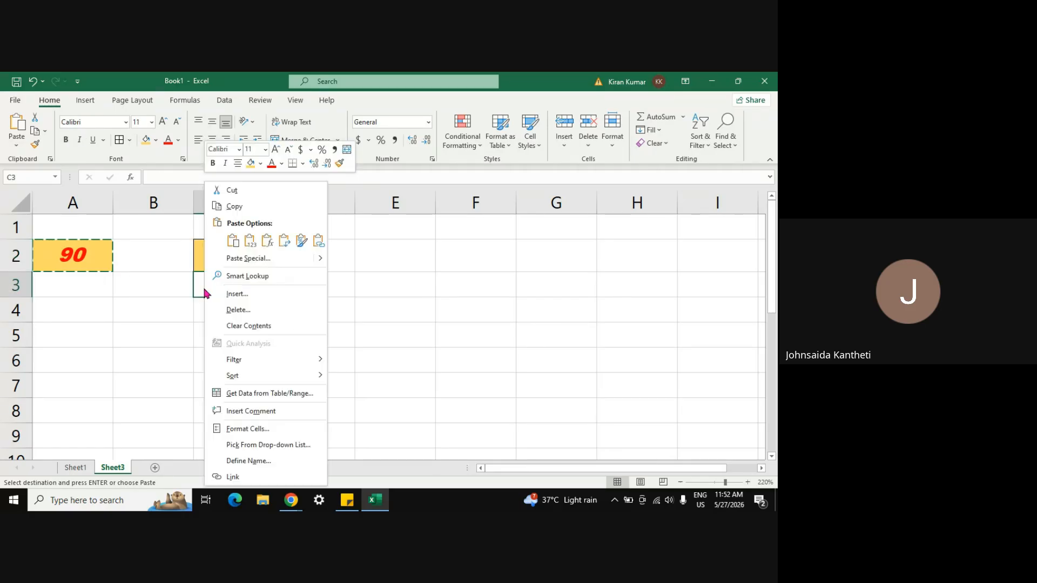
click(250, 242)
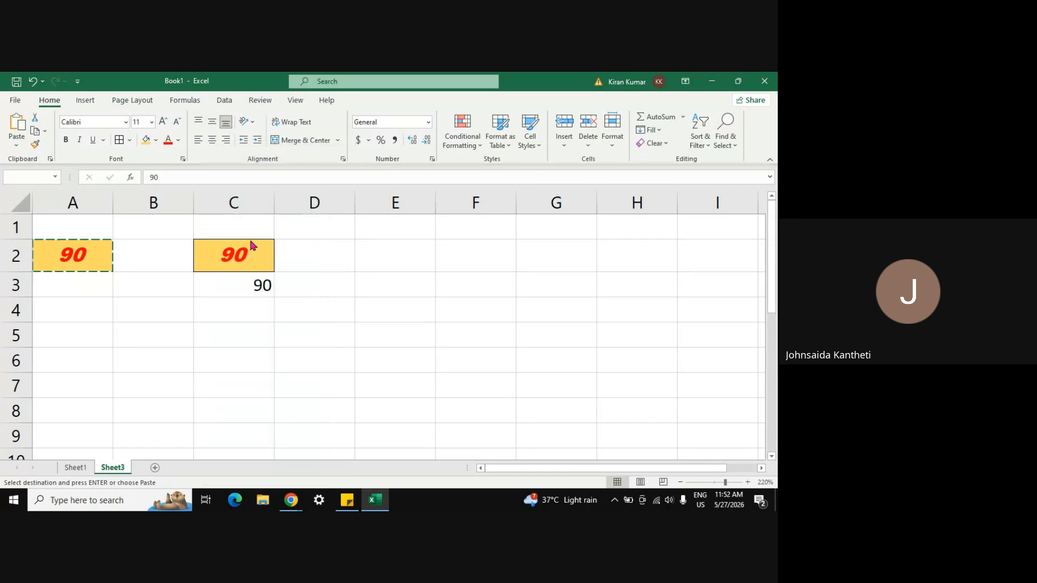
click(231, 316)
right_click(231, 316)
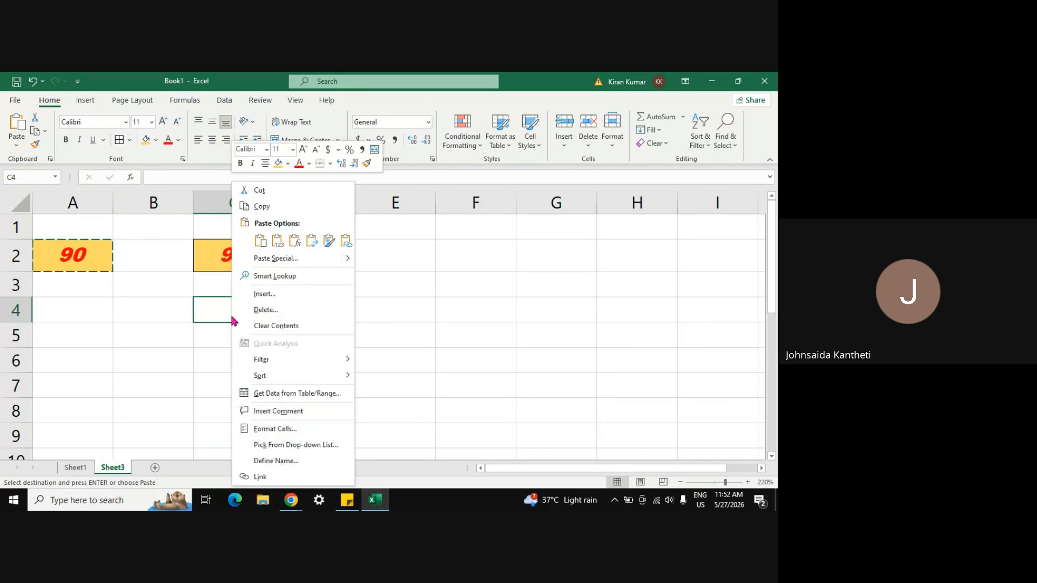
click(294, 242)
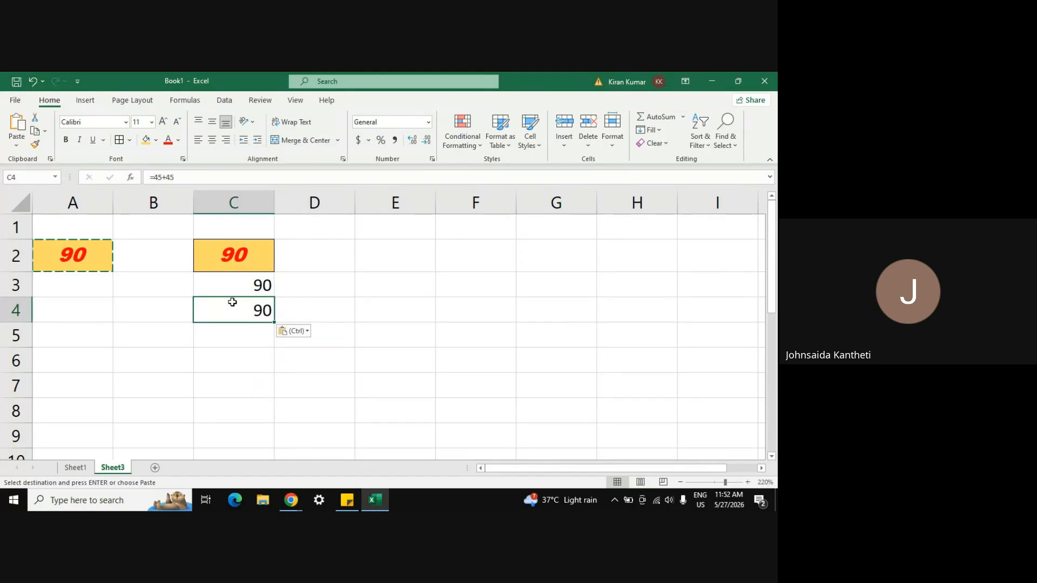
Step: Check the pasted contents of C2, C3 and C4
click(225, 260)
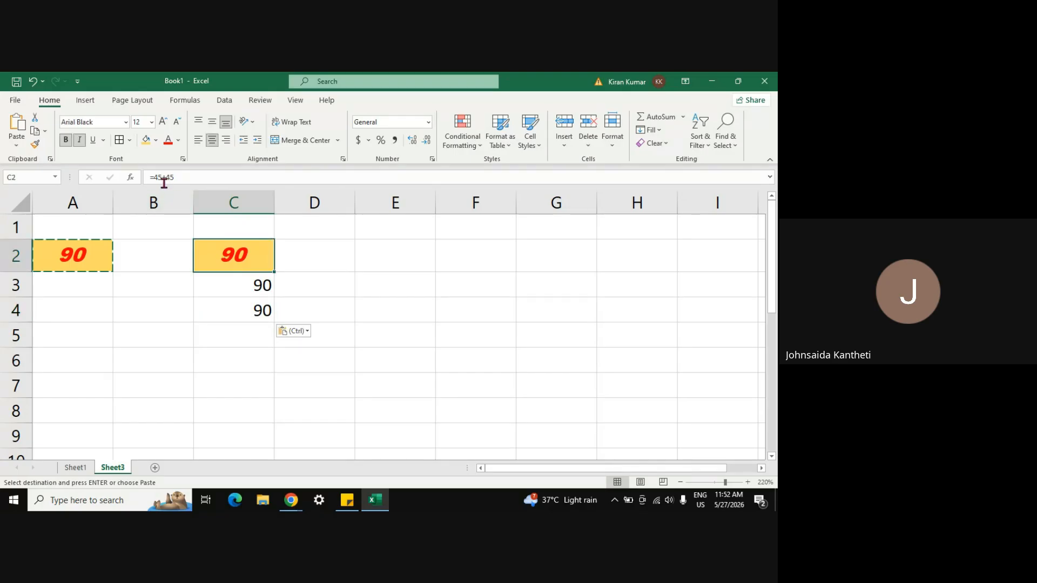
click(230, 283)
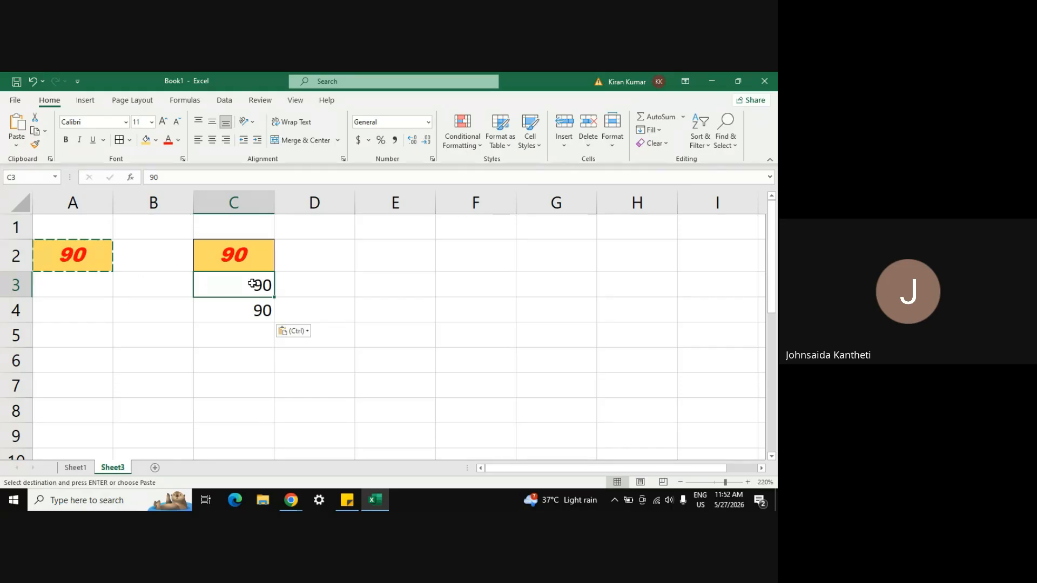
click(237, 309)
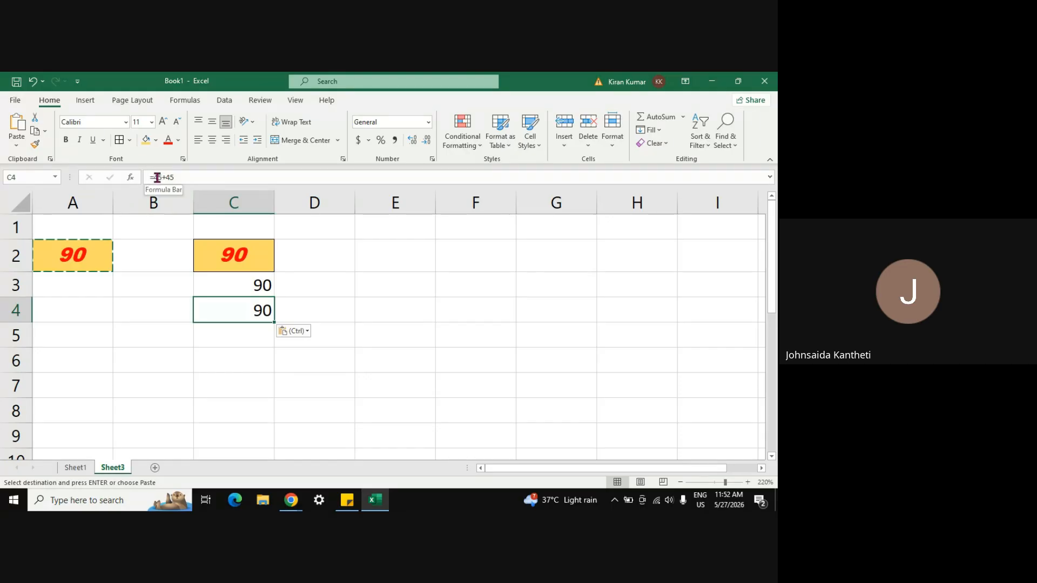
click(250, 334)
Step: Paste another formatted copy of A2 into C5 and only its gold formatting into C6
right_click(250, 334)
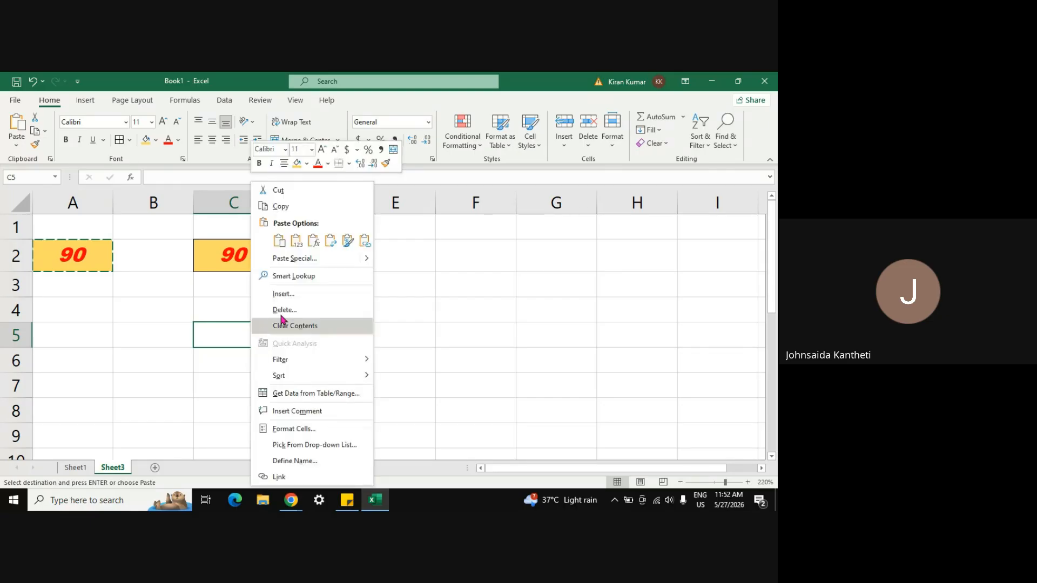
click(331, 242)
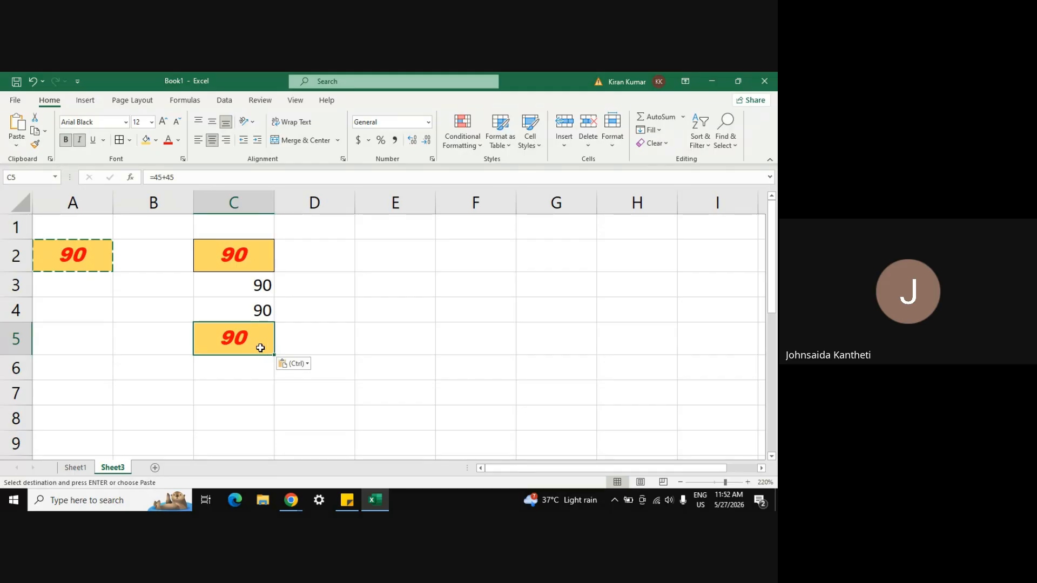
click(243, 373)
right_click(242, 373)
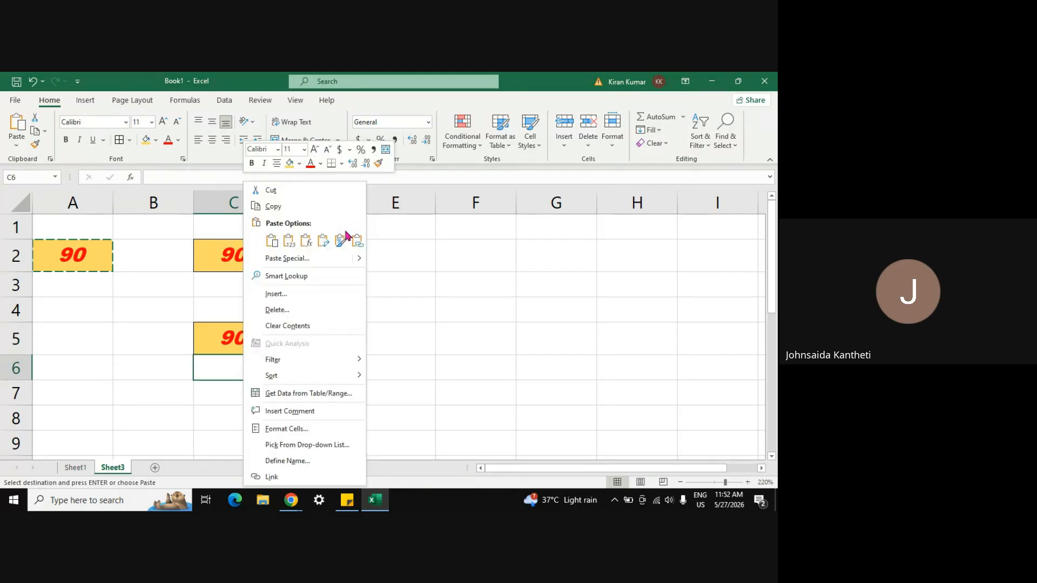
click(341, 241)
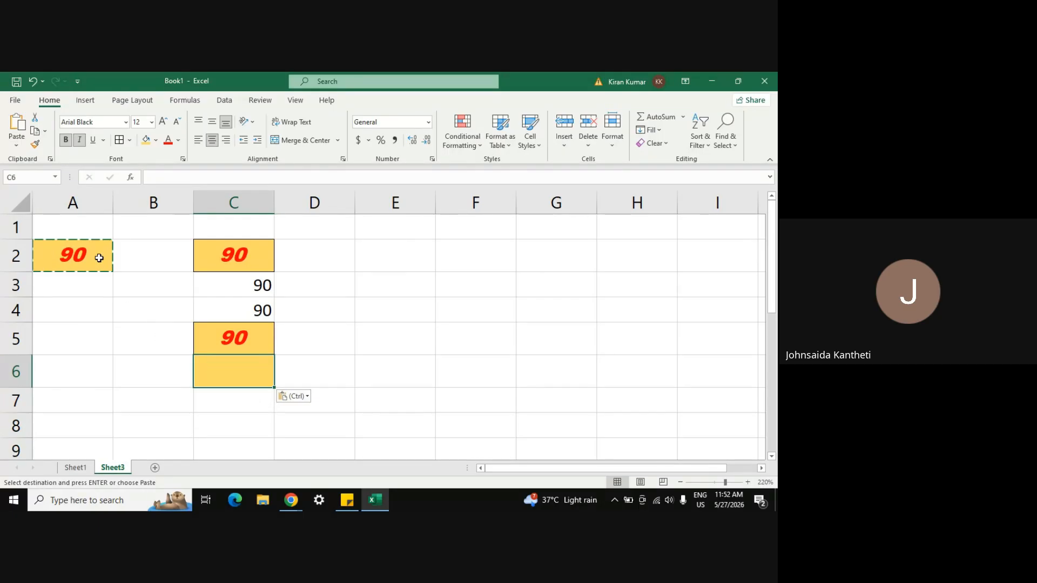
click(359, 371)
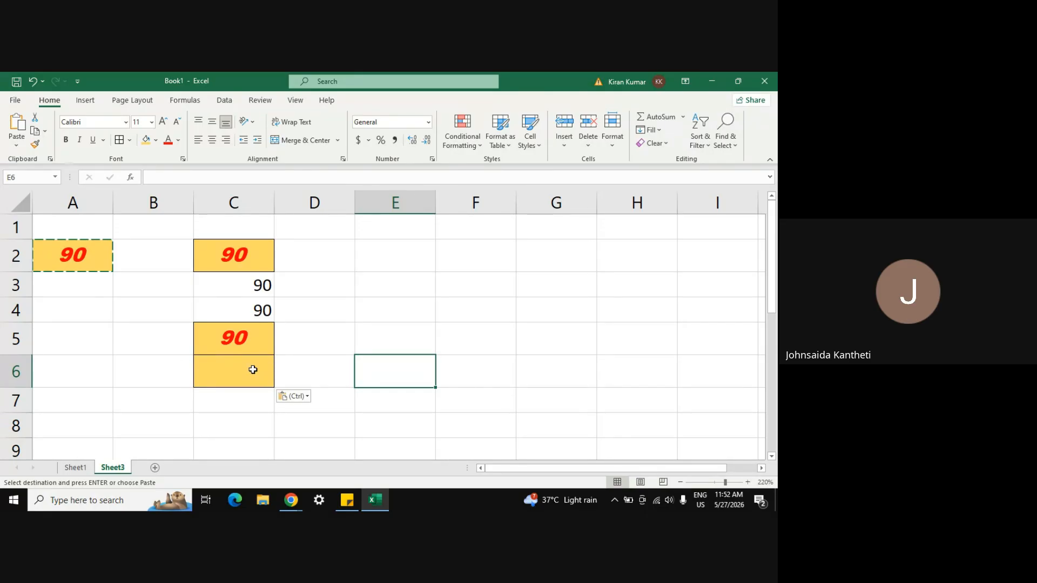
Step: Paste a live link to A2 into C7, showing a plain 90
click(241, 403)
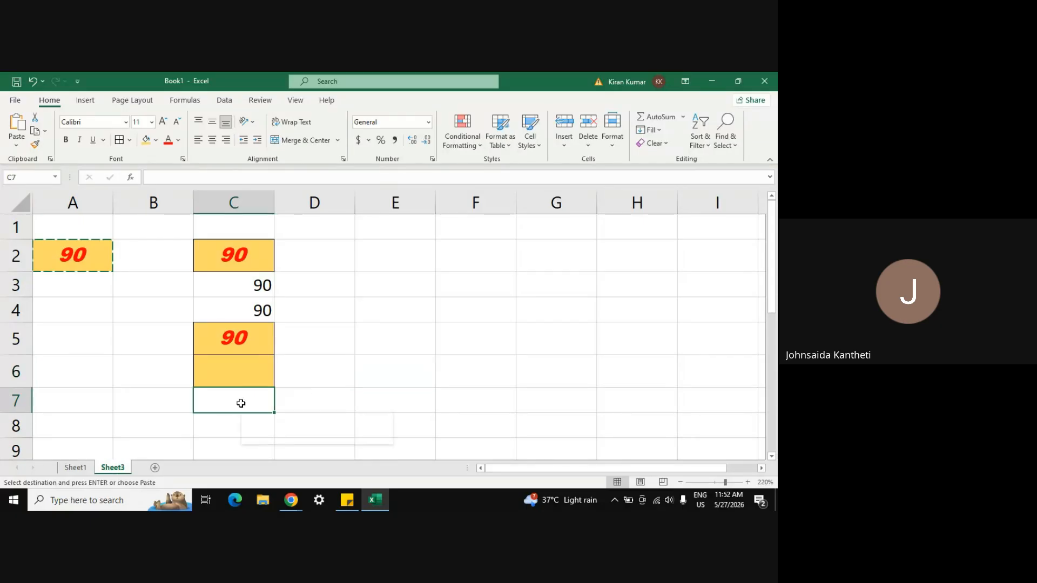
right_click(241, 402)
click(355, 158)
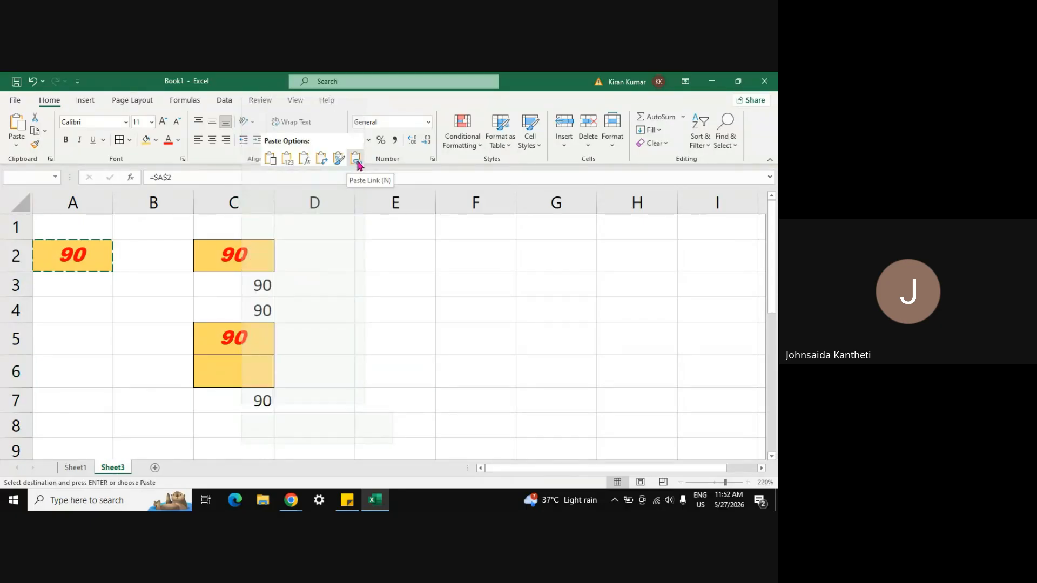
click(381, 335)
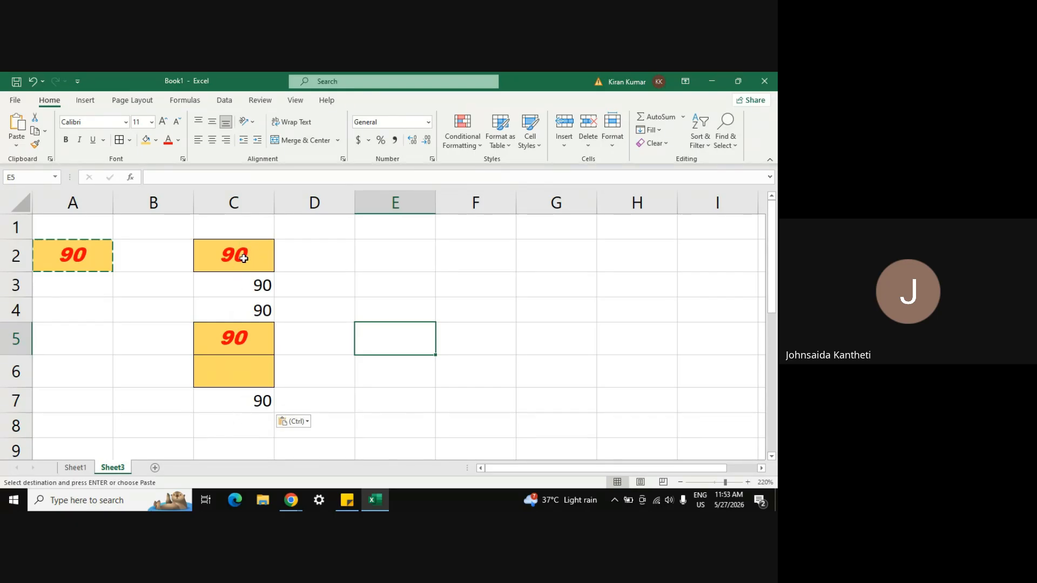
mouse_move(296, 506)
right_click(329, 257)
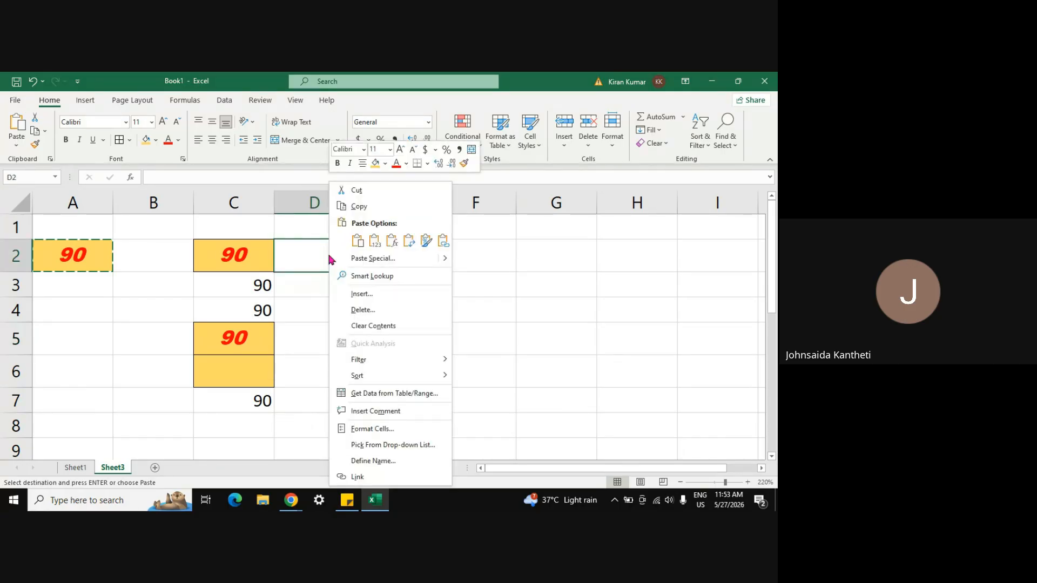
click(370, 259)
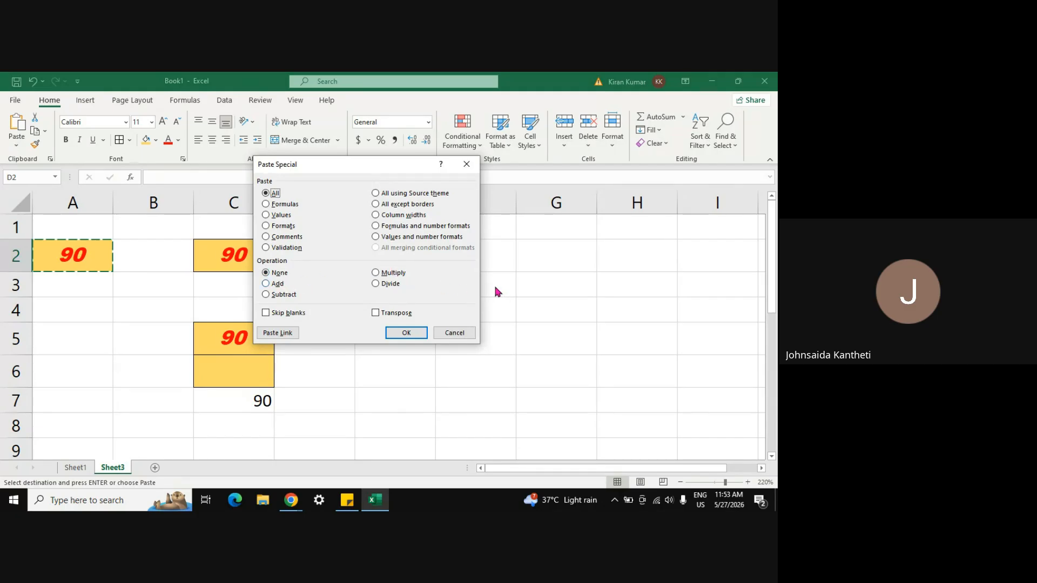
key(Escape)
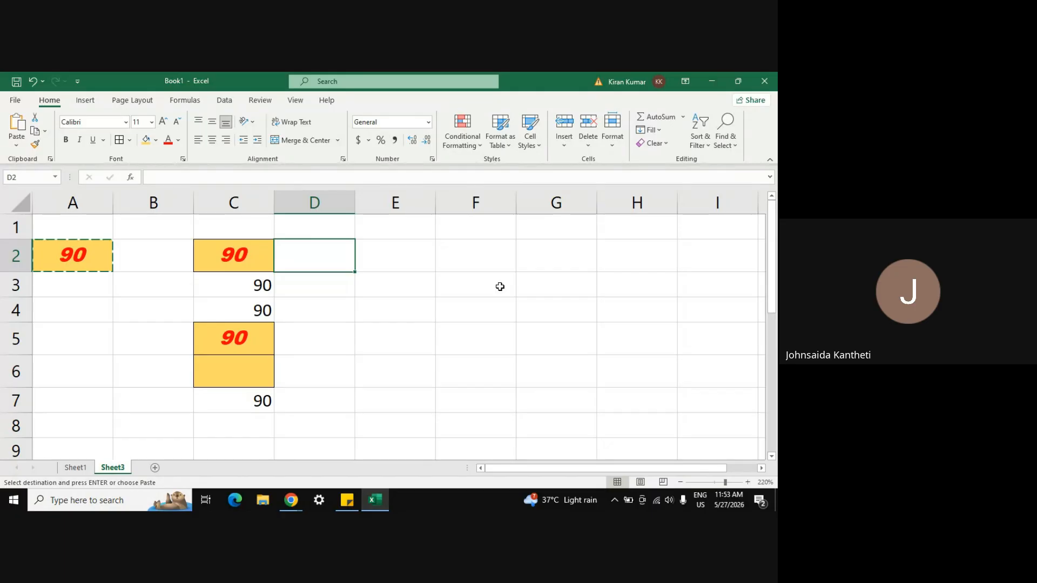
click(344, 351)
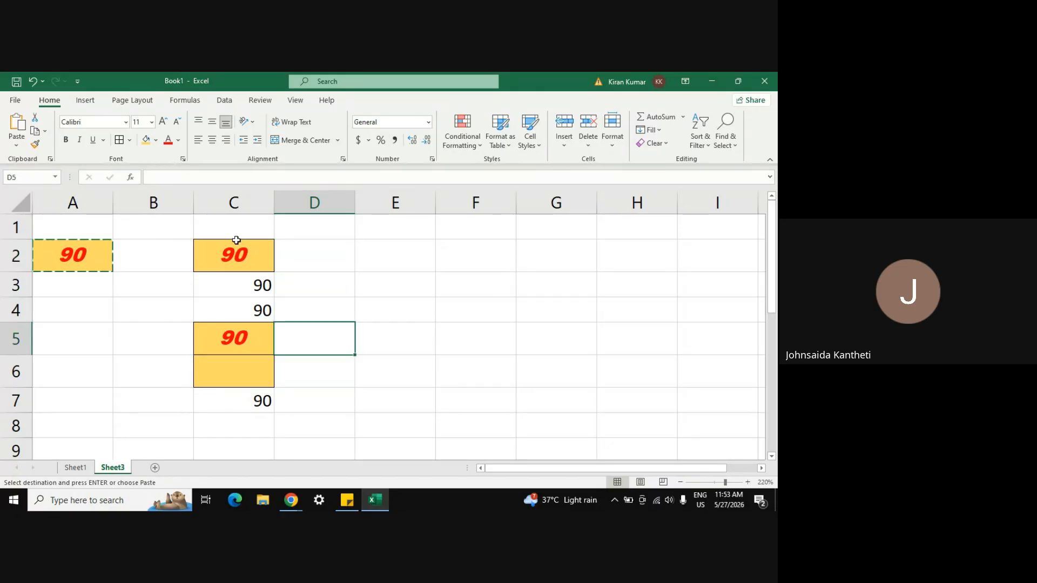
Step: Enter 30 in E2 and copy the 90 from cell A2
click(372, 250)
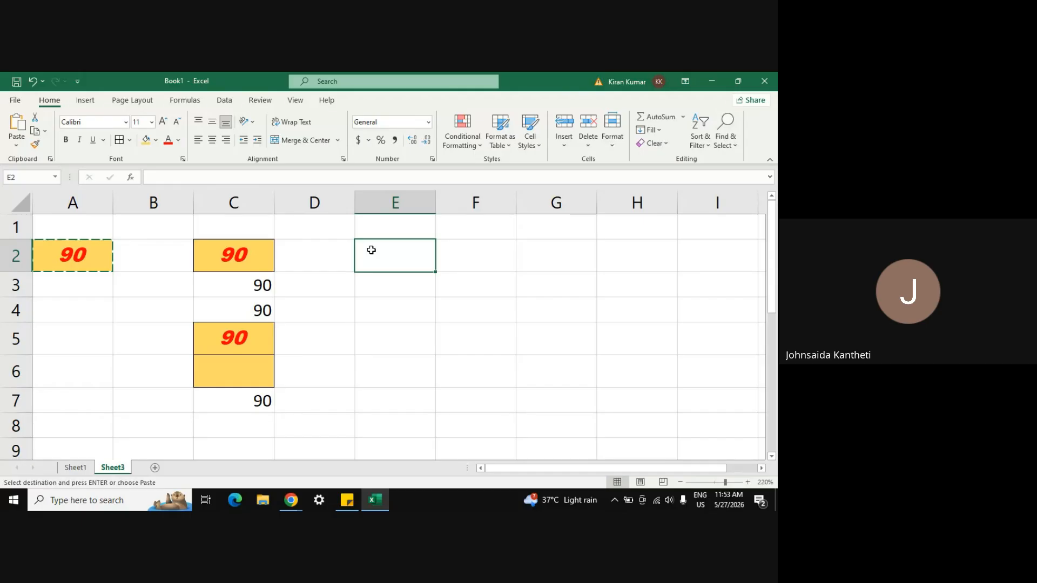
text(30)
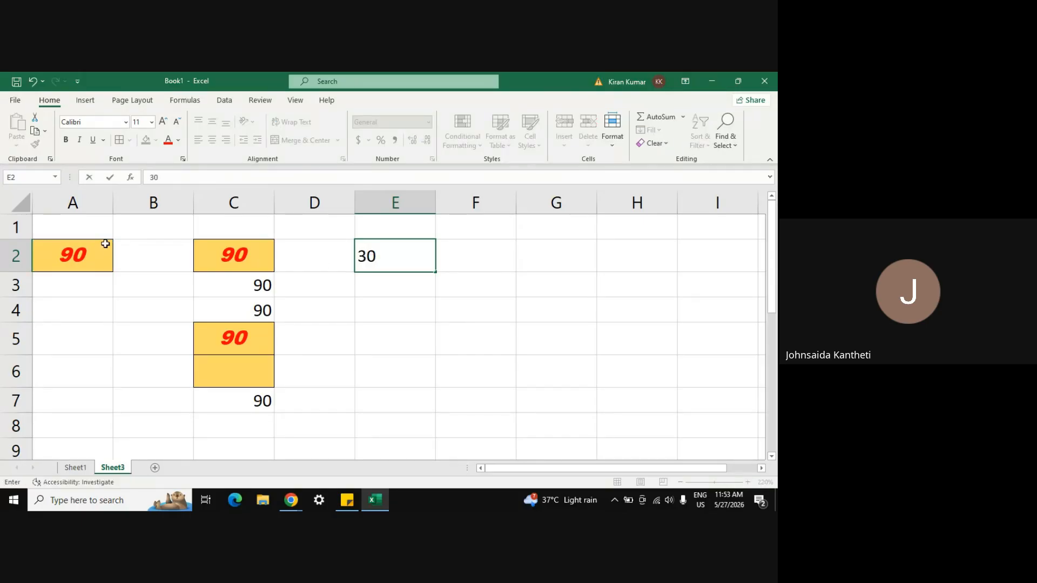
click(77, 253)
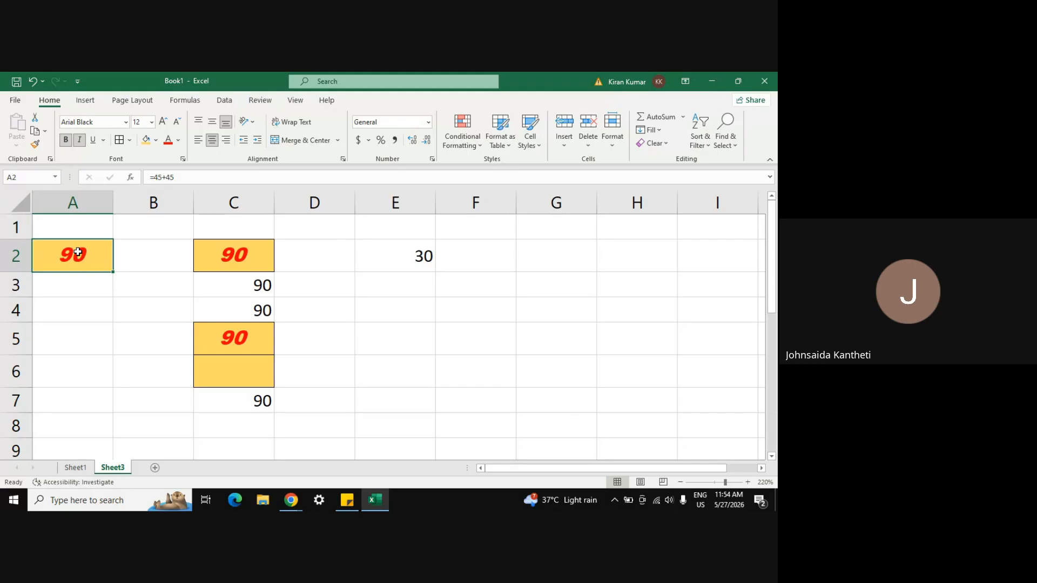
key(ctrl+c)
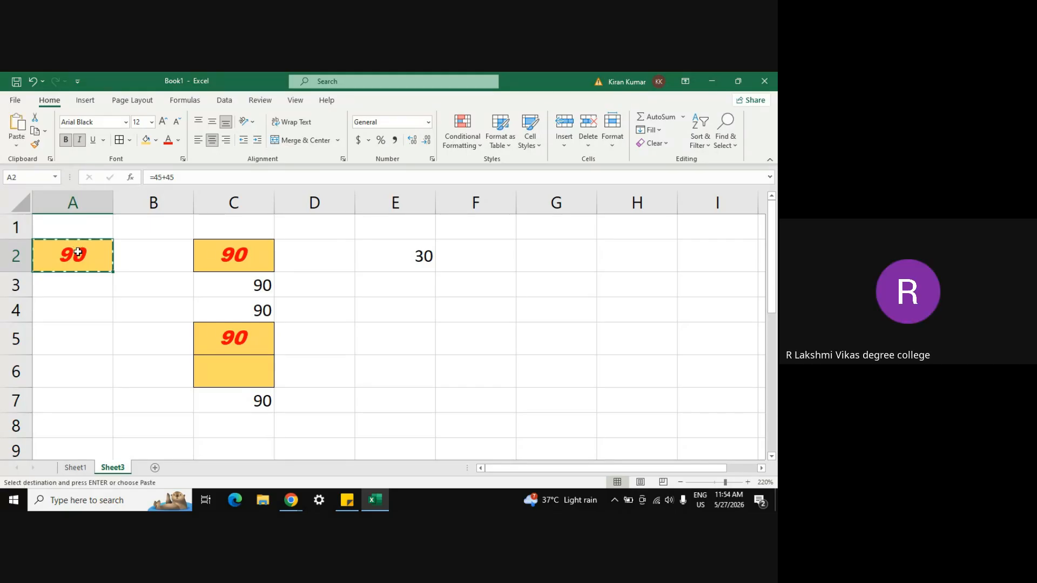
Step: Paste Special the copied 90 onto E2 with the Add operation, giving 120
click(402, 252)
right_click(401, 252)
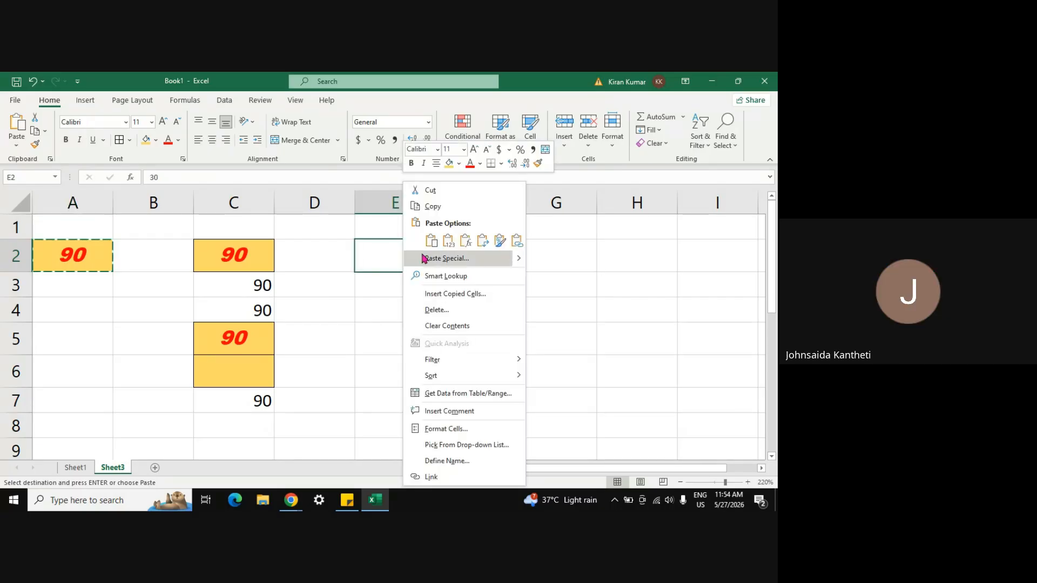
click(426, 259)
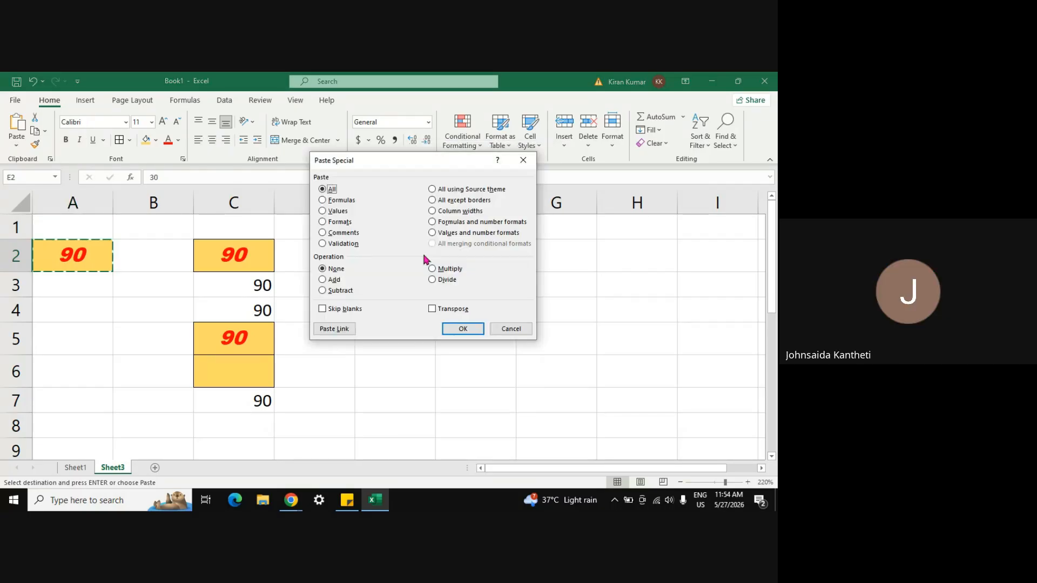
click(323, 280)
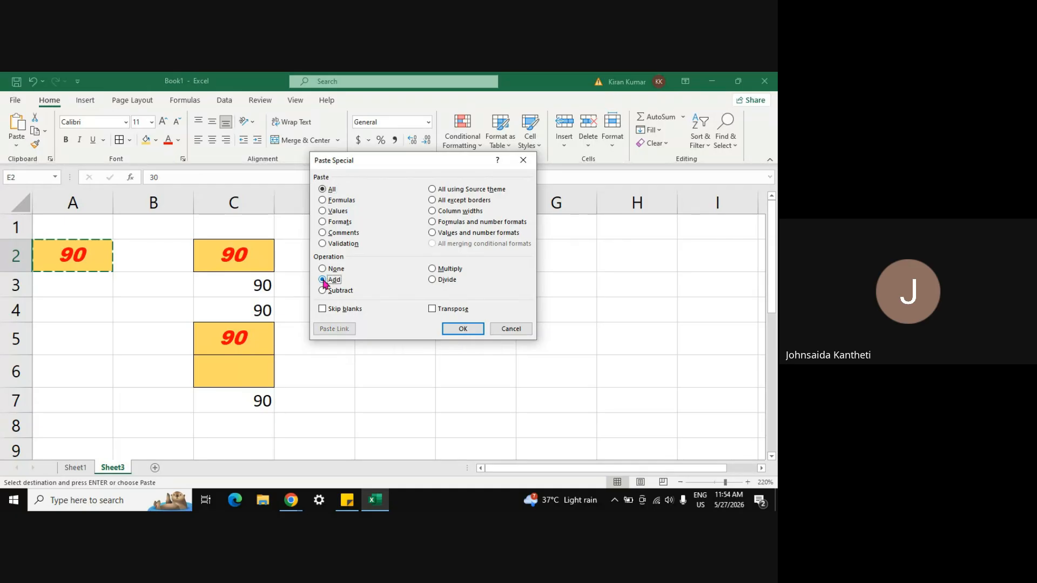
click(454, 331)
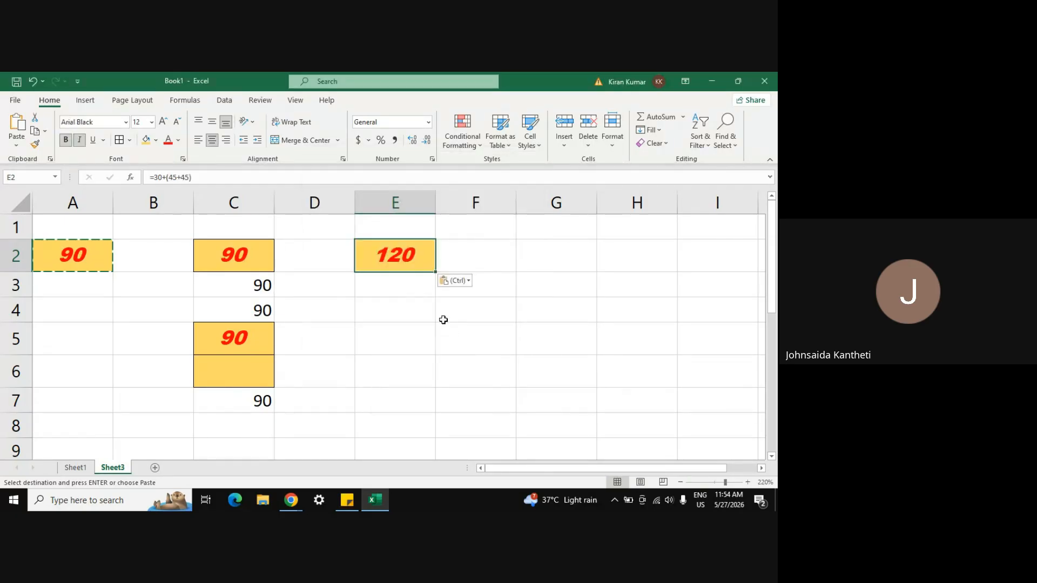
Step: Enter 30 in E3 and fill it down through E6 with Ctrl+D
click(412, 278)
text(30)
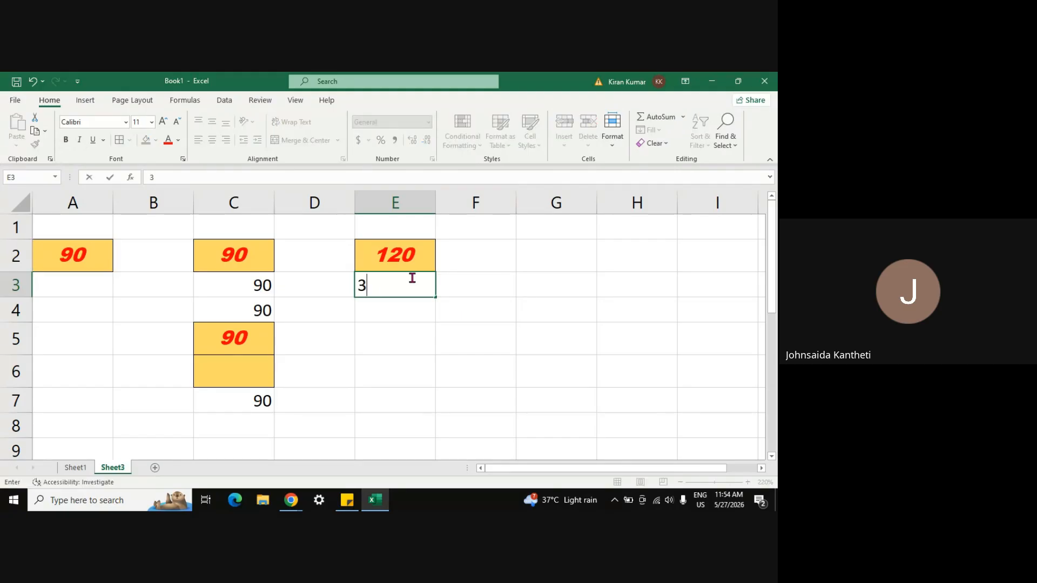
key(shift+Down)
key(shift+Down)
key(shift+Down)
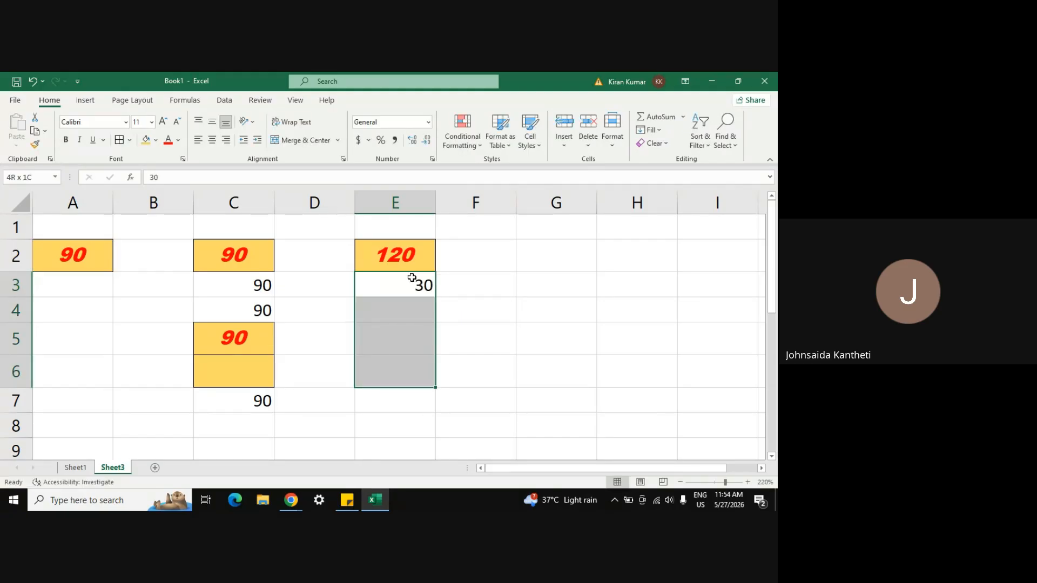
key(ctrl+d)
click(491, 309)
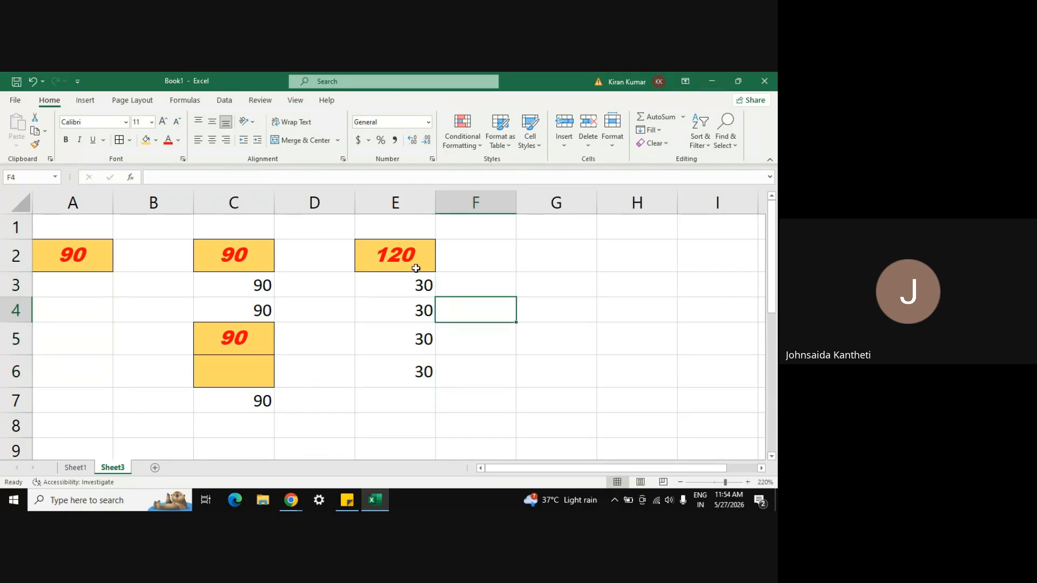
Step: Copy A2 and Paste Special it onto E3 with Subtract, giving -60
click(89, 256)
key(ctrl+c)
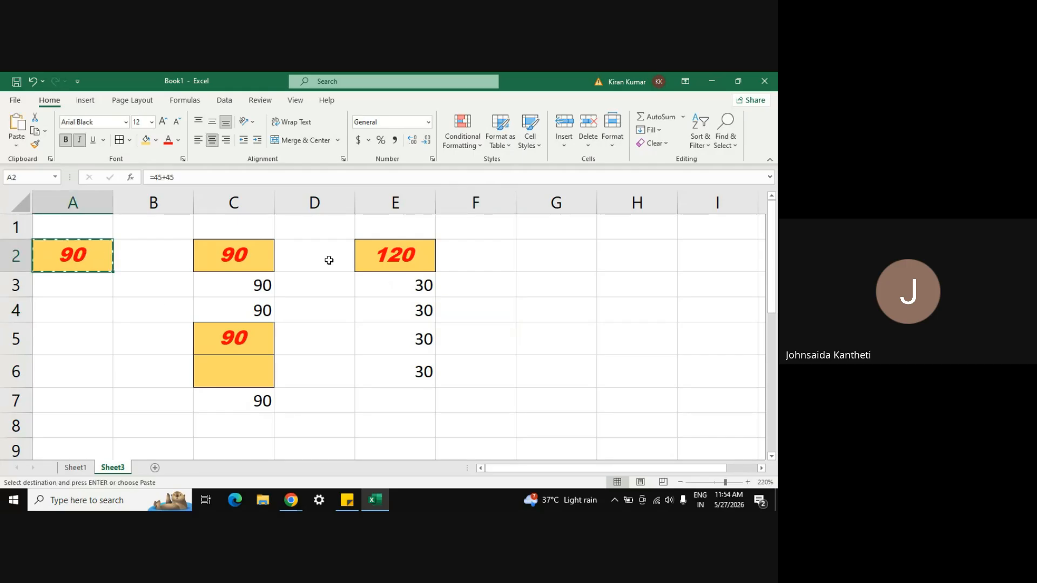
click(389, 290)
right_click(389, 294)
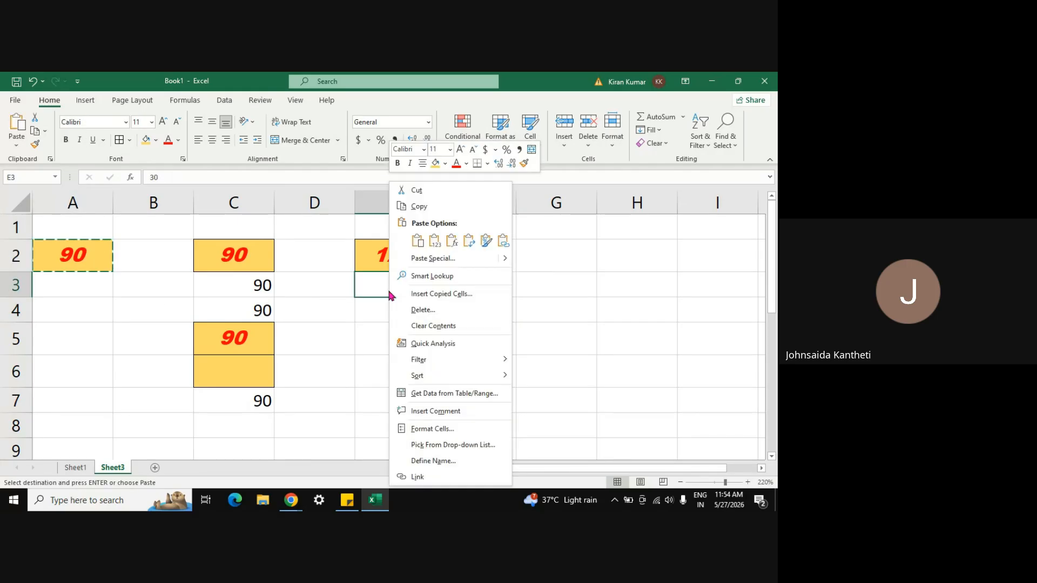
click(442, 260)
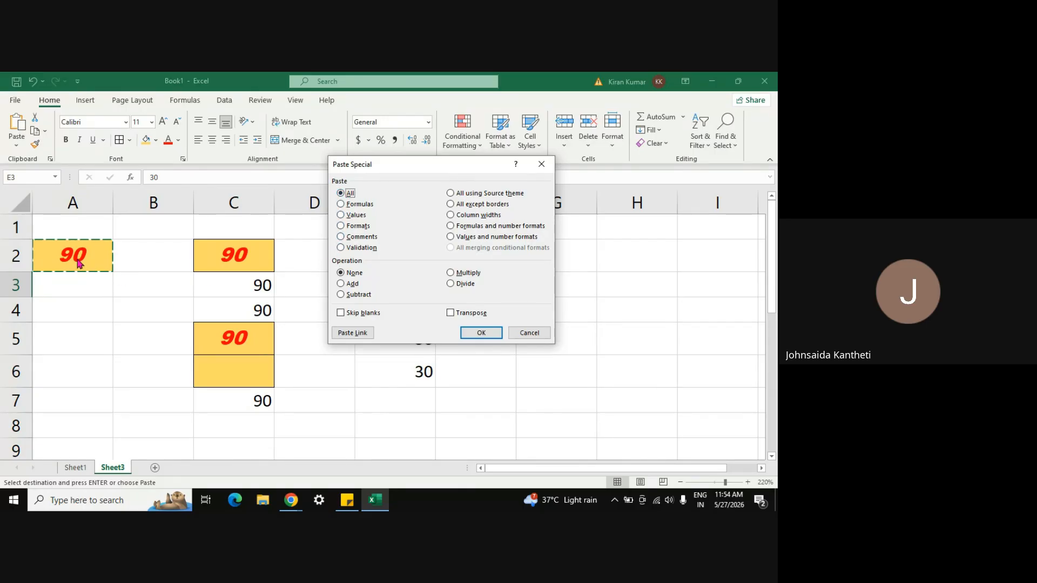
click(340, 295)
click(492, 333)
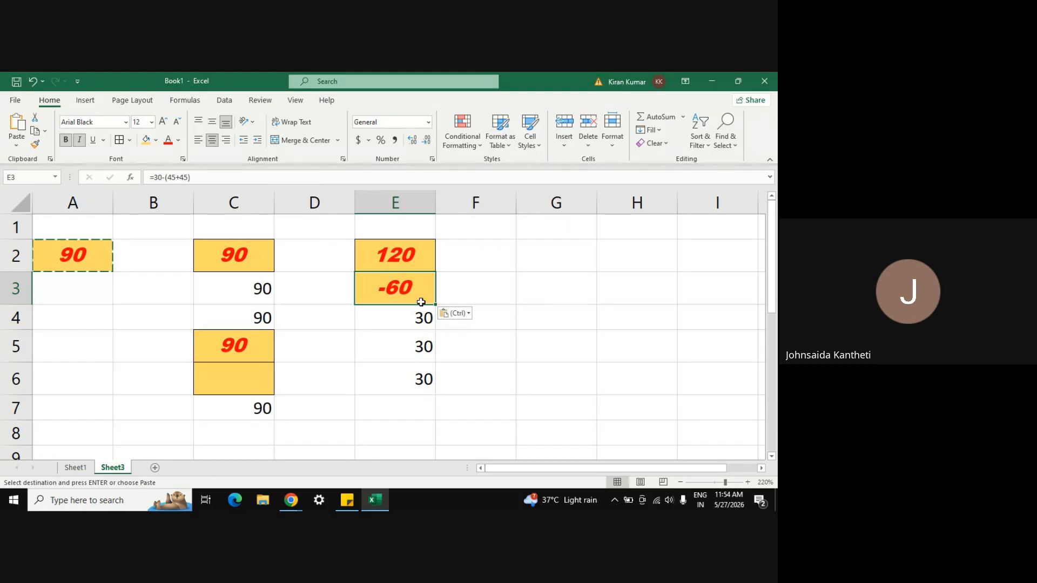
Step: Paste Special the copied 90 to multiply E4 (2700) and divide E5 (0.333)
right_click(387, 320)
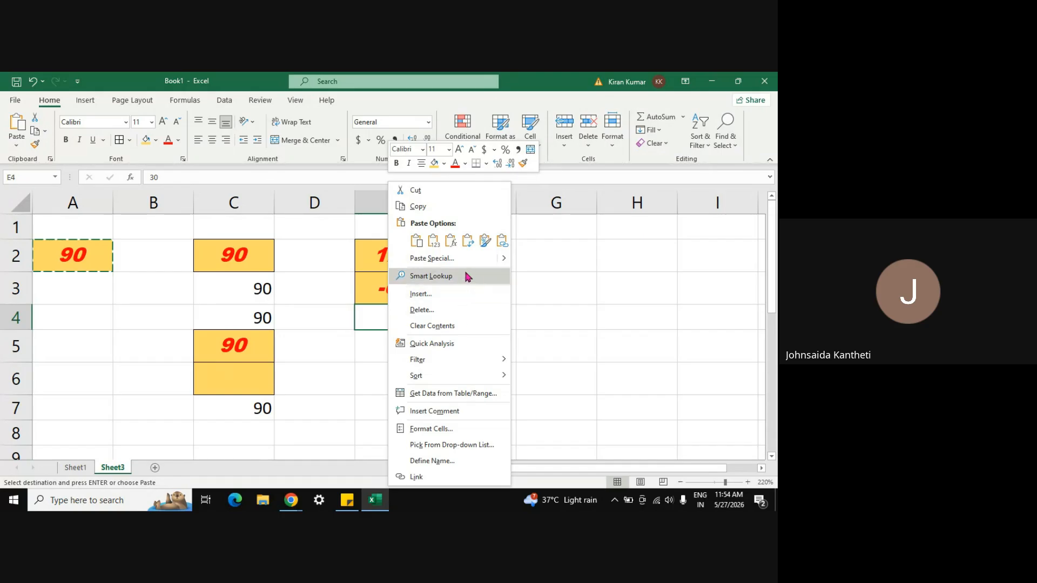
click(449, 258)
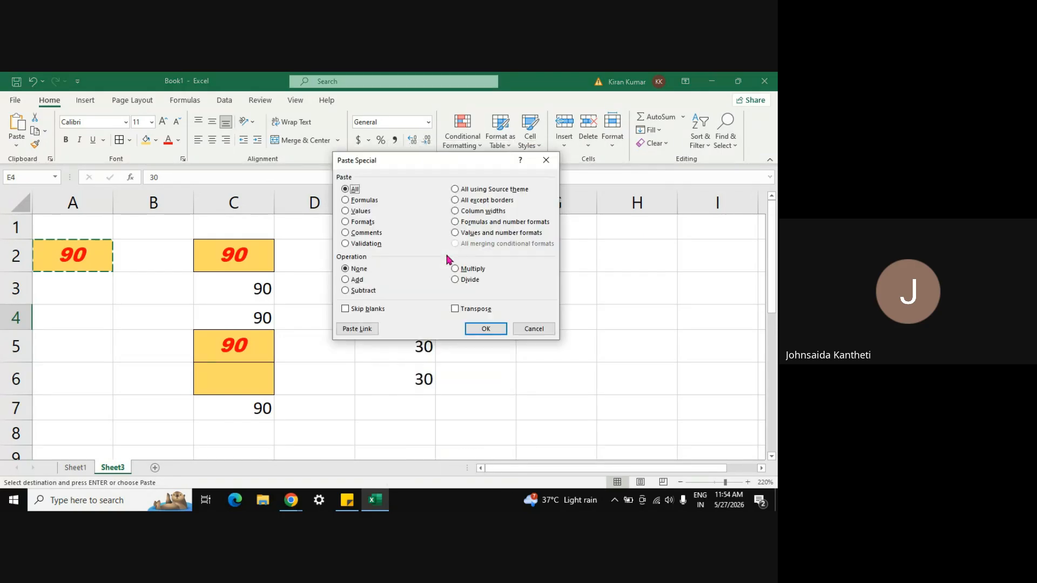
click(456, 269)
click(477, 330)
click(404, 346)
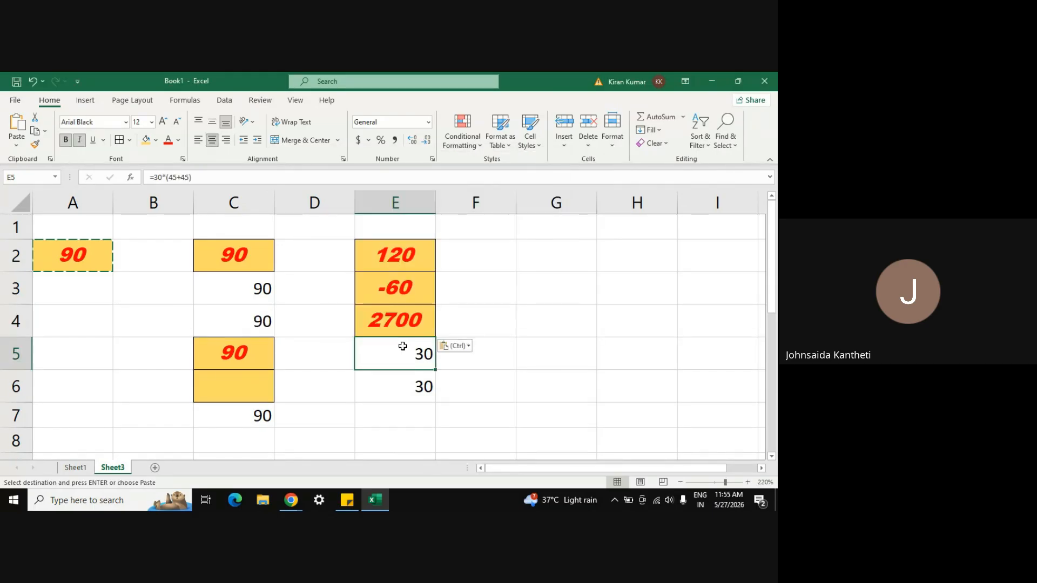
right_click(404, 350)
click(449, 263)
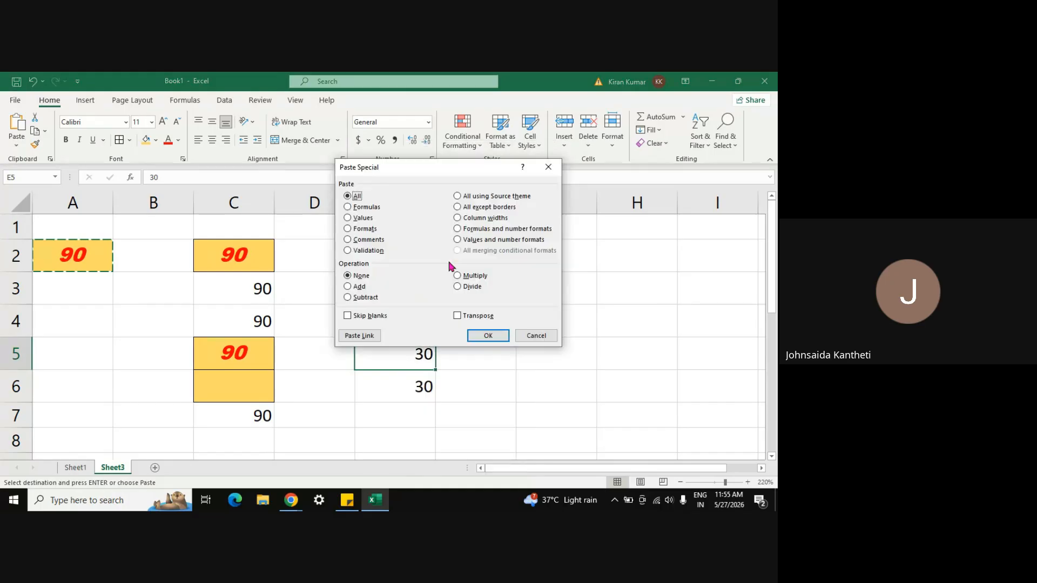
click(459, 287)
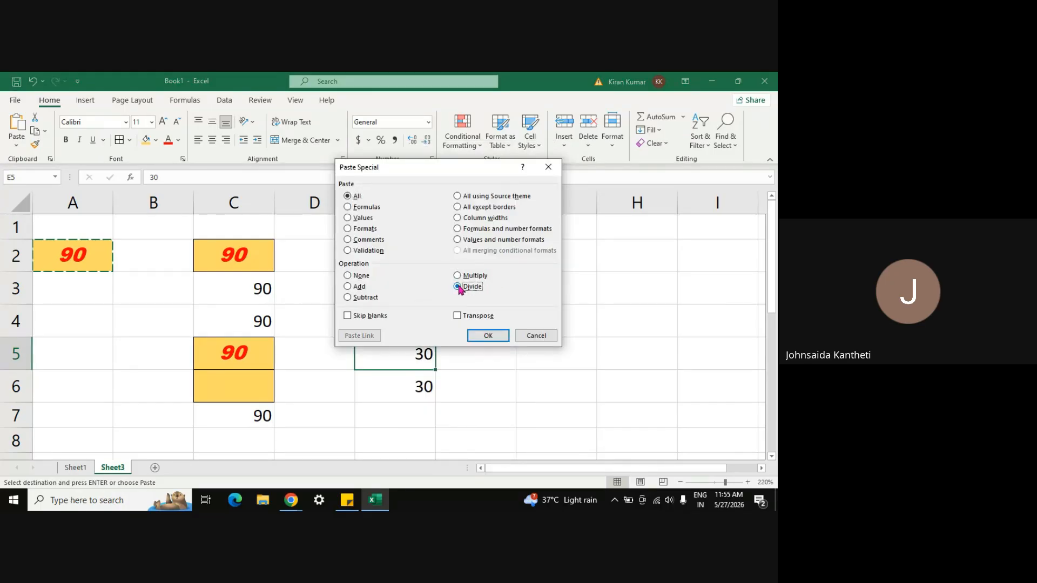
click(485, 336)
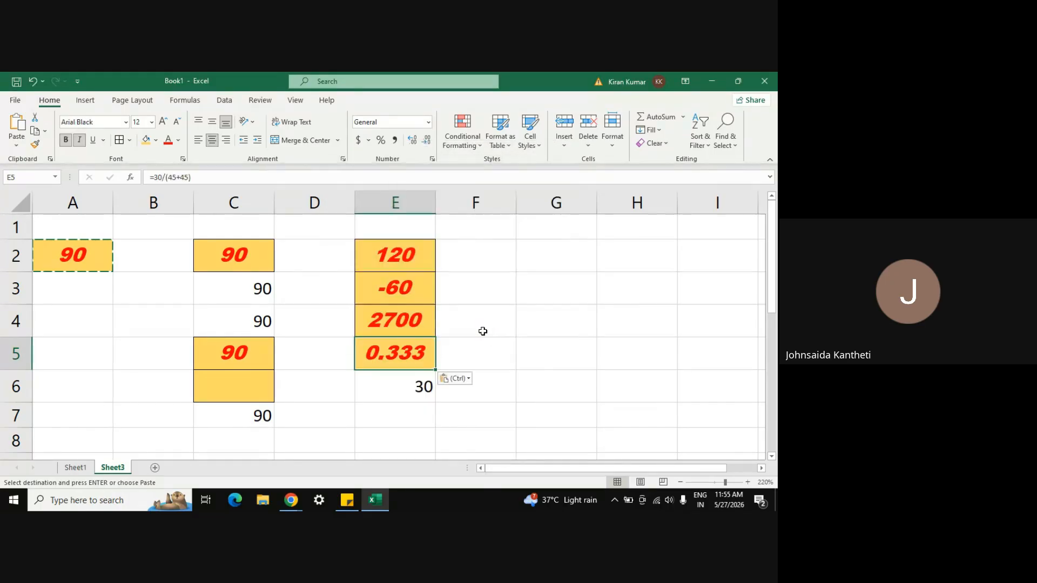
Step: Paste the copied 90 with its formatting into E6 via Paste Special
right_click(390, 392)
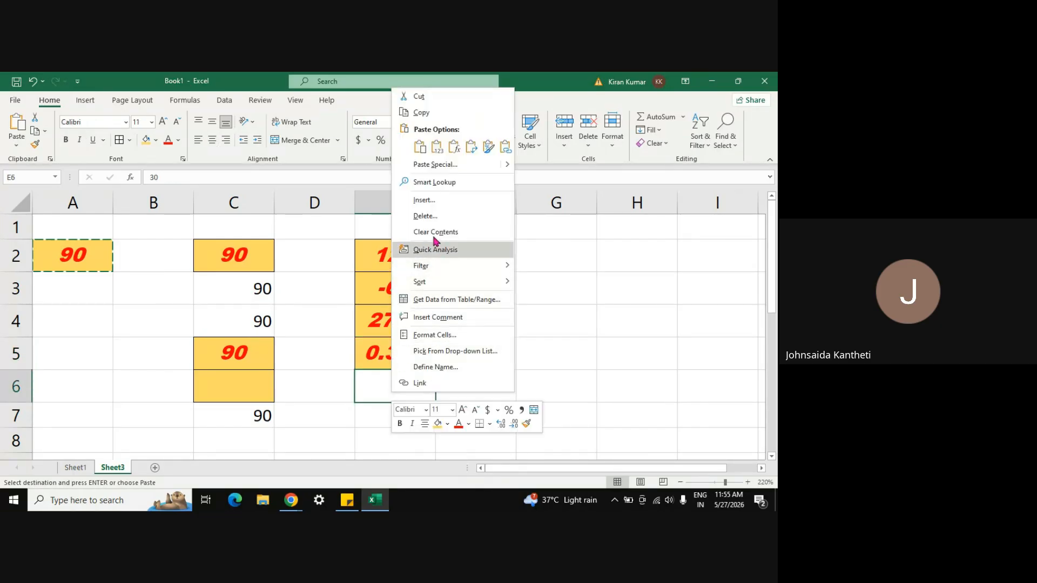
click(432, 165)
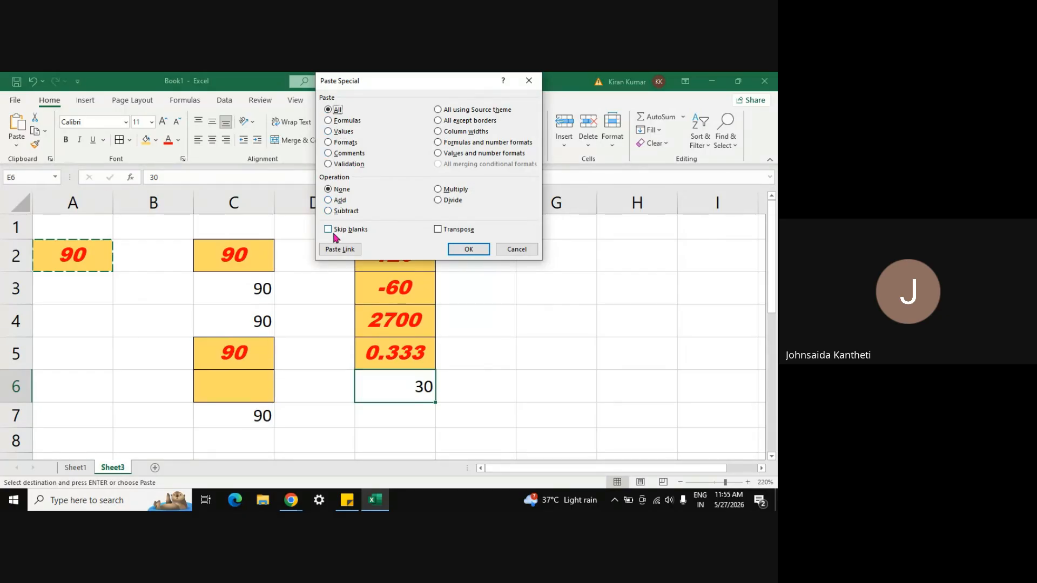
click(471, 249)
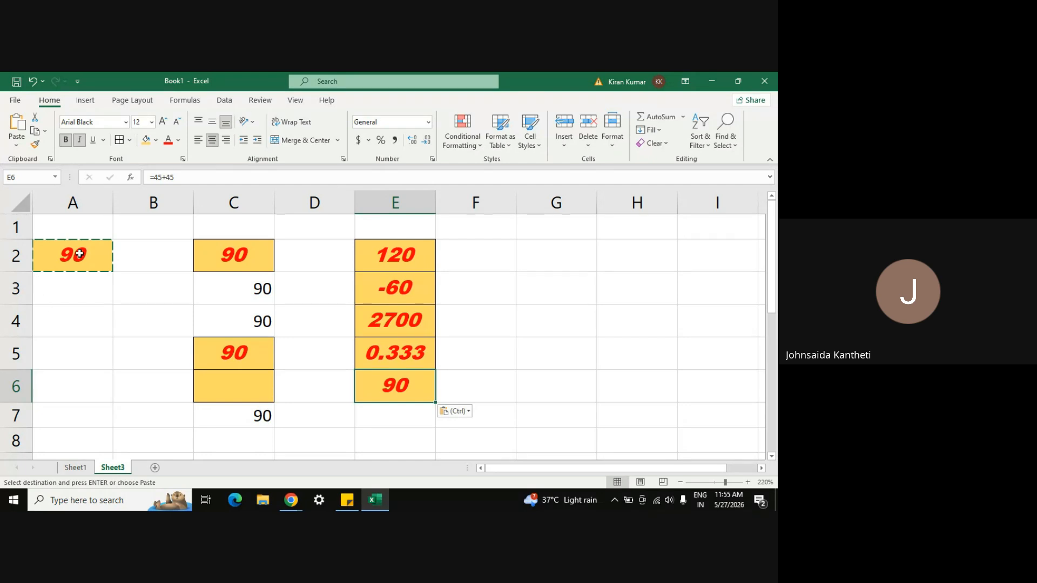
click(488, 365)
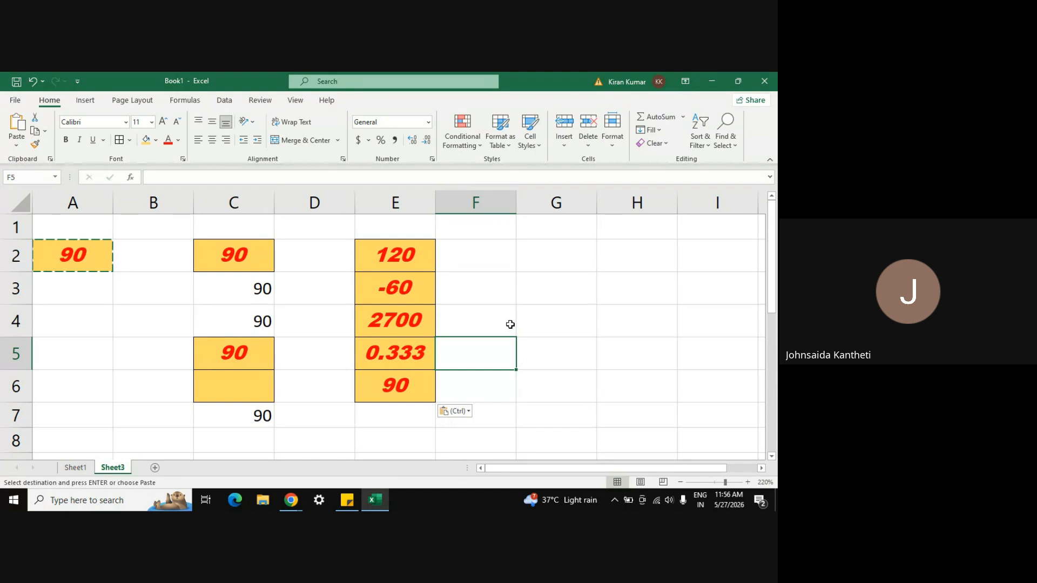
click(531, 363)
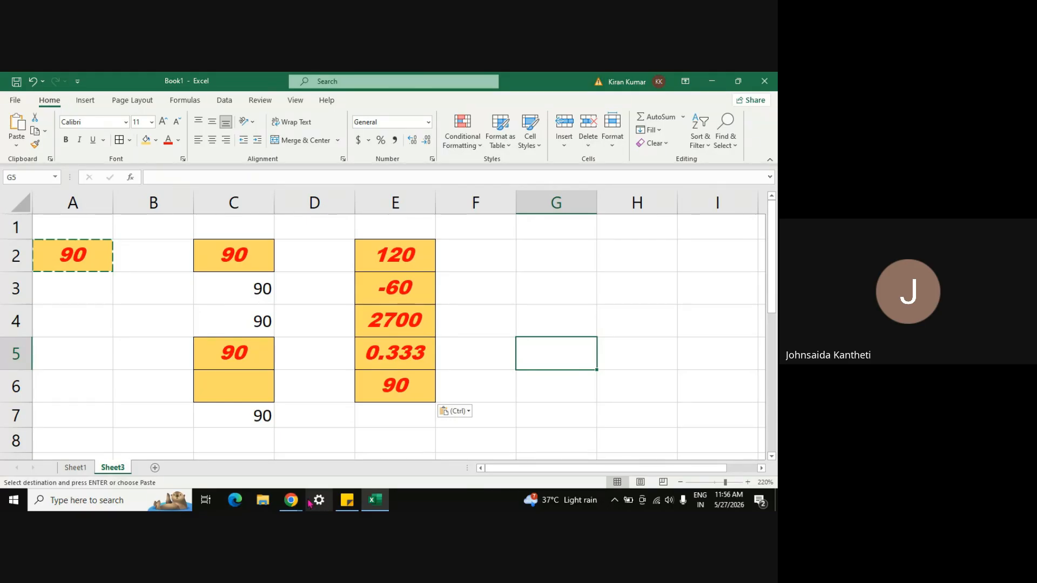
mouse_move(291, 500)
click(261, 451)
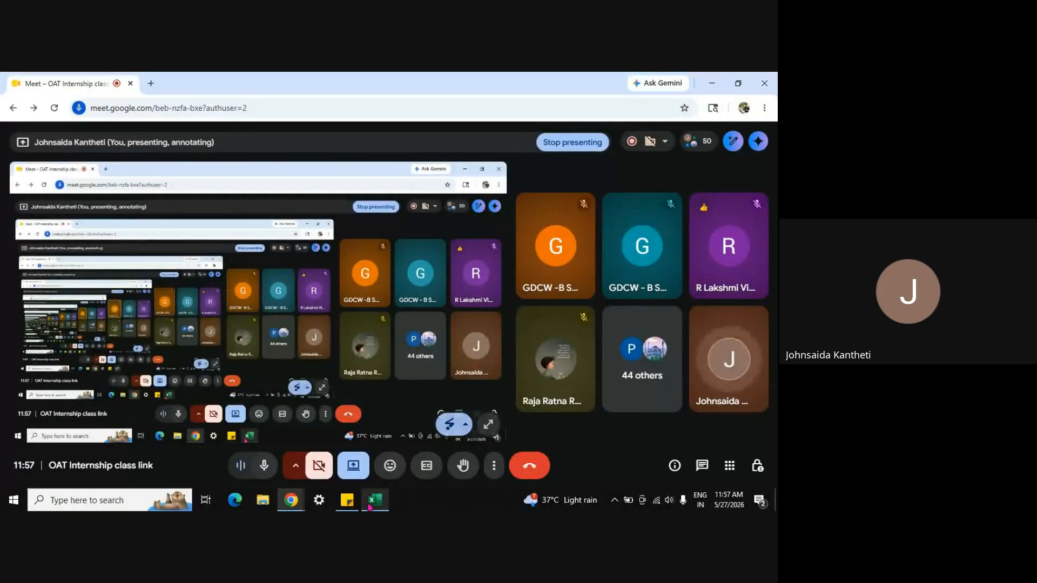
mouse_move(375, 500)
click(370, 446)
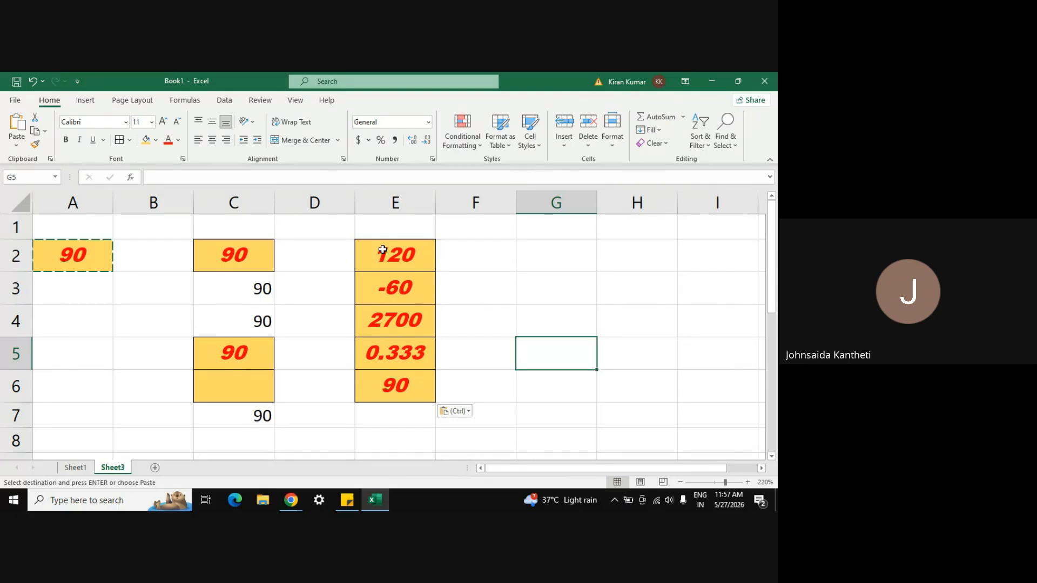
Step: Select the E2:E6 results, then the 90 values from C2 down to C7
key(shift+Down)
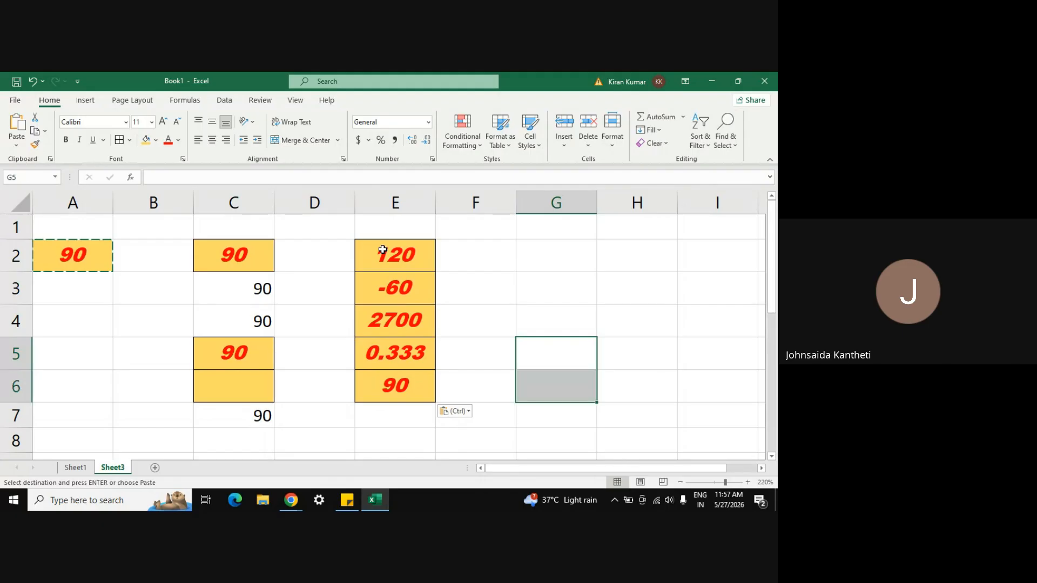
click(382, 250)
key(shift+Down)
key(shift+Down)
key(shift+Down)
key(shift+Down)
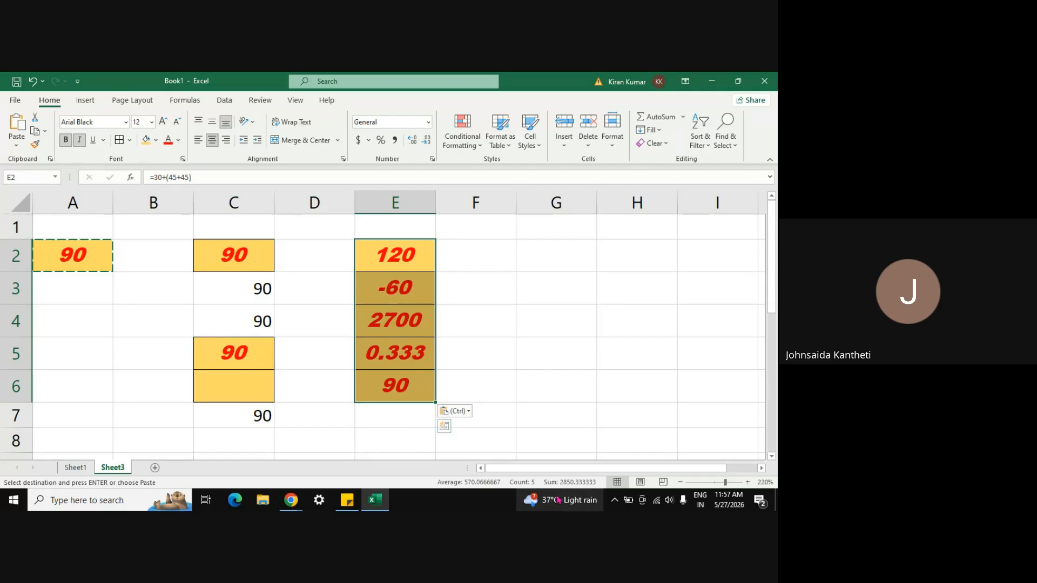
click(223, 246)
key(shift+Down)
key(shift+Down)
key(shift+Down)
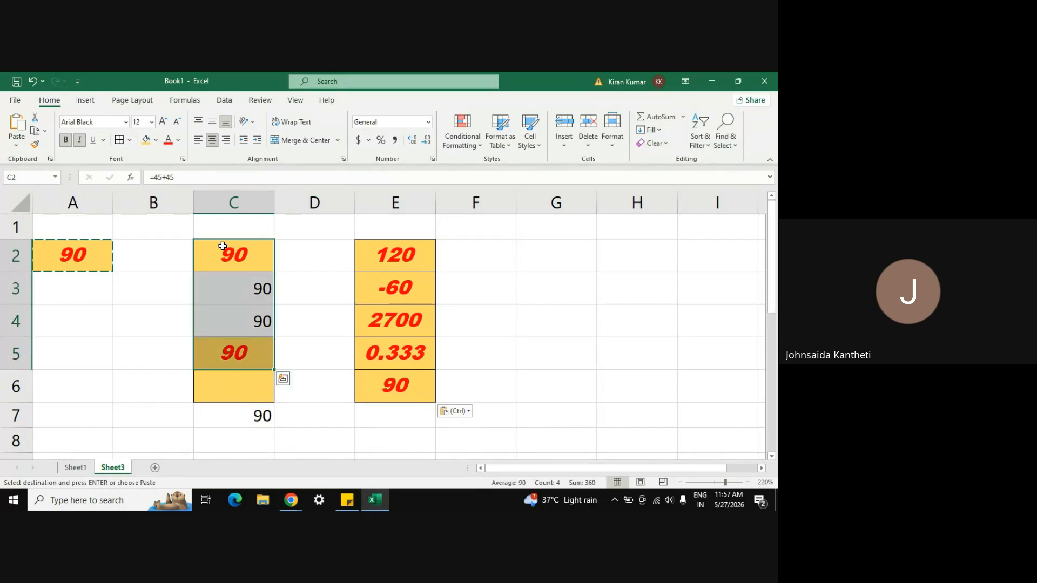
key(shift+Down)
key(shift+Down)
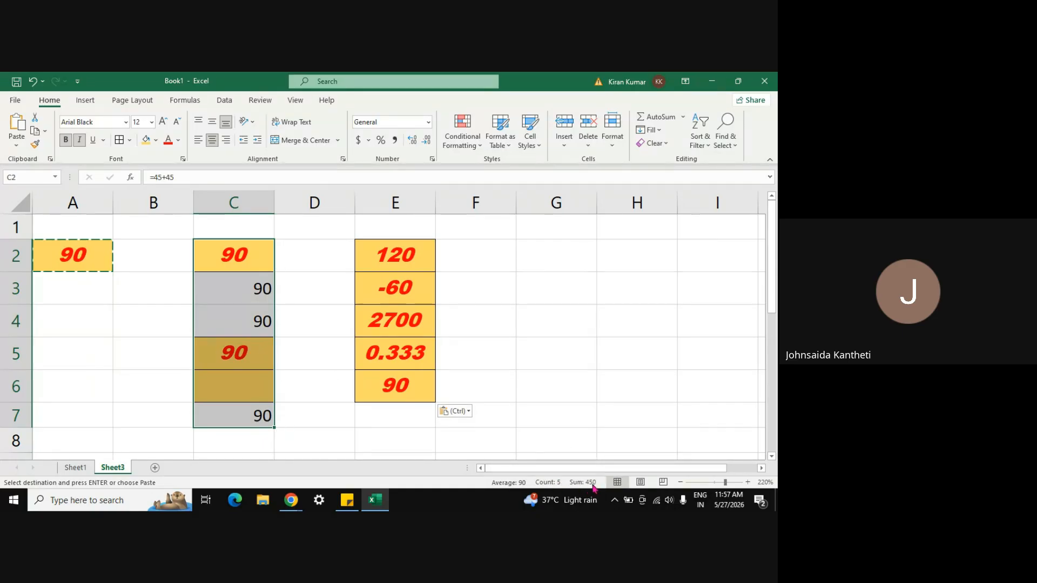
Step: Clear the selection and bring up the cell menu on empty cell F3
click(533, 307)
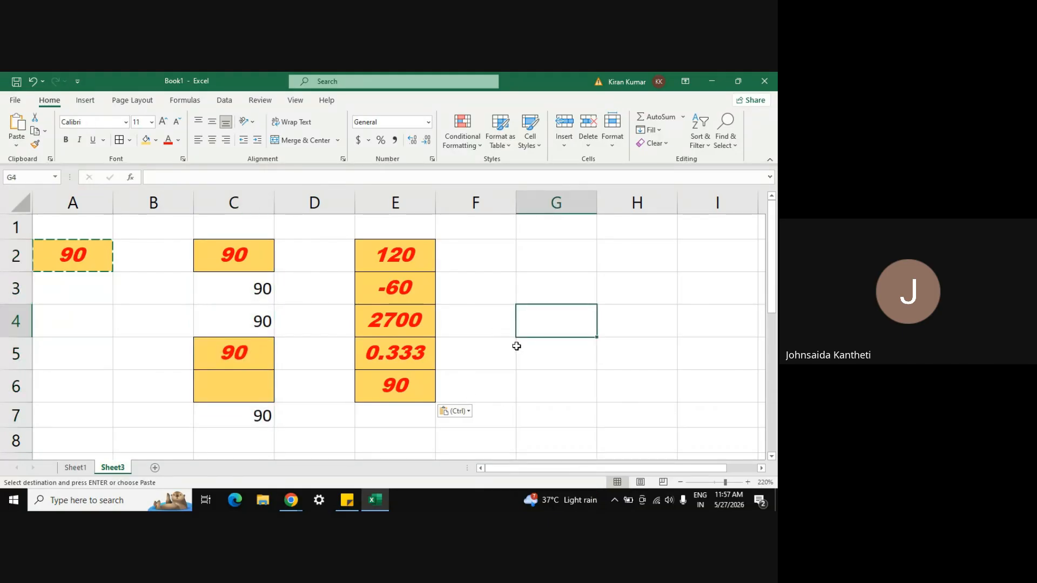
click(470, 294)
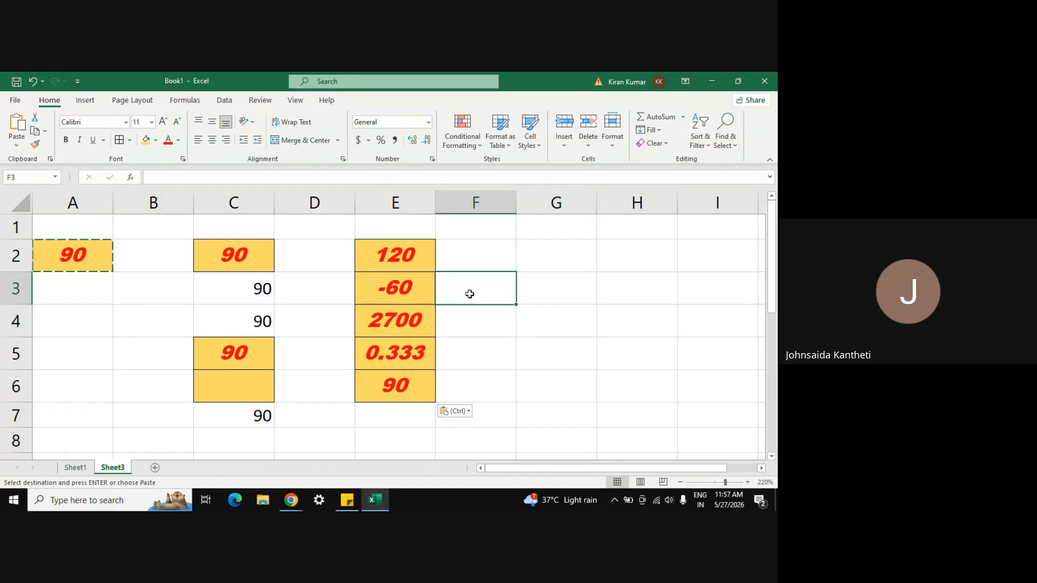
right_click(470, 294)
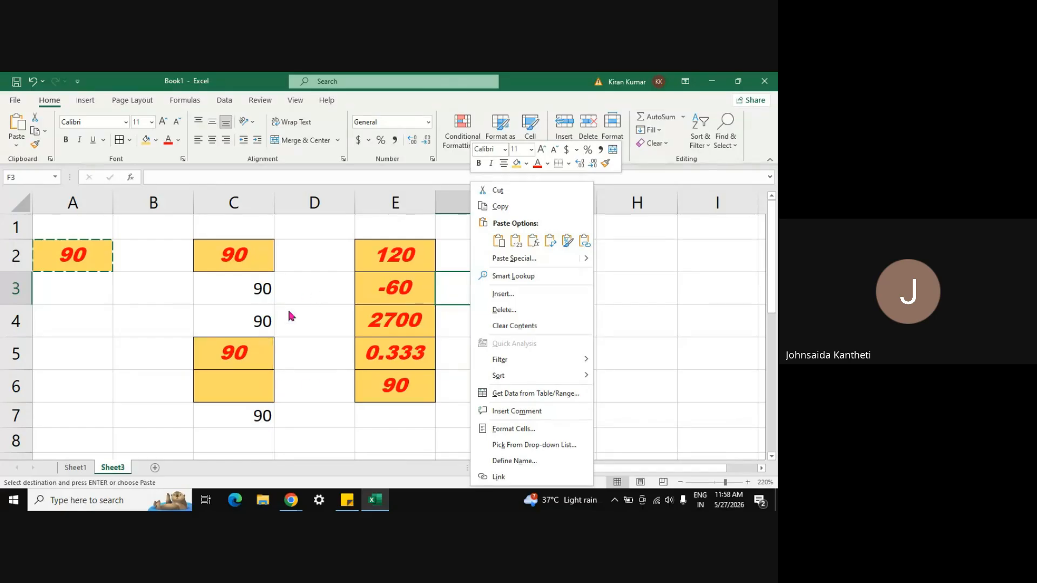
Step: Show C7's linked 90 with four decimal places as 90.0000 from the mini toolbar
click(254, 414)
right_click(253, 413)
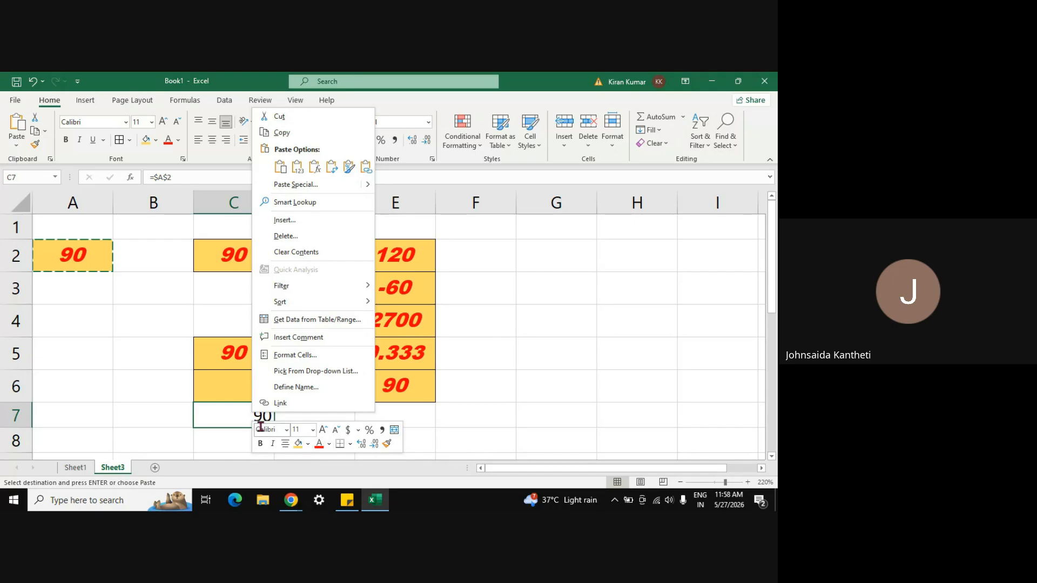
click(349, 444)
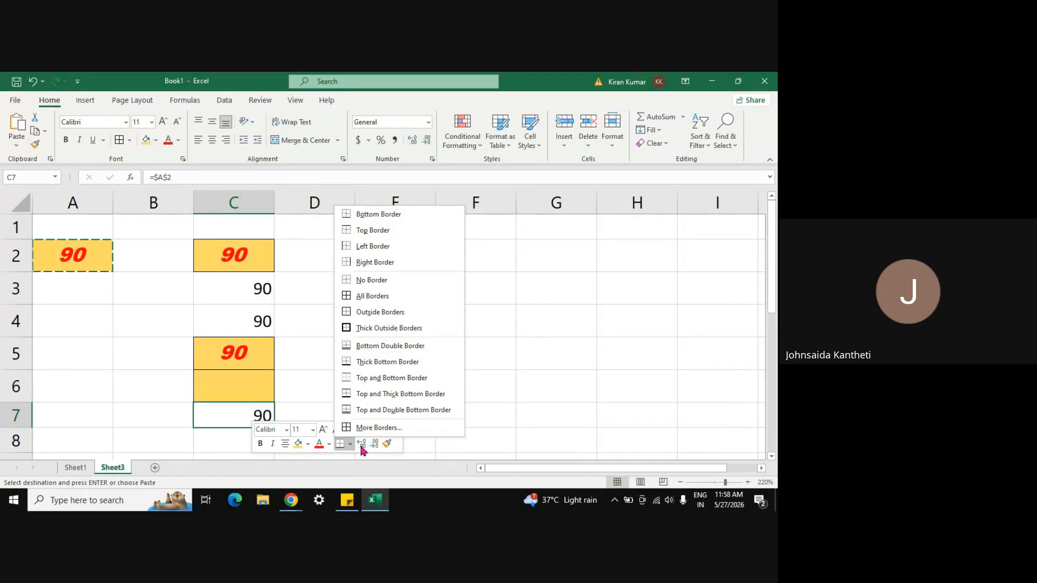
click(361, 444)
click(362, 445)
click(361, 444)
click(362, 445)
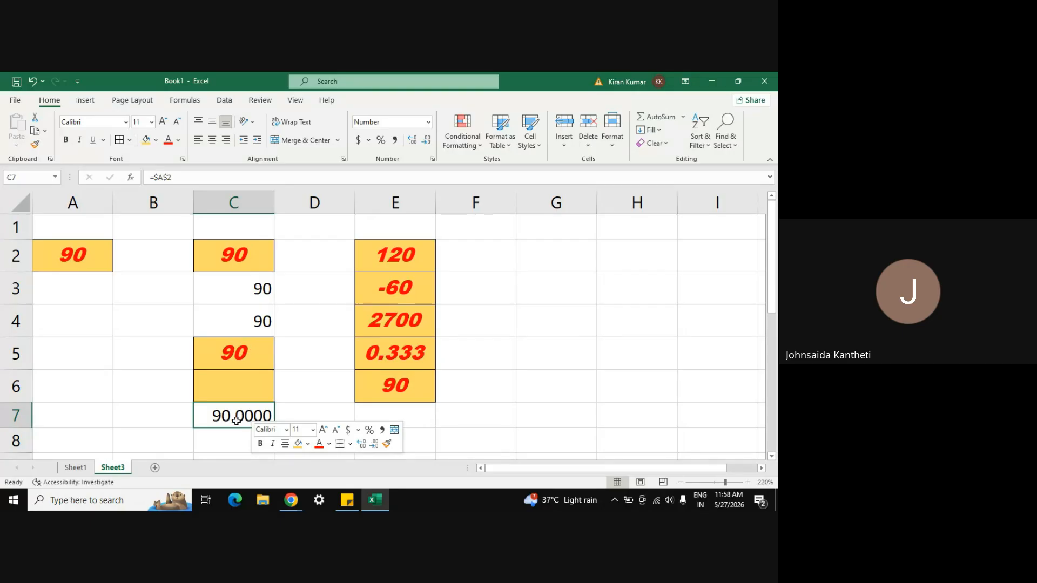
click(358, 430)
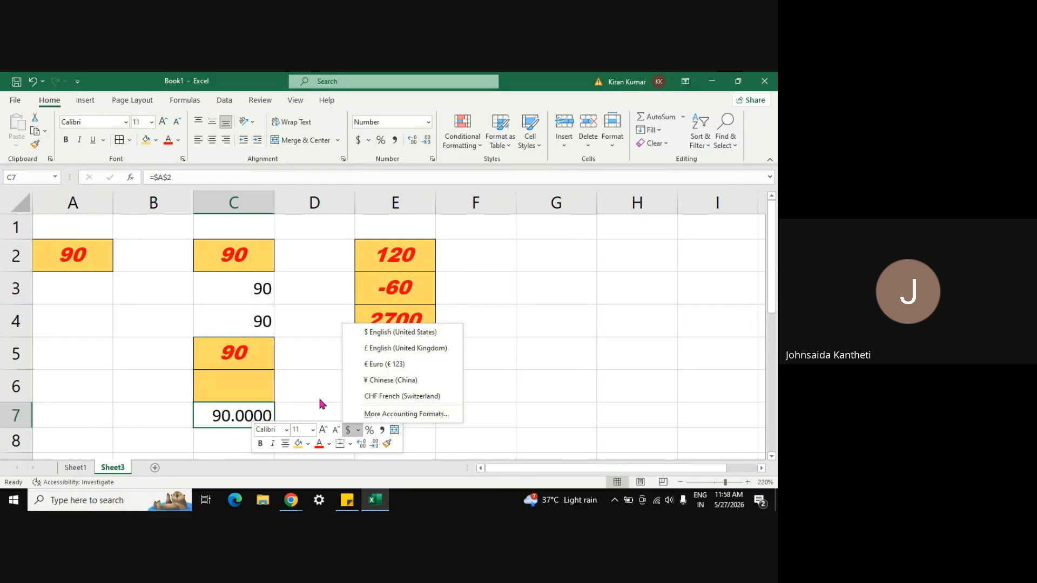
Step: Enlarge C7's font three steps, then shrink it back to normal size
click(323, 431)
click(323, 430)
click(324, 430)
click(336, 430)
click(336, 430)
click(336, 431)
click(474, 424)
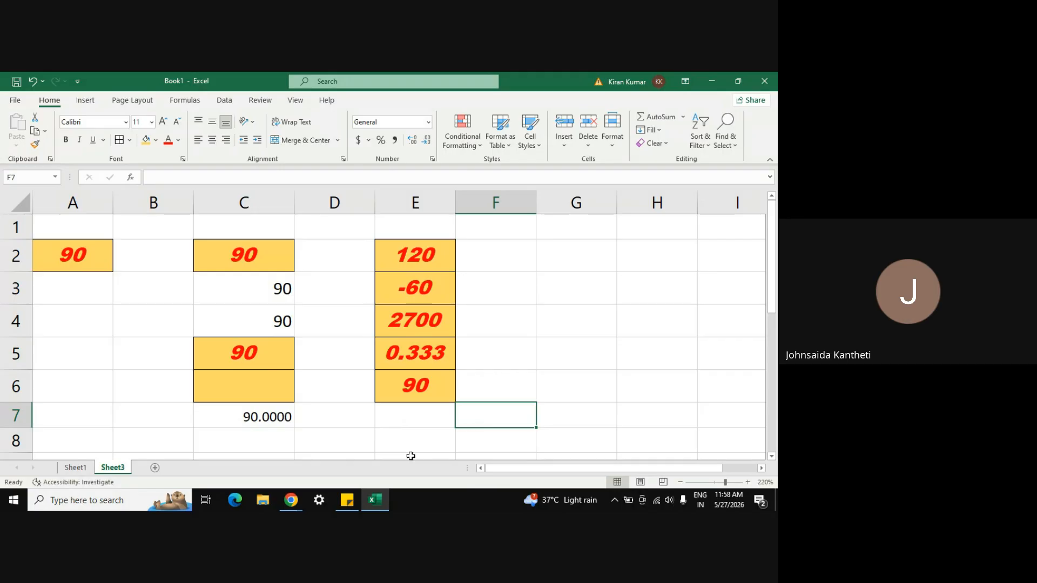
Step: Collapse the ribbon so only the tab names show above Sheet3
right_click(274, 418)
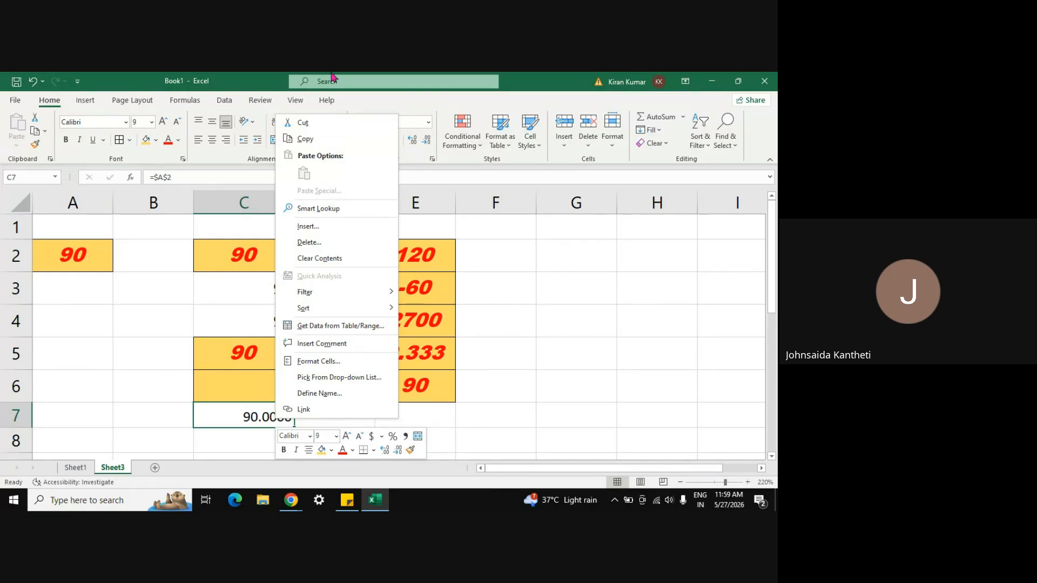
click(580, 374)
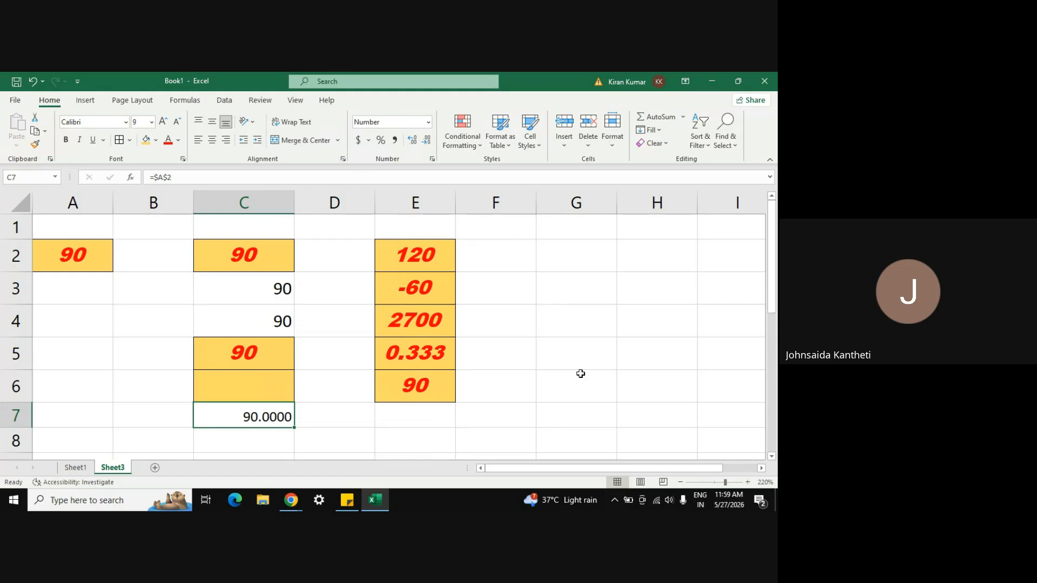
double_click(48, 102)
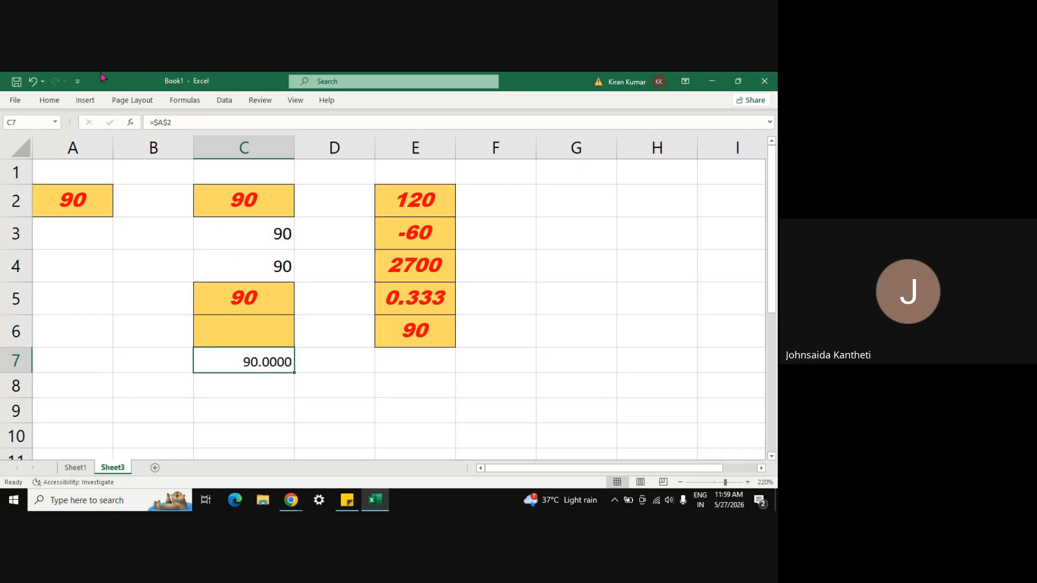
Step: Temporarily preview the Home and Page Layout commands from the collapsed ribbon
click(58, 103)
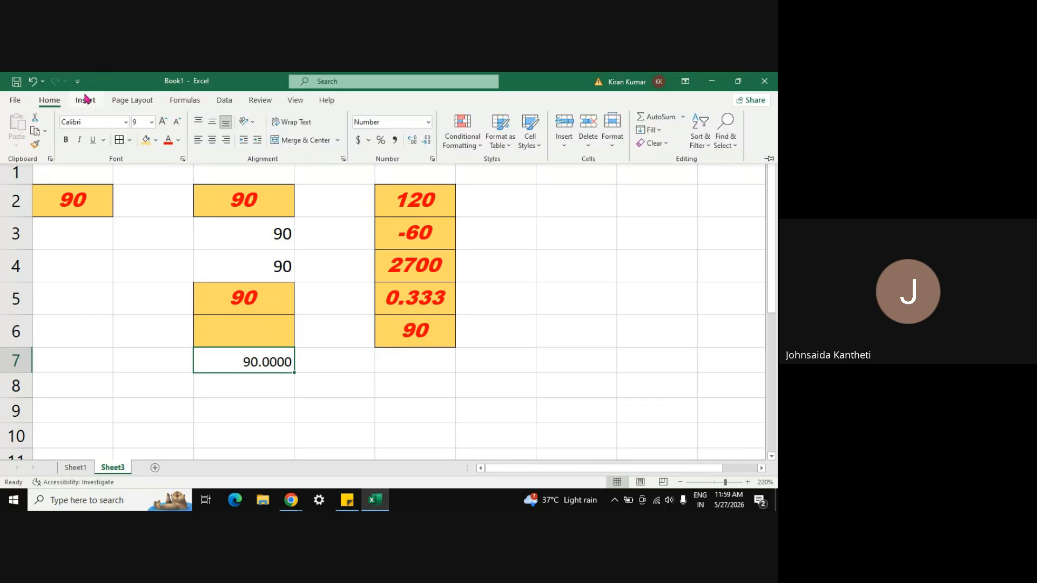
click(157, 273)
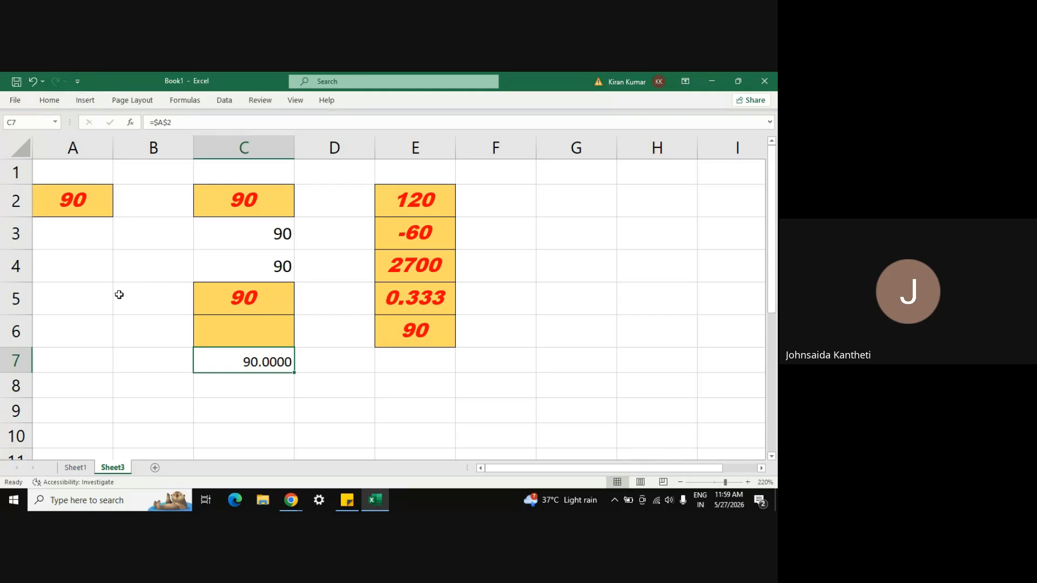
right_click(89, 299)
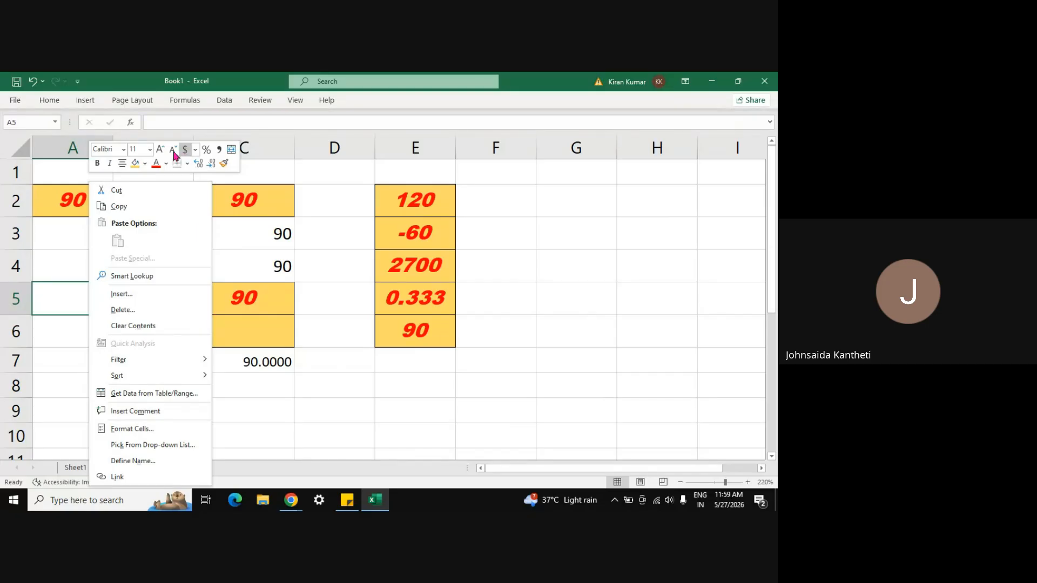
click(143, 103)
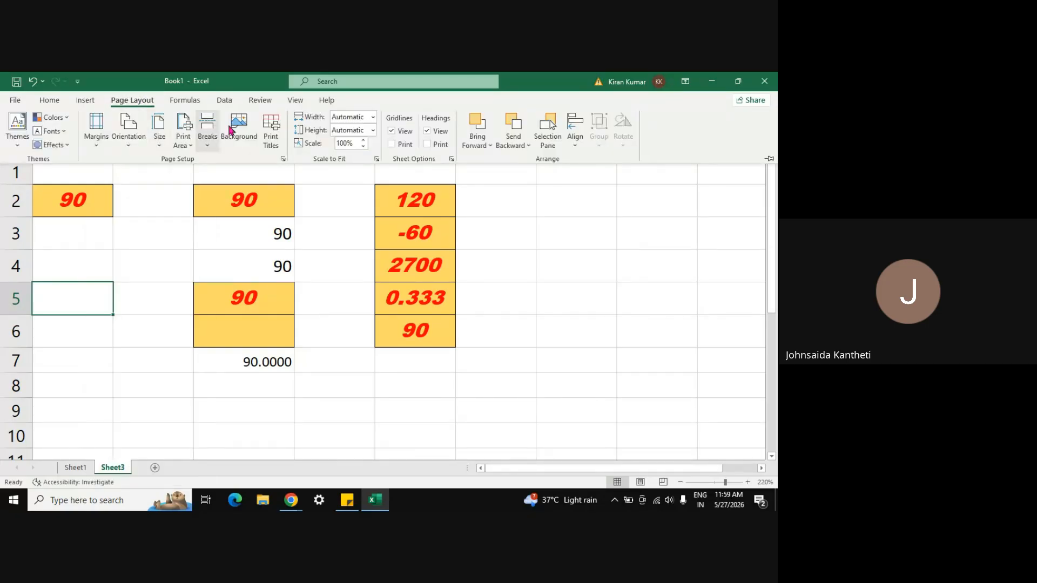
click(177, 269)
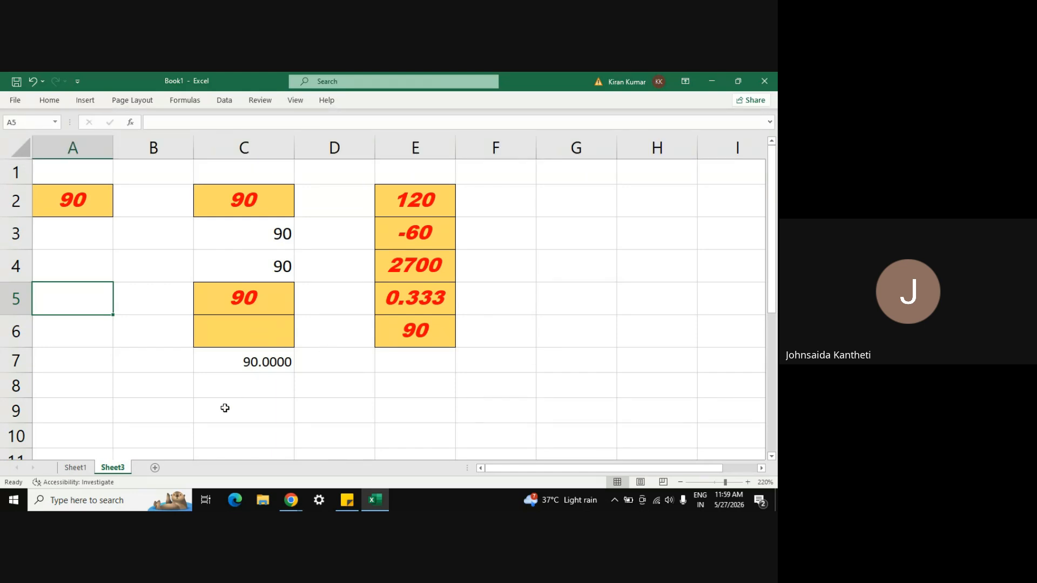
right_click(147, 387)
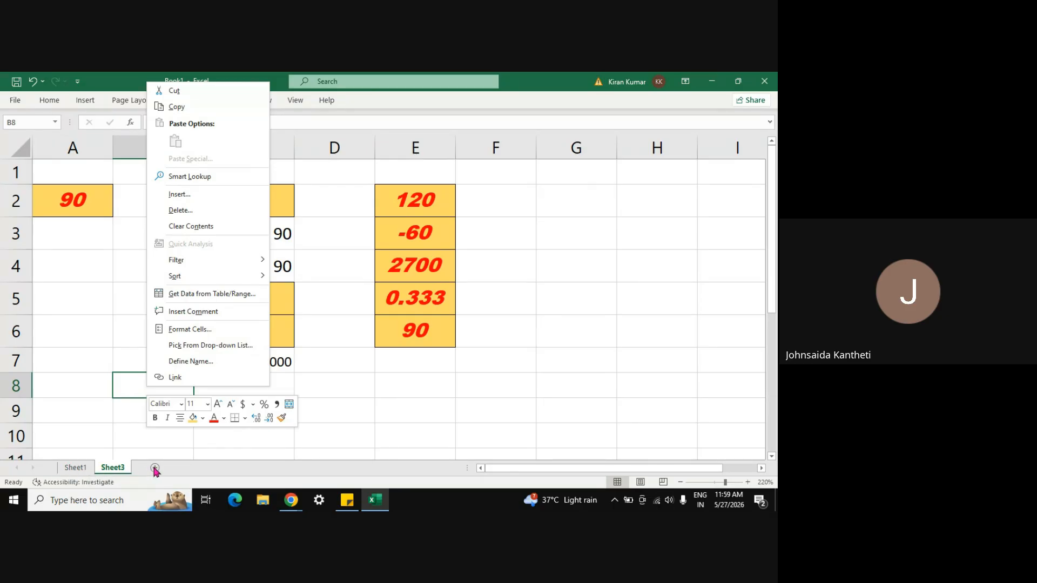
click(369, 415)
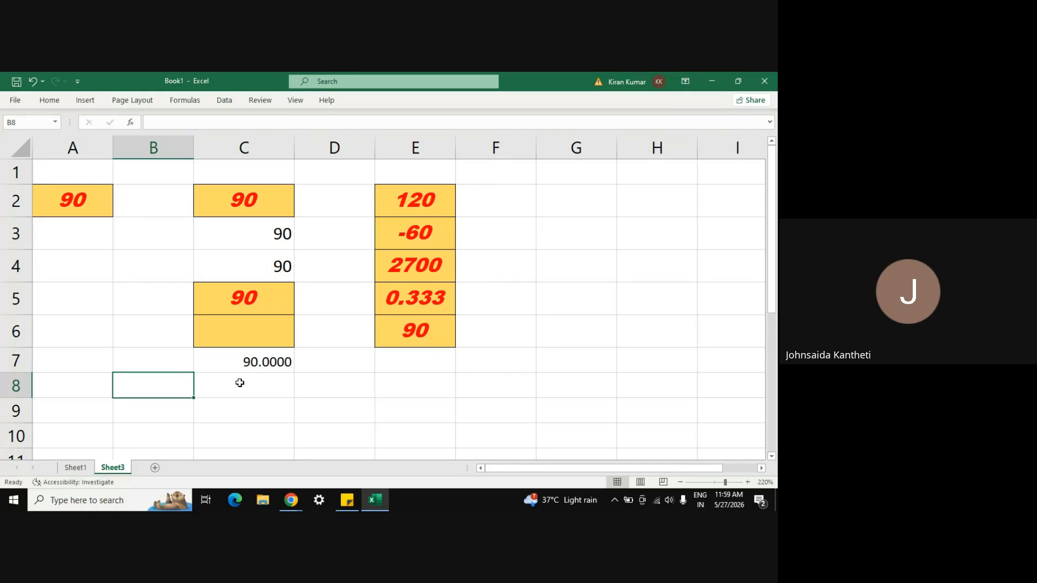
right_click(526, 275)
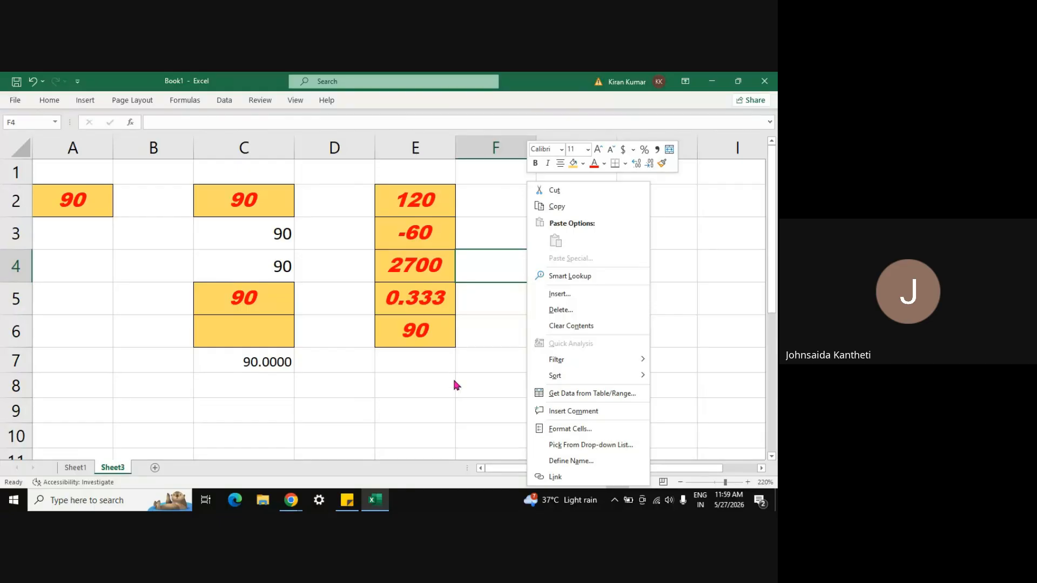
key(Escape)
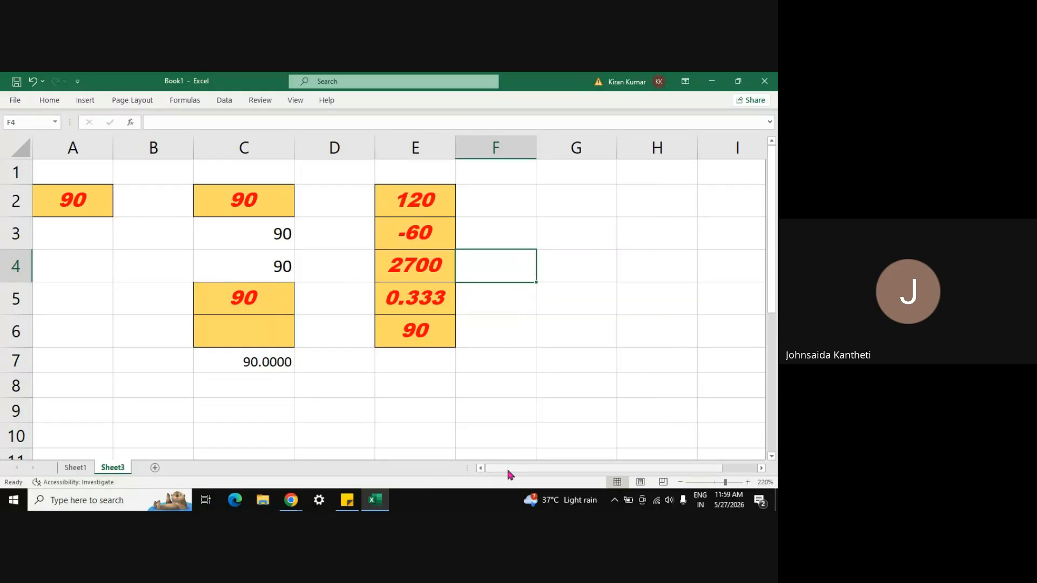
click(410, 183)
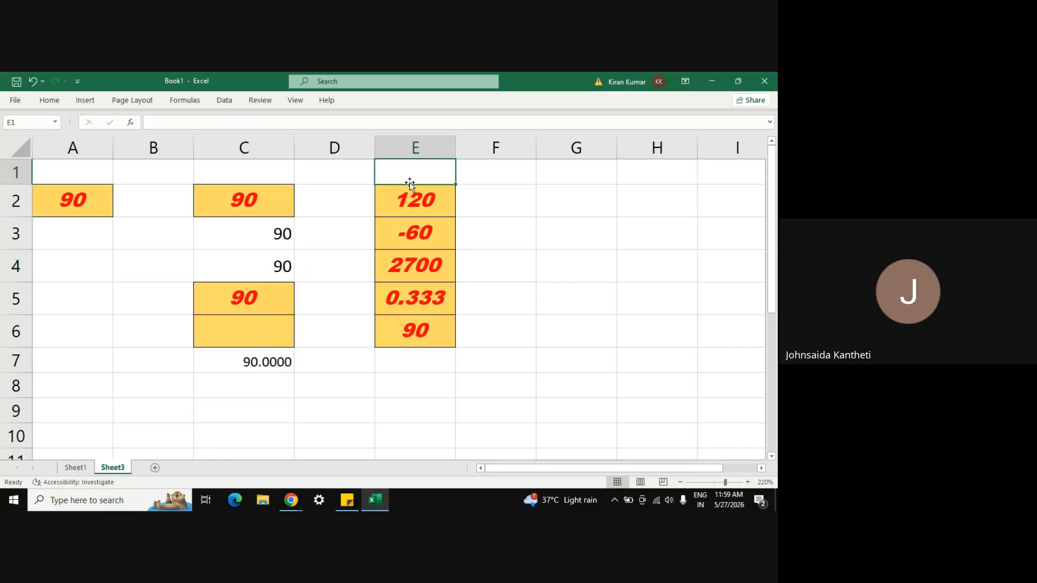
click(410, 185)
key(shift+Down)
key(shift+Down)
key(shift+Down)
key(shift+Down)
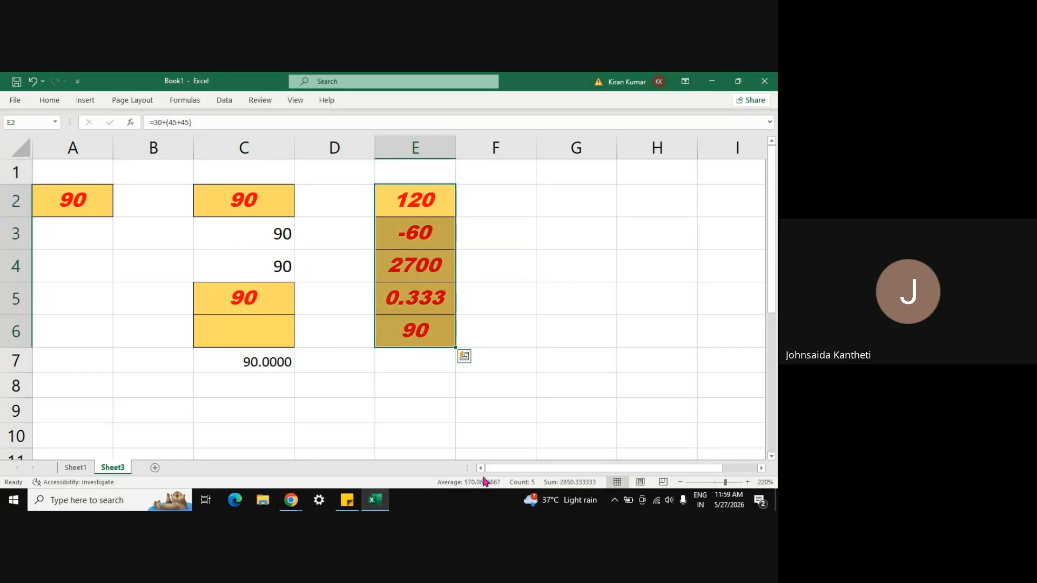
click(599, 344)
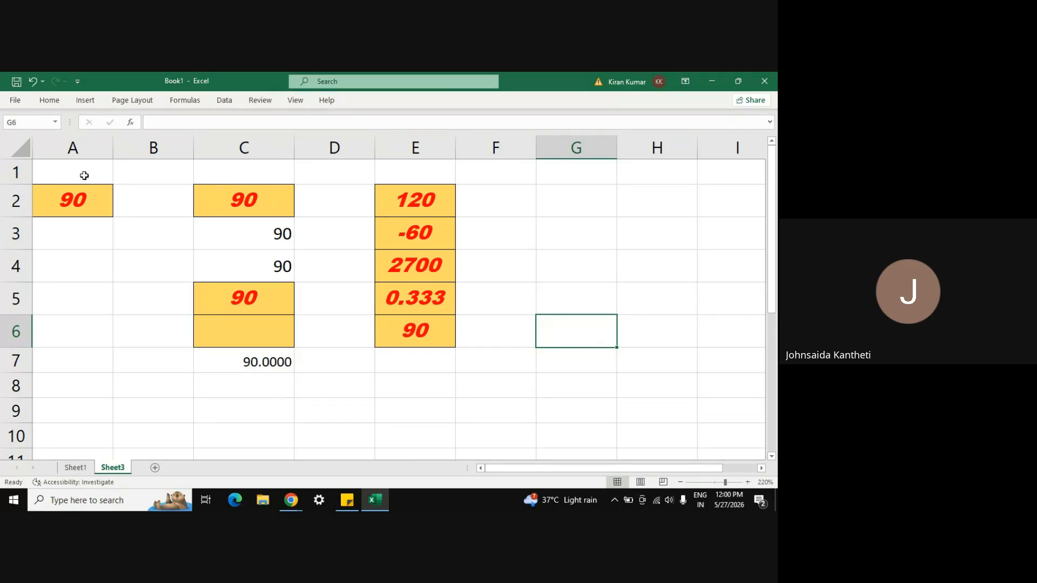
Step: Pin the full ribbon again and inspect Home's Format menu without changing anything
double_click(49, 100)
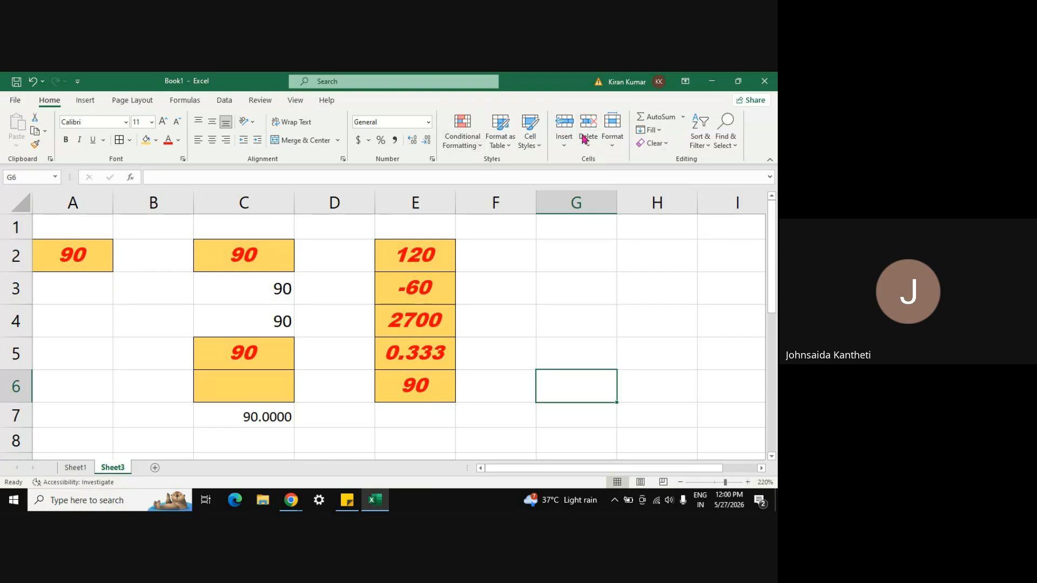
click(613, 146)
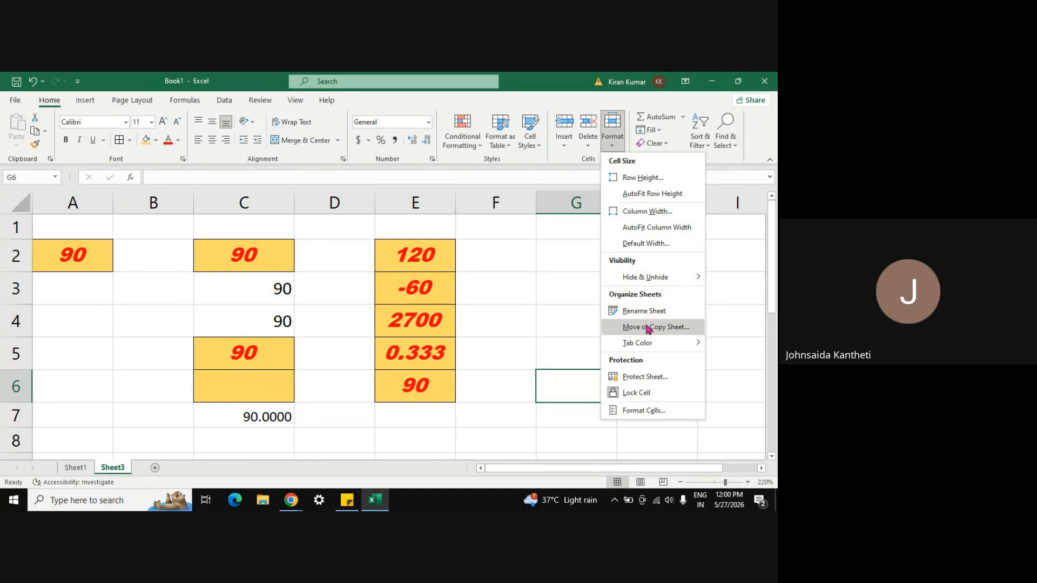
mouse_move(647, 345)
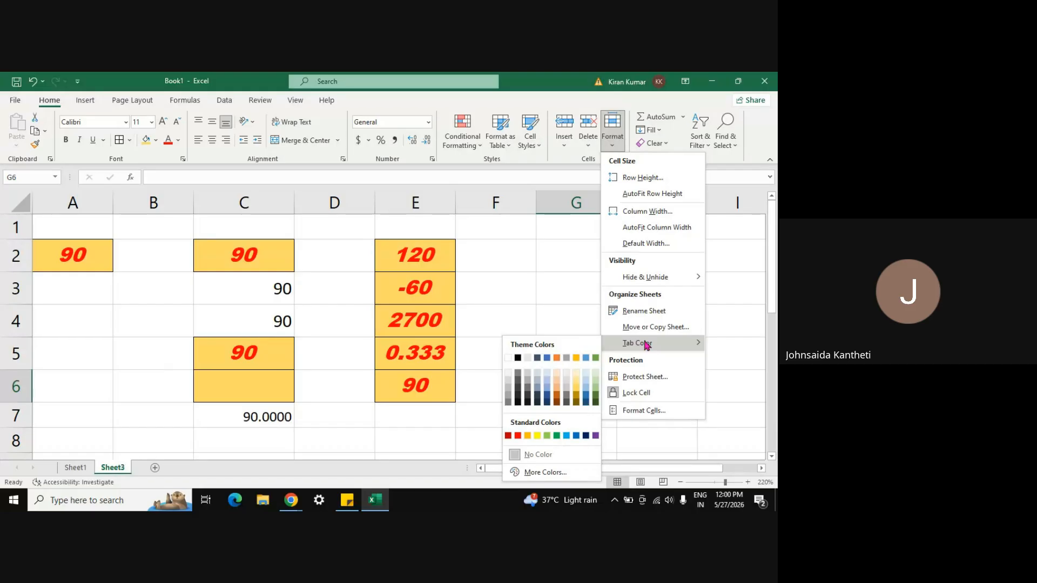
click(131, 357)
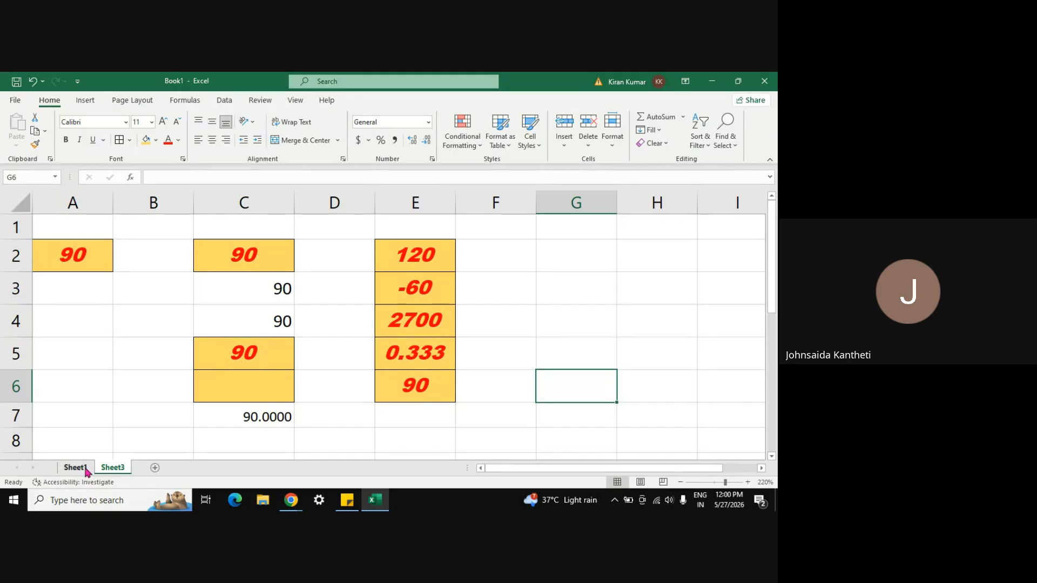
Step: Insert a new blank worksheet, Sheet4, beside Sheet3
right_click(114, 469)
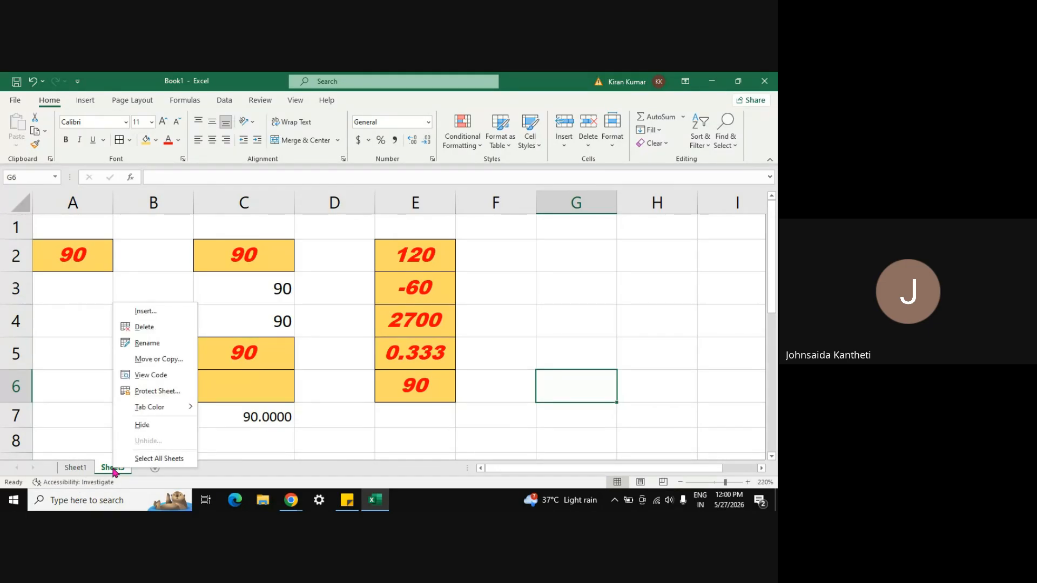
click(143, 311)
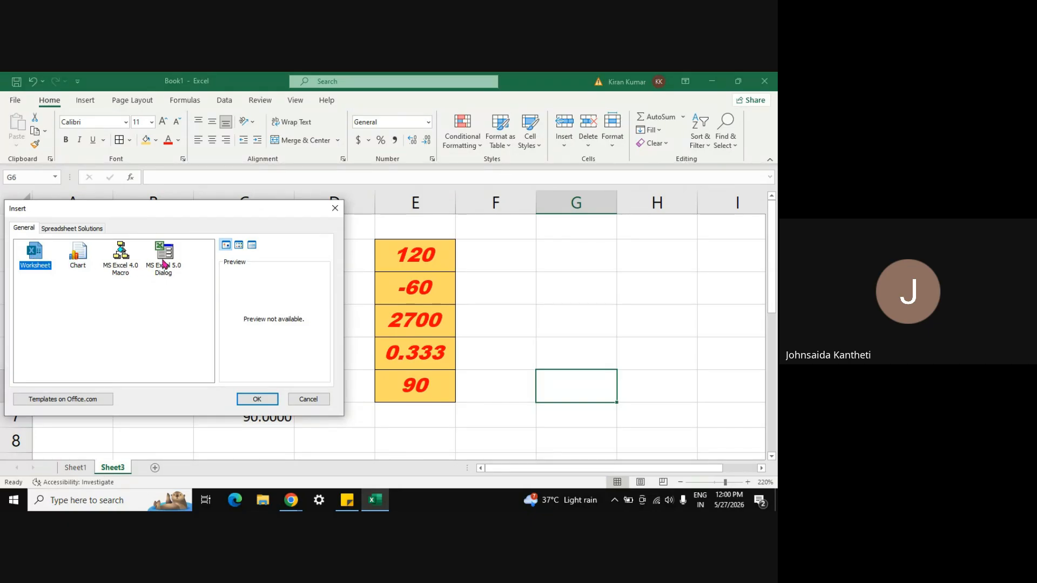
click(270, 400)
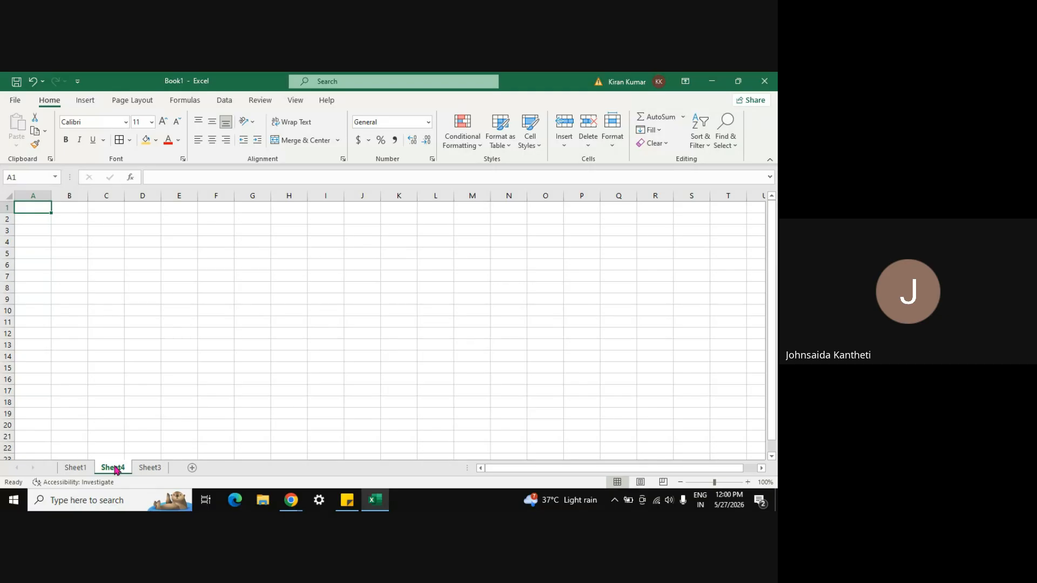
Step: Delete the empty Sheet4, leaving only Sheet1 and Sheet3
click(146, 468)
right_click(145, 469)
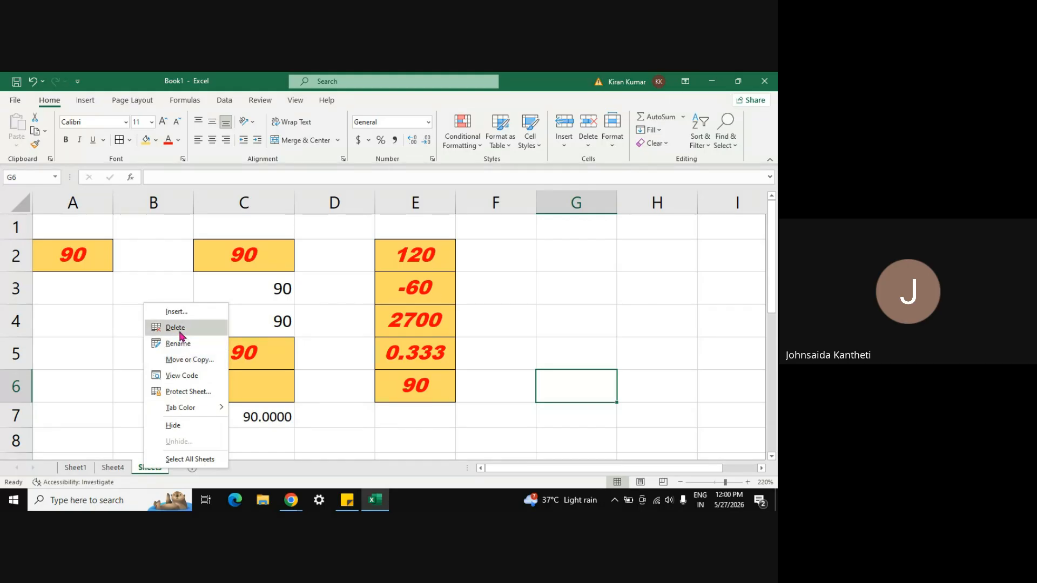
click(114, 467)
right_click(113, 468)
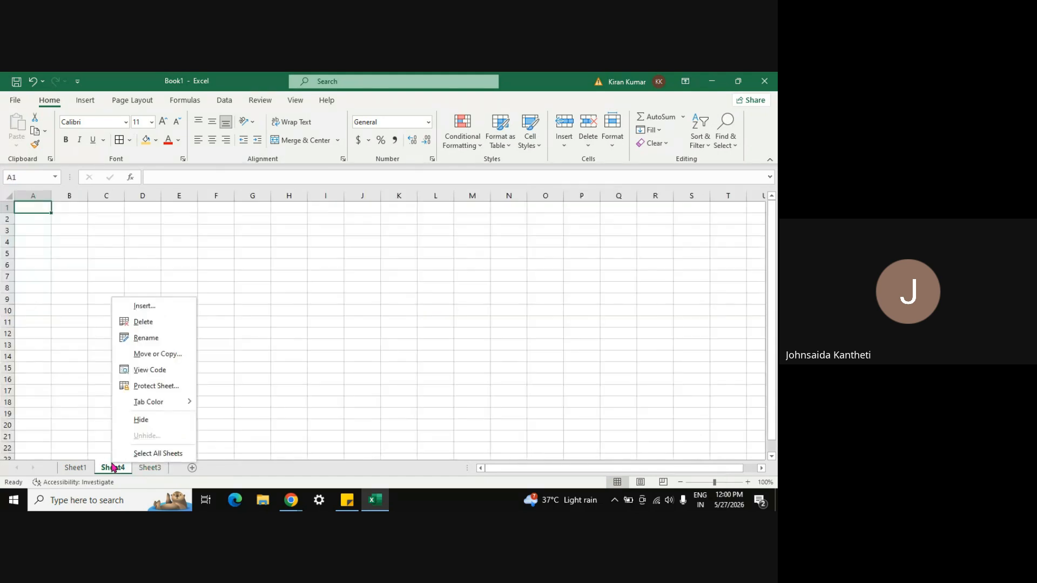
click(145, 321)
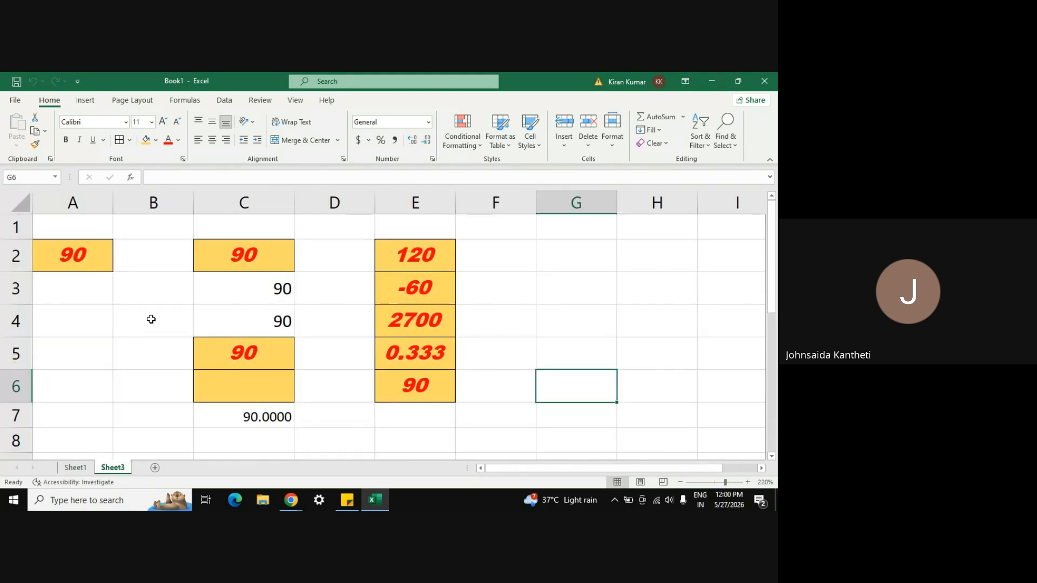
Step: Rename the Sheet3 tab to 'paste'
right_click(114, 470)
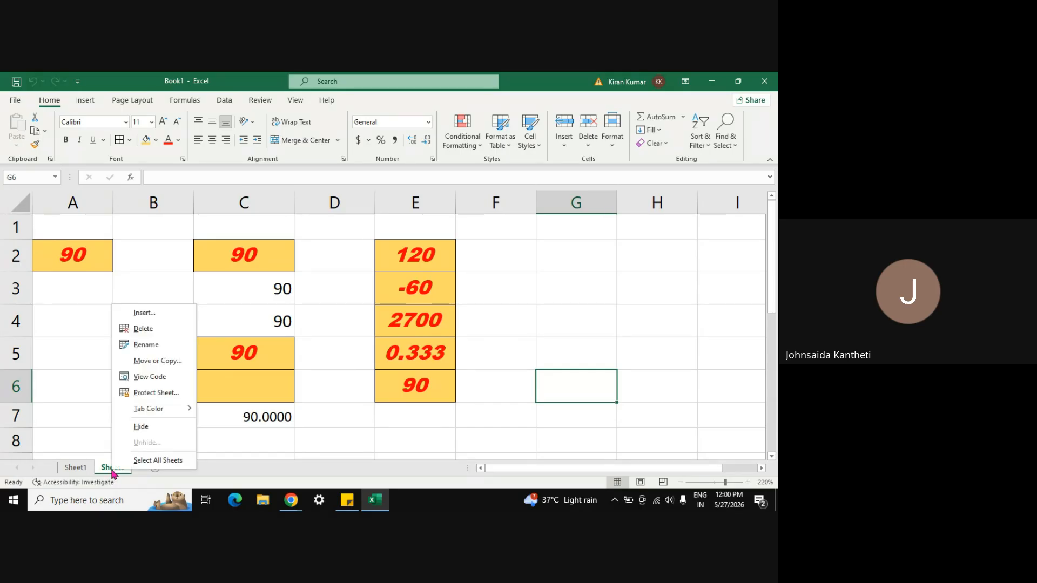
click(147, 346)
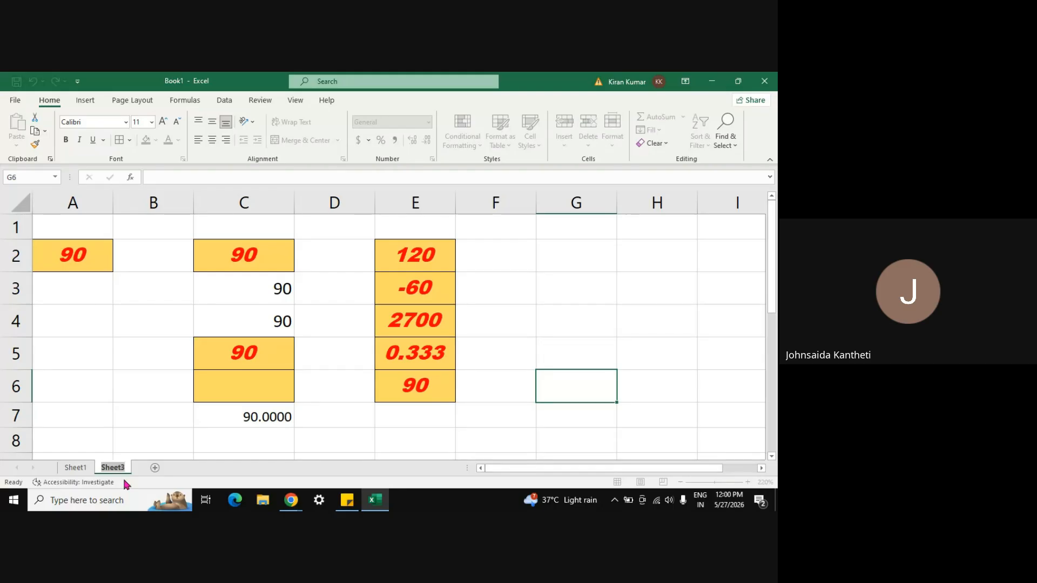
text(paste)
click(146, 423)
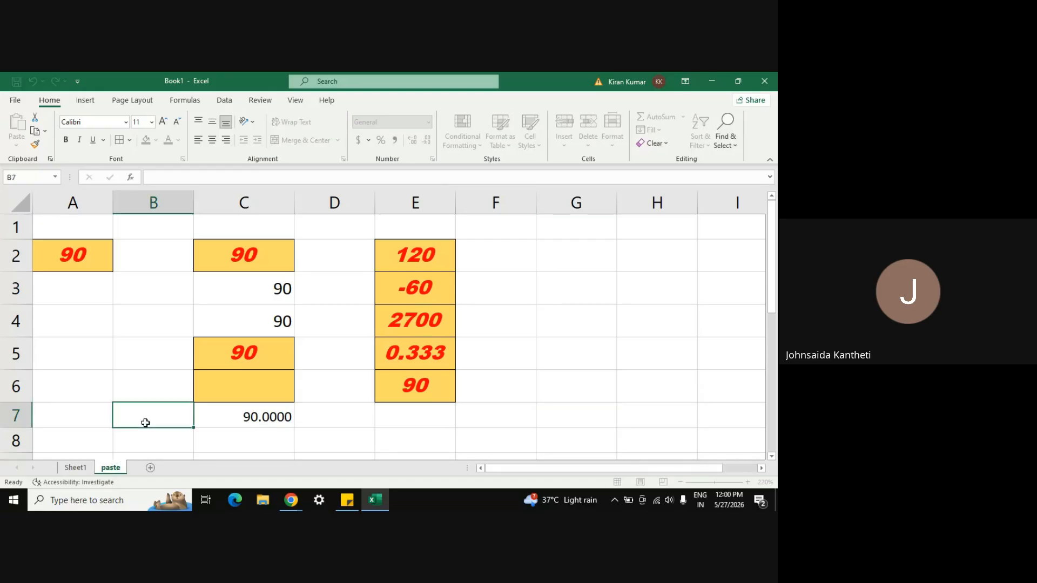
Step: Move the 'paste' sheet in front of Sheet1
right_click(115, 473)
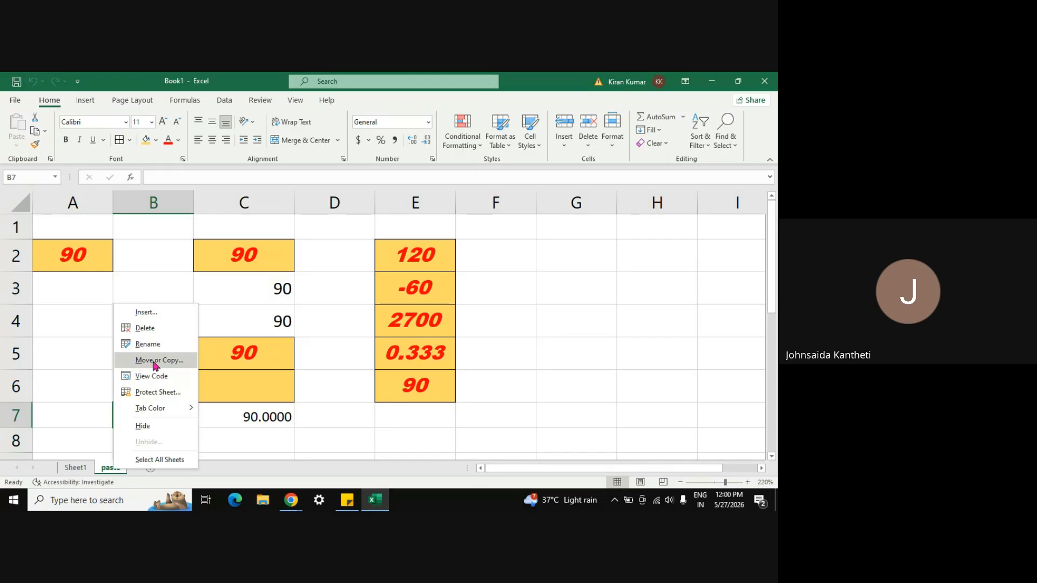
click(612, 138)
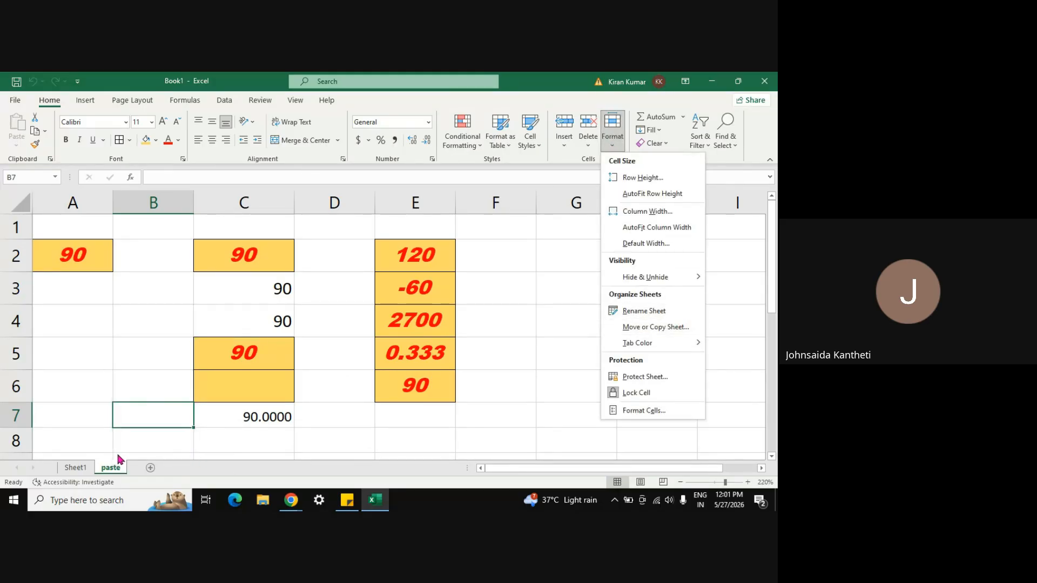
right_click(109, 471)
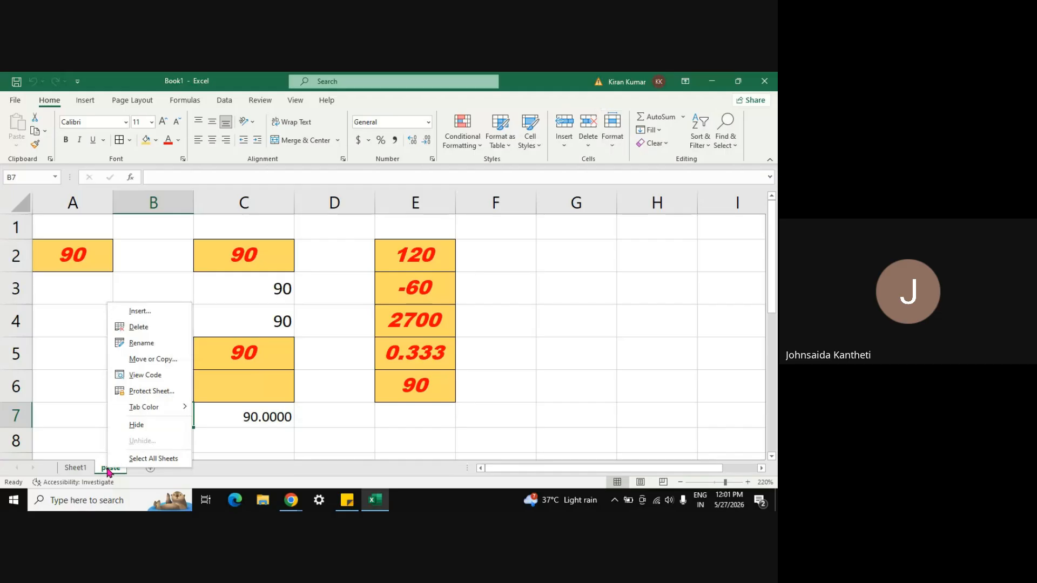
click(163, 359)
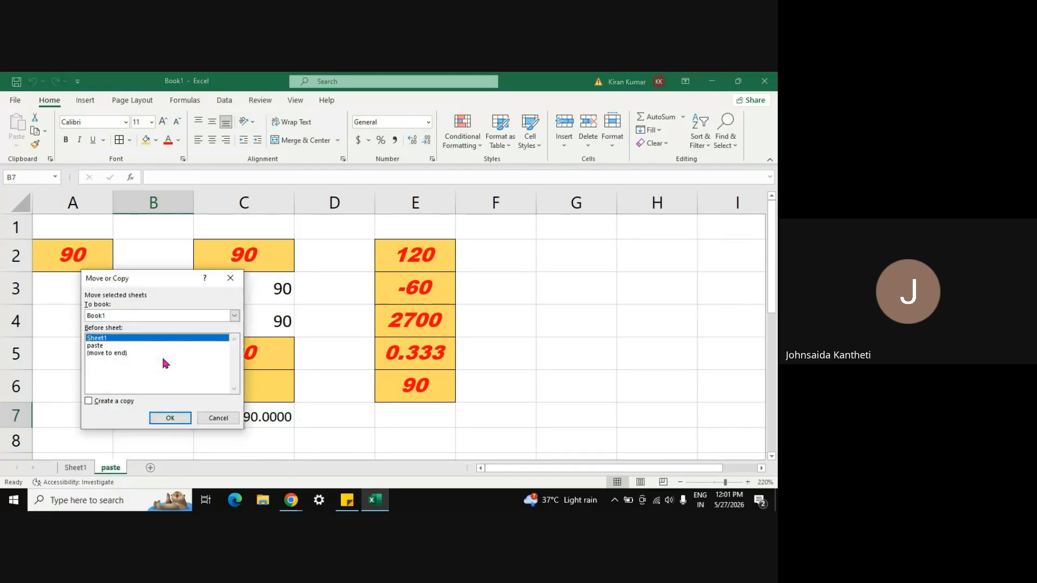
click(105, 346)
click(171, 419)
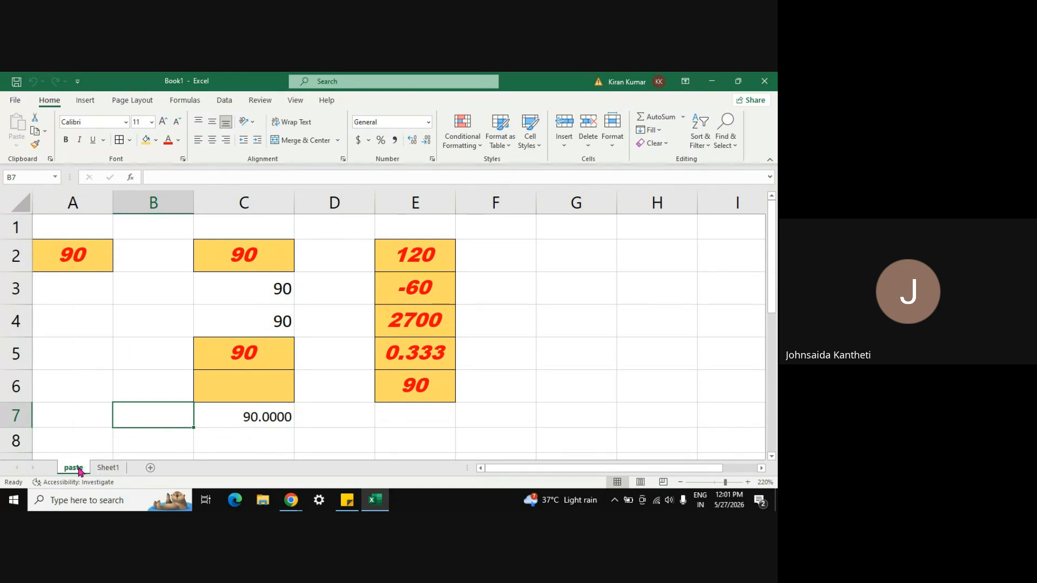
Step: Create a copy of the 'paste' sheet, named 'paste (2)', ahead of the original
right_click(74, 473)
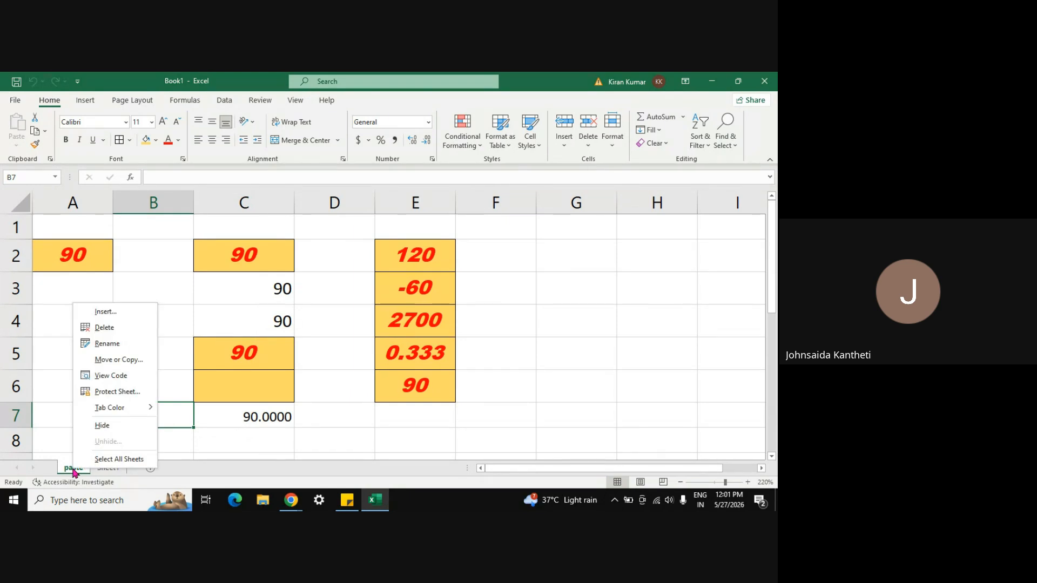
click(107, 360)
click(61, 406)
click(105, 420)
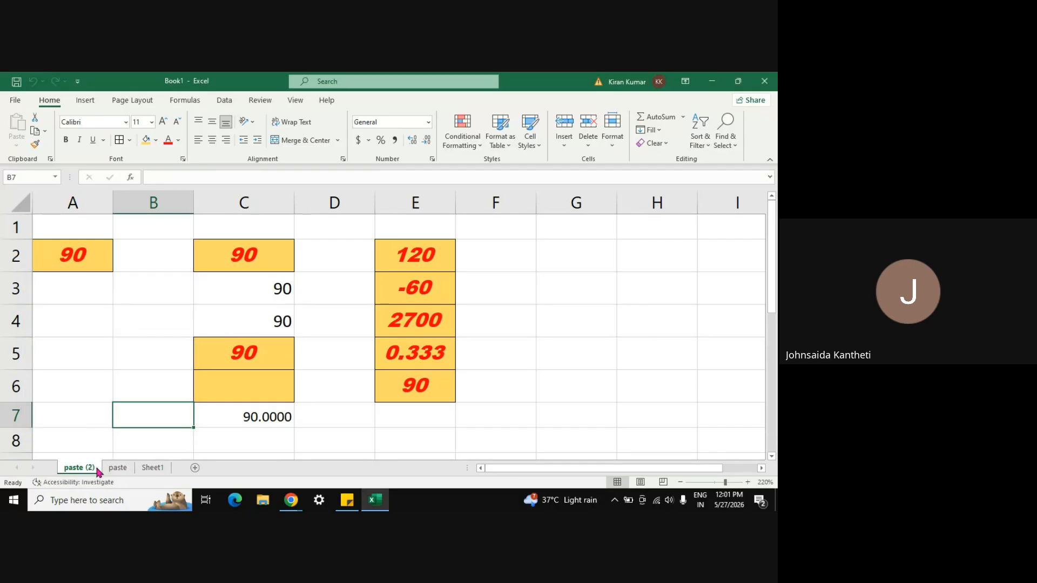
Step: Look at Protect Sheet and Tab Color for 'paste (2)', cancelling without applying either
click(118, 468)
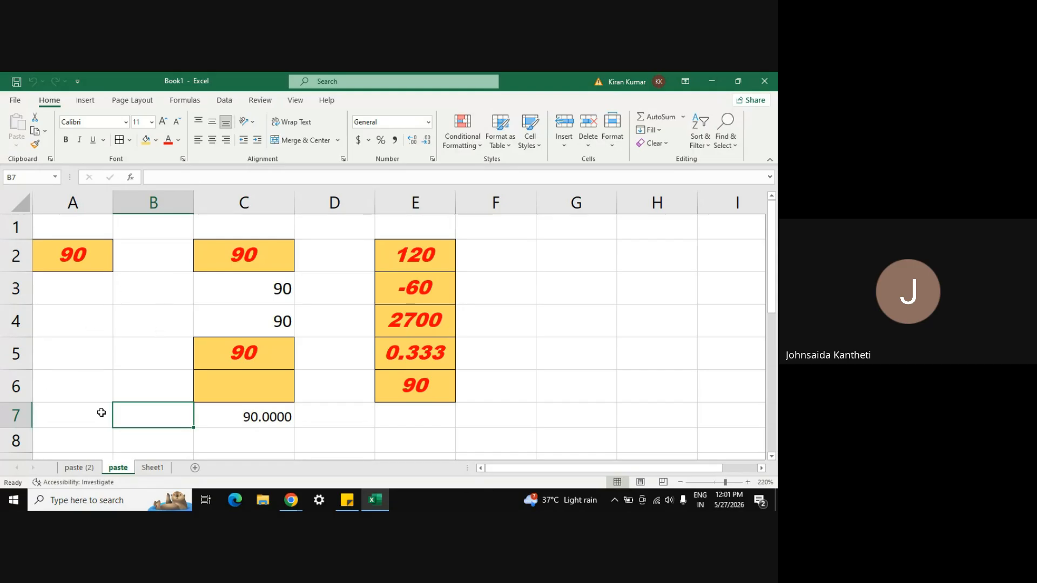
right_click(80, 467)
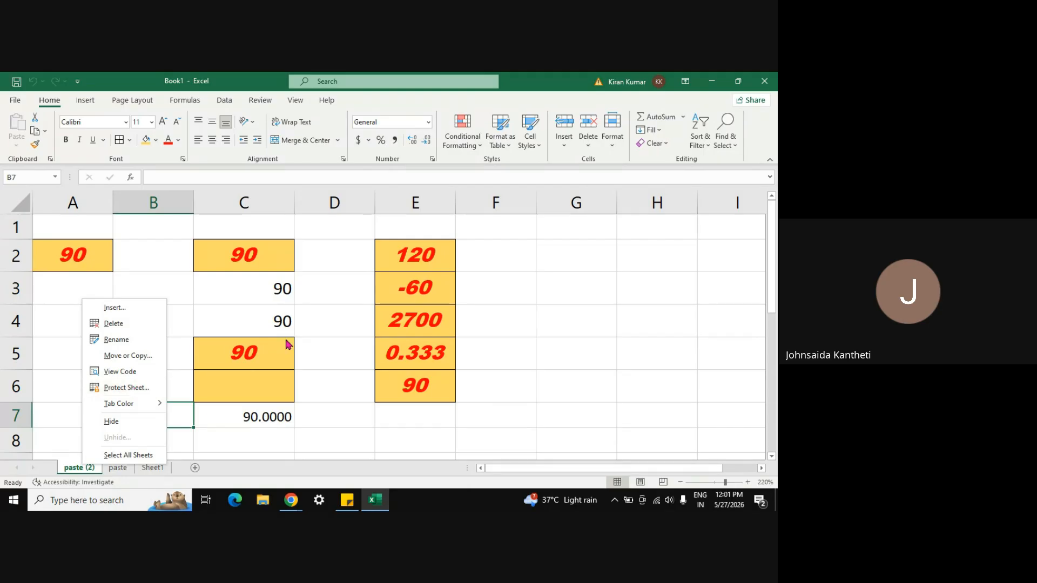
click(124, 388)
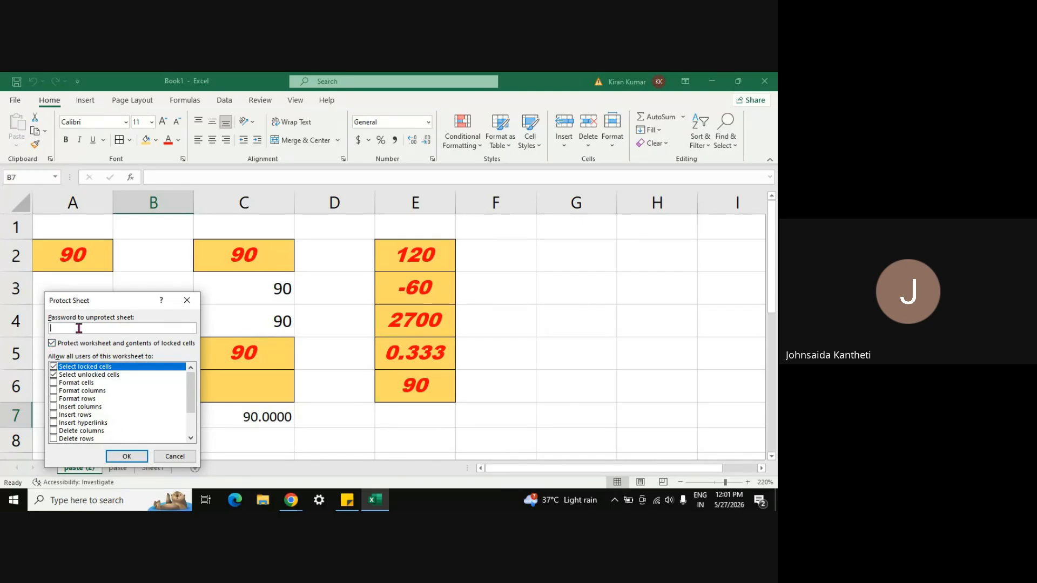
key(Escape)
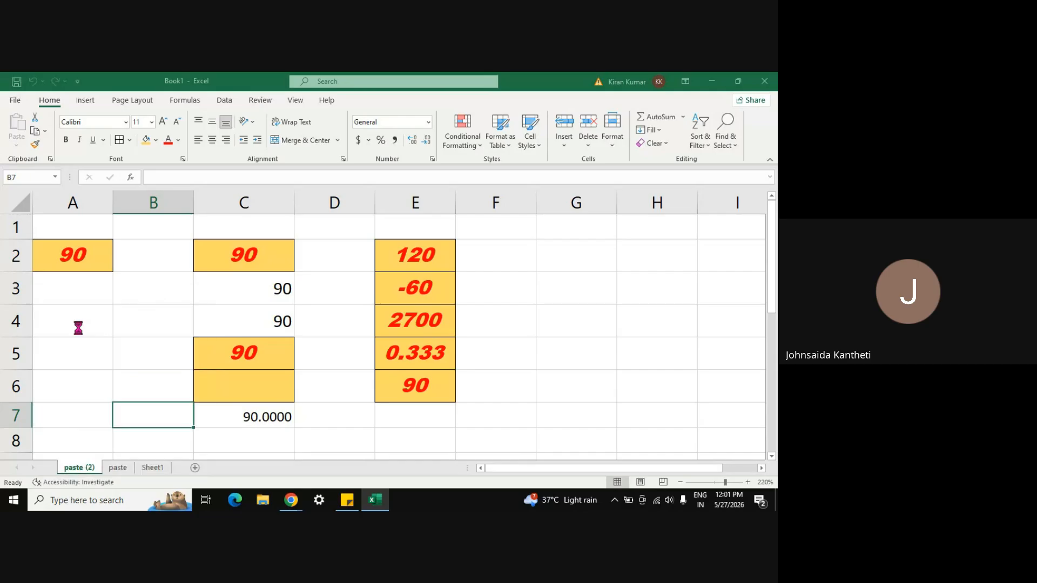
right_click(84, 472)
mouse_move(126, 410)
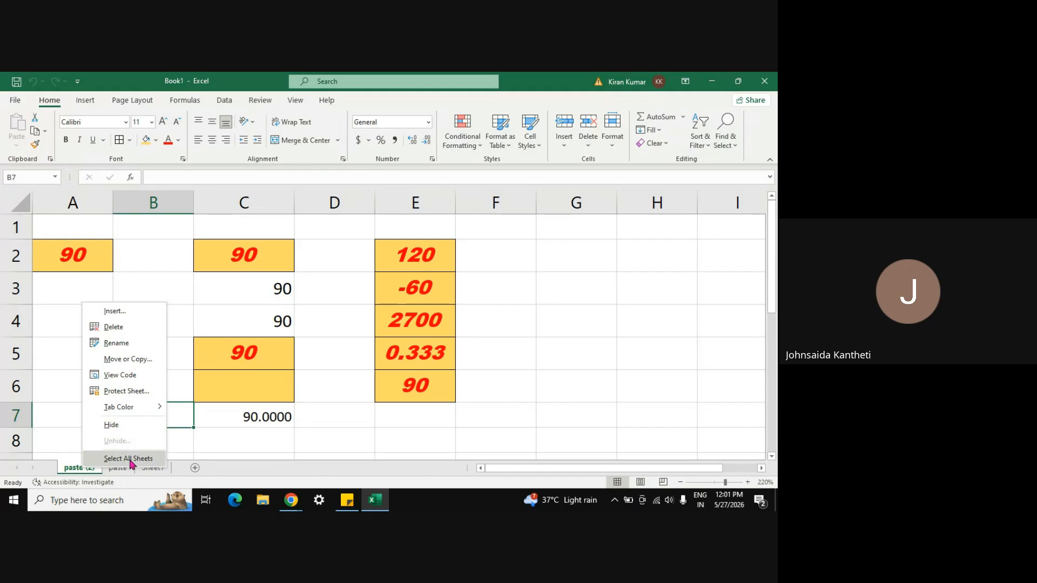
click(292, 419)
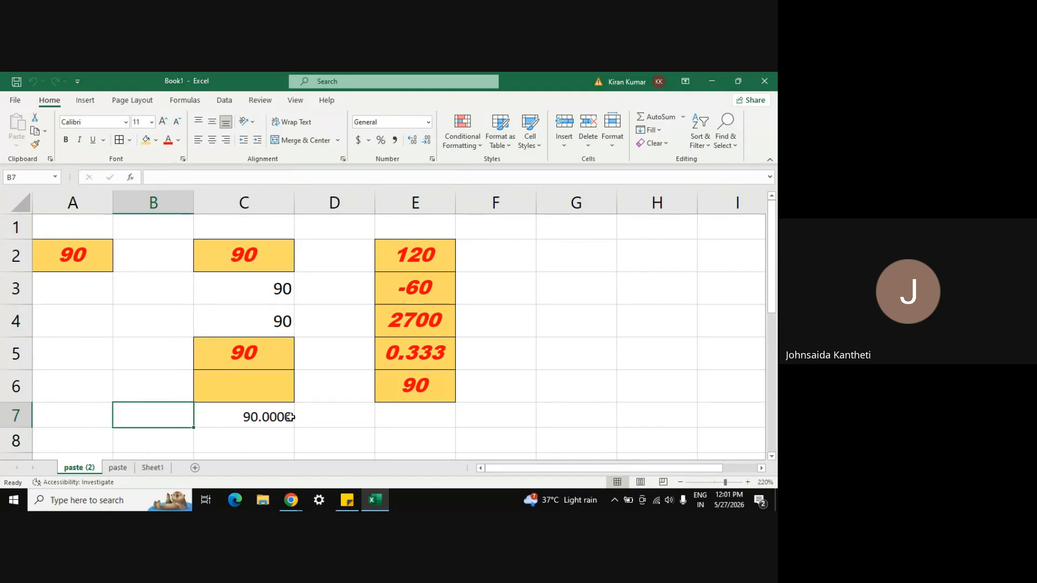
Step: Switch to the Google Meet call and stop its recording through Manage recording
mouse_move(296, 505)
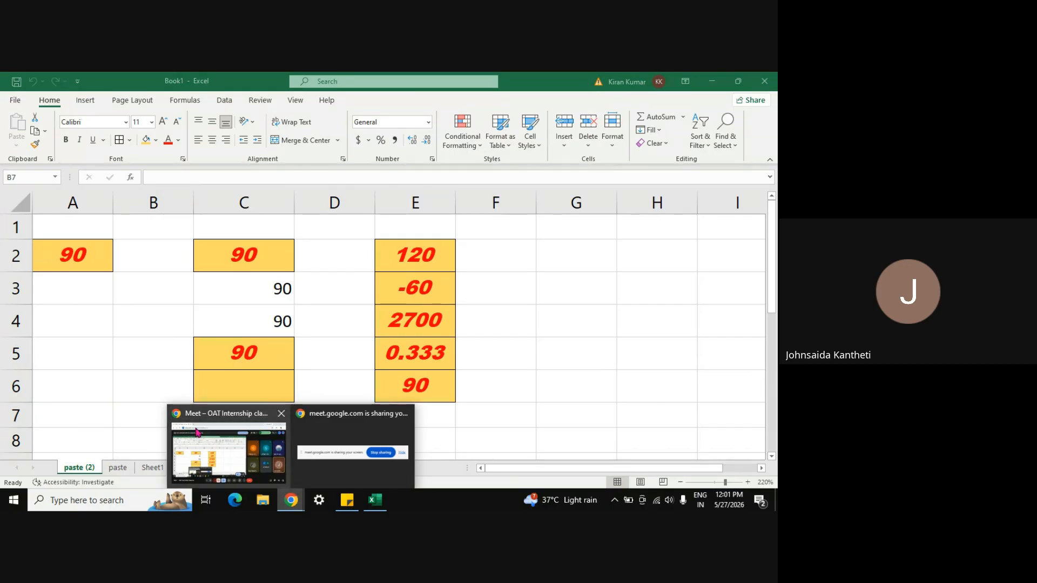
click(260, 440)
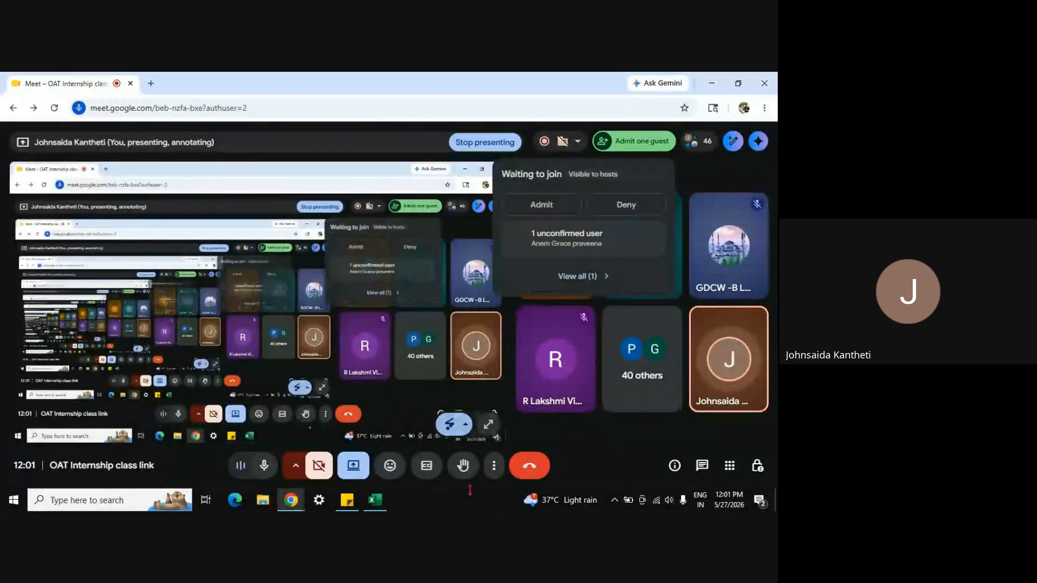
click(494, 465)
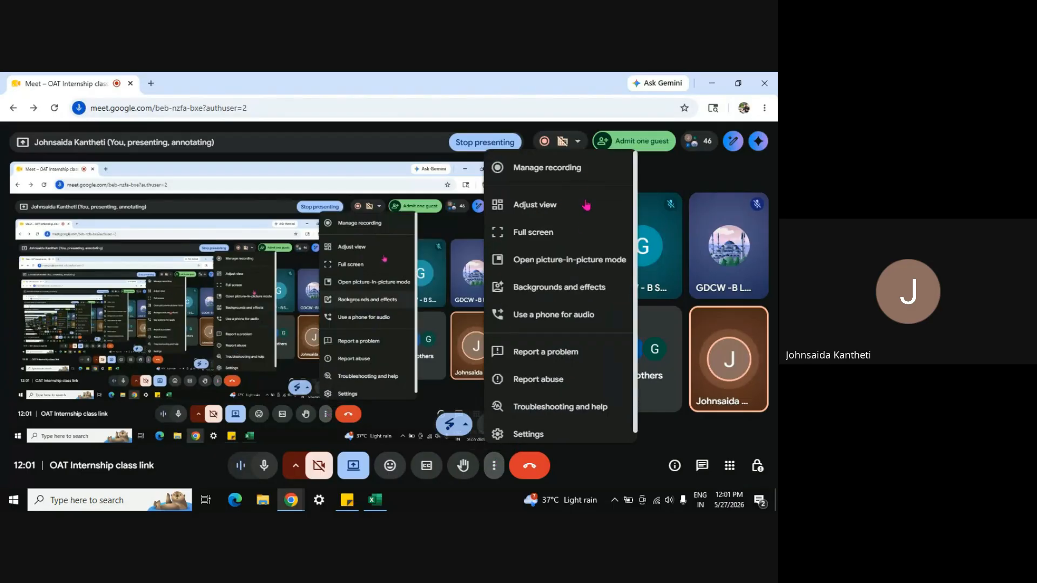
click(545, 168)
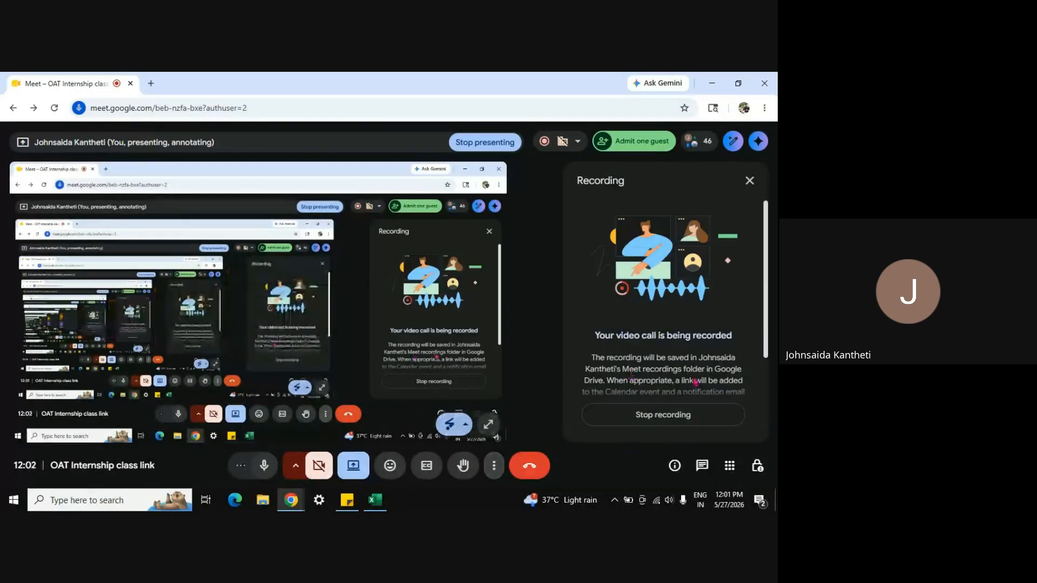
click(666, 415)
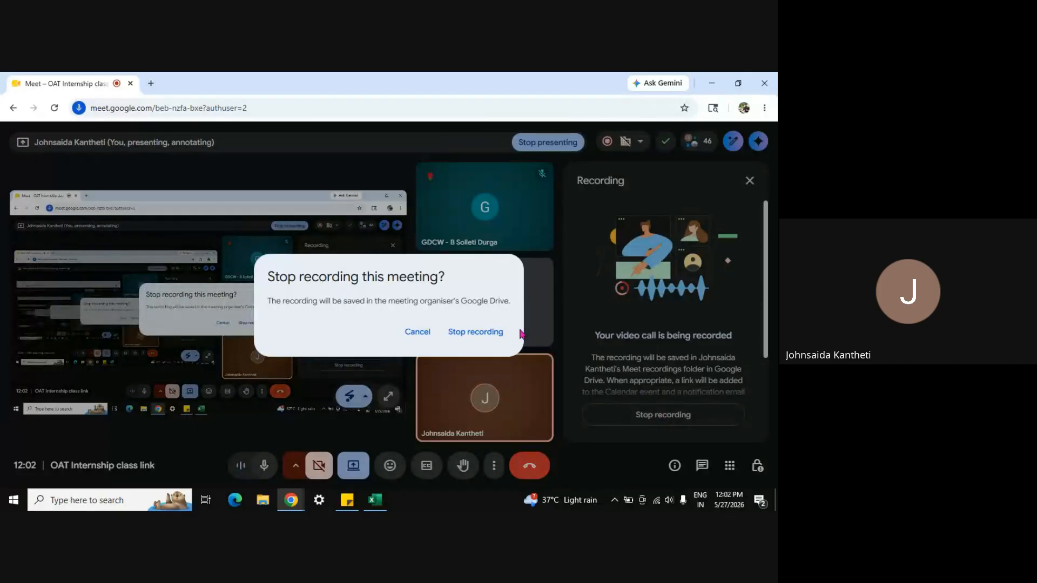
click(494, 338)
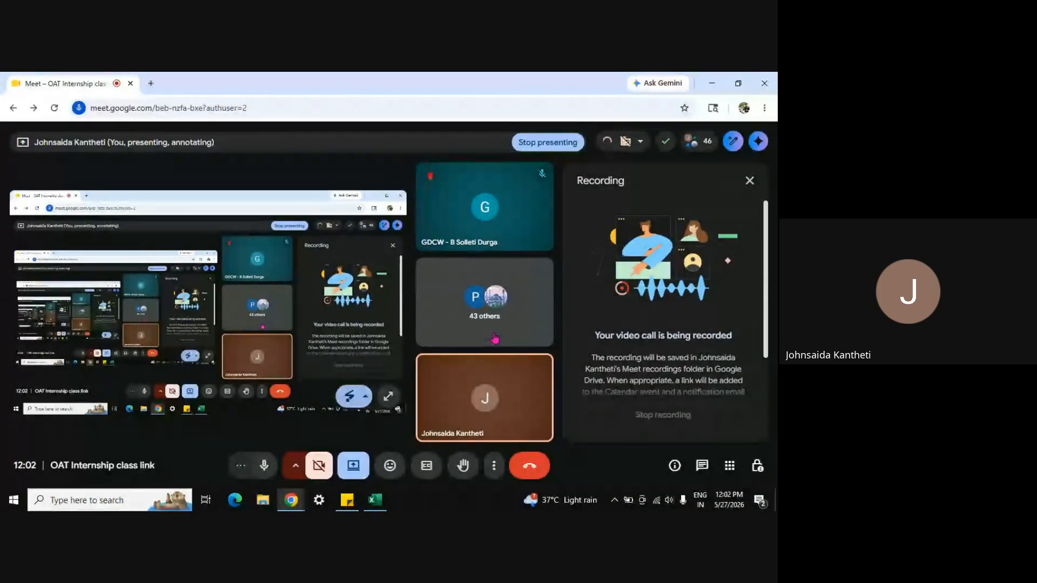